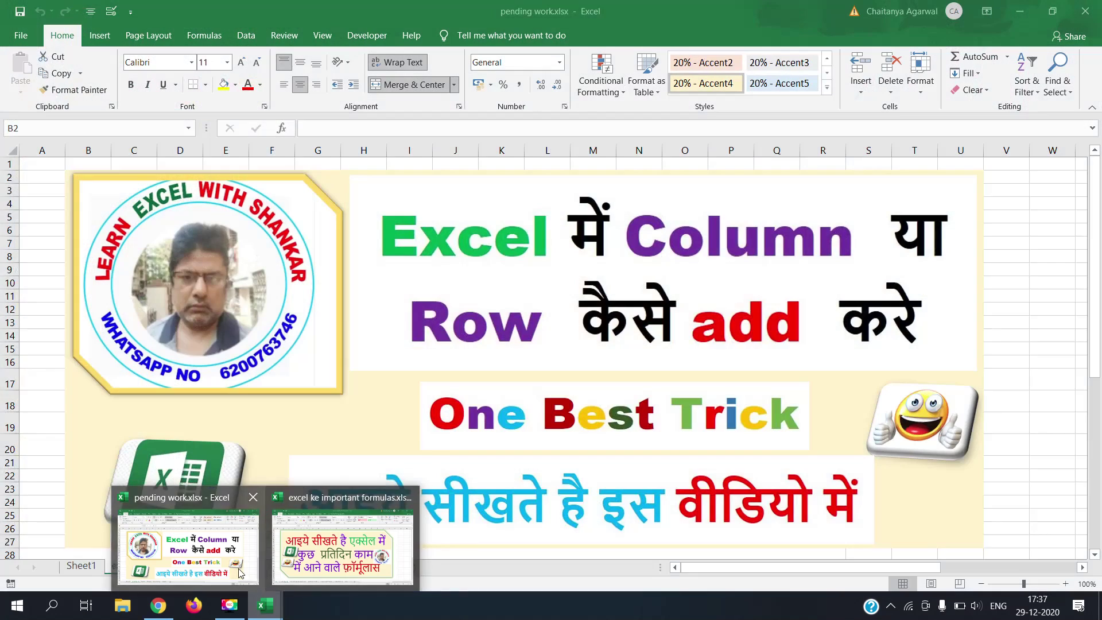
- Switch to the excel ke important formulas.xlsx workbook
left_click(239, 571)
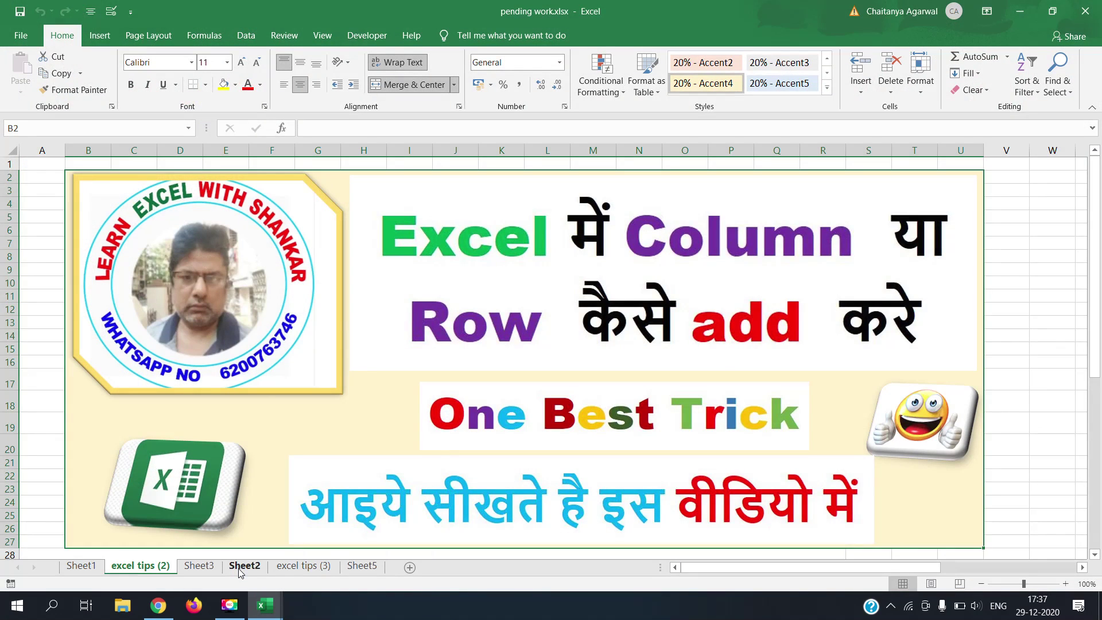
mouse_move(264, 605)
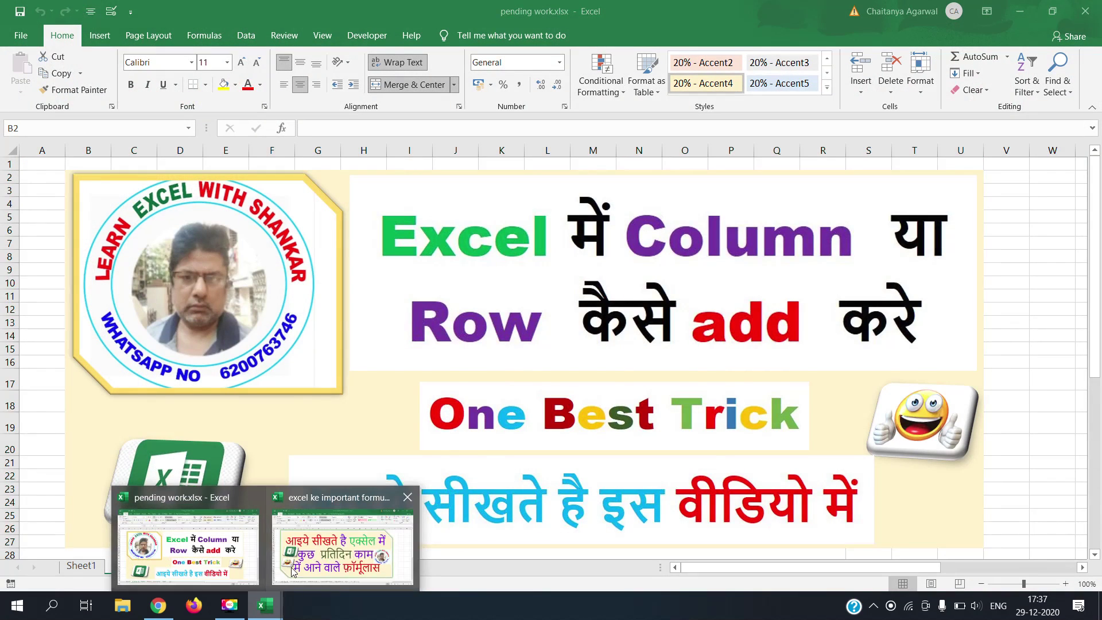
left_click(291, 571)
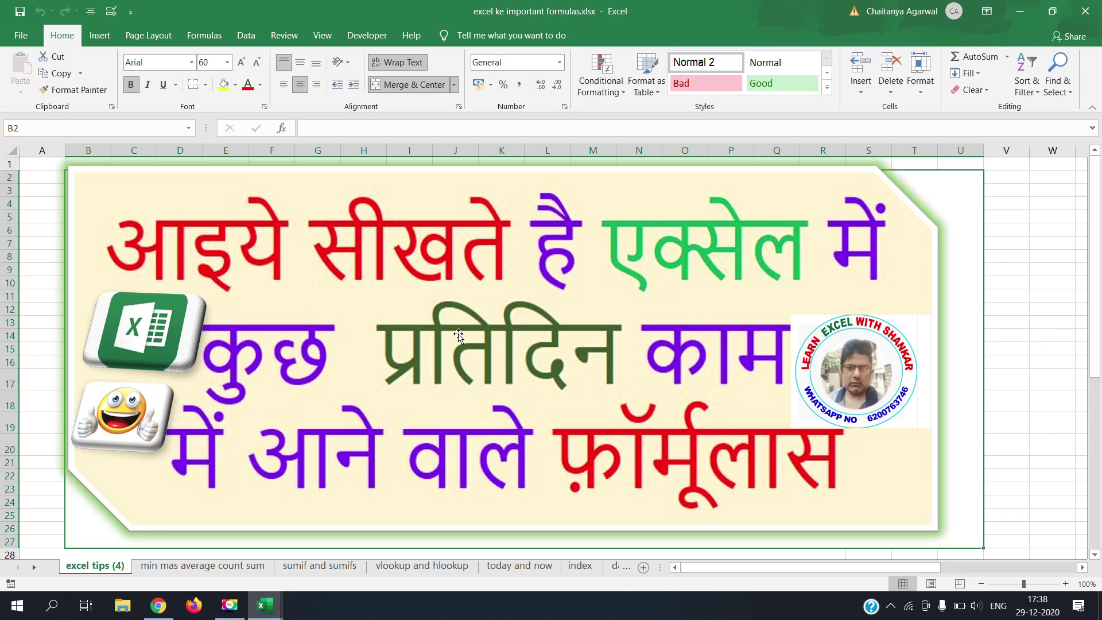
- Open the min mas average count sum sheet and look over its sum, min, max, count and average headings
left_click(219, 570)
left_click(195, 218)
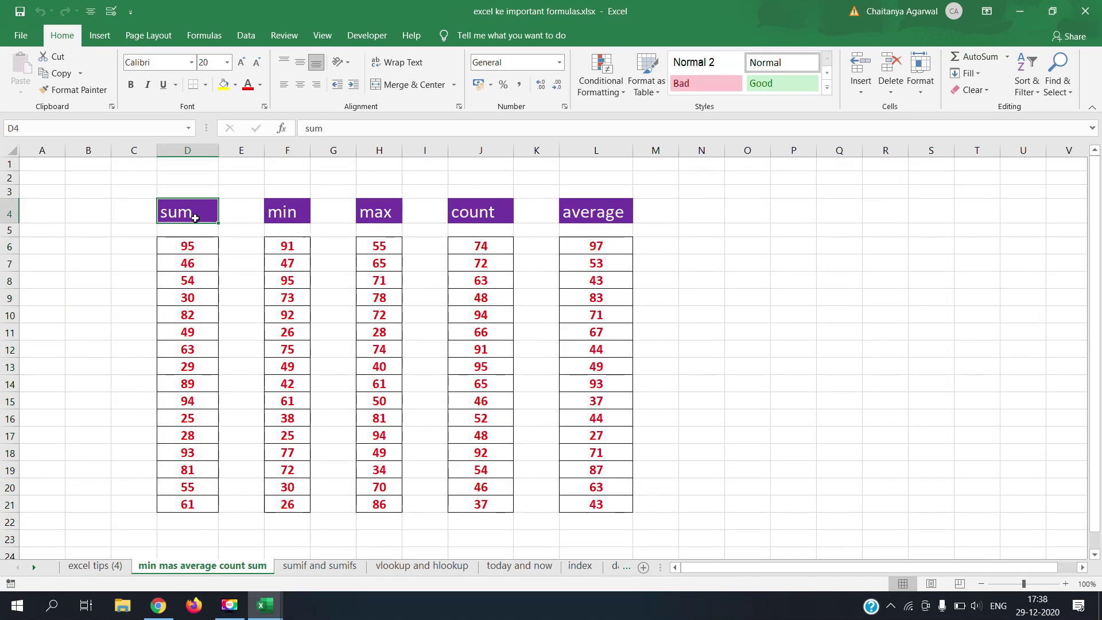
left_click(279, 217)
left_click(370, 217)
left_click(476, 215)
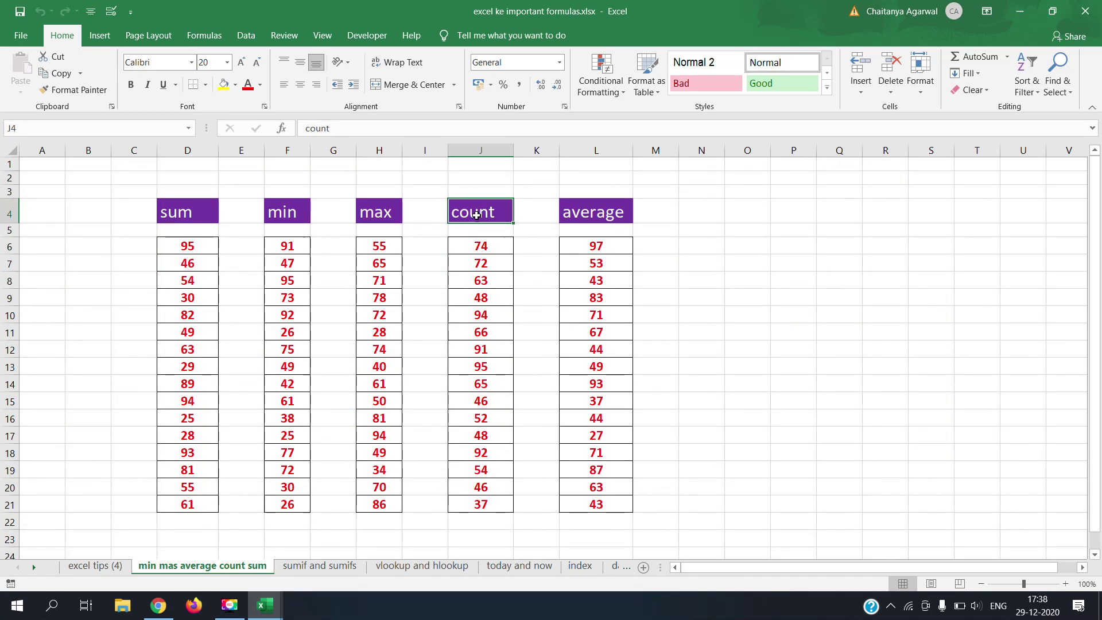
left_click(570, 217)
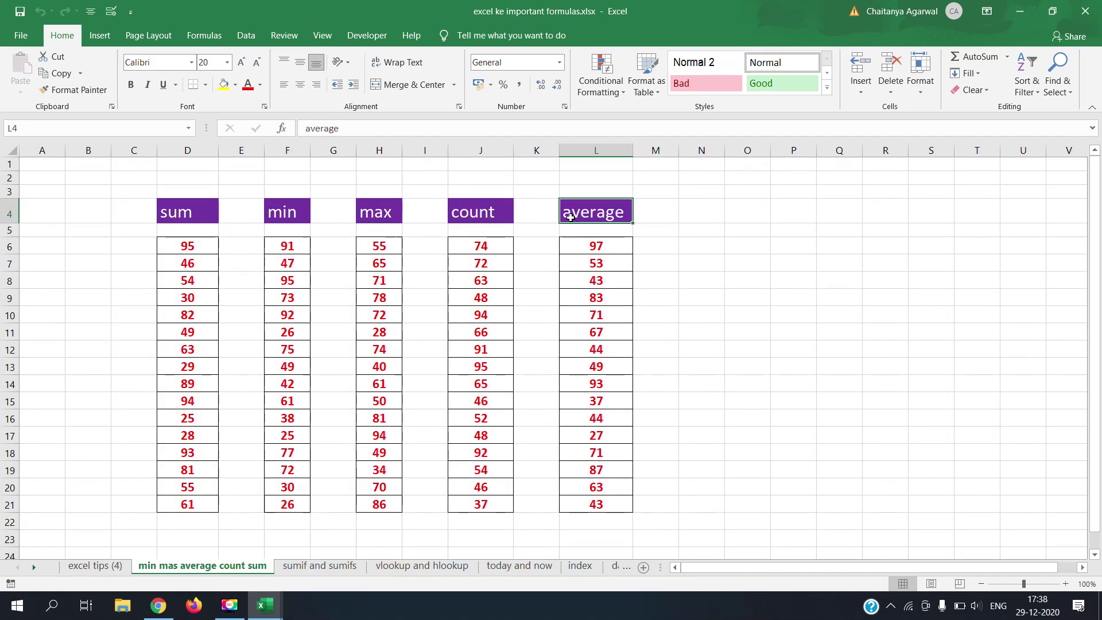
- Look through the sumif and sumifs, vlookup and hlookup, today and now, and index sheets
left_click(322, 568)
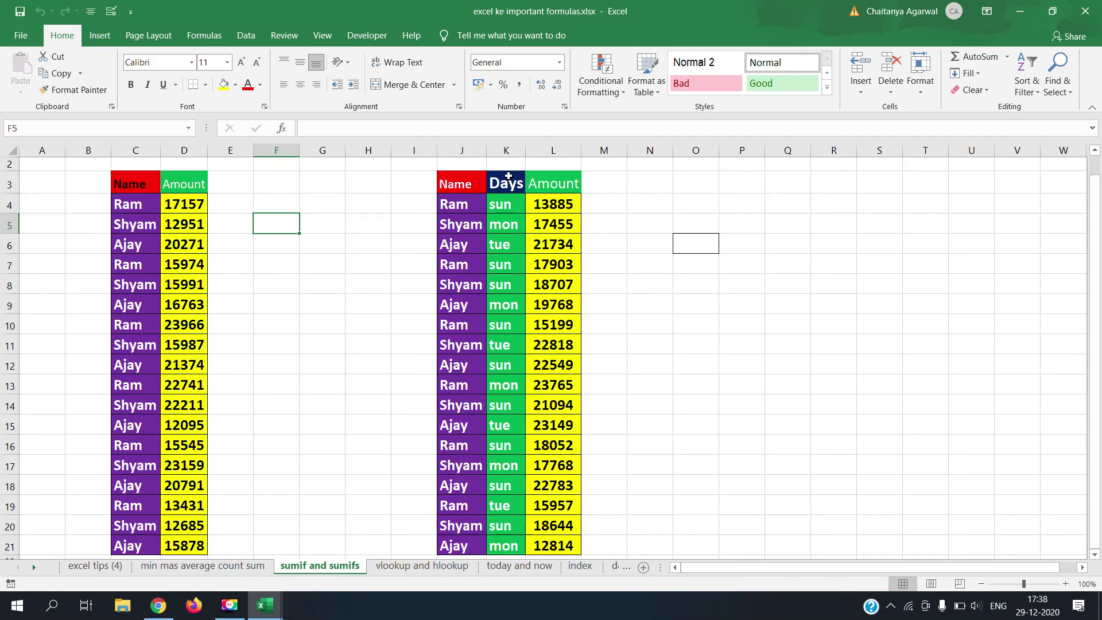
left_click(412, 568)
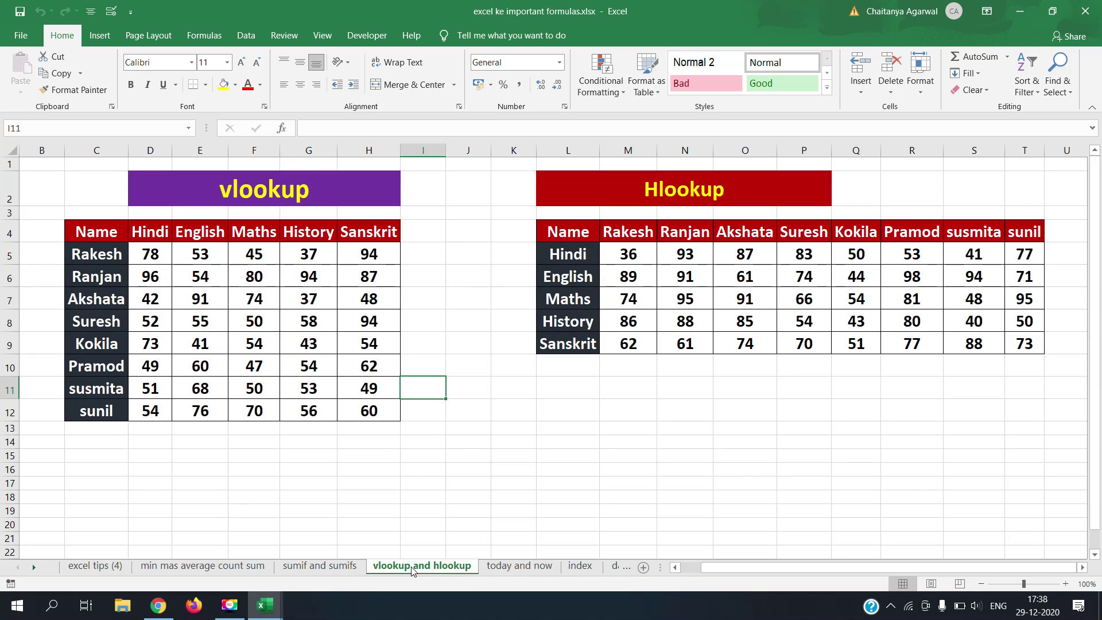
left_click(499, 569)
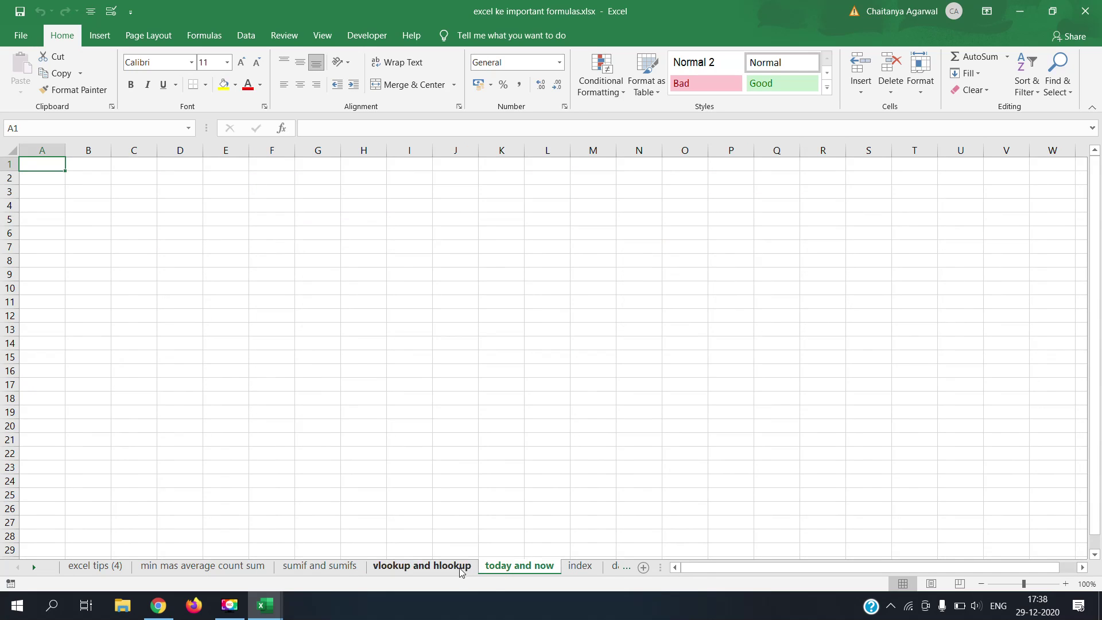
left_click(453, 570)
left_click(509, 573)
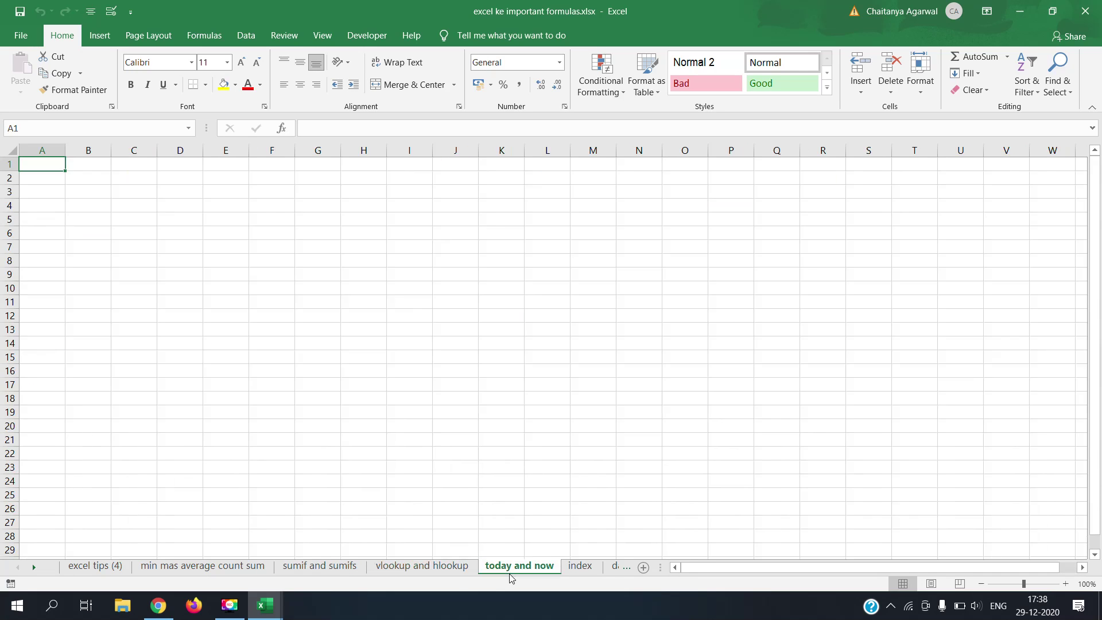
left_click(570, 569)
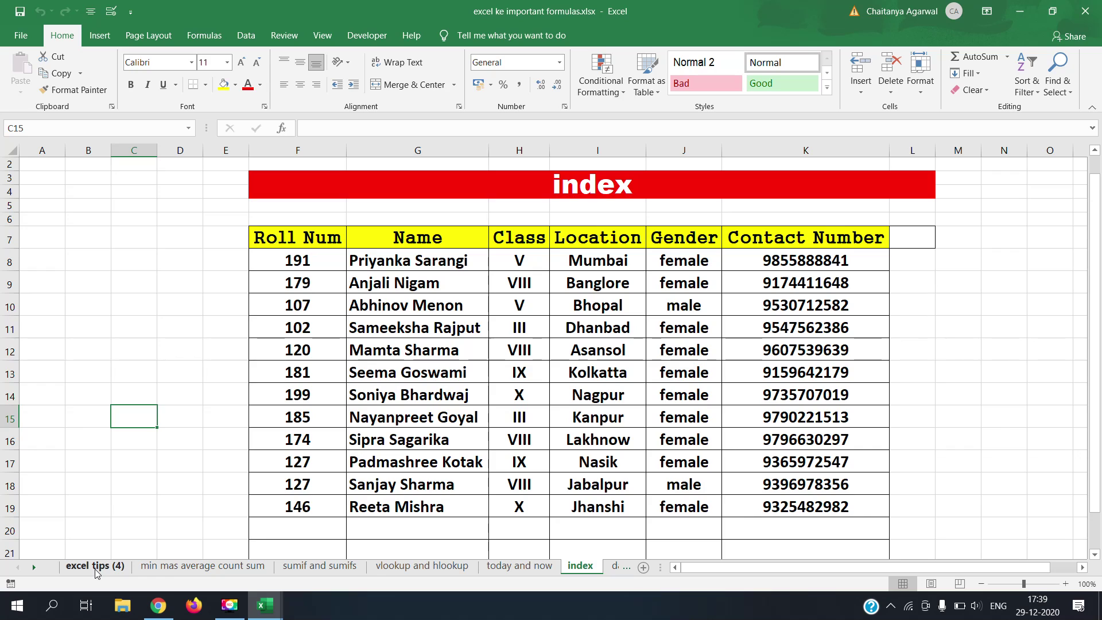
- Return to the min mas average count sum sheet and go through its five function headings from sum to average
left_click(174, 570)
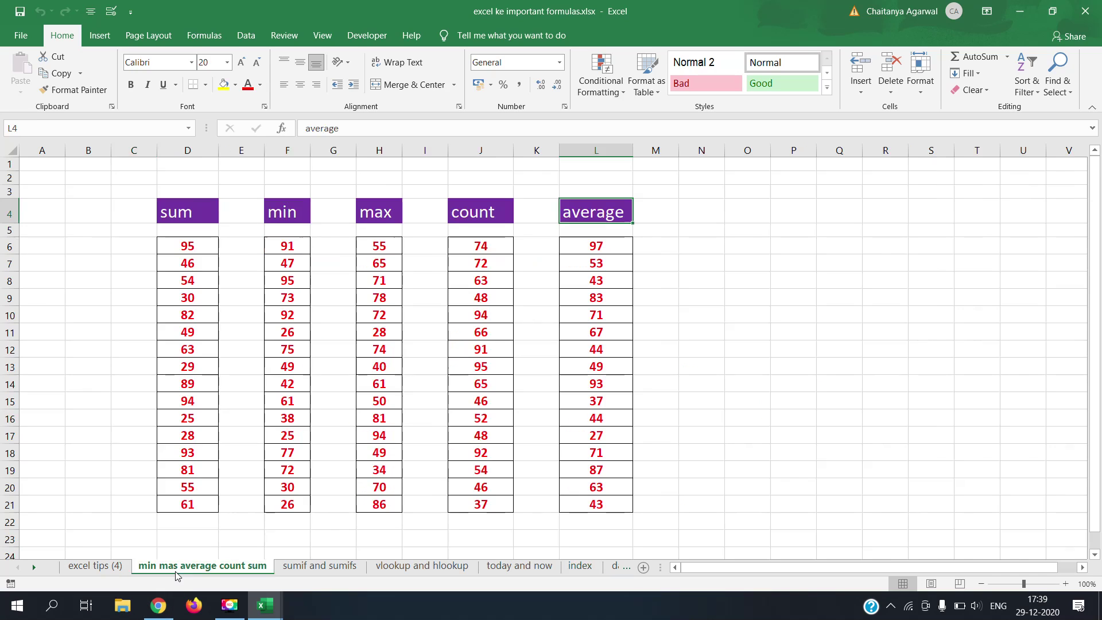
left_click(194, 213)
left_click(274, 217)
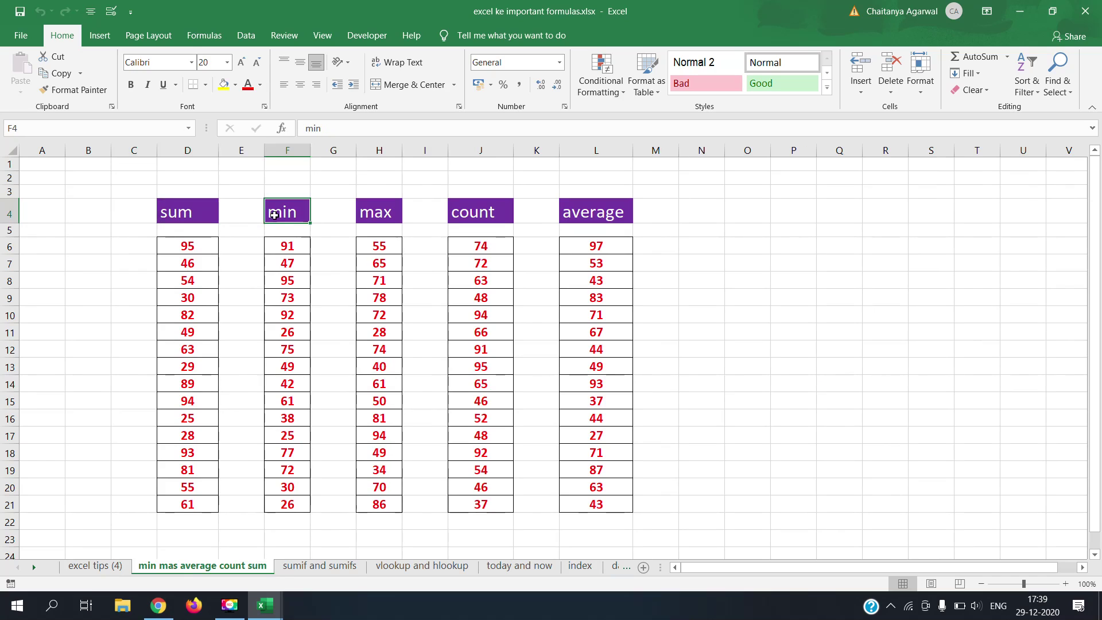
left_click(366, 215)
left_click(462, 215)
left_click(602, 218)
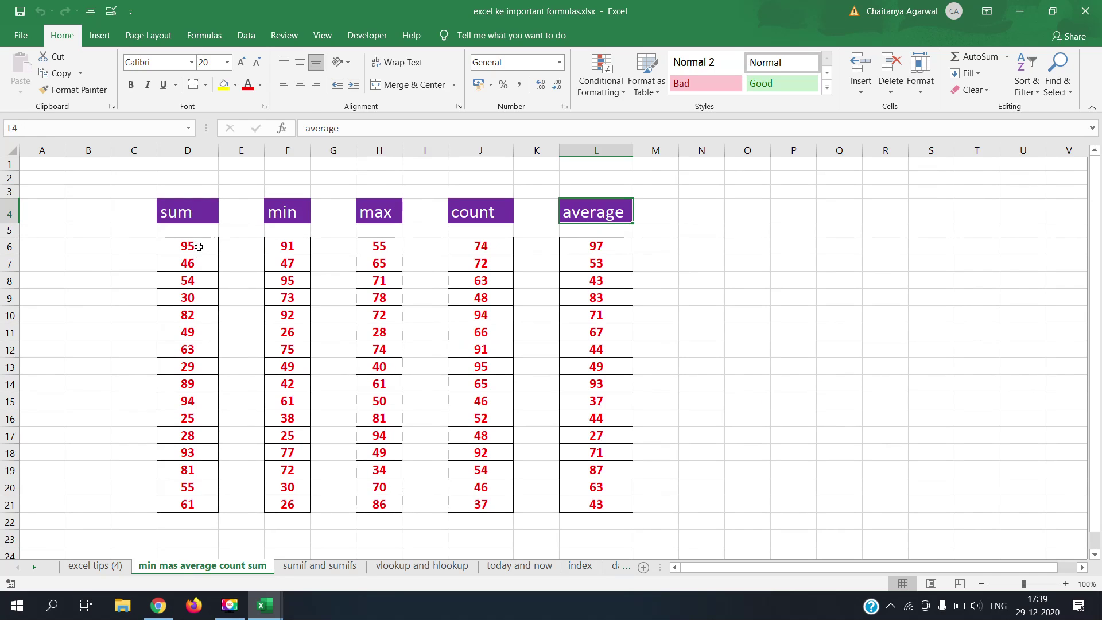
- Examine the numbers in D6:D21 under the sum heading and the empty cell D22 below them
left_click_drag(196, 245, 198, 501)
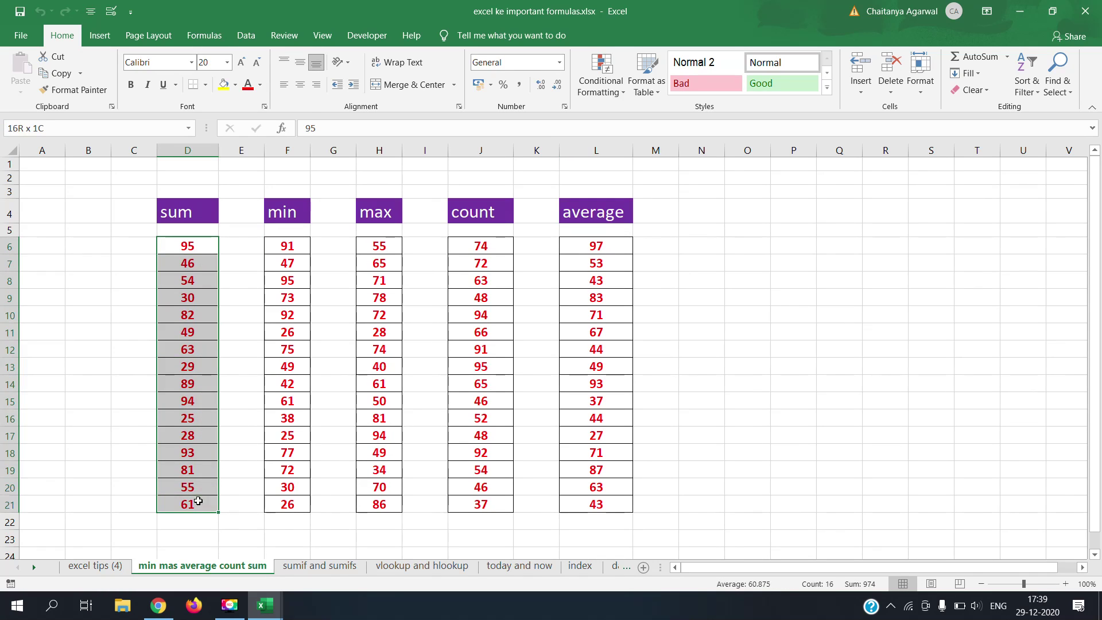
left_click(198, 501)
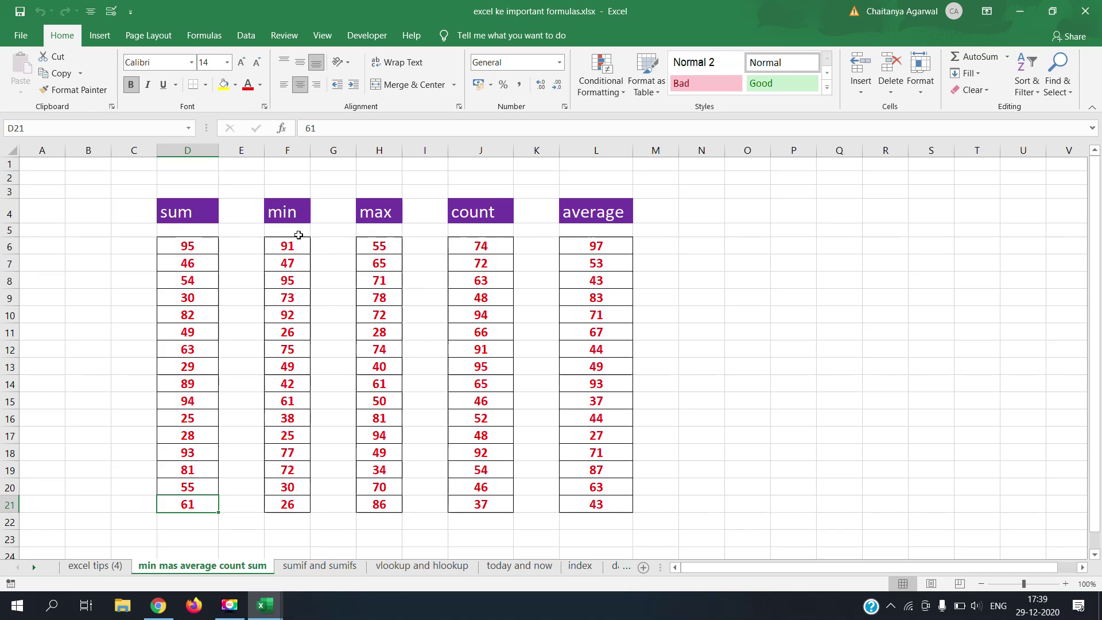
left_click(182, 520)
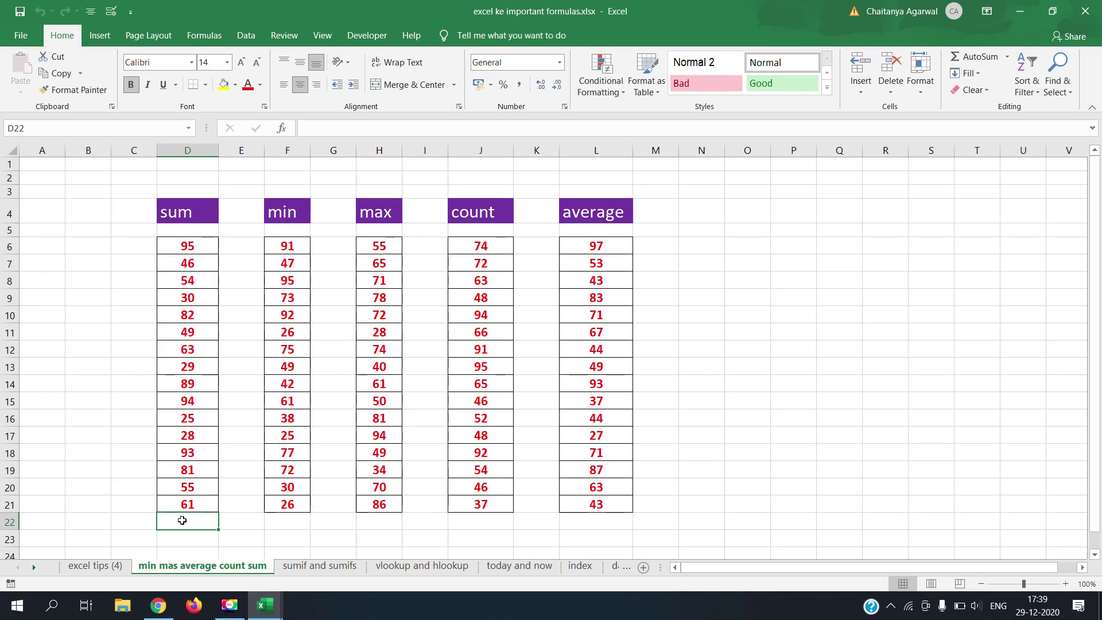
- Enter the sample numbers 12, 13 and 43 in cells O6 to O8
left_click(756, 240)
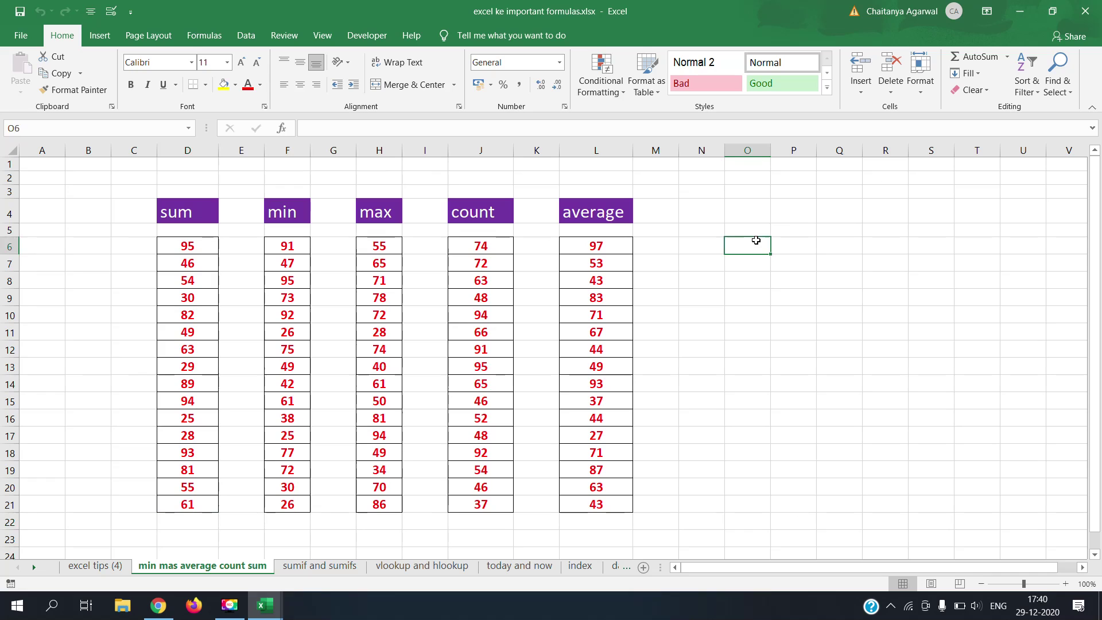
type("12")
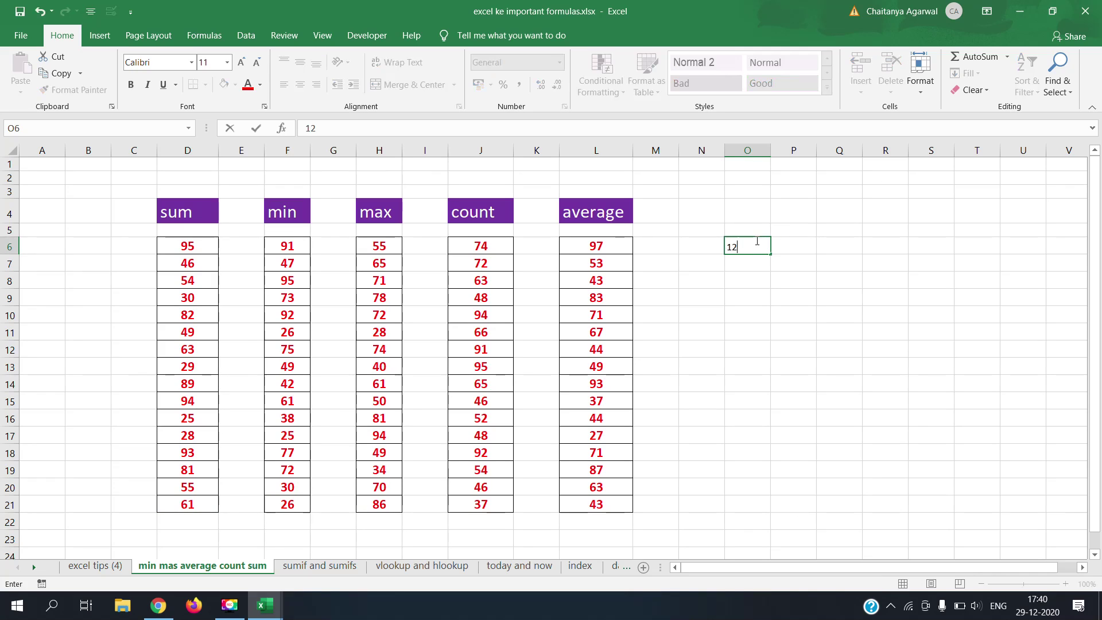
key("Return")
type("13")
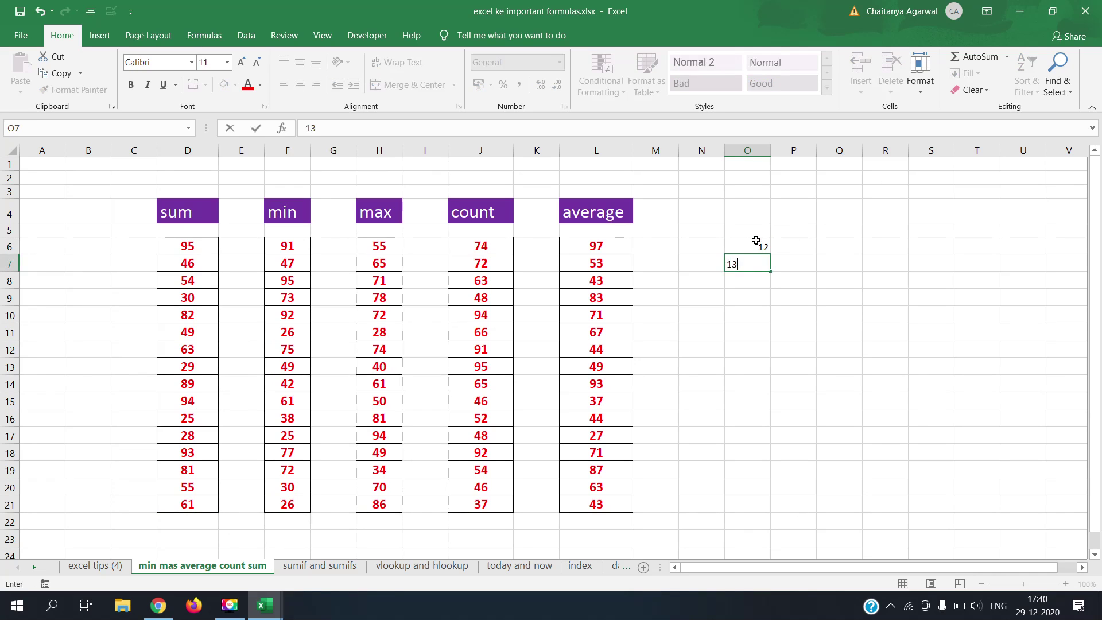
key("Return")
type("43")
key("Return")
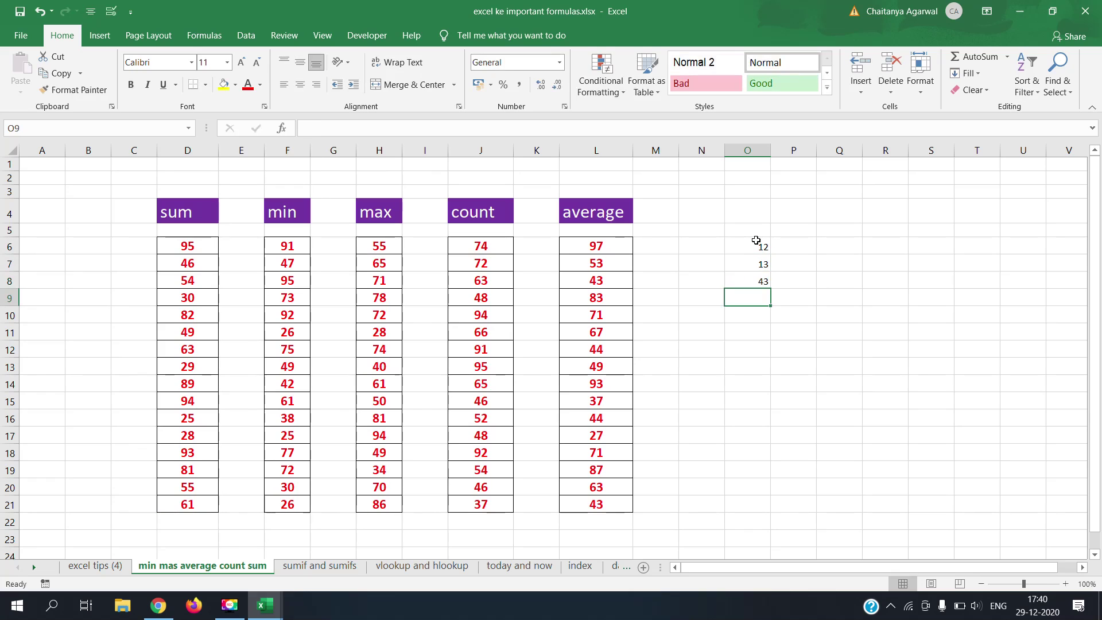
- Copy the formatting of cell D6 onto the sample numbers in O6:O8 with Format Painter
left_click_drag(756, 240, 756, 274)
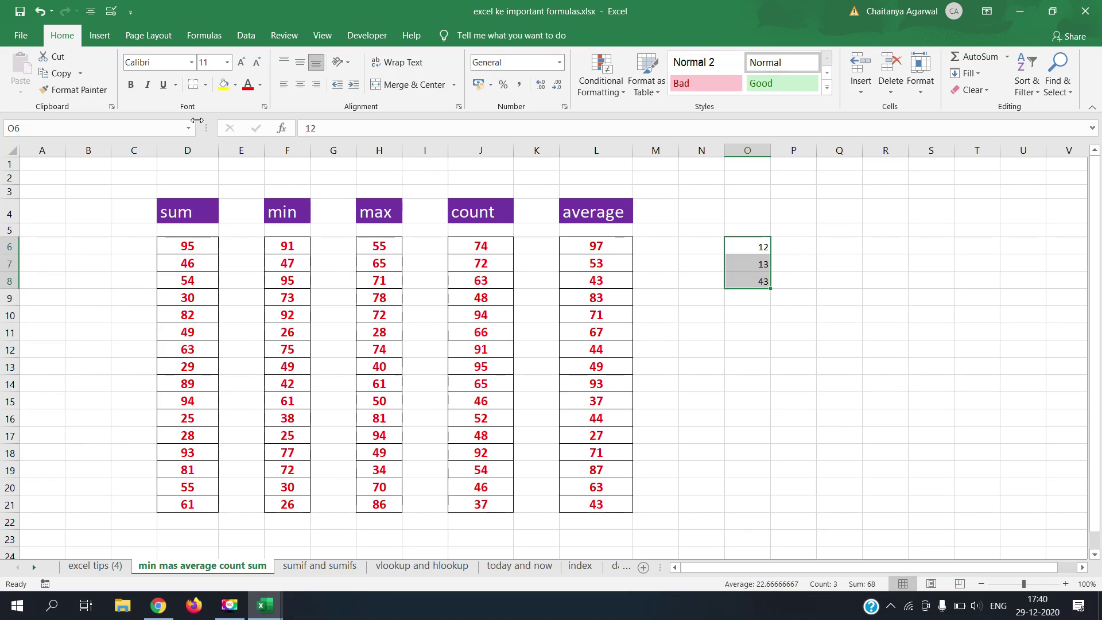
left_click(185, 246)
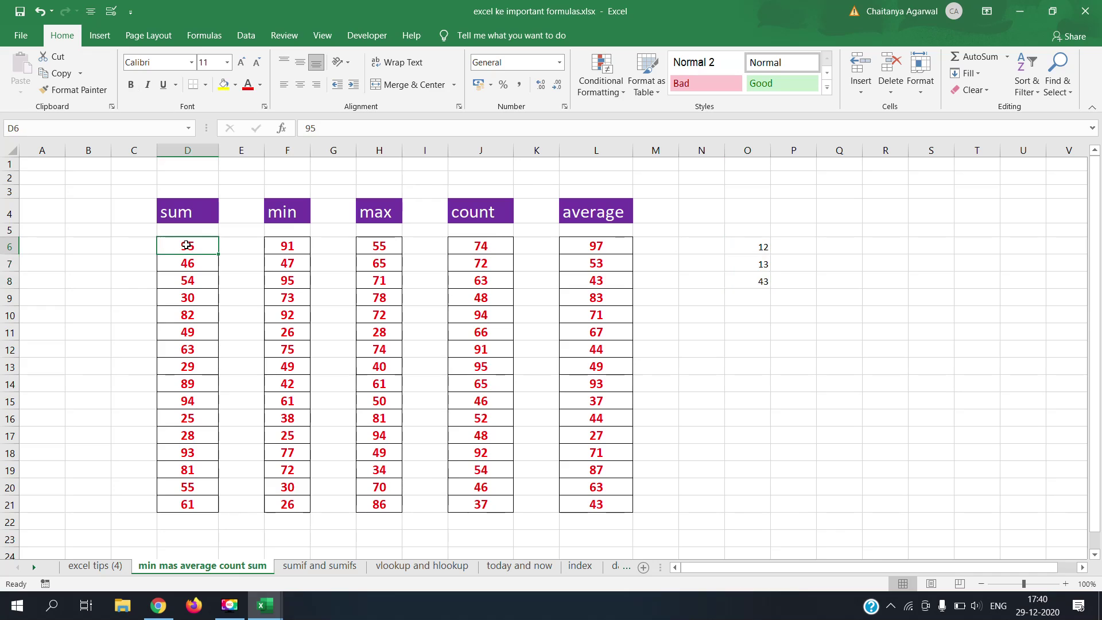
left_click(74, 89)
left_click_drag(728, 244, 736, 282)
- Add the three sample numbers in cell O9 with the formula =12+13+43
left_click(741, 299)
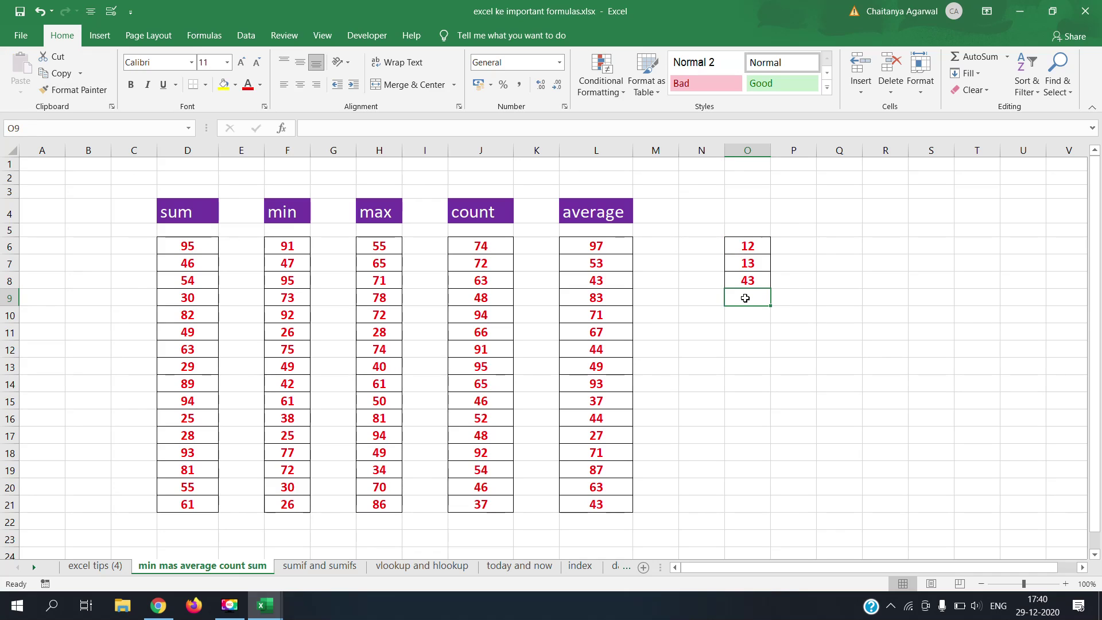
type("=")
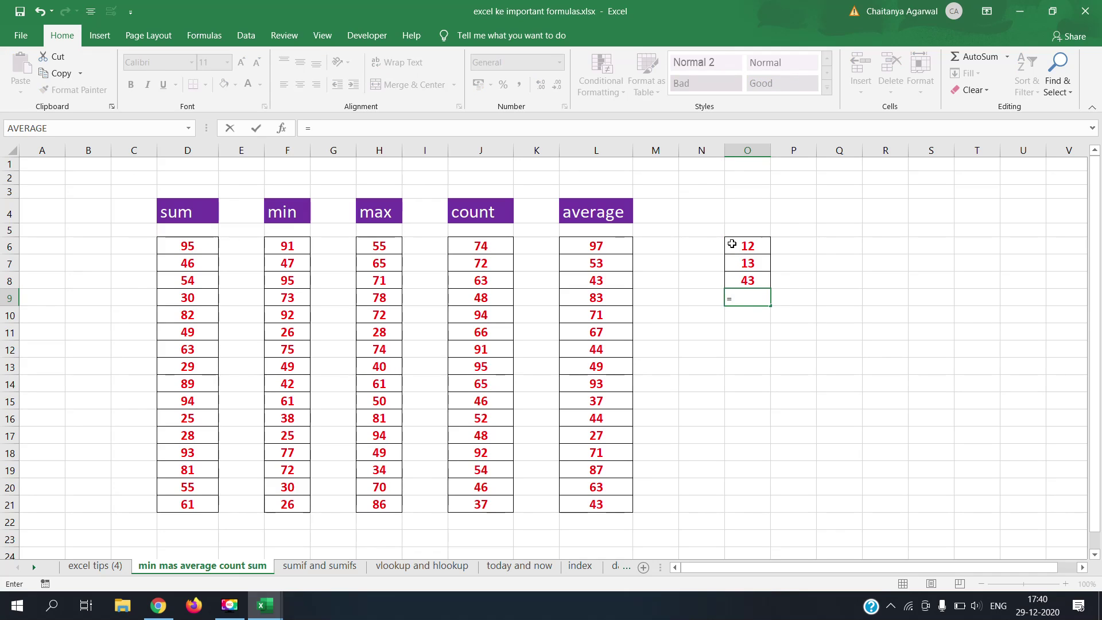
type("12+13+")
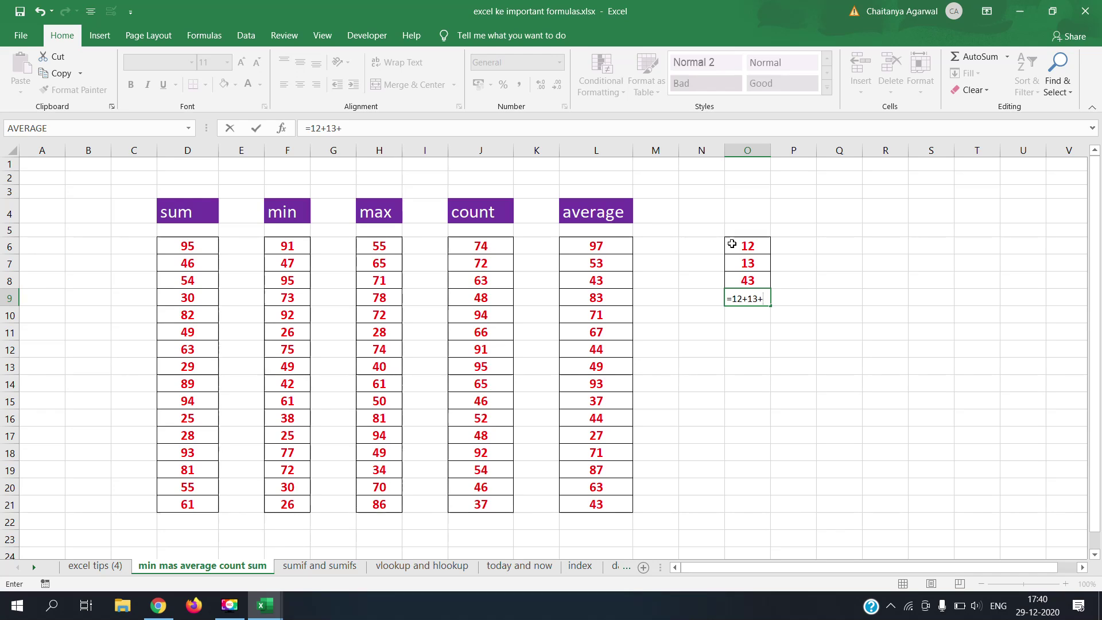
type("4")
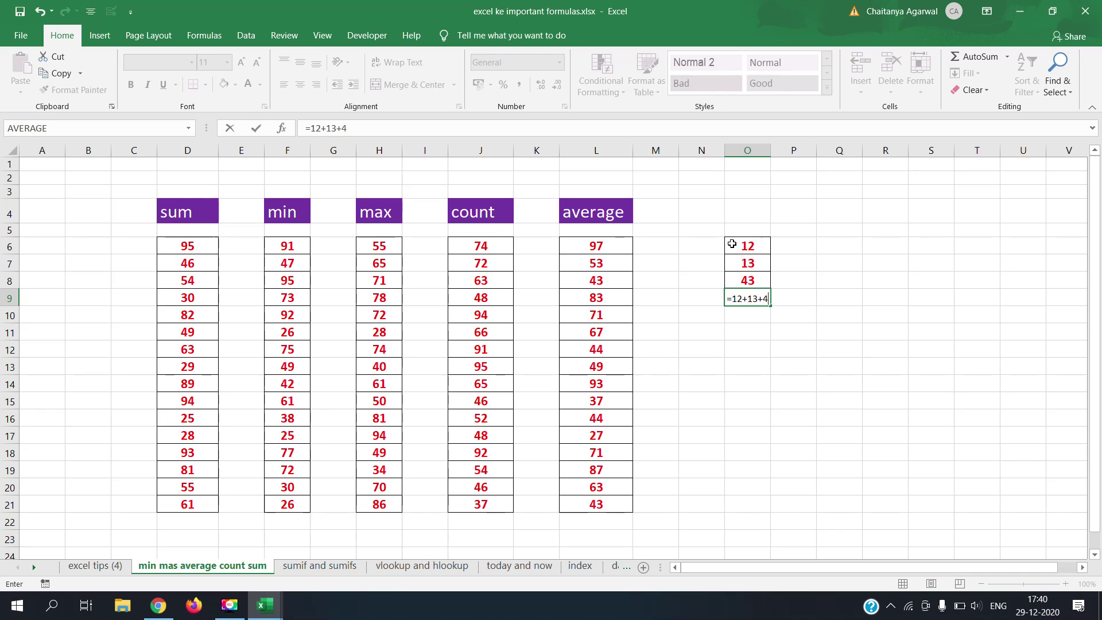
type("3")
key("Return")
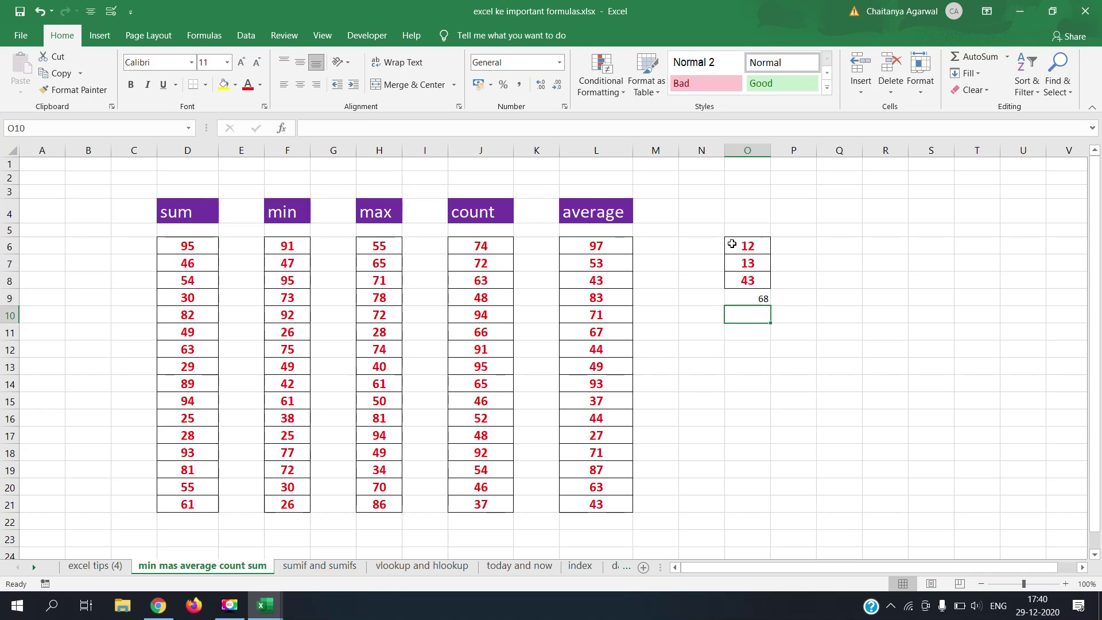
- Copy the formatting of cell O8 onto the total in O9 with Format Painter
left_click(754, 297)
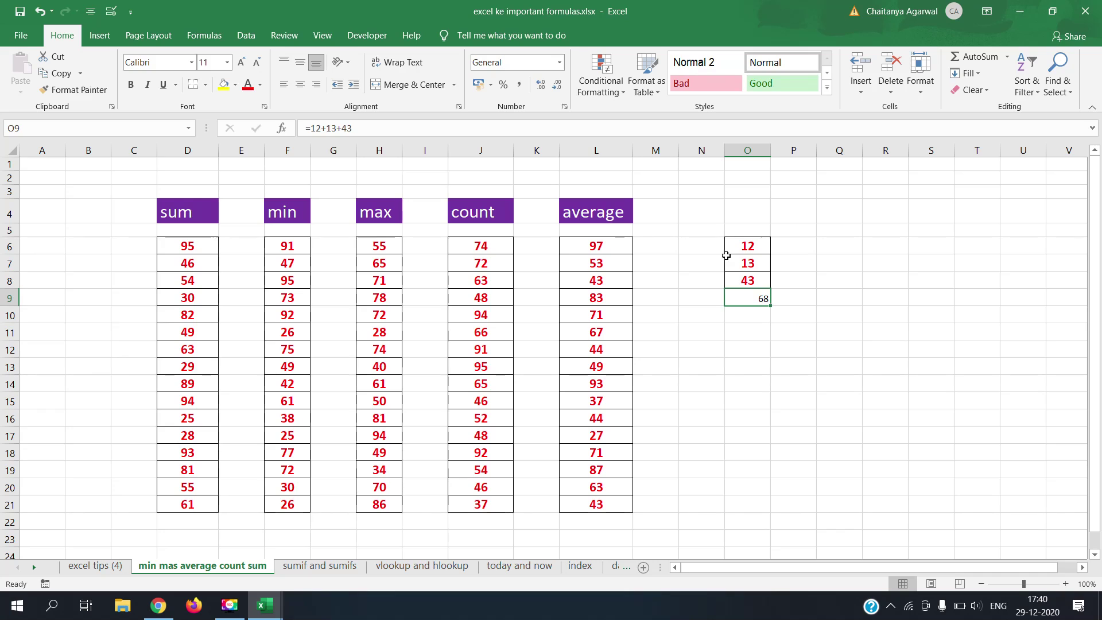
left_click(742, 279)
left_click(74, 90)
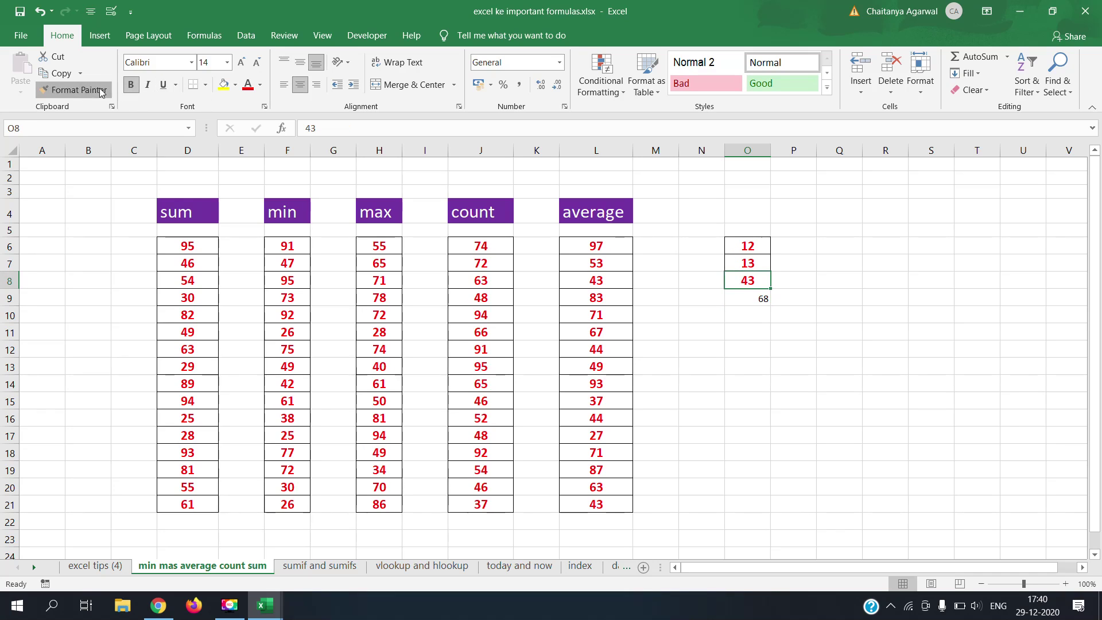
left_click(751, 304)
left_click(785, 273)
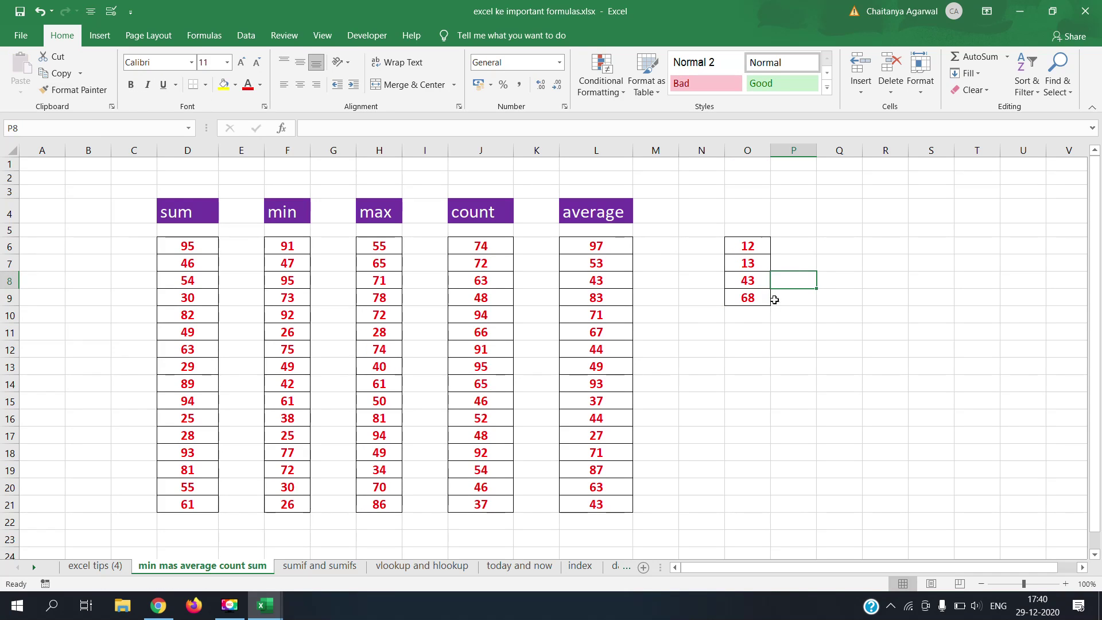
- Go through the numbers inside the formula of cell O9 and change it to =12+13+P9
left_click(749, 298)
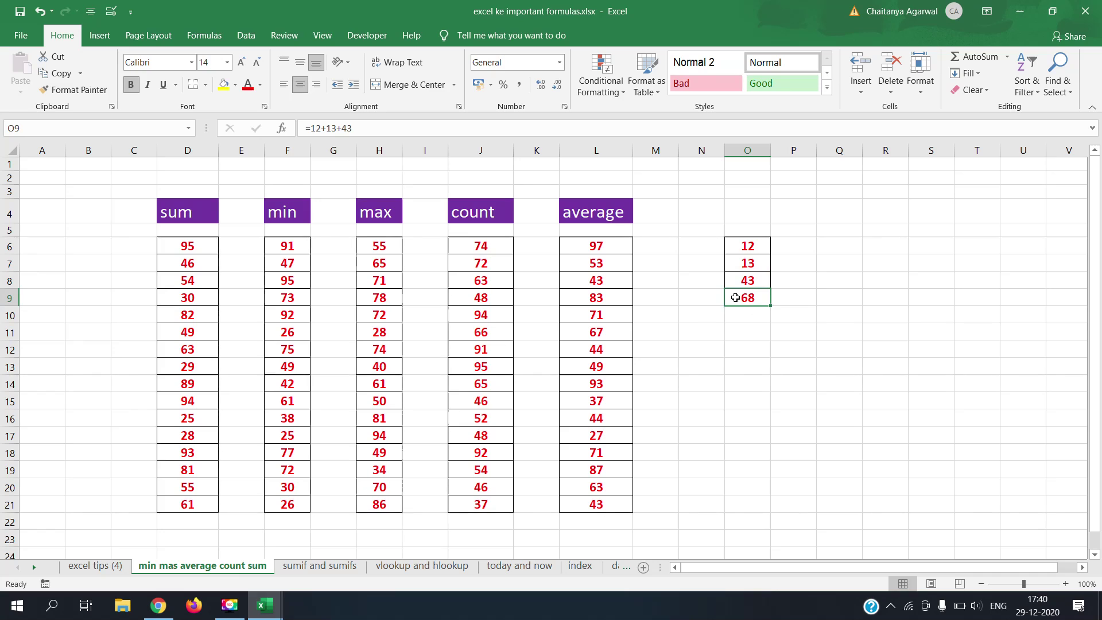
left_click(315, 130)
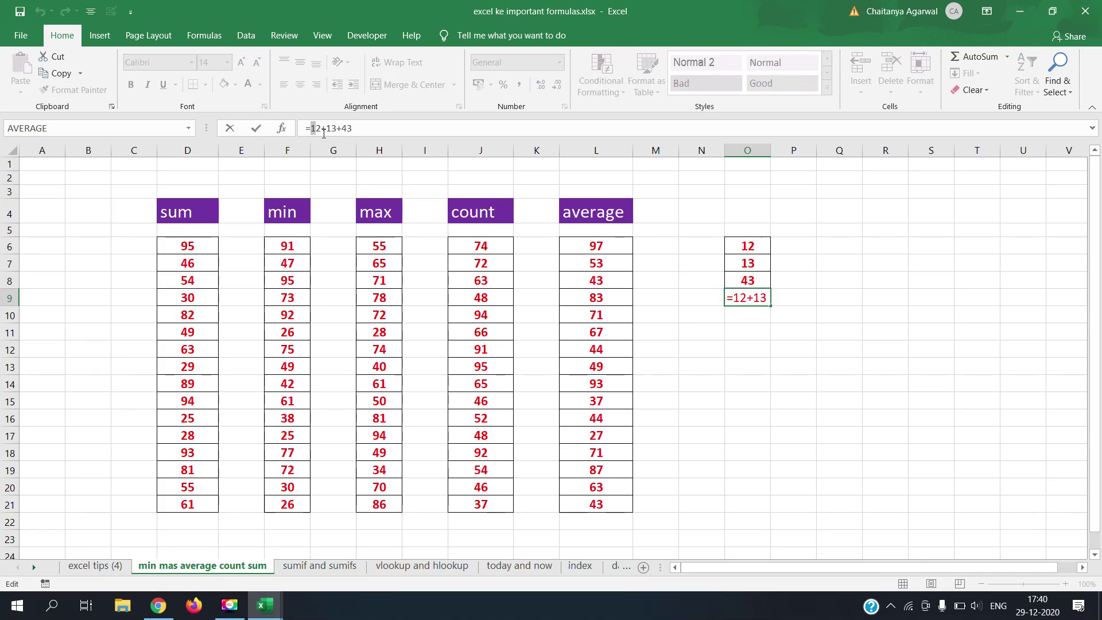
left_click_drag(326, 132, 331, 131)
left_click(342, 129)
double_click(343, 129)
left_click(801, 296)
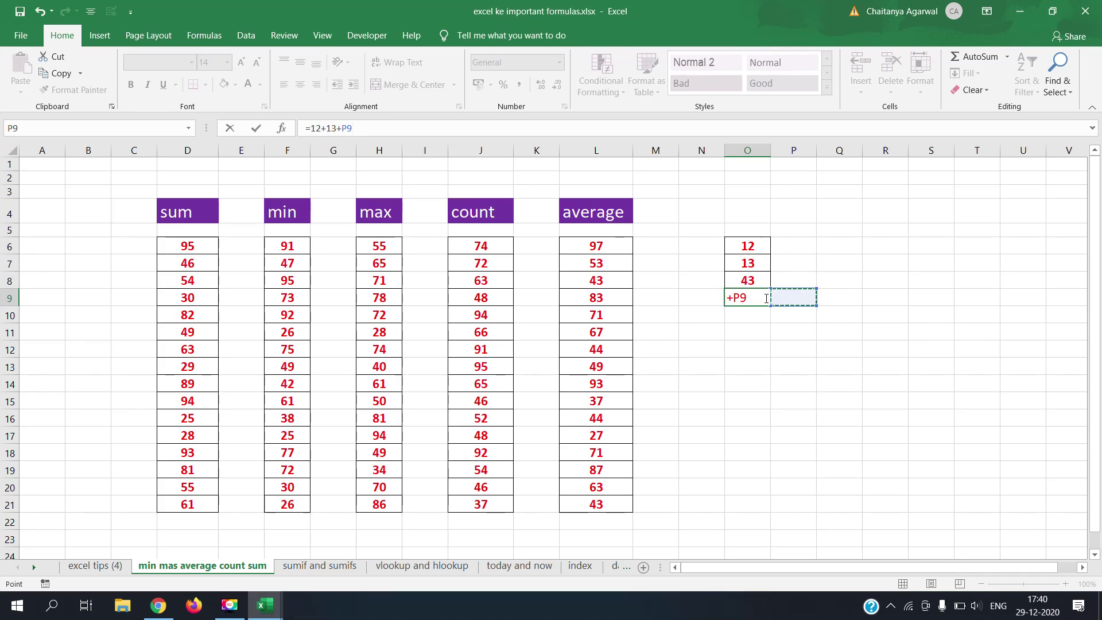
key("Return")
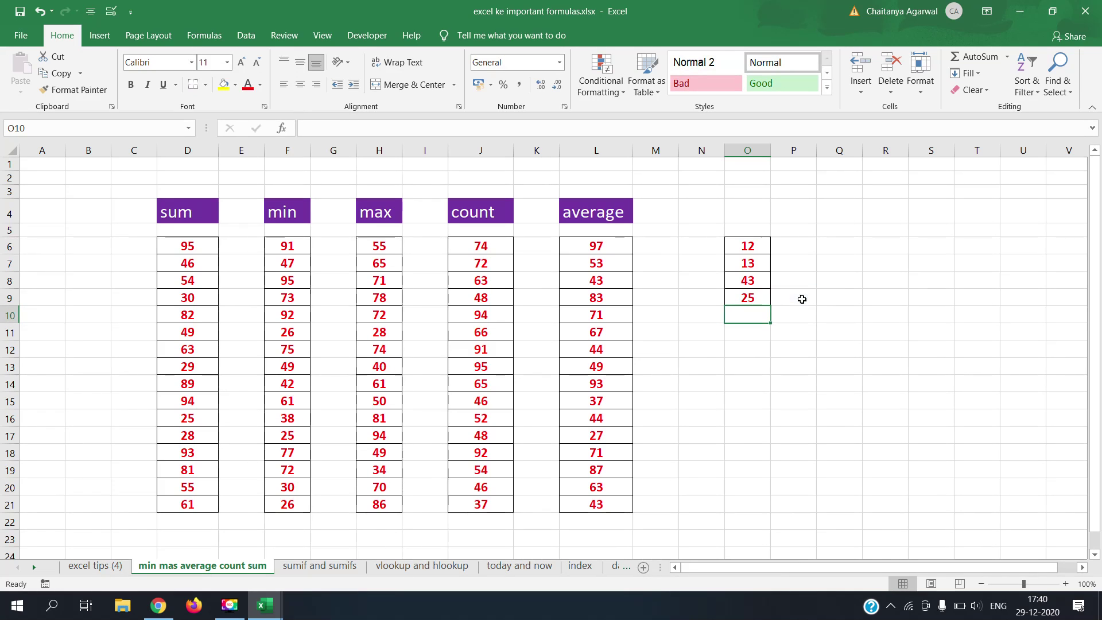
- Undo the last formula change in cell O9 and check the contents of O6 and O9
left_click(757, 300)
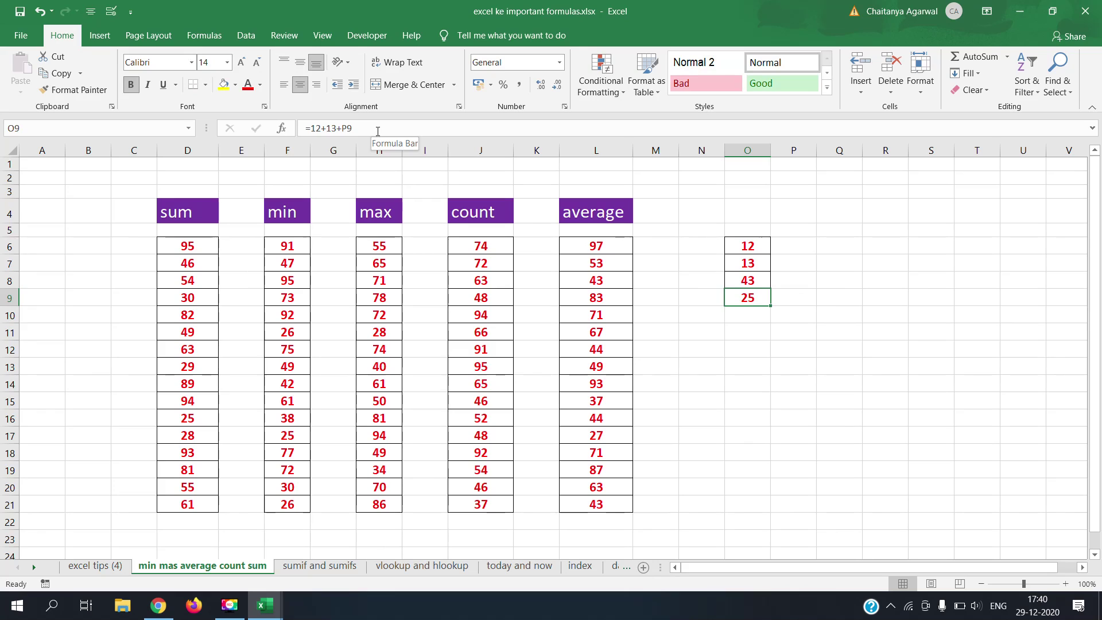
key("ctrl+z")
left_click(732, 241)
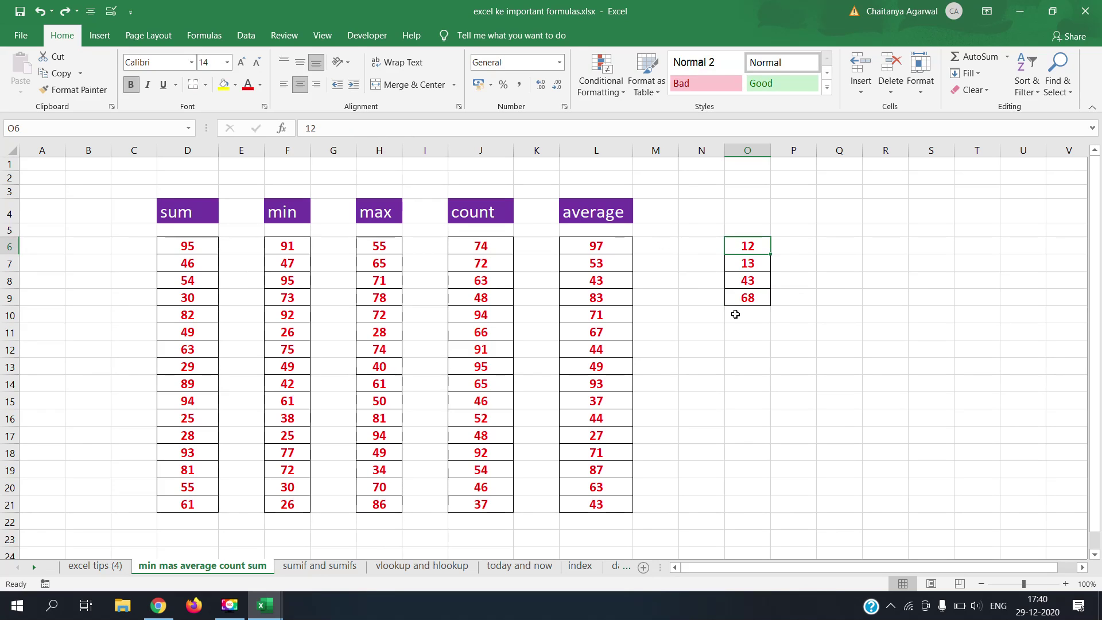
left_click(739, 295)
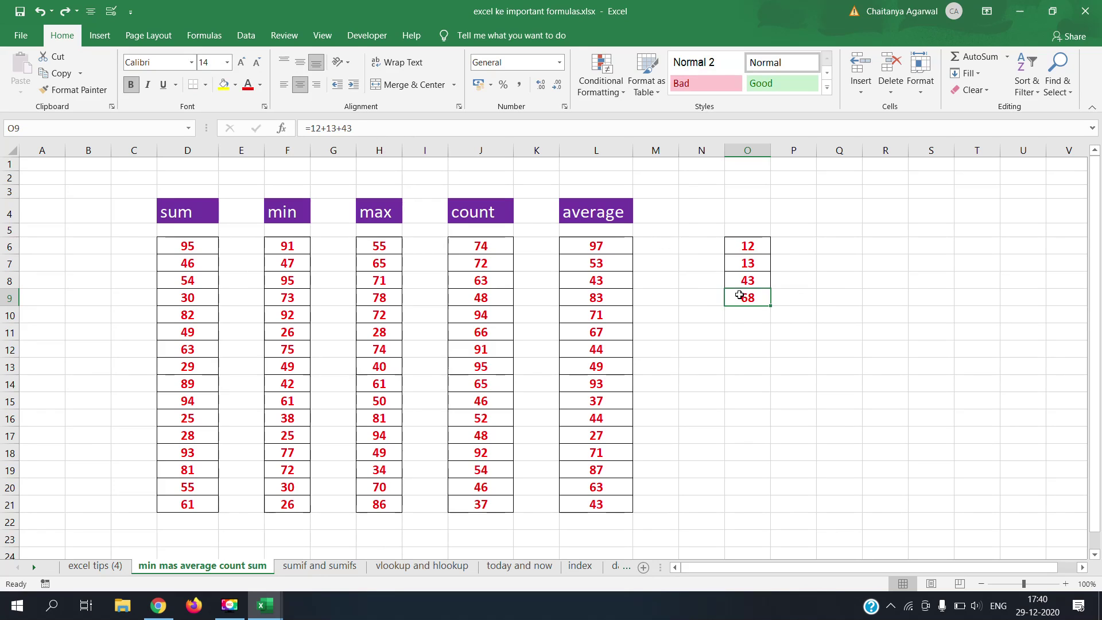
- Try the value 34 in cell O6, check the formula in O9, and undo the change
left_click(753, 248)
type("34")
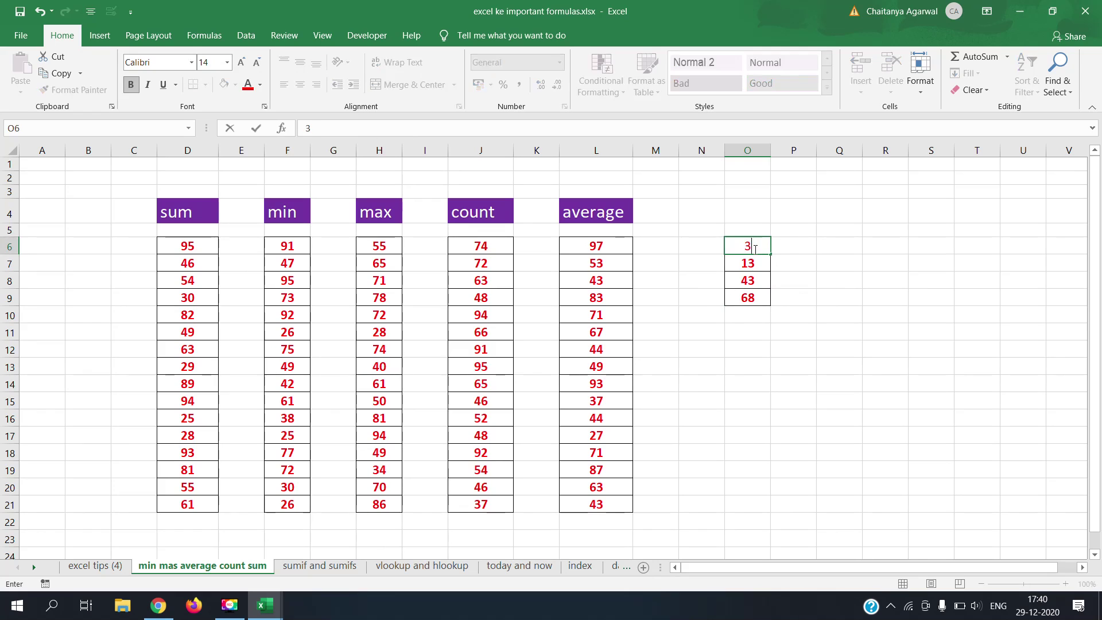
left_click(786, 249)
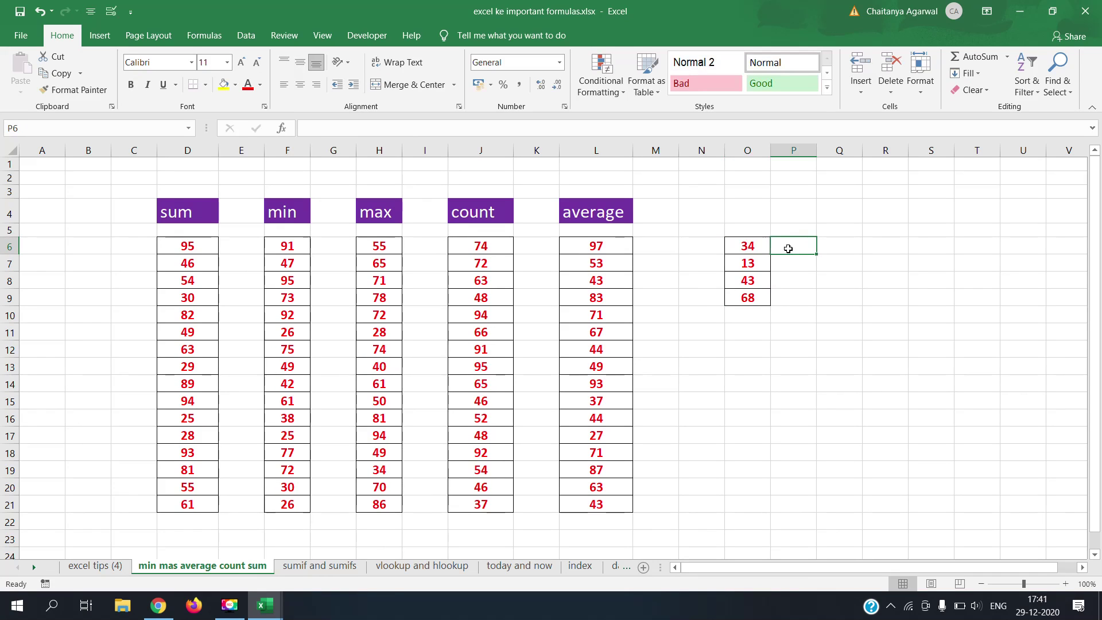
left_click(757, 298)
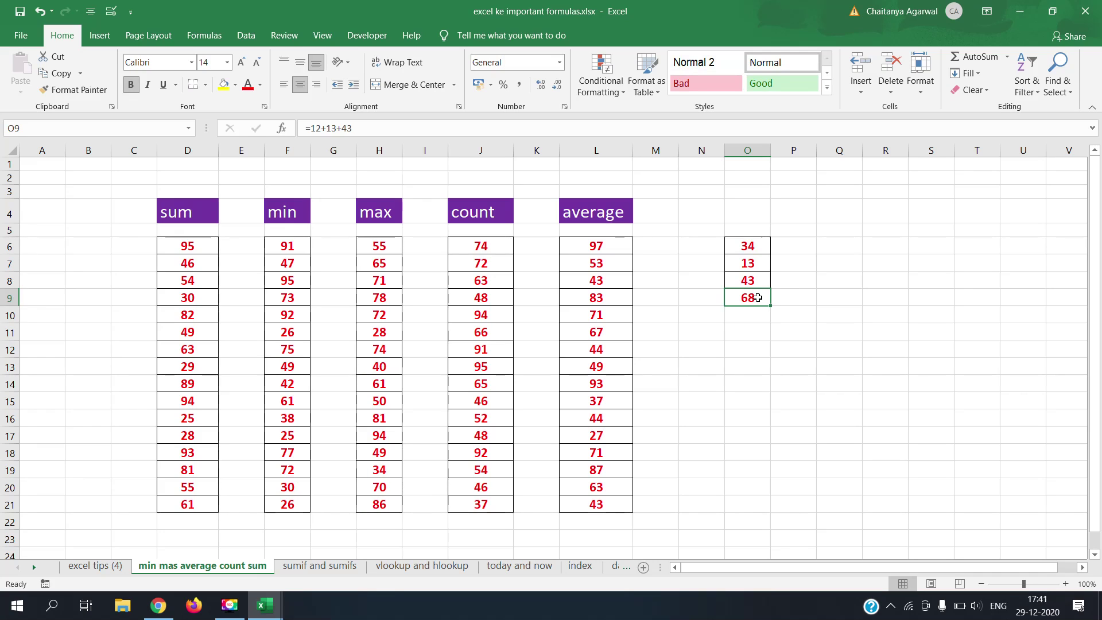
key("ctrl+z")
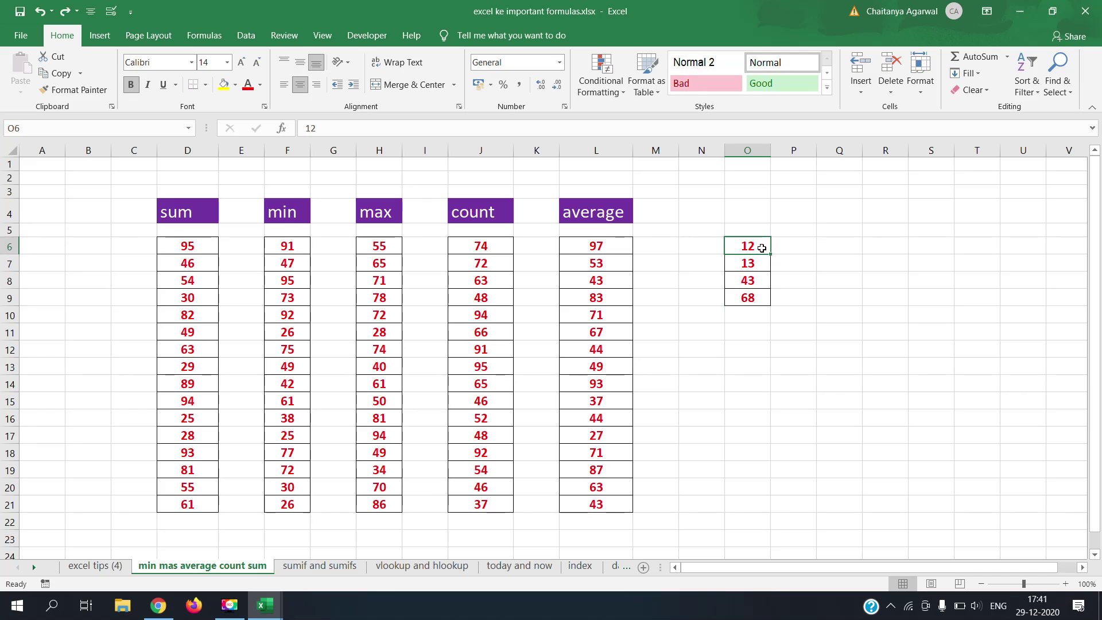
- Delete the fixed-number formula from cell O9, leaving the cell empty
left_click(759, 293)
double_click(759, 295)
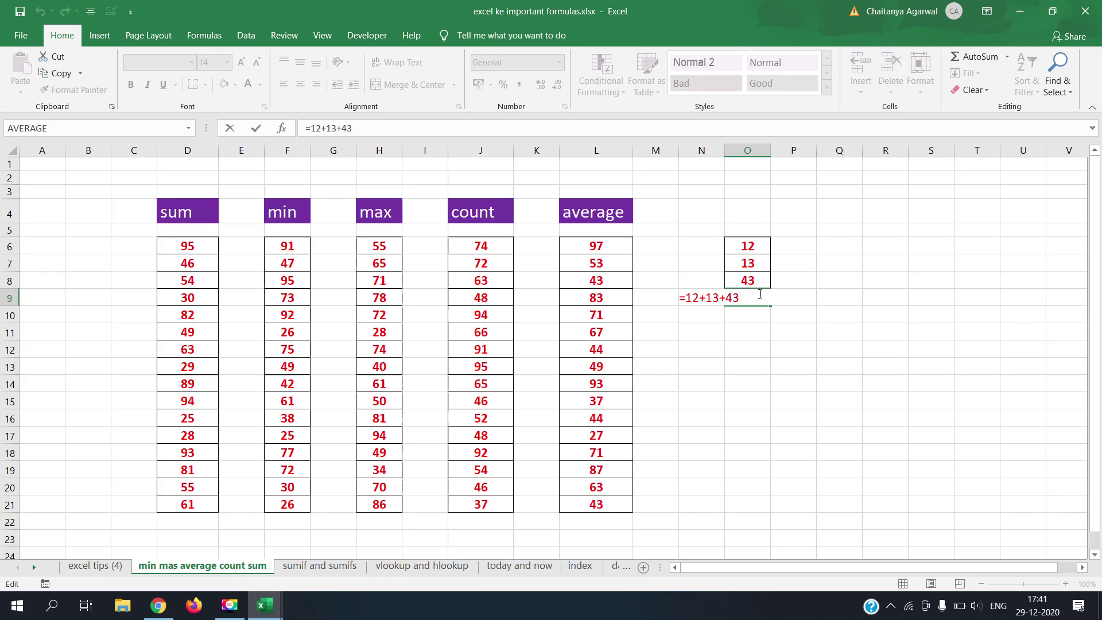
key("BackSpace")
key("BackSpace")
key("BackSpace")
key("BackSpace")
key("BackSpace")
key("BackSpace")
key("BackSpace")
key("BackSpace")
key("BackSpace")
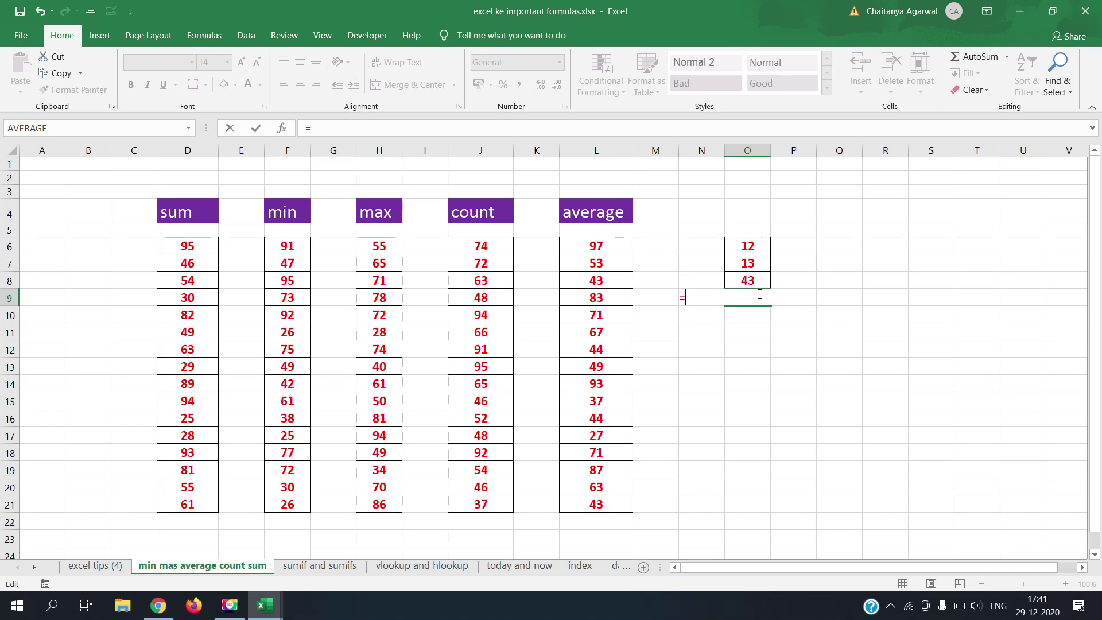
key("Return")
- Add the three sample numbers in cell O9 by cell references with the formula =O6+O7+O8
left_click(750, 298)
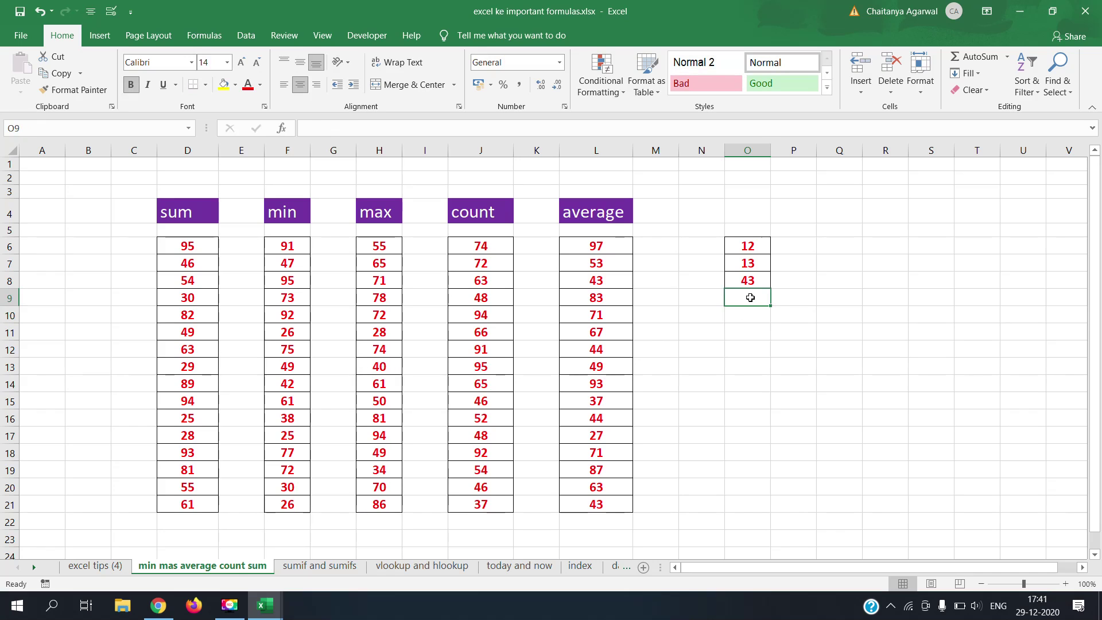
type("=")
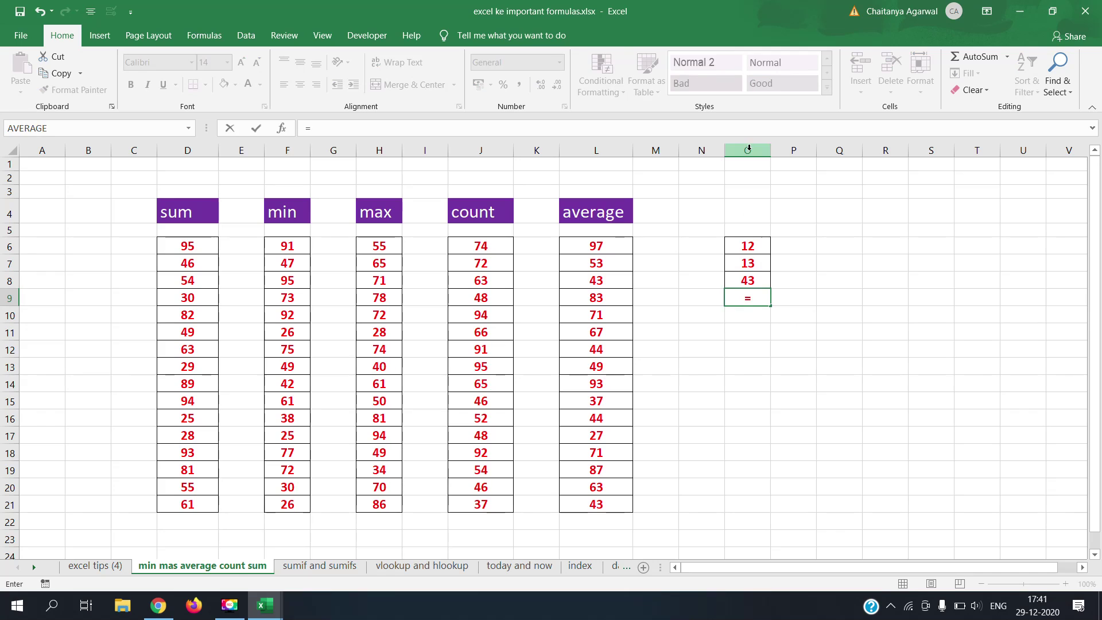
left_click(738, 249)
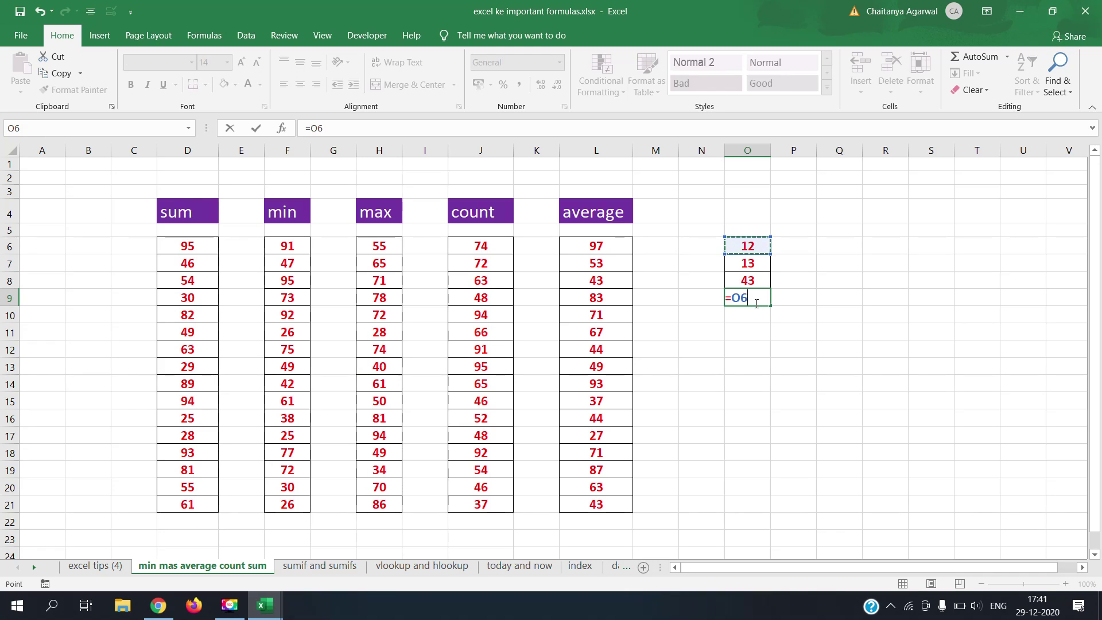
type("+")
left_click(738, 264)
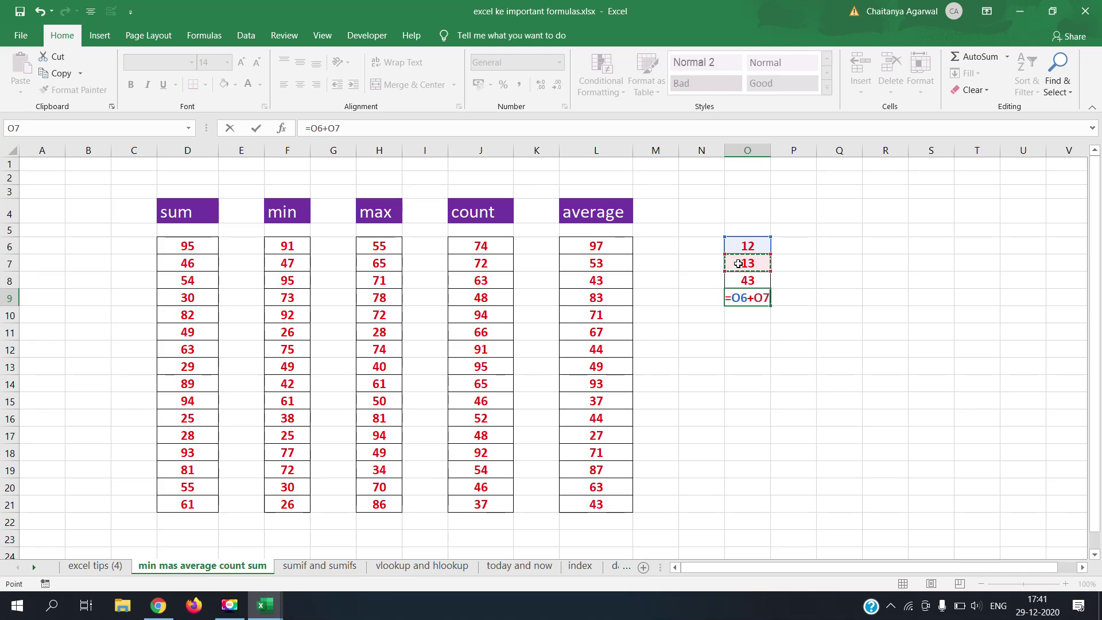
type("+")
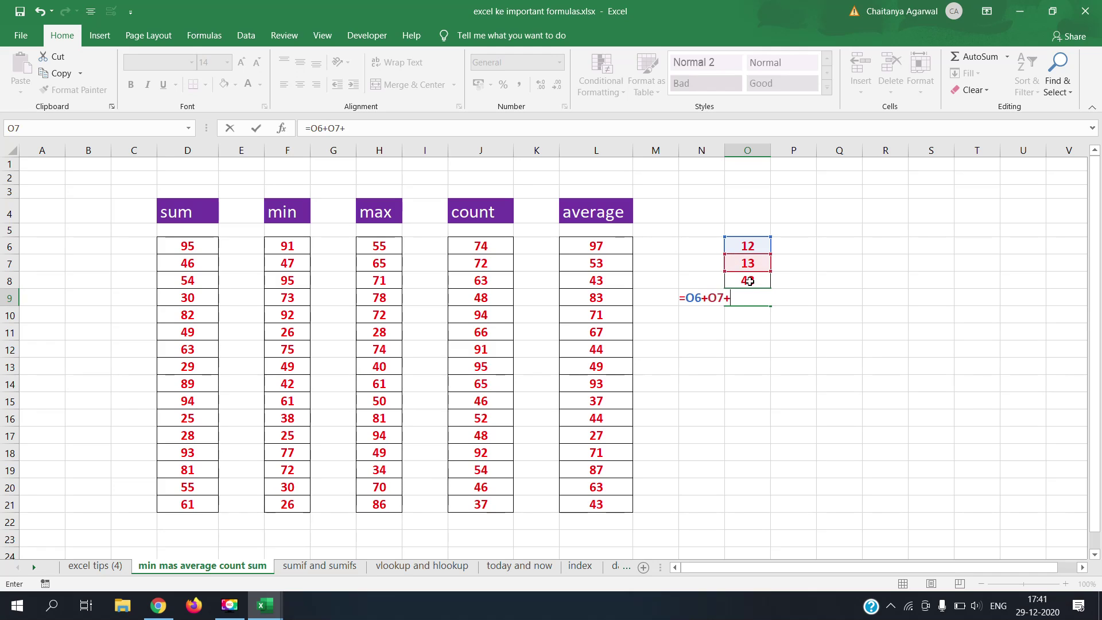
left_click(750, 281)
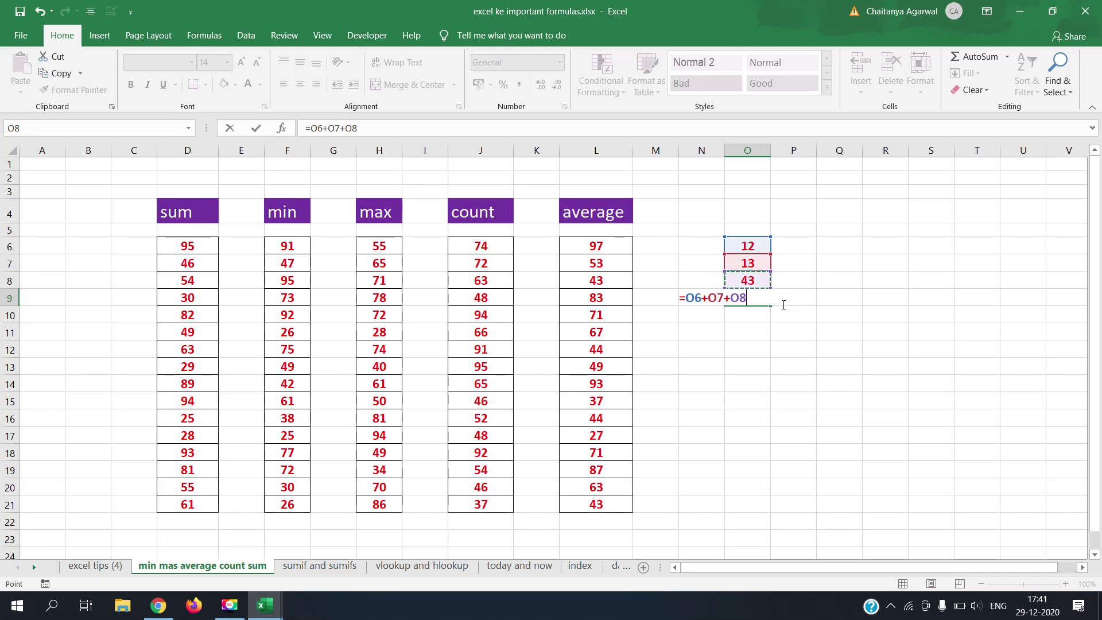
key("Return")
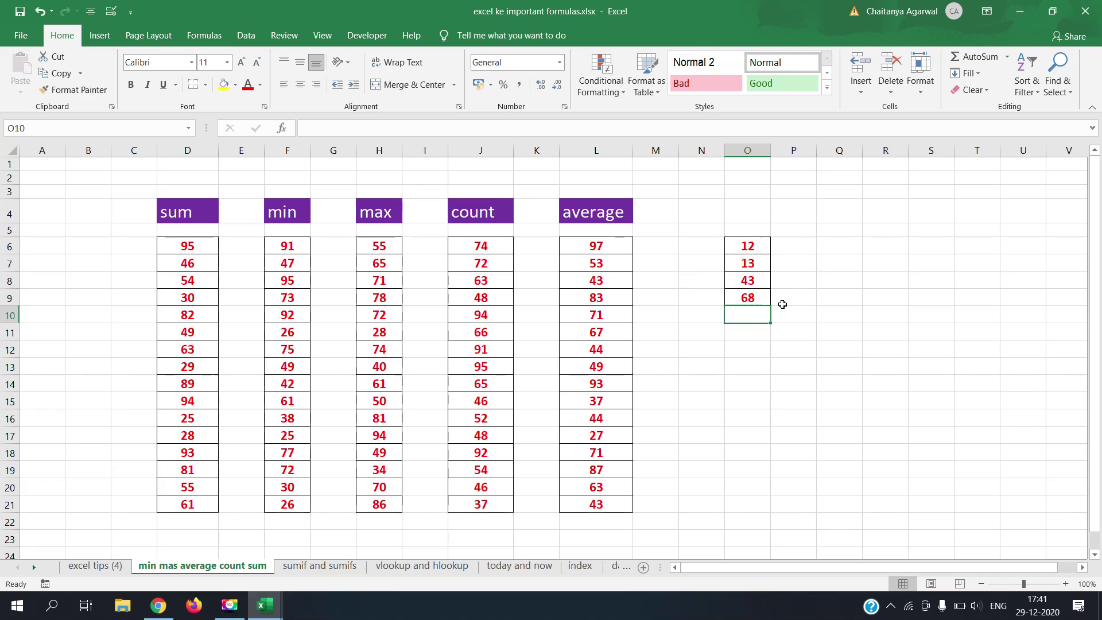
- Set the first sample number in cell O6 to 32 and check the total in O9
left_click(740, 247)
type("32")
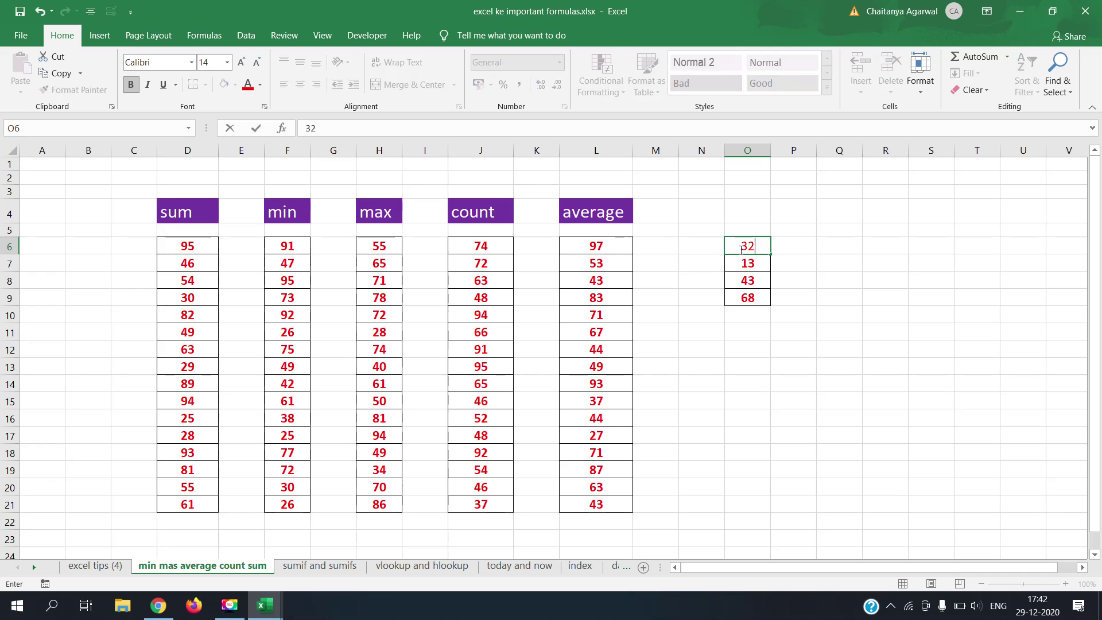
key("Return")
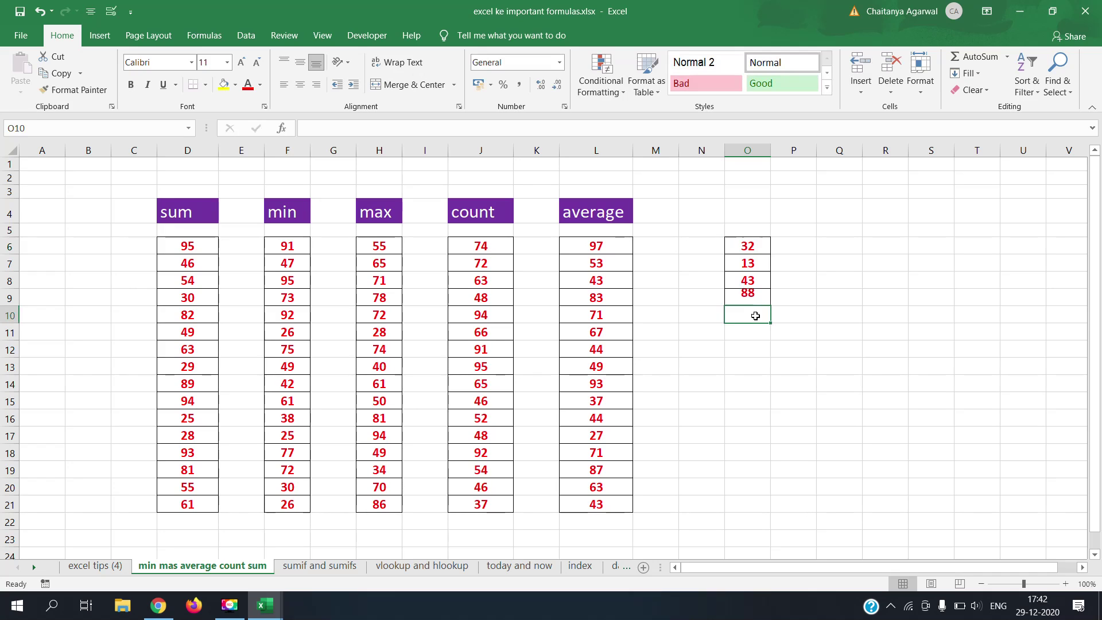
left_click(752, 298)
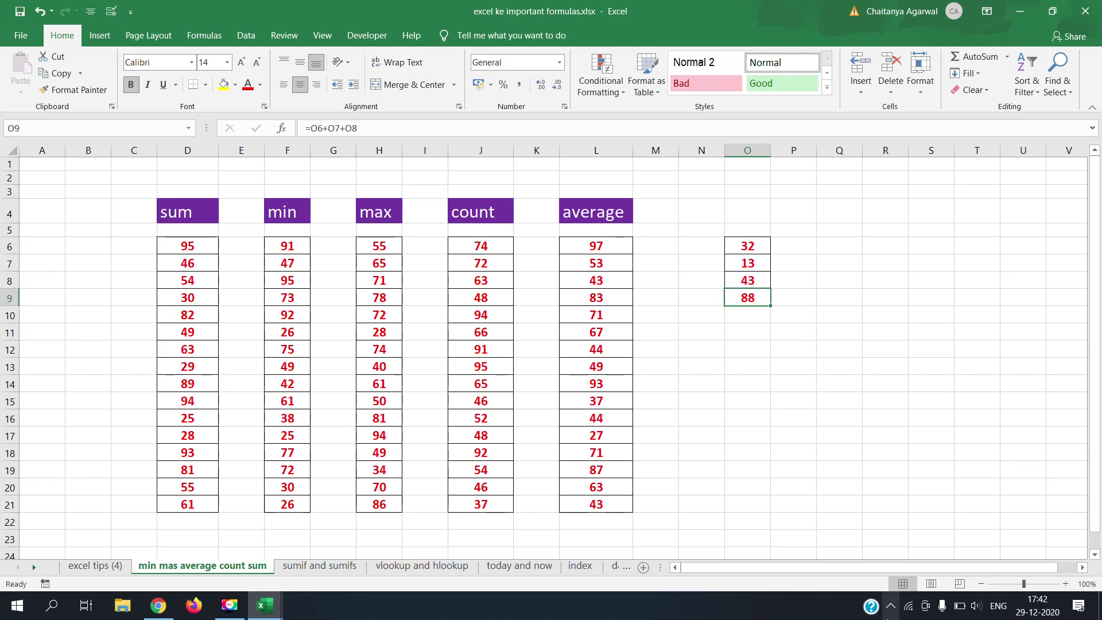
- Change the first sample number in cell O6 to 132 and check the formula in O9
scroll(848, 530, "up", 1, "ctrl")
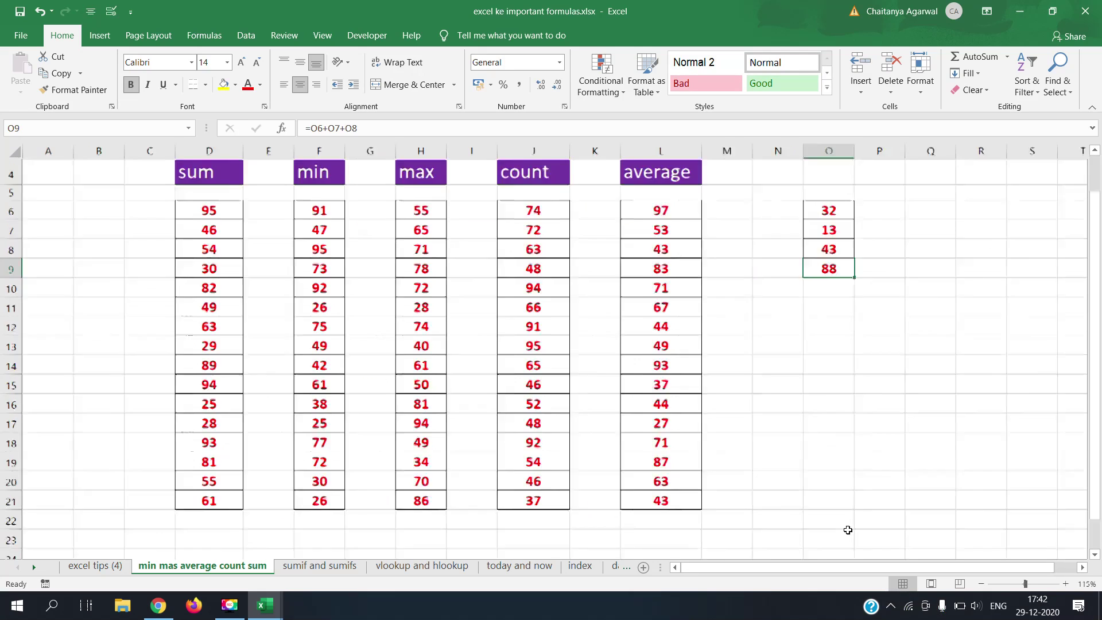
scroll(847, 530, "up", 1, "ctrl")
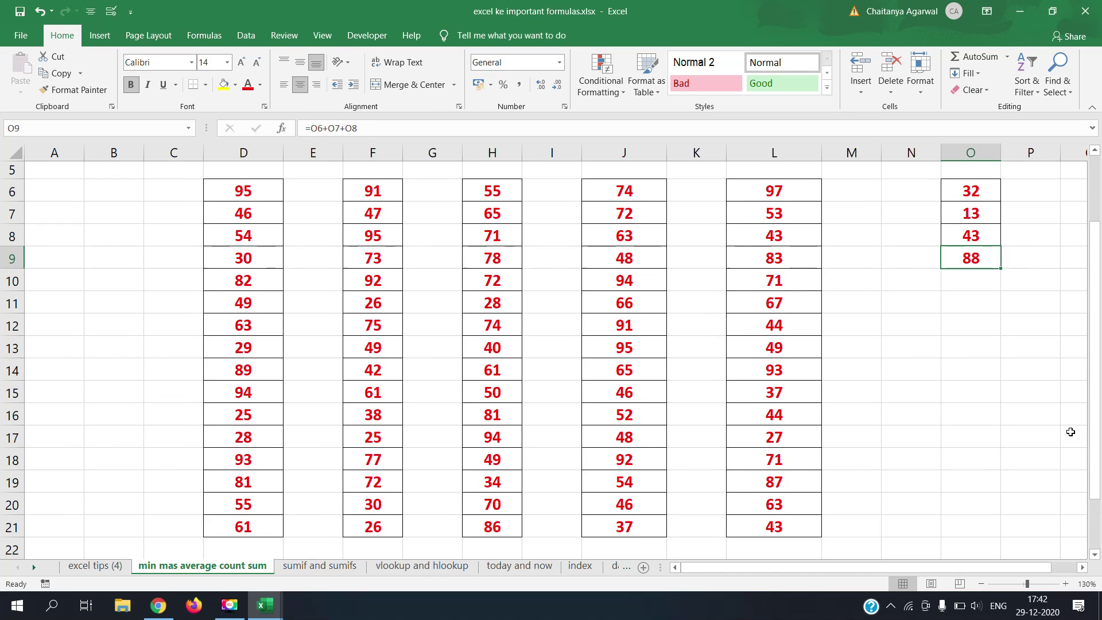
left_click_drag(1094, 432, 1094, 399)
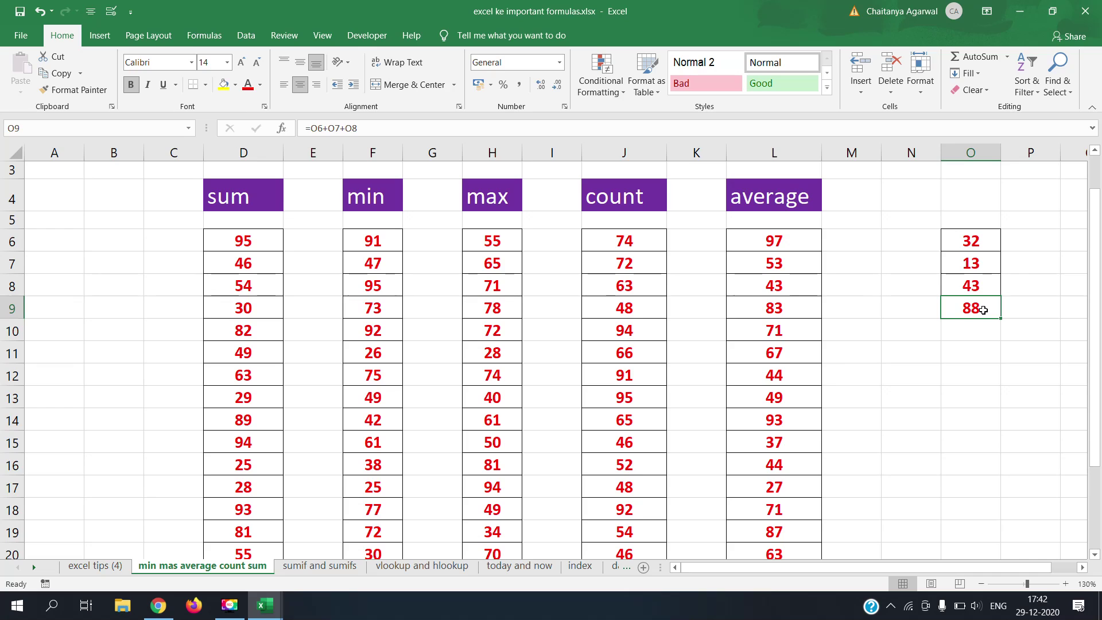
double_click(963, 241)
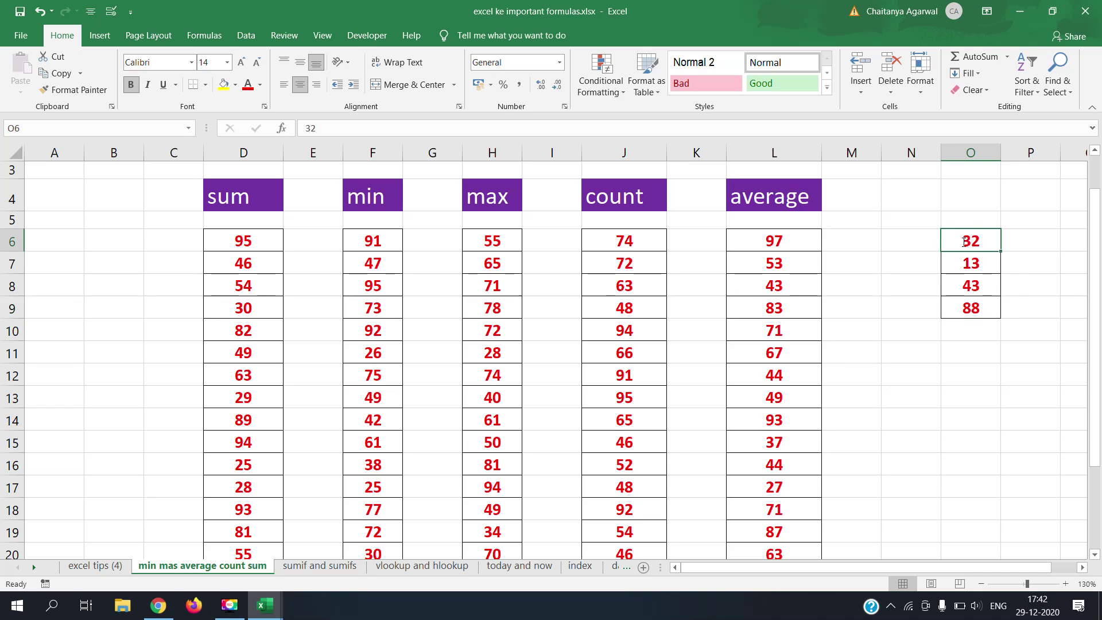
left_click(944, 239)
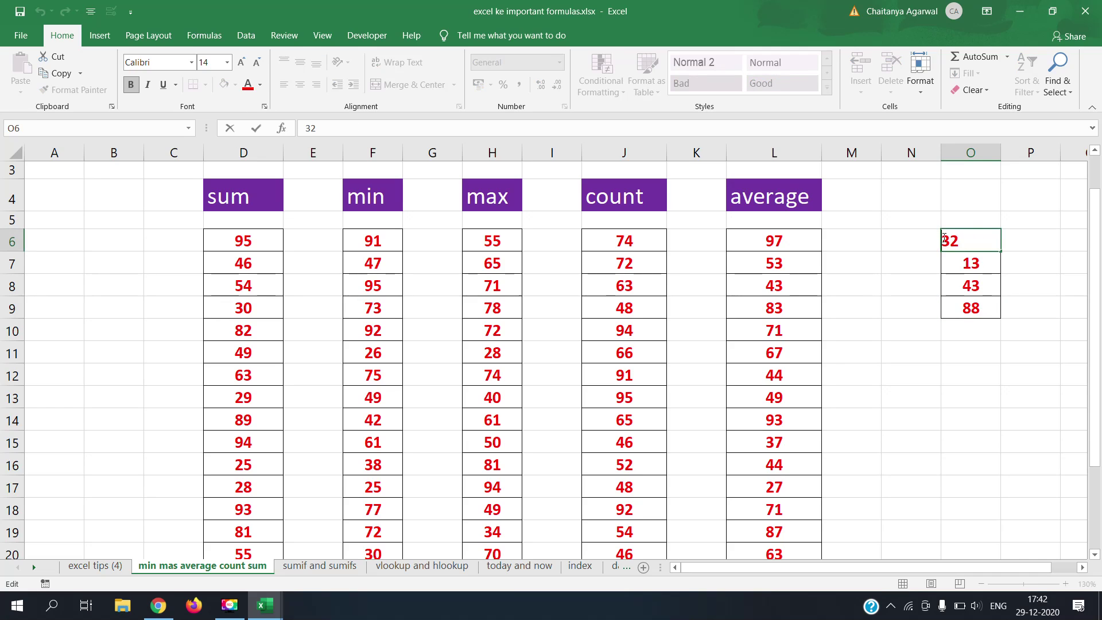
type("1")
key("Return")
left_click(975, 323)
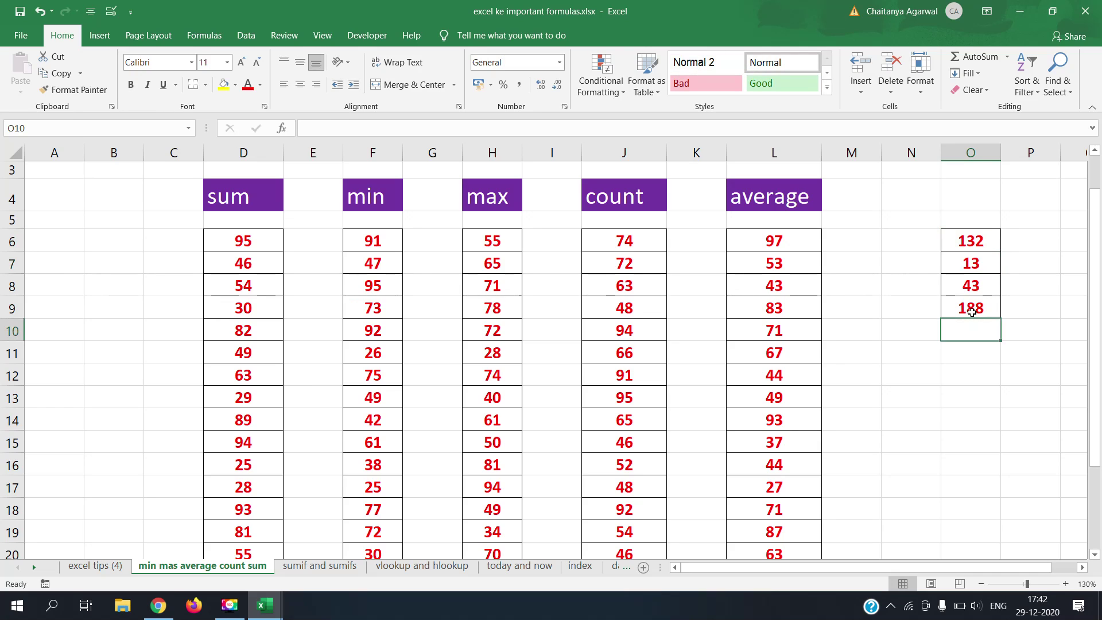
left_click(972, 312)
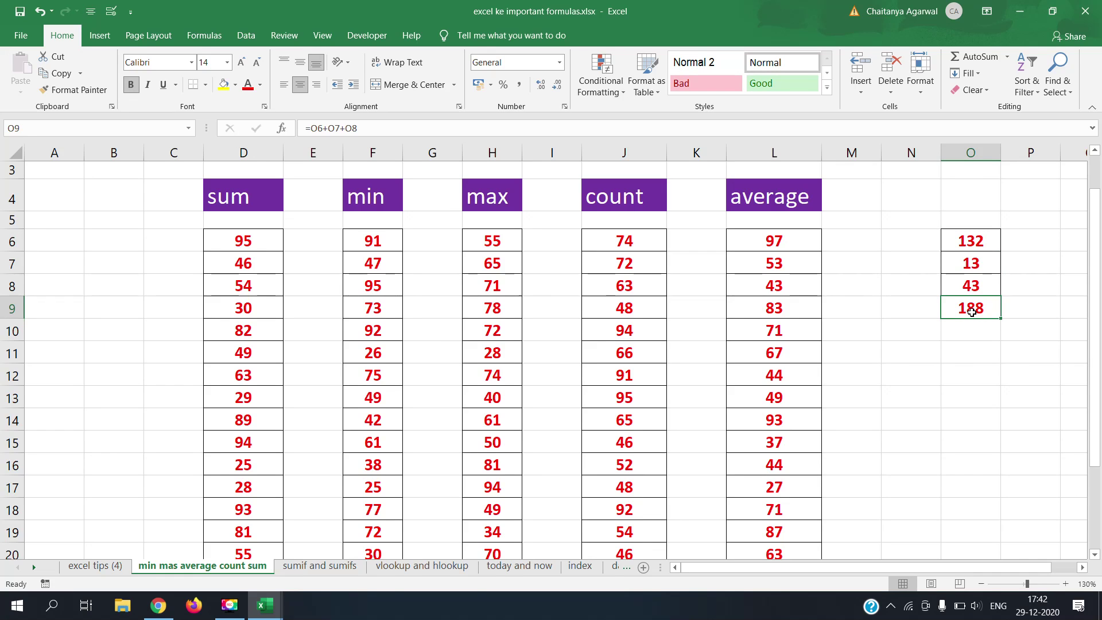
- Review the numbers in D6:D21 and begin a formula with =sum( in cell D22 beneath them
scroll(971, 312, "down", 3)
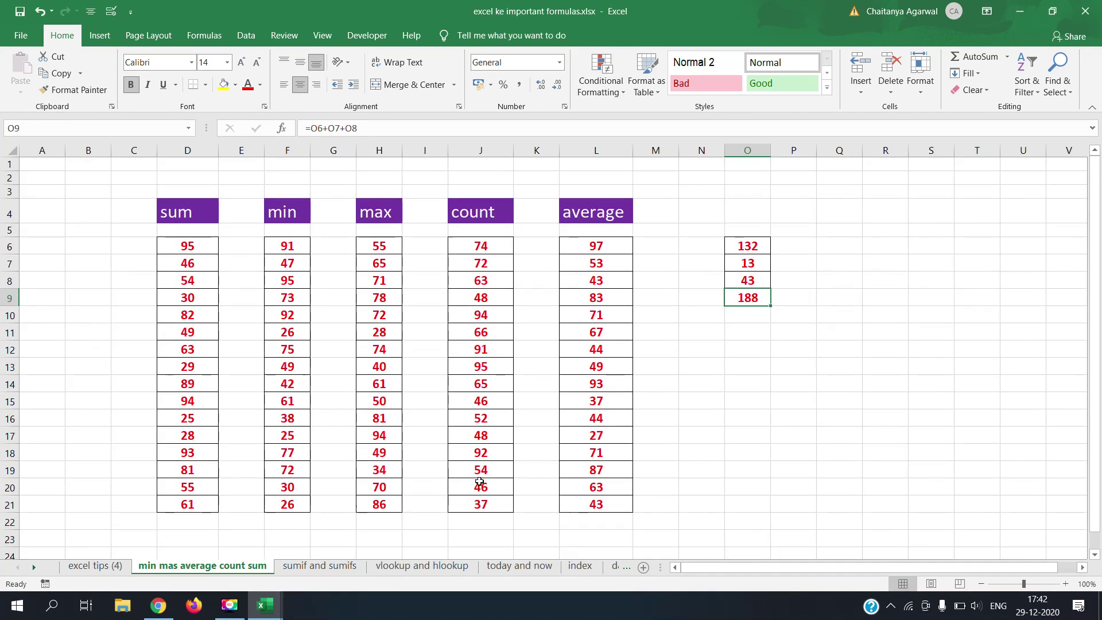
left_click(213, 520)
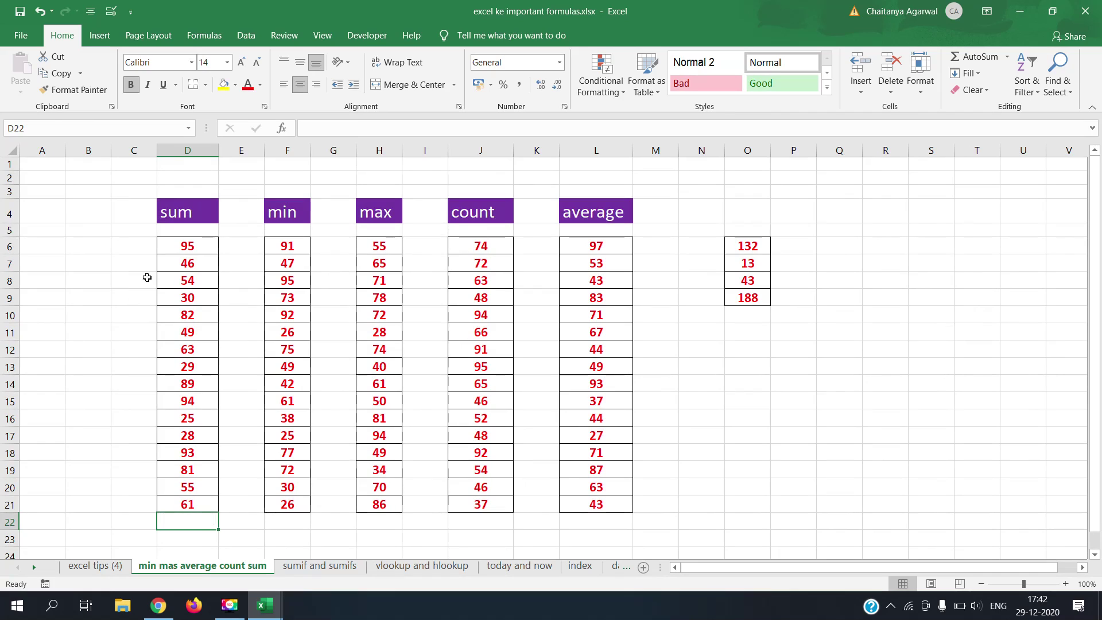
left_click_drag(172, 246, 195, 502)
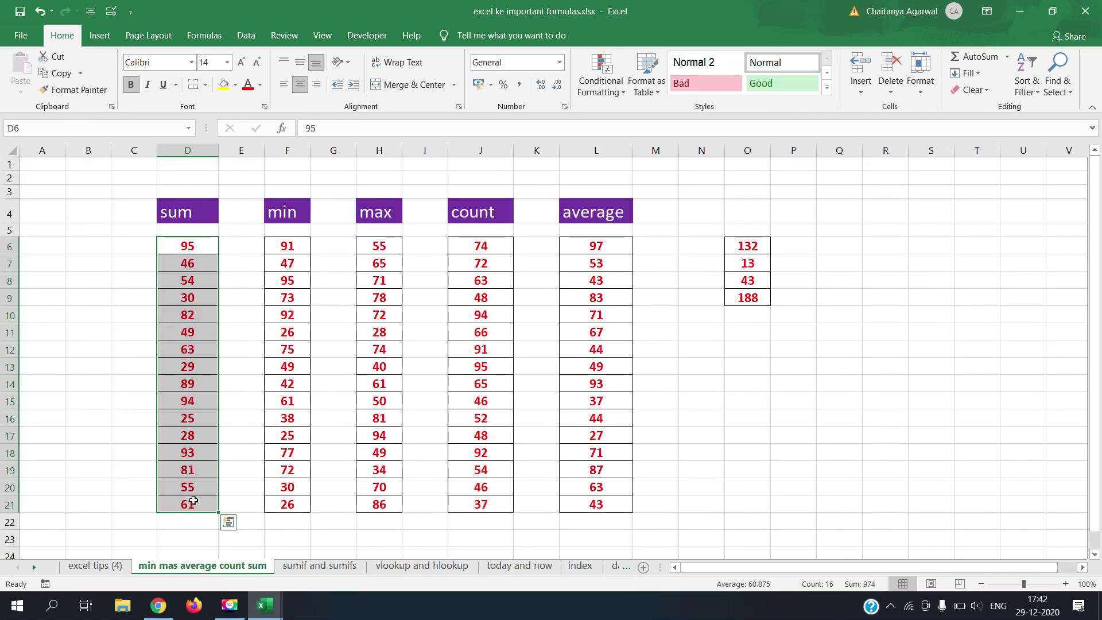
left_click(192, 524)
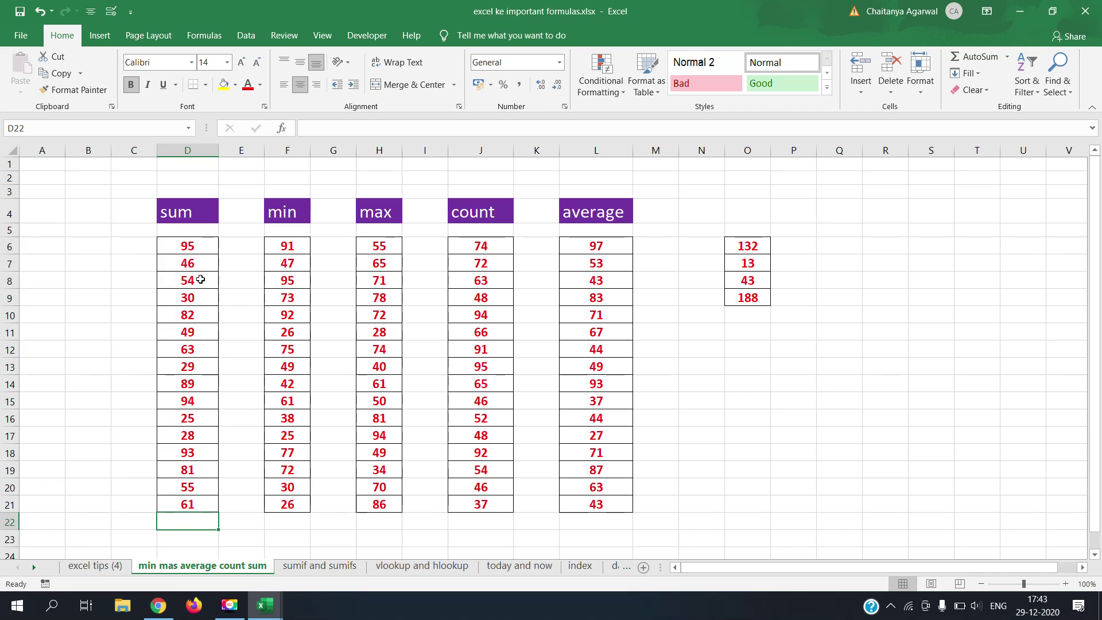
type("=sum")
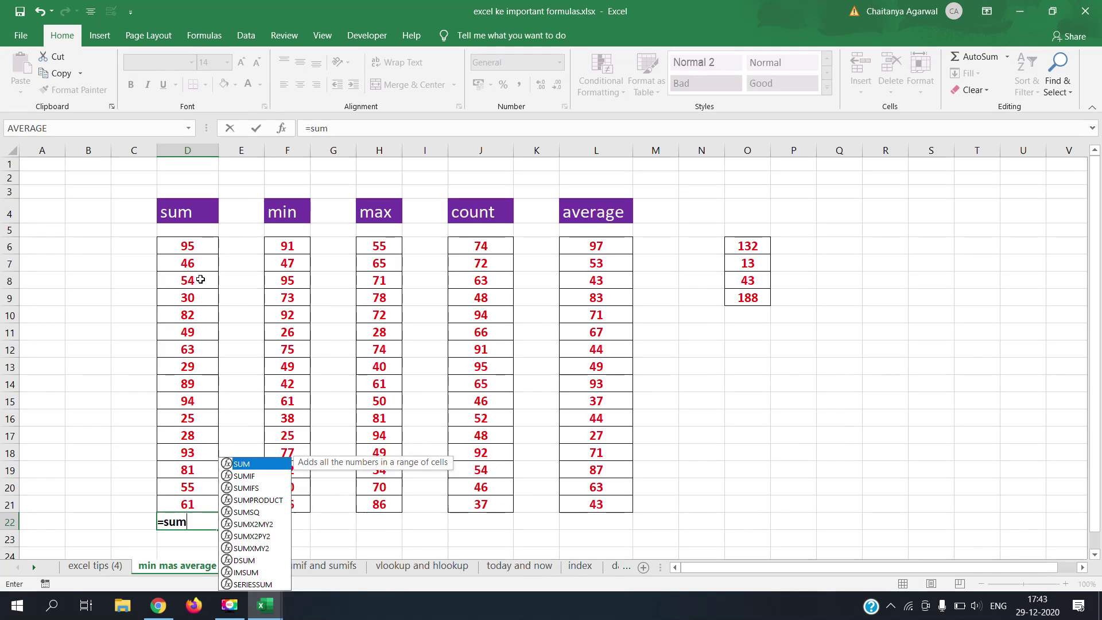
type("(")
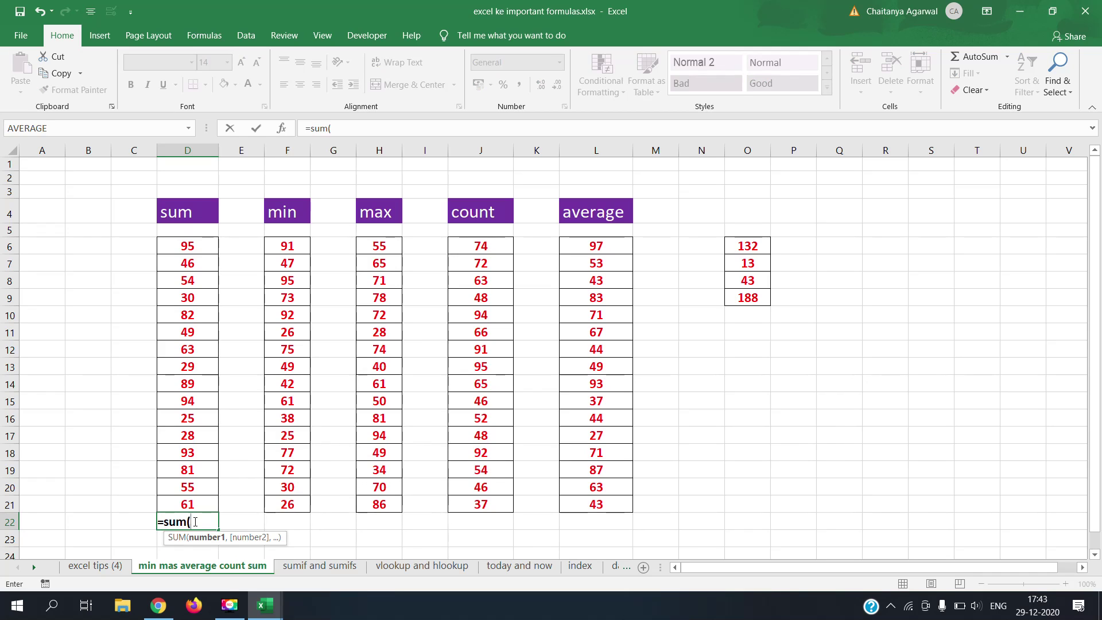
key("BackSpace")
key("BackSpace")
key("BackSpace")
key("BackSpace")
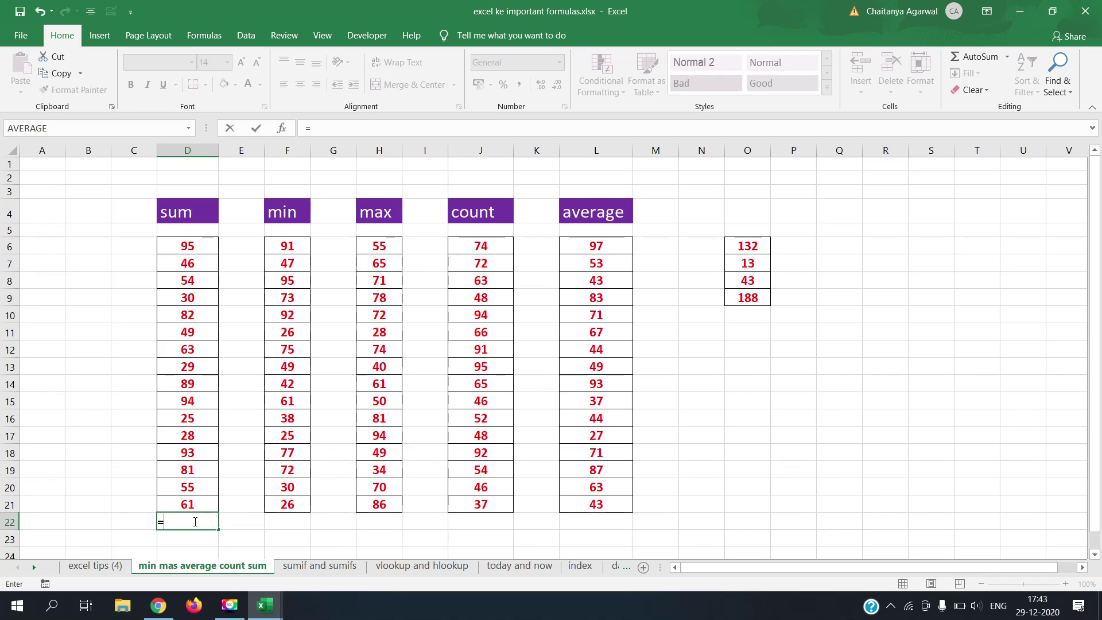
type("s")
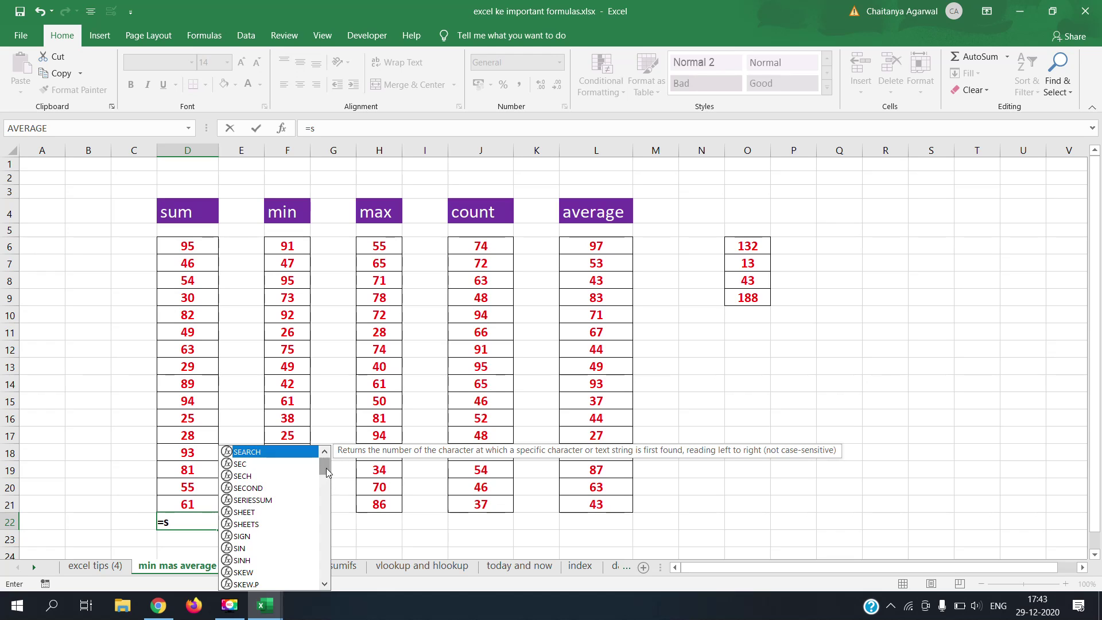
mouse_move(326, 468)
left_mouse_down()
mouse_move(331, 554)
mouse_move(325, 473)
left_mouse_up()
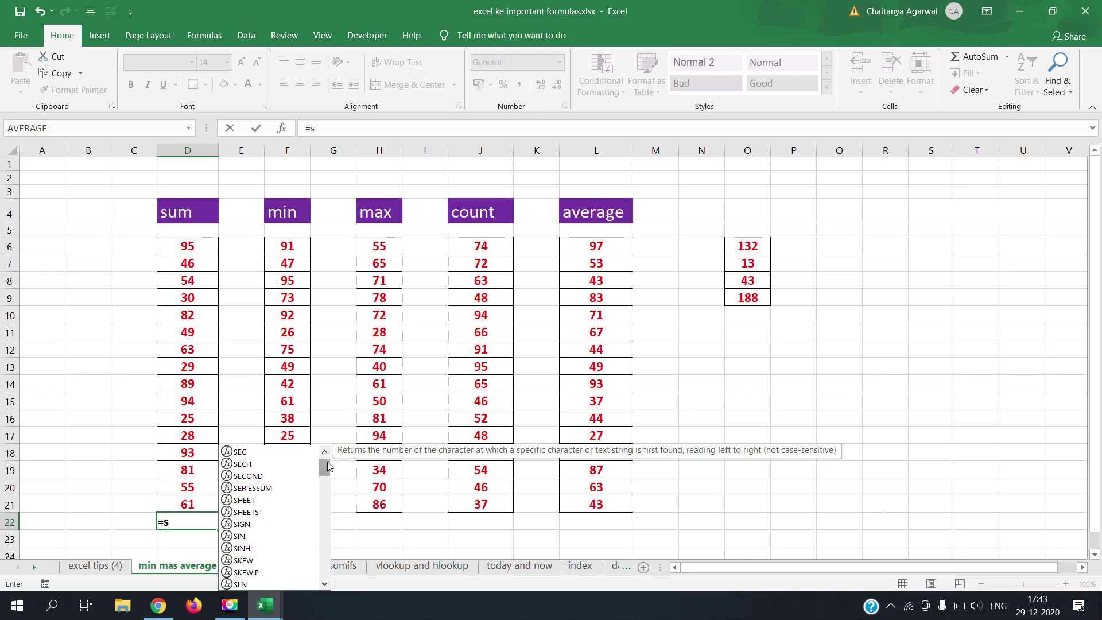
mouse_move(327, 463)
left_mouse_down()
mouse_move(329, 488)
mouse_move(327, 469)
left_mouse_up()
left_click(328, 438)
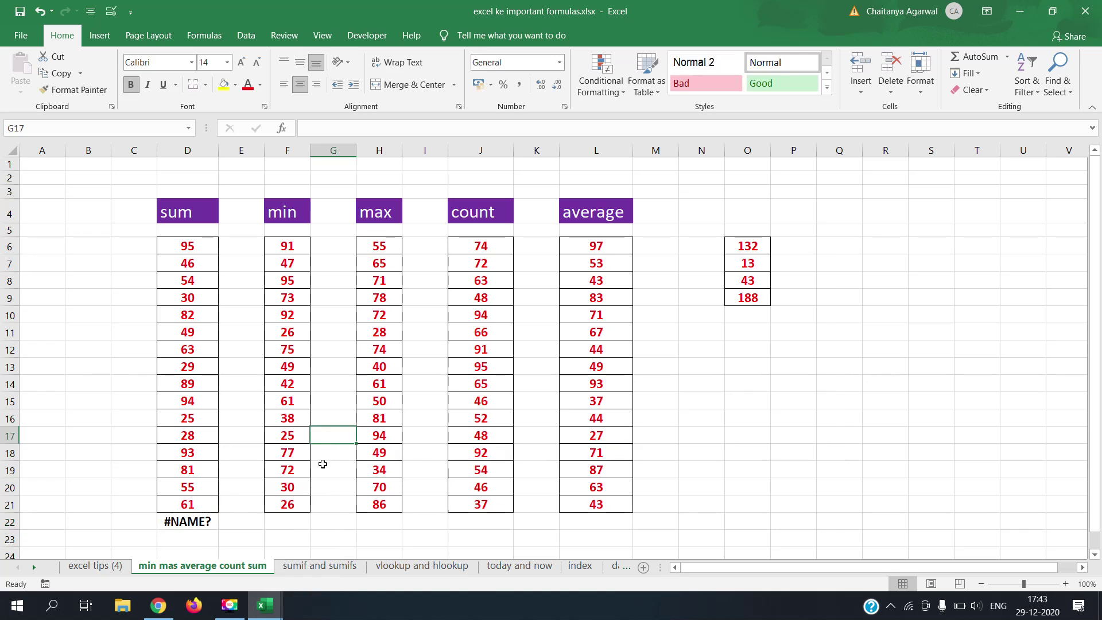
- Restart the formula in cell D22 with =su and complete it with the suggested SUM function
left_click(186, 523)
type("=")
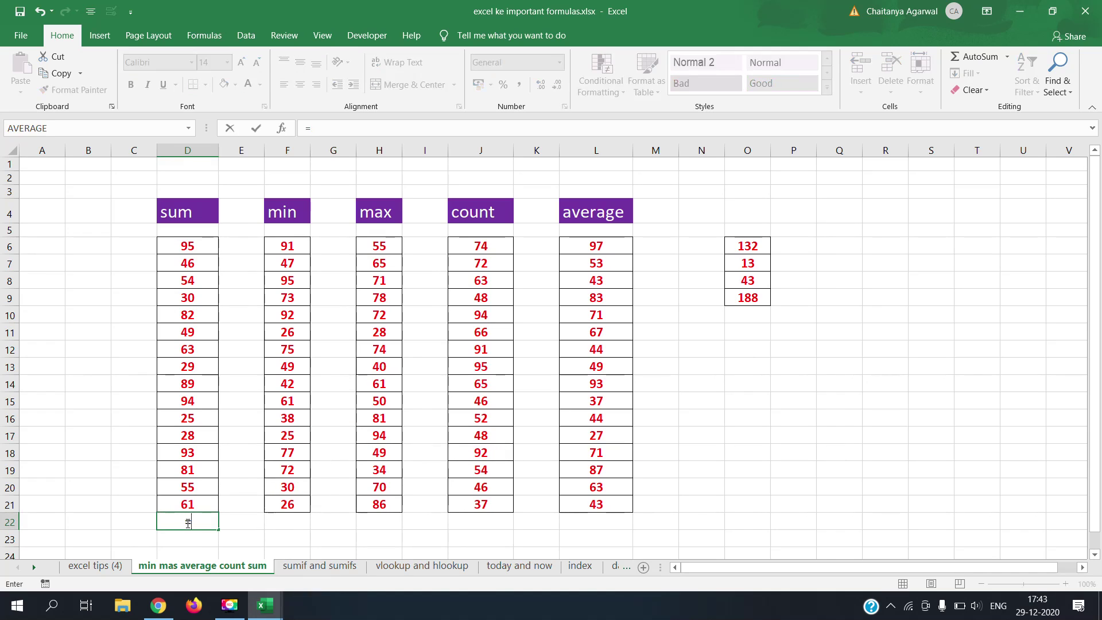
type("s")
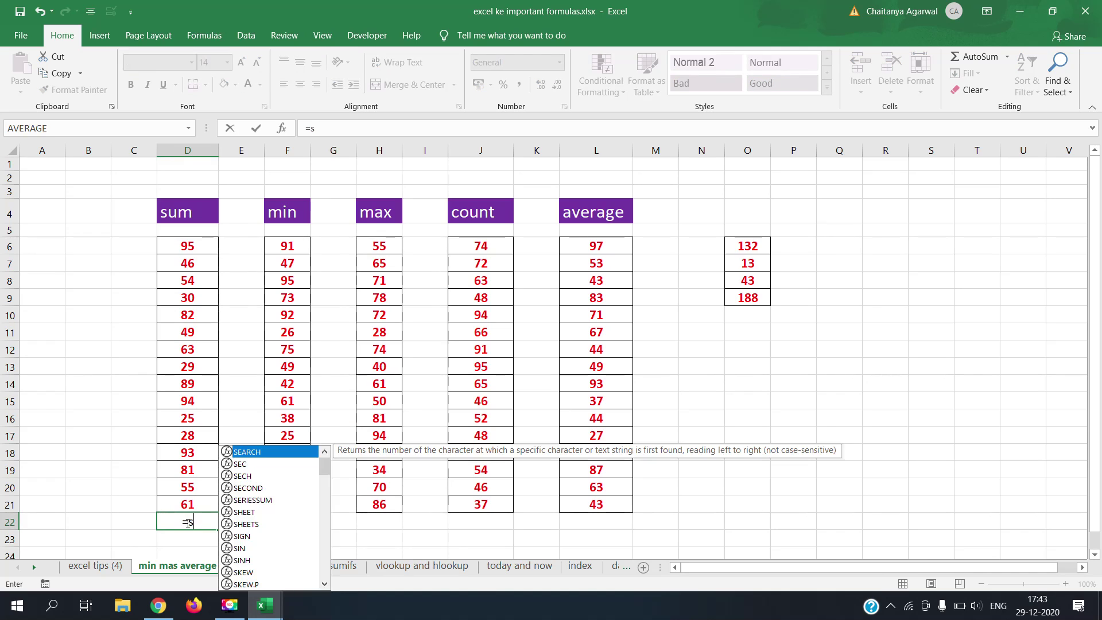
type("u")
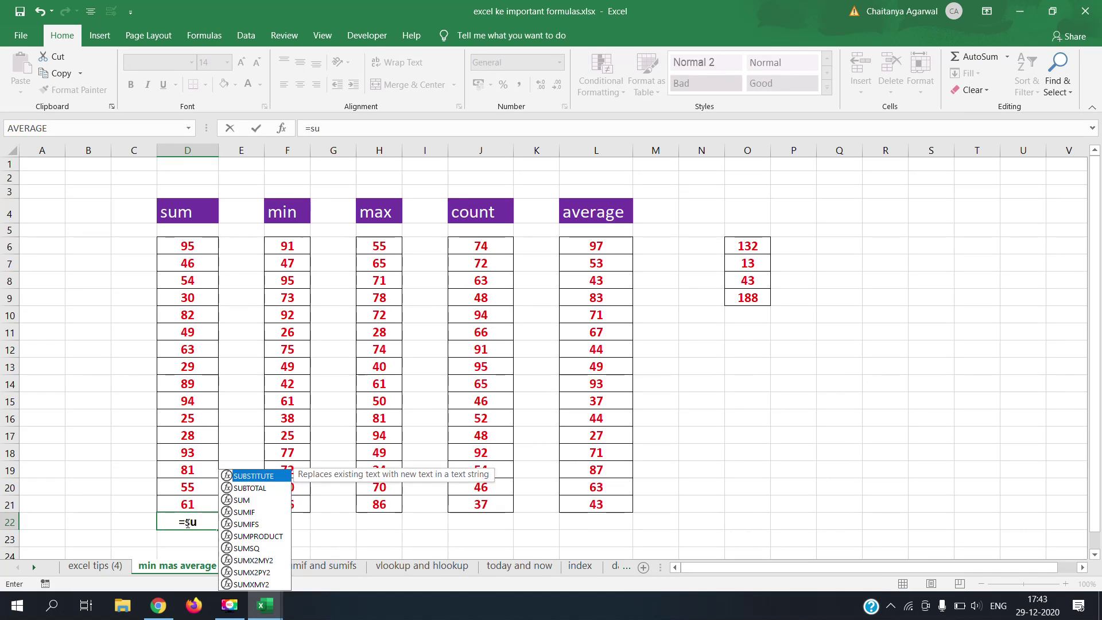
double_click(241, 500)
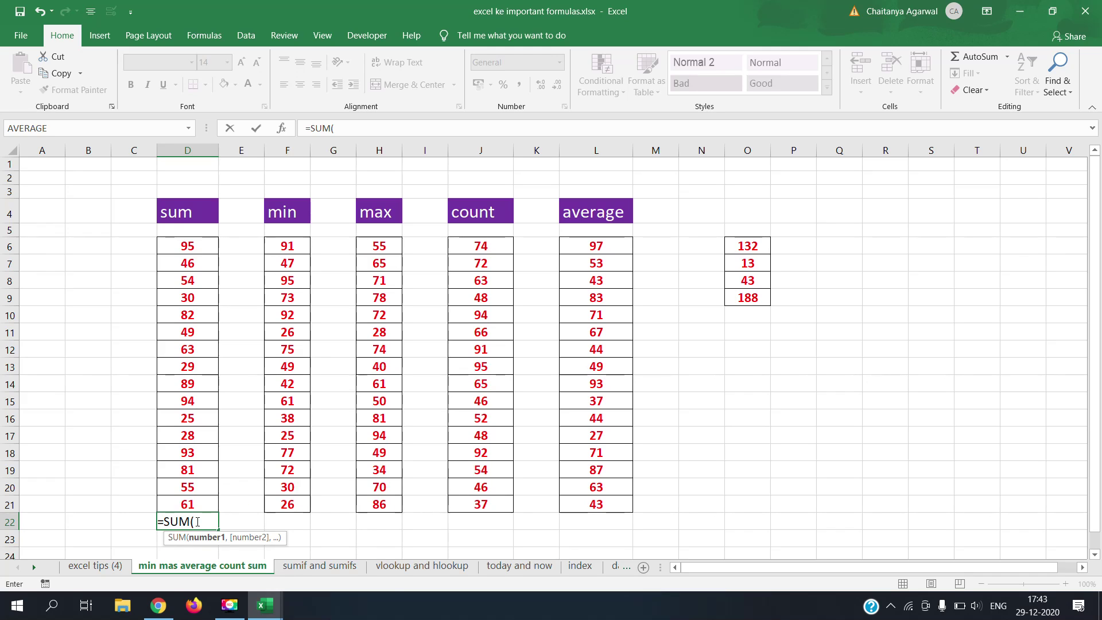
left_click(1039, 583)
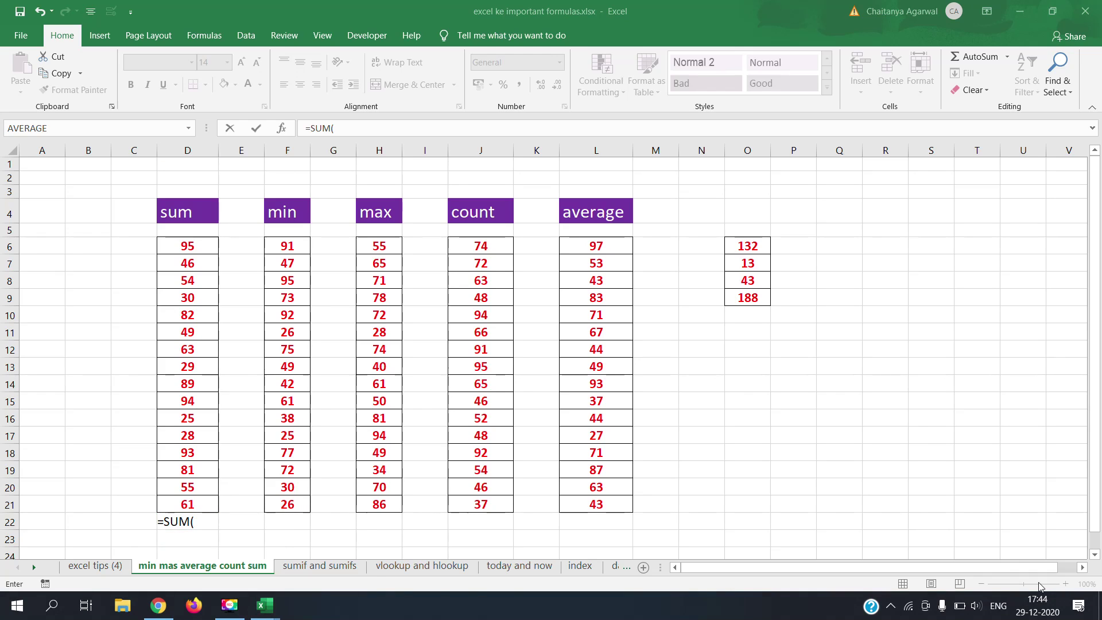
left_click(198, 523)
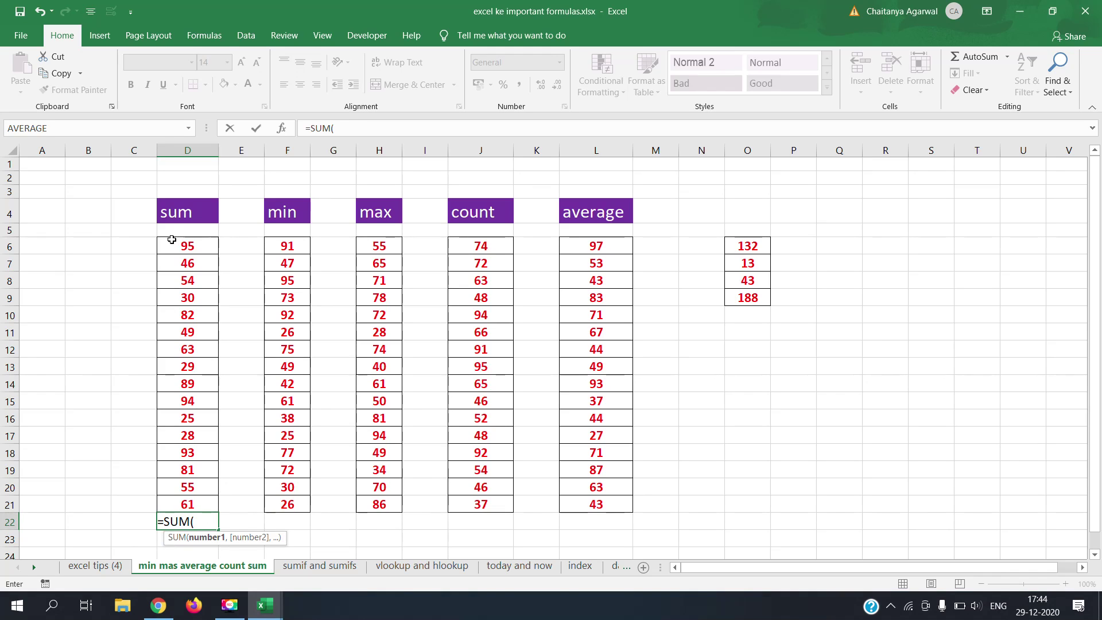
- Use the range D6:D21 as the SUM argument in D22, enter the formula and check it
left_click_drag(172, 244, 189, 503)
left_click(189, 502)
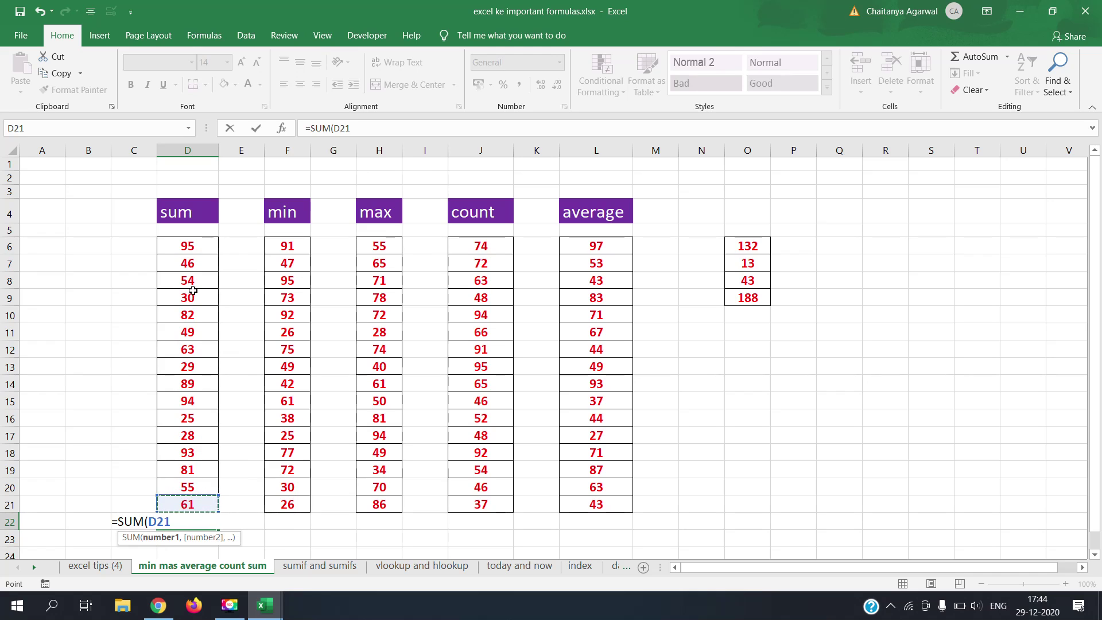
left_click_drag(176, 388, 192, 501)
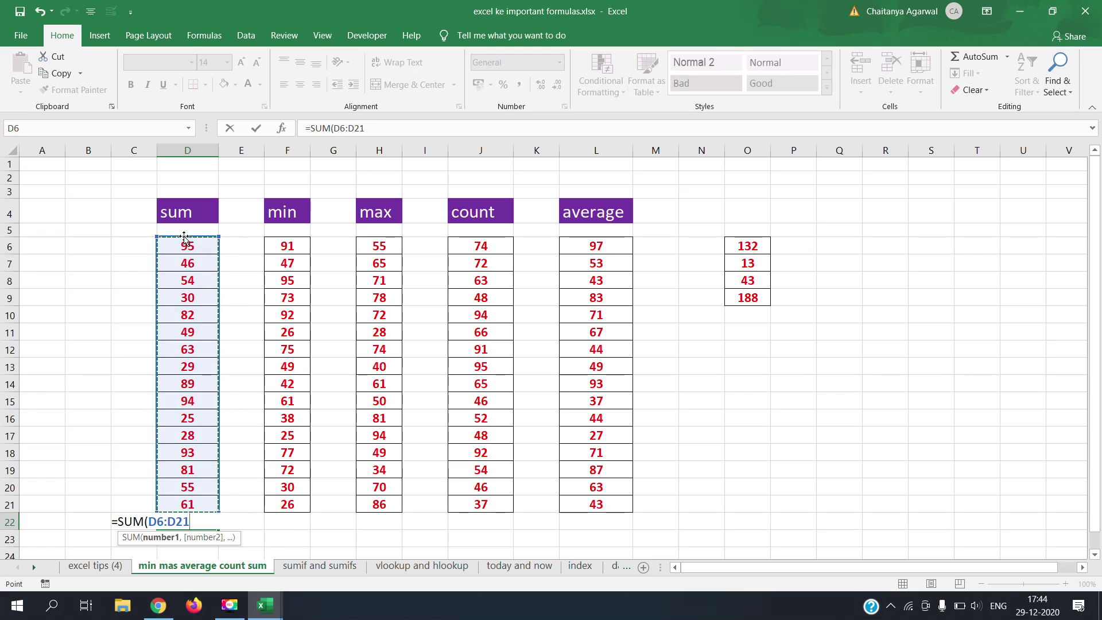
left_click(168, 249)
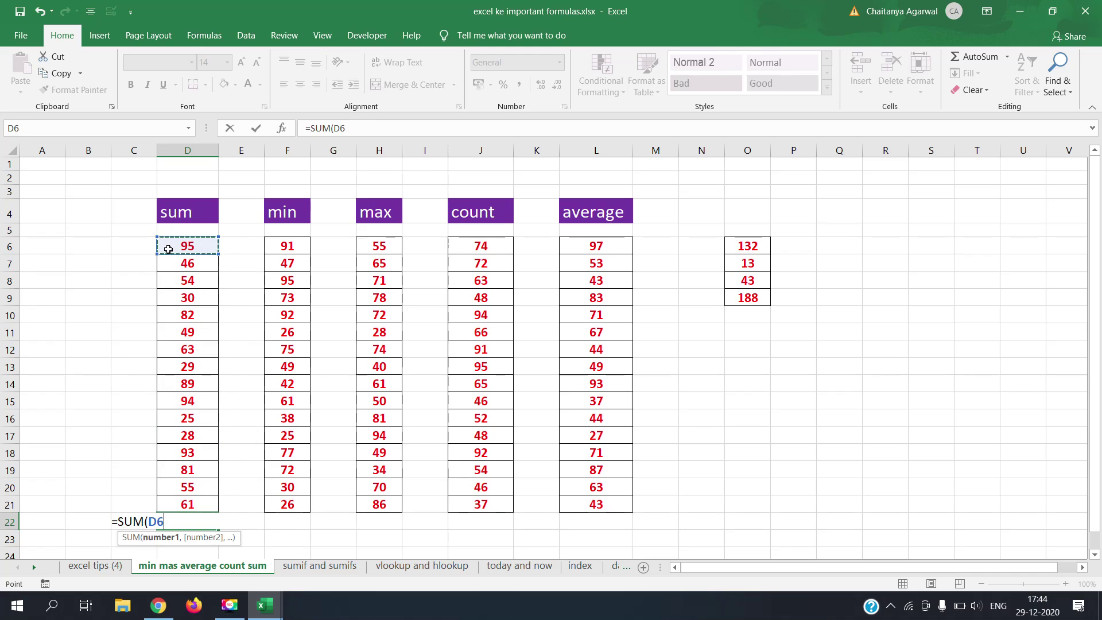
left_click(203, 507, "shift")
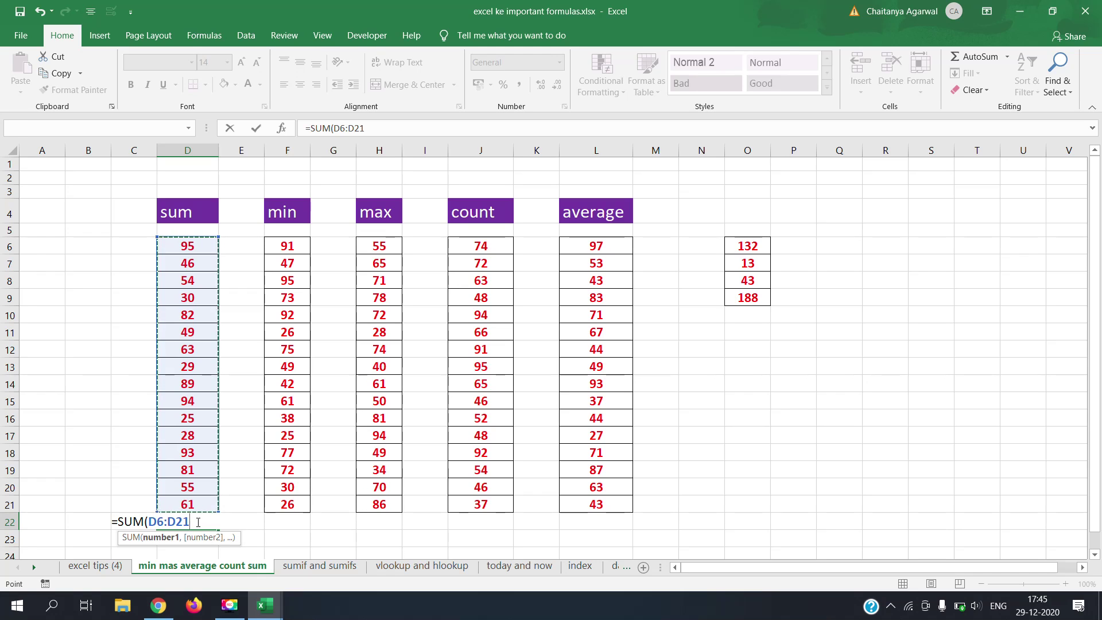
key("Return")
left_click(197, 521)
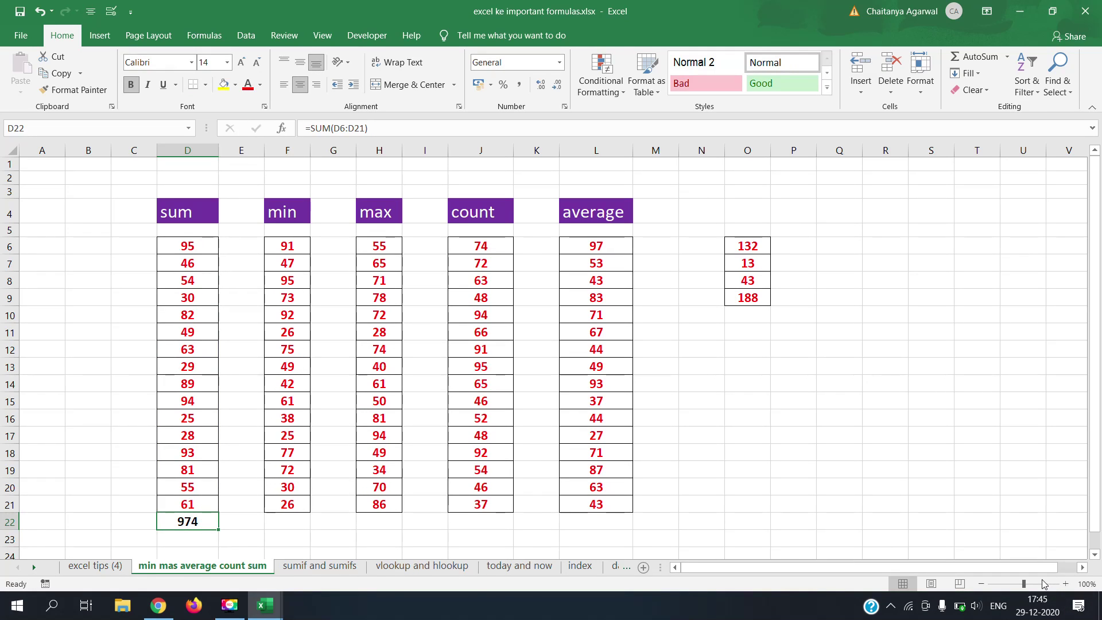
- Set the number in cell D13 to 50 and check the total in D22
left_click(208, 520)
double_click(179, 369)
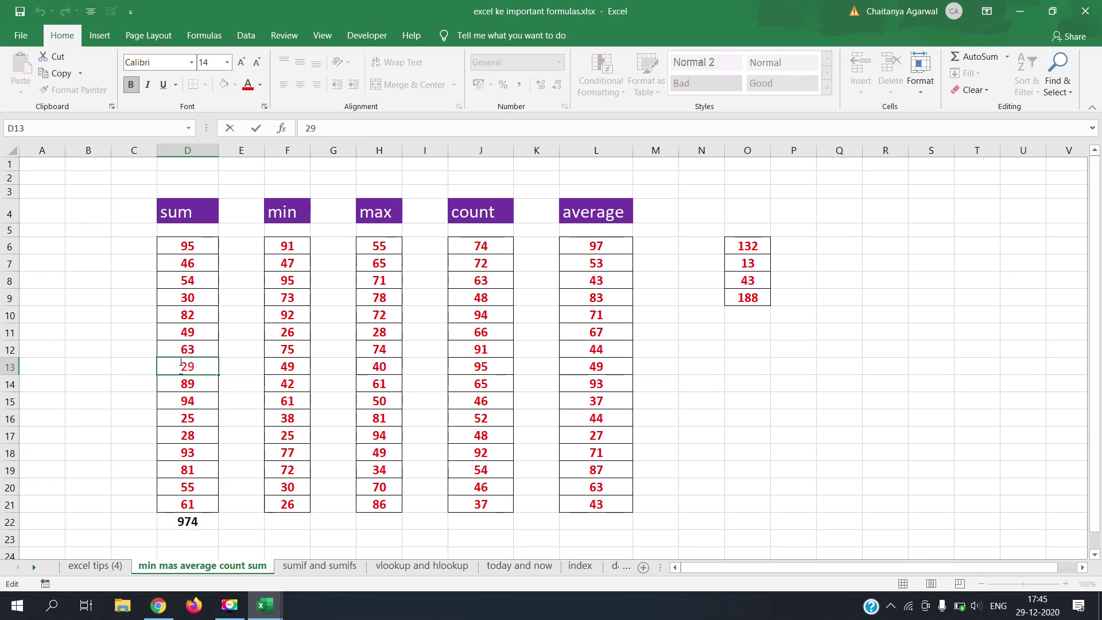
left_click_drag(179, 369, 201, 369)
type("50")
key("Return")
left_click(200, 521)
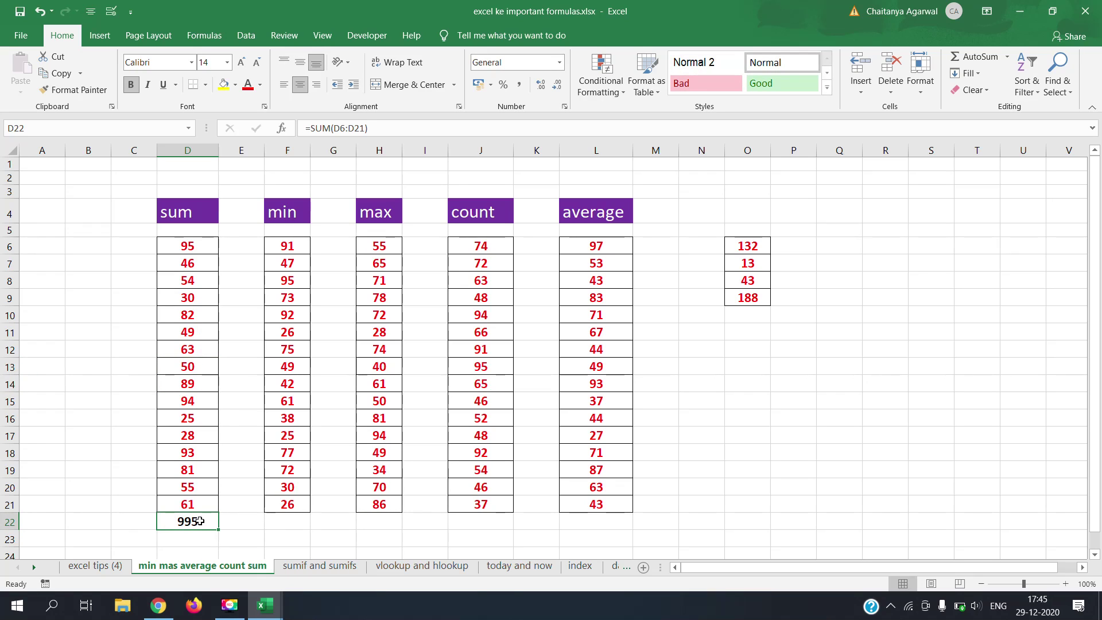
- Replace the formula in D22 with an AutoSum total of D6:D21, and clear the cell again
key("Delete")
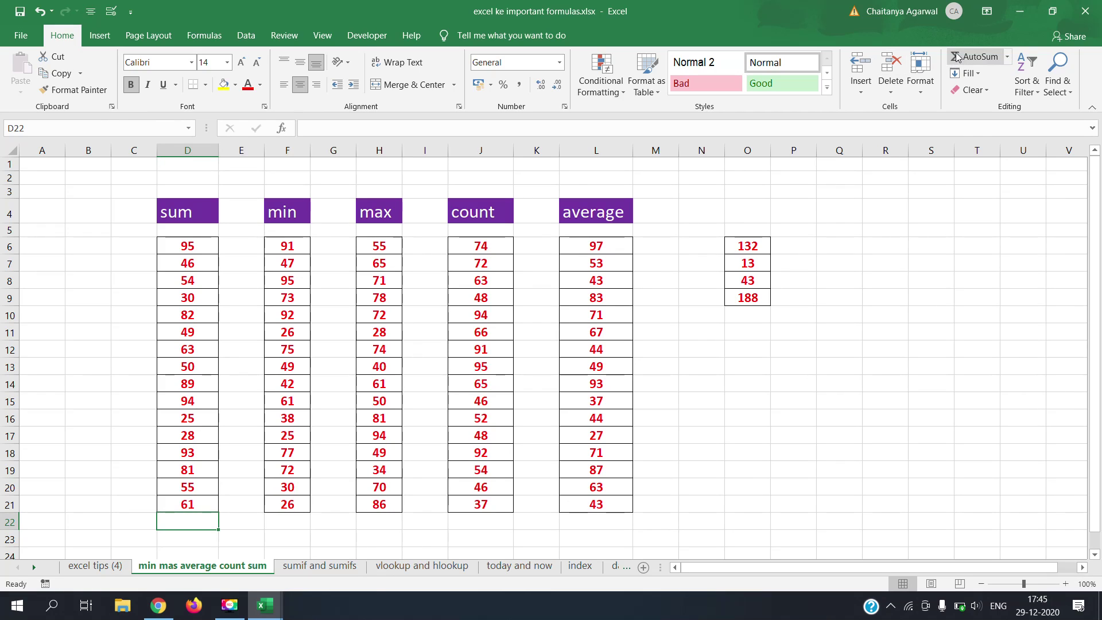
left_click(1007, 57)
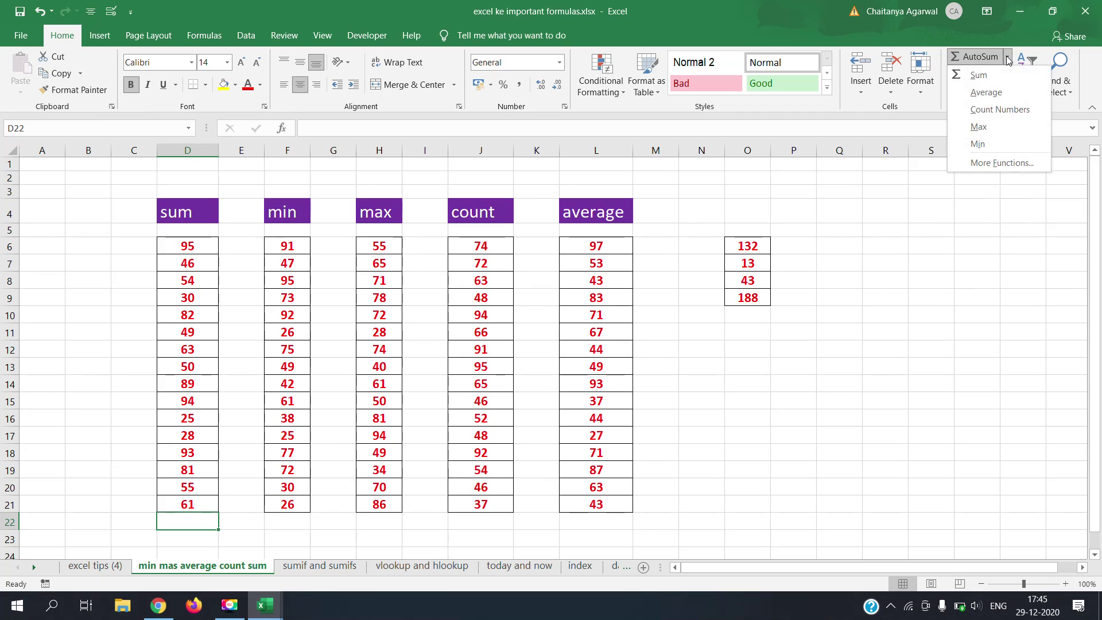
left_click(979, 78)
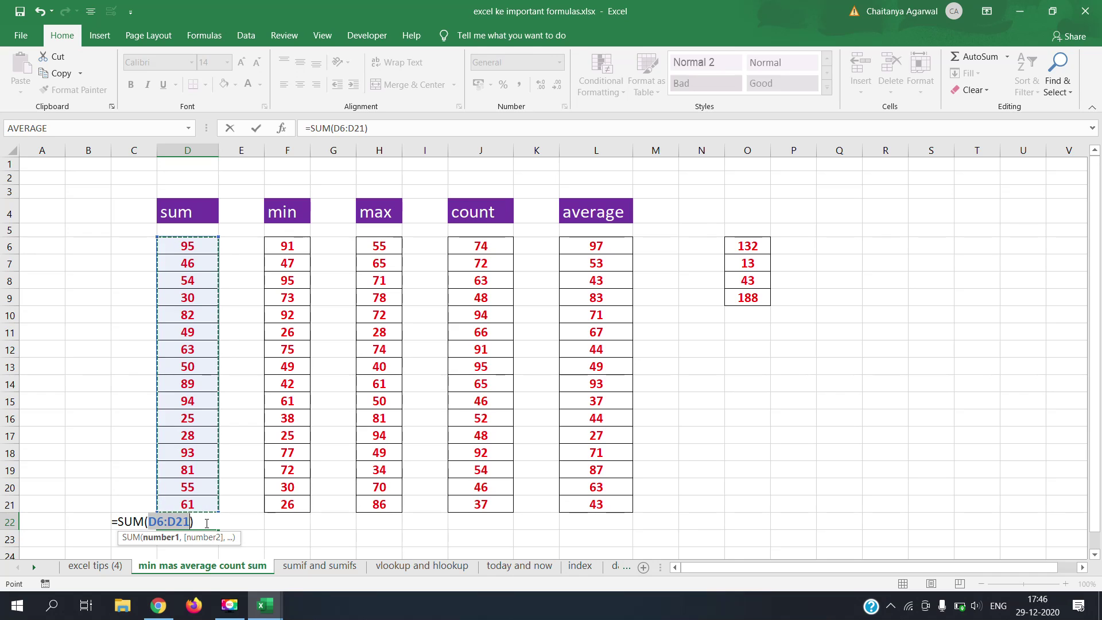
key("Return")
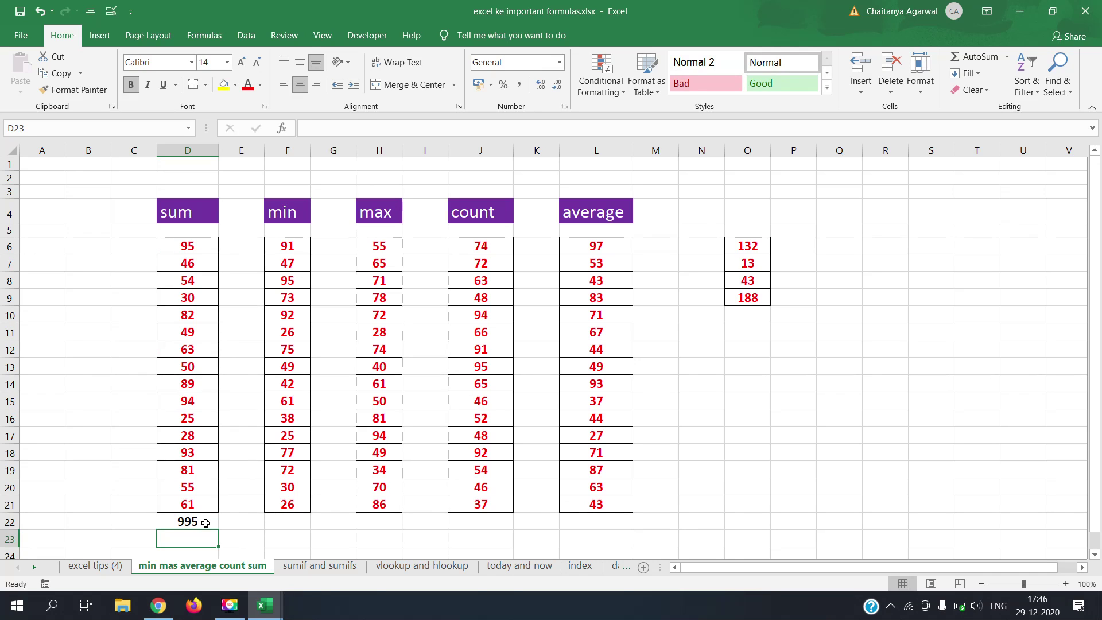
left_click(205, 523)
key("Delete")
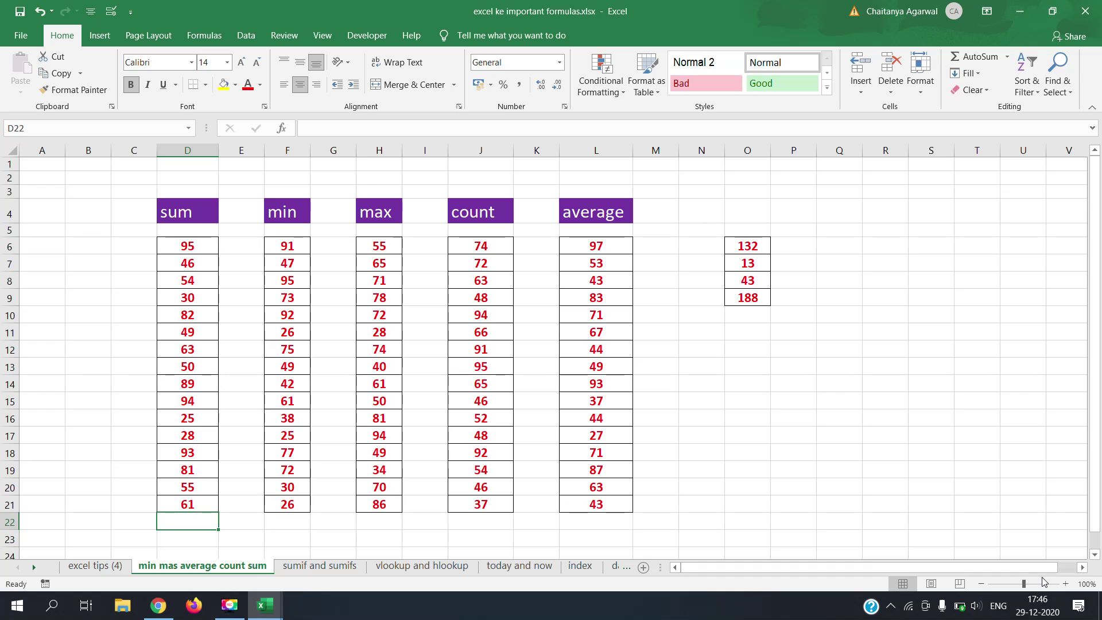
left_click(205, 520)
key("super+plus")
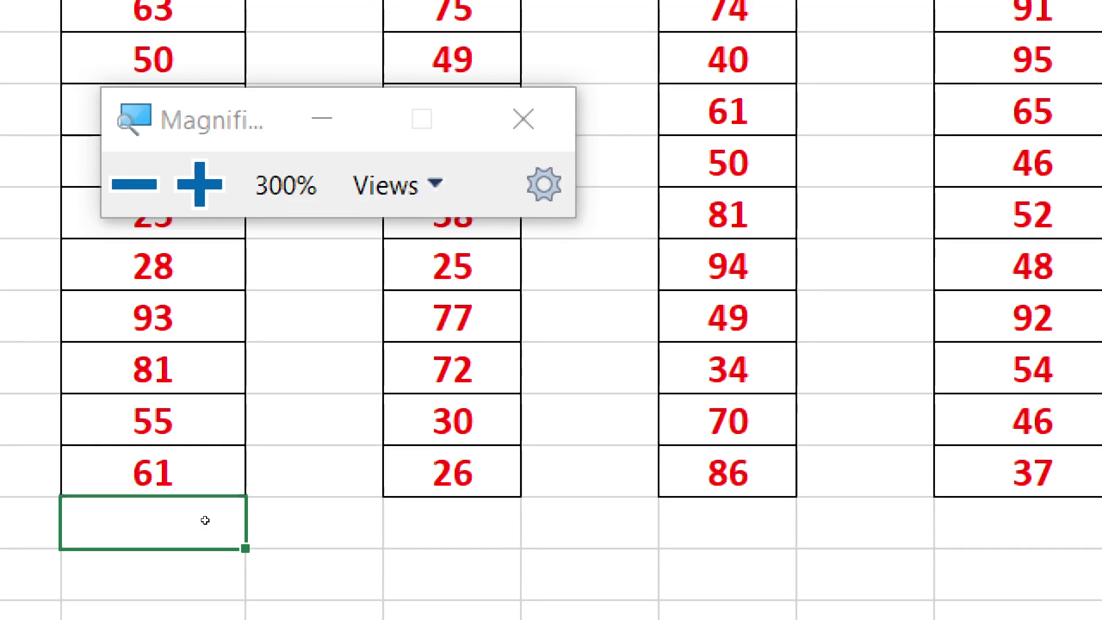
key("super+plus")
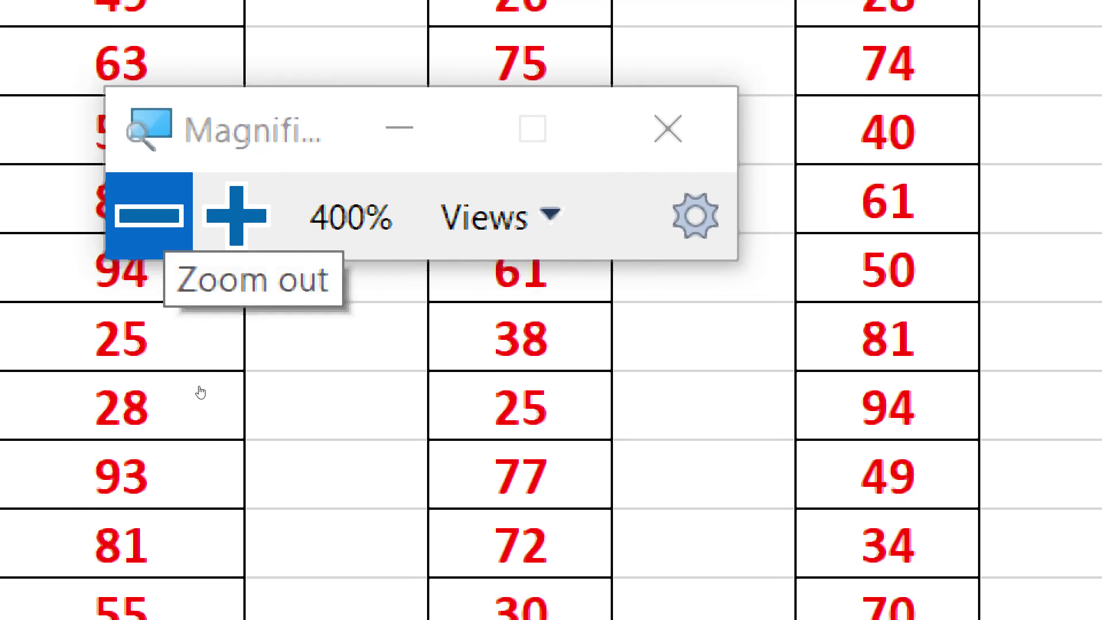
left_click(199, 390)
left_click(199, 389)
left_click(199, 390)
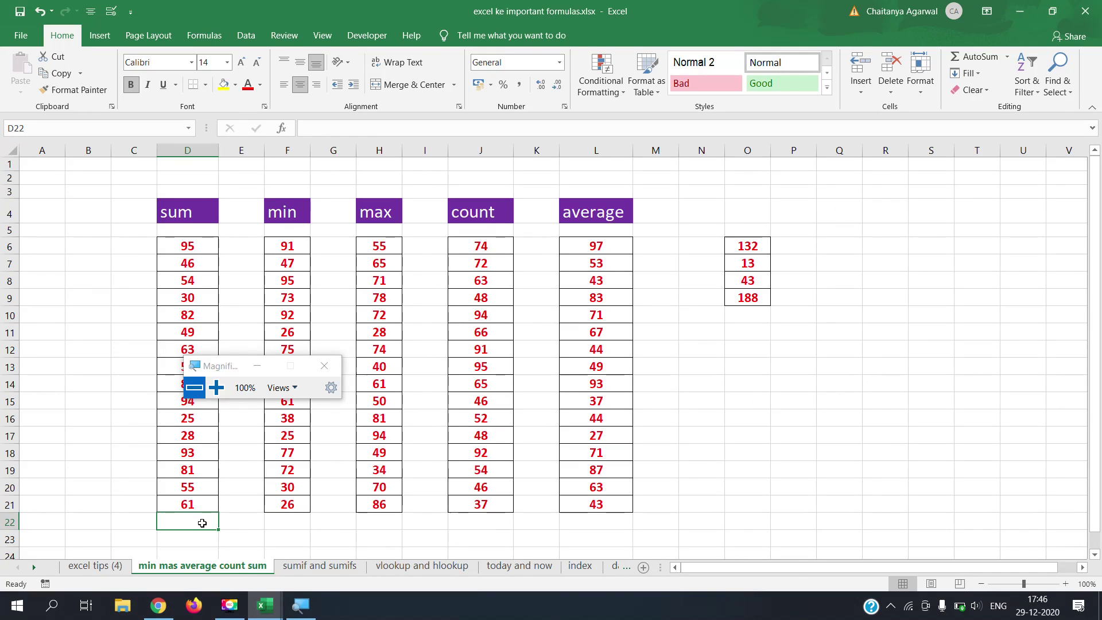
key("super+plus")
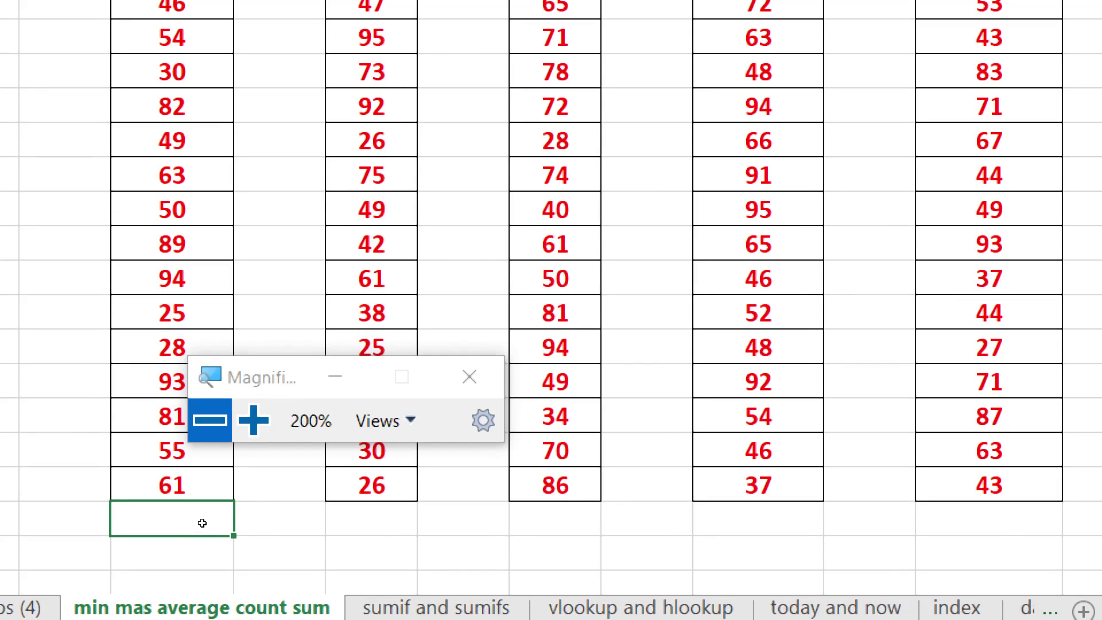
key("super+minus")
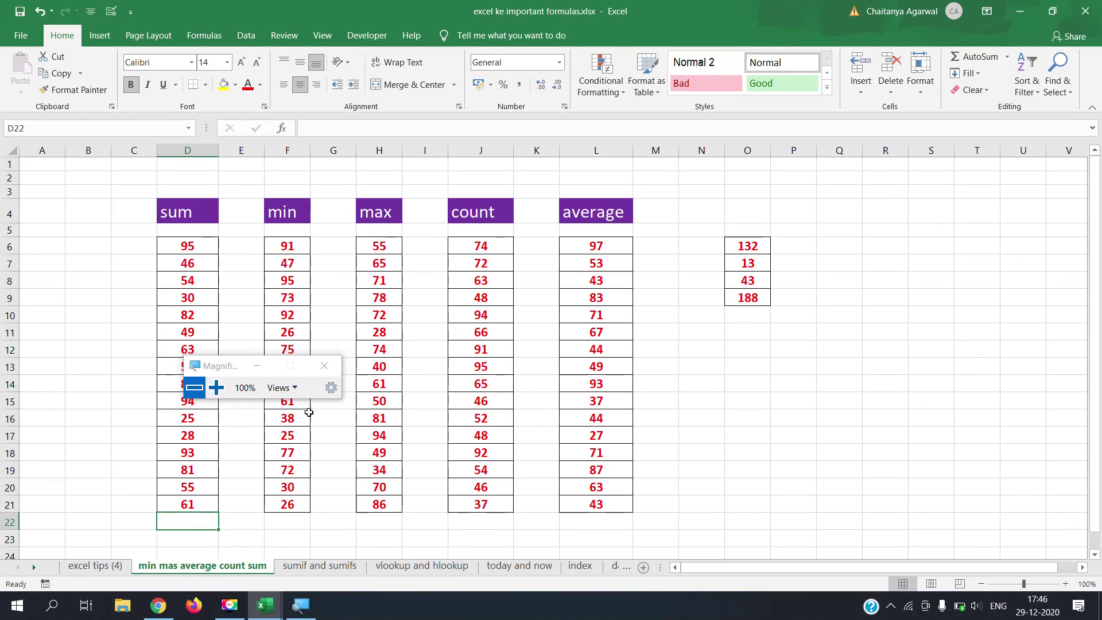
left_click(322, 371)
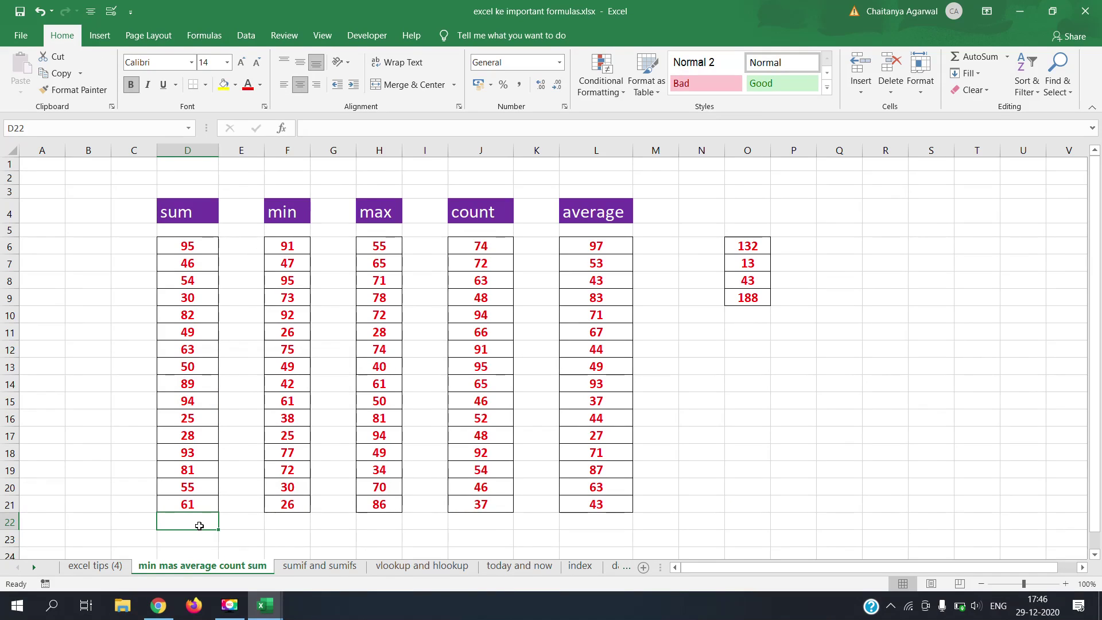
- Insert an automatic sum in the empty cell D22, set its range to D6:D21 and check the resulting formula
key("alt")
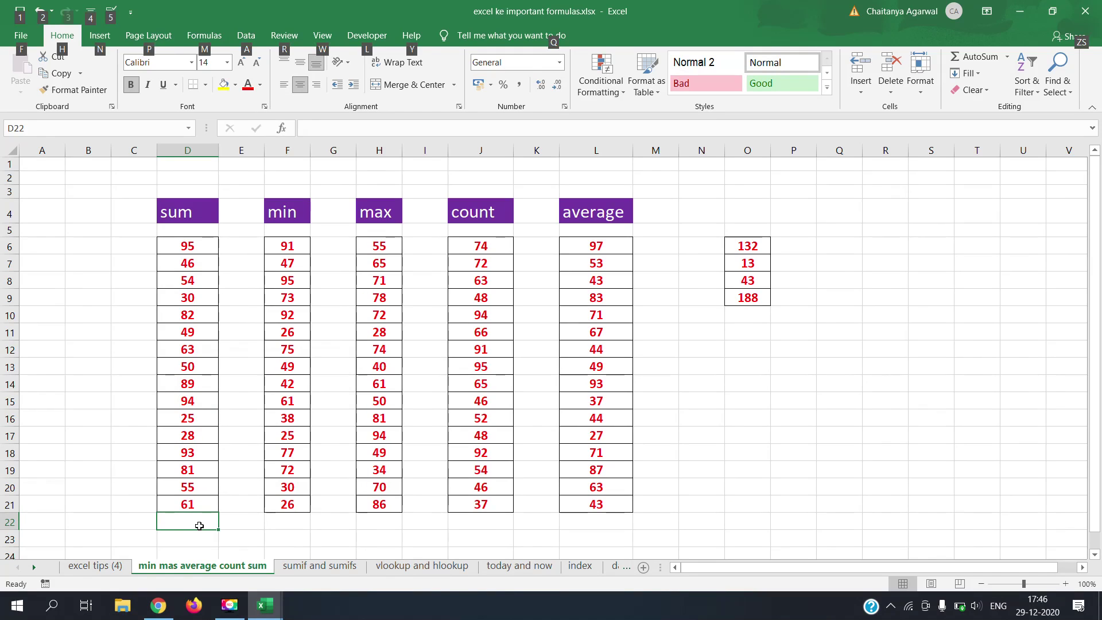
key("alt+=")
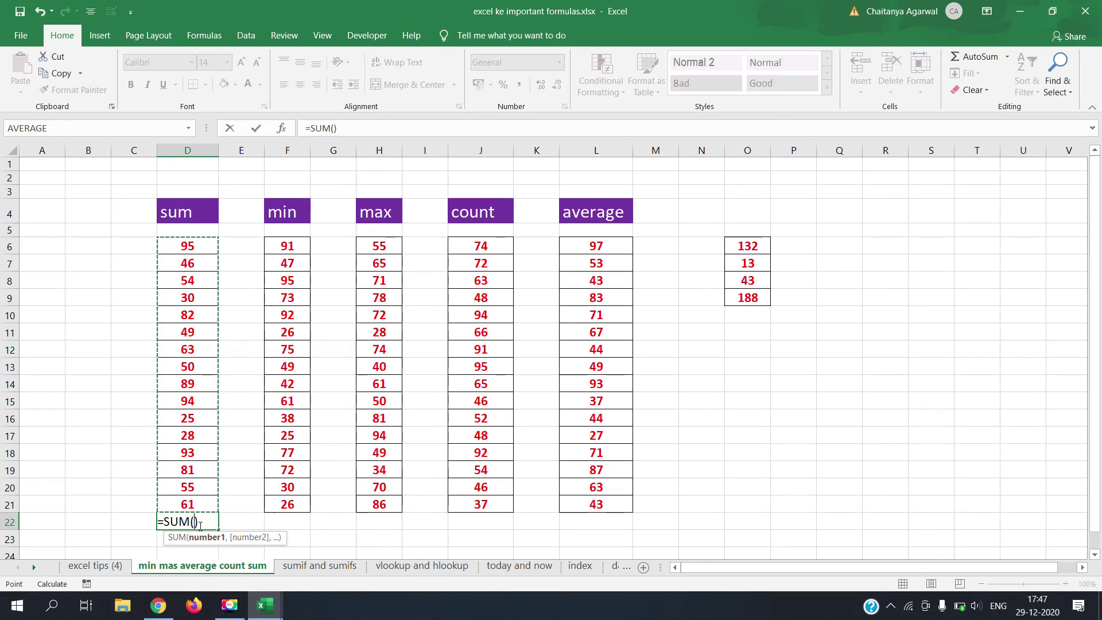
key("Return")
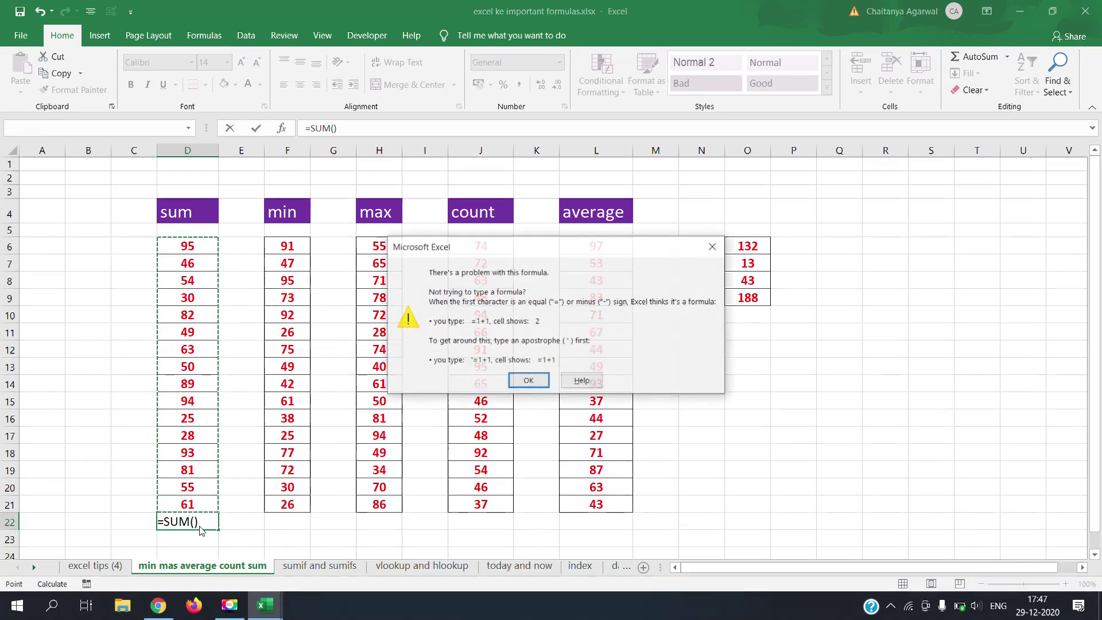
left_click(528, 381)
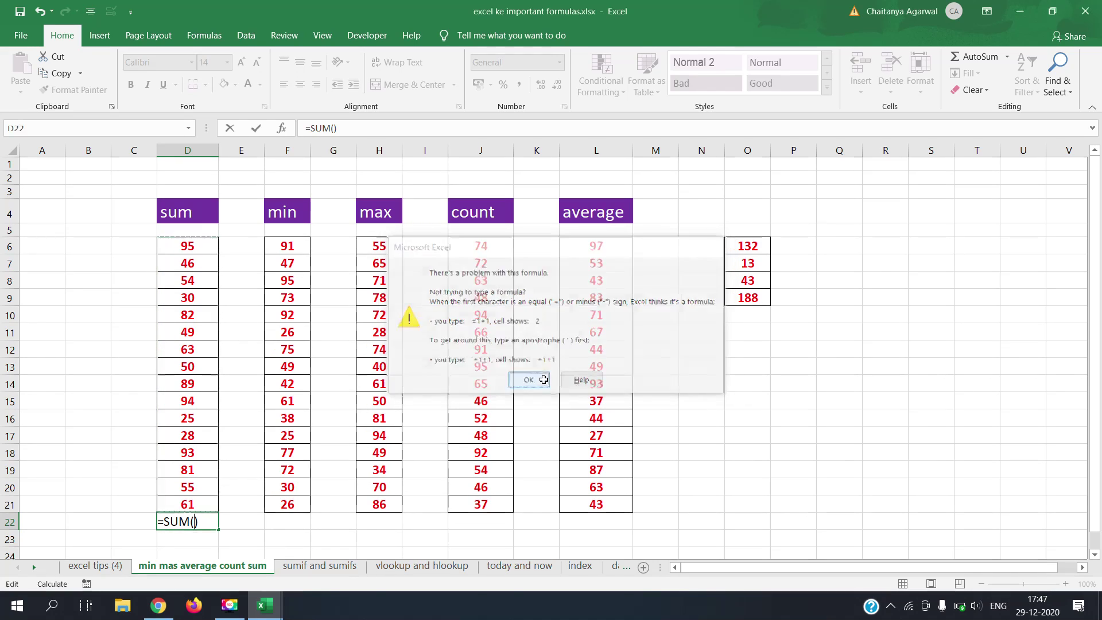
left_click_drag(190, 246, 192, 504)
left_click(193, 504)
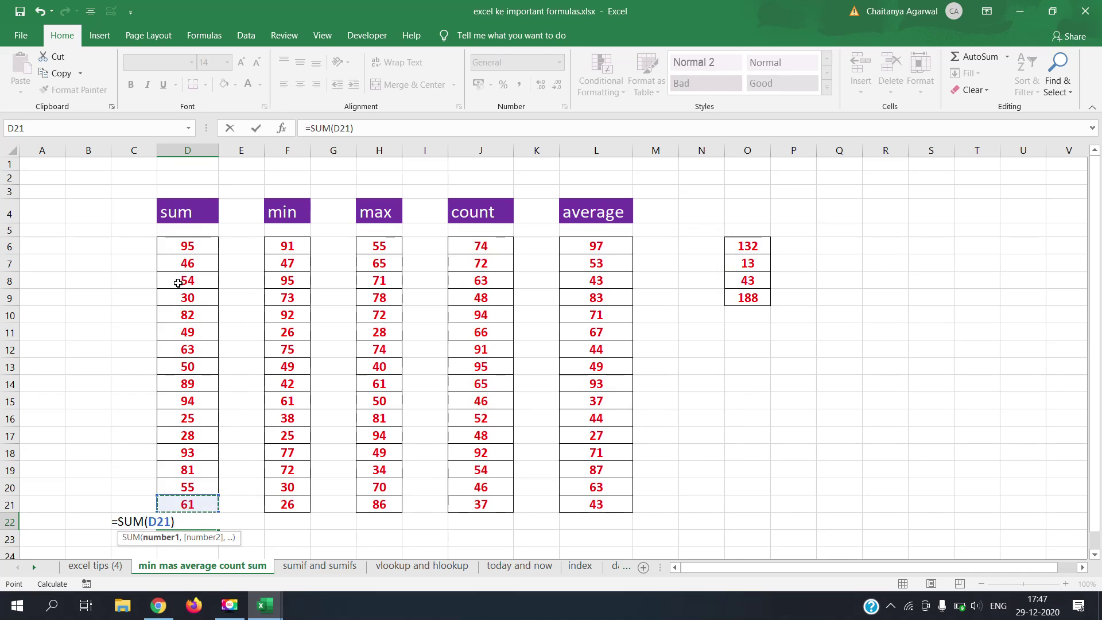
left_click_drag(175, 246, 188, 505)
key("Return")
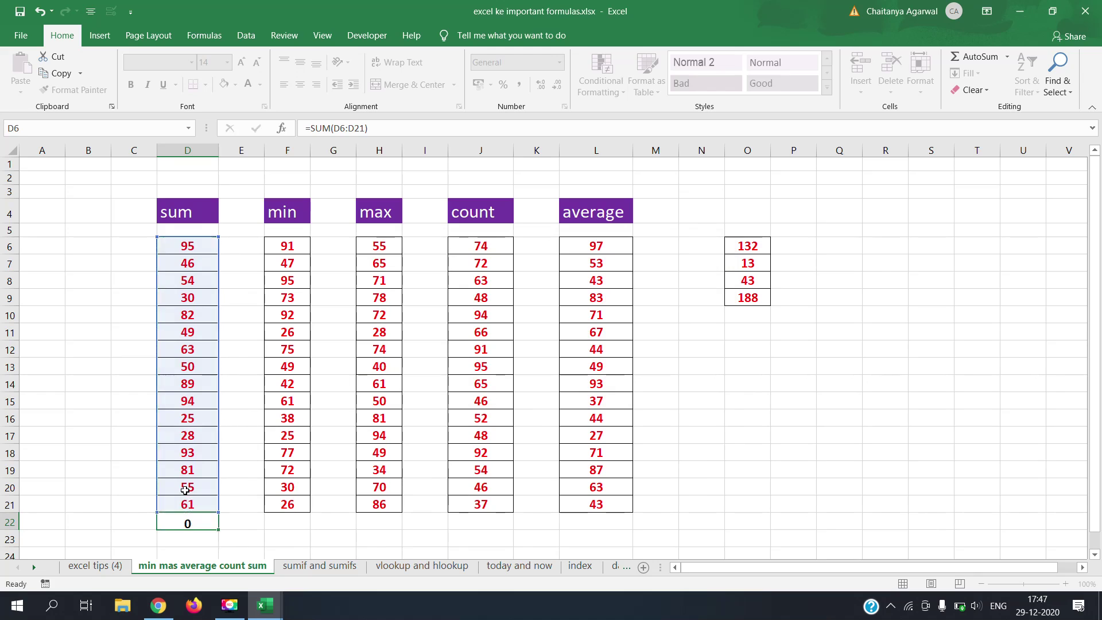
left_click(191, 523)
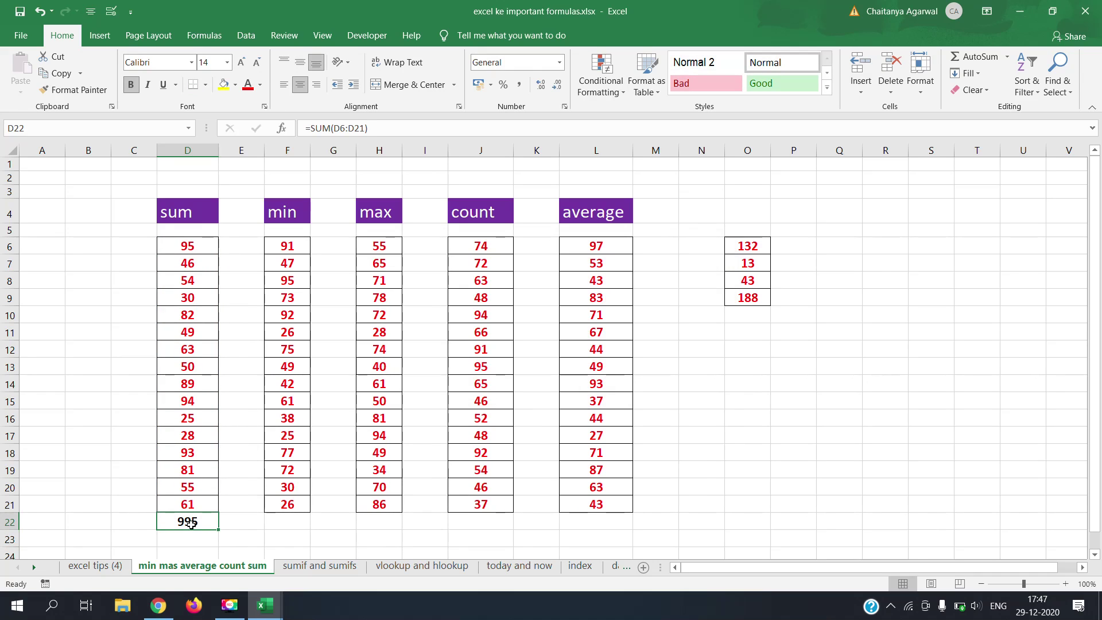
- Clear D22, insert an automatic sum of D6:D21 there again and check the resulting formula
key("BackSpace")
left_click(187, 539)
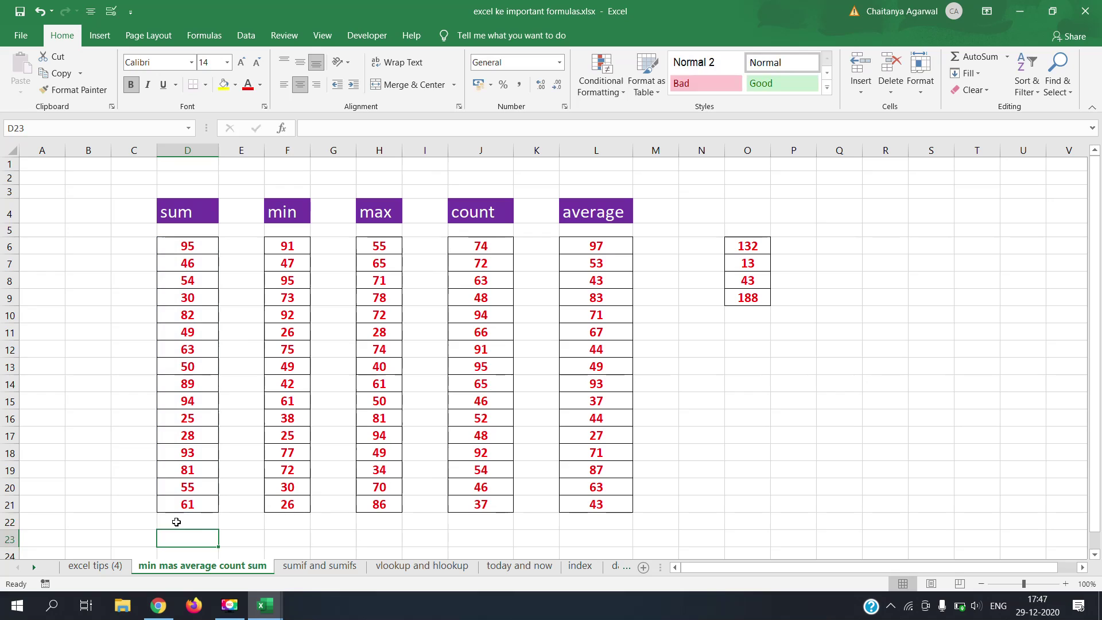
left_click(176, 522)
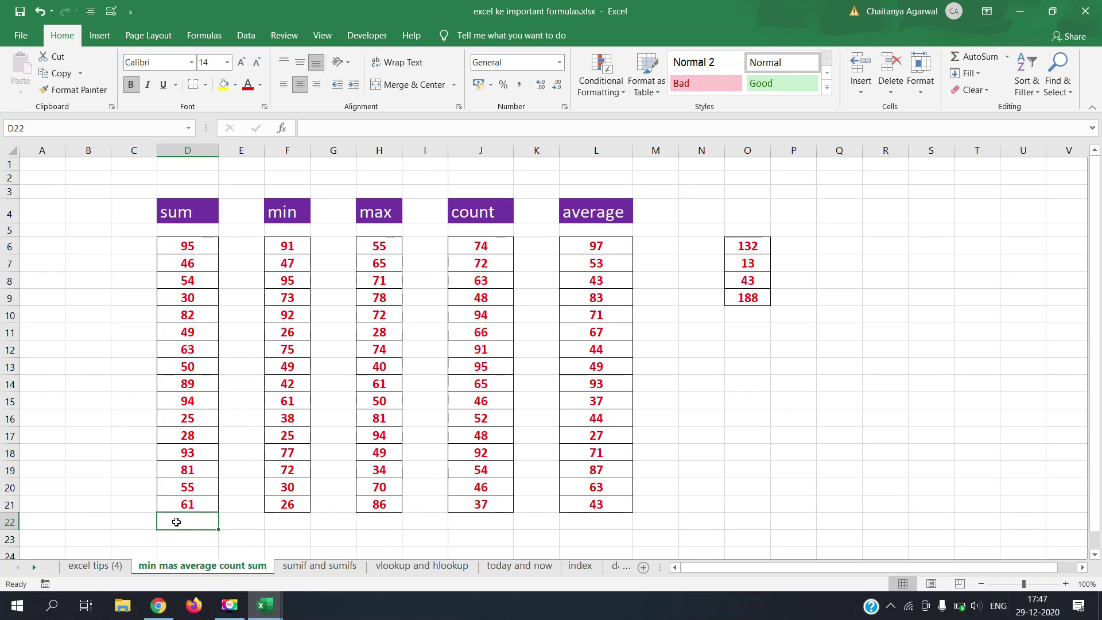
key("alt+equal")
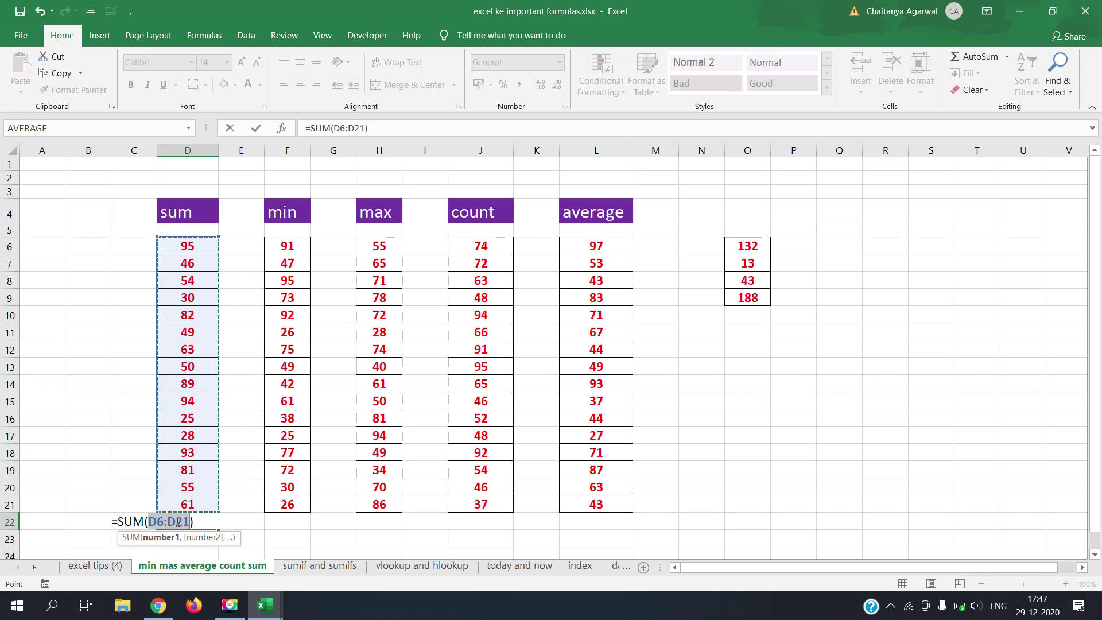
key("Return")
key("Up")
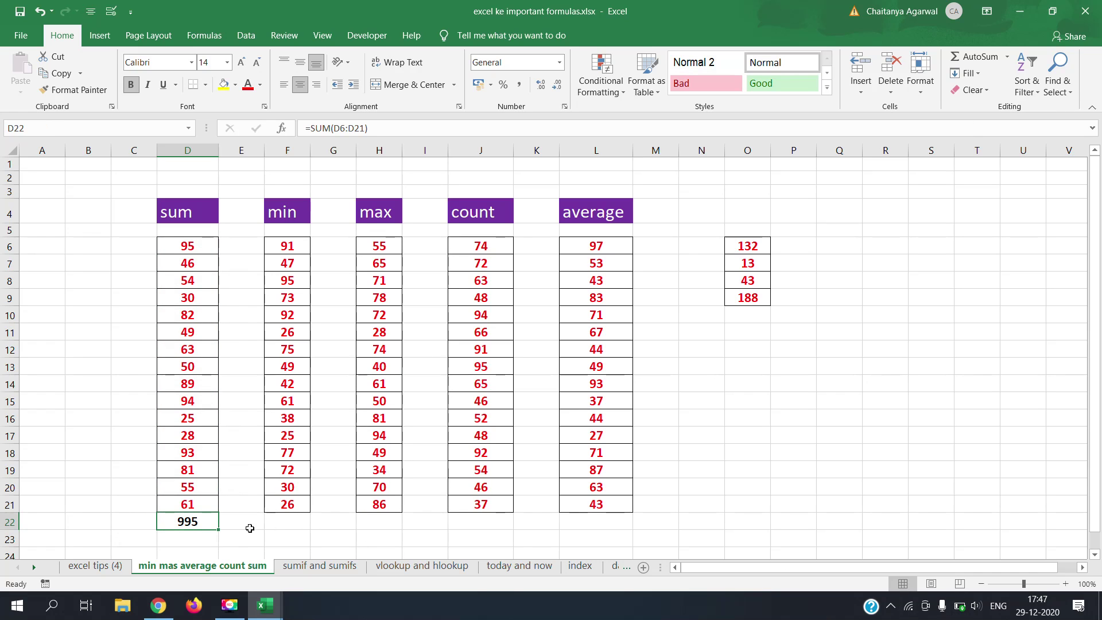
- Look through the AutoSum functions, and inspect the cell-by-cell addition formula in O9
left_click(1007, 56)
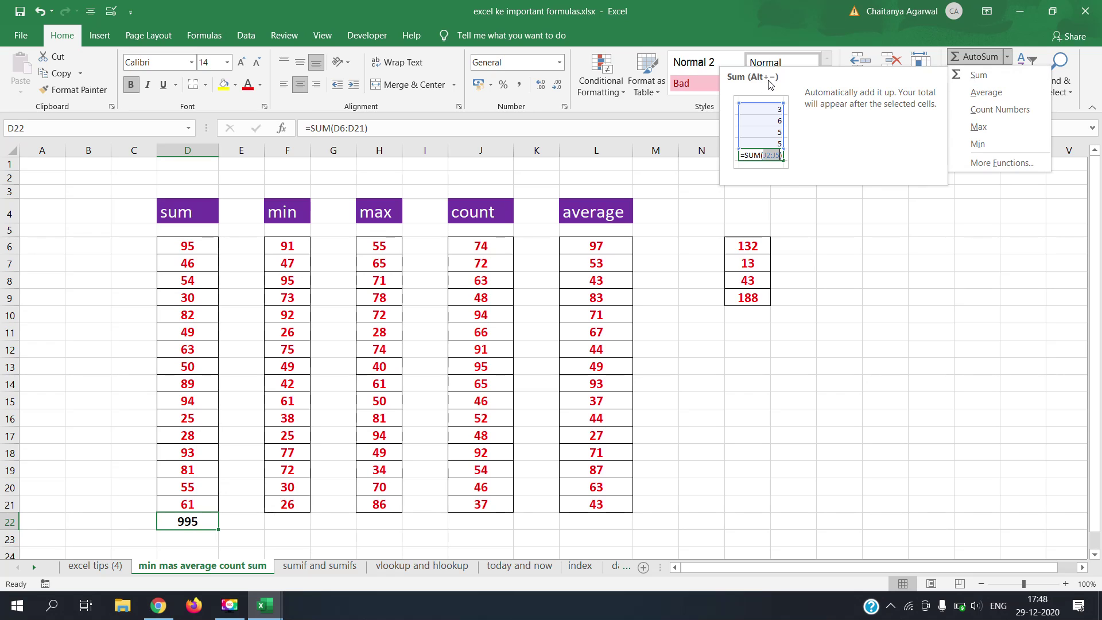
left_click(792, 358)
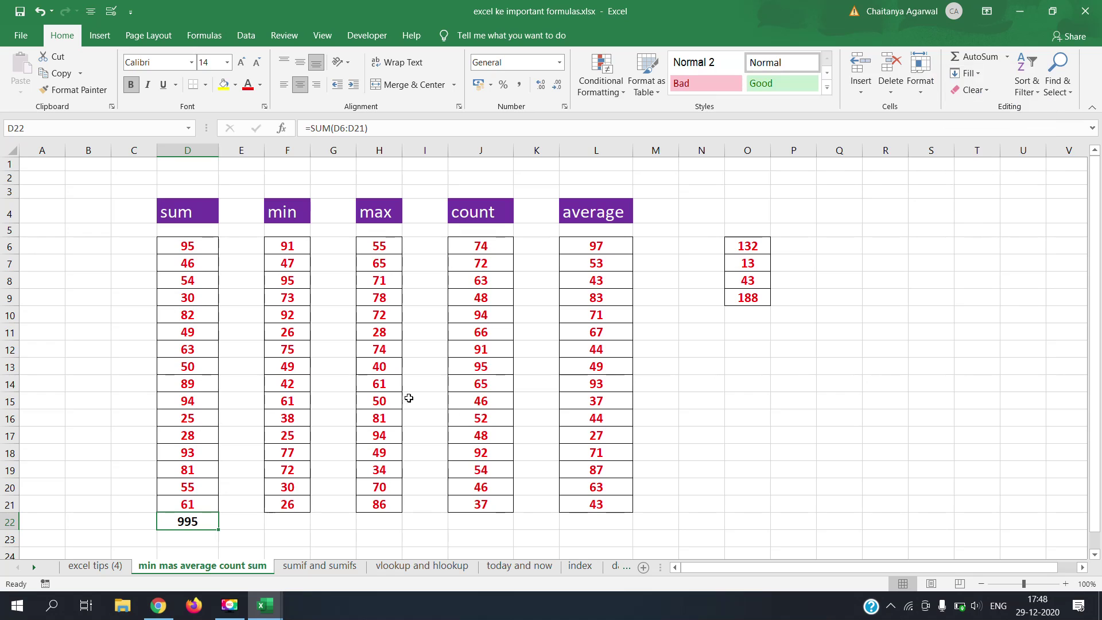
left_click(744, 150)
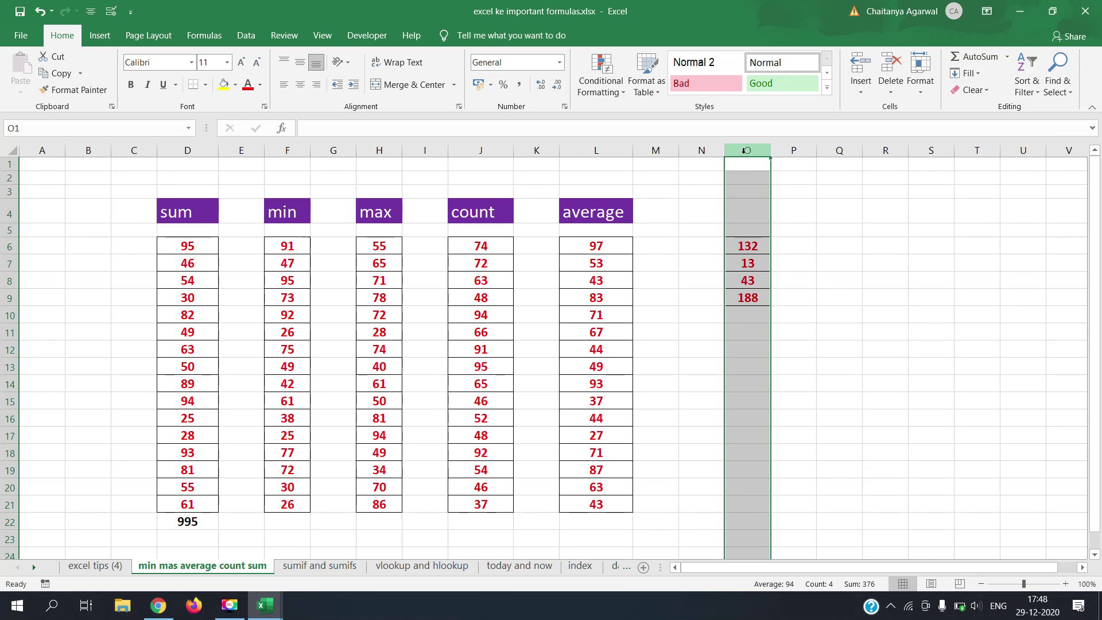
left_click(754, 249)
left_click_drag(754, 249, 754, 294)
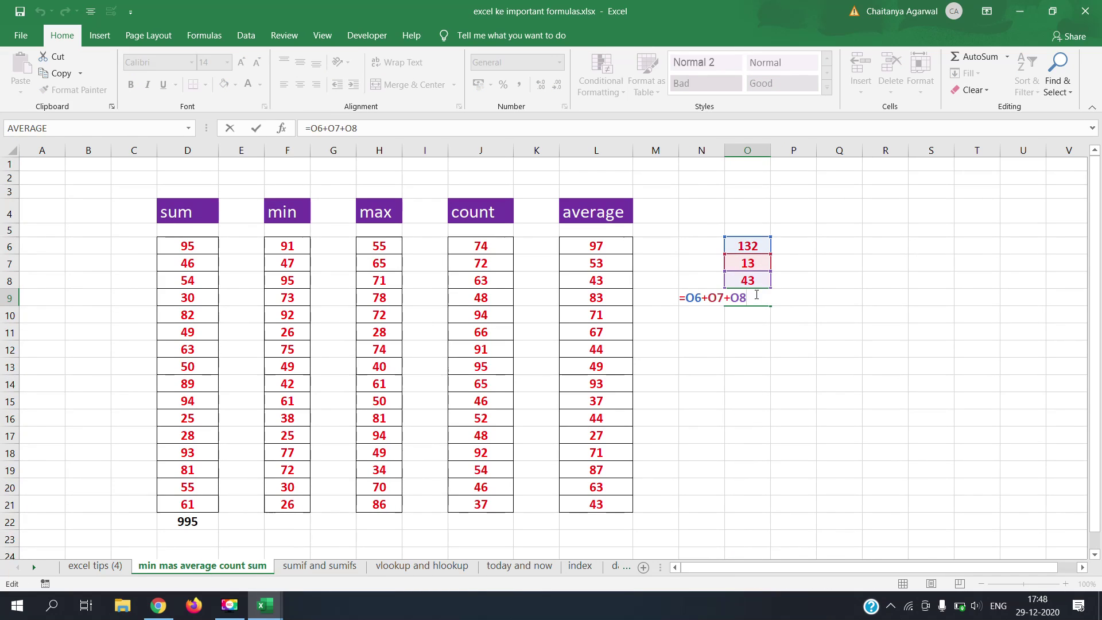
- Write the note alt+= in cell N13
left_click(709, 363)
type("alt+=")
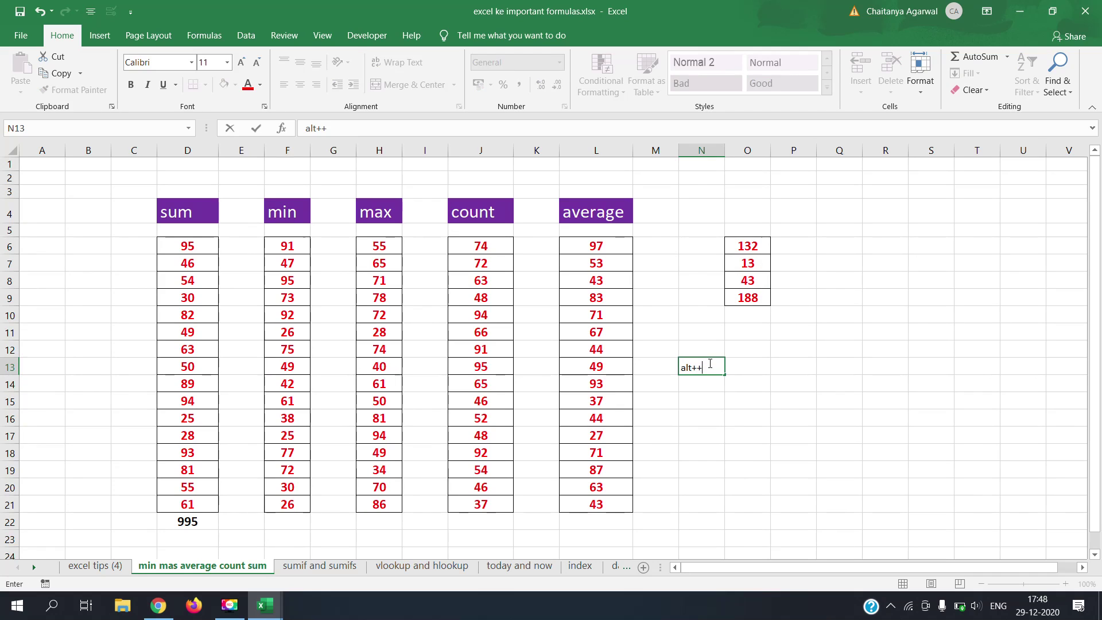
key("Return")
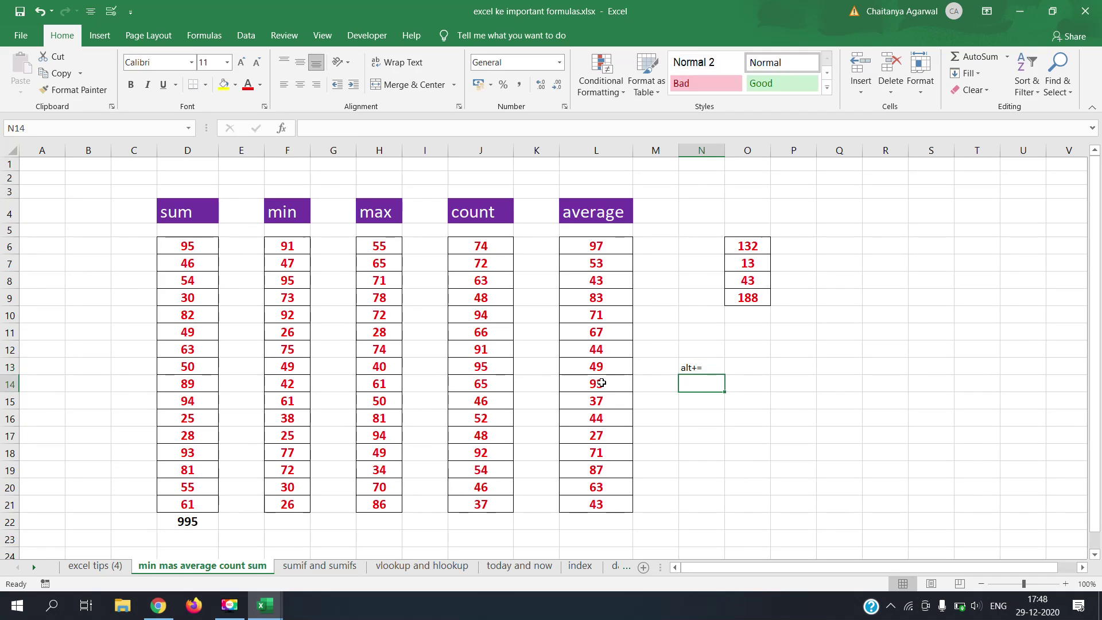
- Copy the cell formatting of L14 onto the note in N13 with the Format Painter
left_click(601, 382)
left_click(73, 90)
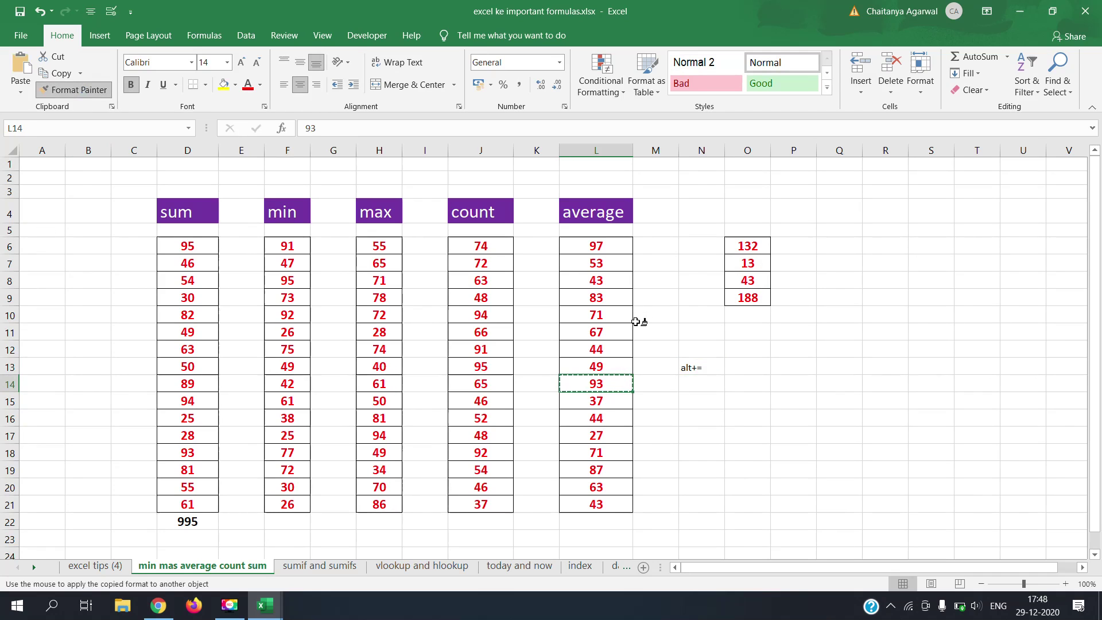
left_click(695, 367)
left_click(713, 383)
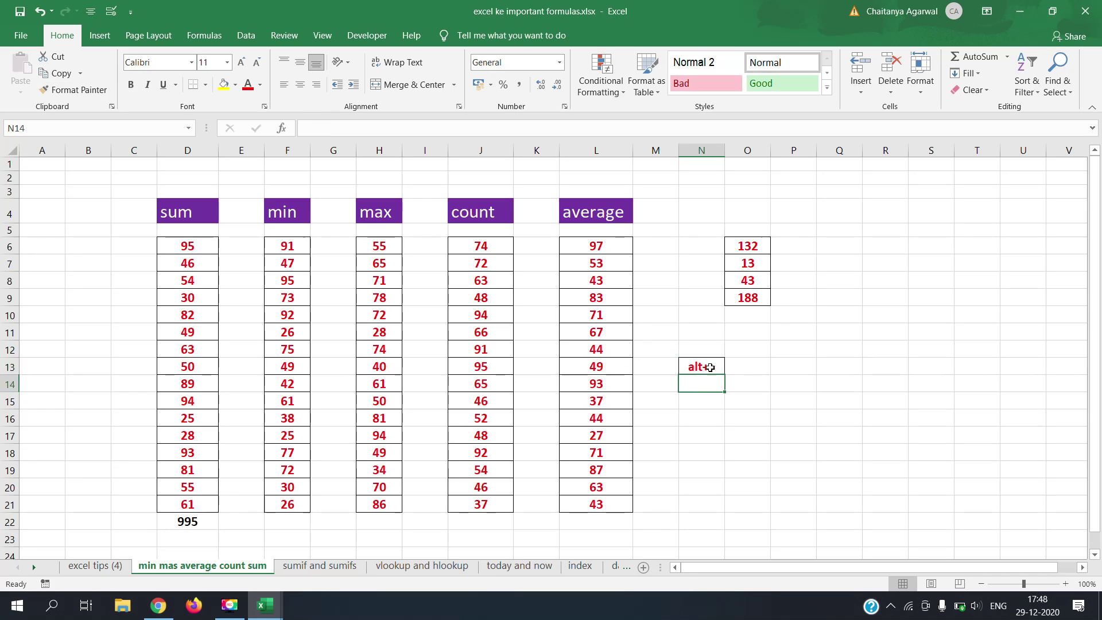
left_click(711, 367)
- Enter the formula =MIN(F6:F21) in cell F22, beneath the min column
left_click_drag(291, 246, 309, 510)
left_click(291, 519)
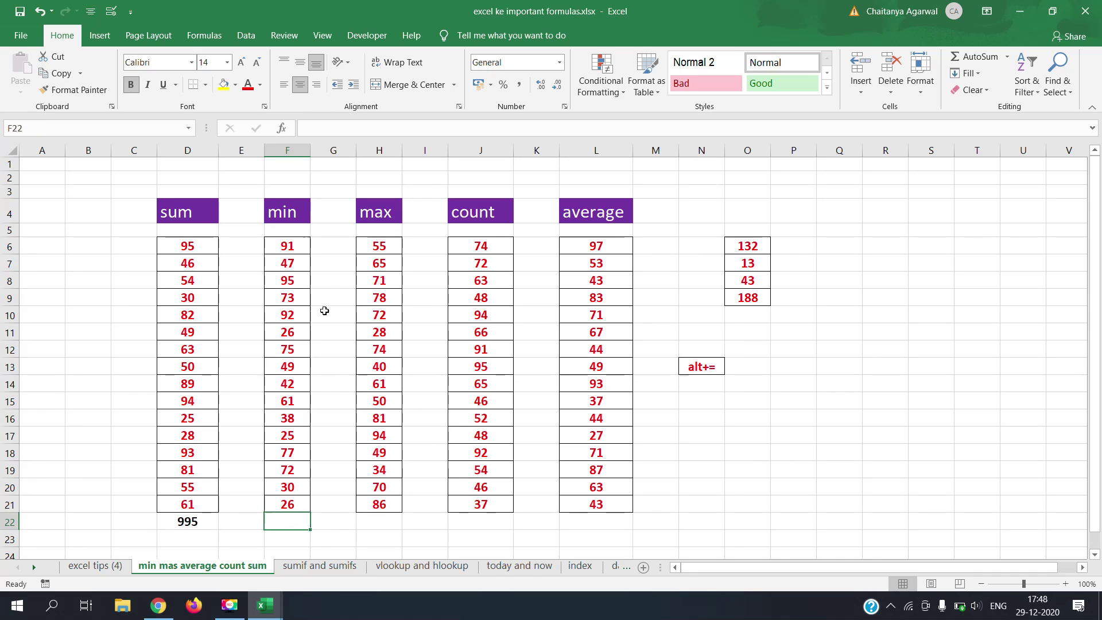
left_click_drag(277, 247, 302, 503)
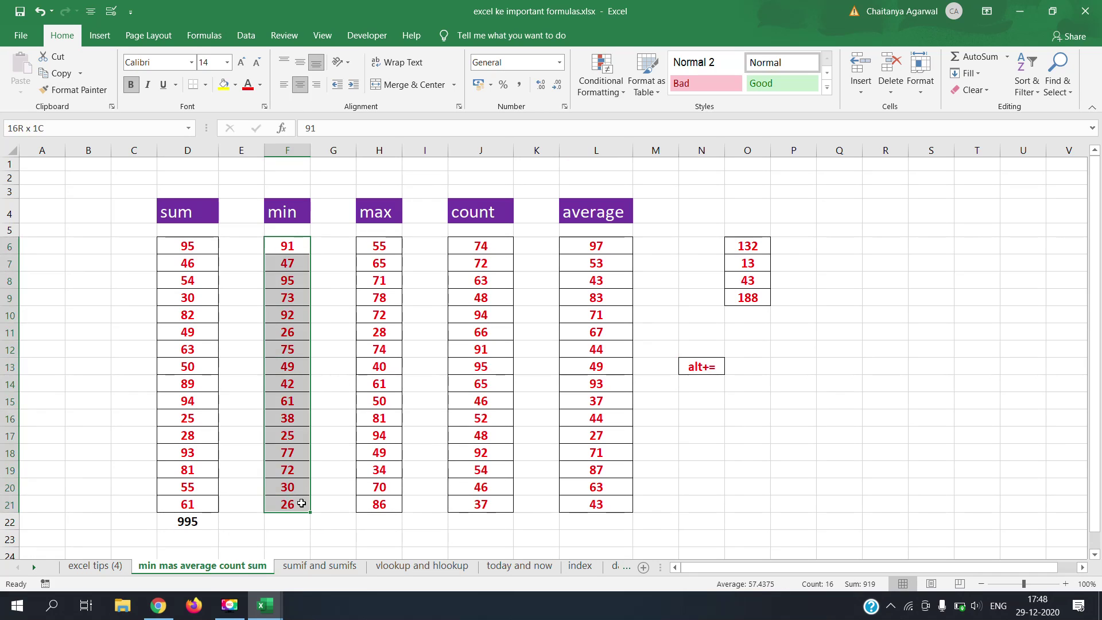
left_click(289, 518)
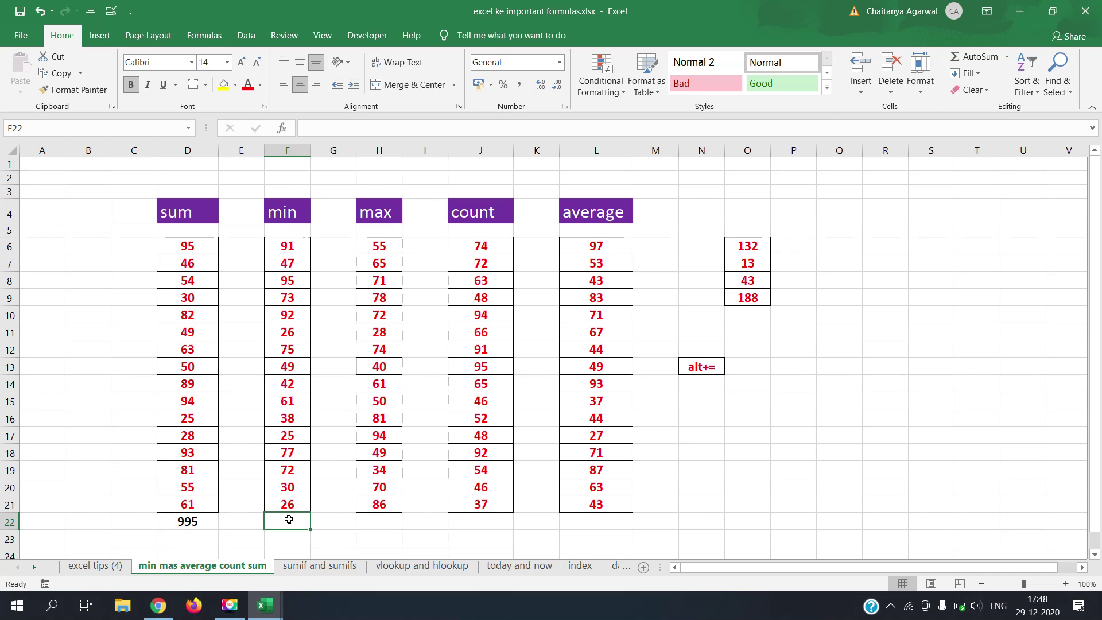
type("=")
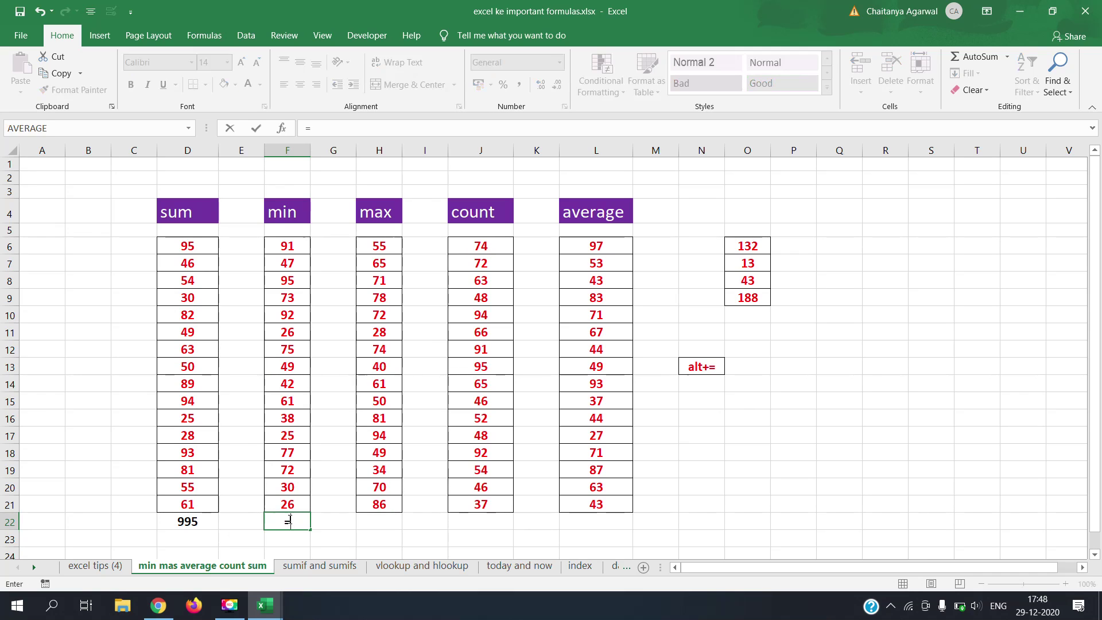
type("min")
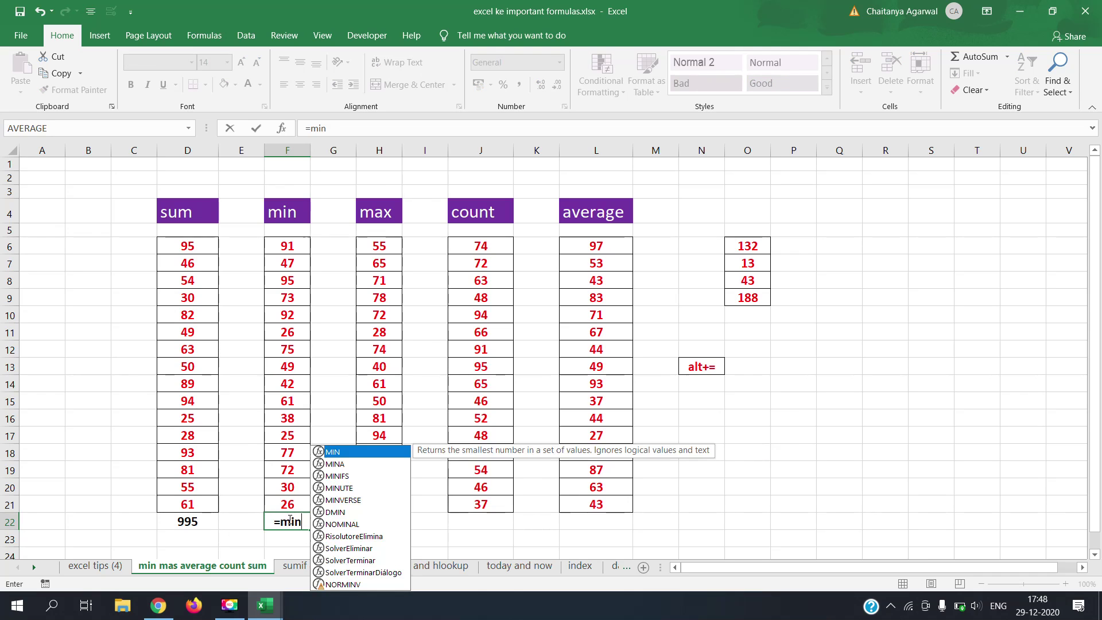
type("(")
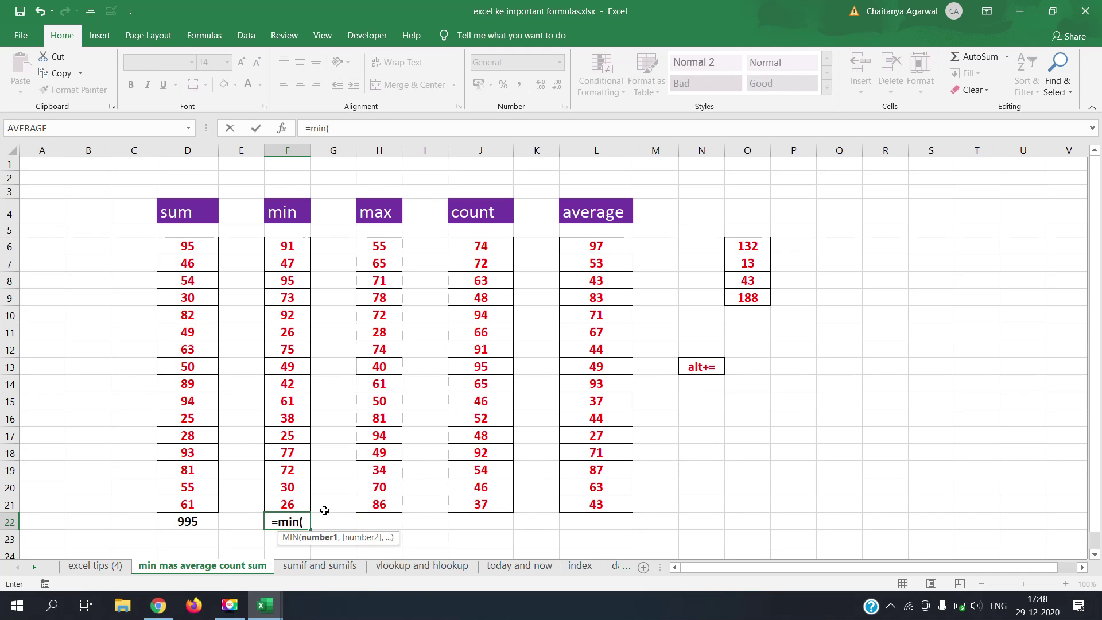
left_click_drag(287, 245, 289, 504)
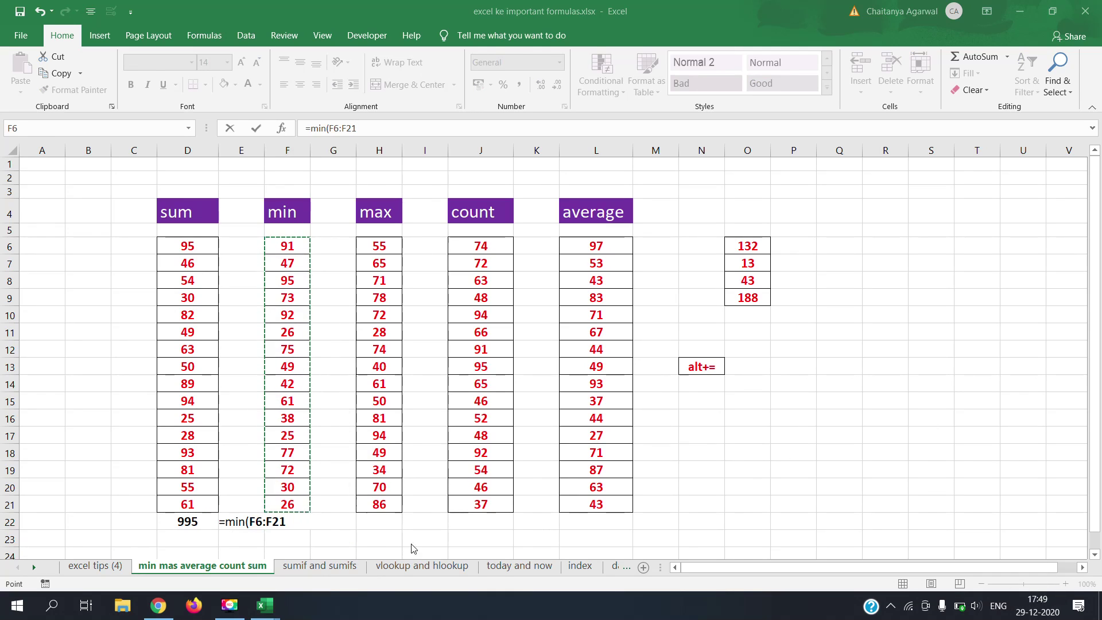
left_click(301, 522)
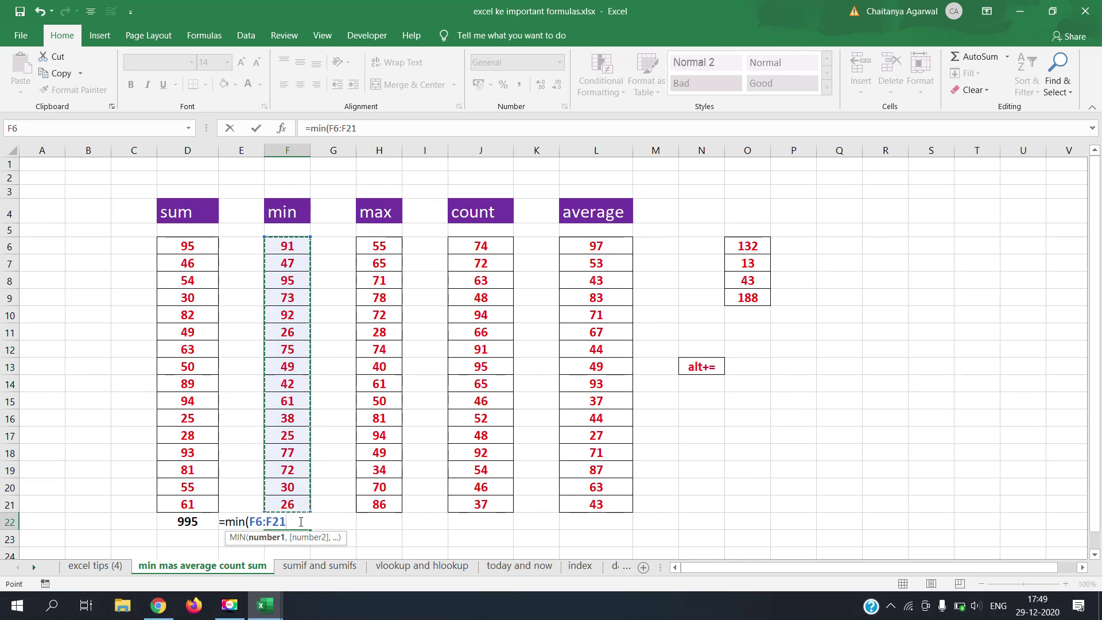
key("Return")
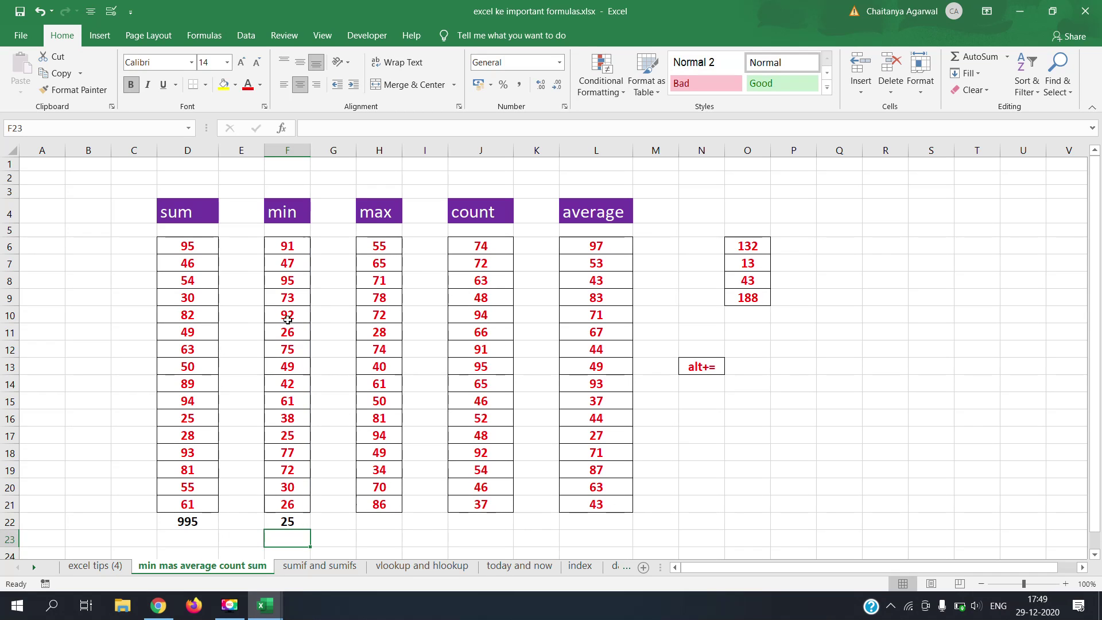
- Check the minimum formula in F22 against the numbers in F6:F21
double_click(287, 244)
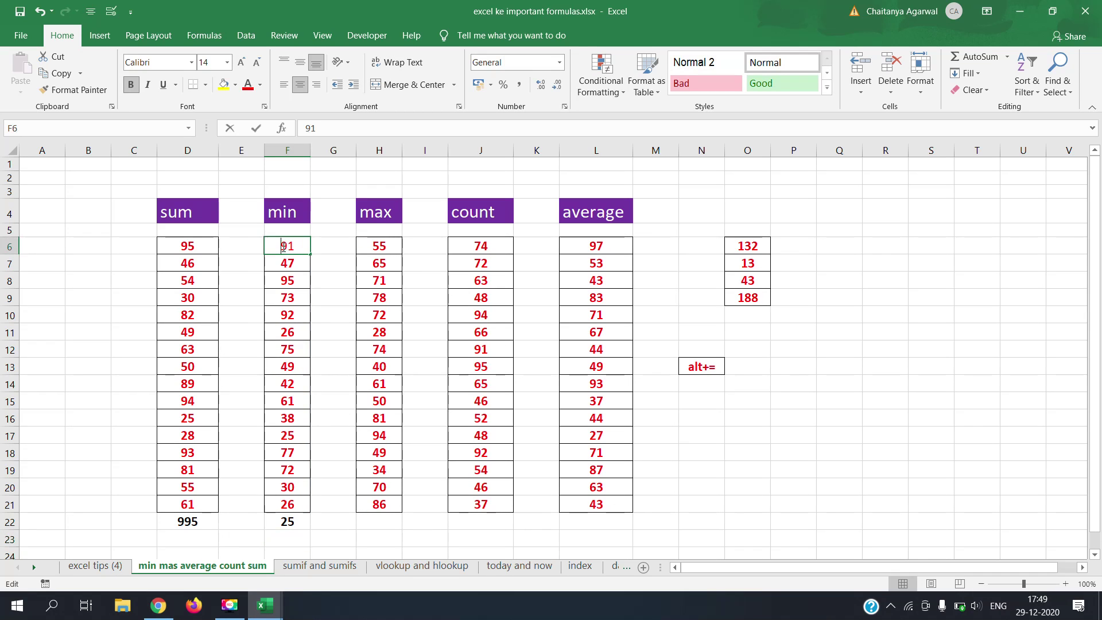
left_click(289, 519)
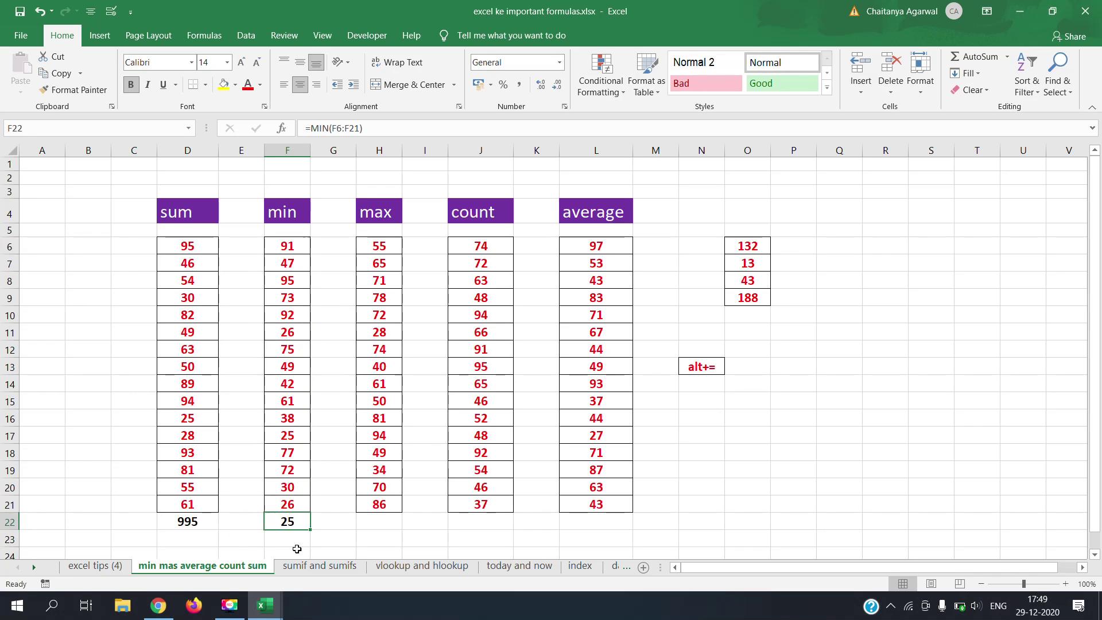
left_click_drag(277, 245, 281, 501)
left_click(282, 501)
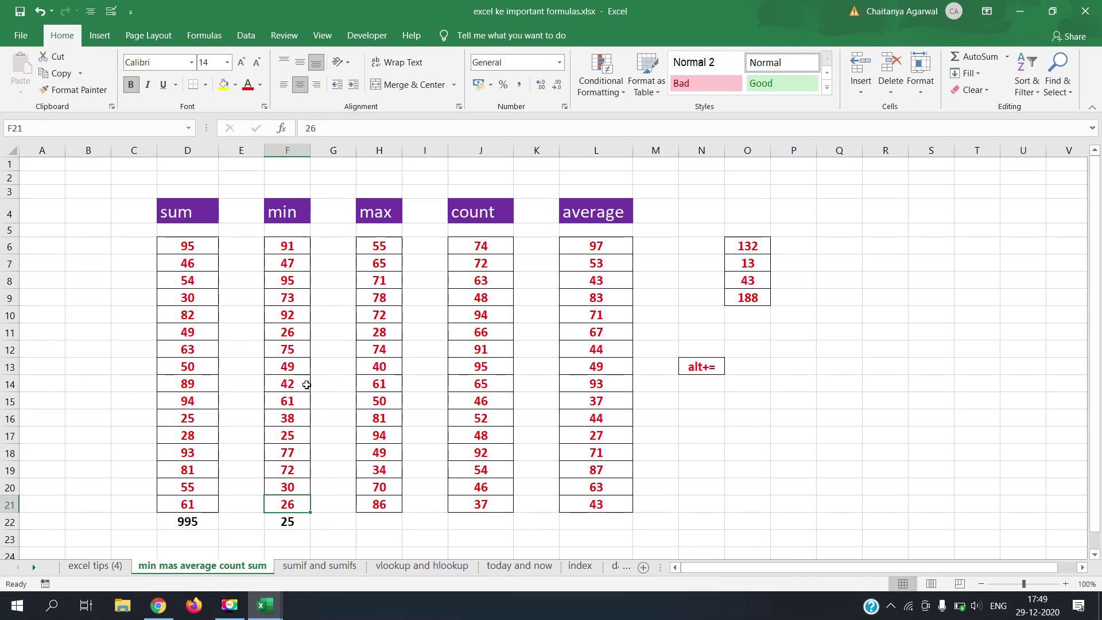
left_click(298, 430)
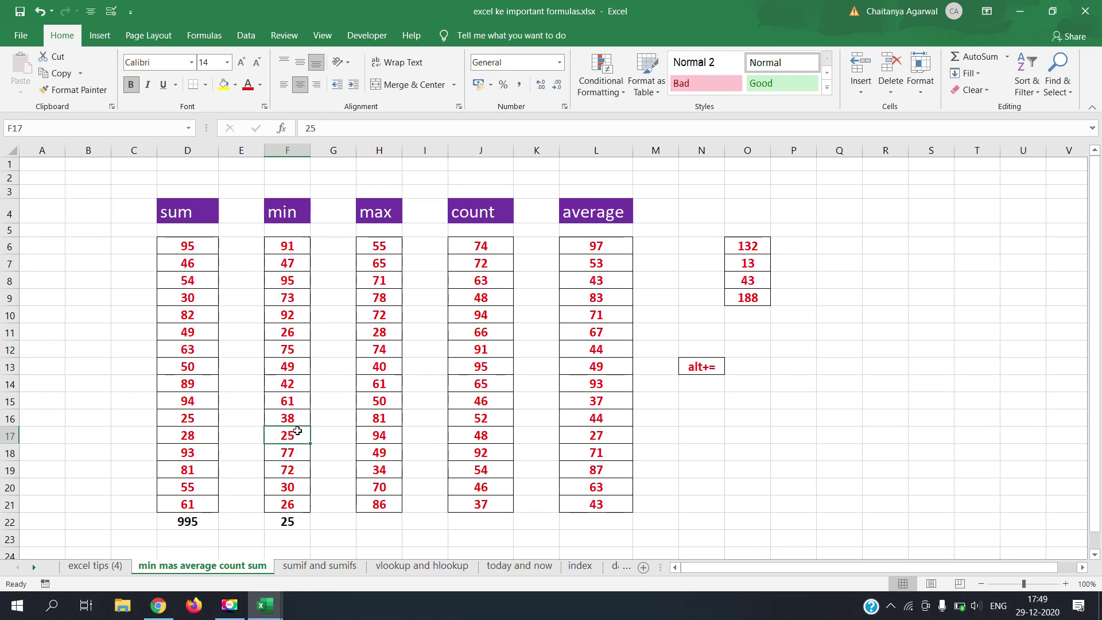
- Set the number in cell F8 to 14 and check the minimum in F22
left_click(297, 281)
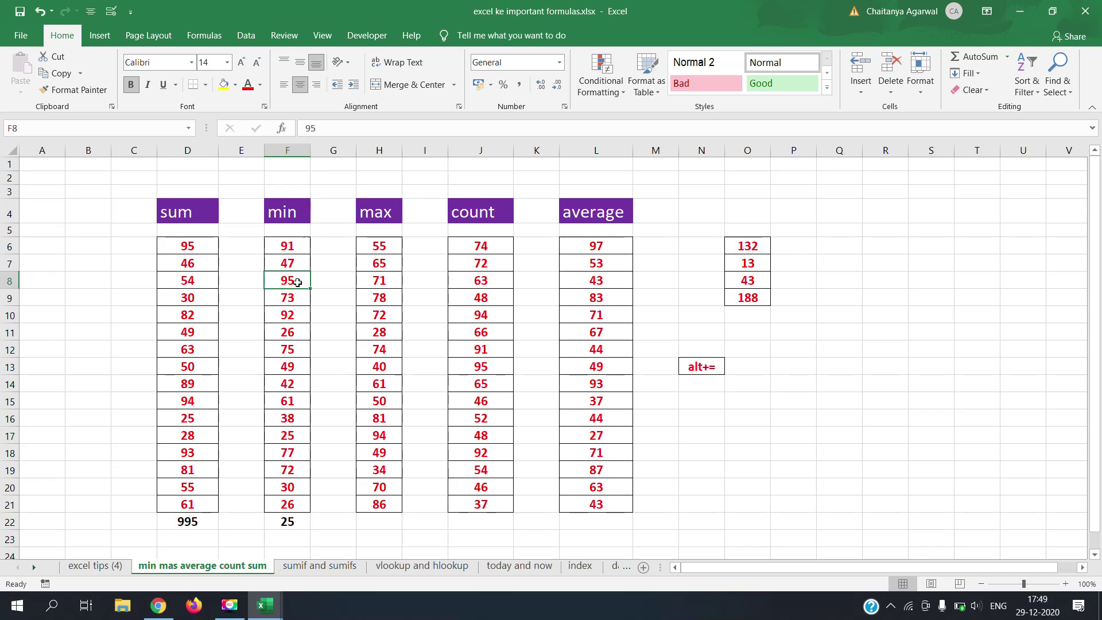
type("14")
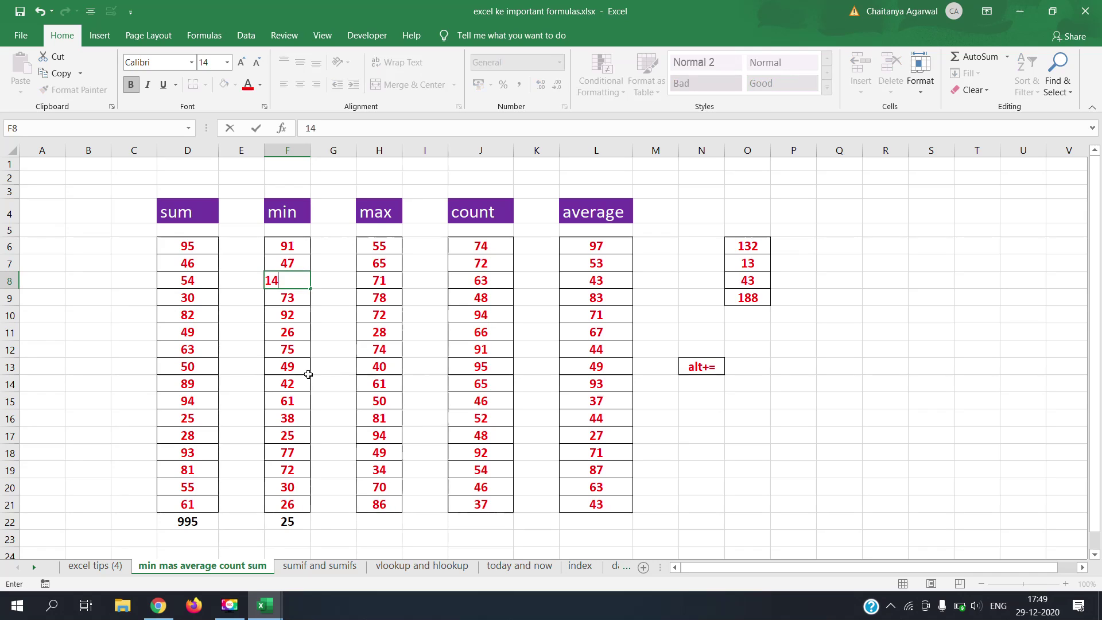
left_click(336, 537)
left_click(296, 526)
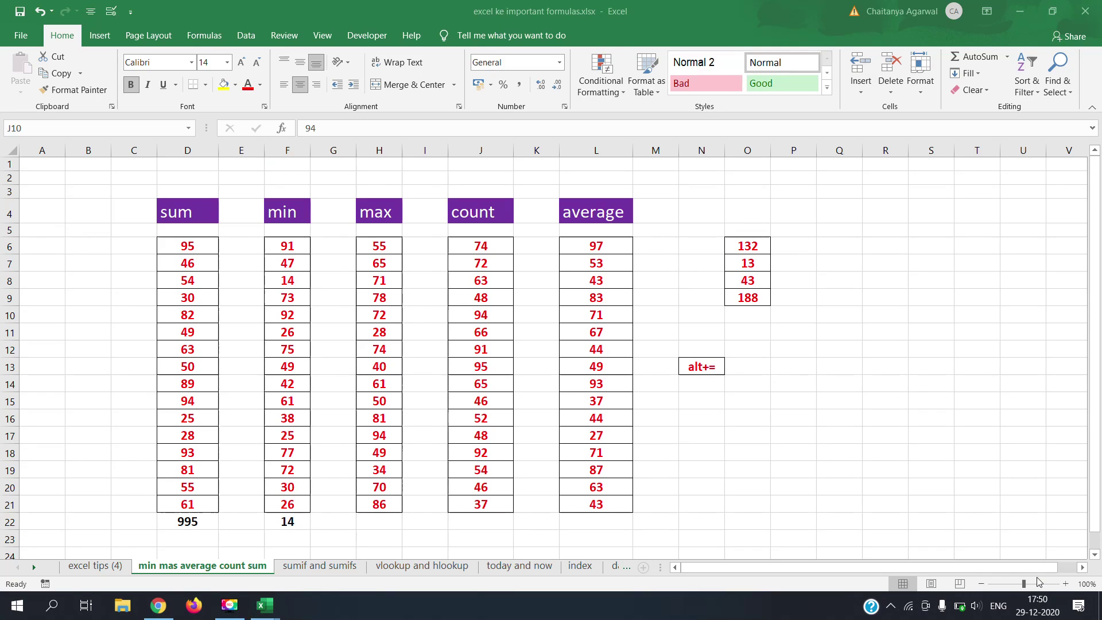
- Review the first numbers of the count and average columns and the formulas in D22 and F22
left_click(464, 242)
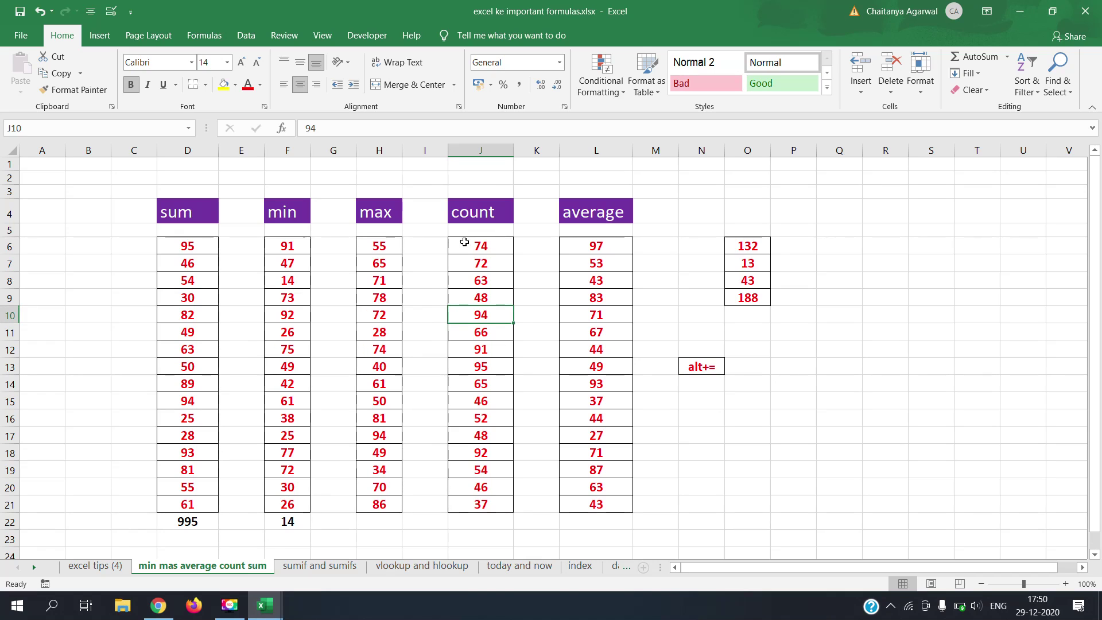
left_click(465, 242)
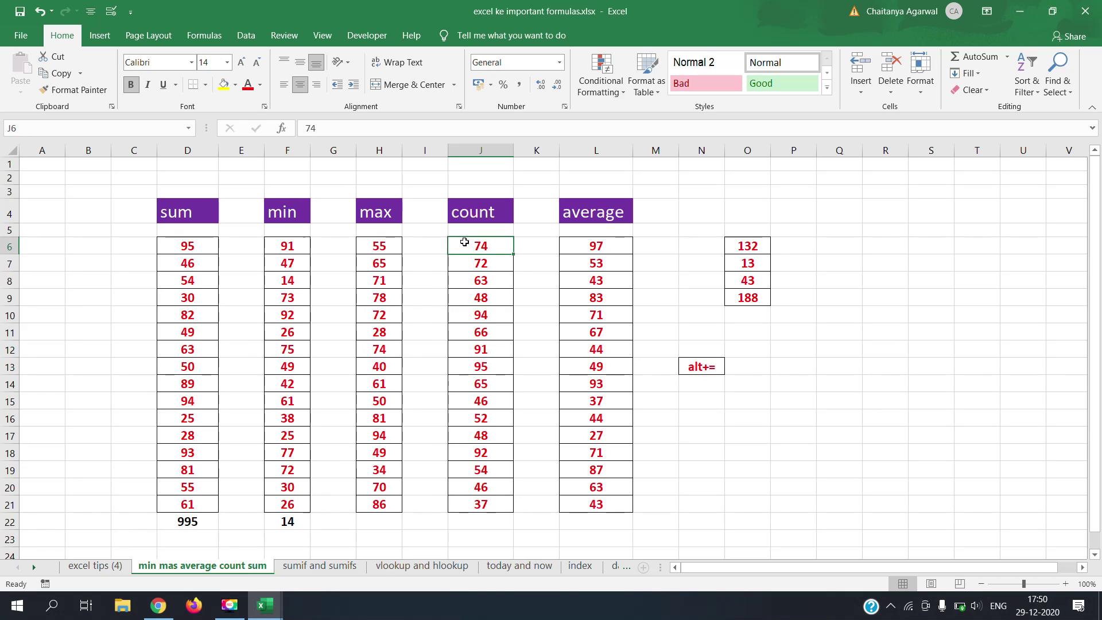
left_click(571, 247)
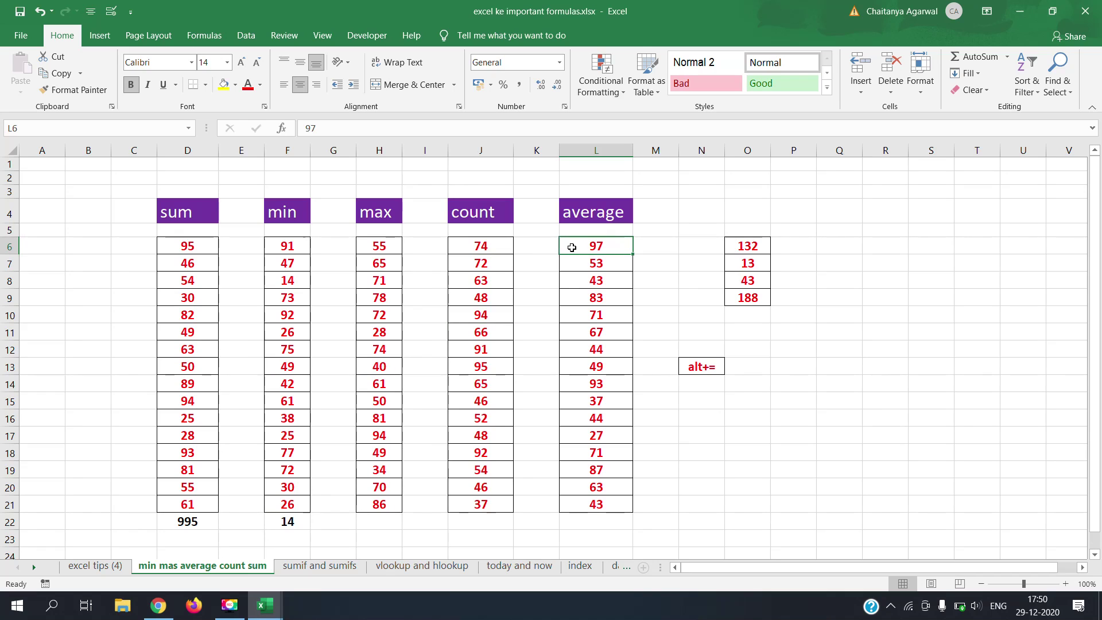
left_click(173, 214)
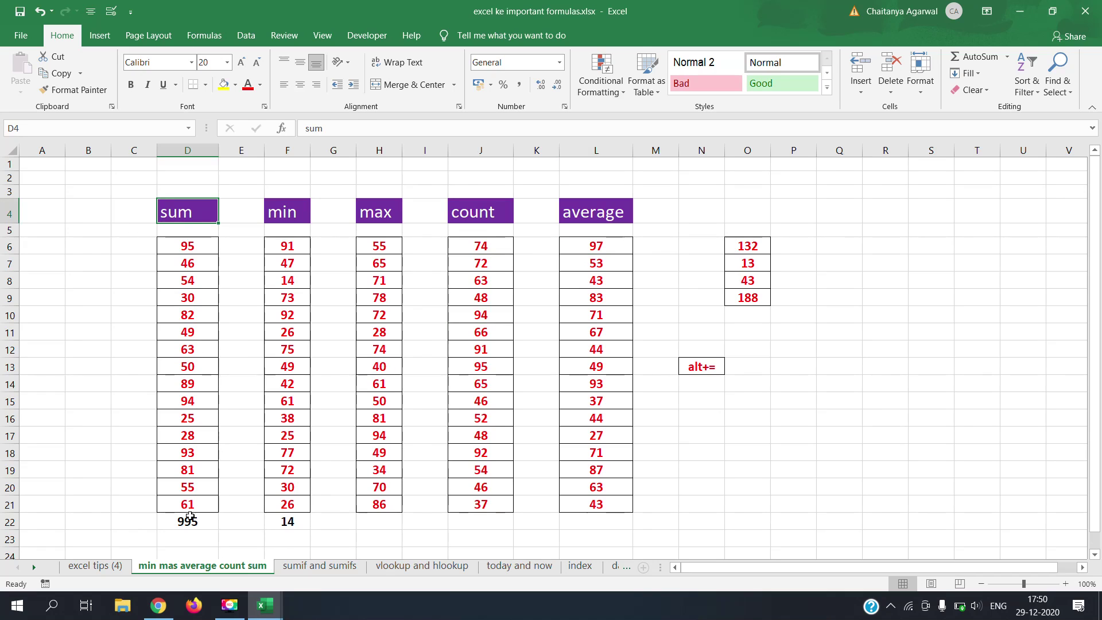
left_click(189, 517)
left_click(280, 520)
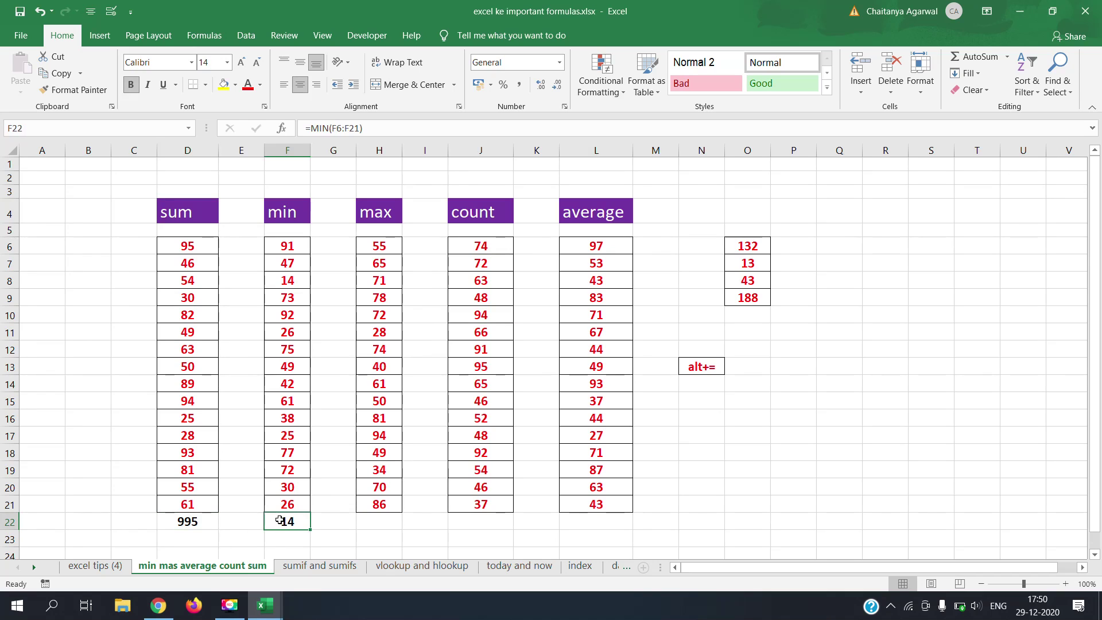
- Try to calculate the maximum in cell H22, beneath the max column, with the formula =MAX(H6:H22)
left_click(375, 522)
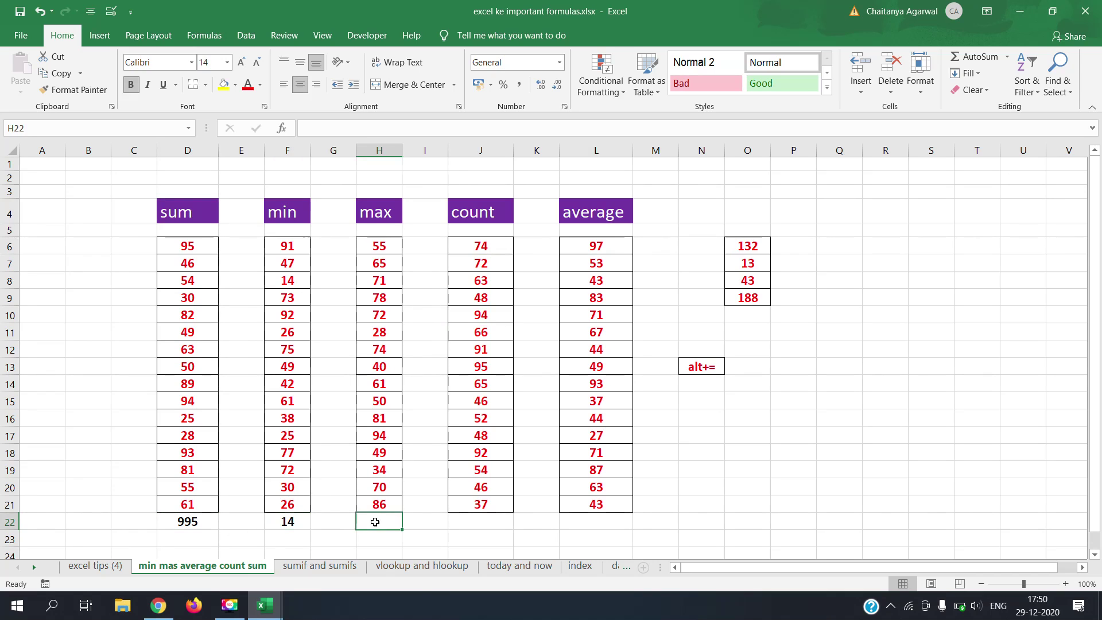
type("=max")
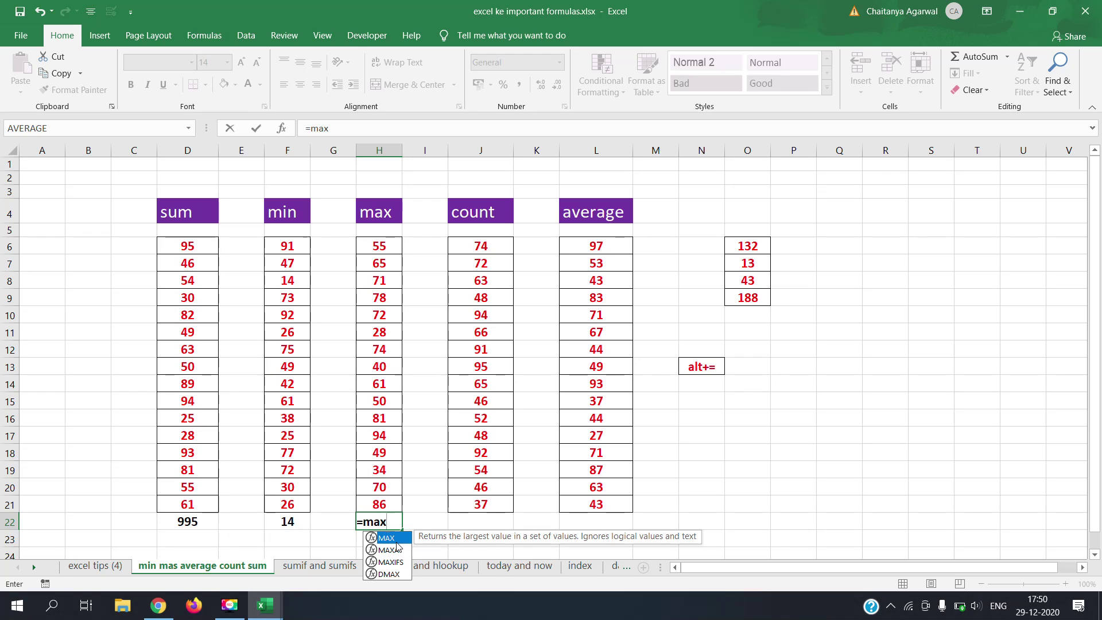
key("Tab")
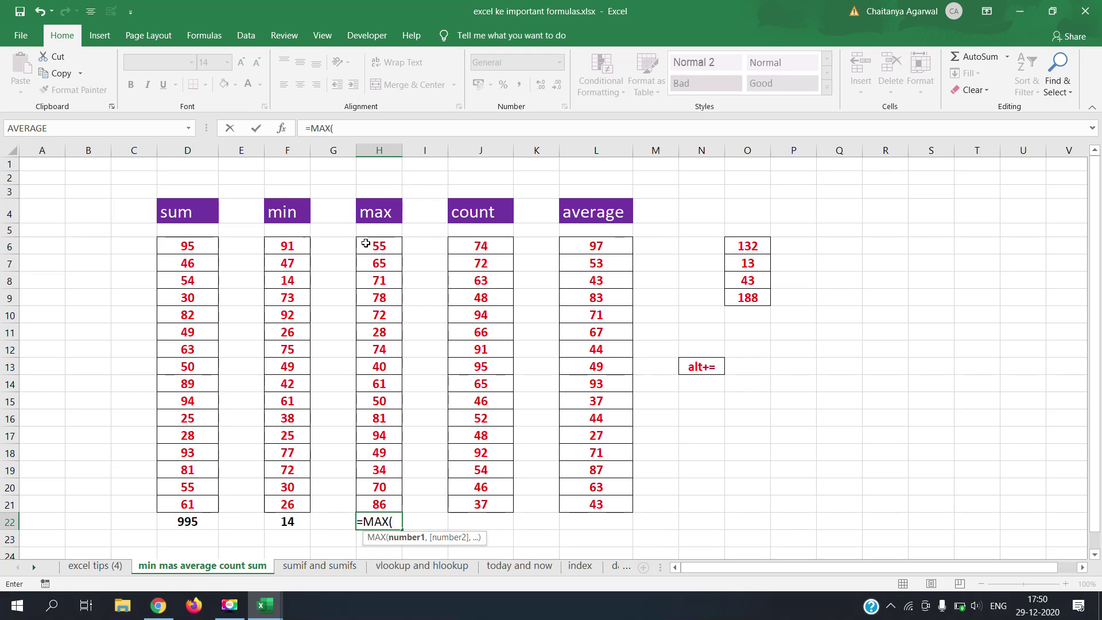
left_click_drag(366, 243, 380, 514)
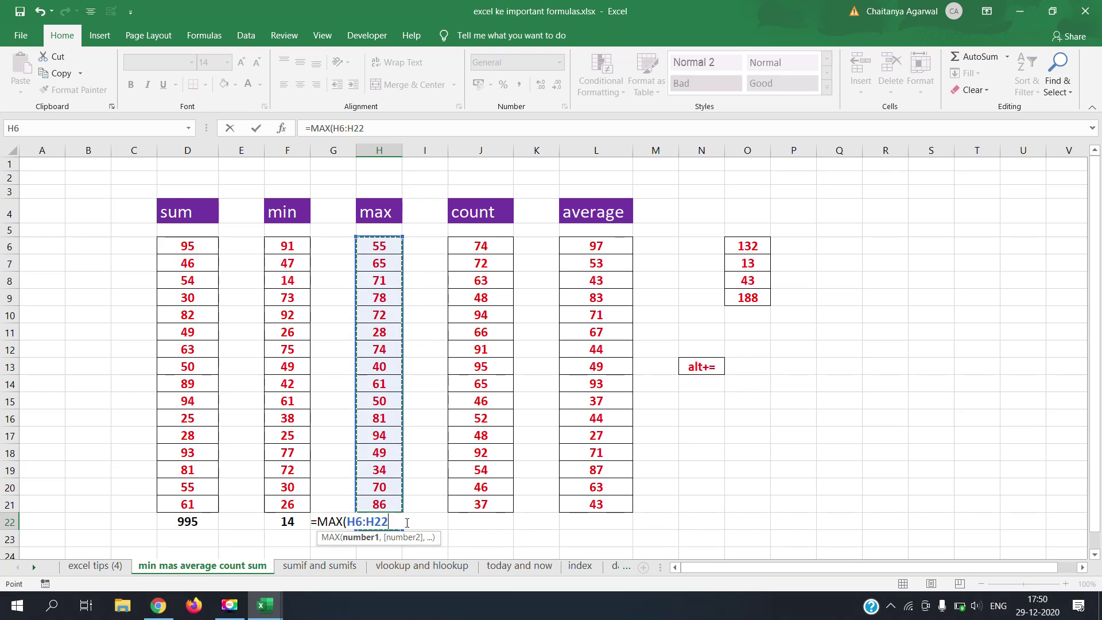
key("Return")
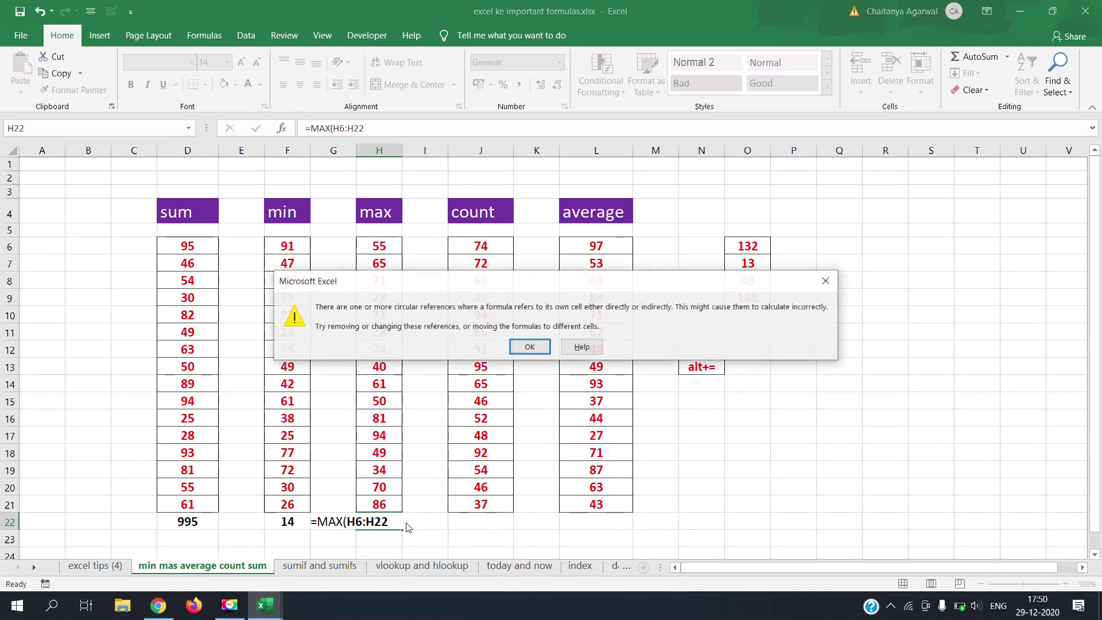
left_click(527, 347)
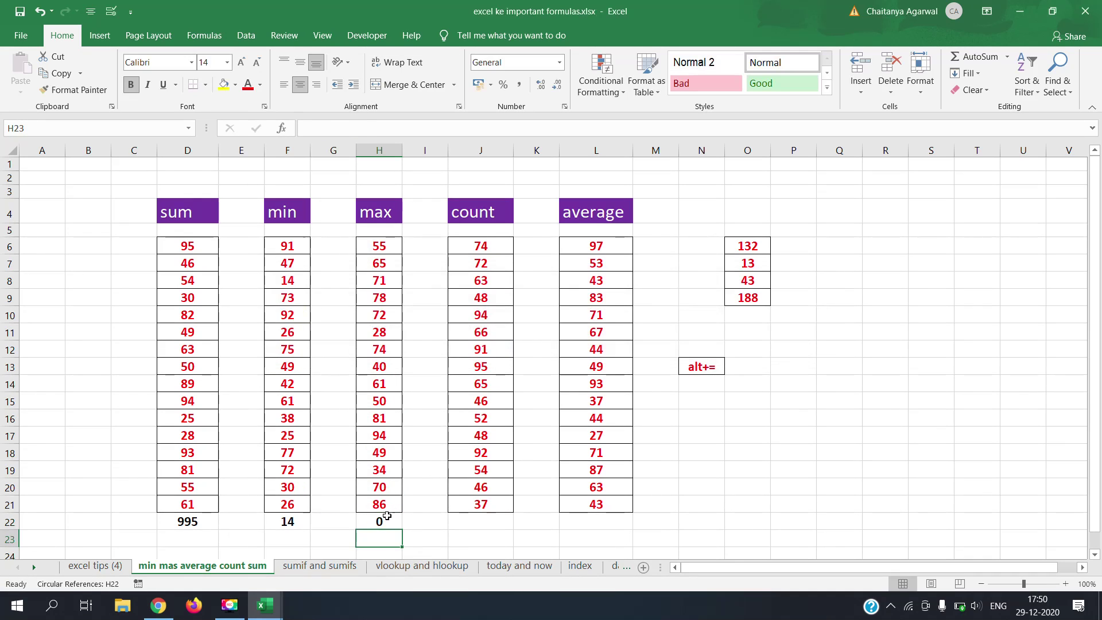
- Correct the range in the H22 maximum formula so that it reads =MAX(H6:H21)
left_click(387, 516)
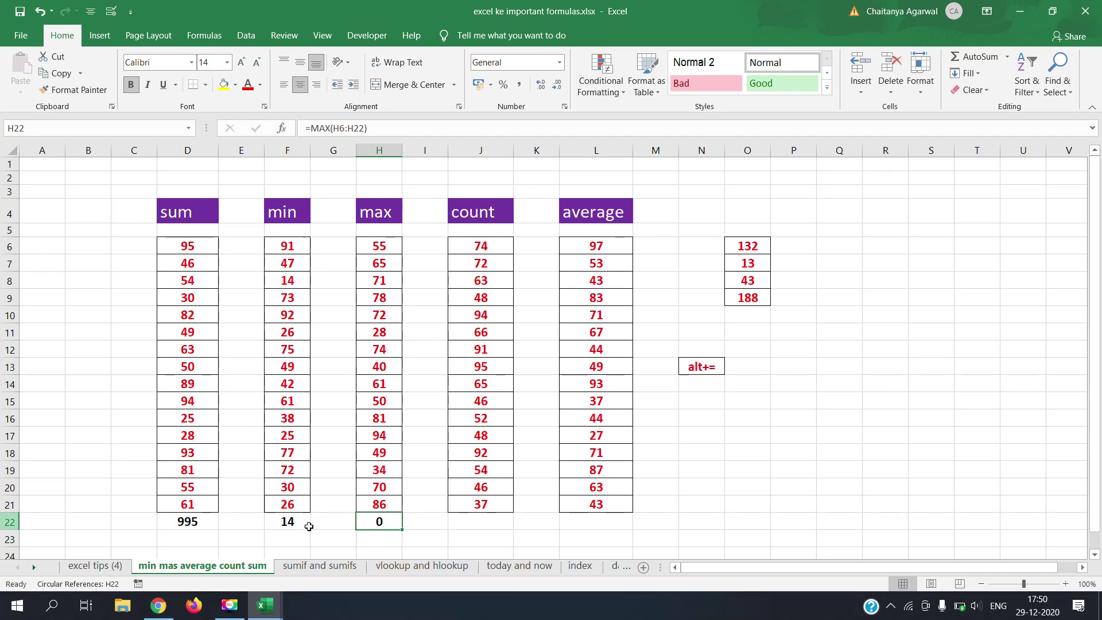
left_click(365, 129)
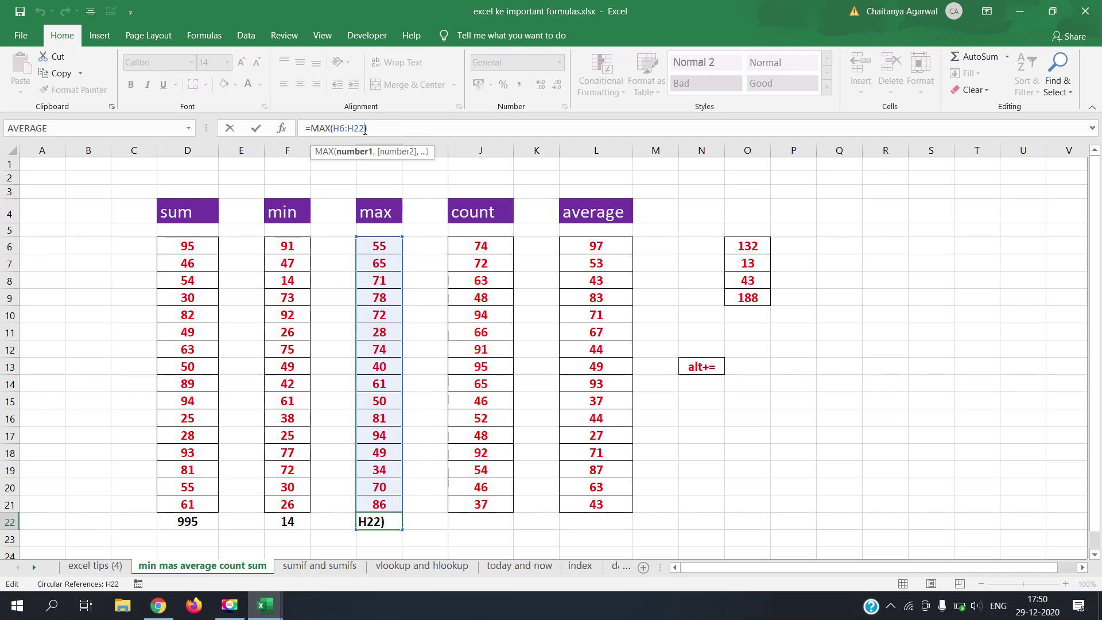
key("BackSpace")
type("1")
key("Return")
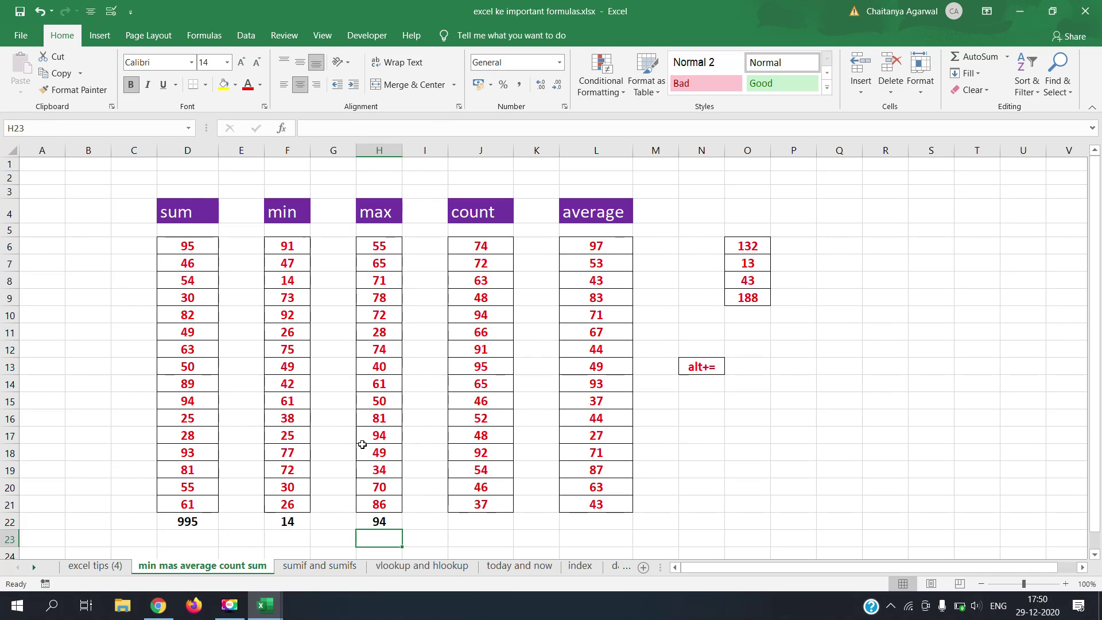
- Check the maximum formula in H22 against the largest number in the max column
left_click(373, 521)
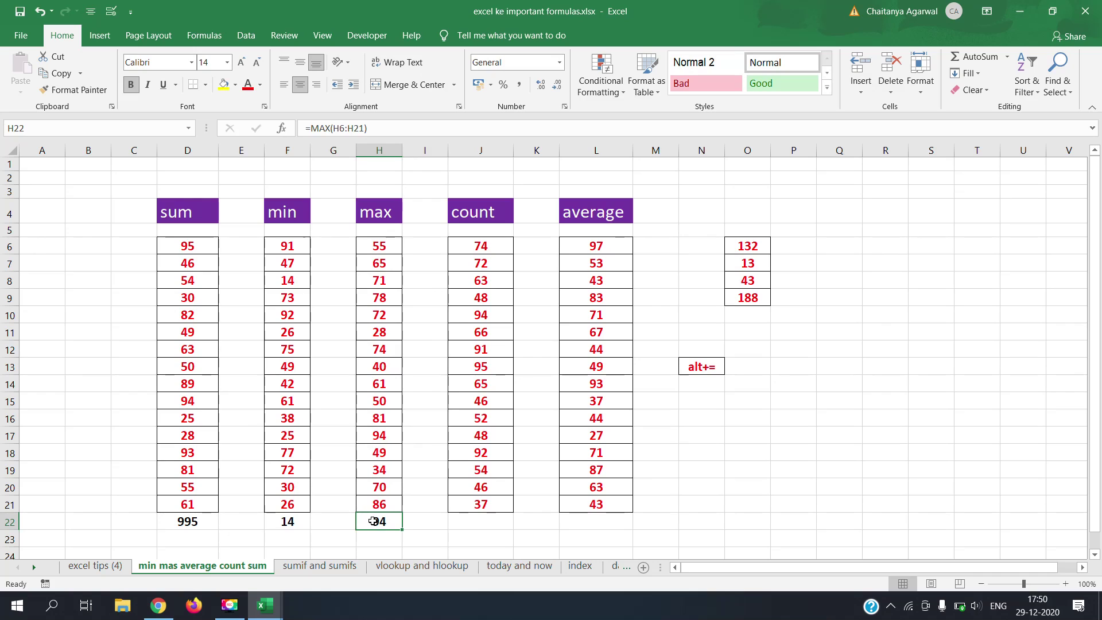
left_click(430, 523)
left_click(372, 525)
left_click(375, 435)
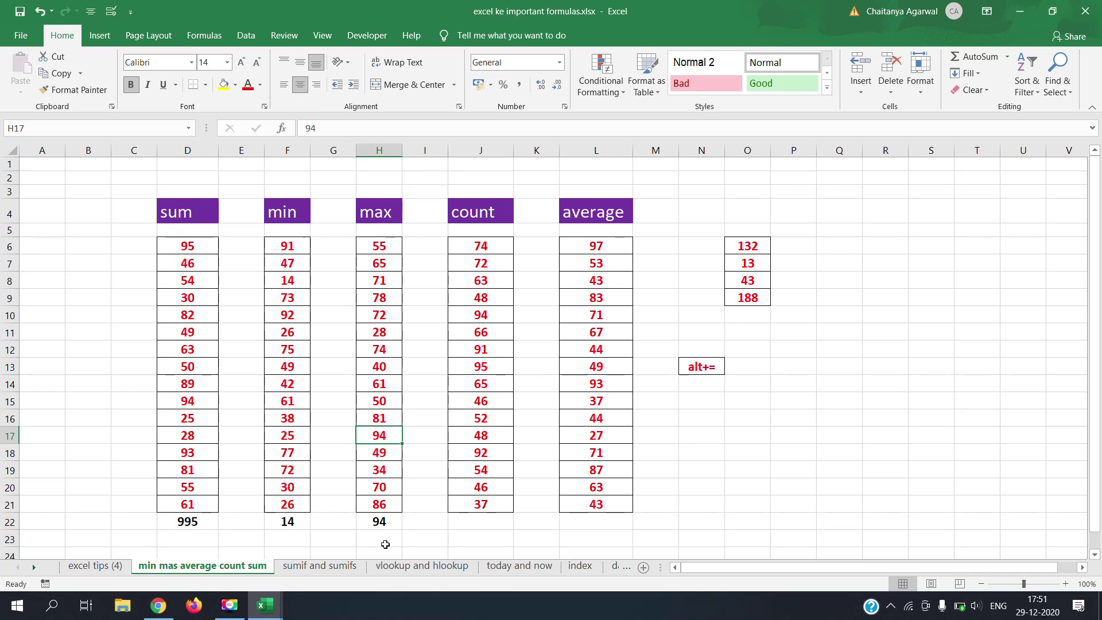
- Set the number in cell H8 to 100 and check the maximum in H22
left_click(372, 278)
double_click(372, 278)
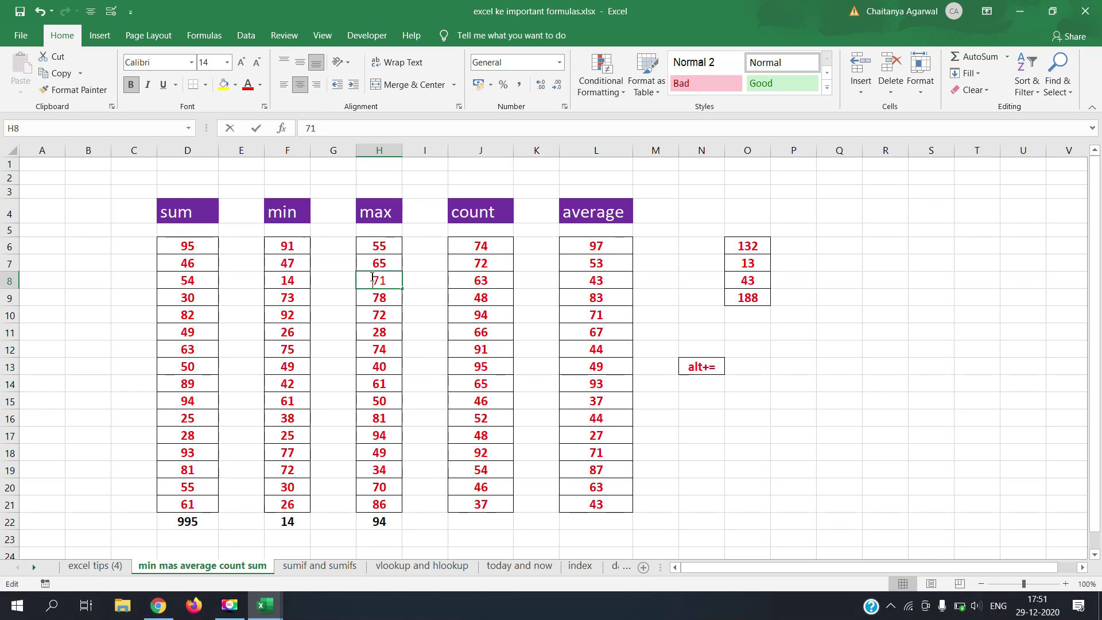
type("100")
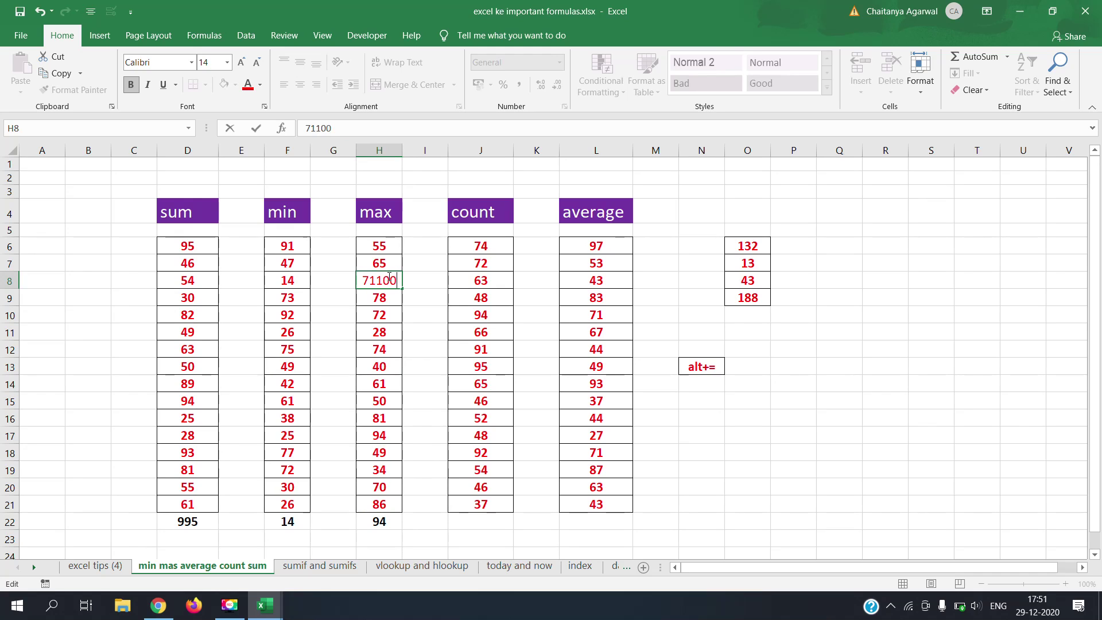
key("BackSpace")
key("BackSpace")
key("BackSpace")
key("BackSpace")
key("BackSpace")
type("100")
left_click(428, 522)
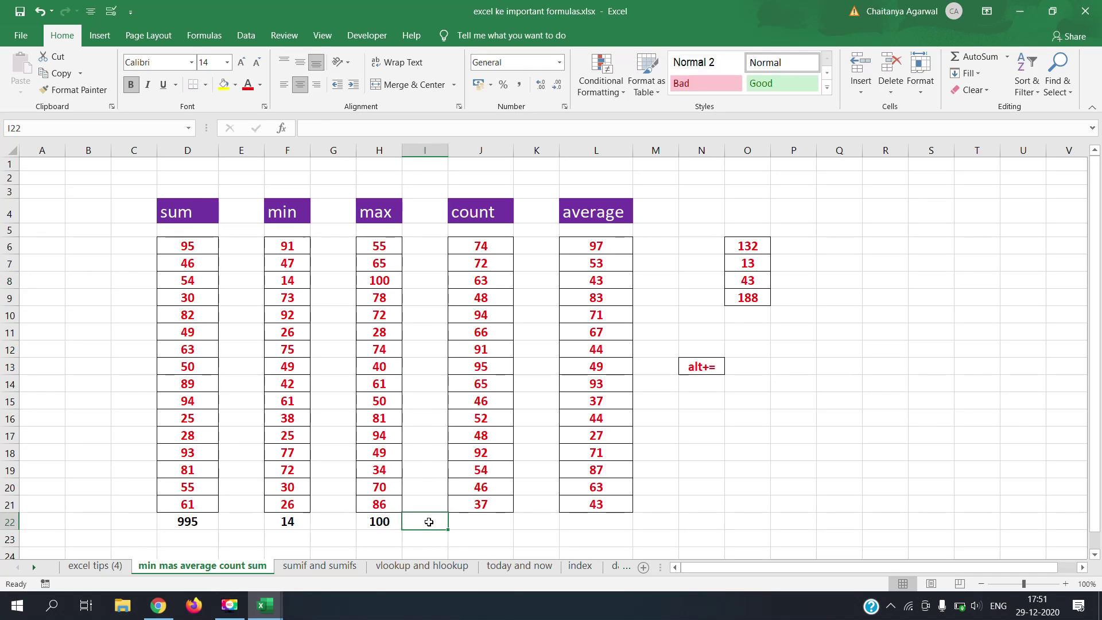
left_click(386, 522)
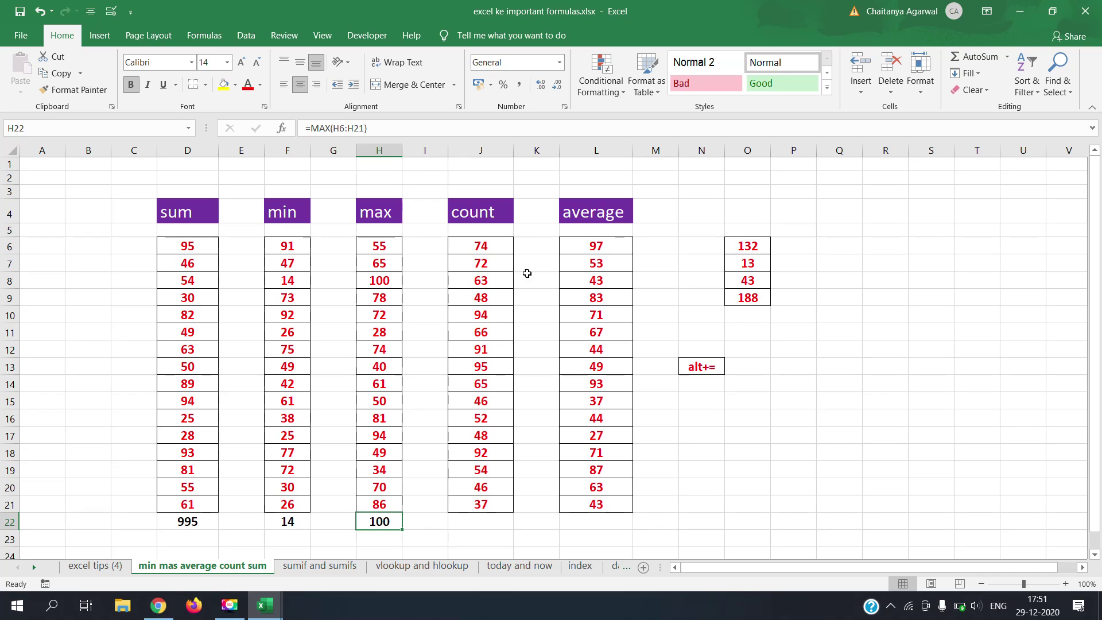
- Enter the formula =COUNT(J6:J21) in cell J22, beneath the count column, and check it
left_click(501, 250)
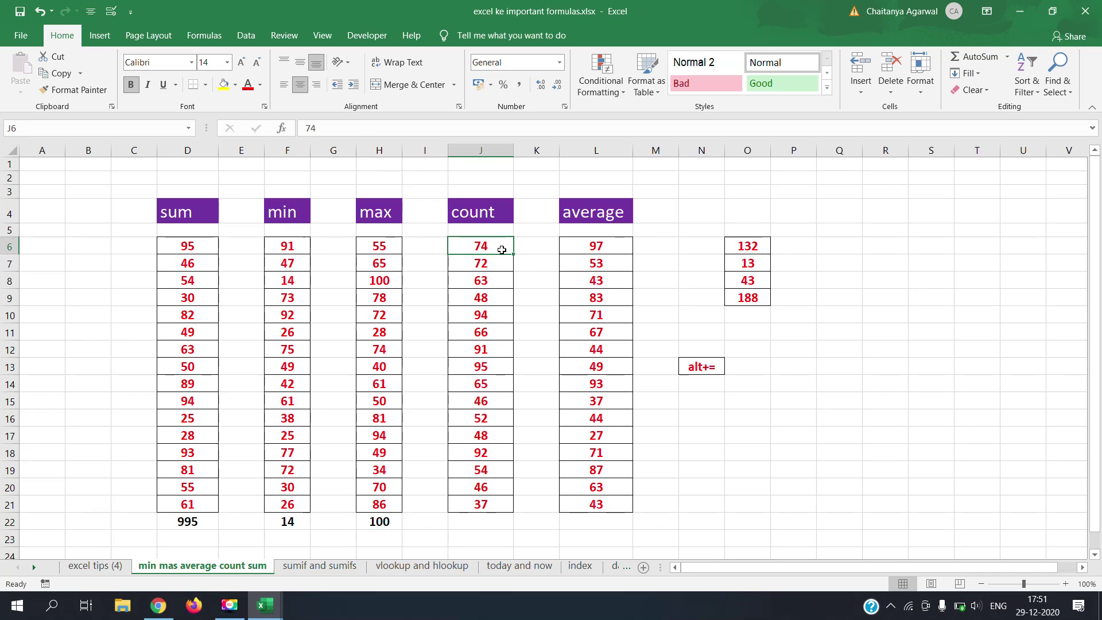
left_click(501, 523)
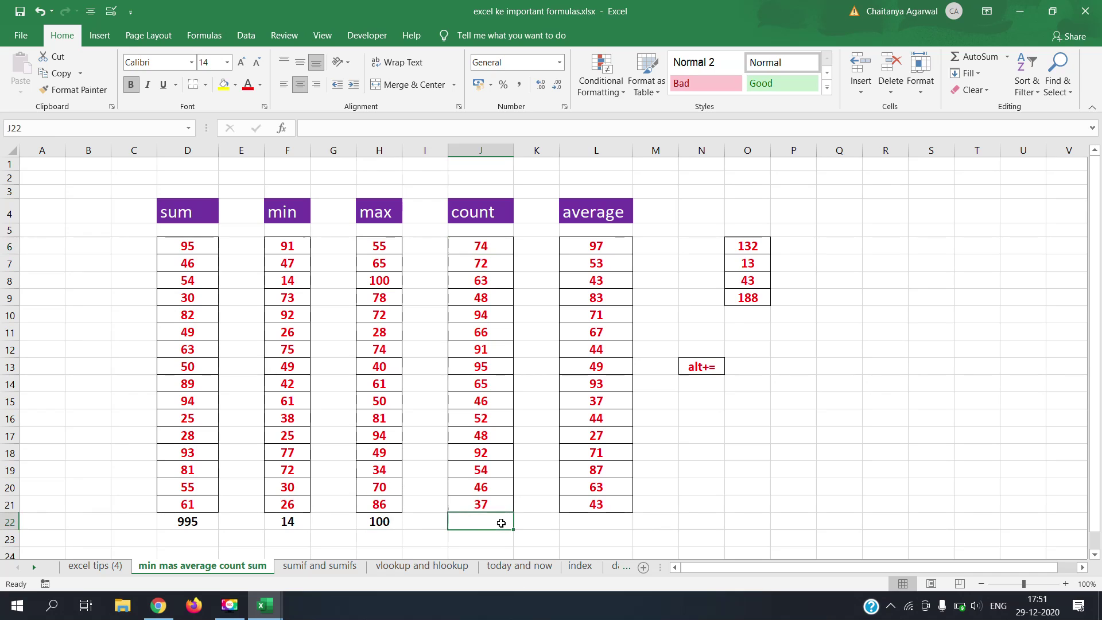
type("=co")
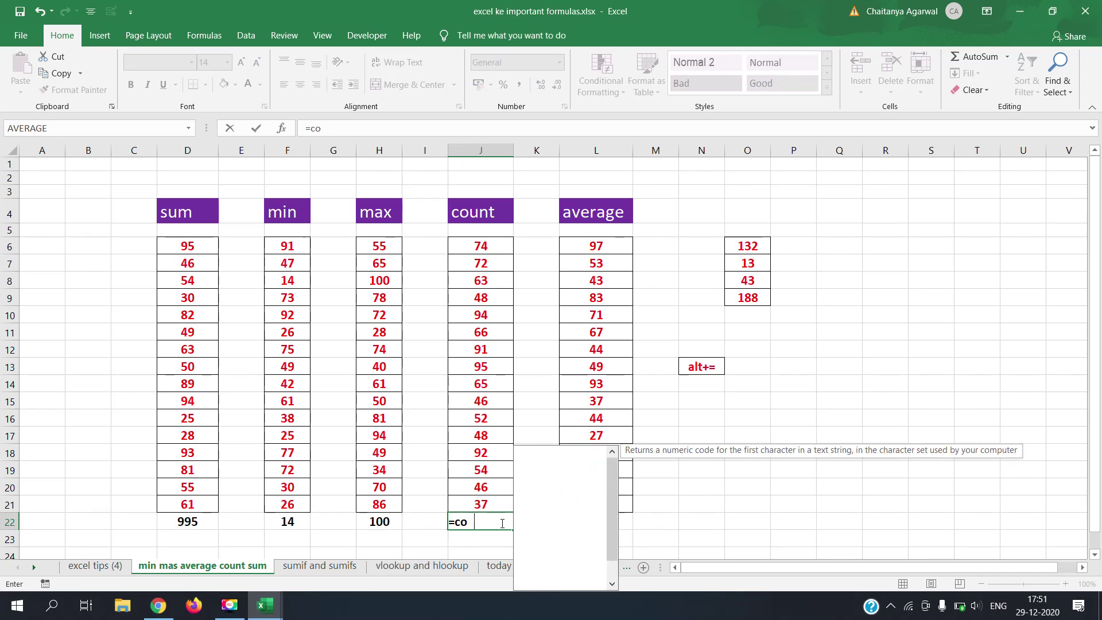
type("unt(")
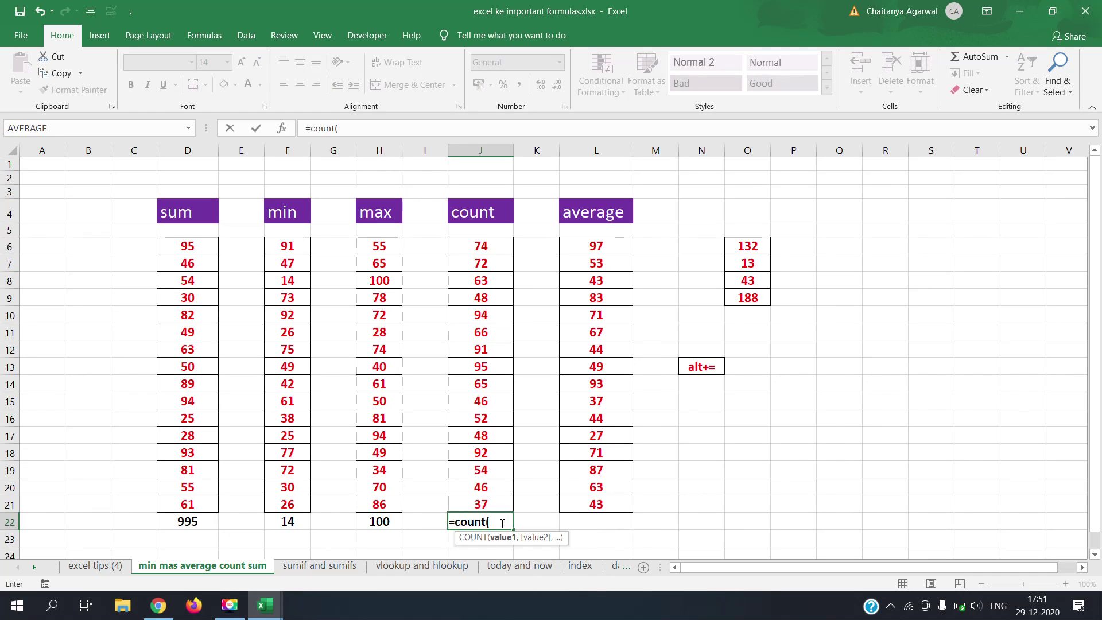
left_click_drag(459, 244, 481, 506)
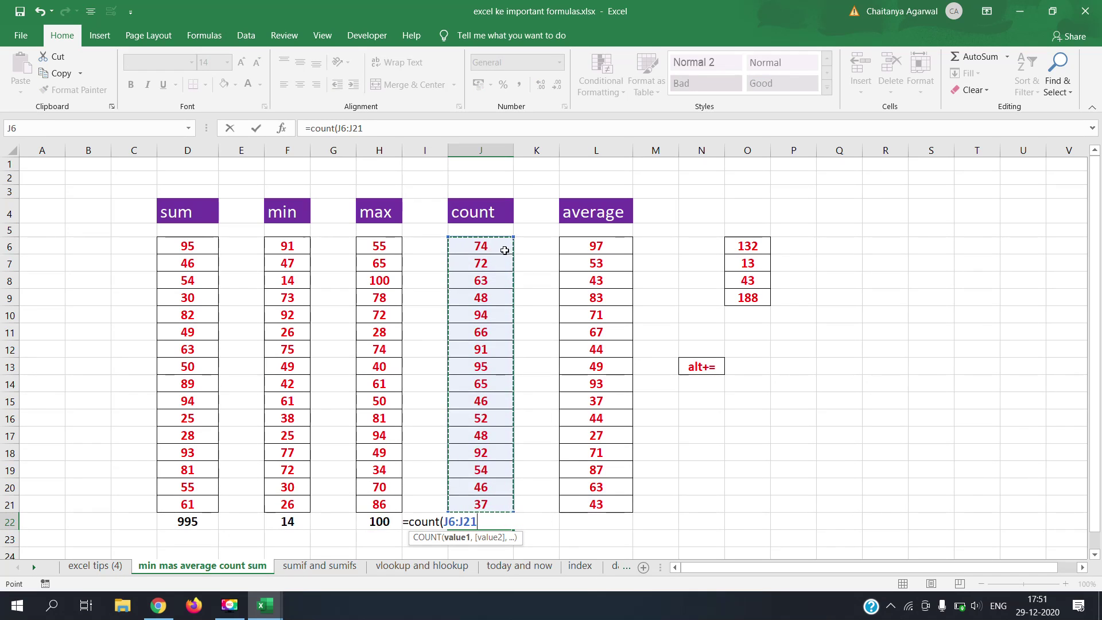
type(")")
key("Return")
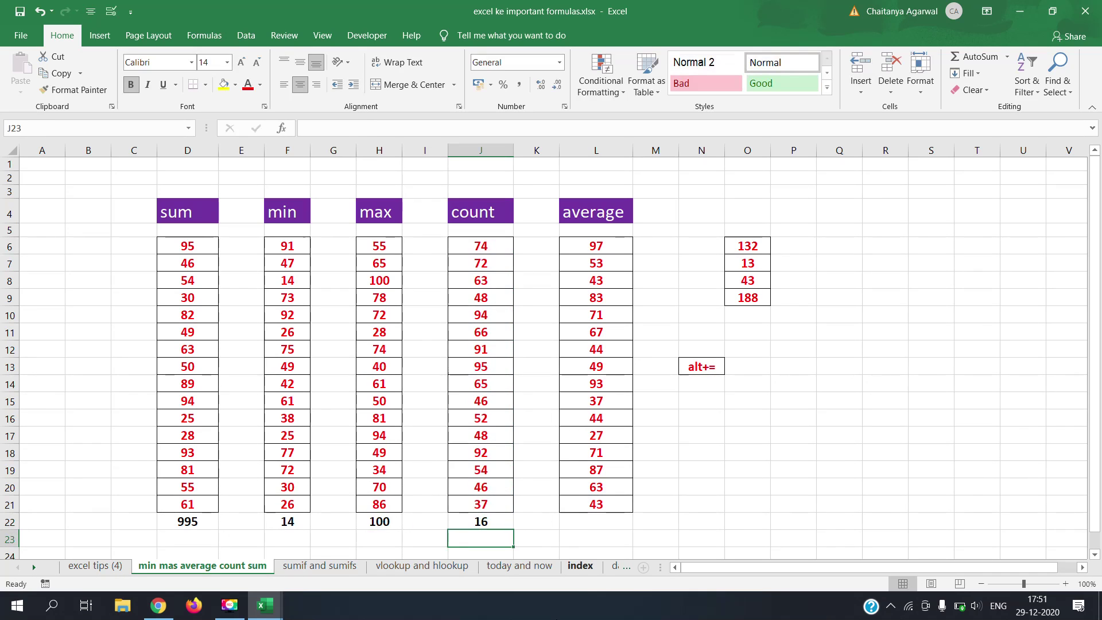
left_click(464, 523)
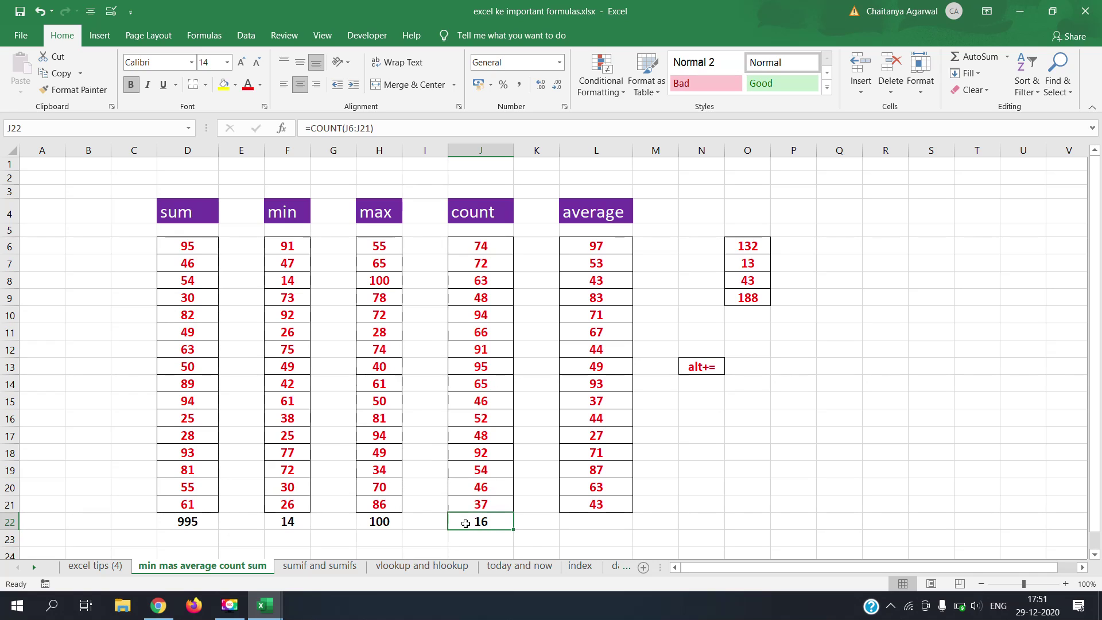
- Enter the formula =AVERAGE(L6:L21) in cell L22, beneath the average column, and check it
left_click(587, 524)
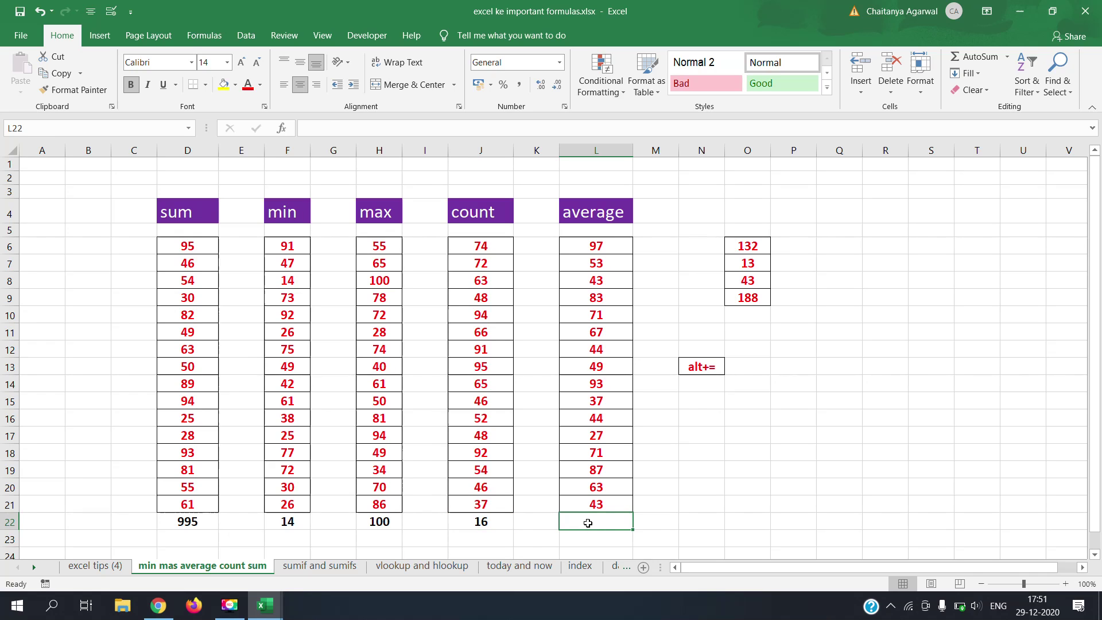
type("=avera")
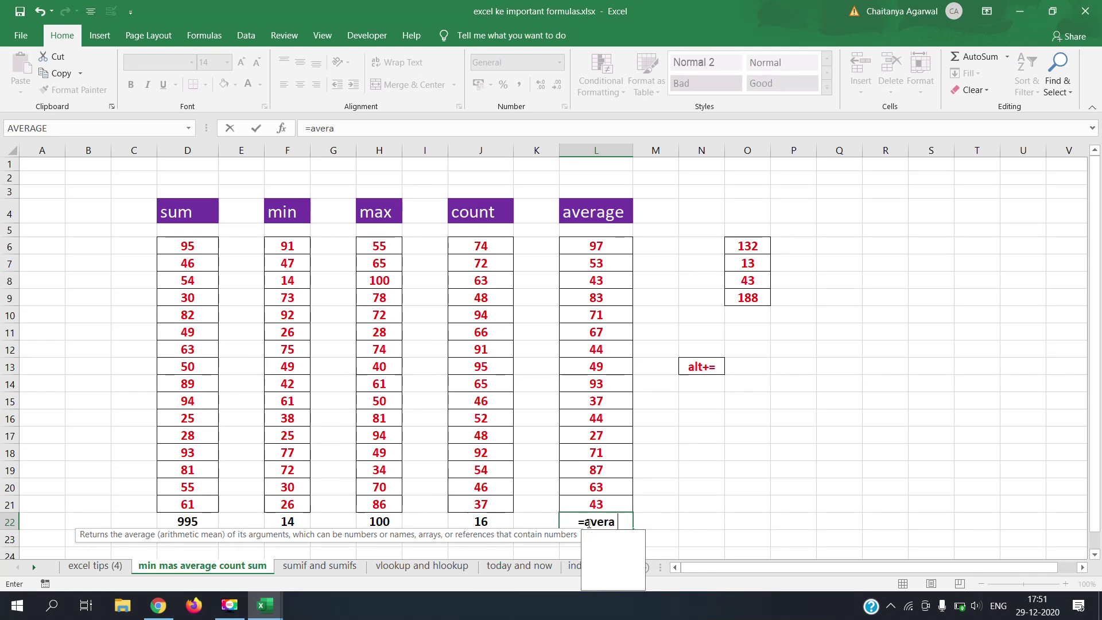
type("ge(")
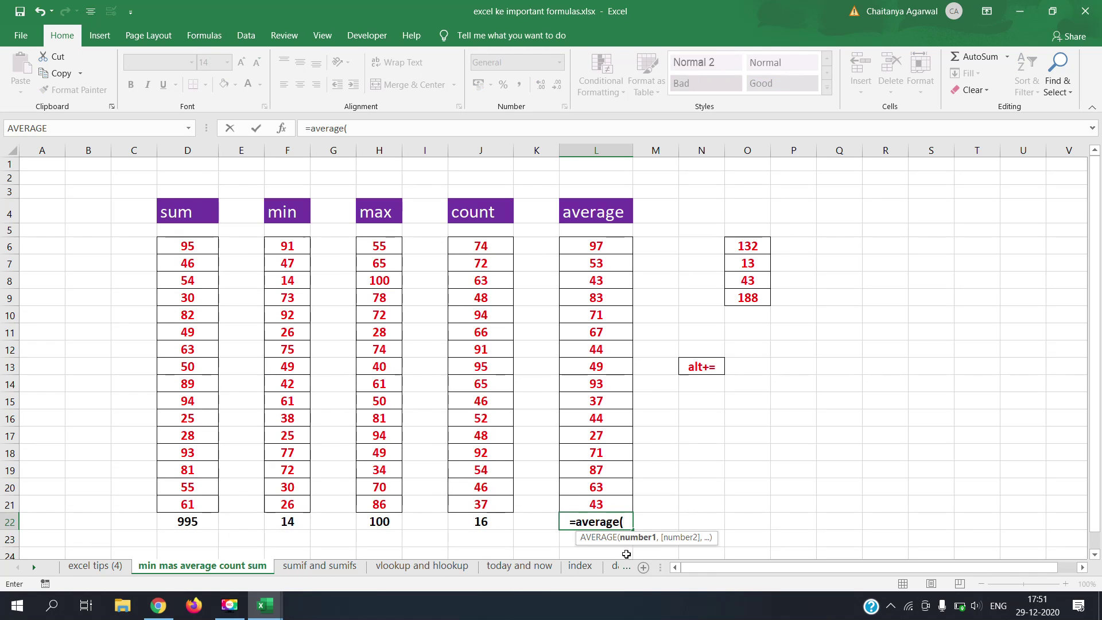
left_click_drag(574, 246, 596, 505)
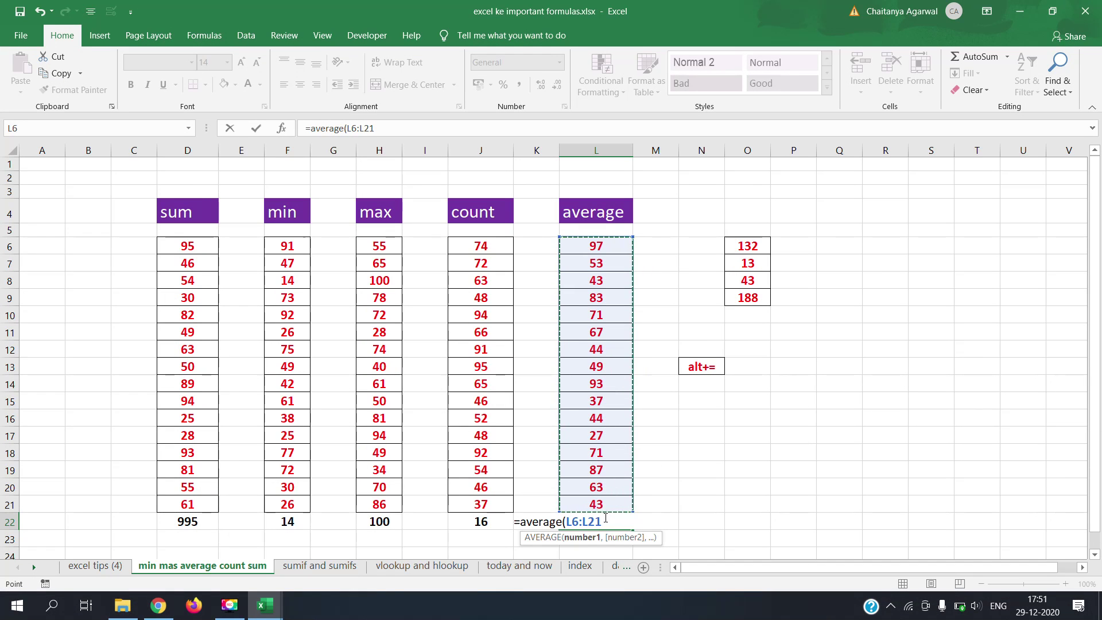
key("Return")
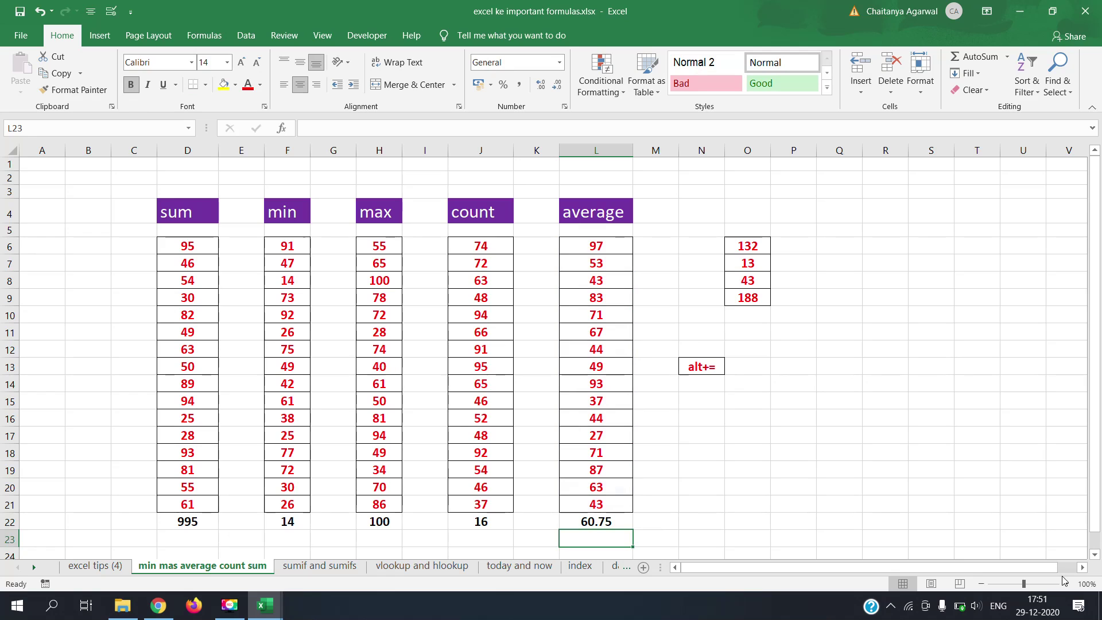
left_click(628, 526)
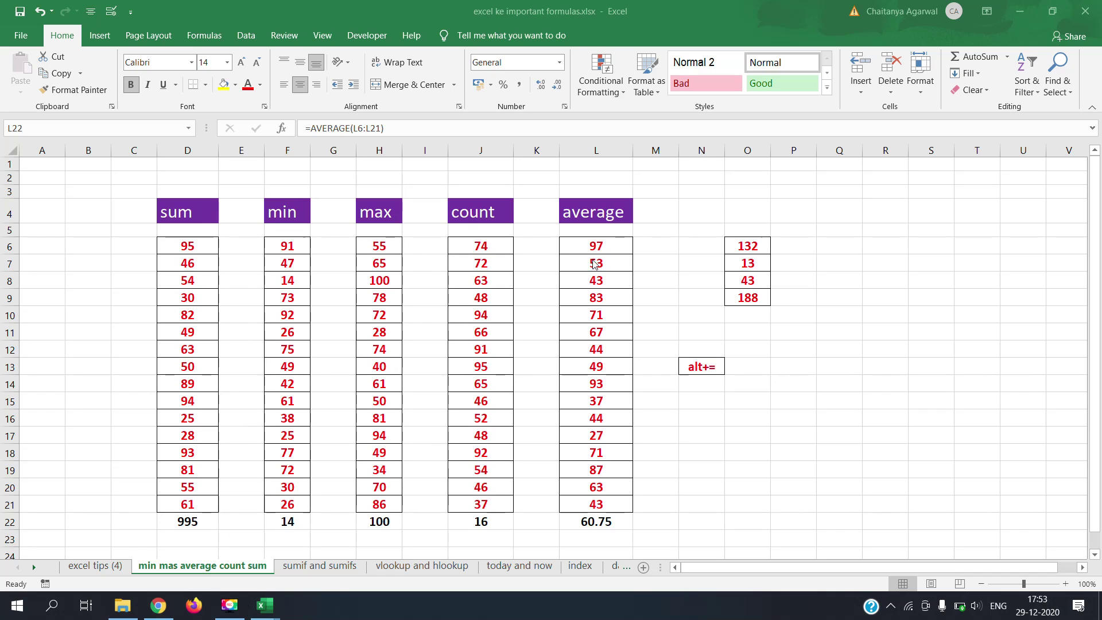
- Clear the min, max, count and average formulas from cells F22, H22, J22 and L22
left_click(288, 520)
left_click(288, 521)
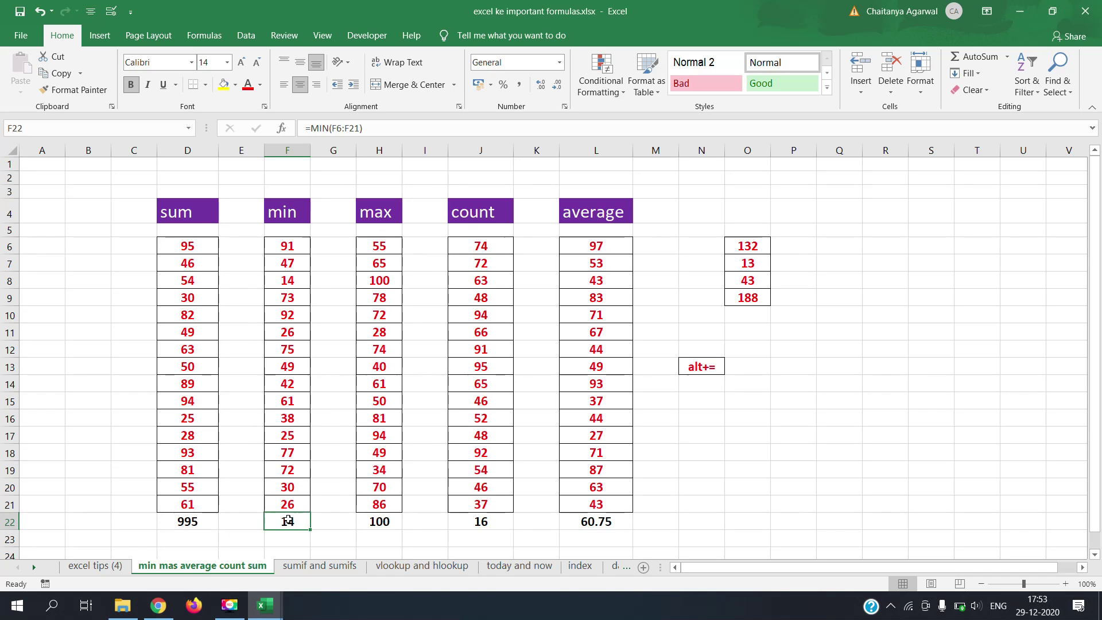
key("BackSpace")
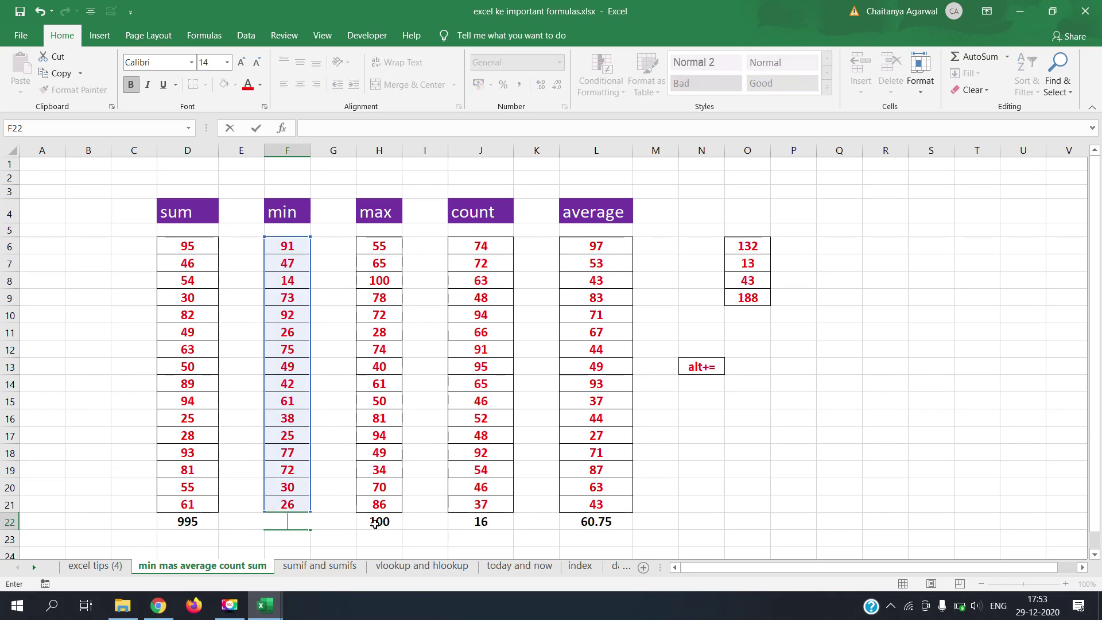
left_click(377, 521)
key("BackSpace")
left_click(482, 519)
key("BackSpace")
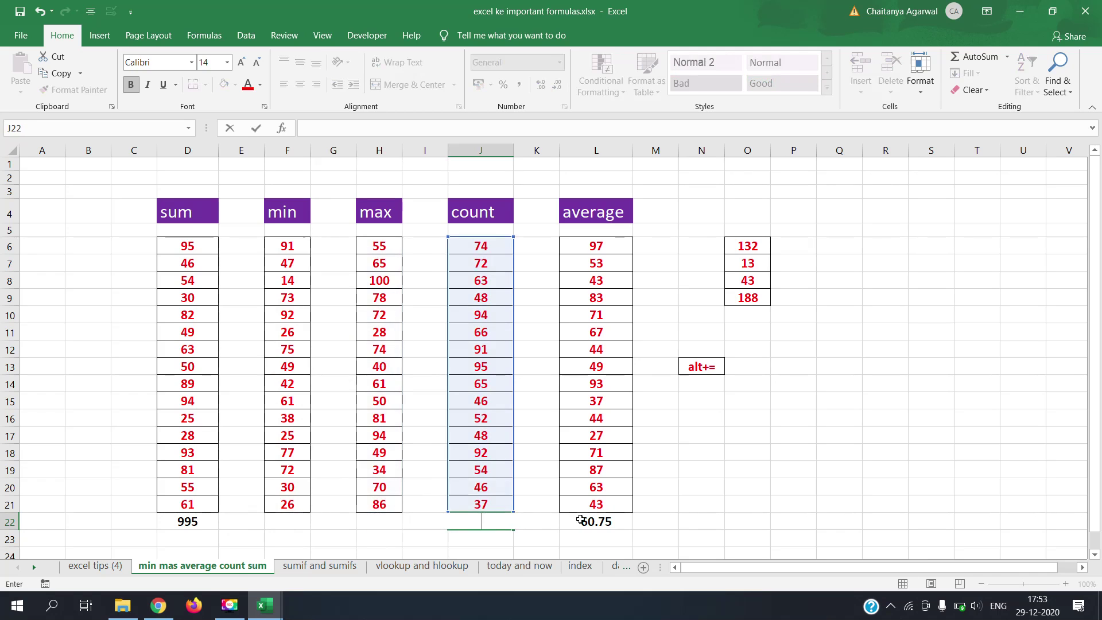
left_click(591, 521)
key("BackSpace")
left_click(692, 521)
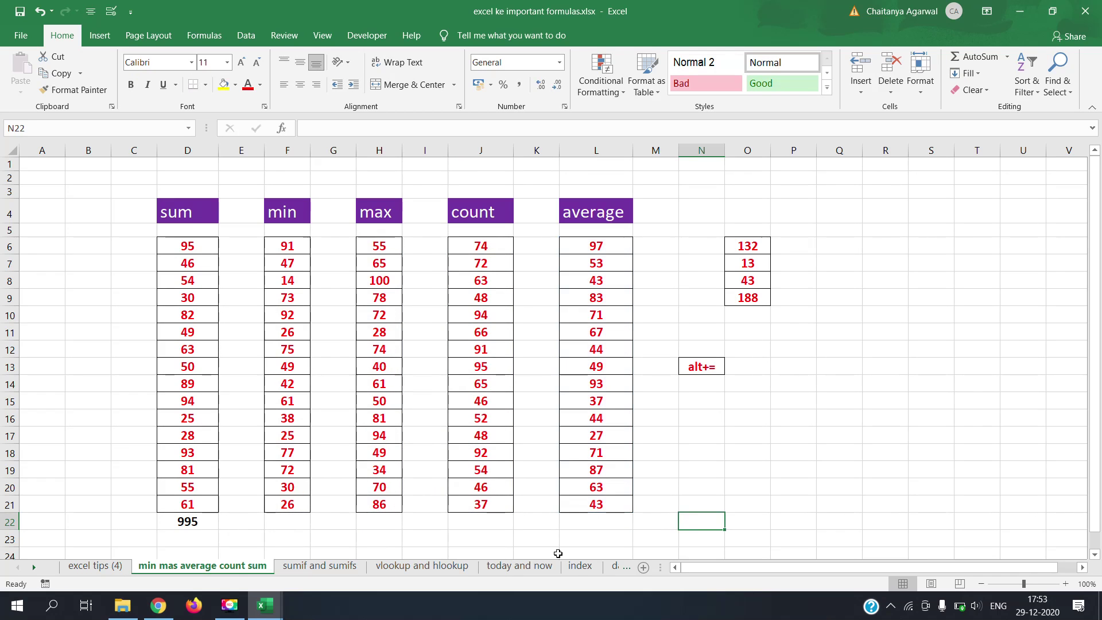
- Examine the functions that AutoSum offers for the empty cell F22, beneath the min column
left_click(299, 524)
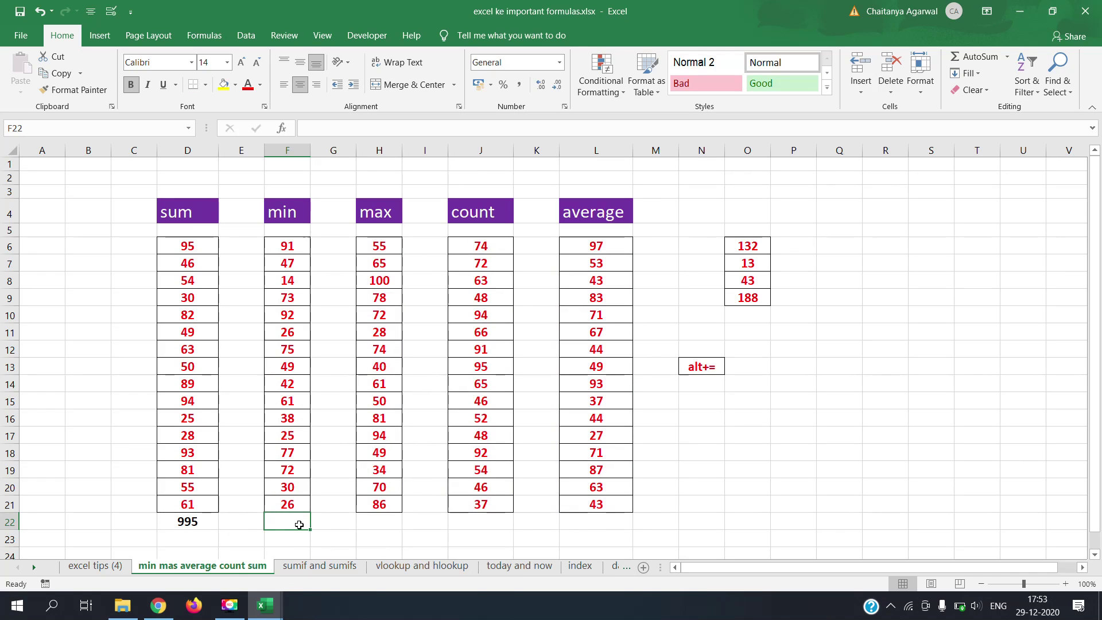
left_click(1007, 57)
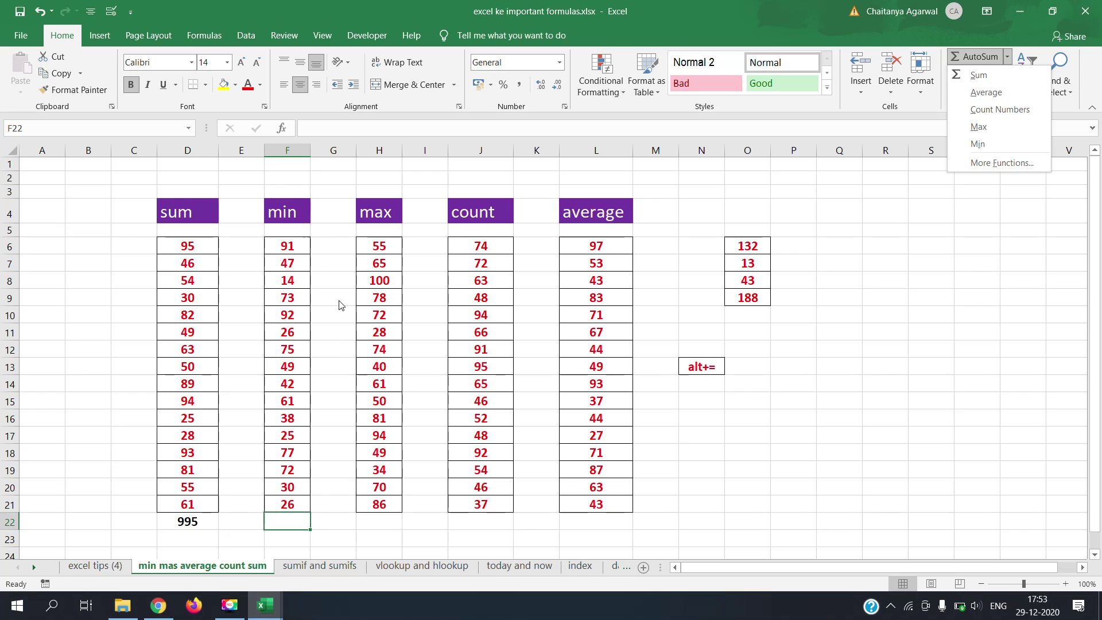
left_click(325, 525)
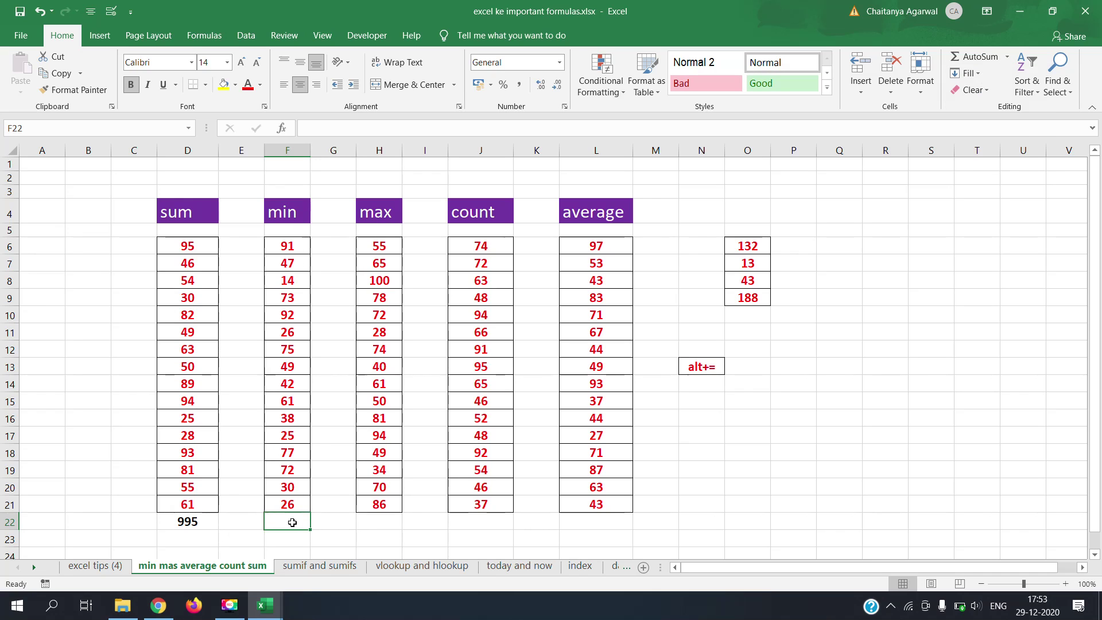
- Use AutoSum's Min function in cell F22 to find the minimum of F6:F21, then check the formula
left_click(1008, 58)
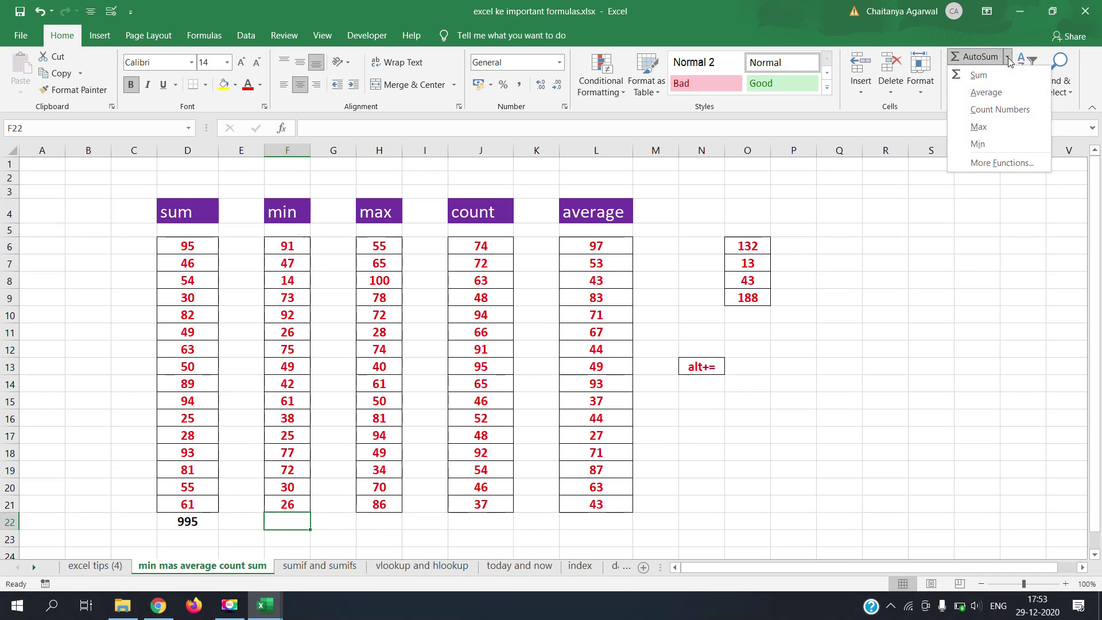
left_click(993, 143)
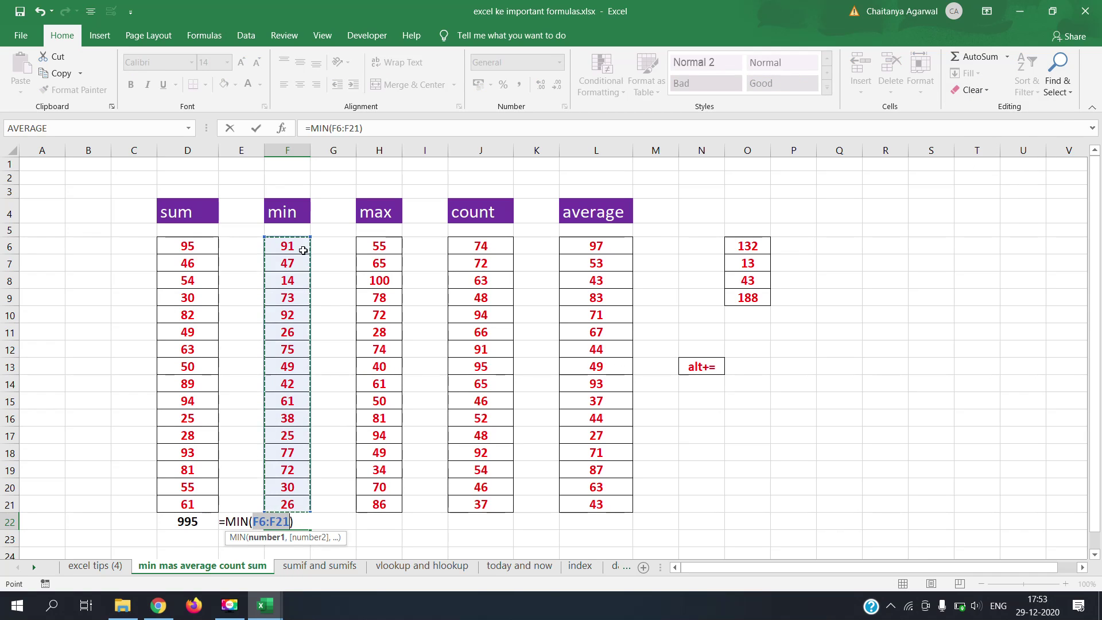
key("Return")
left_click(298, 517)
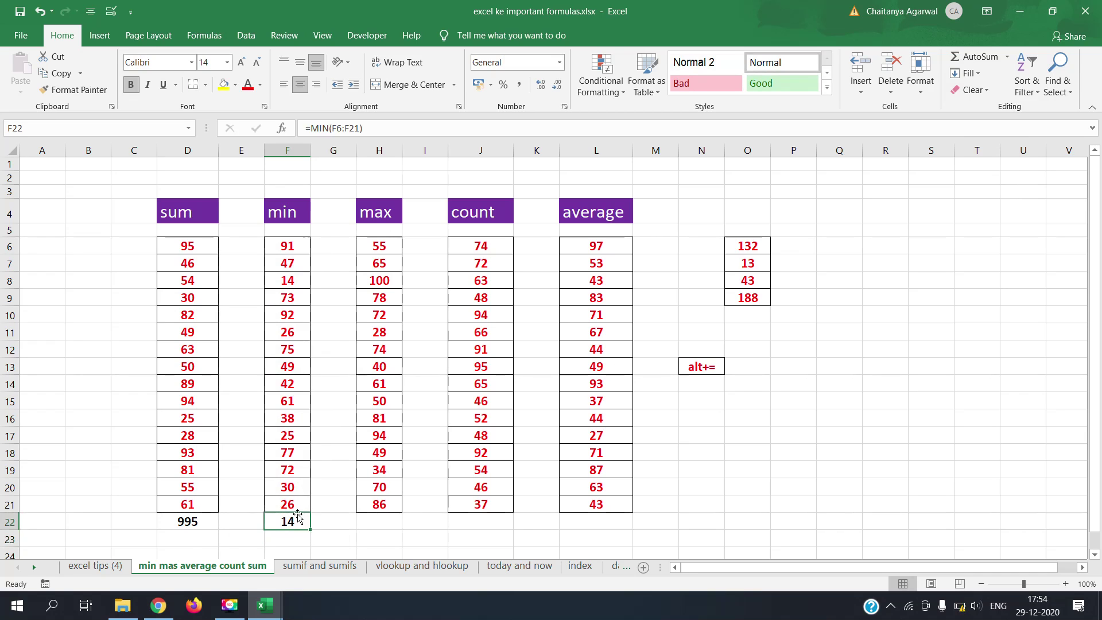
- Use AutoSum's Max function in cell H22 to find the maximum of H6:H21
left_click(384, 250)
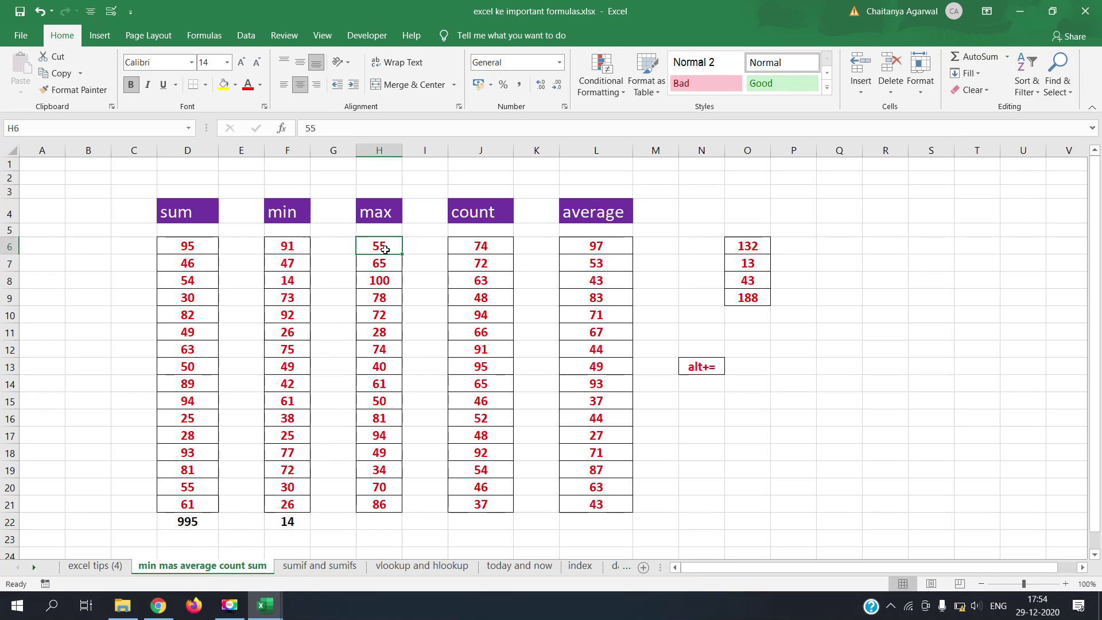
left_click(373, 525)
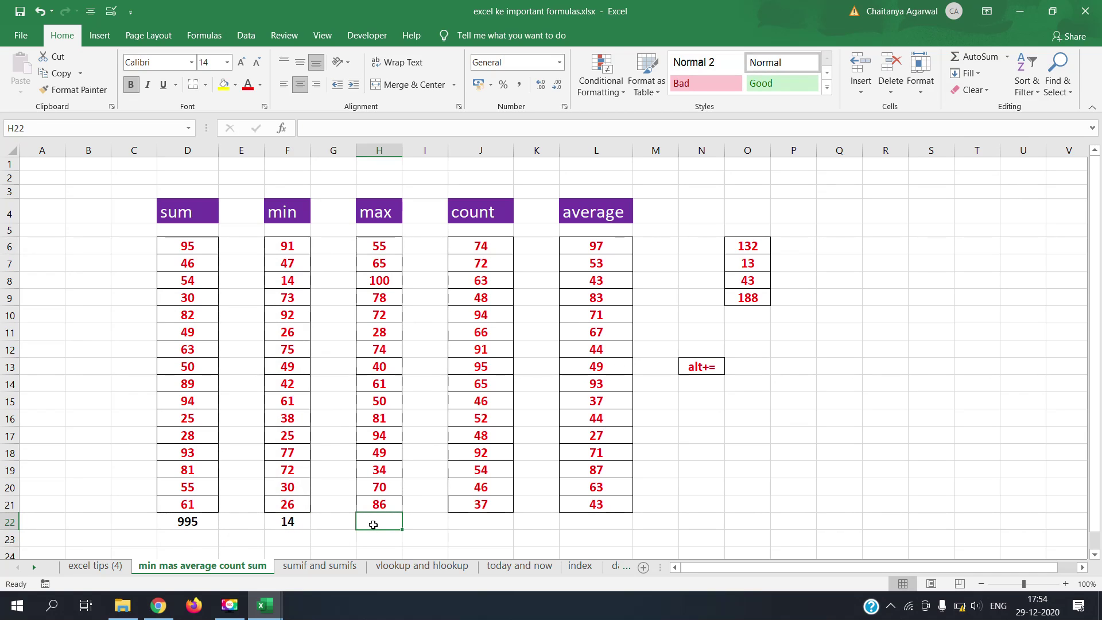
left_click(1007, 57)
left_click(991, 134)
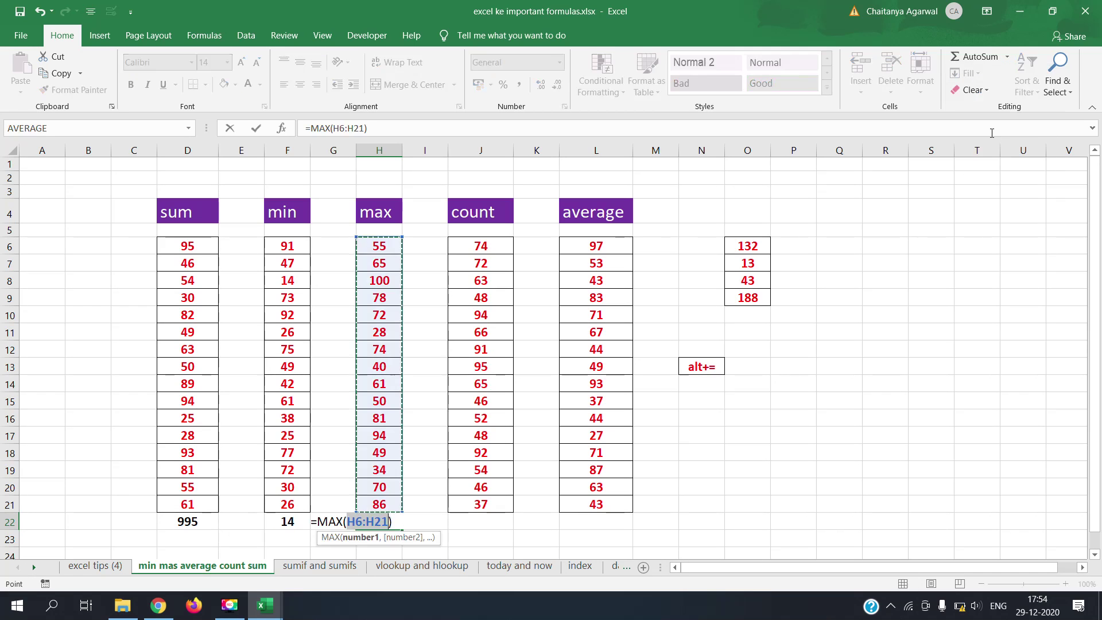
key("Return")
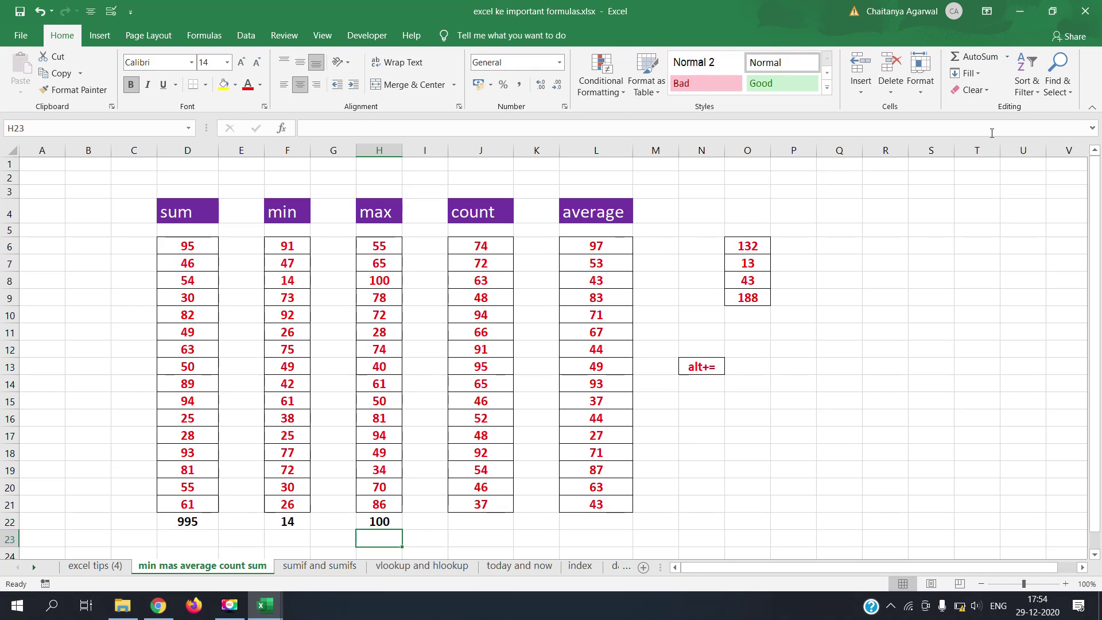
- Use AutoSum's Count Numbers function in cell J22 to count the numbers in J6:J21
left_click(501, 514)
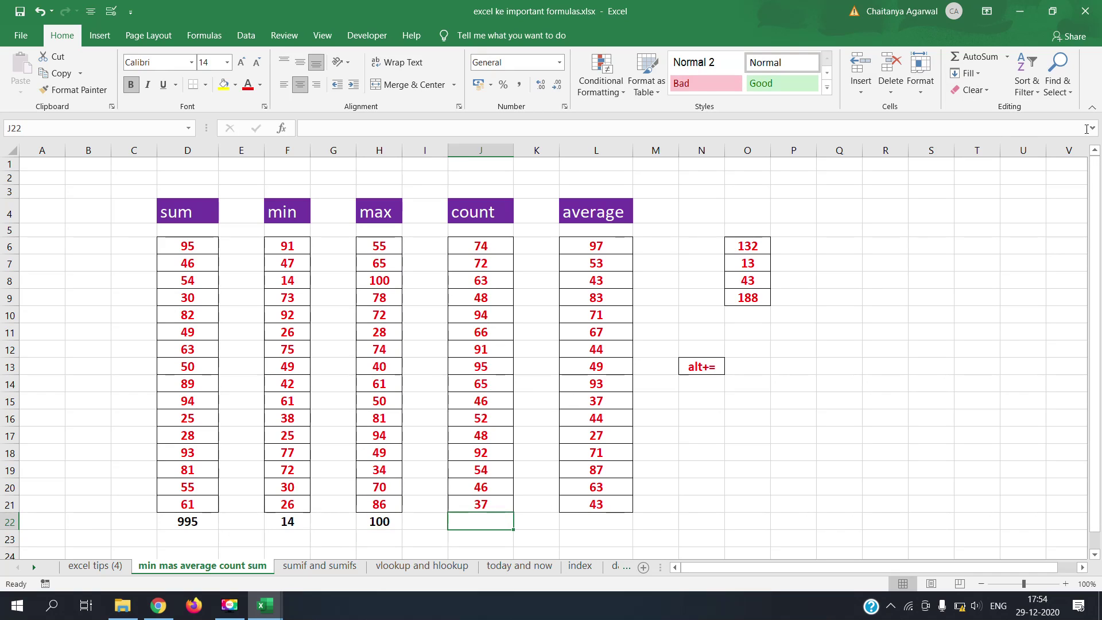
left_click(1009, 61)
left_click(1011, 115)
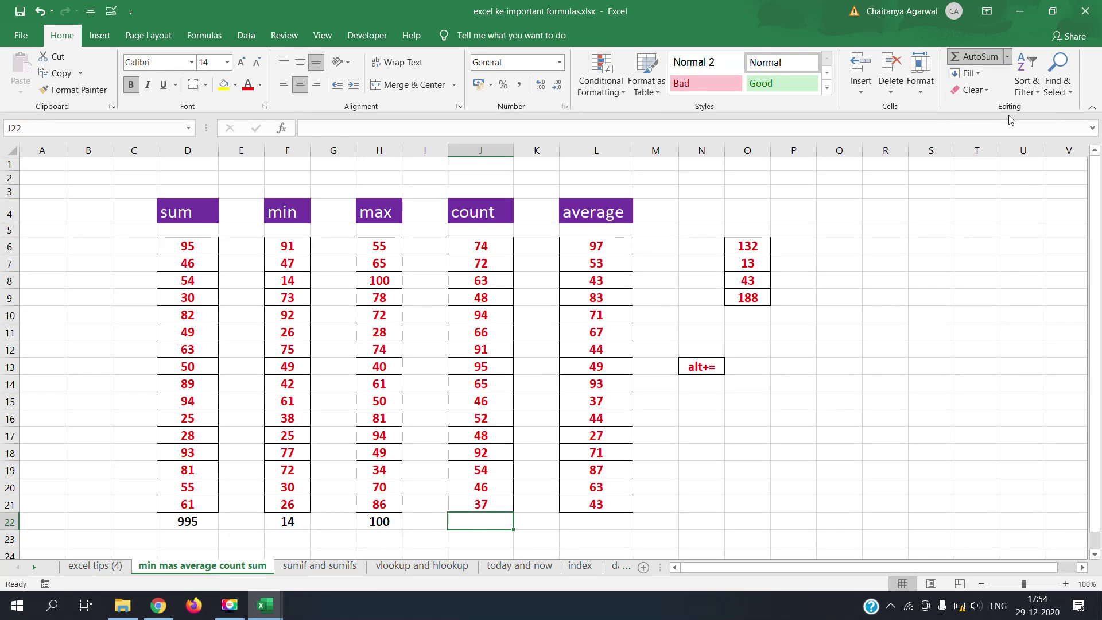
key("Return")
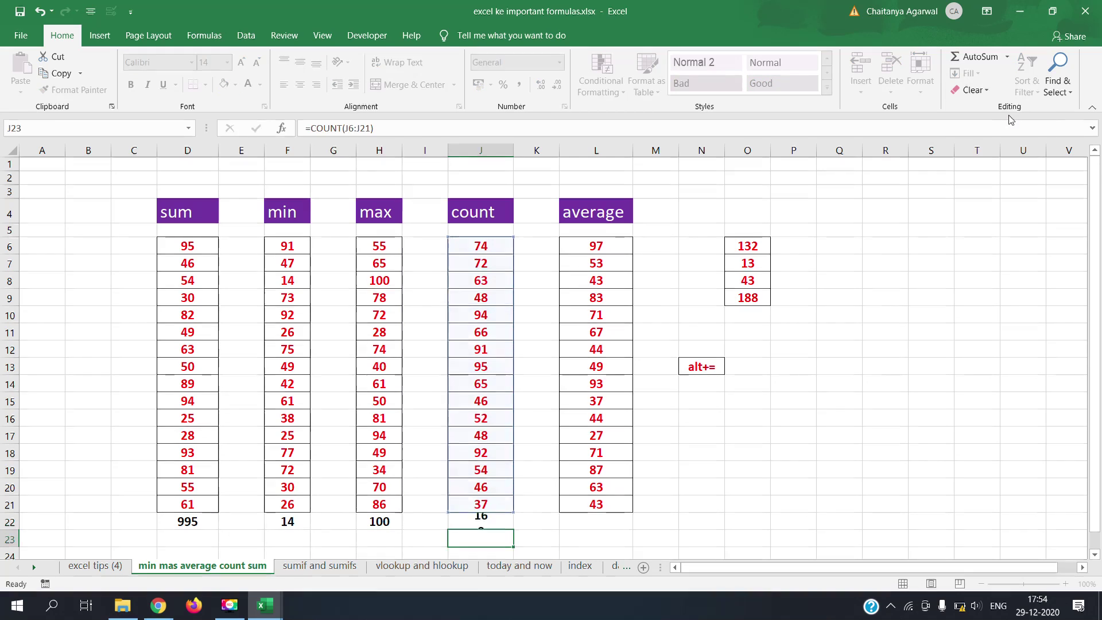
- Use AutoSum's Average function in cell L22, reselecting L6:L21 as the range to average
left_click(624, 521)
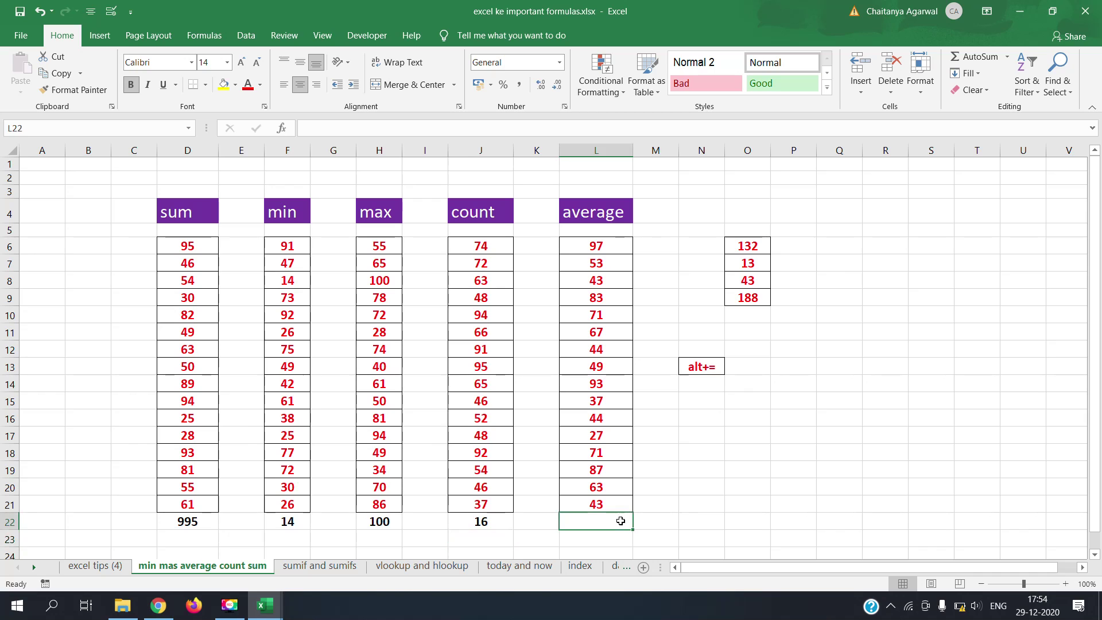
left_click(1007, 56)
left_click(984, 95)
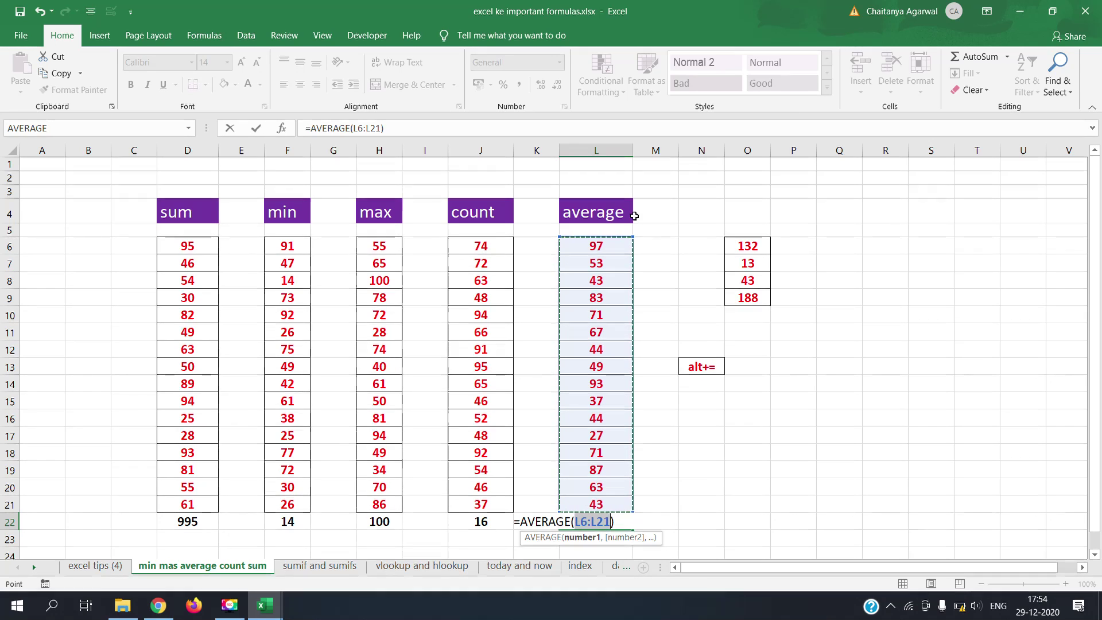
left_click_drag(613, 248, 621, 426)
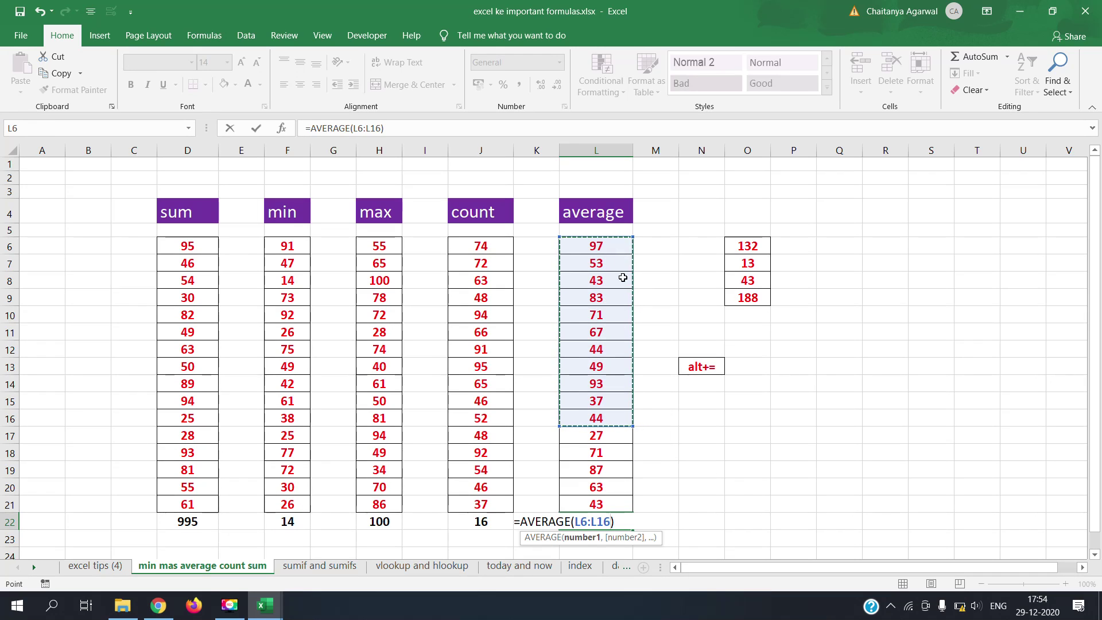
left_click_drag(614, 243, 613, 417)
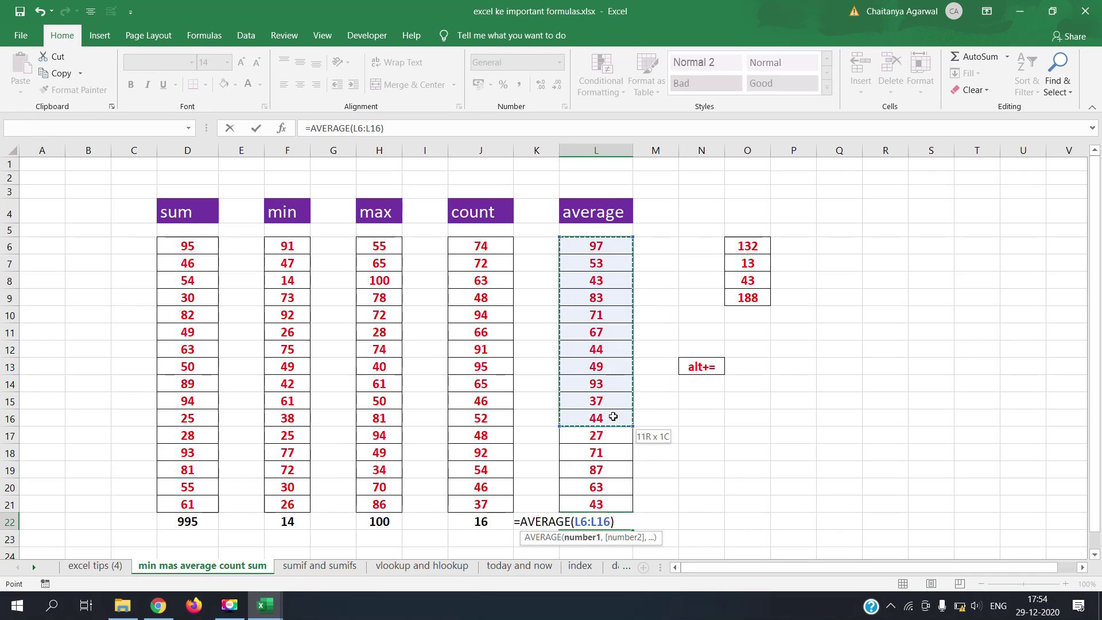
left_click_drag(563, 244, 581, 498)
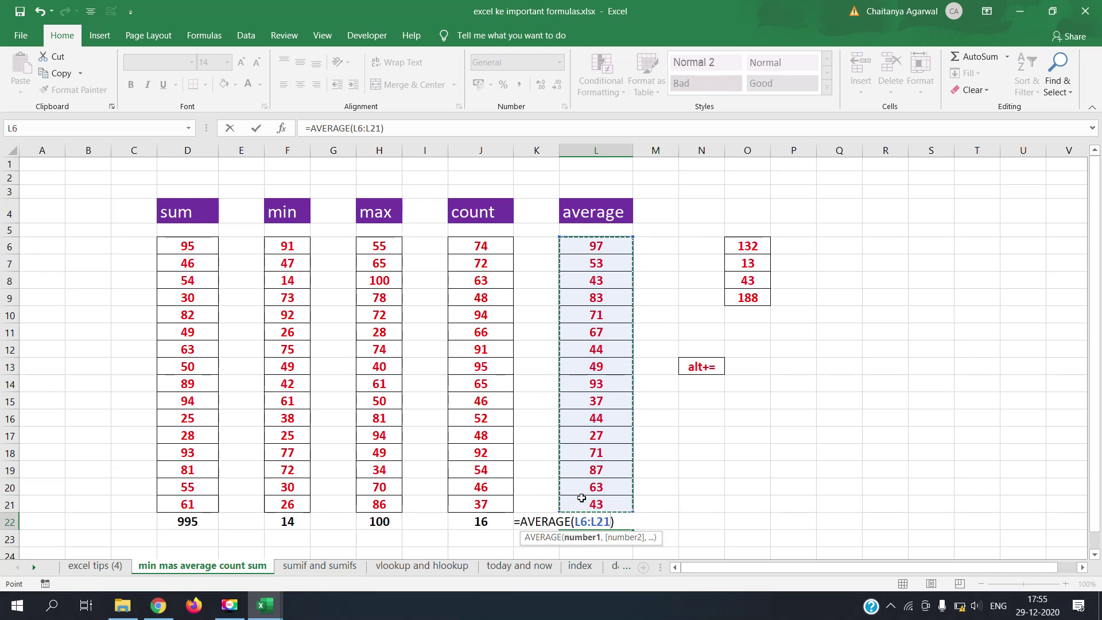
left_click_drag(627, 248, 576, 508)
key("Return")
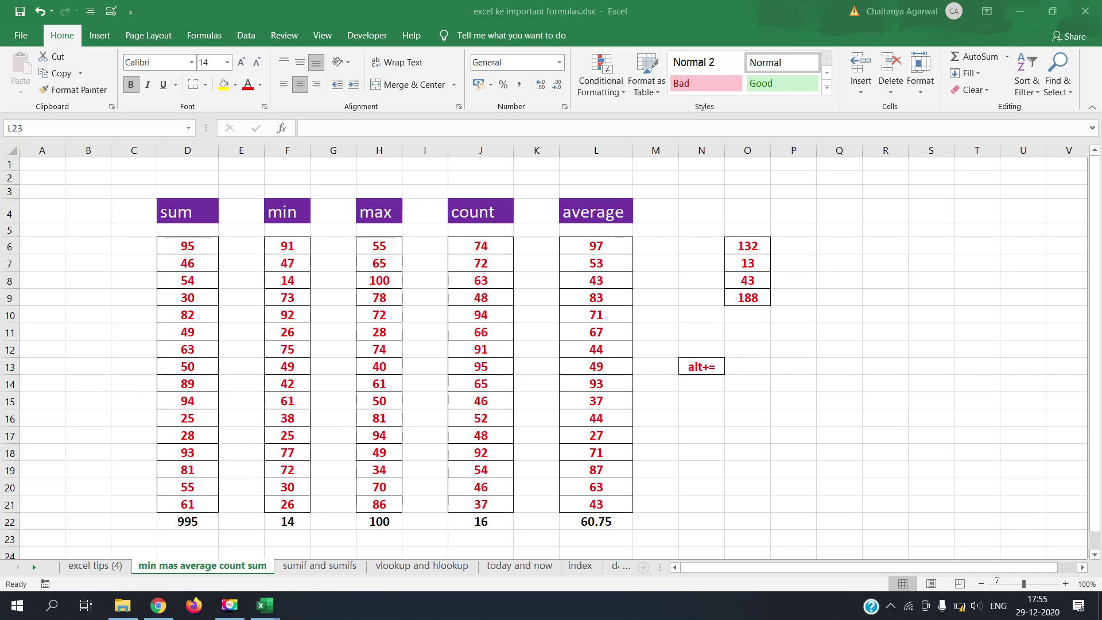
key("super+l")
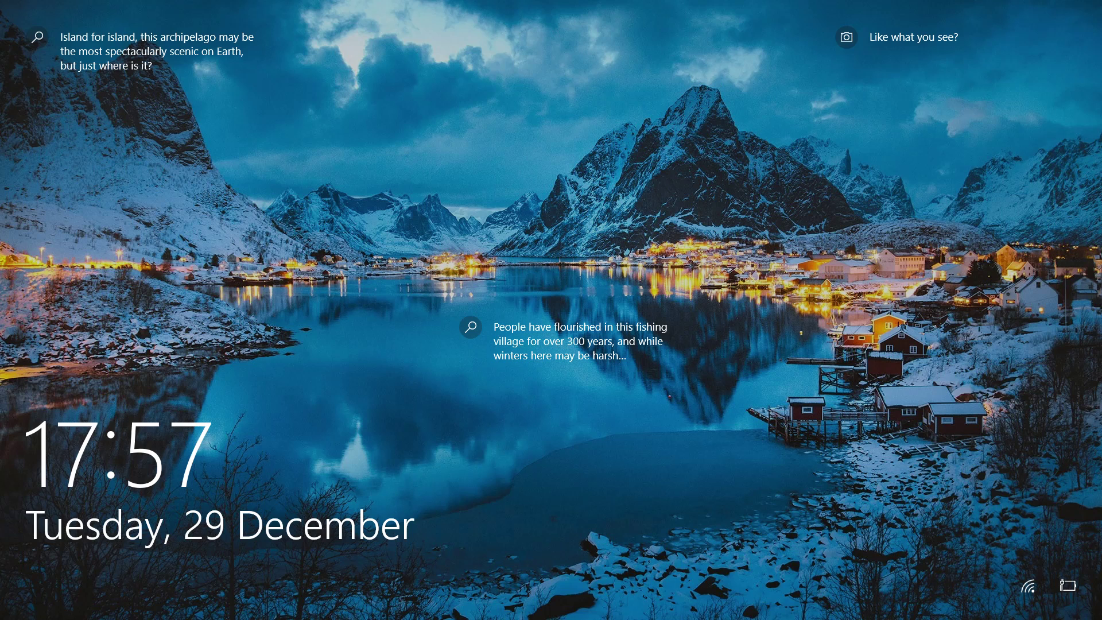
key("Return")
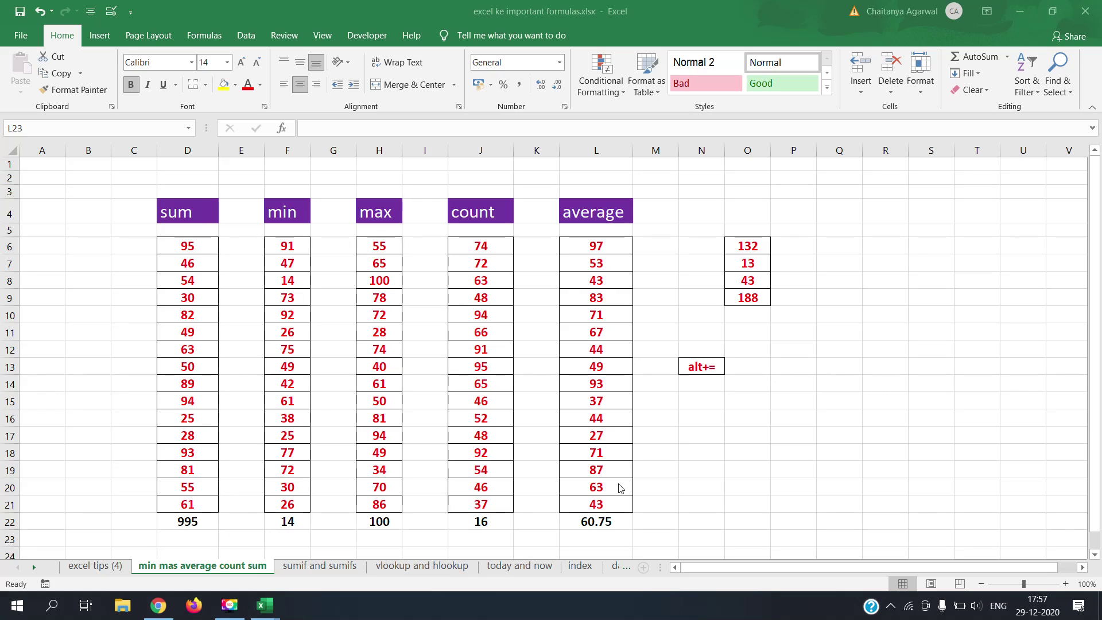
- On the "sumif and sumifs" sheet, merge and center cells C2:D2 above the first table and enter the heading sumif
left_click(316, 567)
left_click(317, 567)
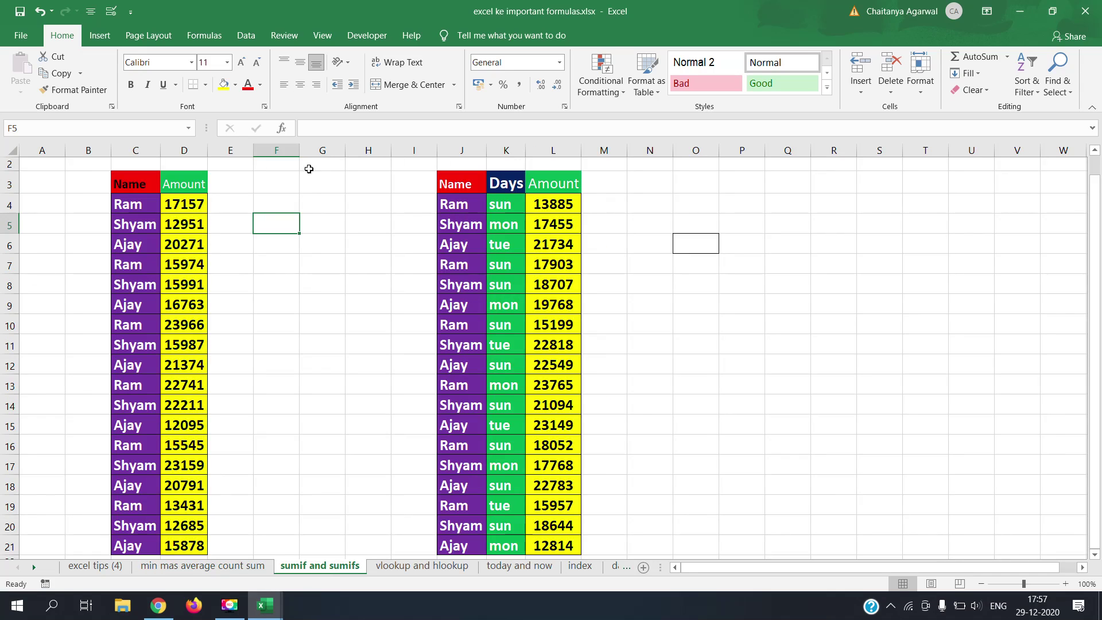
left_click(275, 183)
left_click(184, 165)
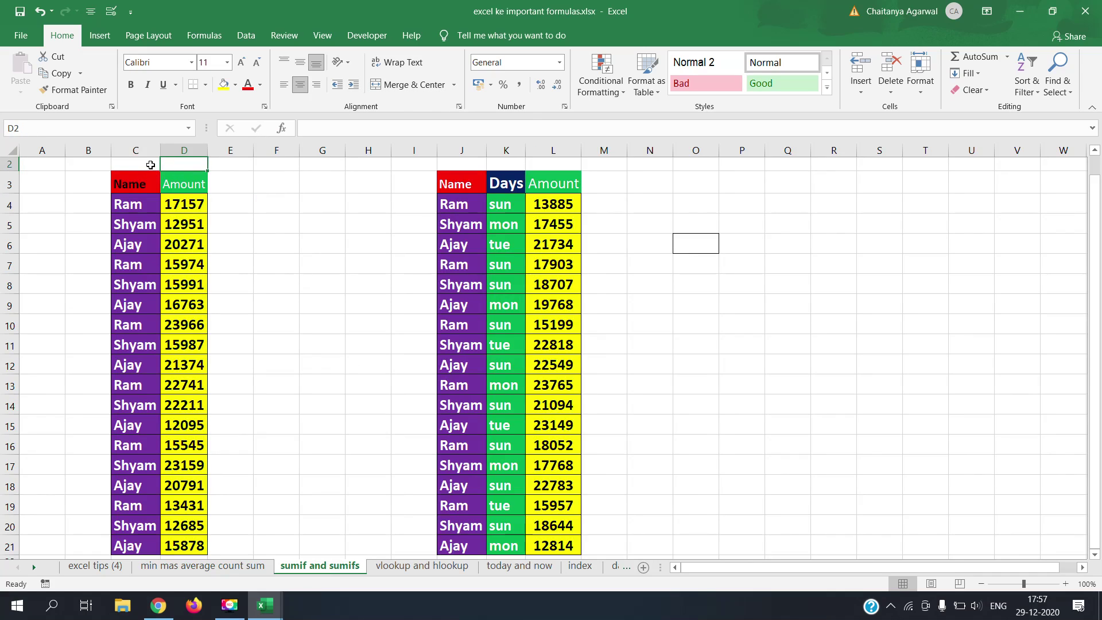
left_click_drag(135, 165, 184, 165)
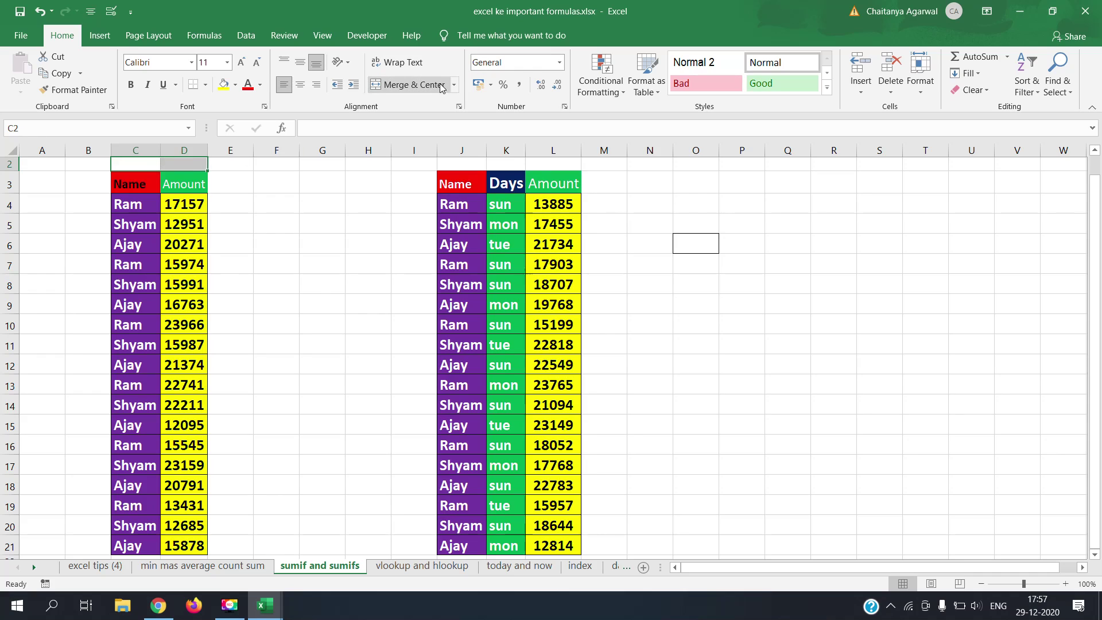
left_click(407, 84)
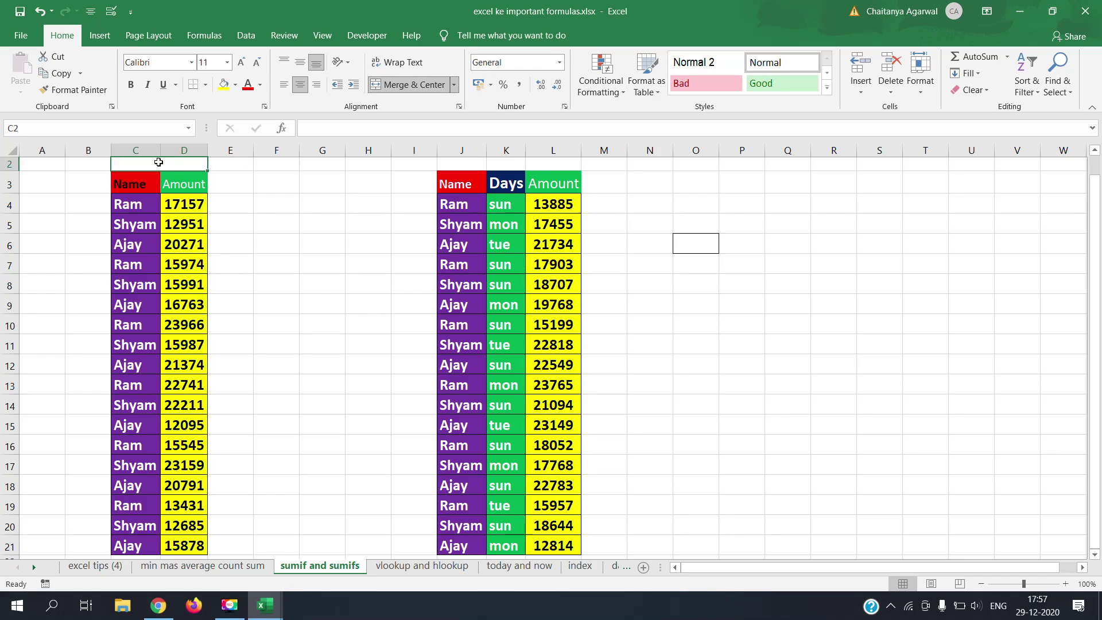
type("sumif")
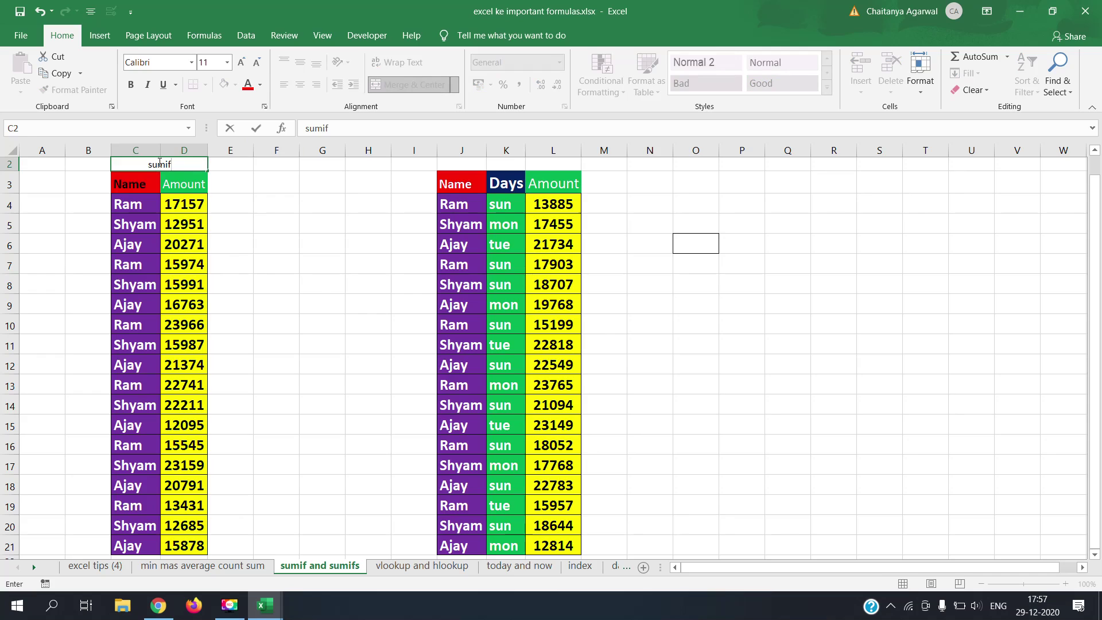
key("Return")
- Copy the formatting of the first amount cell, D4, onto the sumif heading in C2
left_click(196, 207)
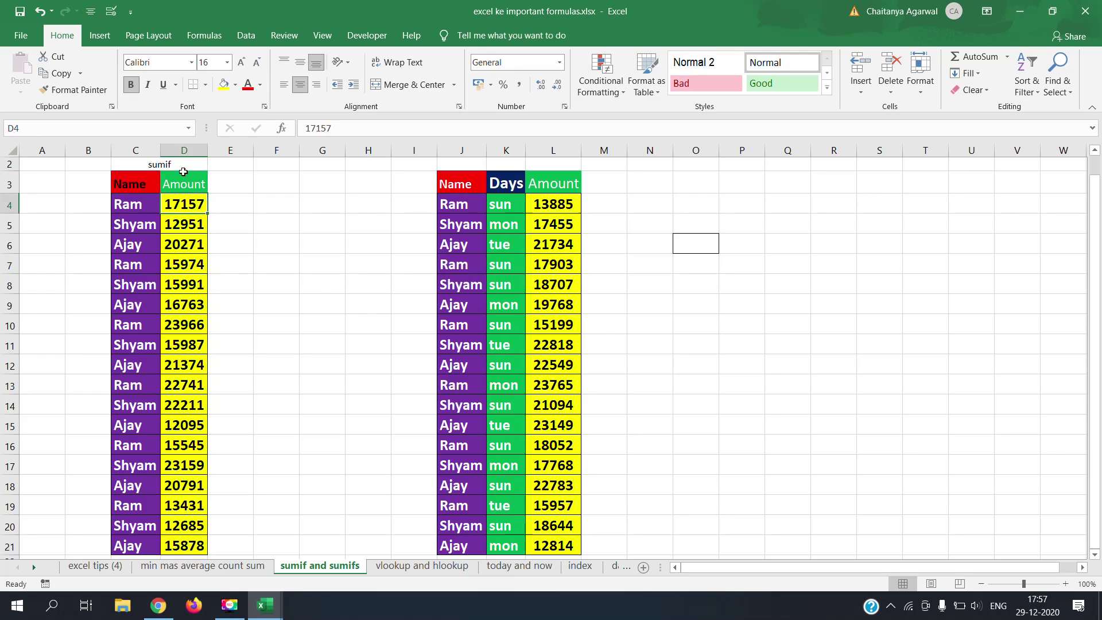
left_click(159, 163)
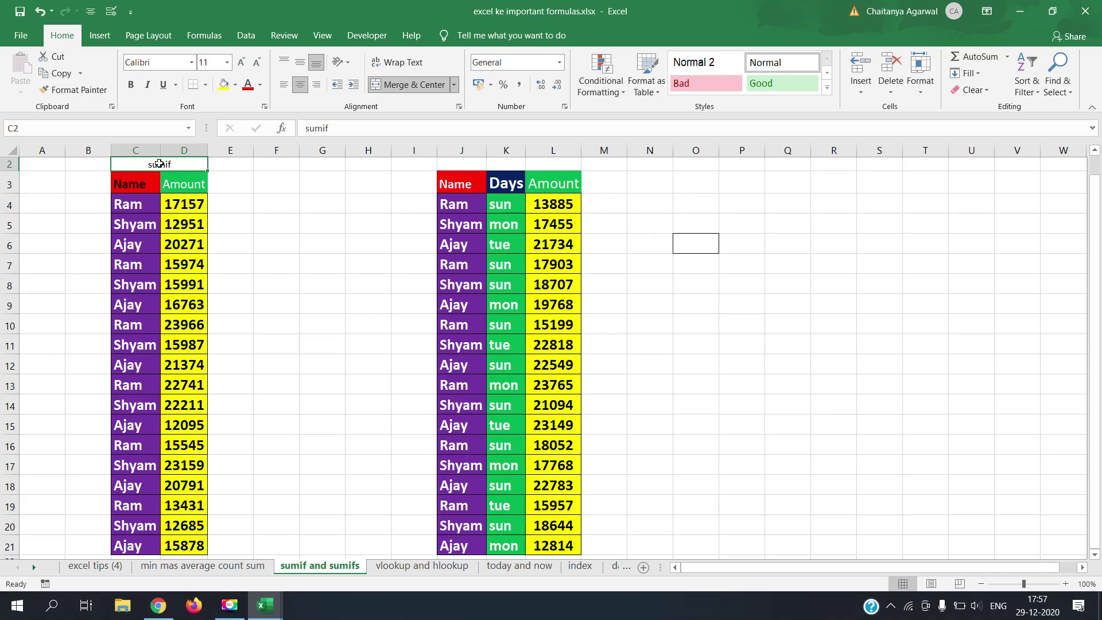
left_click(187, 206)
left_click(75, 90)
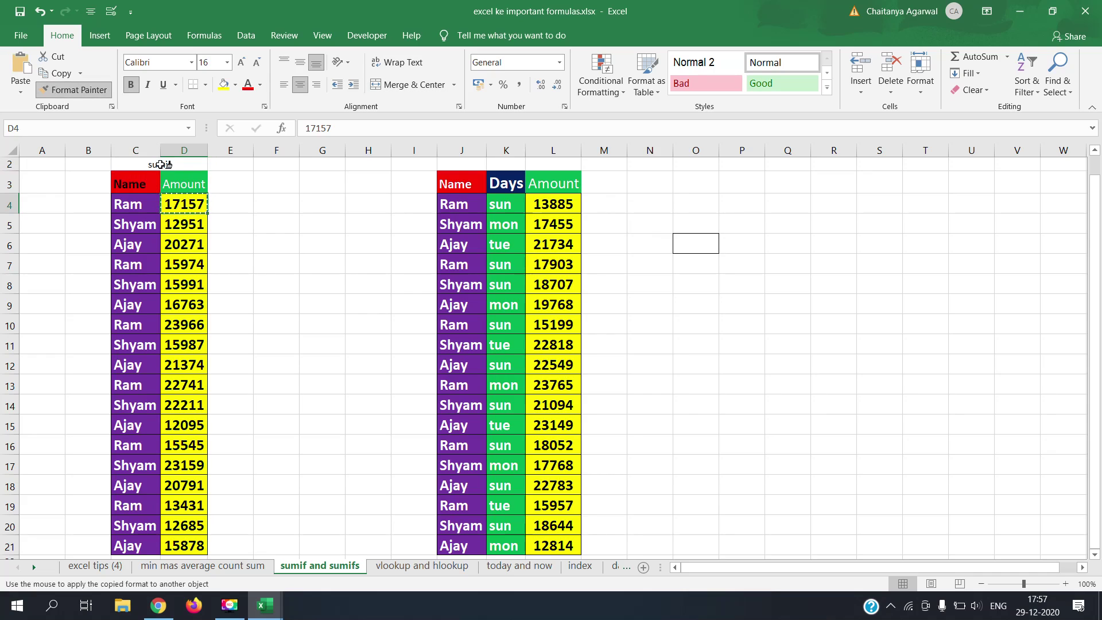
left_click(159, 164)
- Merge and center cells J2:L2 above the second table, and merge the sumif heading across C2:D2 again
left_click_drag(481, 165, 555, 163)
left_click(422, 82)
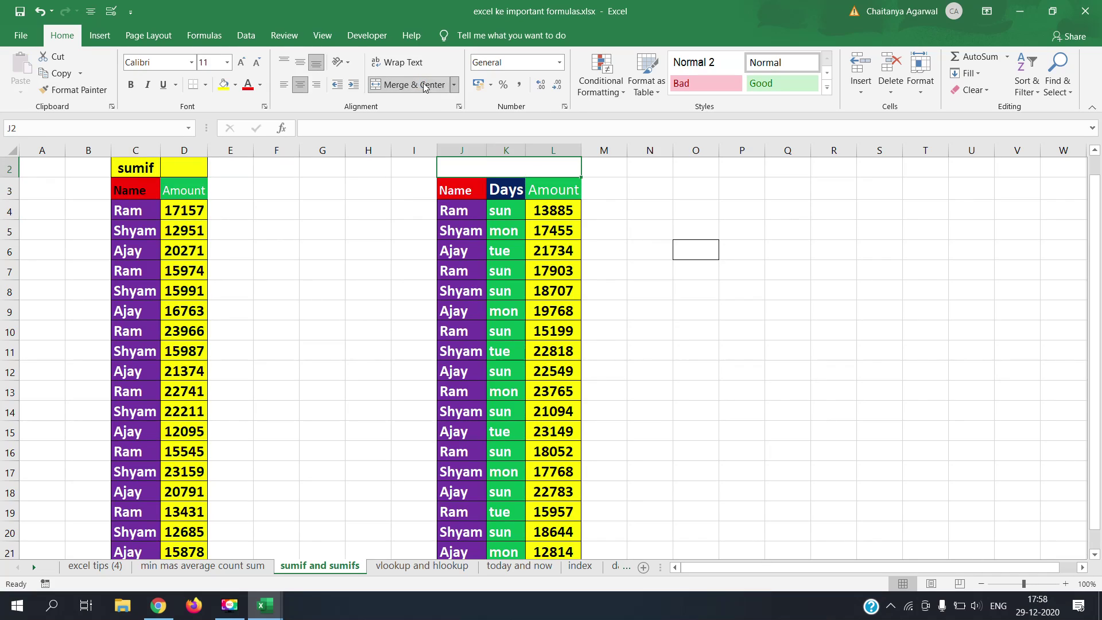
left_click(634, 171)
left_click(576, 166)
left_click_drag(156, 168, 187, 167)
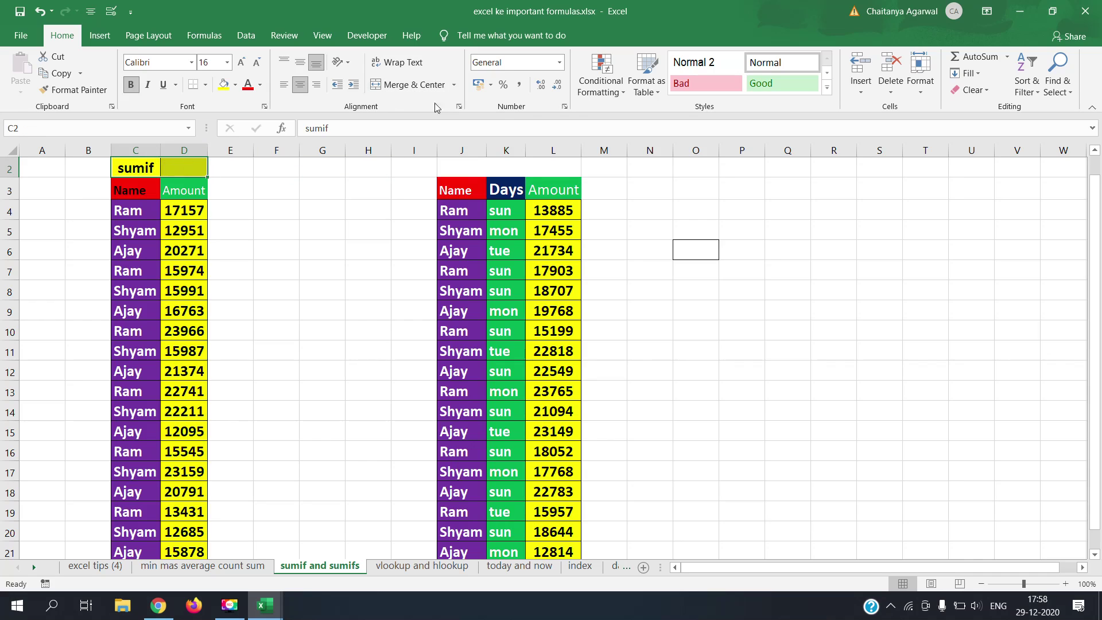
left_click(407, 84)
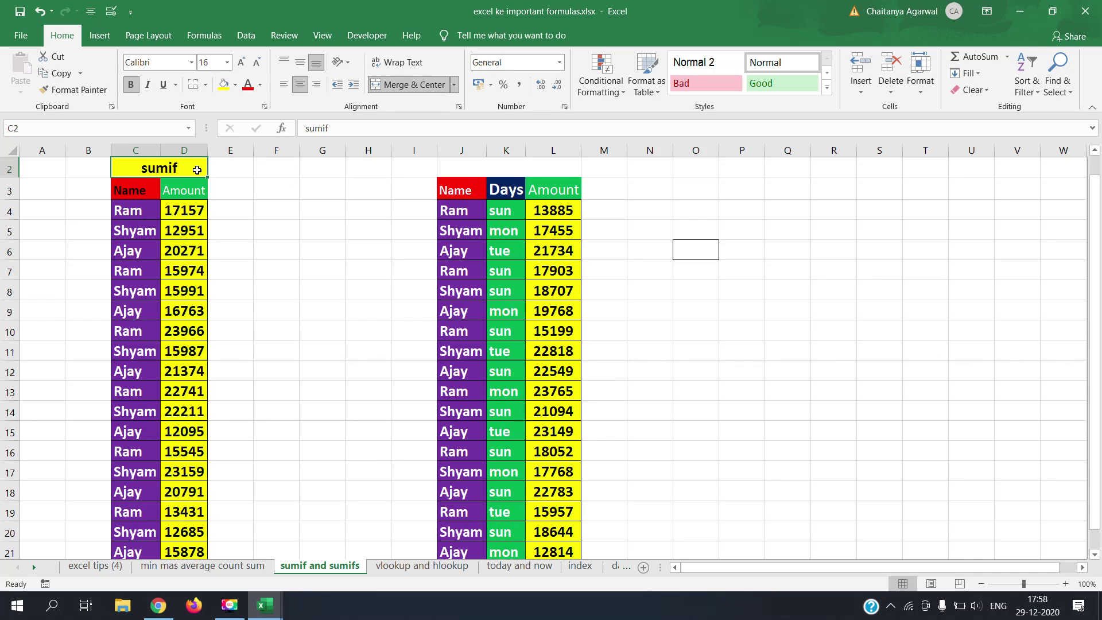
- Copy the sumif heading's formatting onto the heading cells above the second table and enter the heading sumifs
left_click(75, 90)
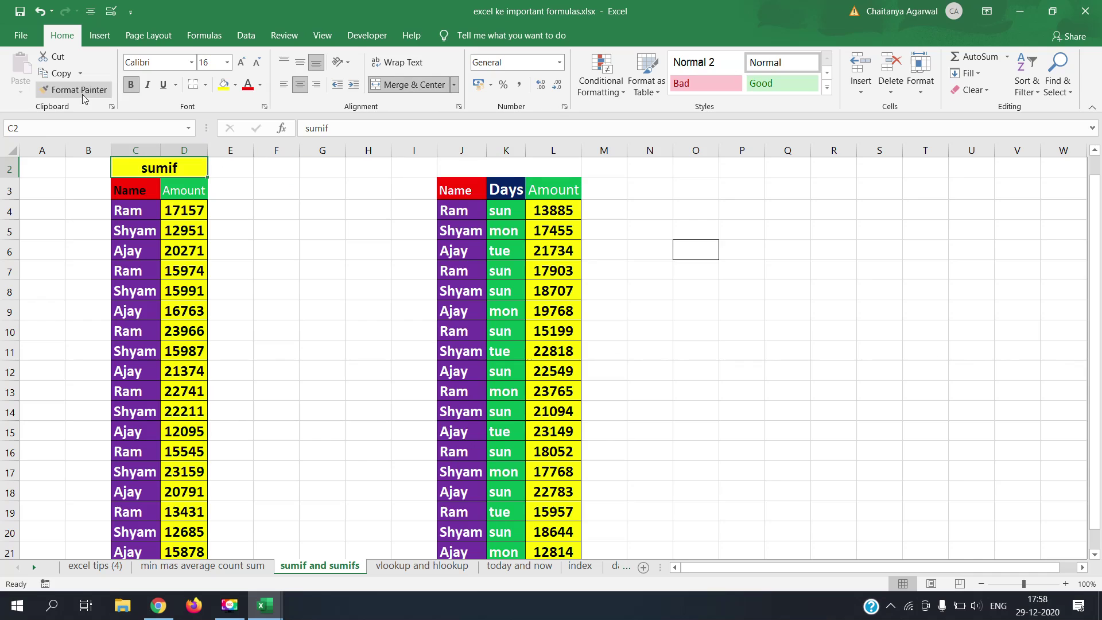
left_click(493, 168)
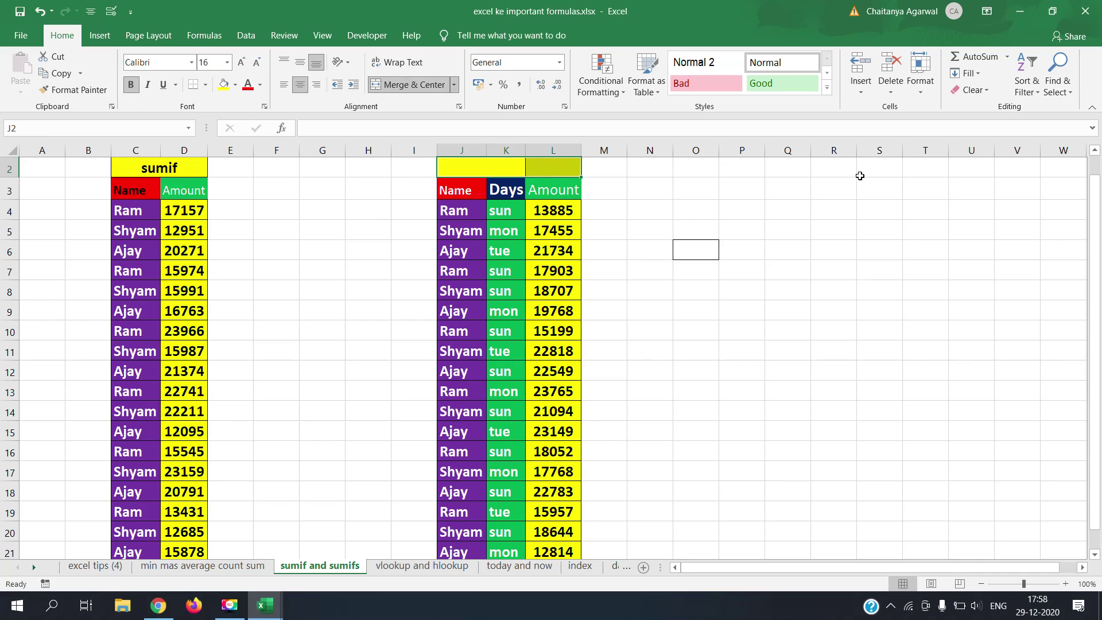
type("sumifs")
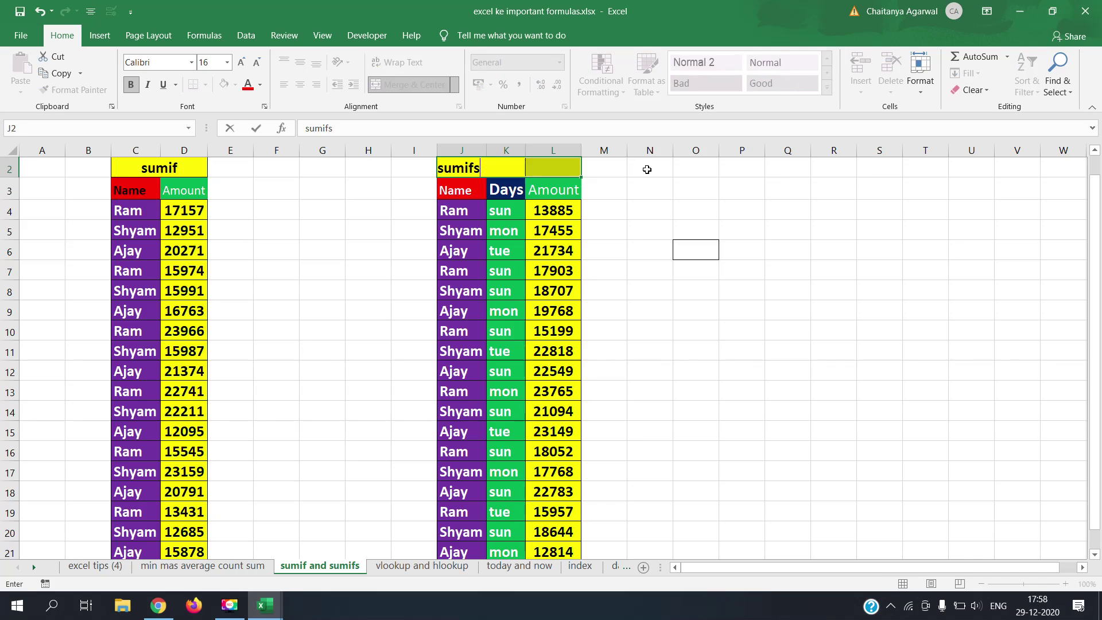
key("Return")
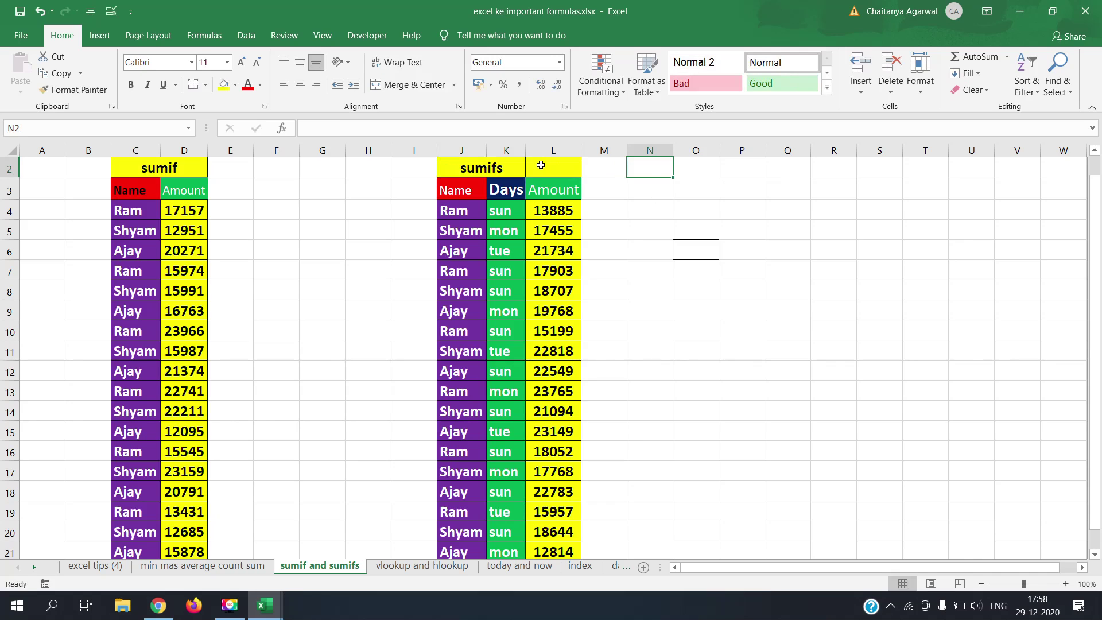
- Merge and center the sumifs heading across J2:L2 above the second table
left_click(523, 164)
left_click_drag(523, 165, 529, 164)
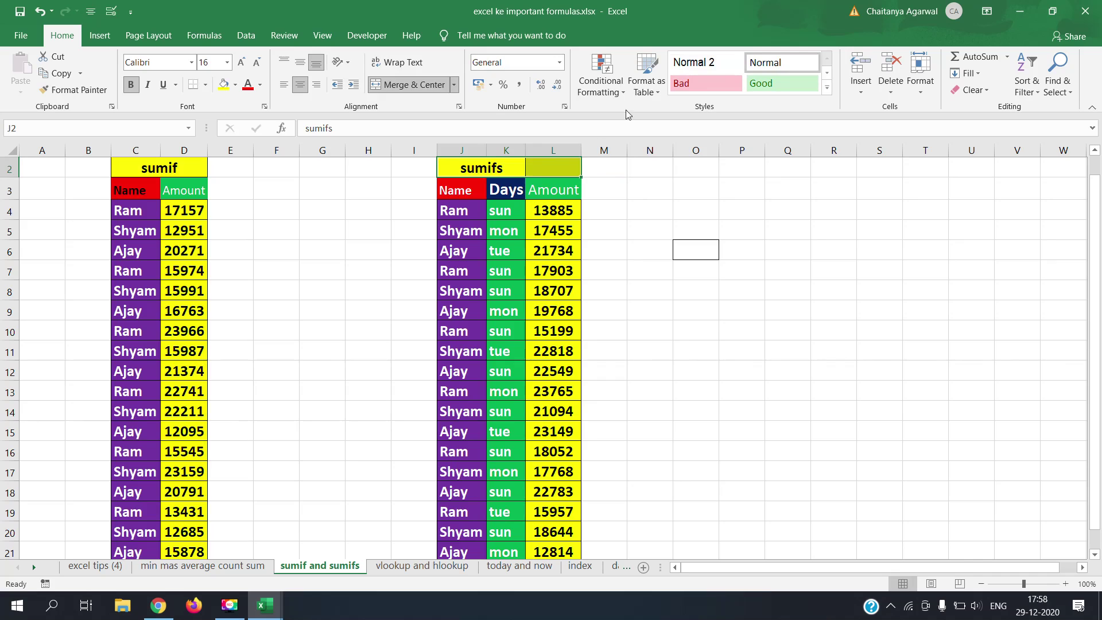
left_click(428, 84)
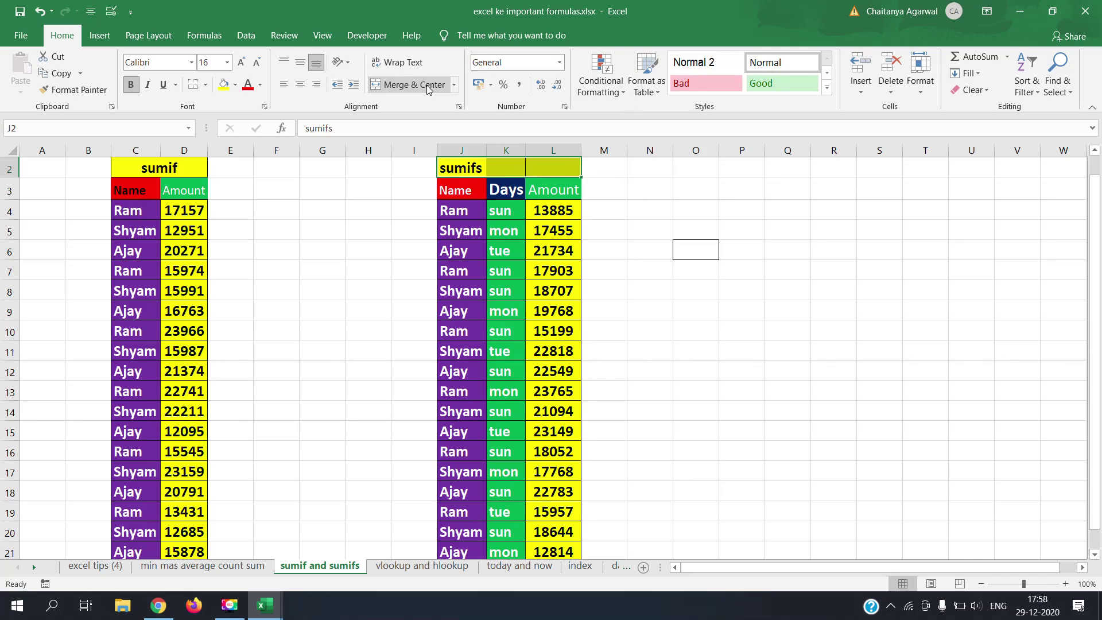
left_click(427, 86)
left_click(617, 169)
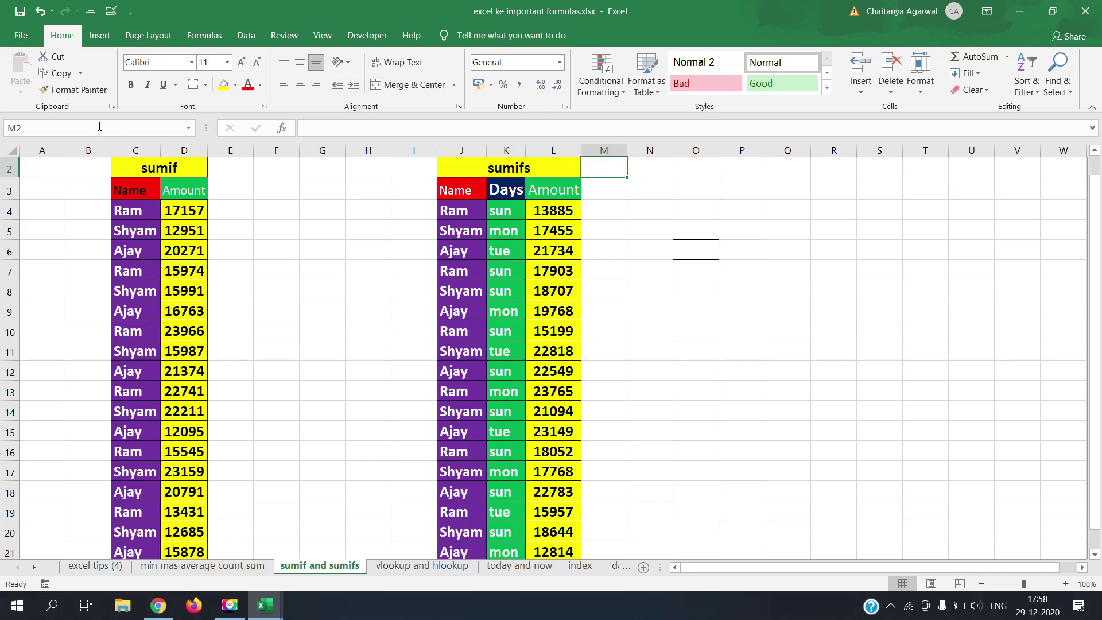
- Examine the repeating names in the Name column of the sumif table
left_click(135, 149)
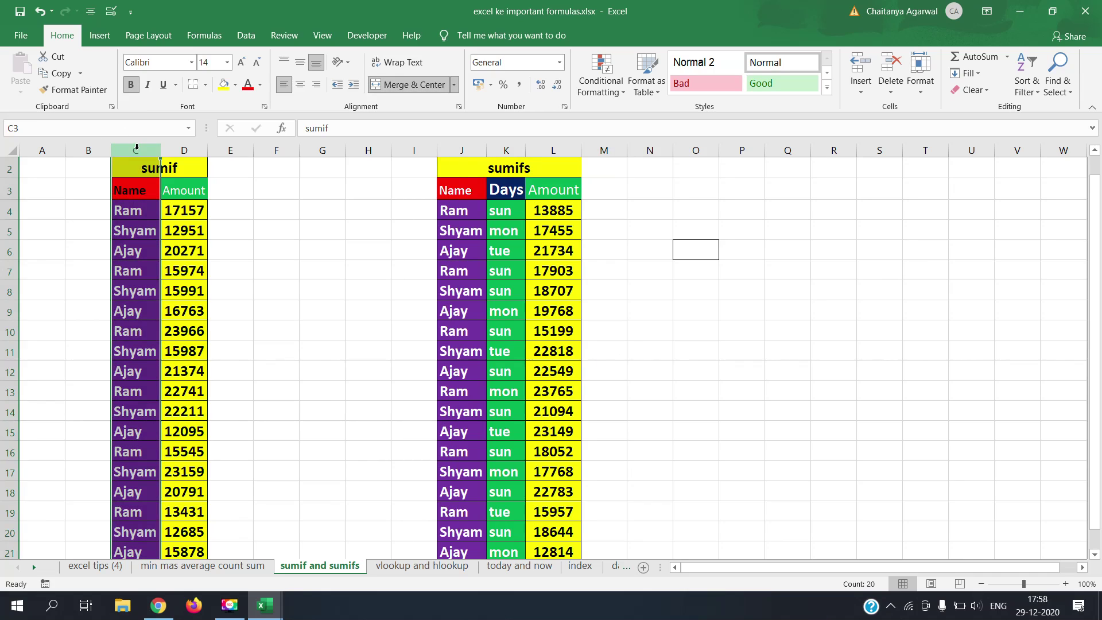
left_click(125, 210)
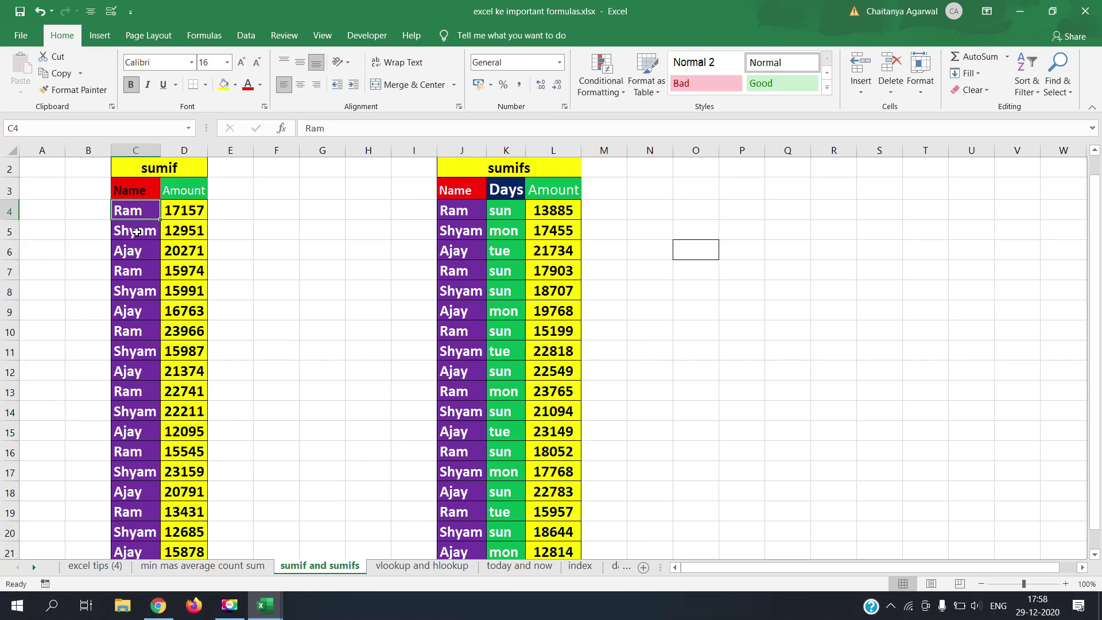
left_click(137, 232)
left_click(138, 248)
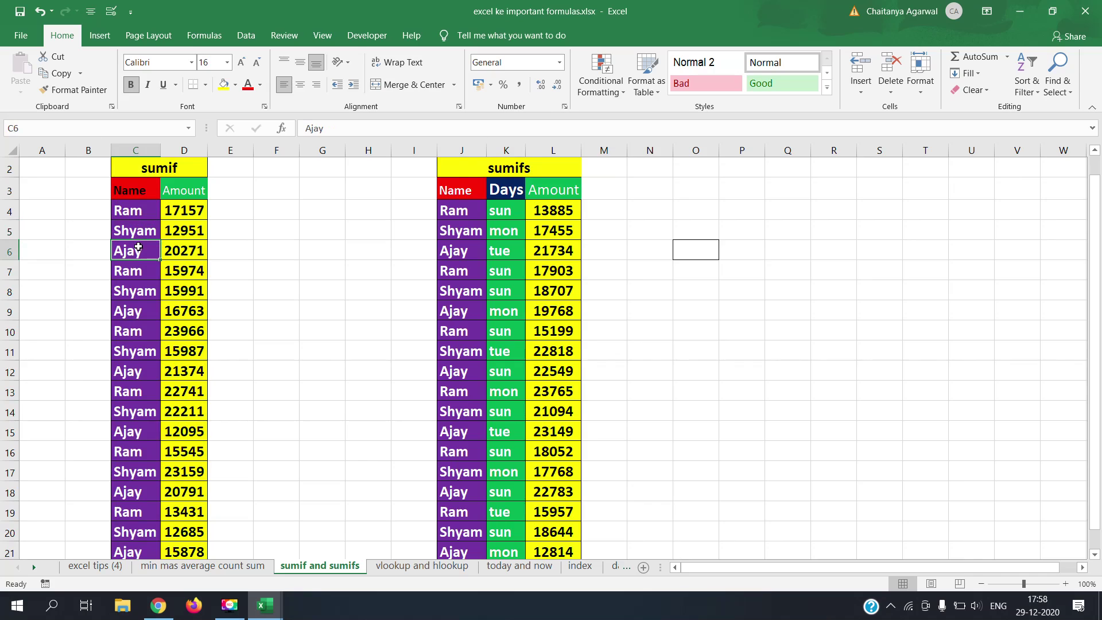
left_click(144, 215)
left_click(135, 235)
left_click(137, 249)
left_click_drag(139, 274, 146, 543)
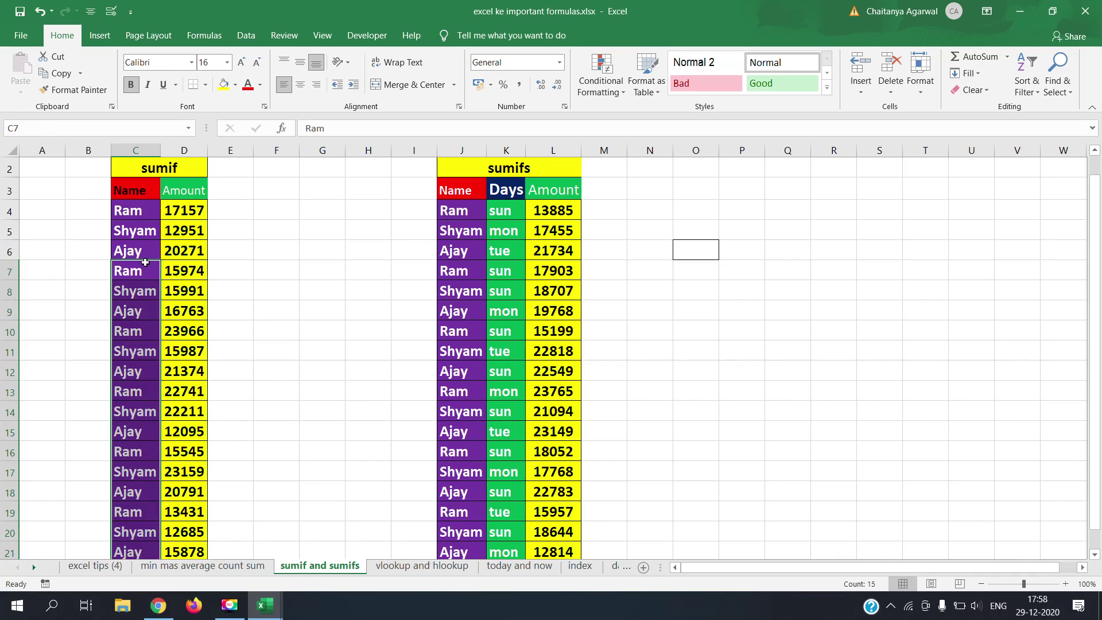
left_click_drag(141, 210, 141, 259)
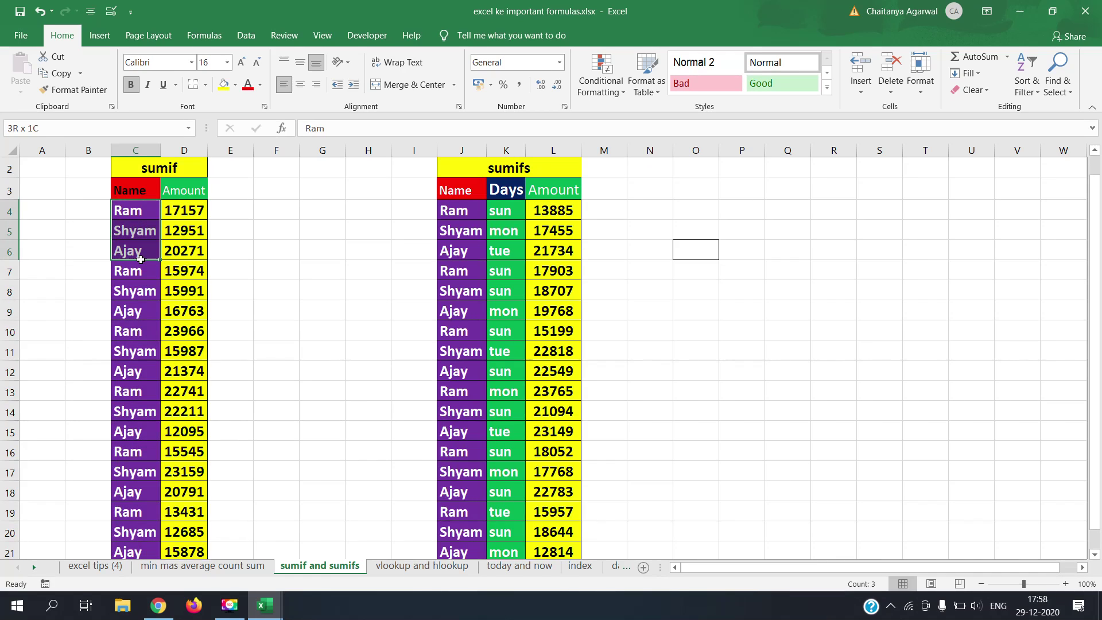
left_click_drag(141, 259, 140, 256)
left_click(231, 210)
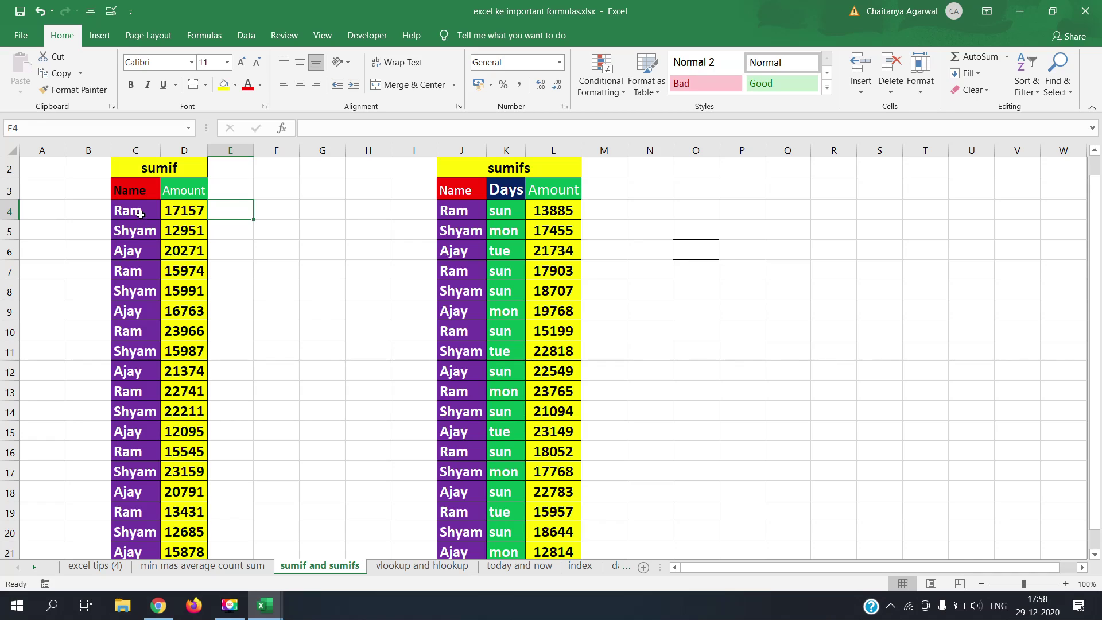
left_click_drag(142, 213, 141, 251)
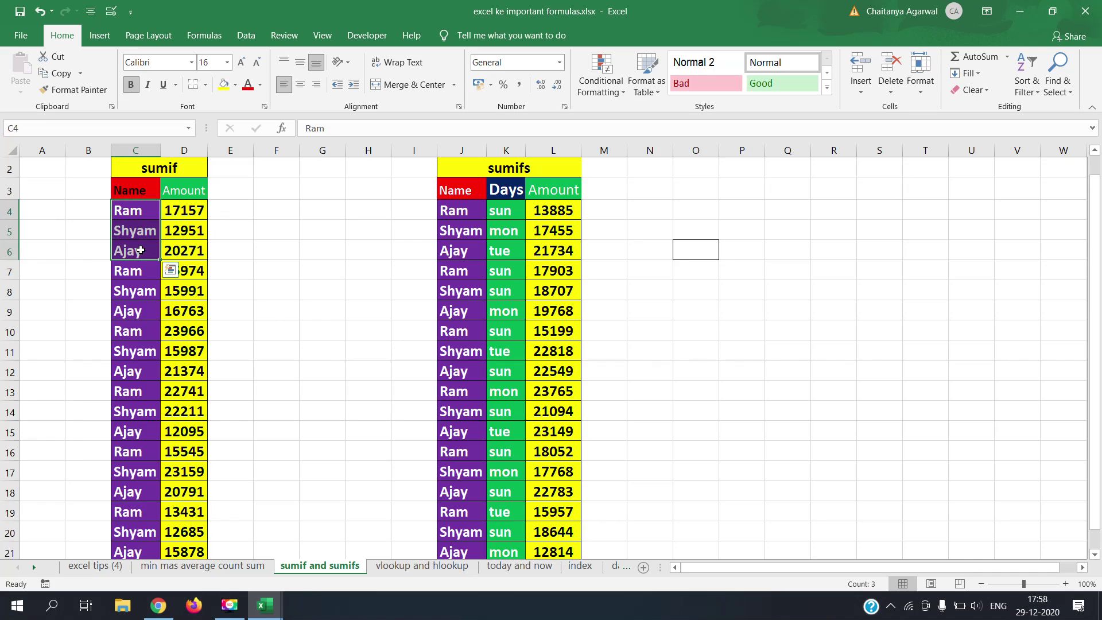
left_click(135, 216)
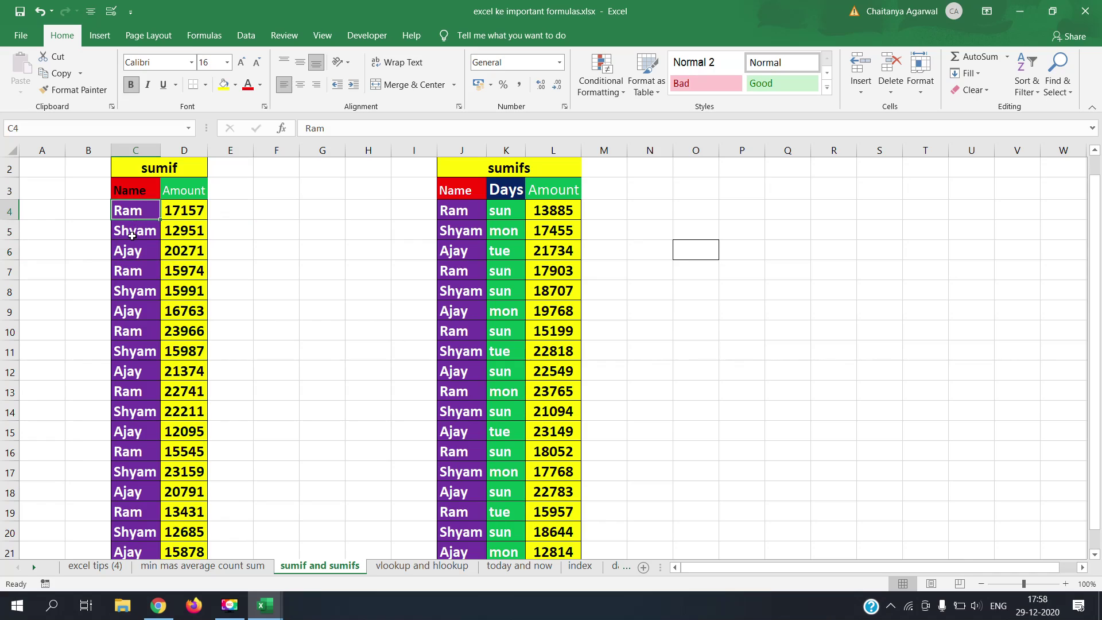
left_click(133, 232)
left_click(128, 250)
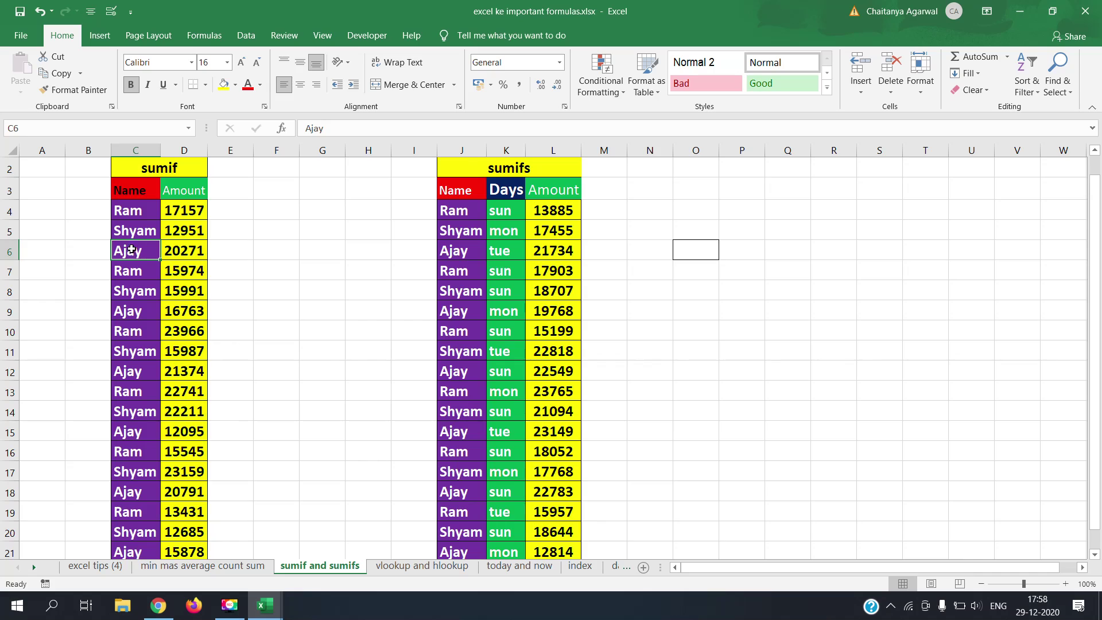
- Examine the amount beside each name in rows 4 to 9 of the sumif table
left_click(155, 212)
left_click(175, 212)
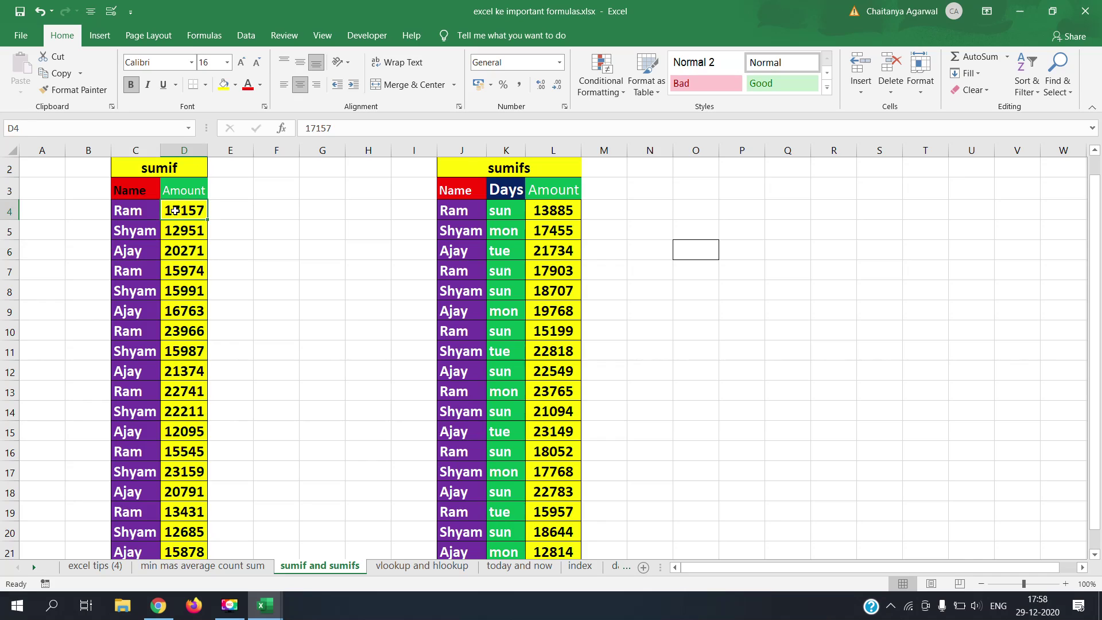
left_click(177, 232)
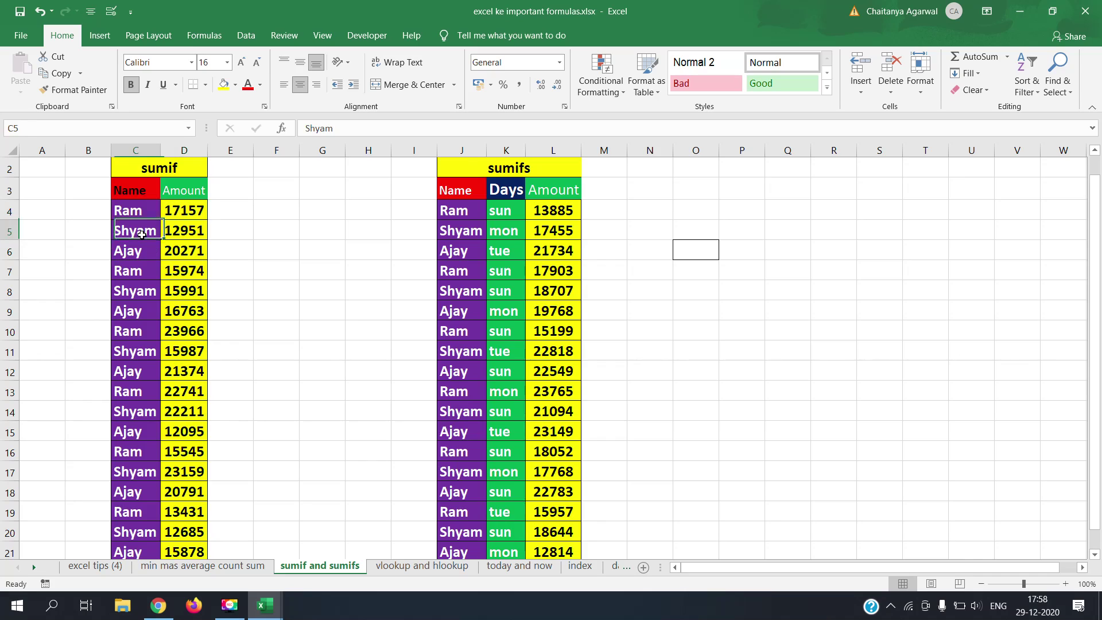
left_click(154, 248)
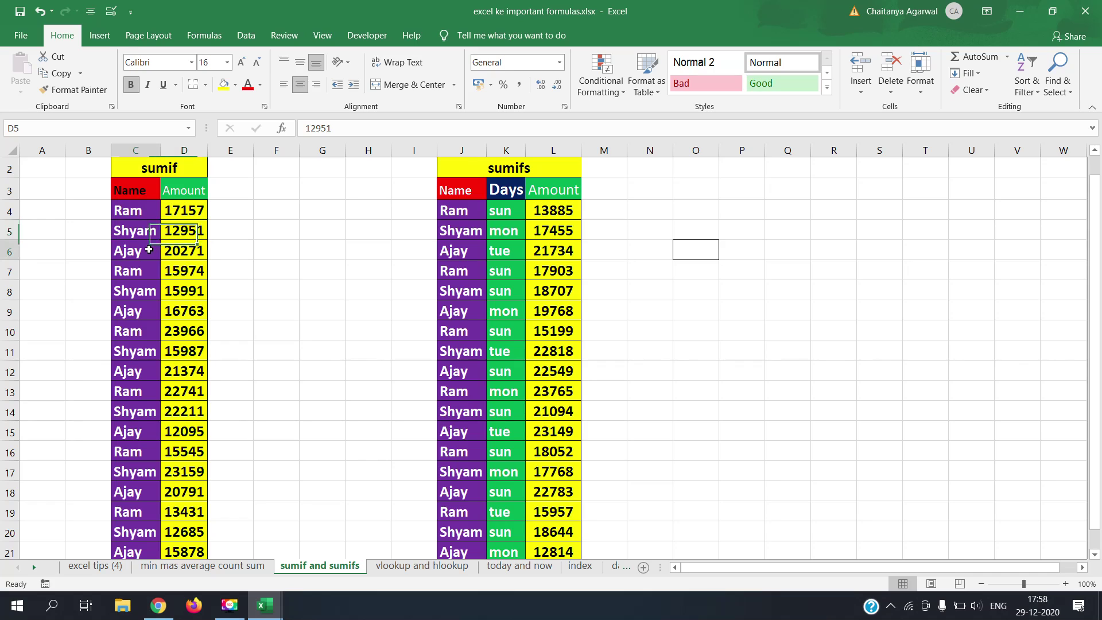
left_click(183, 250)
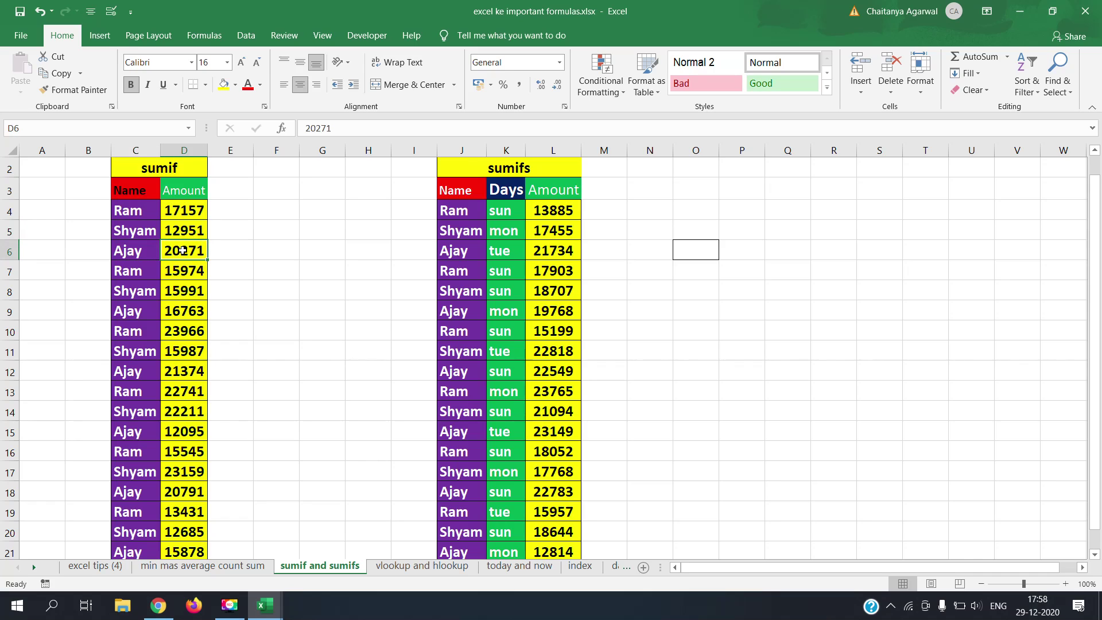
left_click(143, 275)
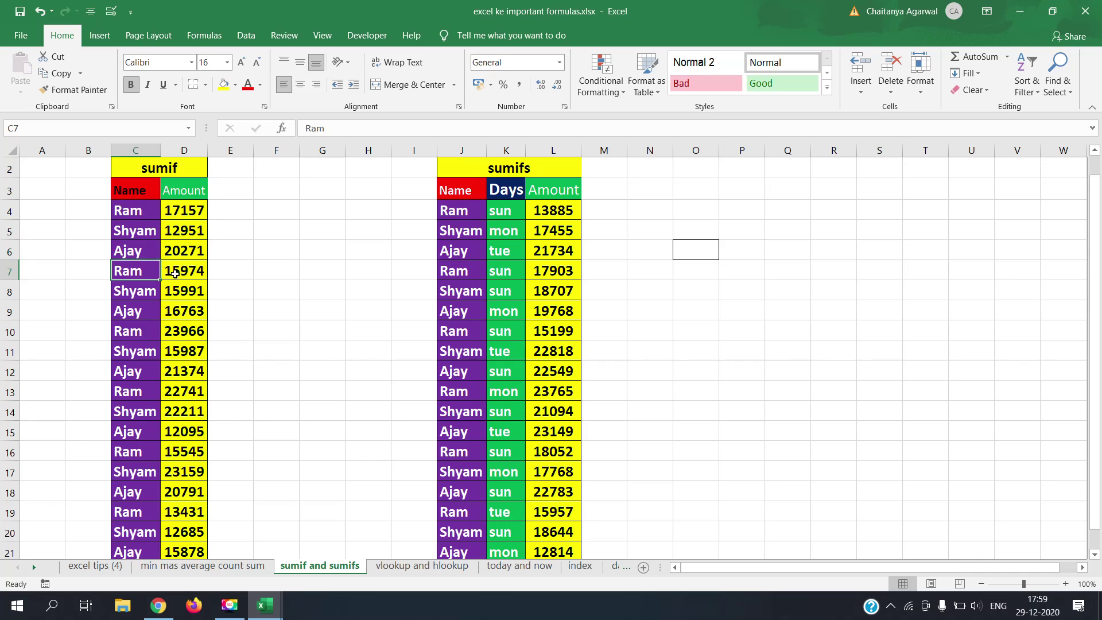
left_click(176, 272)
left_click(138, 292)
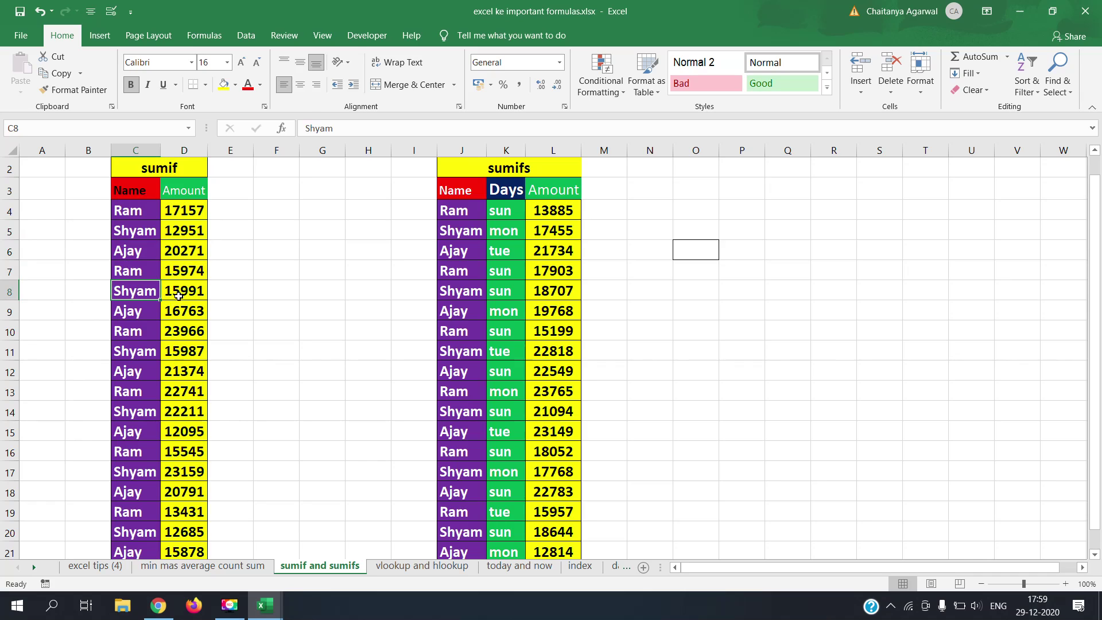
left_click(179, 296)
left_click(122, 319)
left_click(173, 313)
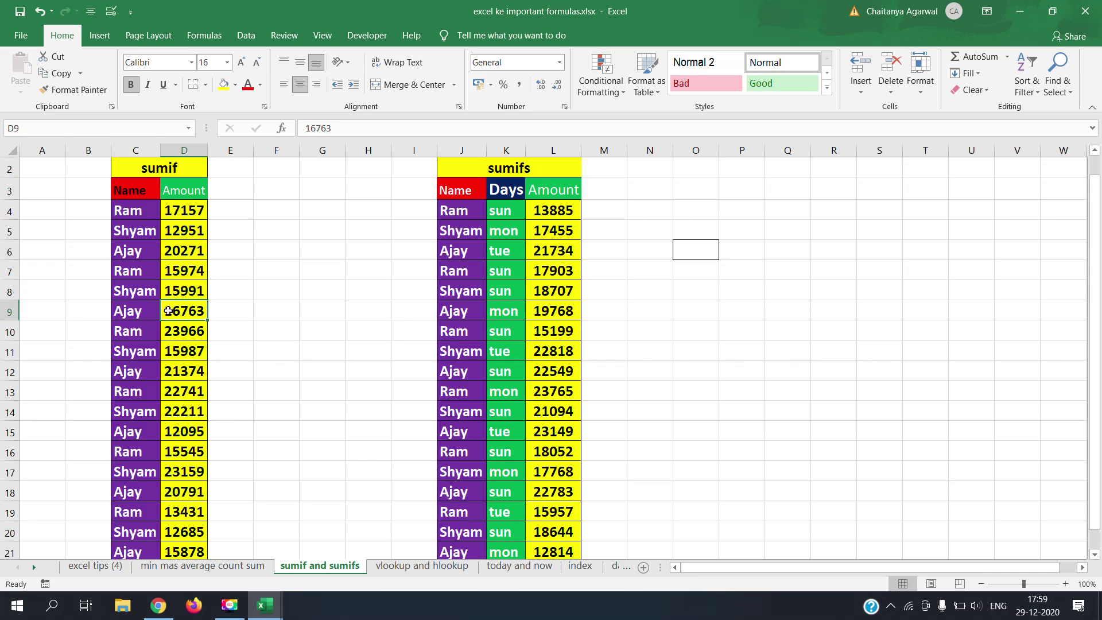
- Trace every repeat of the first name in C4, C7, C10, C13, C16 and C19
left_click(150, 212)
left_click(134, 270)
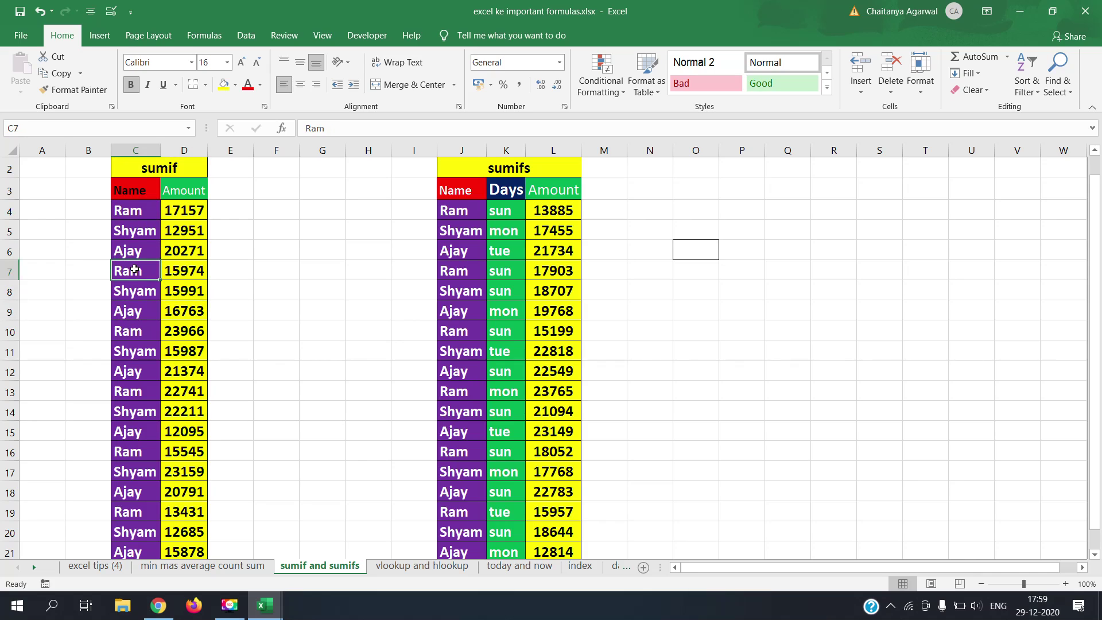
left_click(126, 326)
left_click(144, 397)
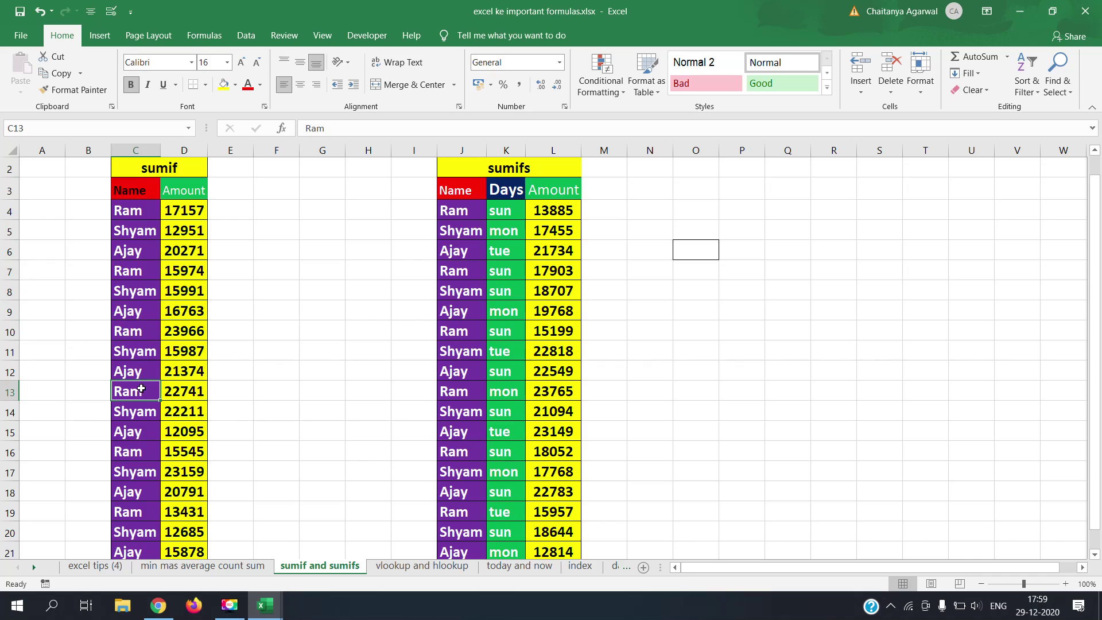
left_click(135, 453)
left_click(143, 513)
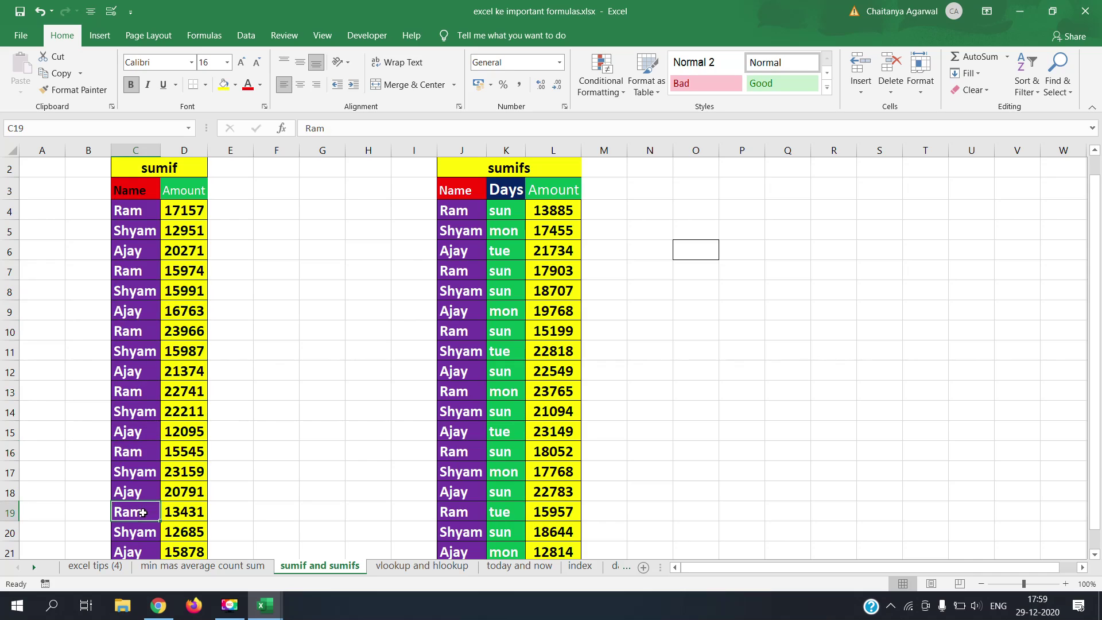
- Review the full range of amounts in D4:D21 and the empty cell D22 below it
left_click_drag(1100, 469, 1101, 423)
left_click_drag(142, 241, 161, 285)
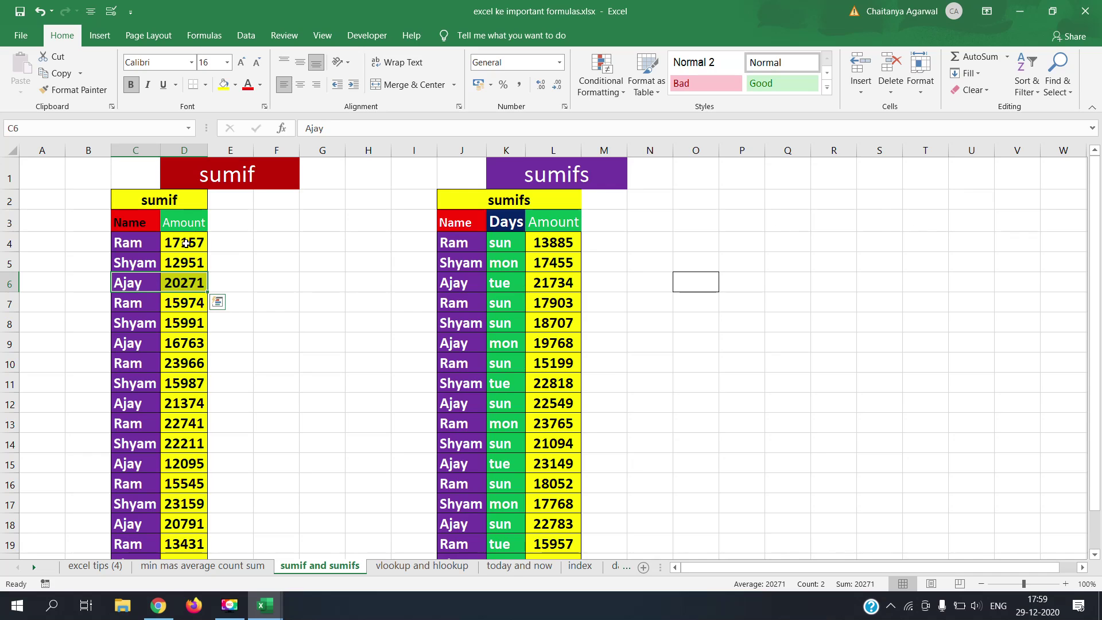
left_click_drag(185, 243, 206, 535)
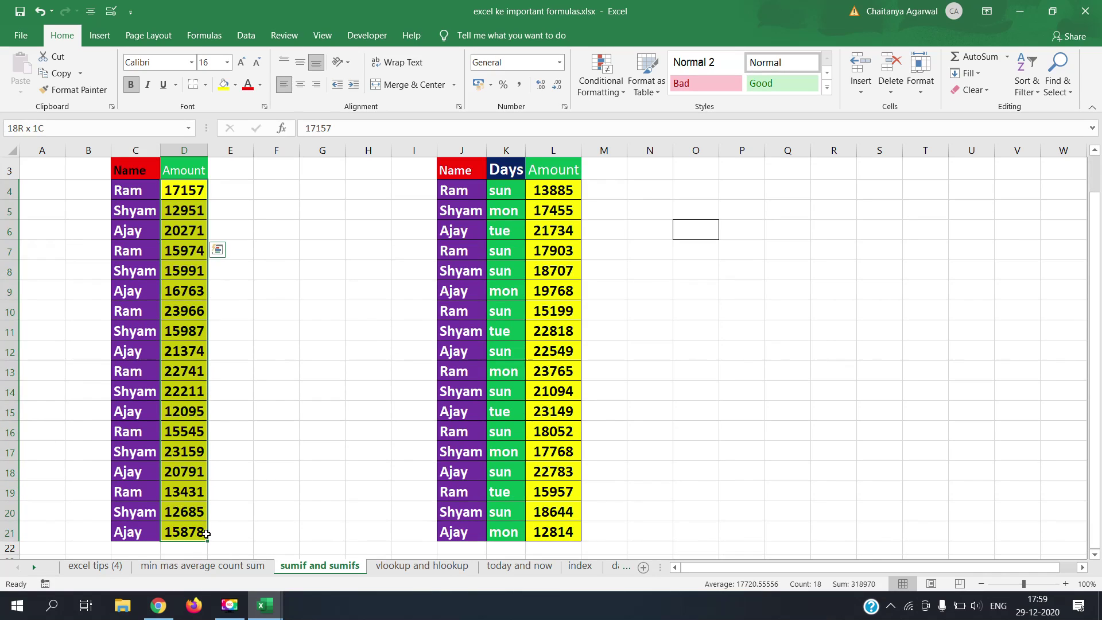
double_click(181, 546)
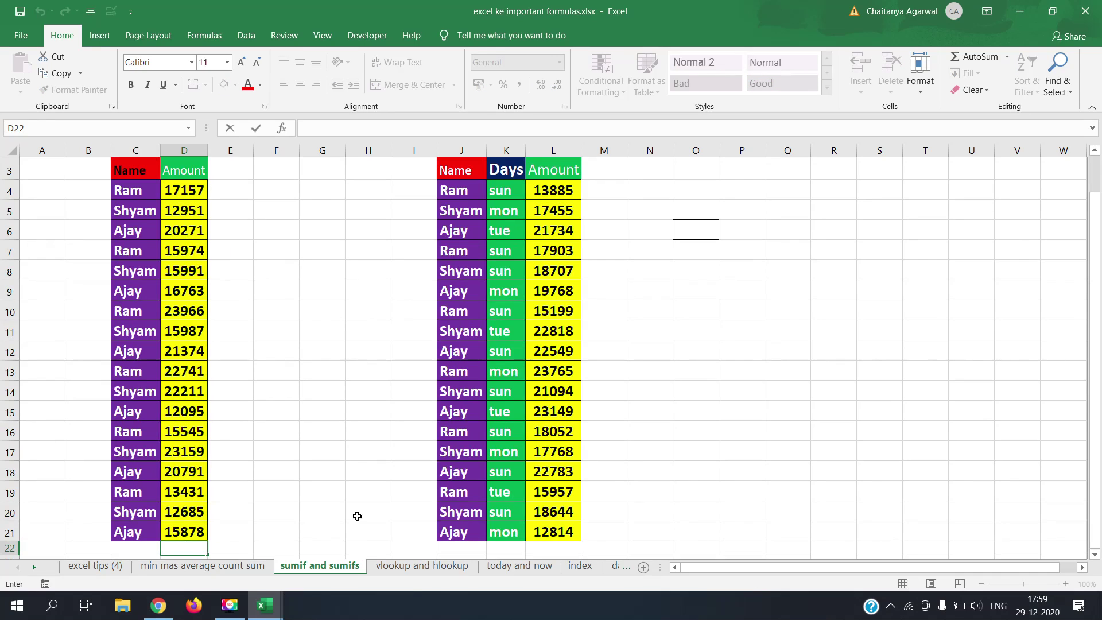
left_click_drag(1100, 280, 1100, 263)
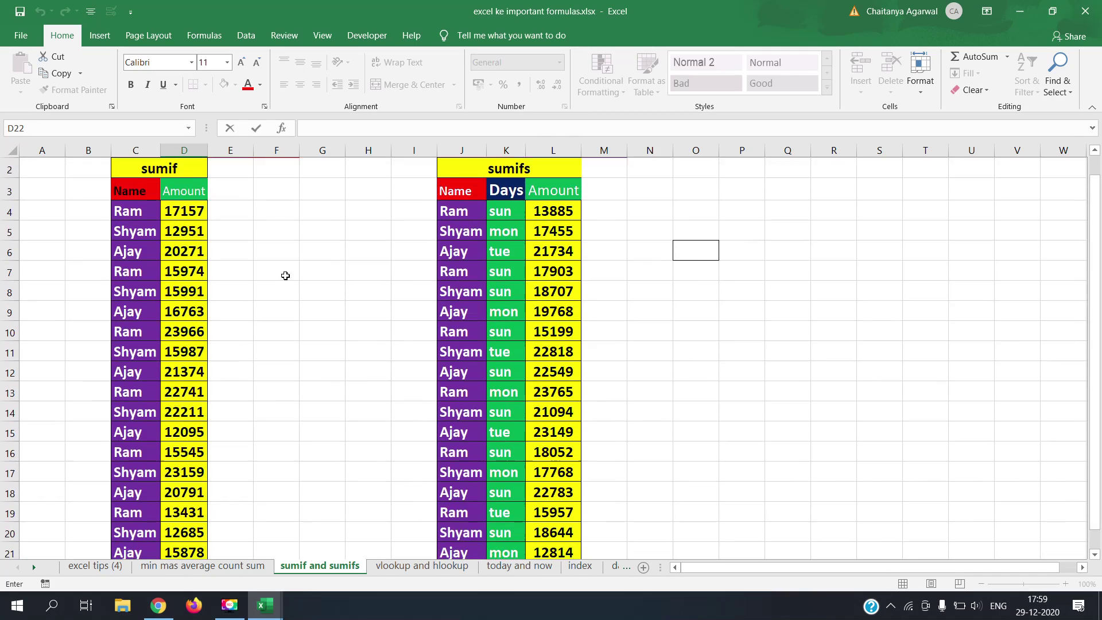
- Set the font color of the first person's amount in D4 to red
left_click(155, 214)
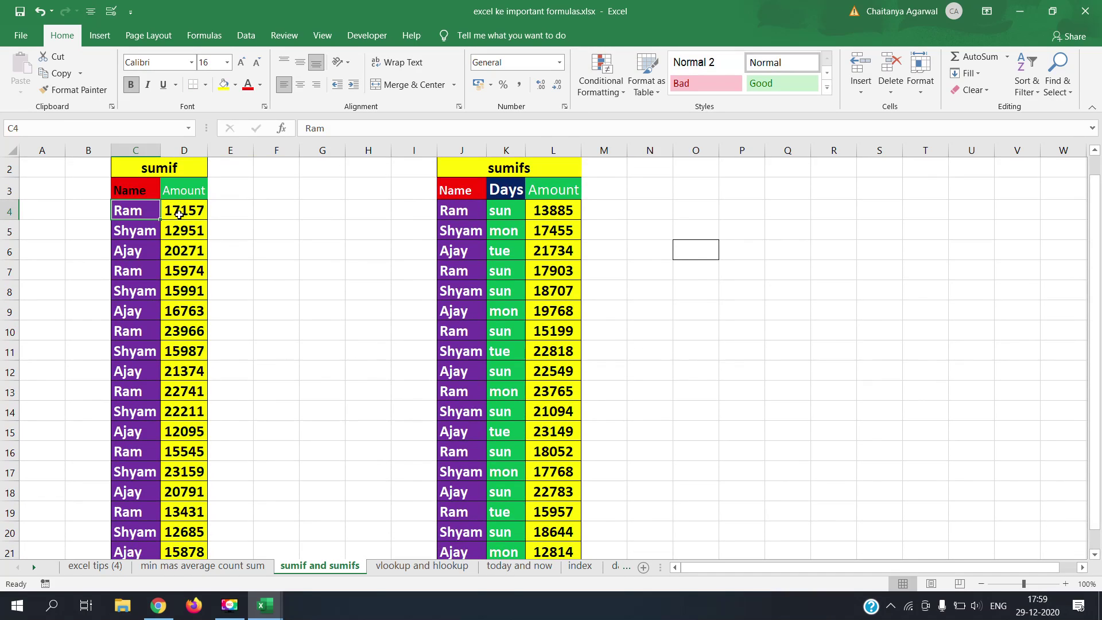
left_click(179, 214)
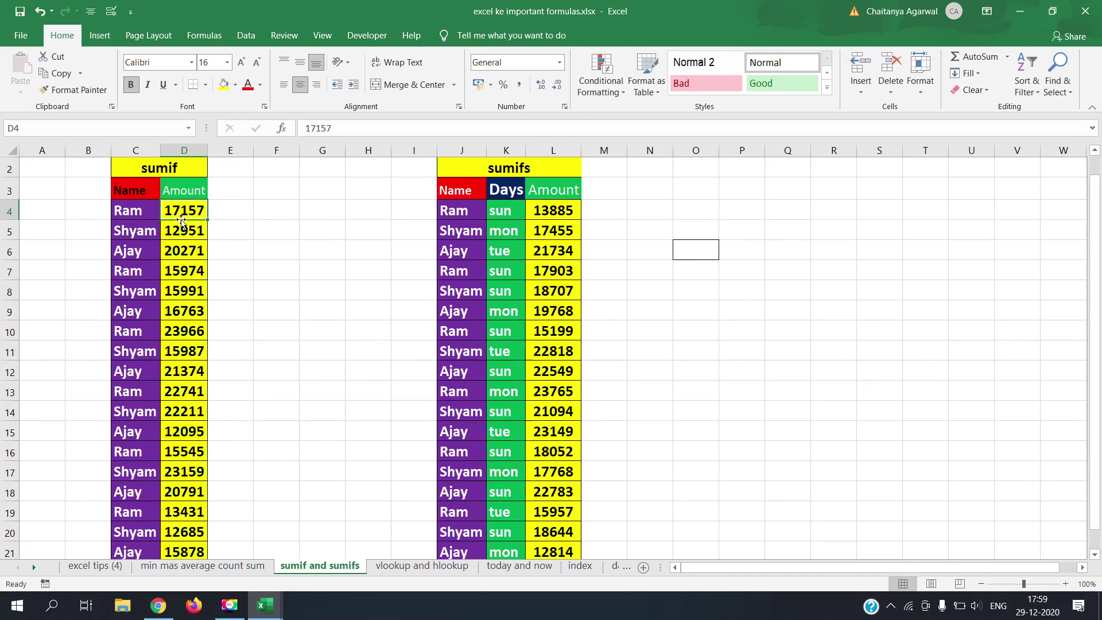
left_click(180, 273)
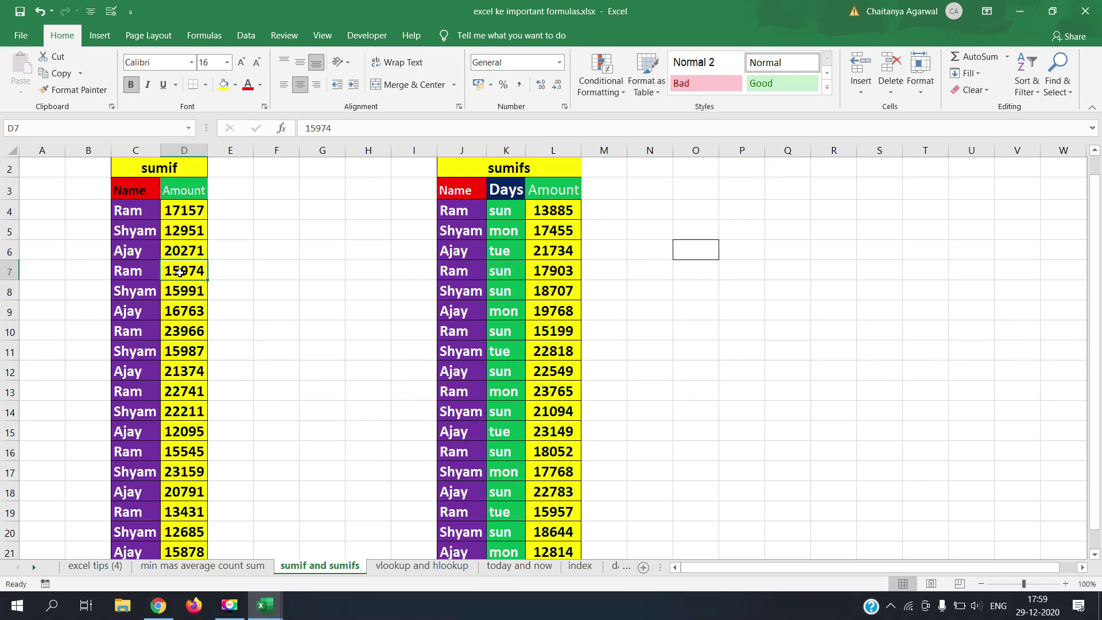
left_click(175, 211)
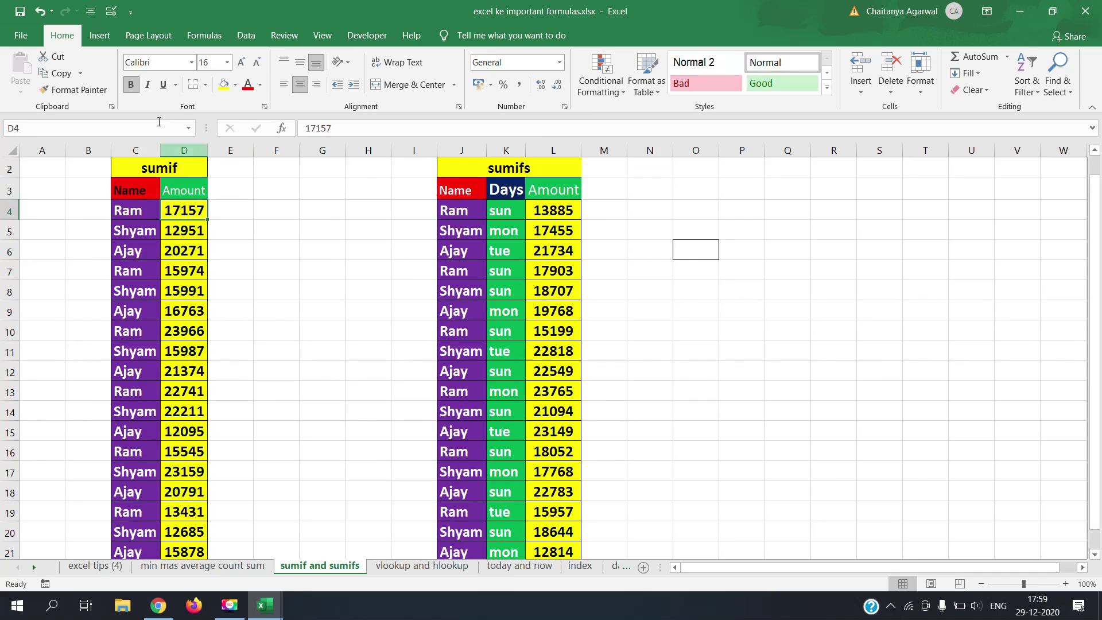
left_click(251, 91)
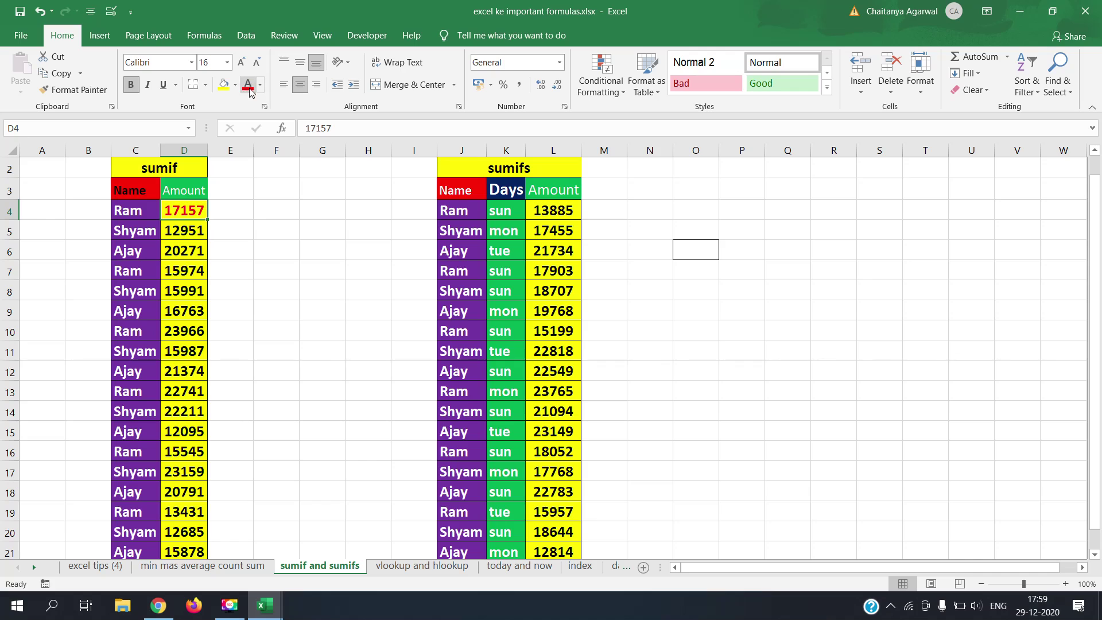
- Copy the red amount formatting from D4 to the same person's amounts in D7, D10, D13, D16 and D19
left_click(74, 90)
left_click(182, 273)
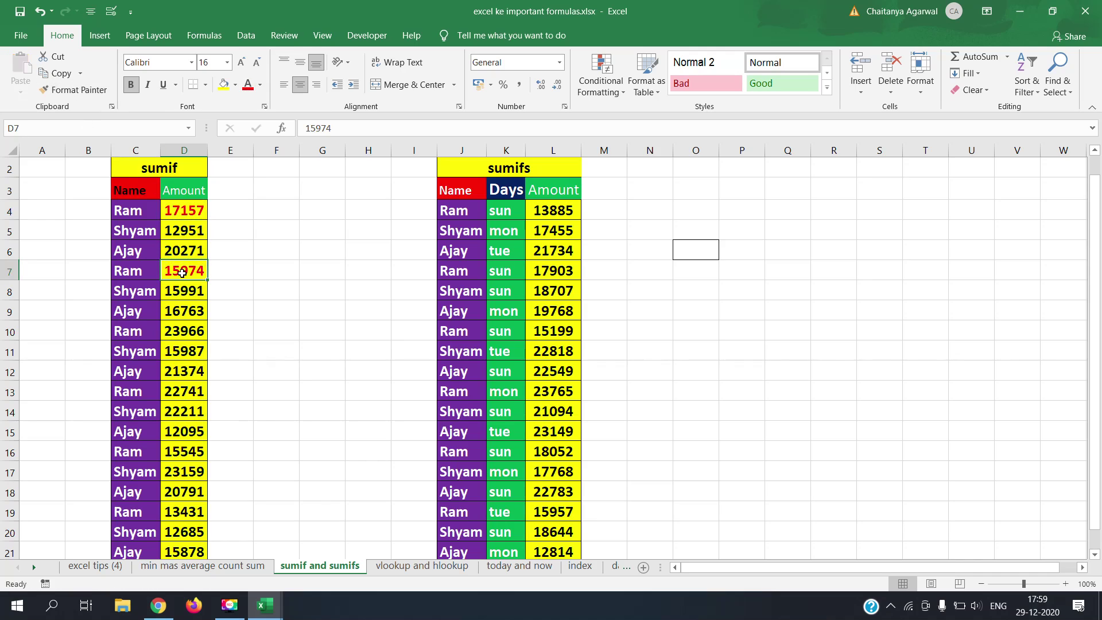
left_click(74, 90)
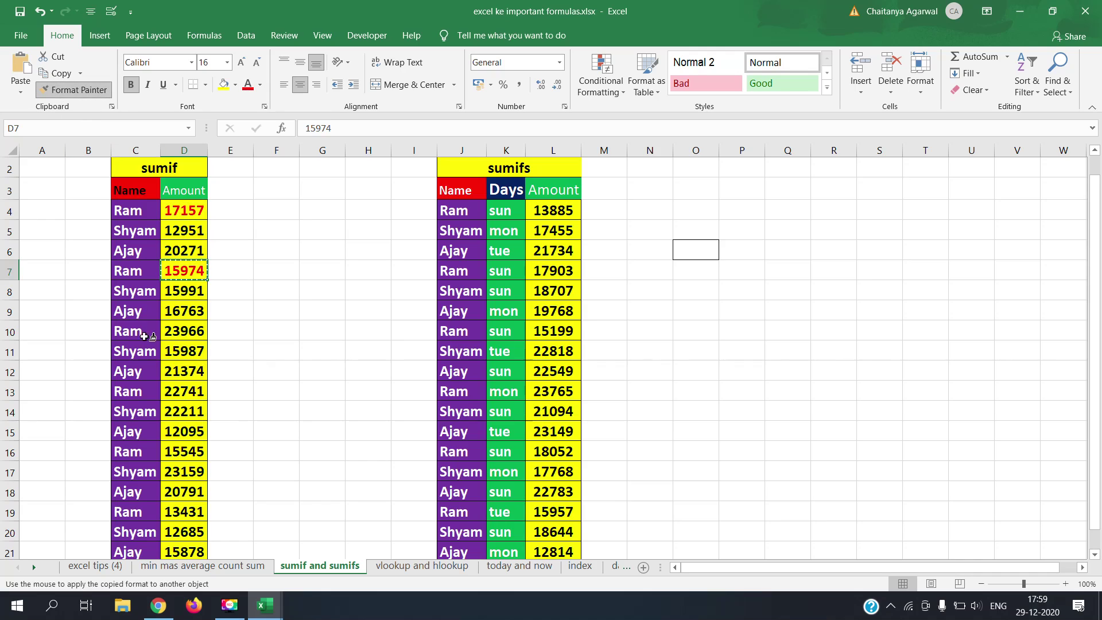
left_click(177, 331)
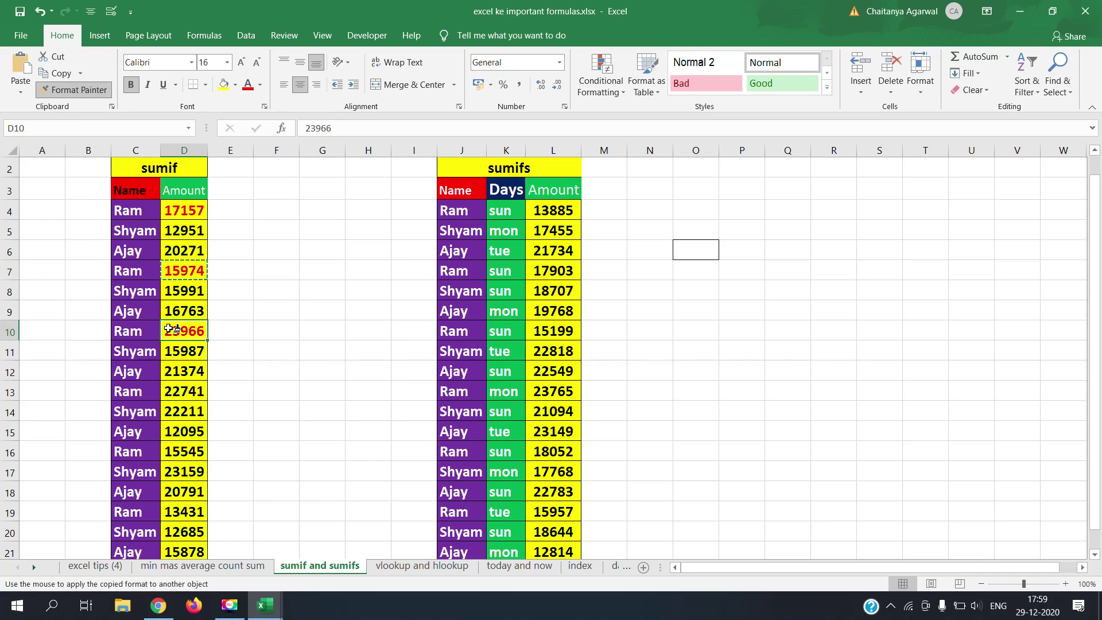
left_click(178, 396)
left_click(183, 454)
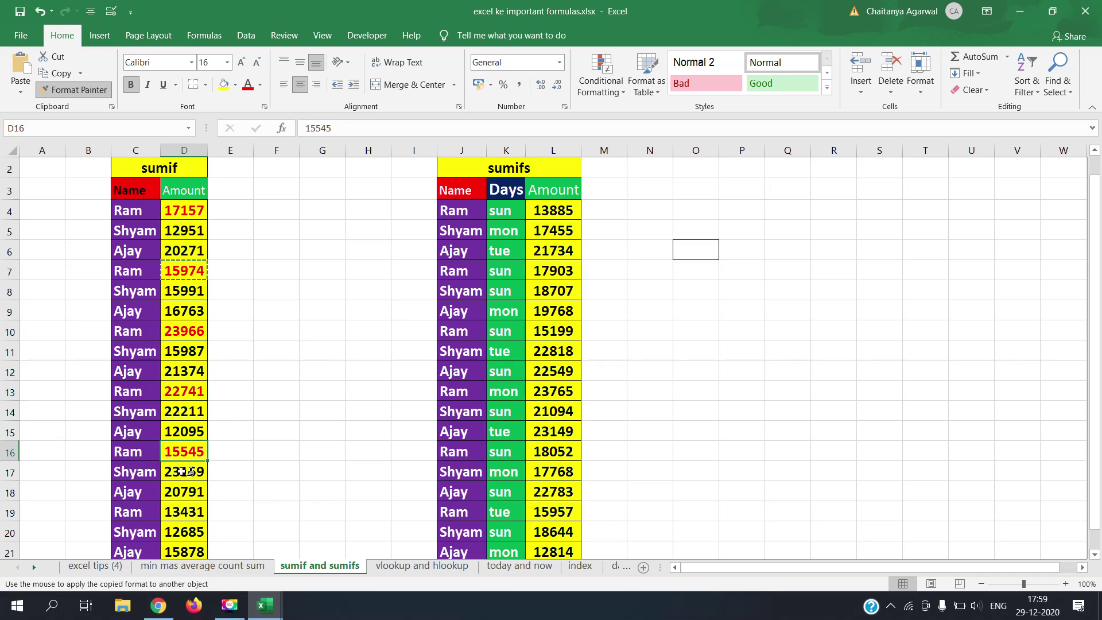
left_click(181, 512)
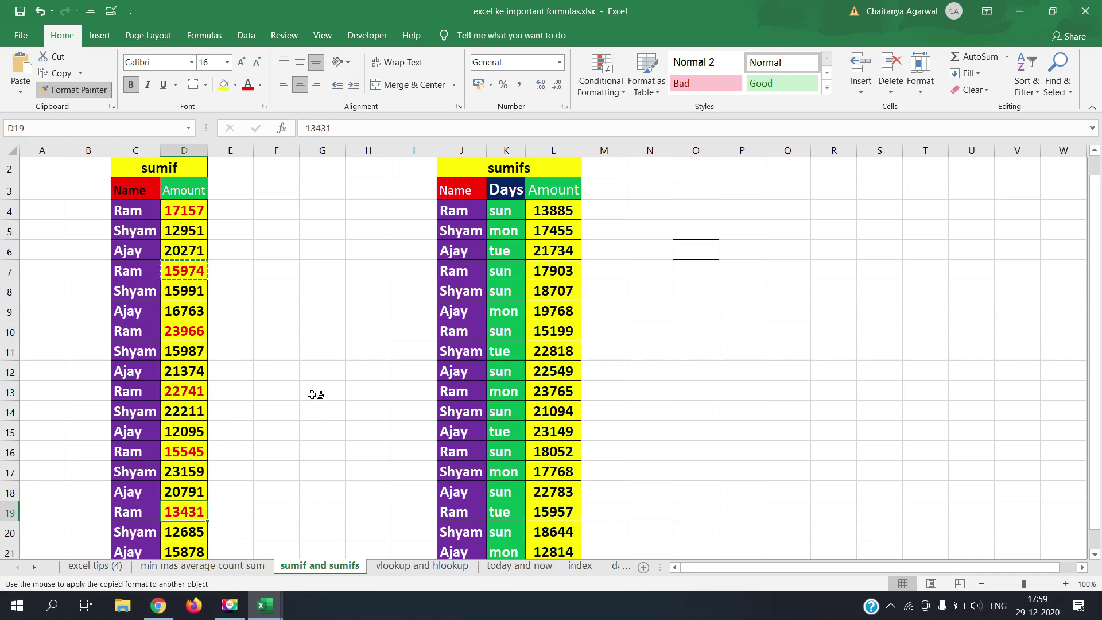
left_click(1043, 594)
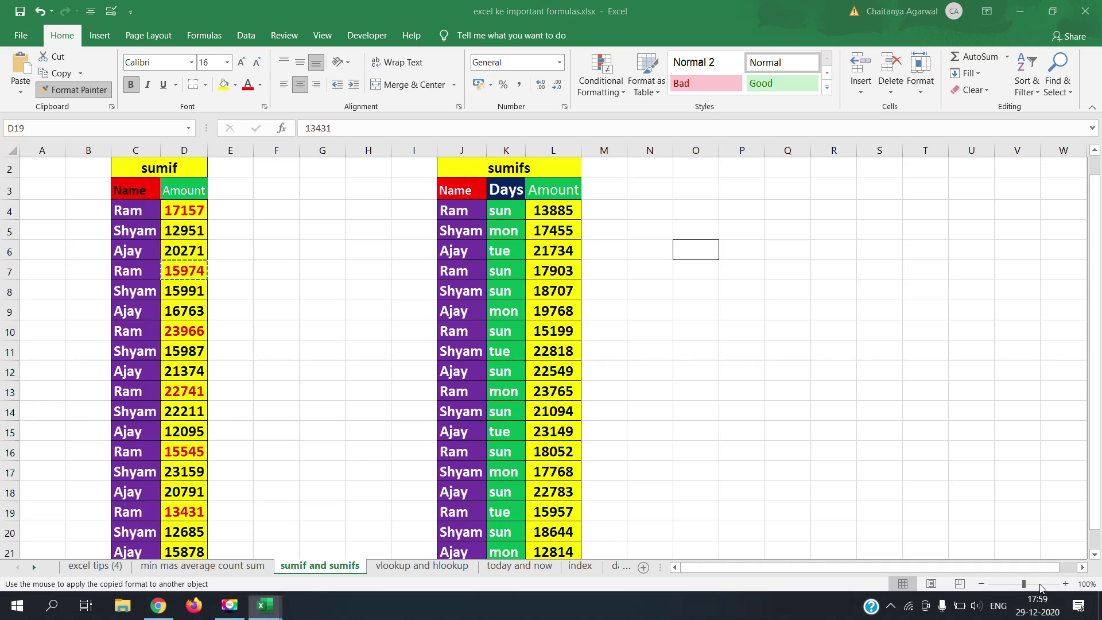
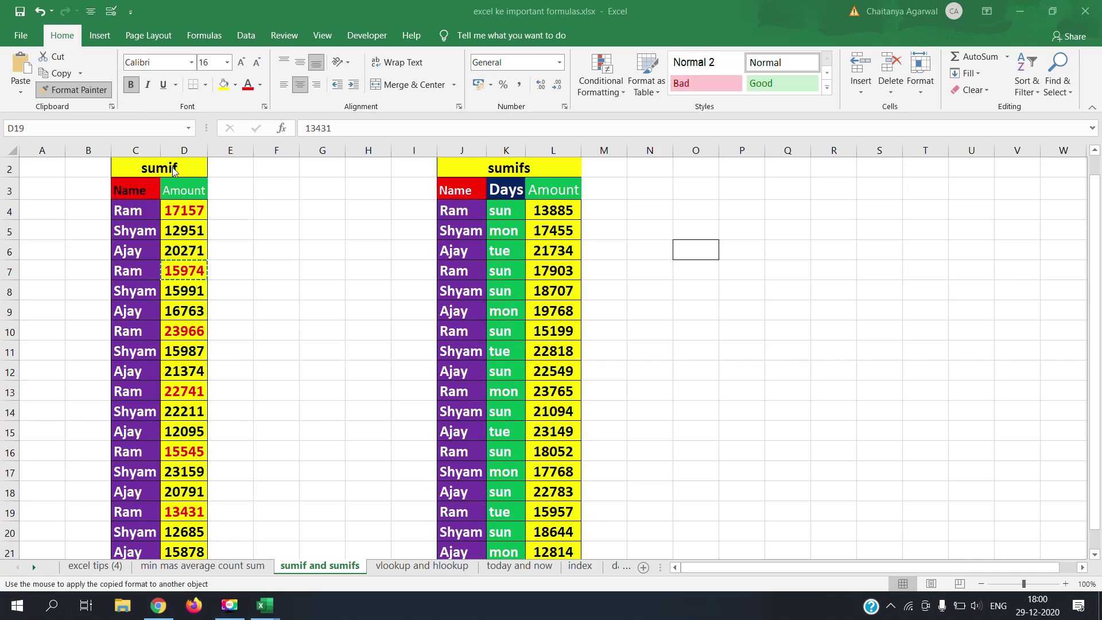
left_click(228, 215)
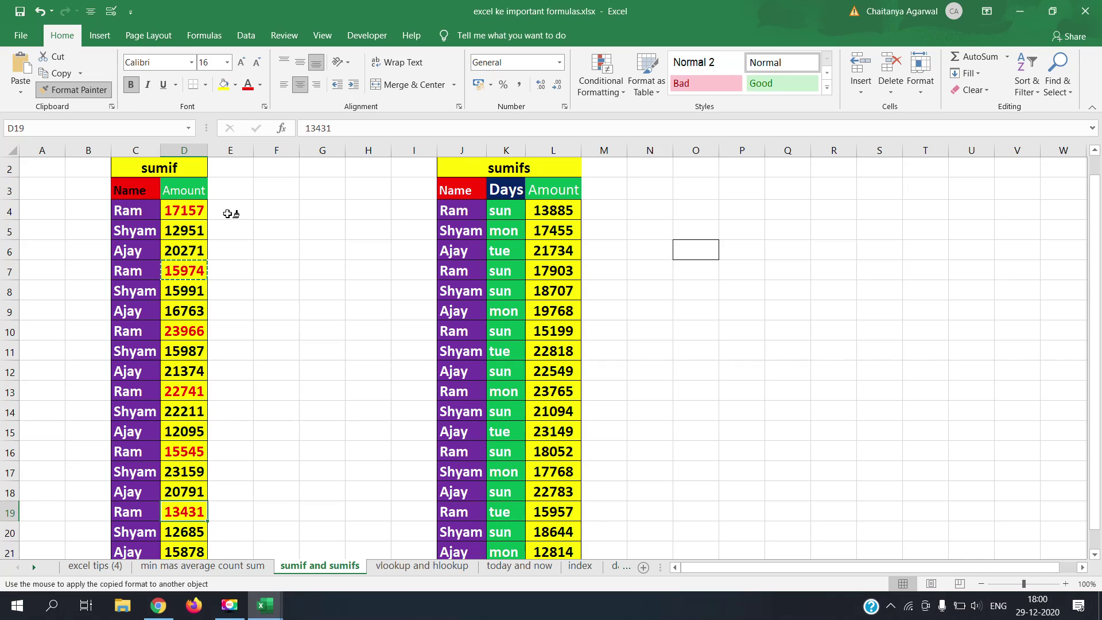
left_click(64, 90)
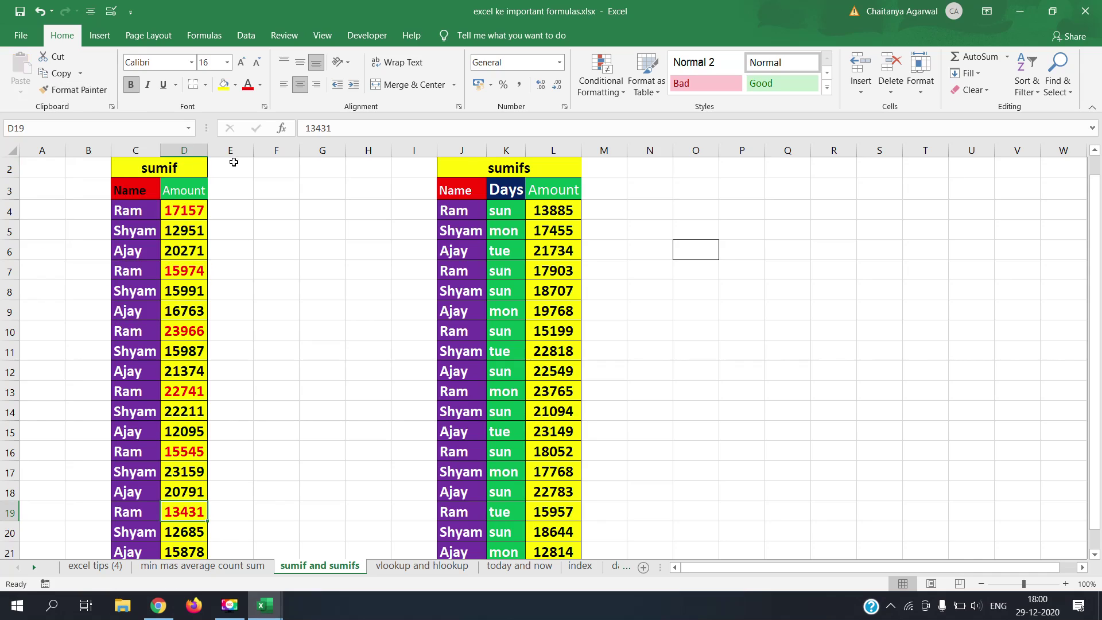
left_click(264, 211)
left_click_drag(238, 209, 298, 208)
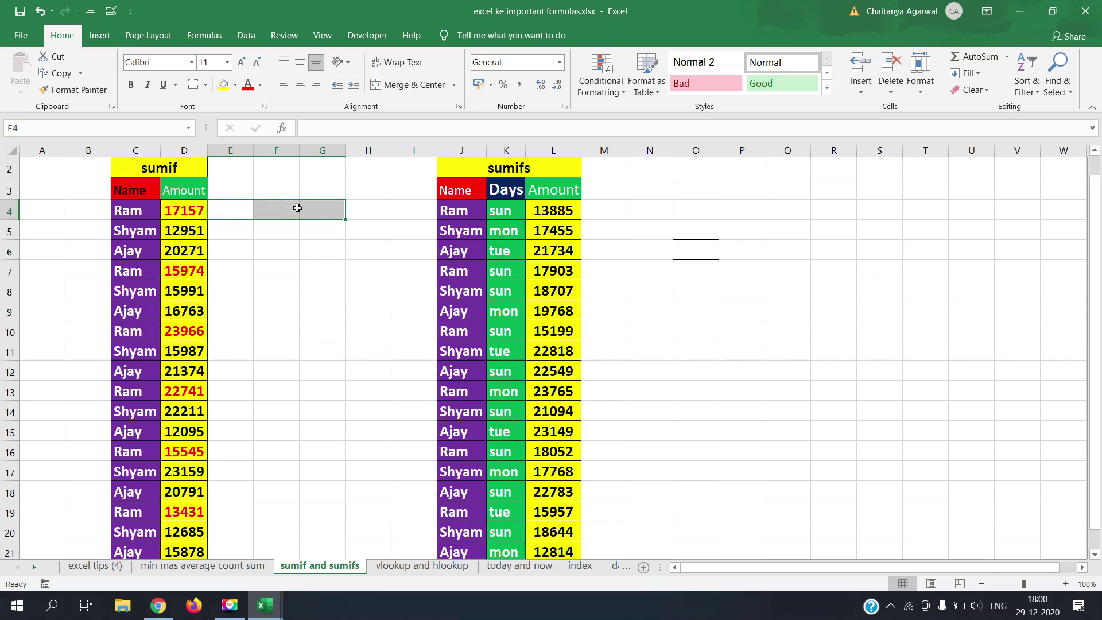
left_click(291, 208)
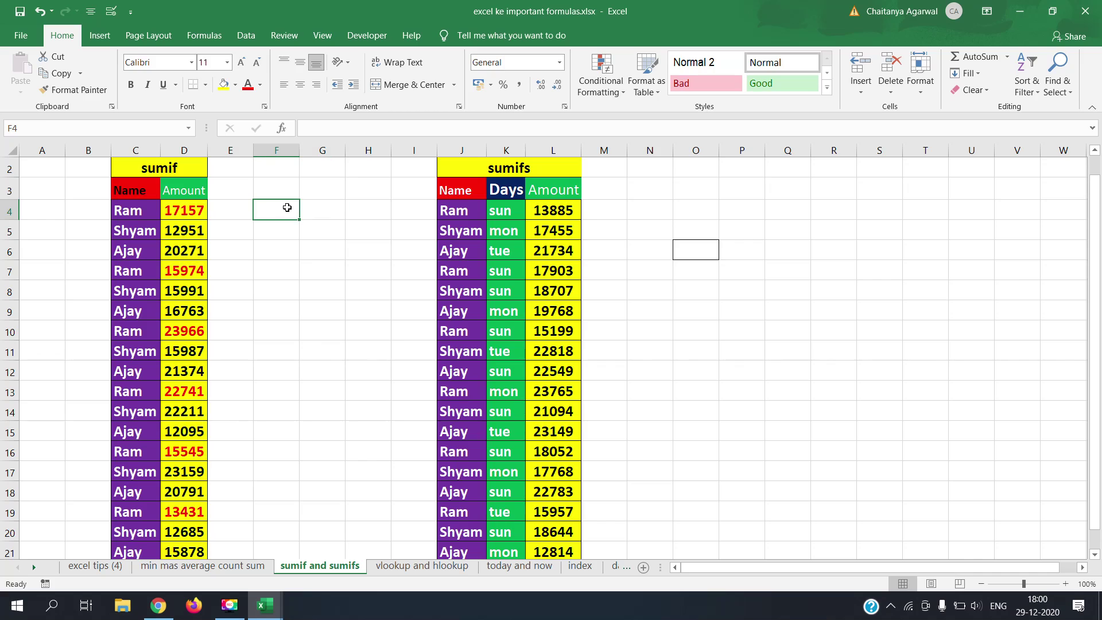
type("=")
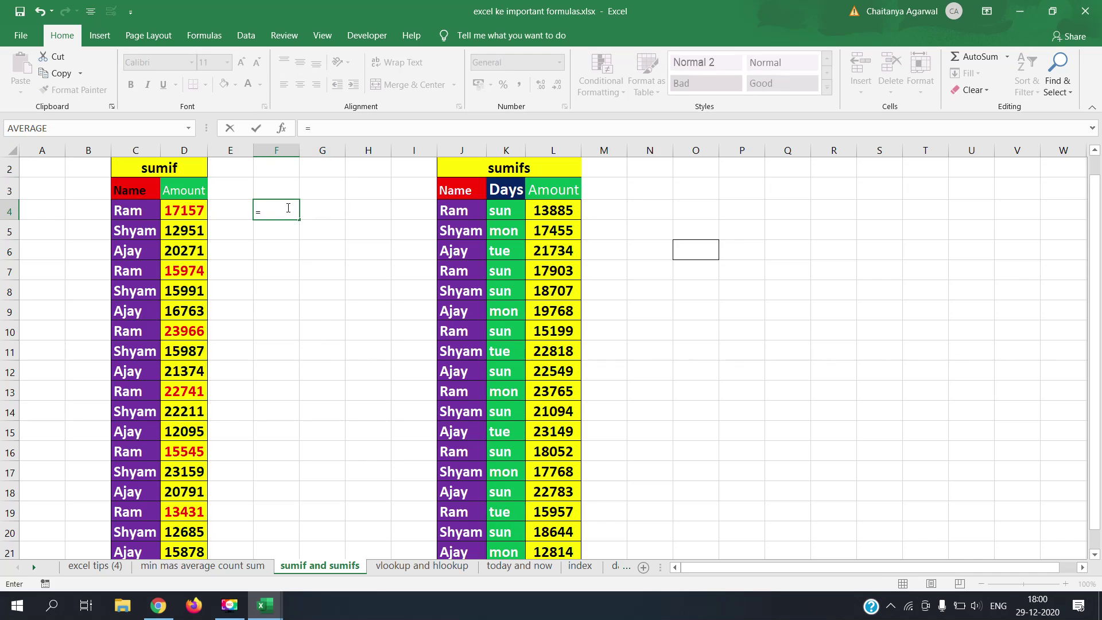
type("ram")
key("BackSpace")
key("BackSpace")
key("BackSpace")
key("BackSpace")
key("Escape")
left_click(262, 229)
- Copy the formatting of D4 onto the empty block E3:I13 between the two tables
left_click(184, 210)
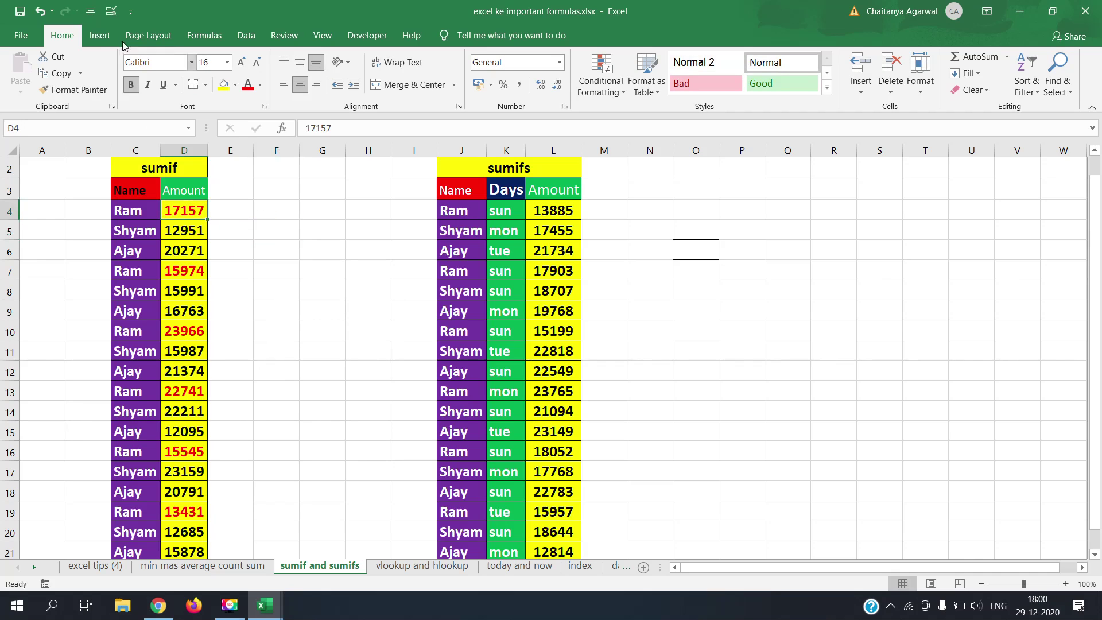
left_click(75, 90)
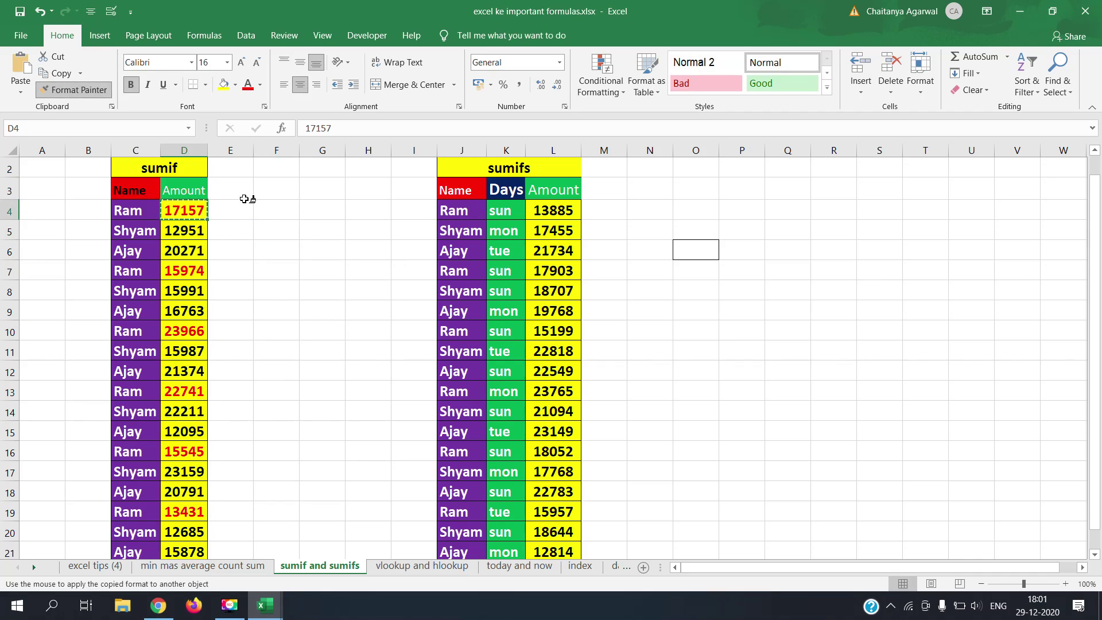
left_click_drag(237, 190, 412, 395)
left_click(292, 189)
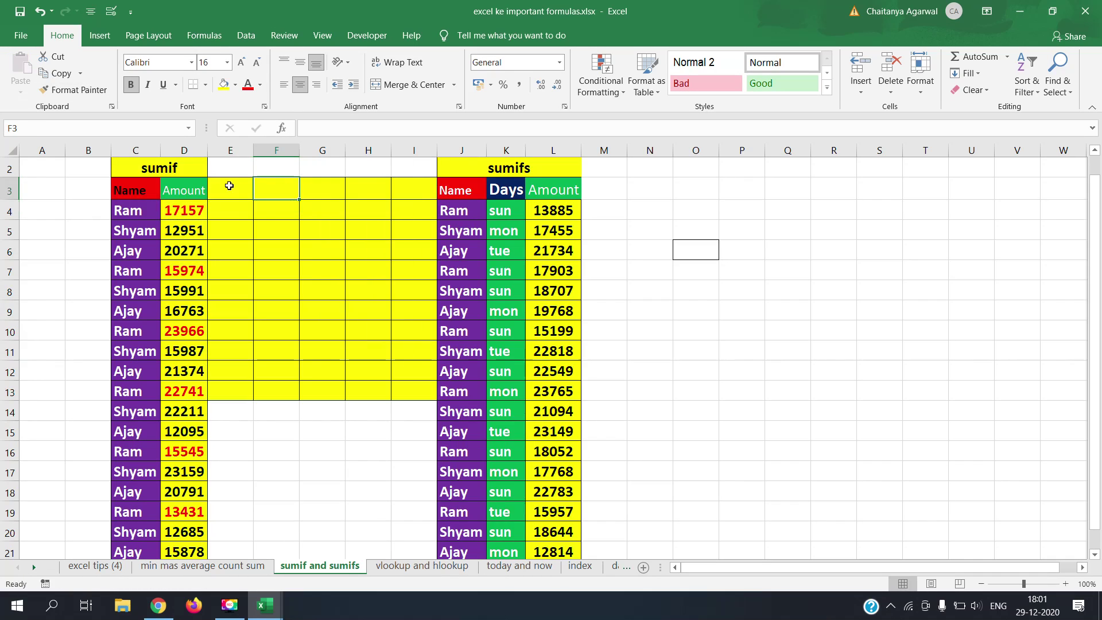
- Remove the fill color from the block E3:I13
left_click_drag(229, 185, 425, 385)
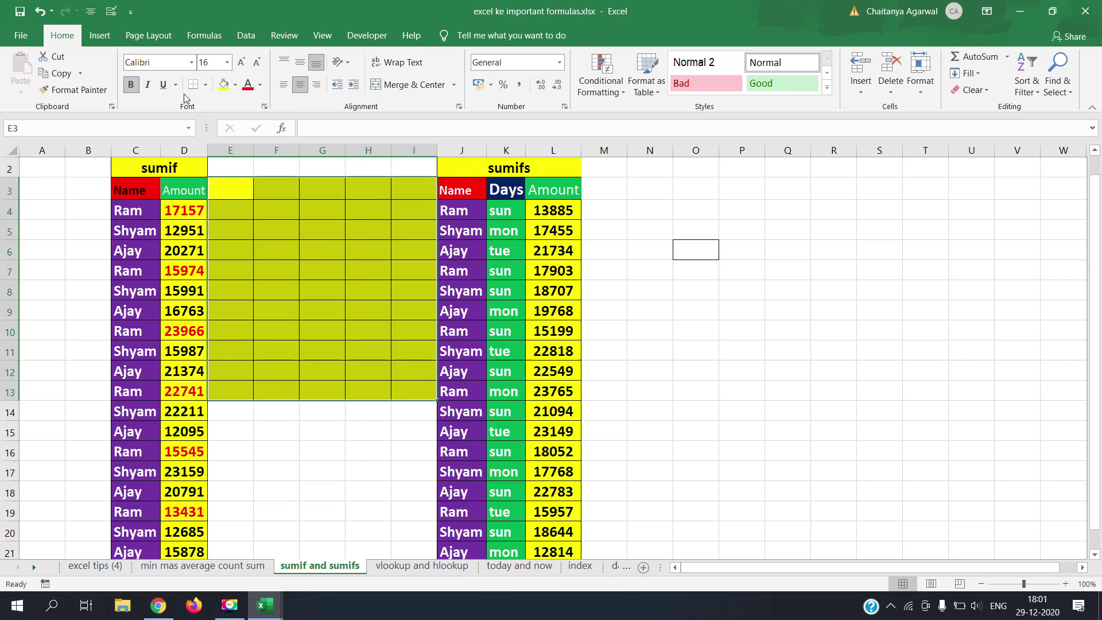
left_click(234, 85)
left_click(222, 147)
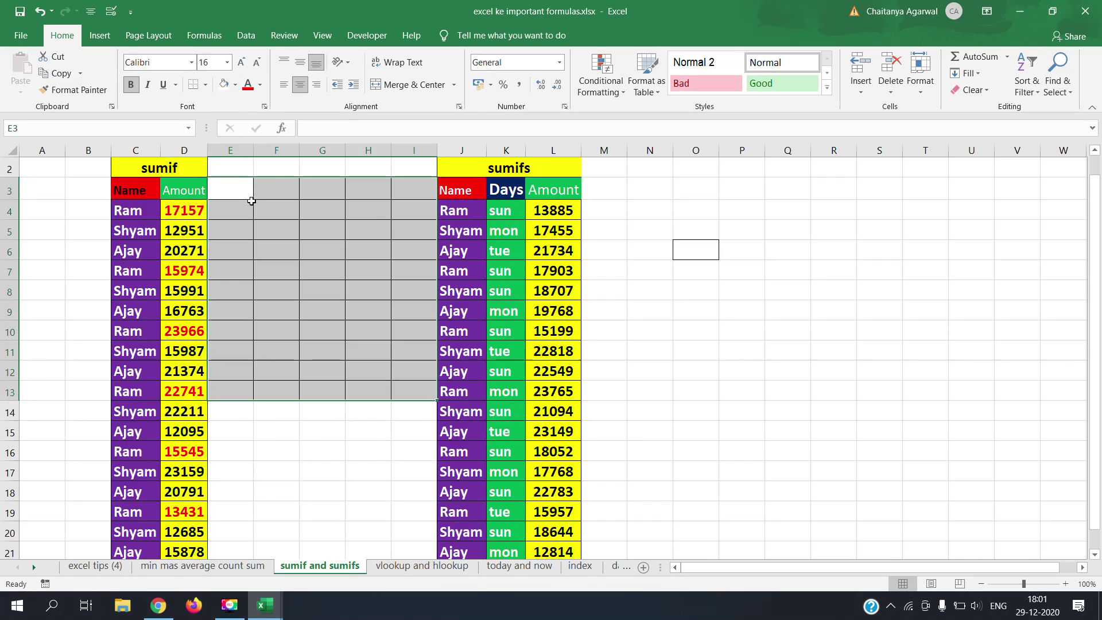
- Start a SUMIF formula in G3 with the names in C4:C21 as its range
left_click(289, 181)
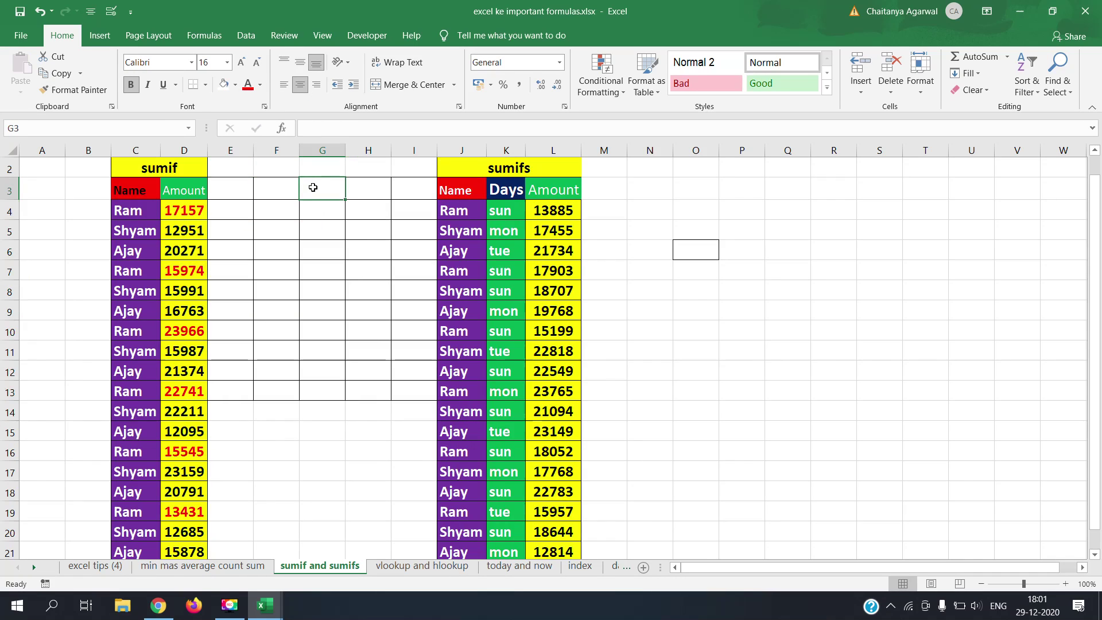
left_click(313, 188)
type("=sumif")
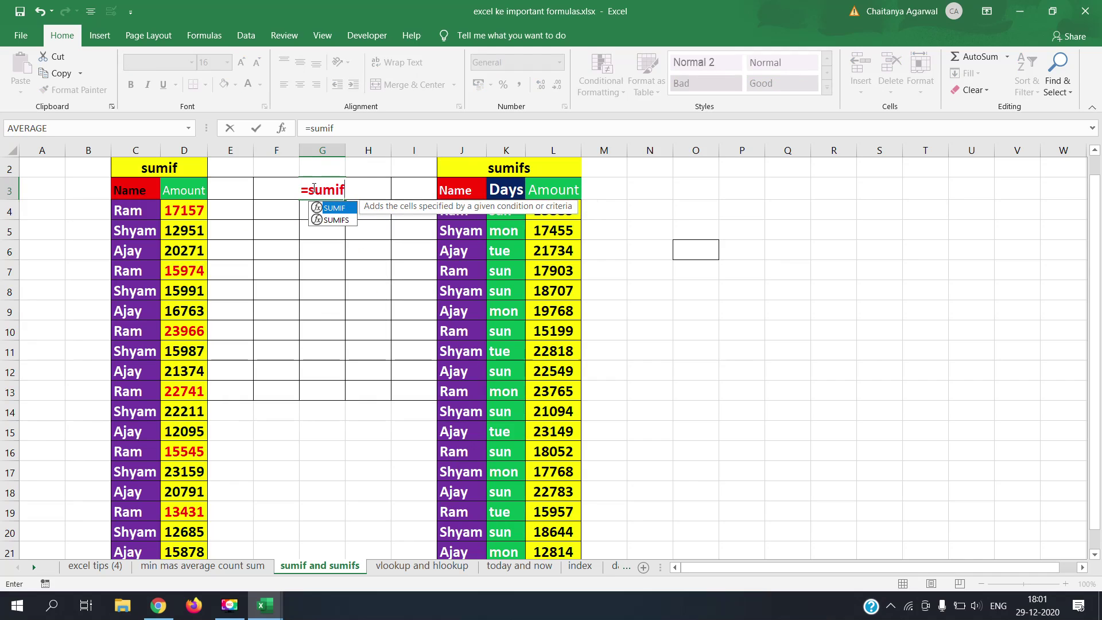
type("(")
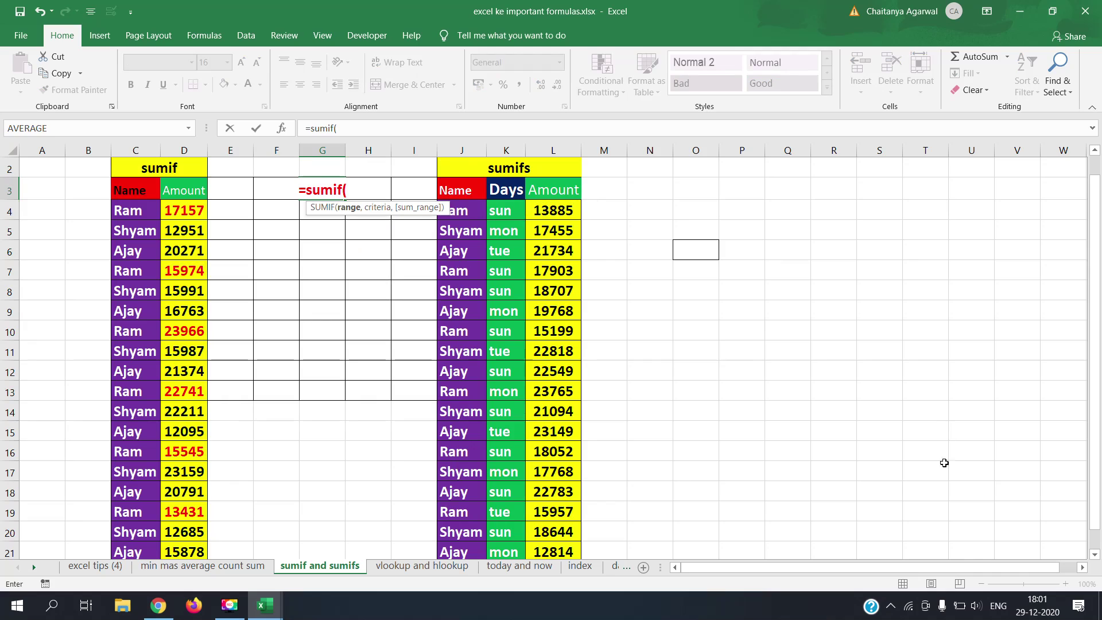
left_click(1039, 582)
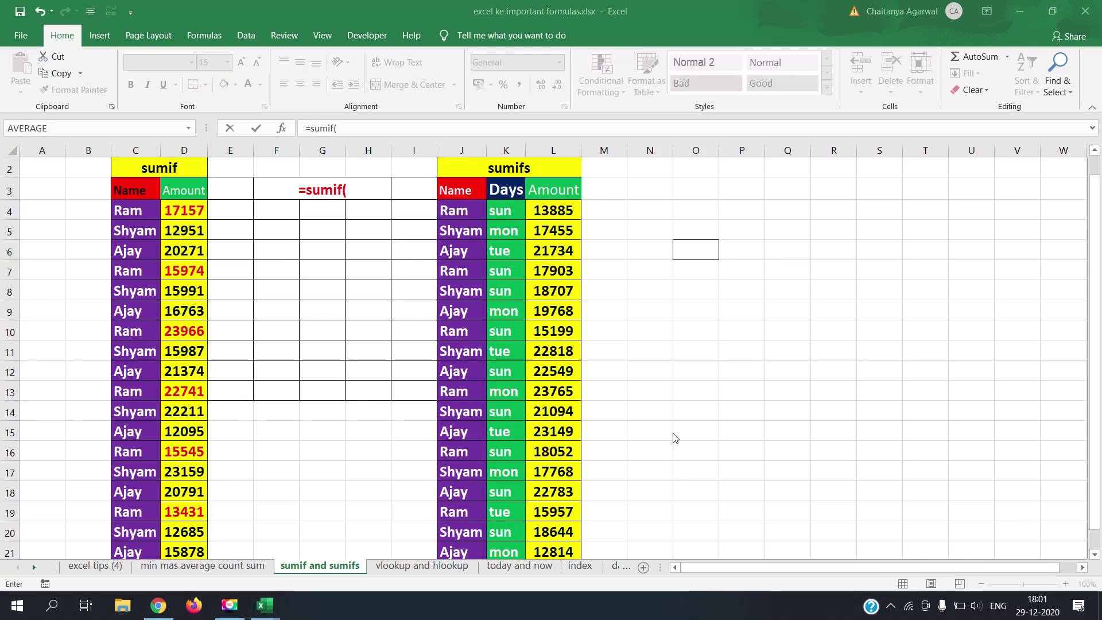
left_click(361, 191)
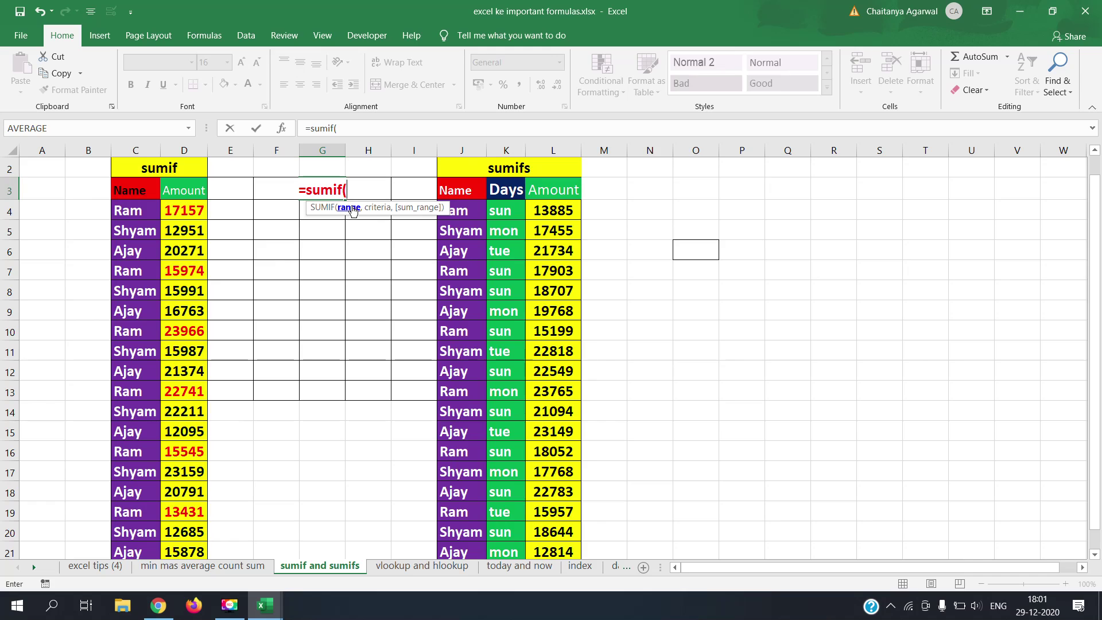
left_click_drag(133, 213, 142, 540)
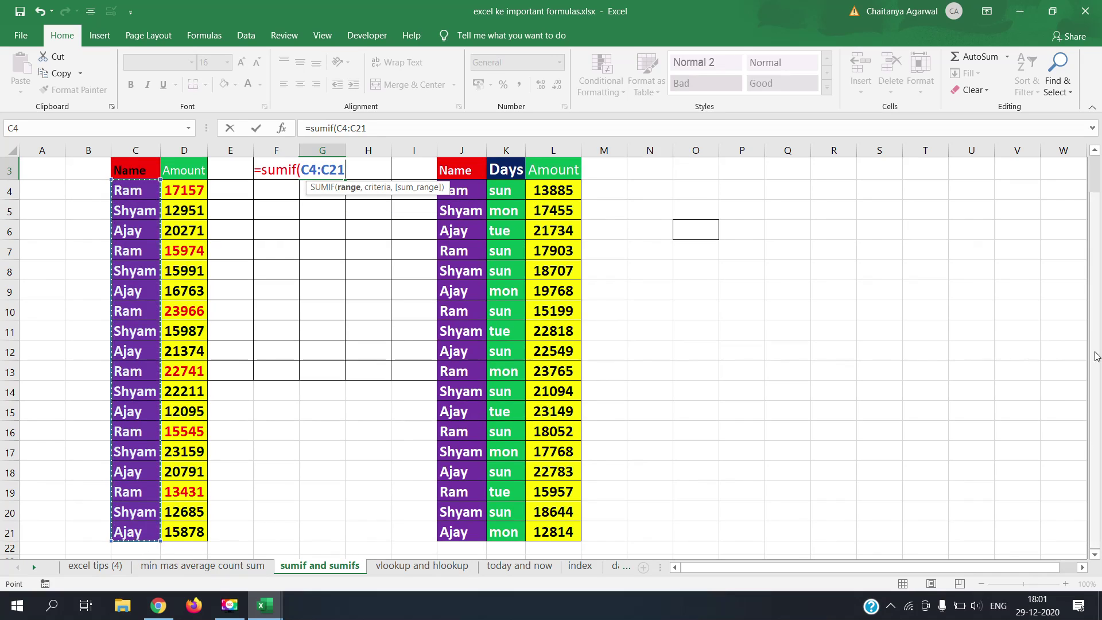
left_click_drag(1096, 335, 1100, 301)
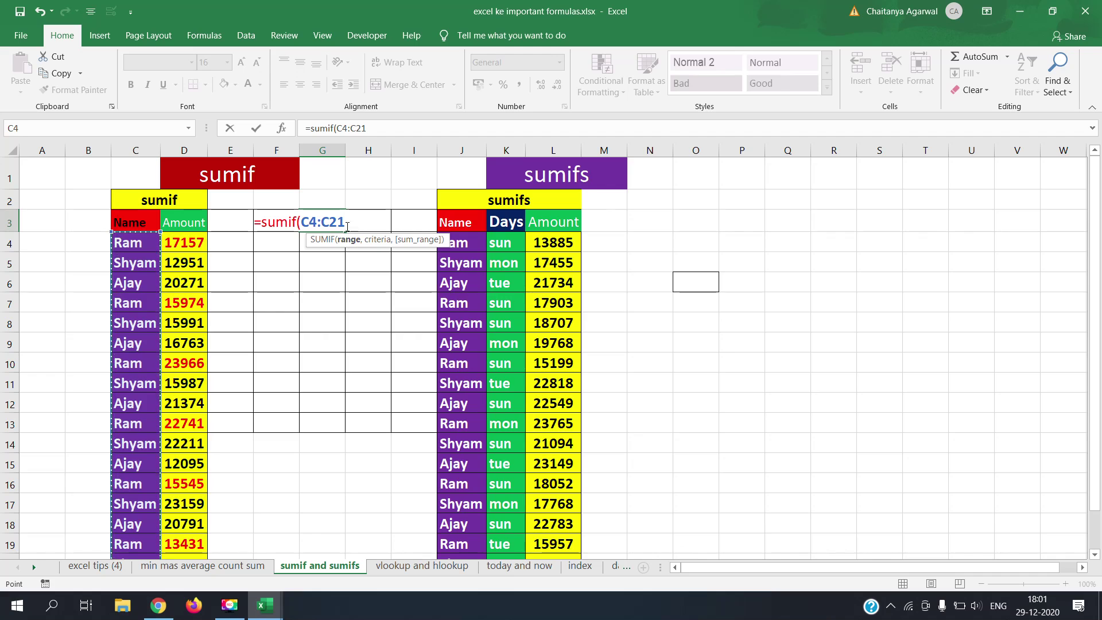
- Complete the SUMIF formula in G3 with C4 as the criteria and D4:D21 as the sum range
type(",")
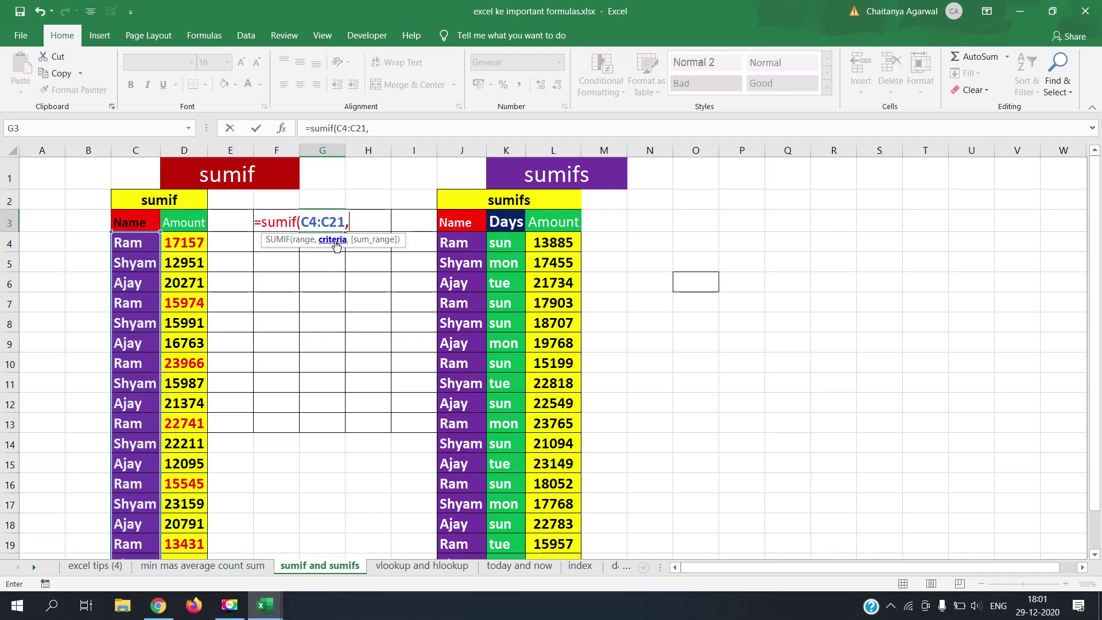
left_click(127, 243)
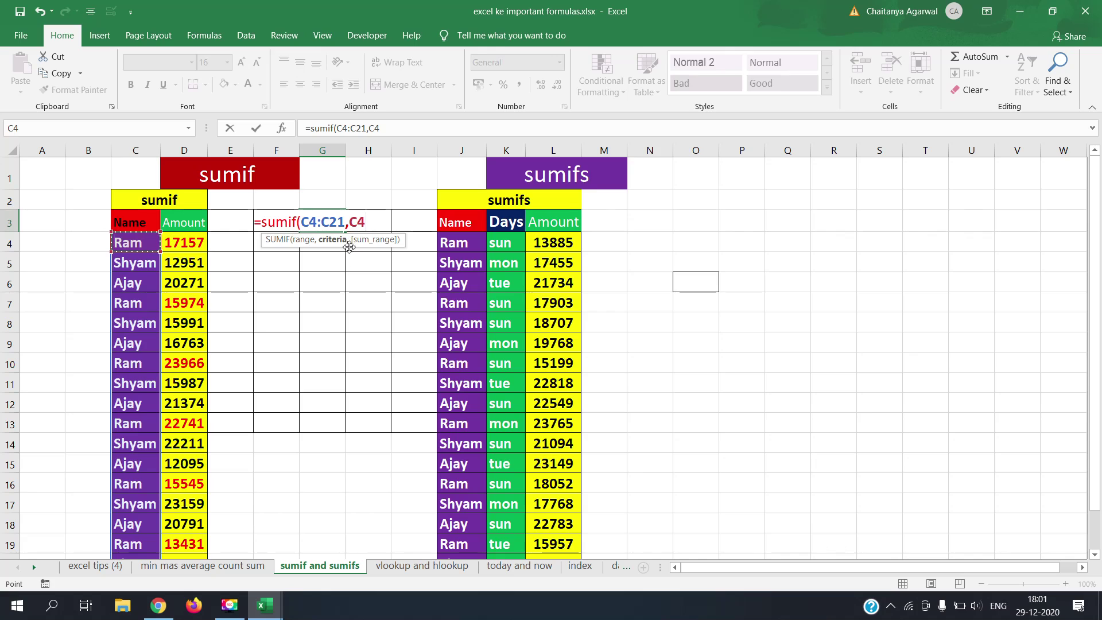
type(",")
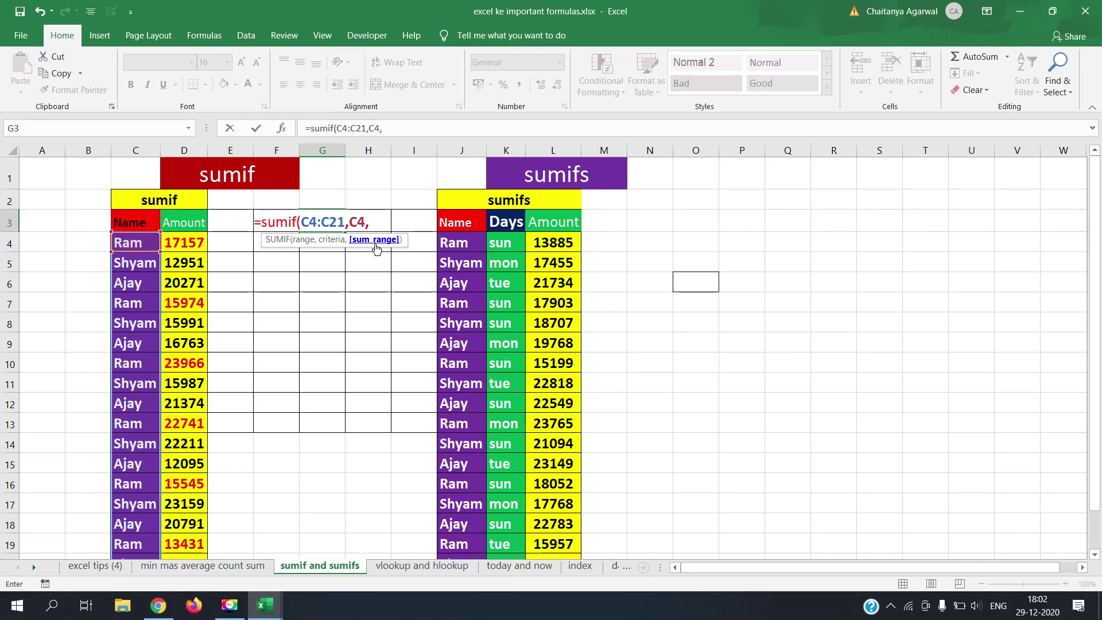
left_click_drag(195, 242, 201, 534)
left_click_drag(1096, 344, 1101, 316)
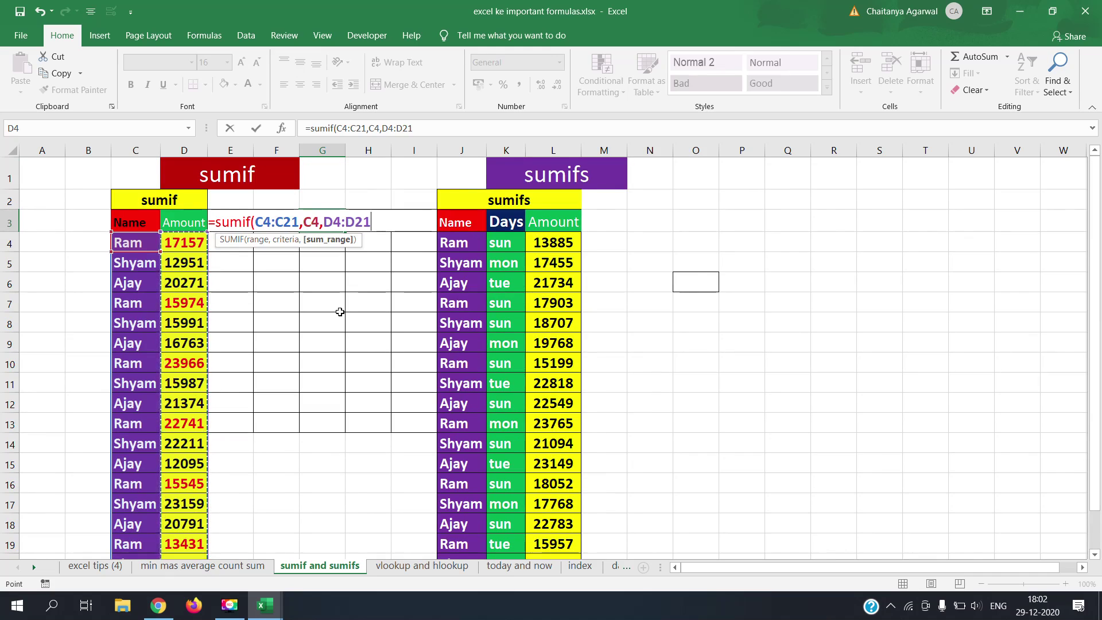
key("Return")
- Compare the SUMIF result in G3 with the red amounts in D4, D7 and D10
left_click(345, 225)
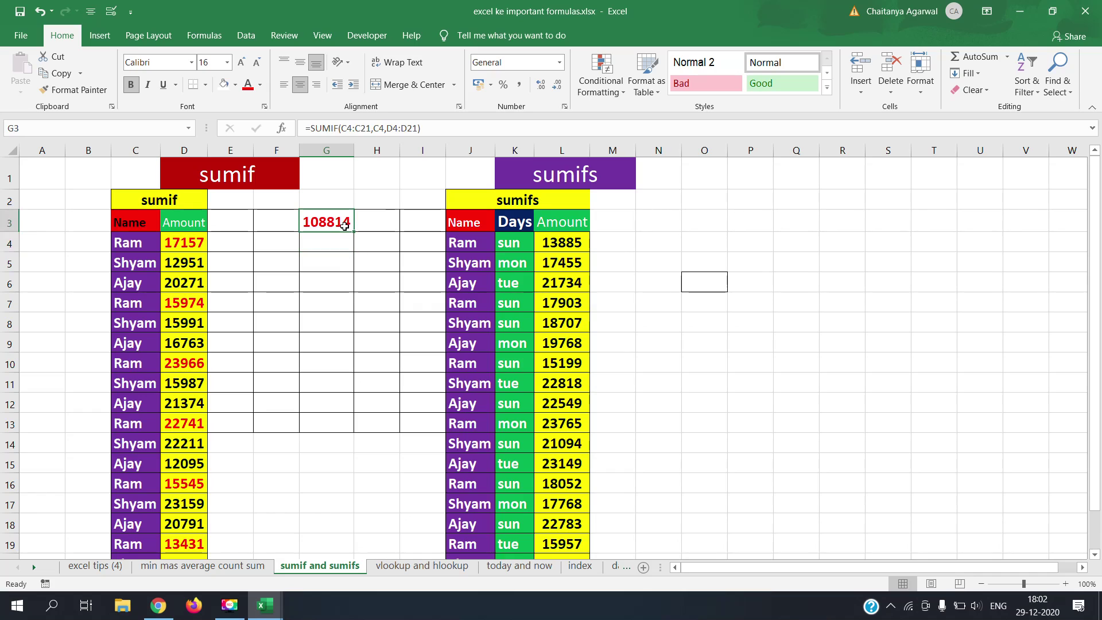
left_click(187, 242)
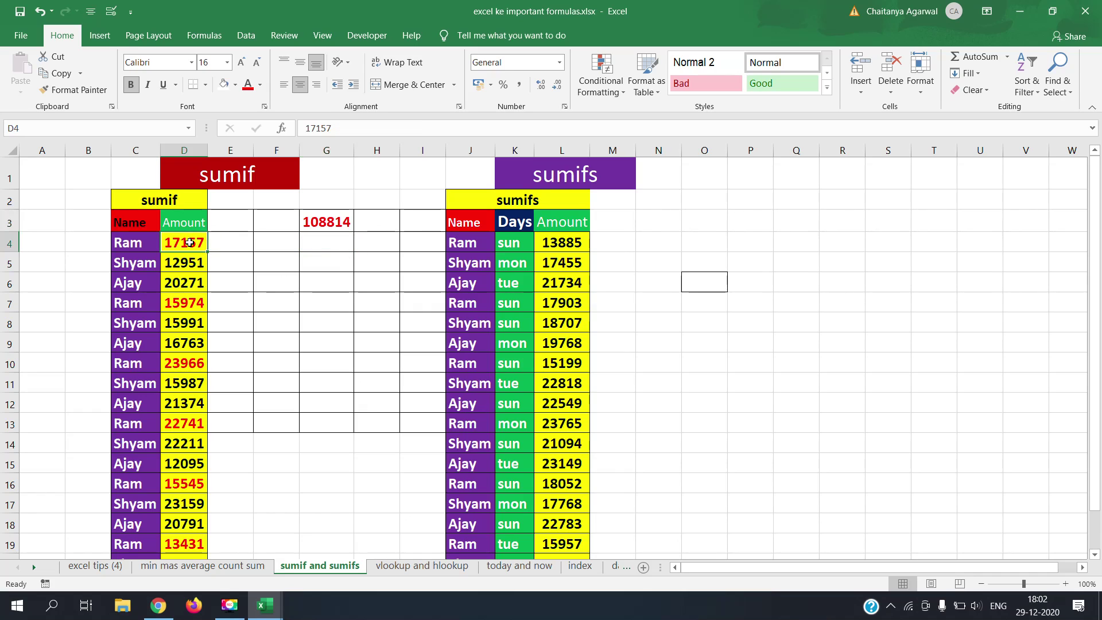
left_click(317, 227)
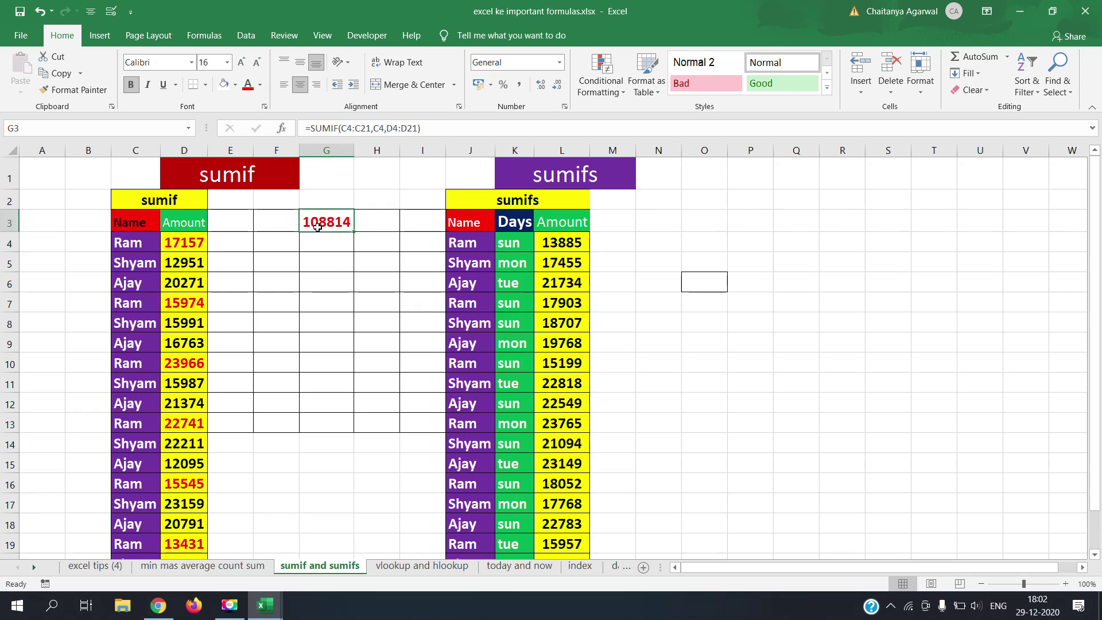
left_click(187, 242)
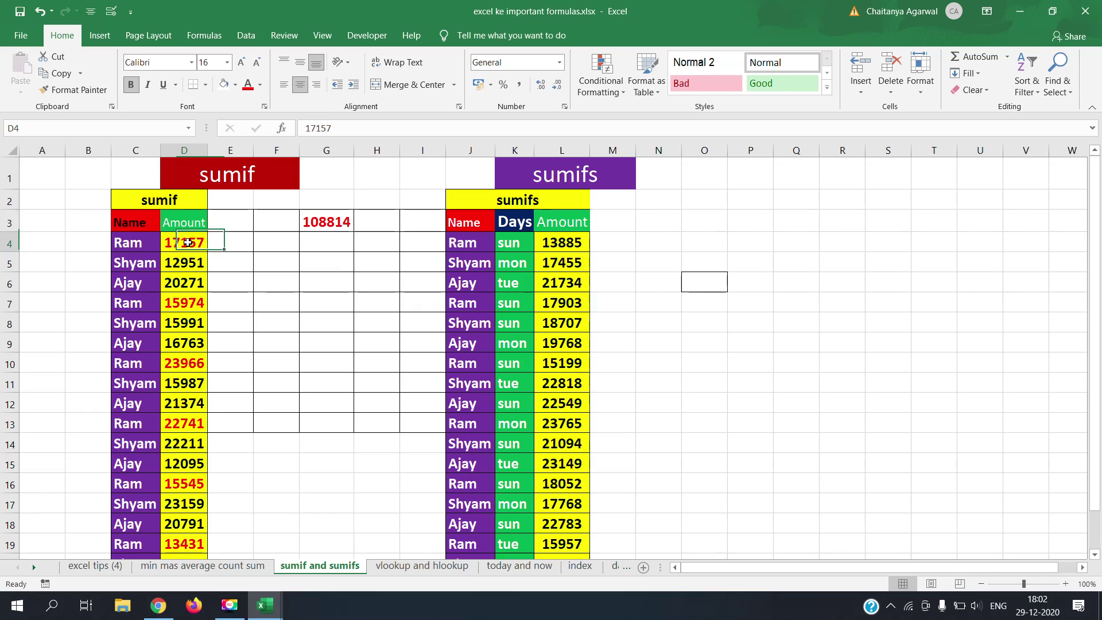
left_click(186, 306)
left_click(187, 366)
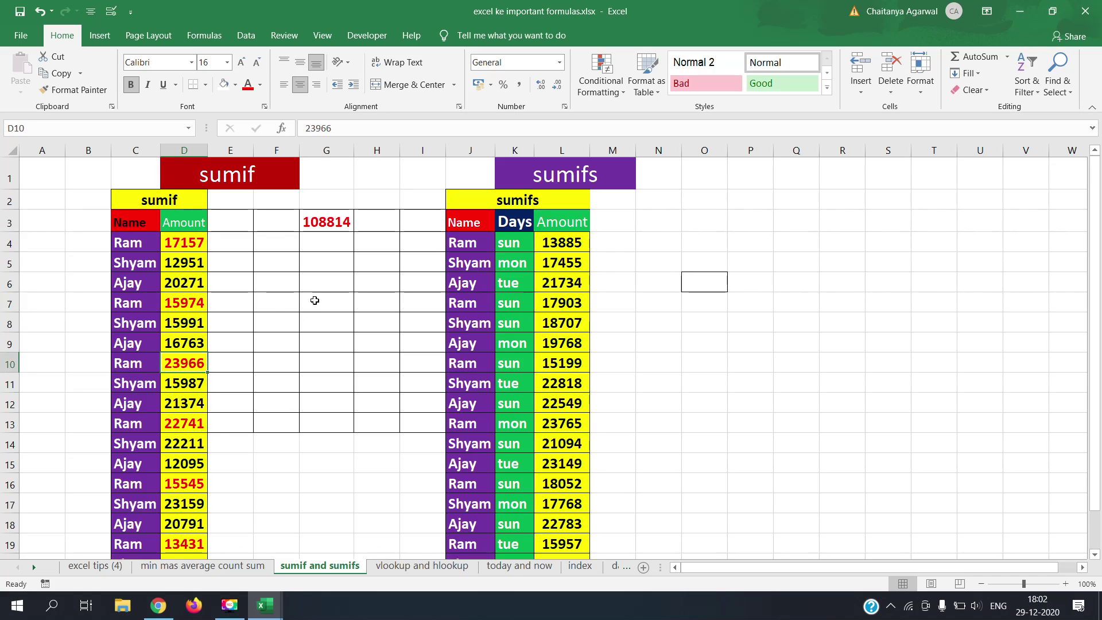
left_click(333, 228)
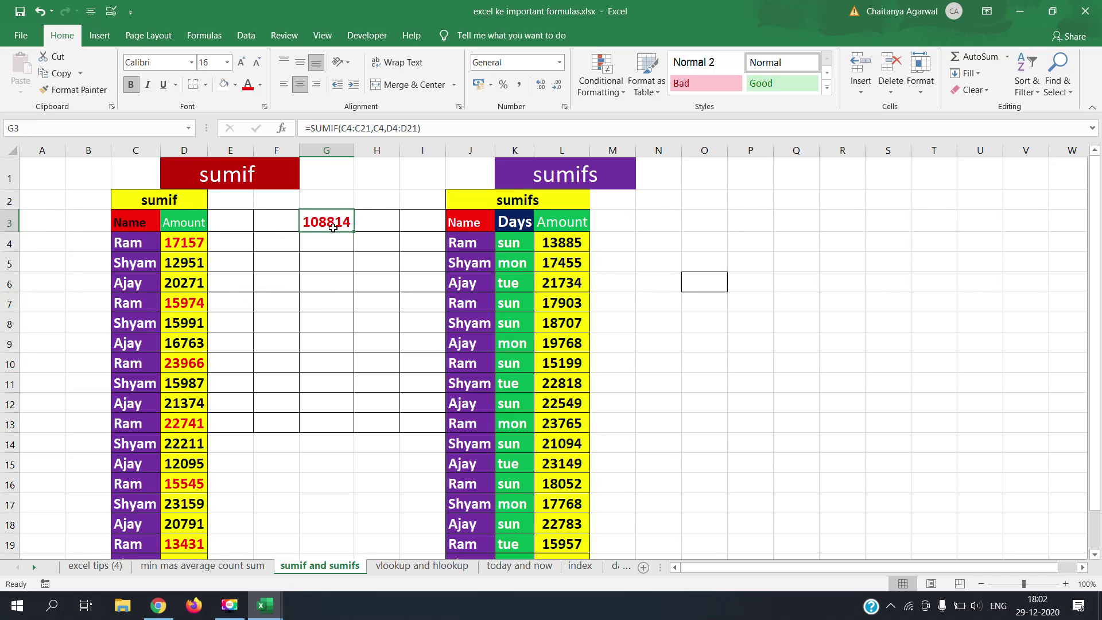
left_click(320, 465)
left_click(284, 457)
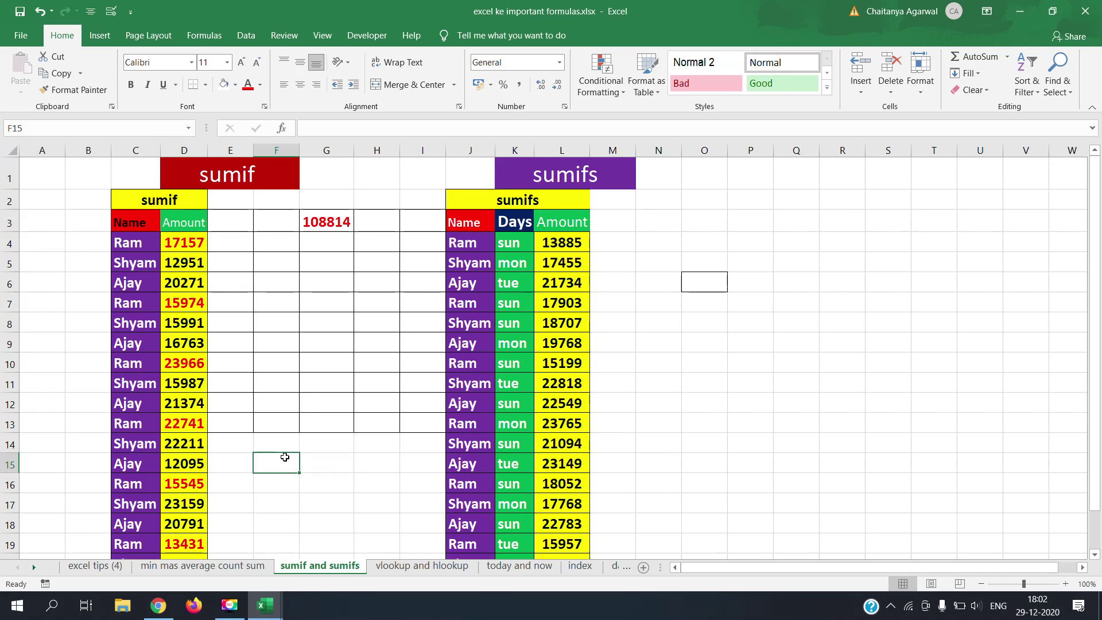
- Start an addition formula in F7 that adds the red amounts in D4, D7 and D10
type("=")
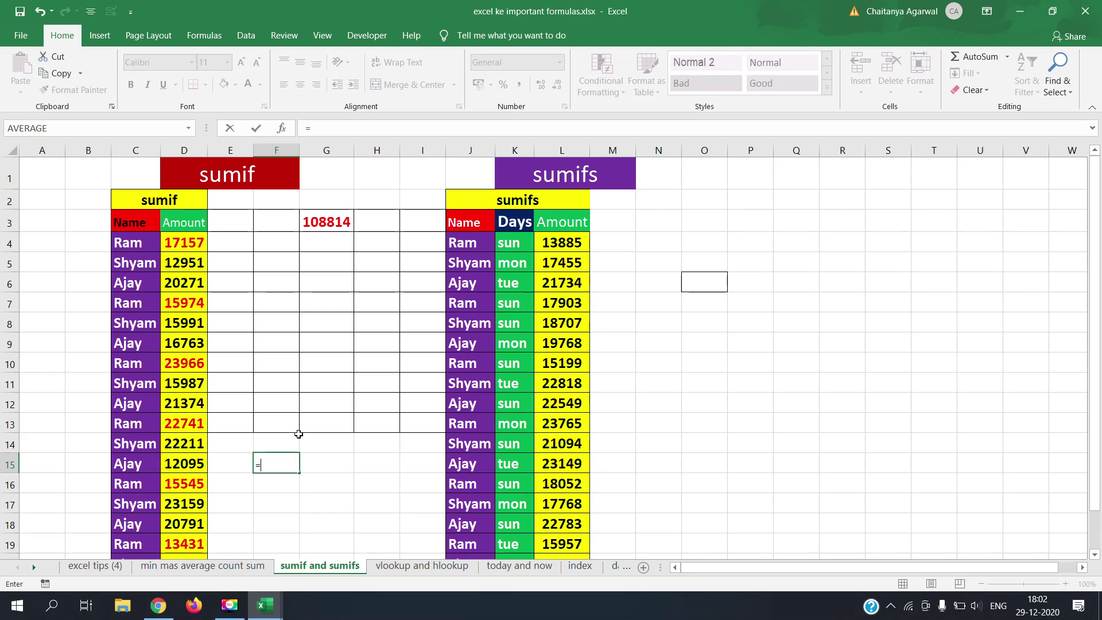
key("Escape")
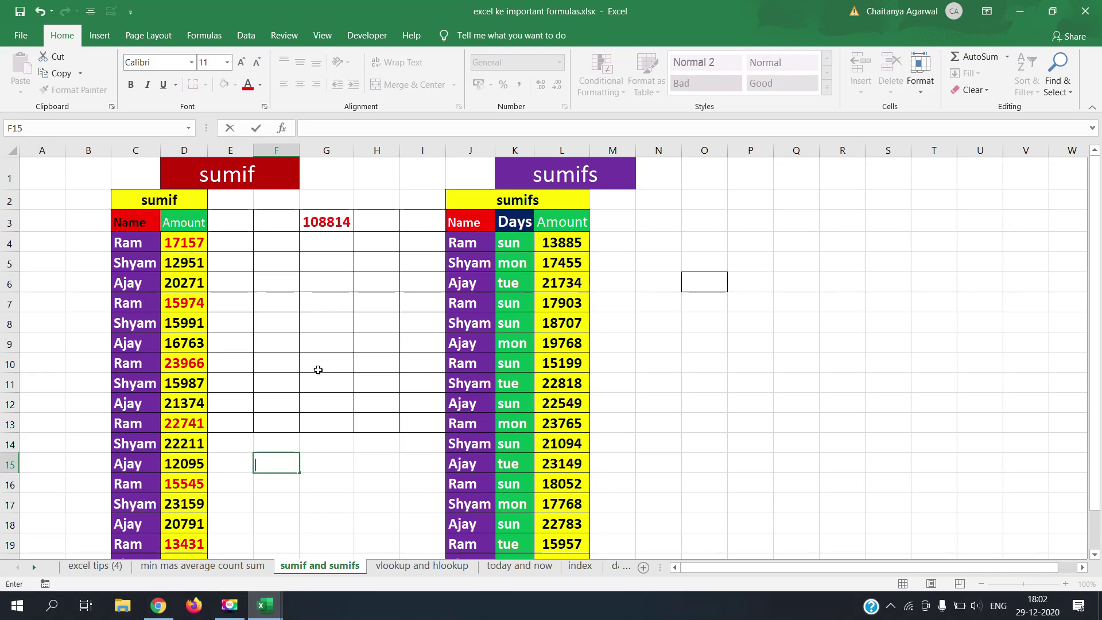
left_click(291, 309)
type("=")
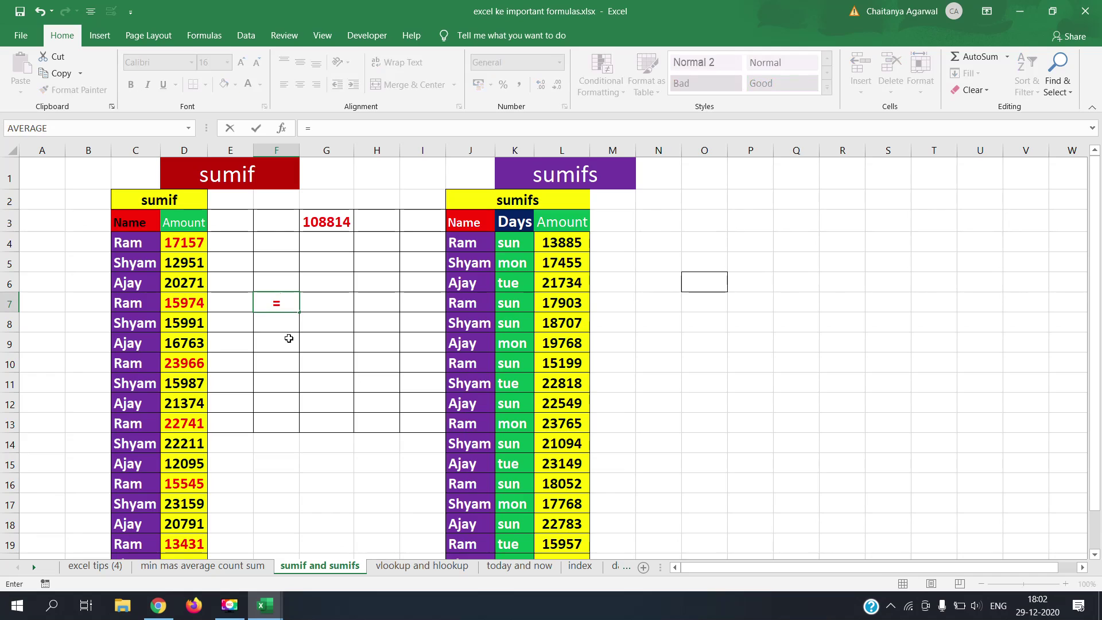
left_click(192, 240)
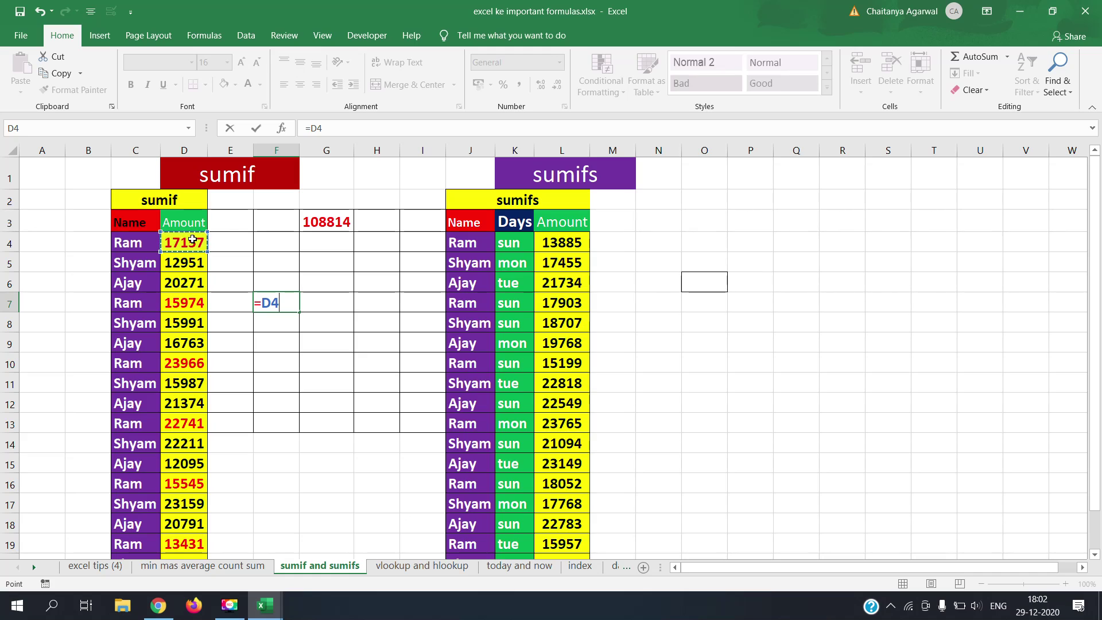
type("+")
left_click(190, 302)
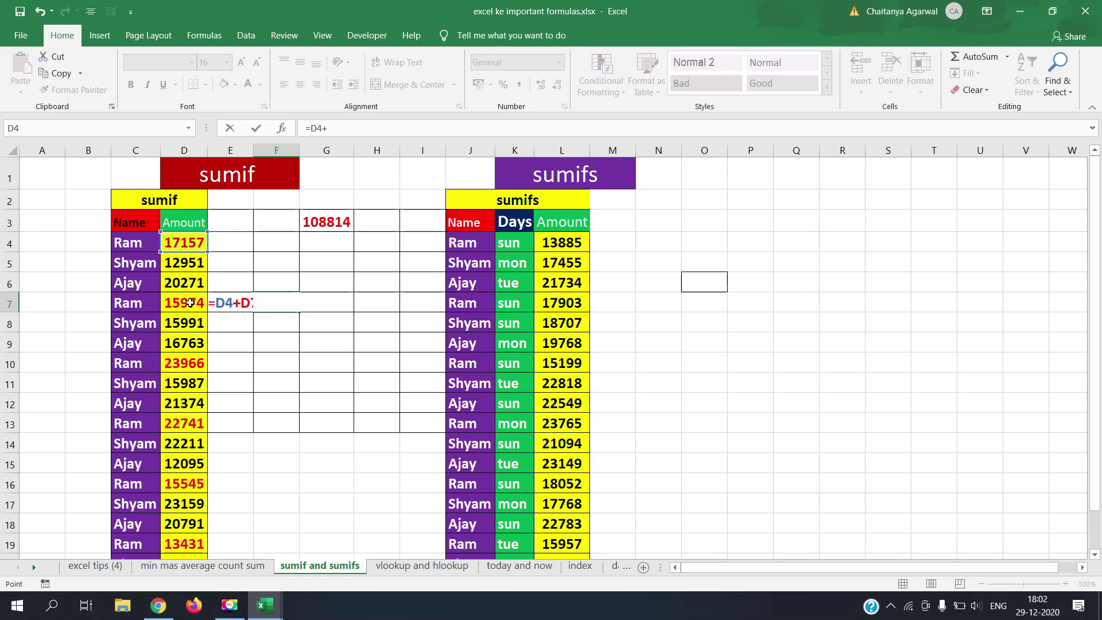
type("+")
left_click(195, 364)
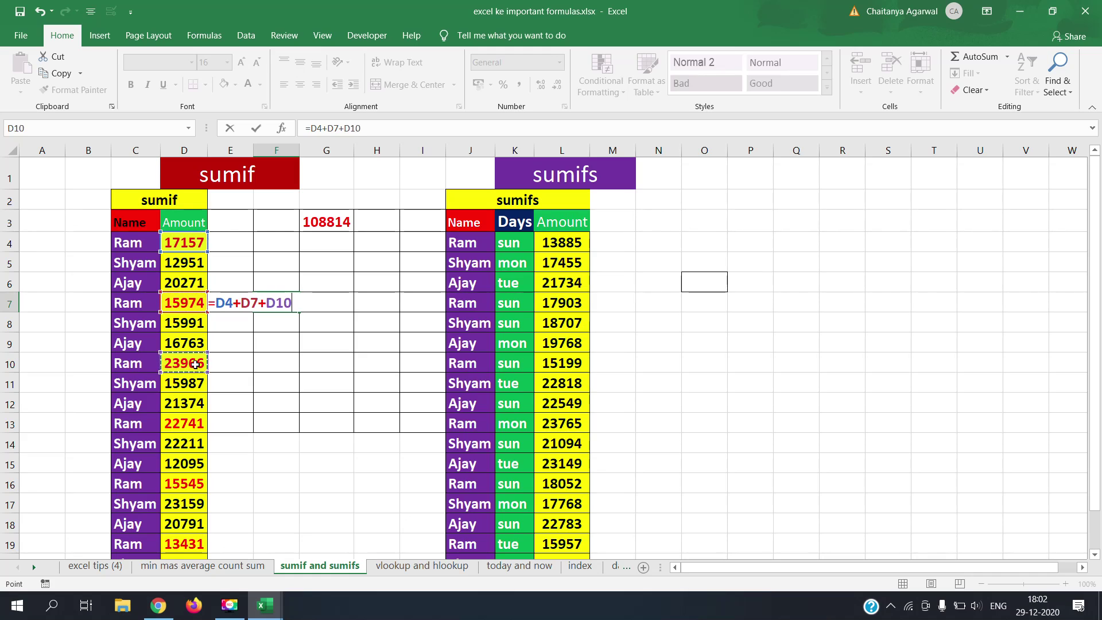
- Complete the addition formula in F7 with the red amounts in D13, D16 and D19
type("+")
left_click(191, 426)
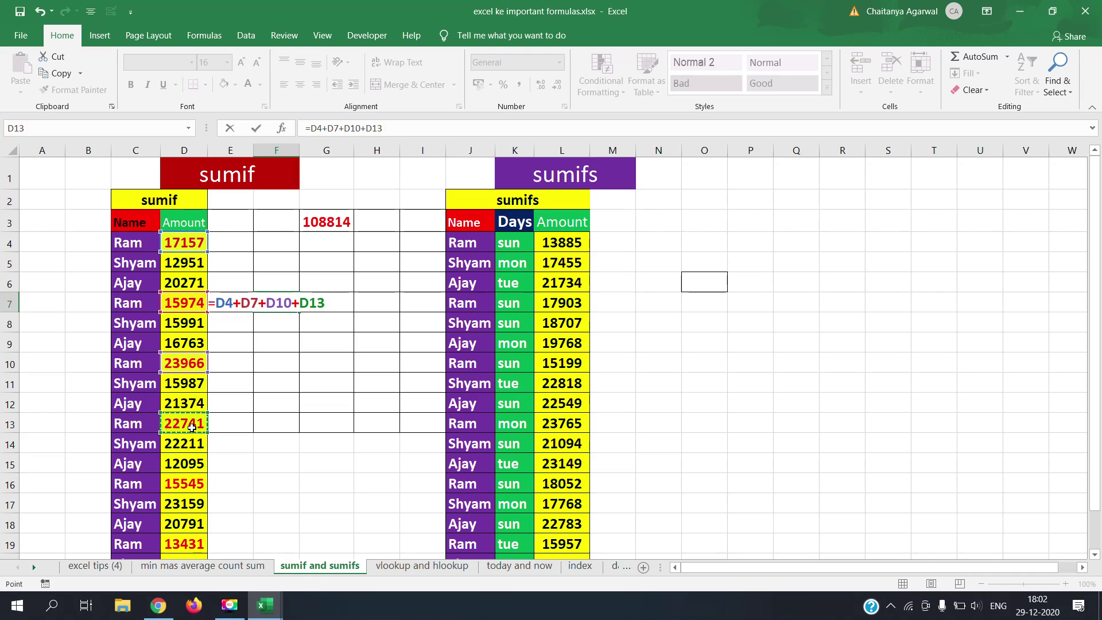
type("+")
left_click(197, 490)
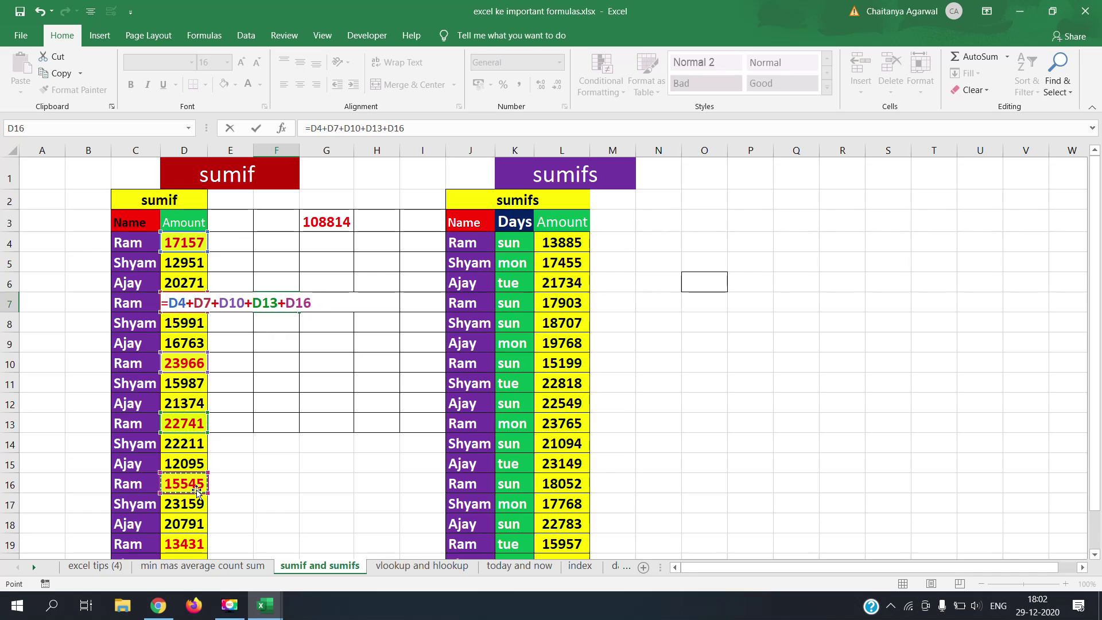
type("+")
left_click(196, 547)
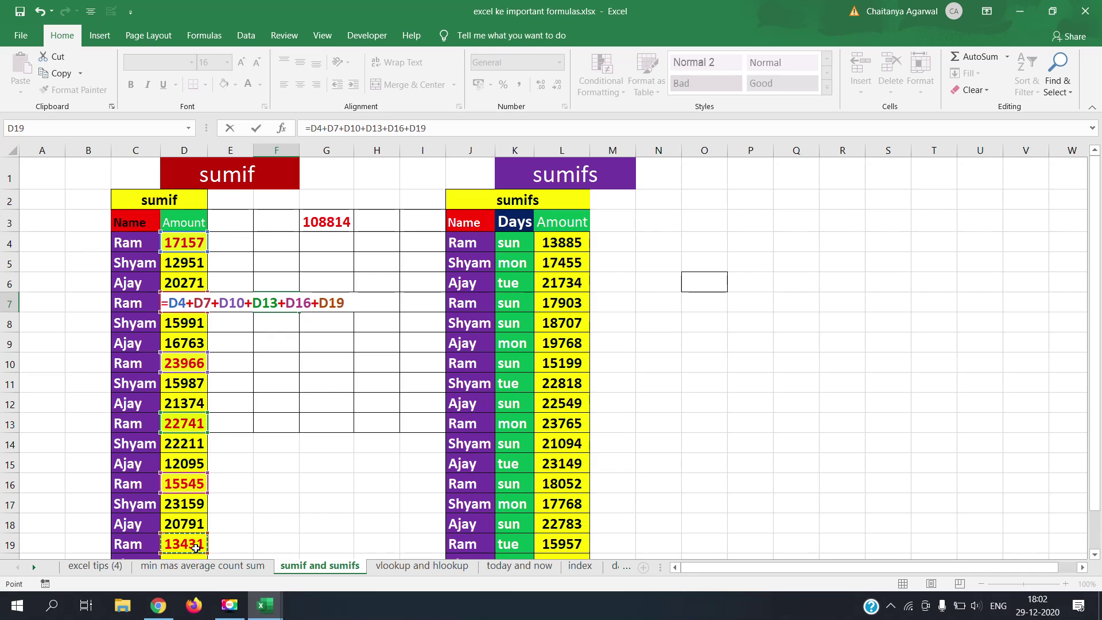
key("Return")
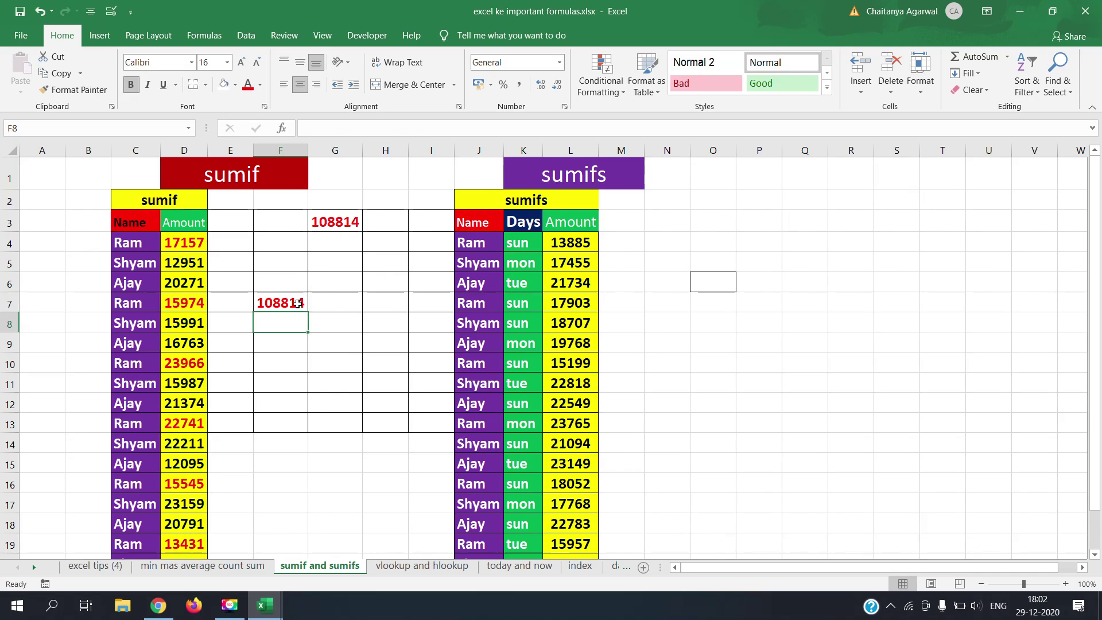
- Compare the manual sum in F7 with the SUMIF result in G3, and clear F7
left_click(298, 303)
left_click(339, 228)
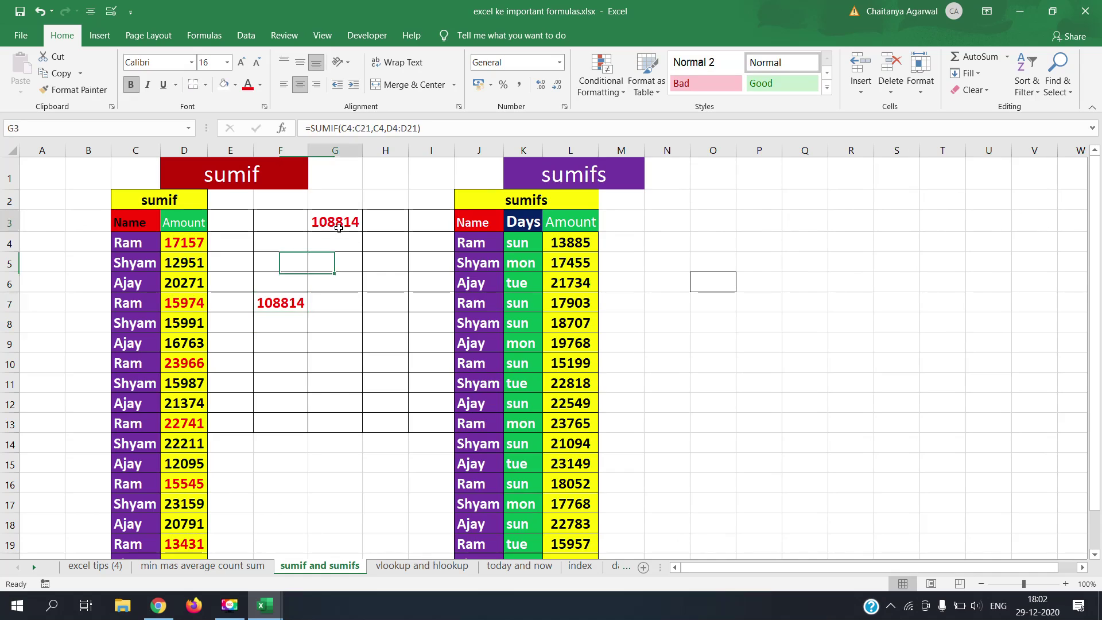
left_click(292, 306)
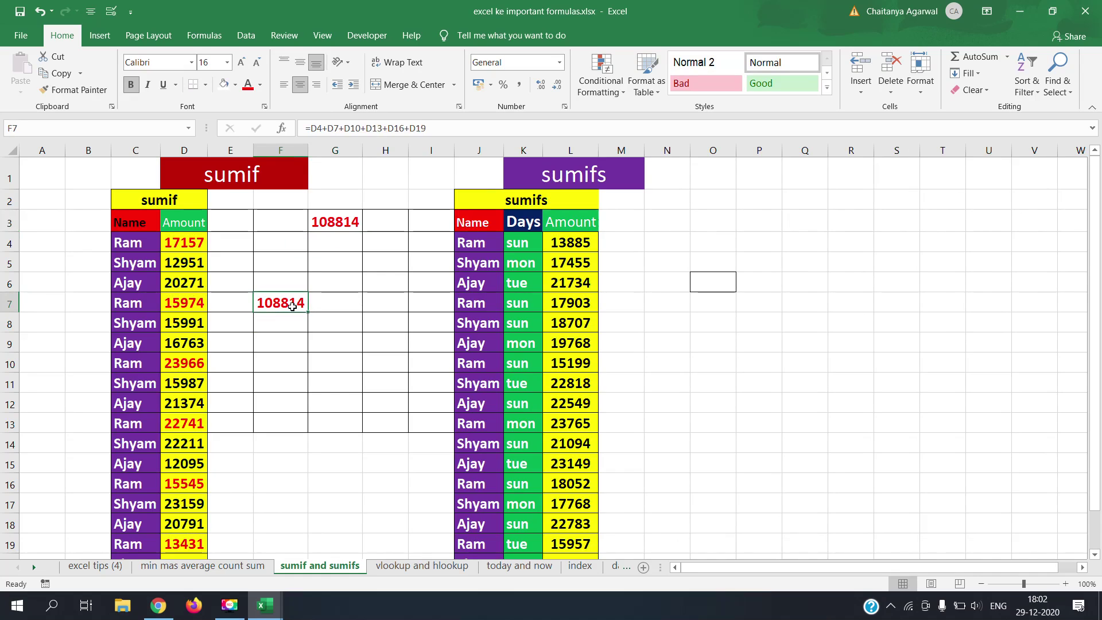
double_click(292, 306)
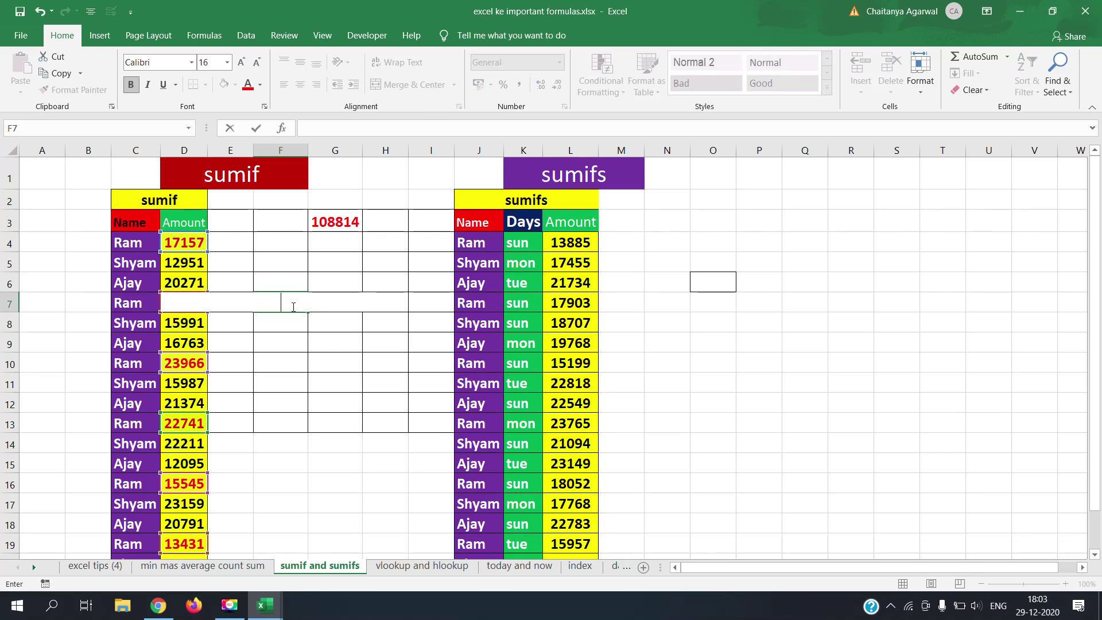
left_click(294, 318)
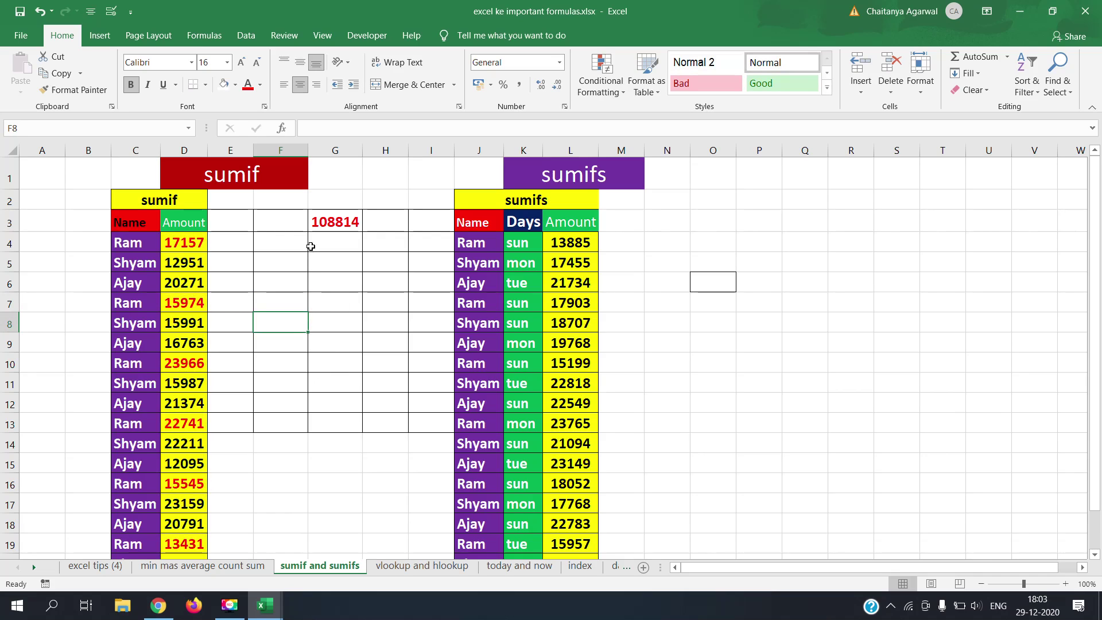
- Change the criteria of the SUMIF formula in G3 to C5 to total the second person's amounts
left_click(322, 227)
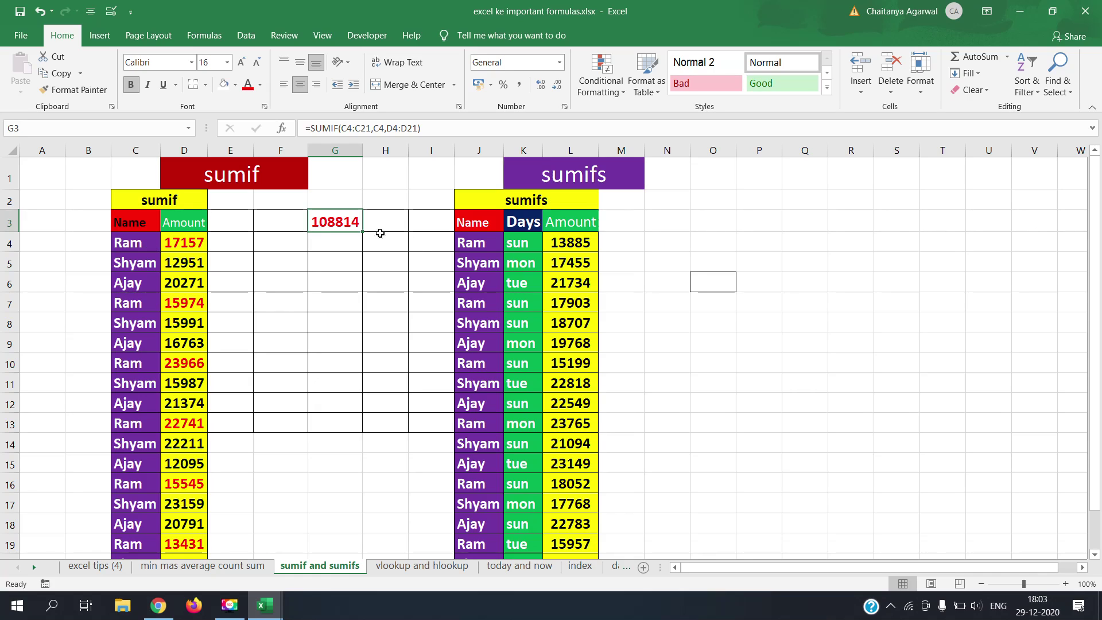
left_click(148, 249)
left_click(145, 263)
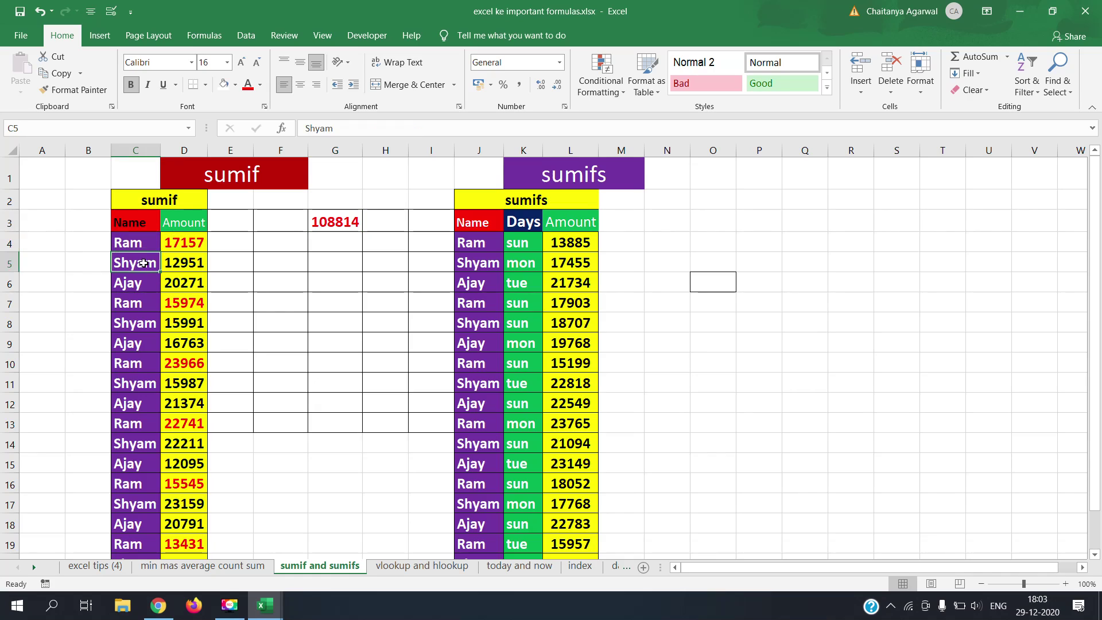
left_click(318, 223)
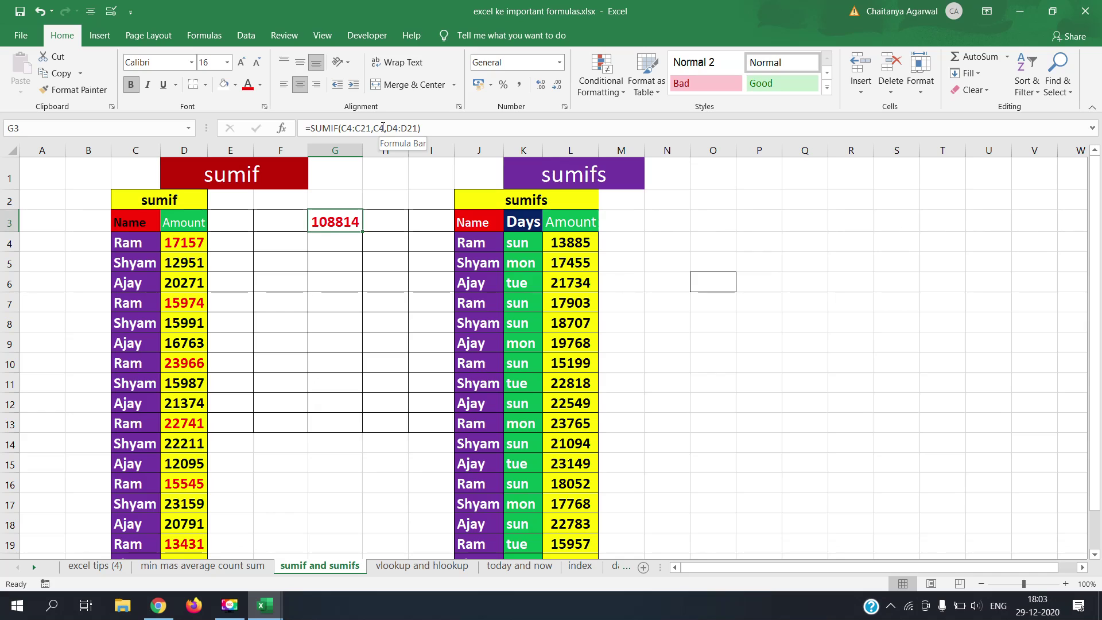
double_click(334, 225)
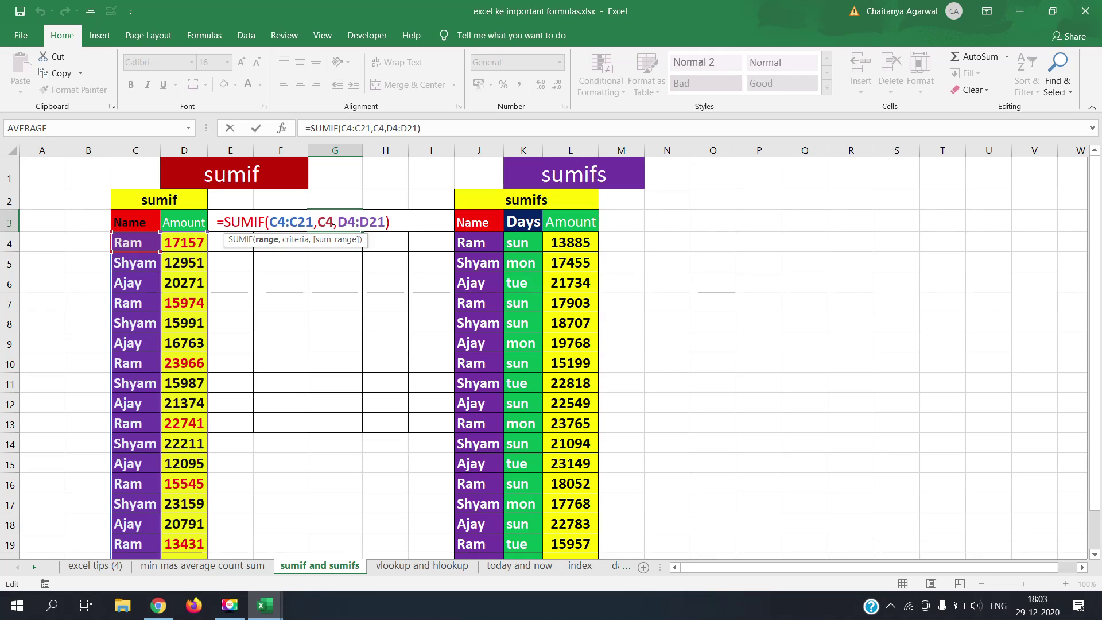
key("BackSpace")
type("5")
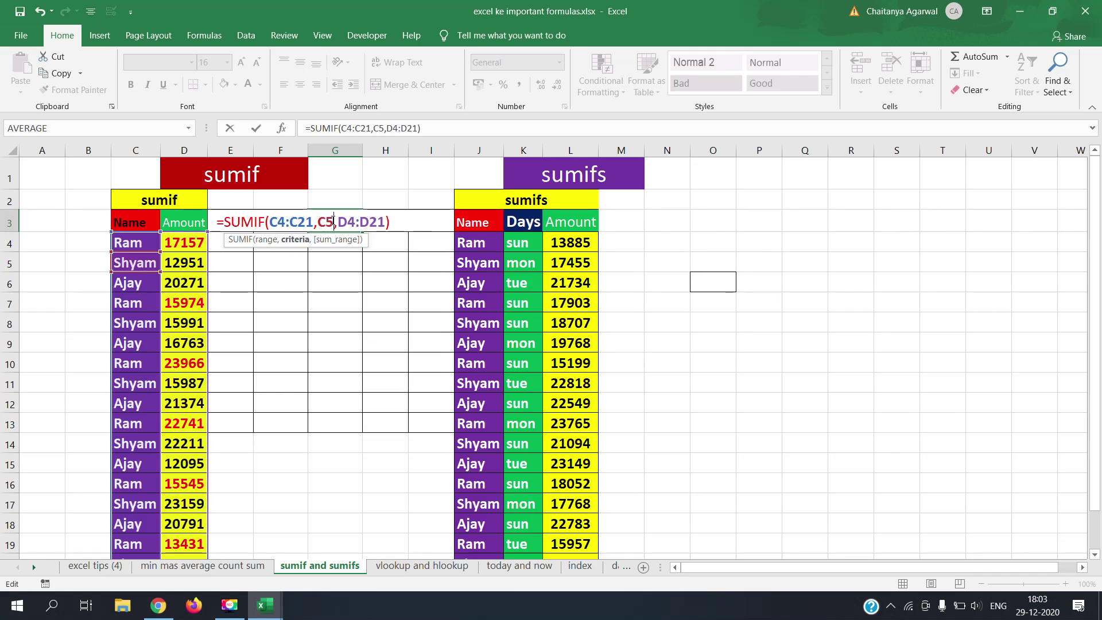
key("Return")
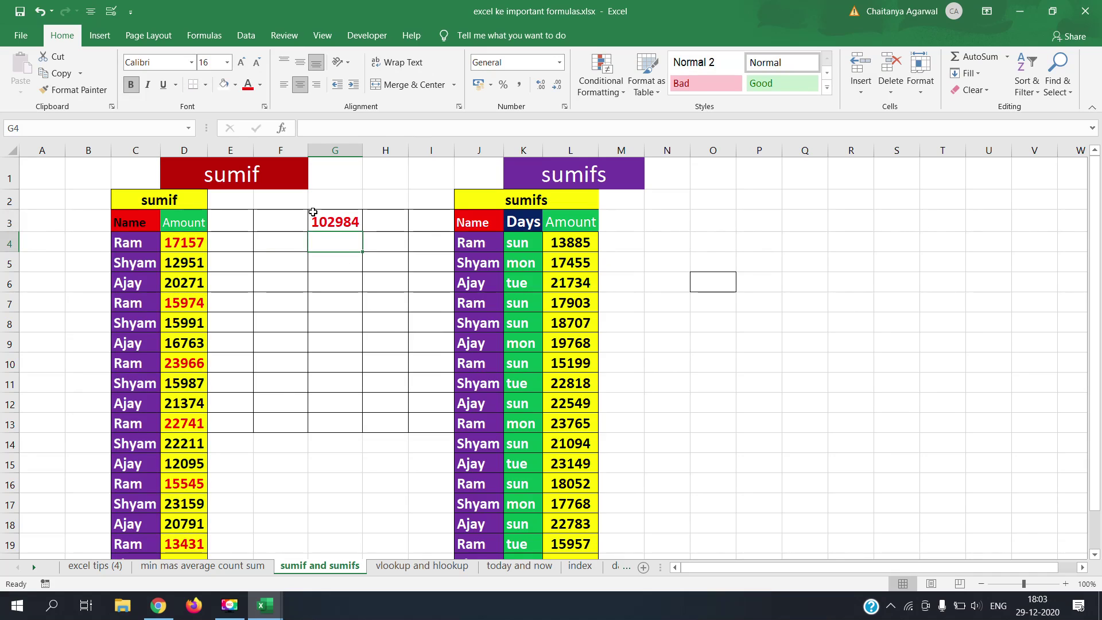
- Change the criteria of the SUMIF formula in G3 to C6 to total the third person's amounts
double_click(324, 218)
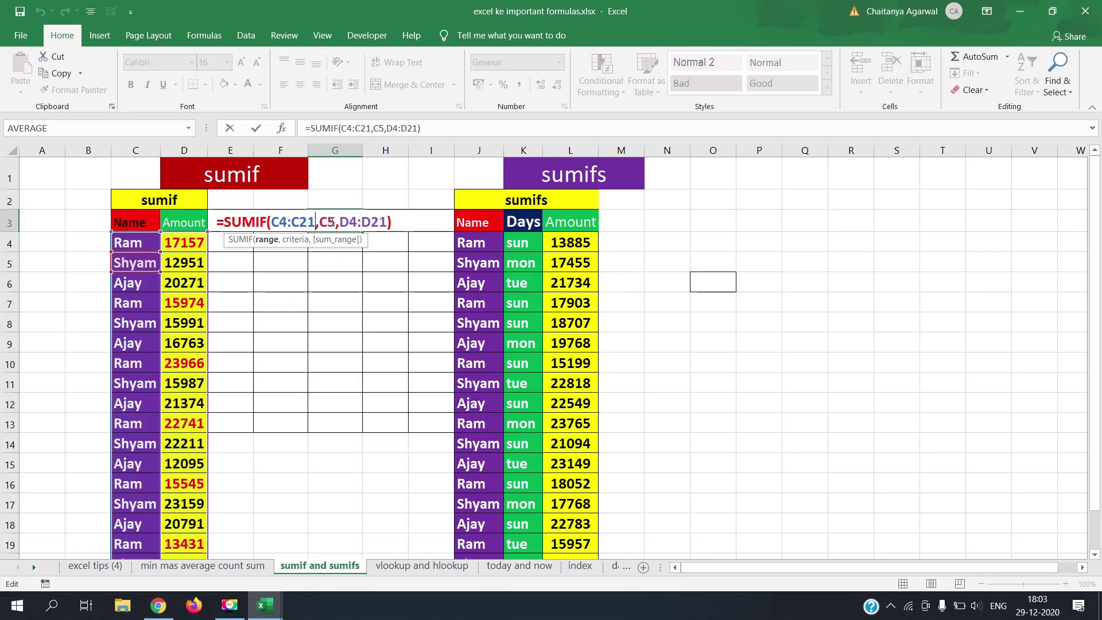
left_click(328, 221)
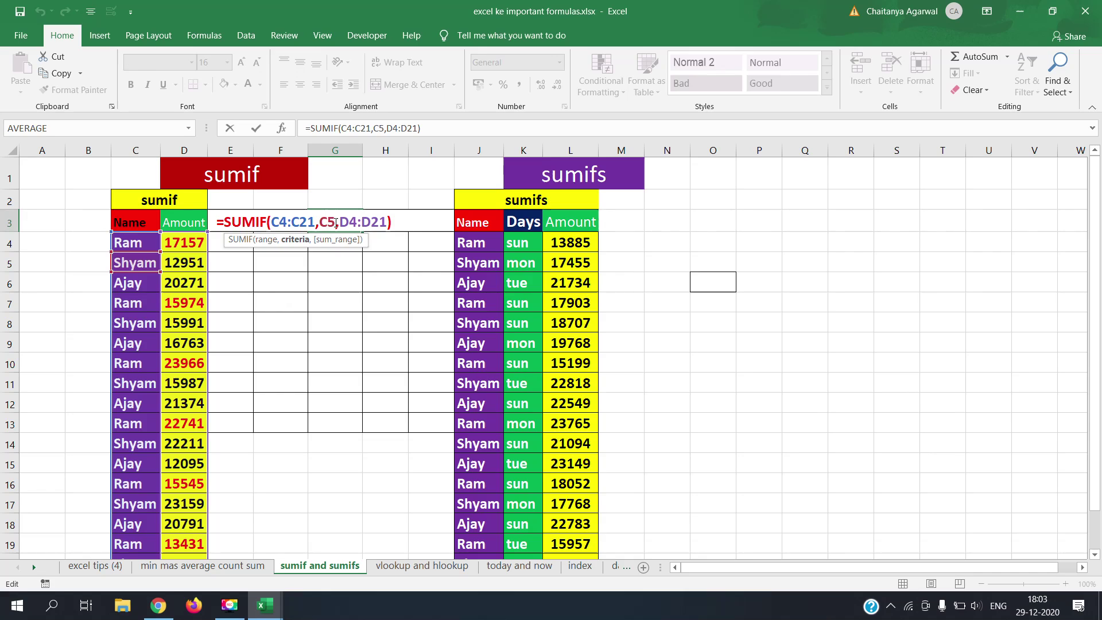
key("BackSpace")
type("6")
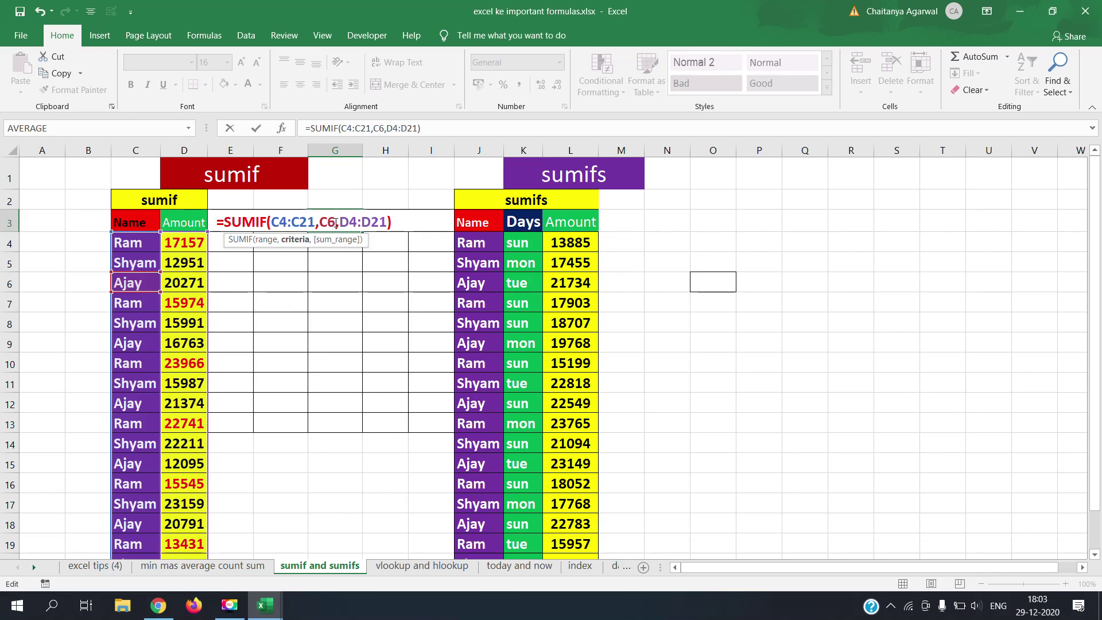
key("Return")
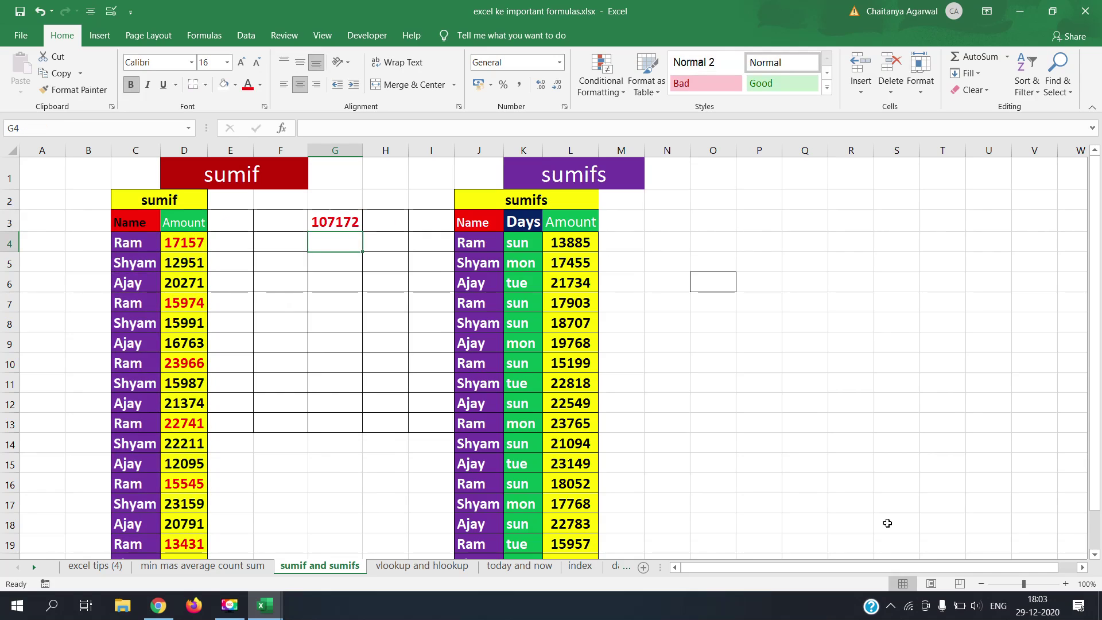
- Delete the SUMIF formula from G3
left_click(1040, 584)
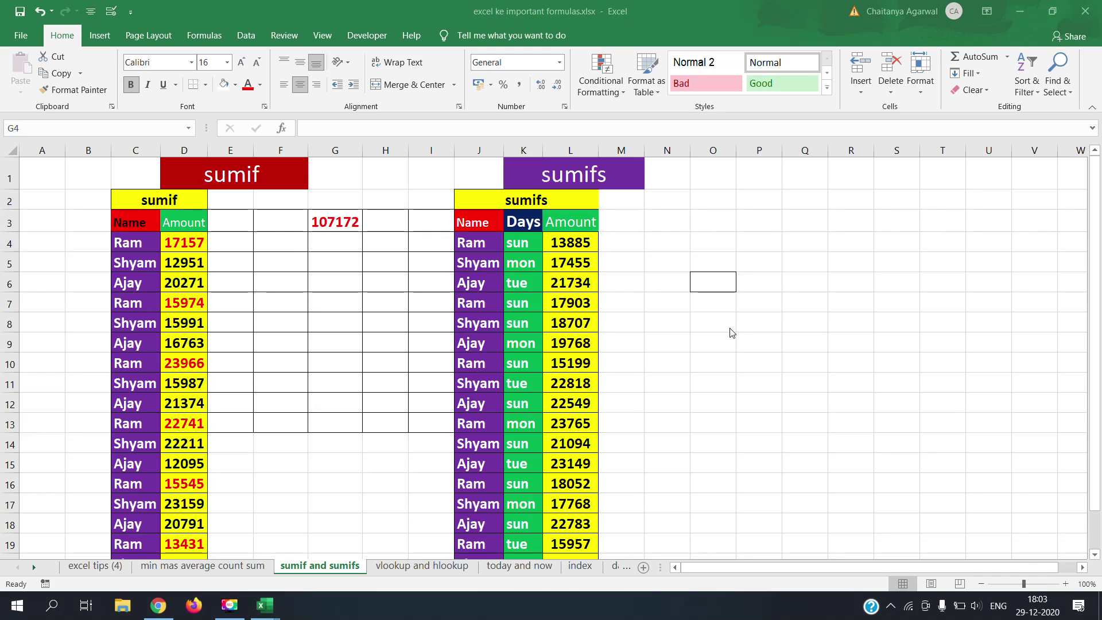
left_click(355, 225)
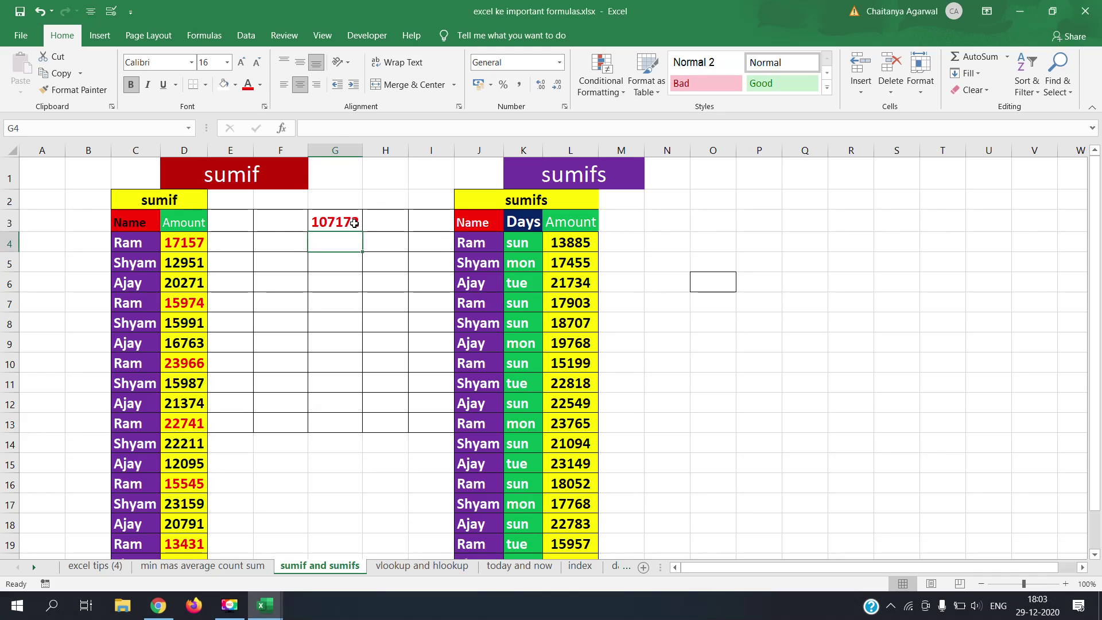
key("Delete")
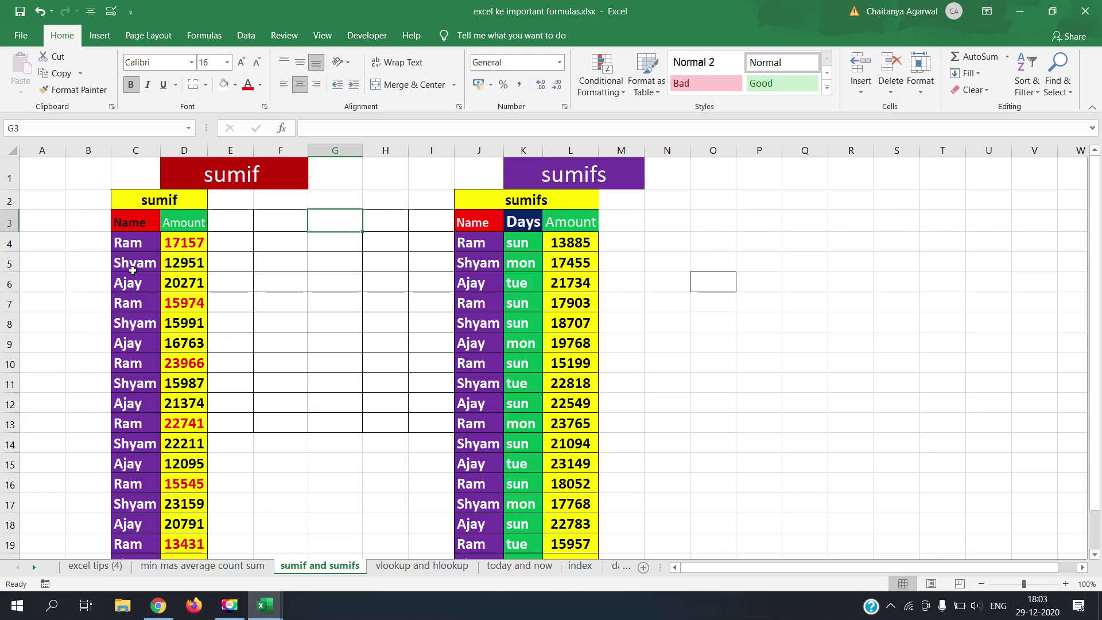
- Enter the first person's name from C4 in lowercase in E3, and compare it with C4
left_click(223, 226)
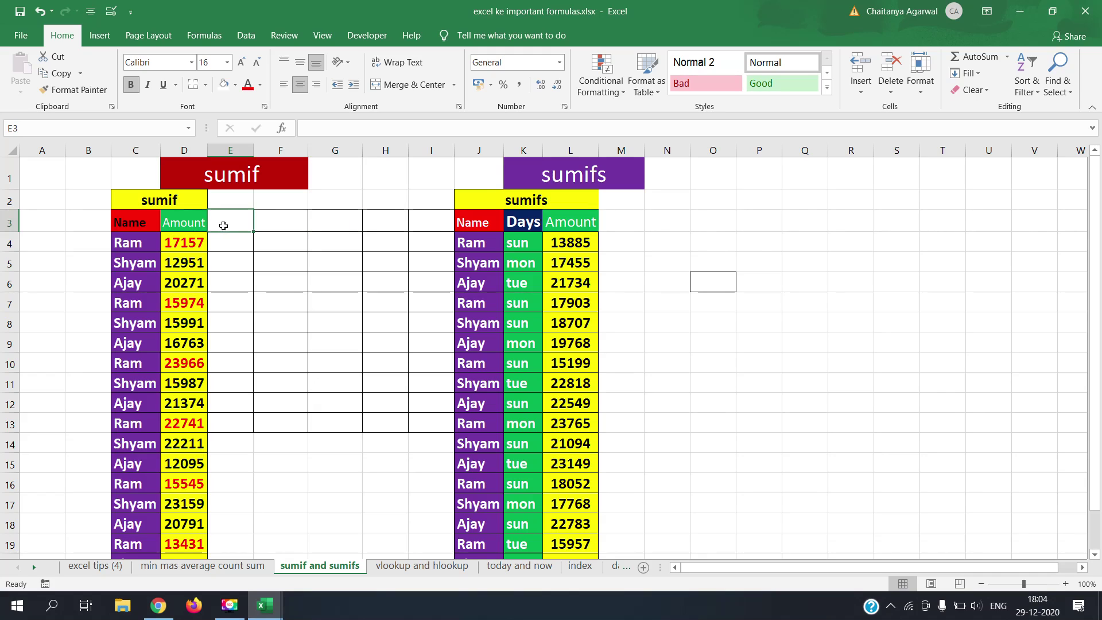
left_click(138, 247)
left_click(142, 267)
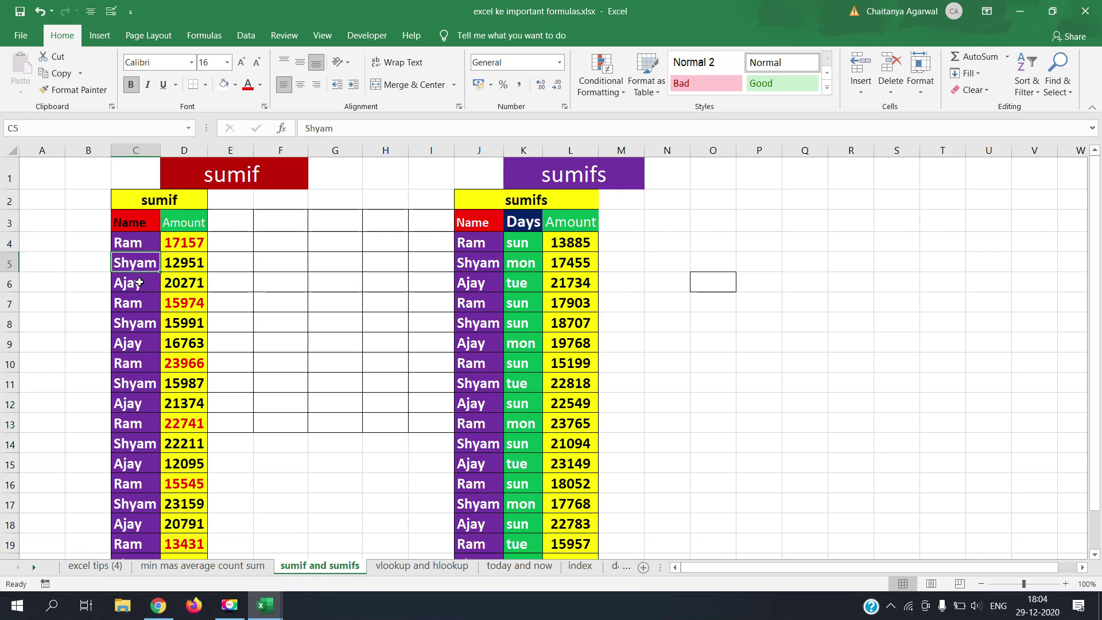
left_click(229, 224)
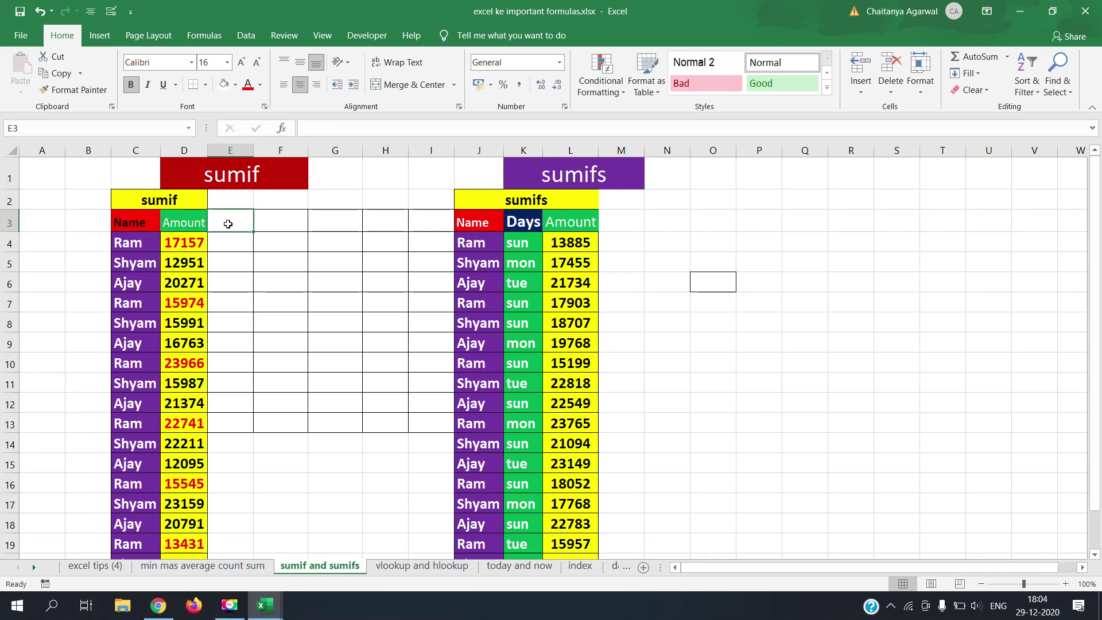
double_click(229, 224)
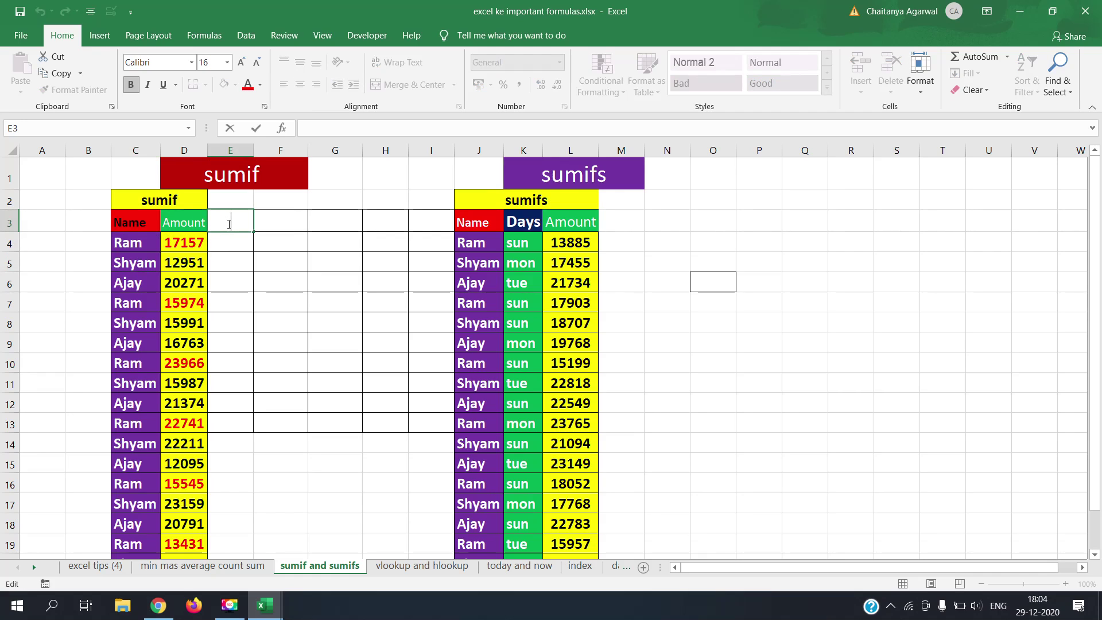
type("ram")
key("Return")
left_click(232, 226)
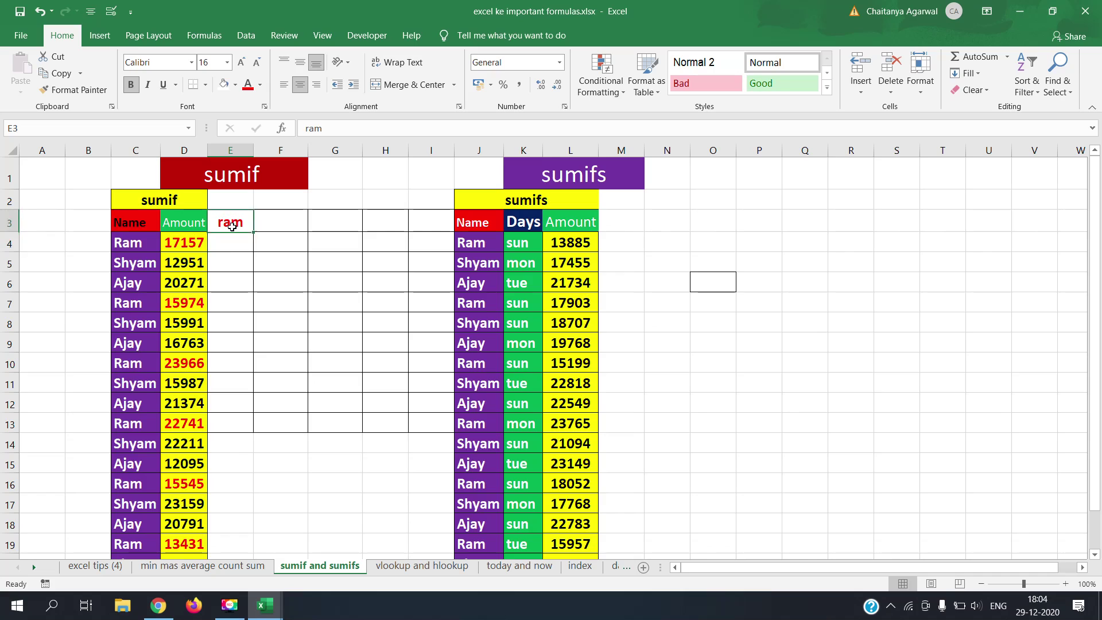
left_click(142, 248)
left_click(231, 225)
left_click(296, 214)
type("=")
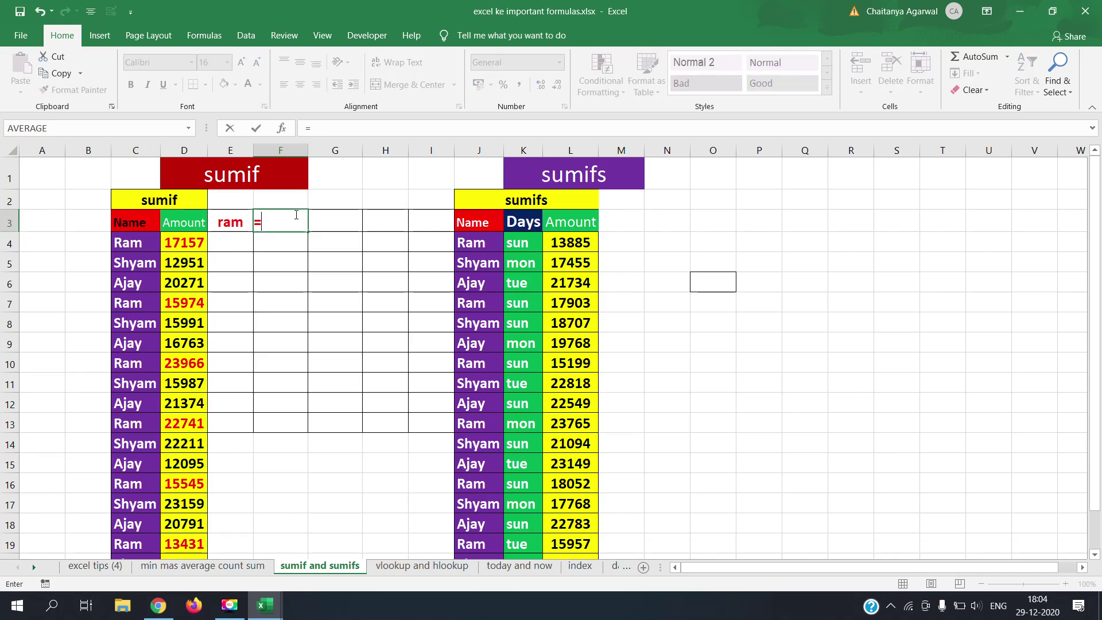
type("sum")
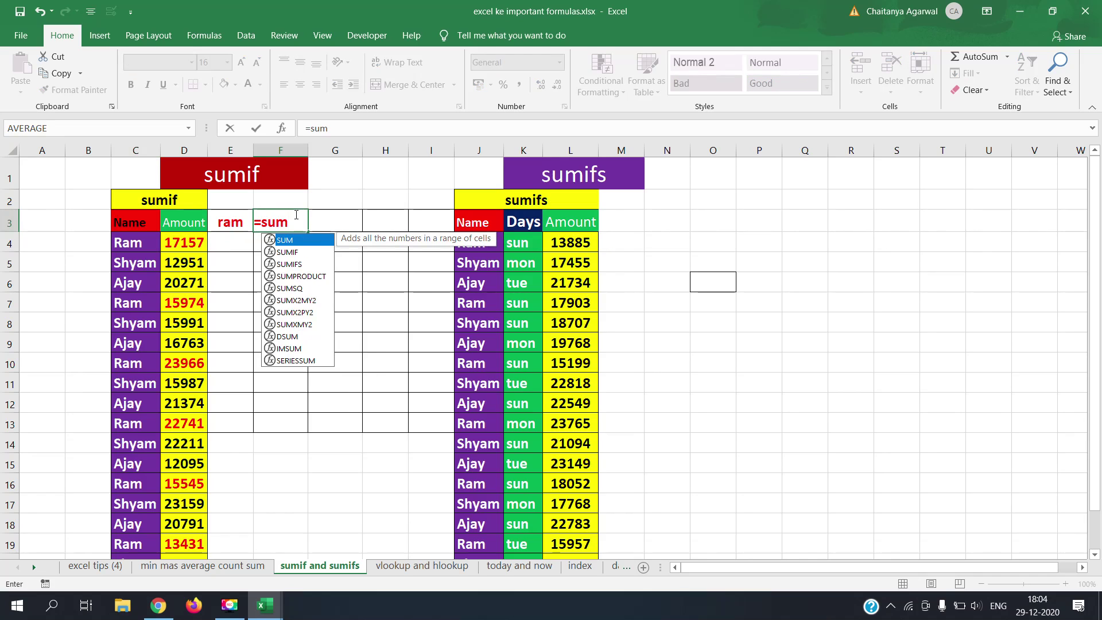
type("if(")
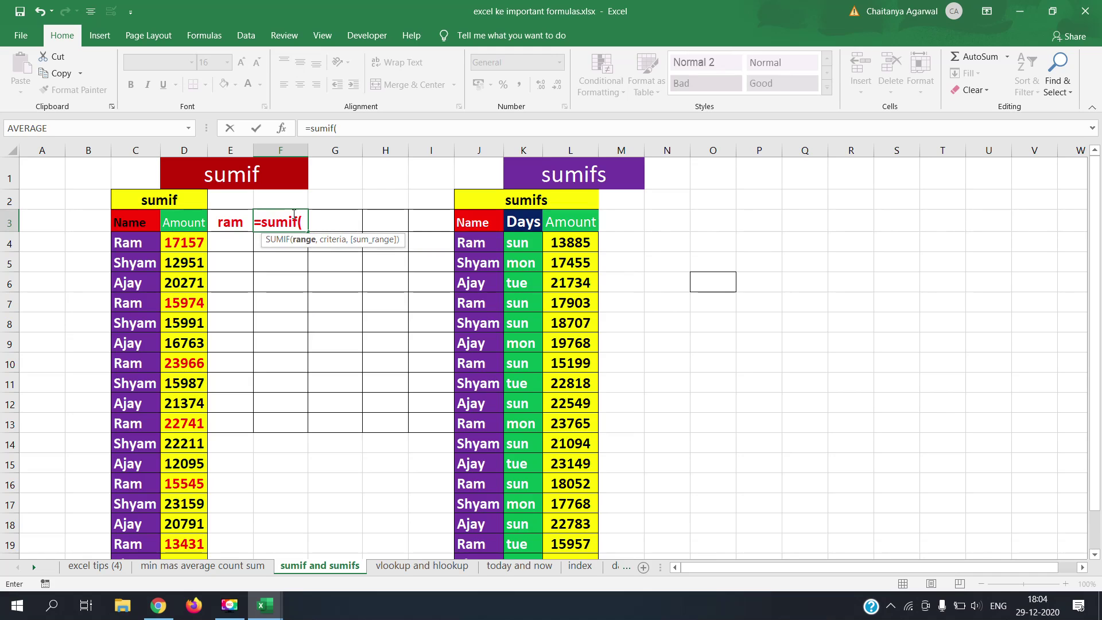
left_click_drag(128, 244, 143, 535)
type(",")
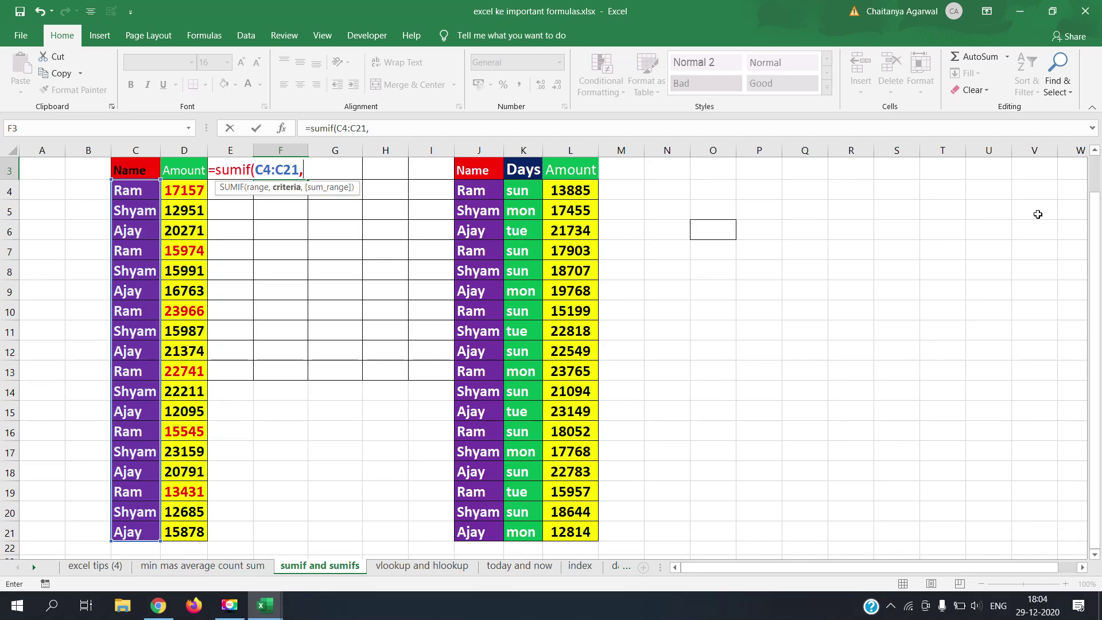
left_click_drag(1096, 315, 1099, 284)
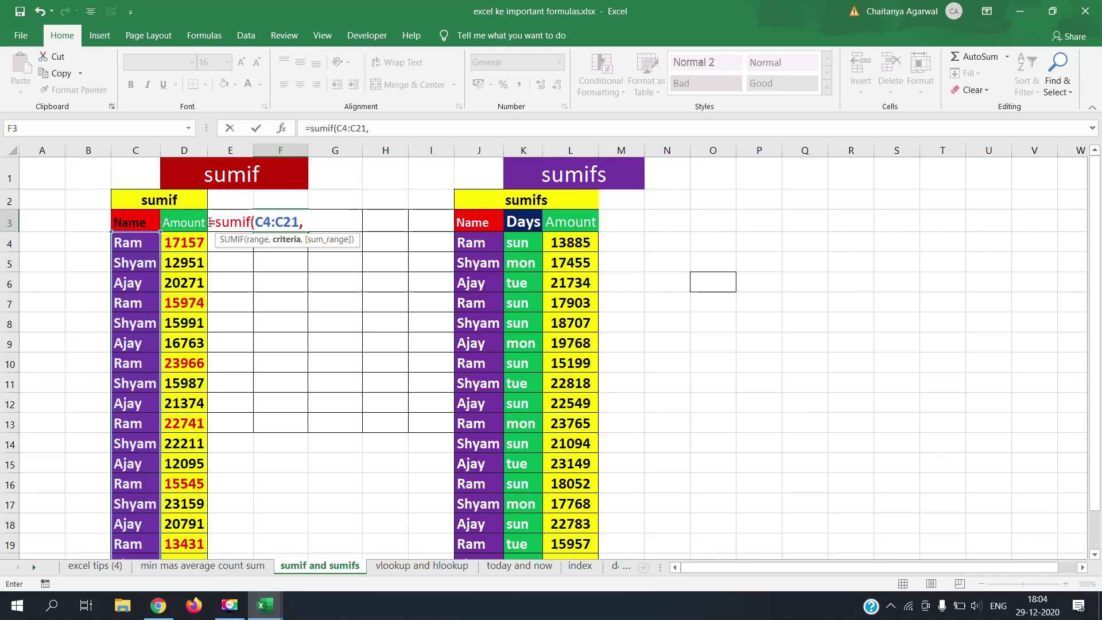
left_click_drag(210, 223, 304, 218)
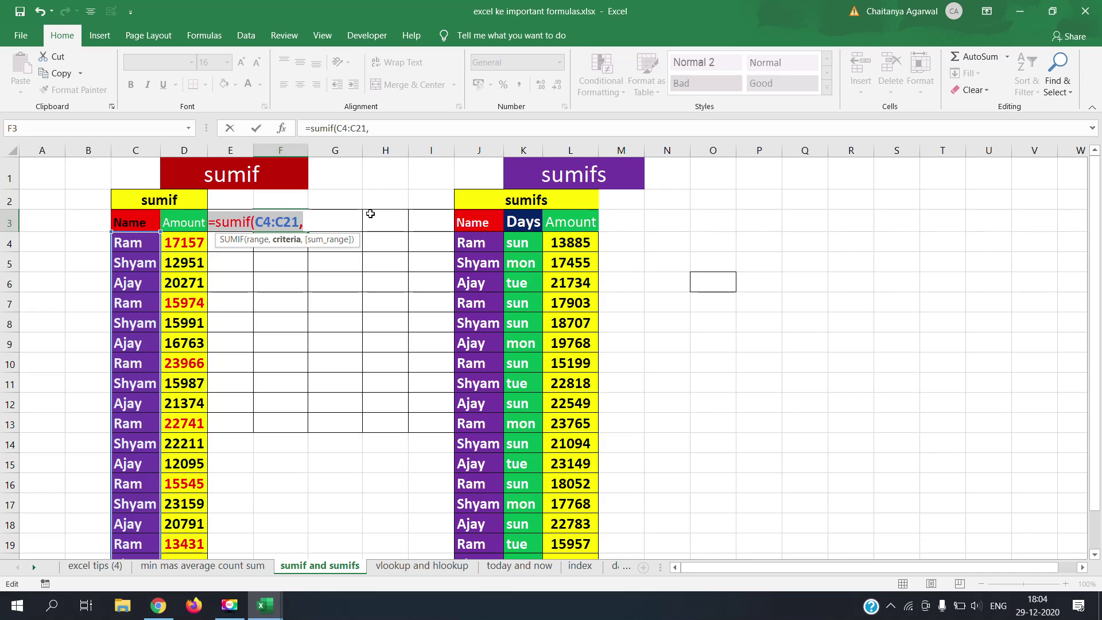
key("BackSpace")
key("Return")
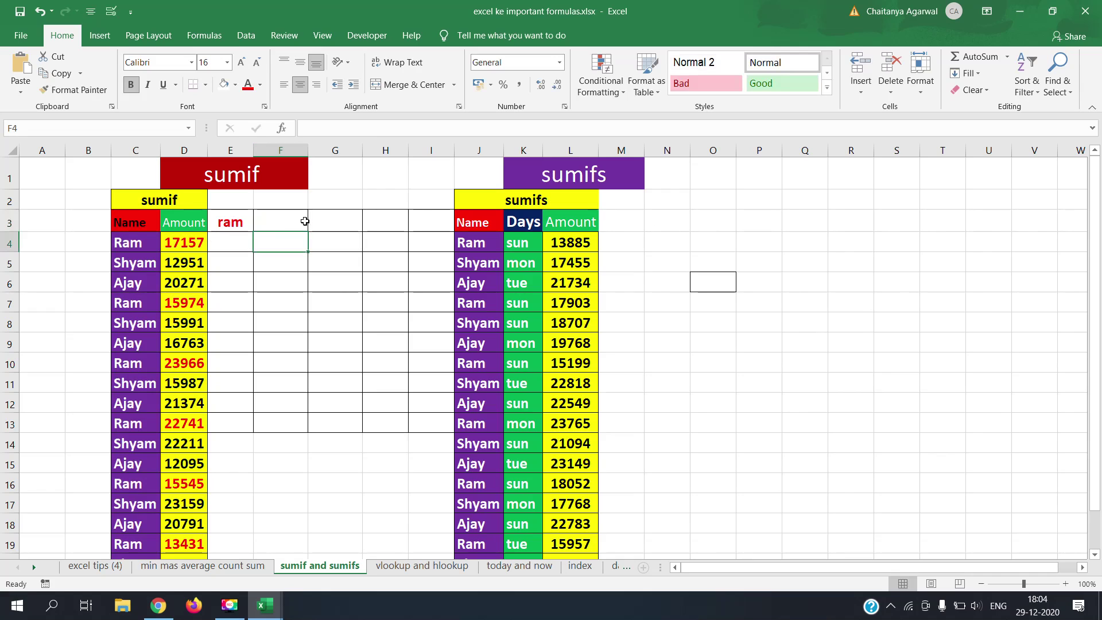
- Left-align F3 and enter =SUMIF(C4:C21,E3,D4:D21) in it, accepting the proposed formula correction
left_click(267, 216)
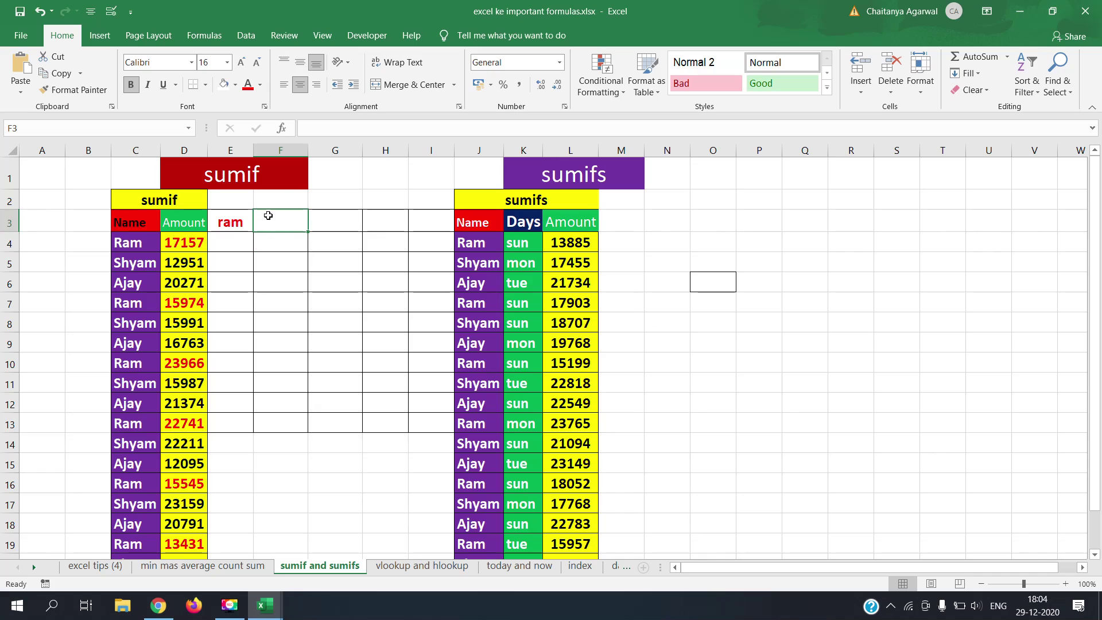
left_click(281, 89)
double_click(291, 222)
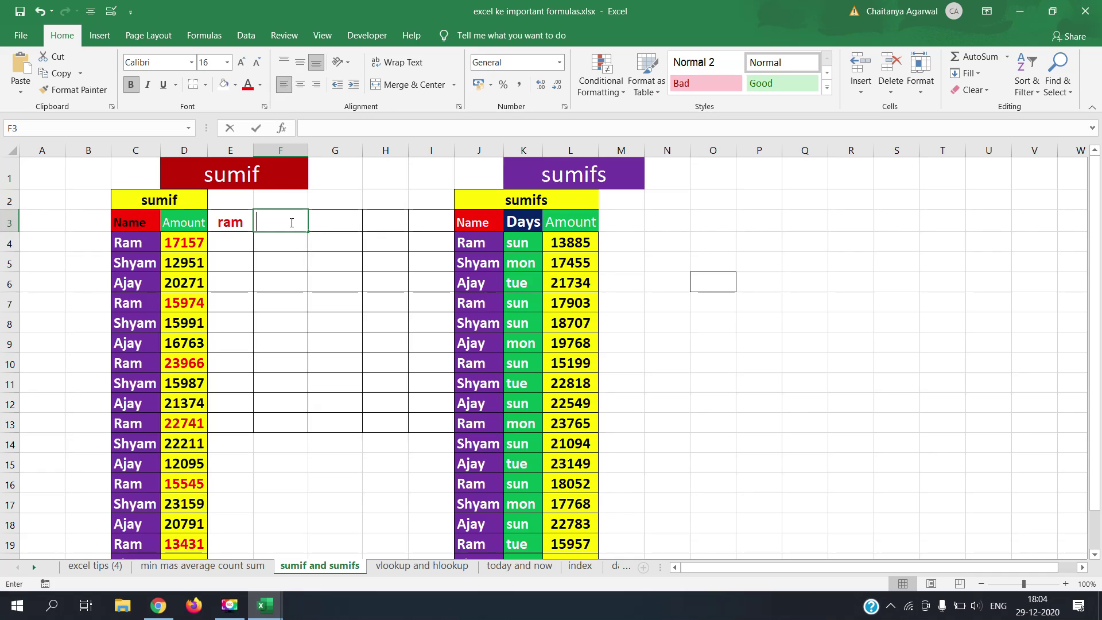
type("=")
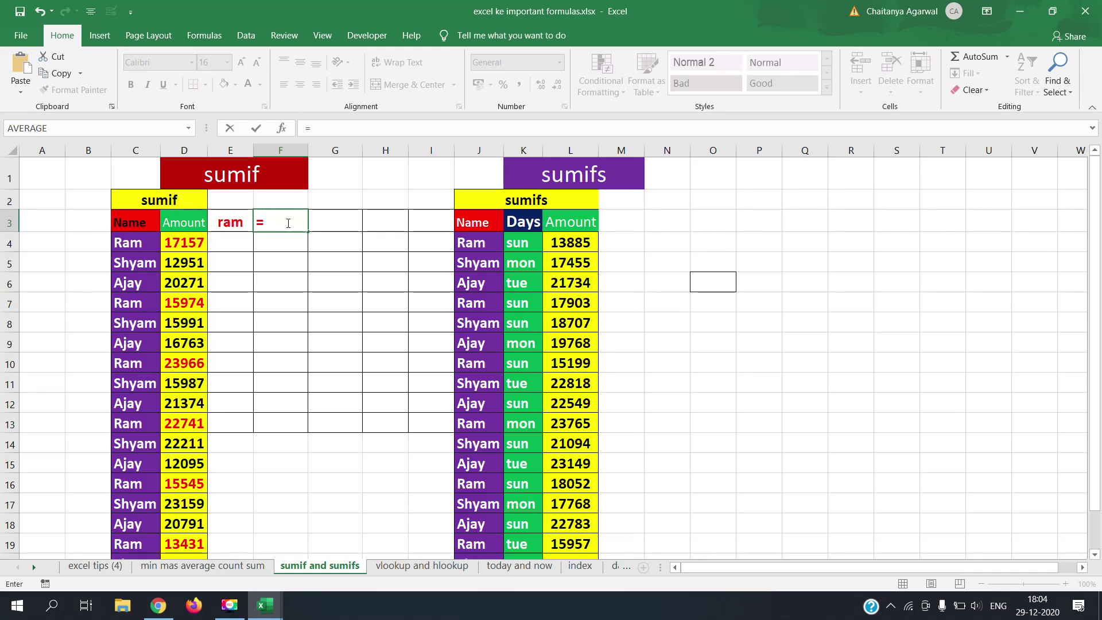
type("=sumif(C4:C21,")
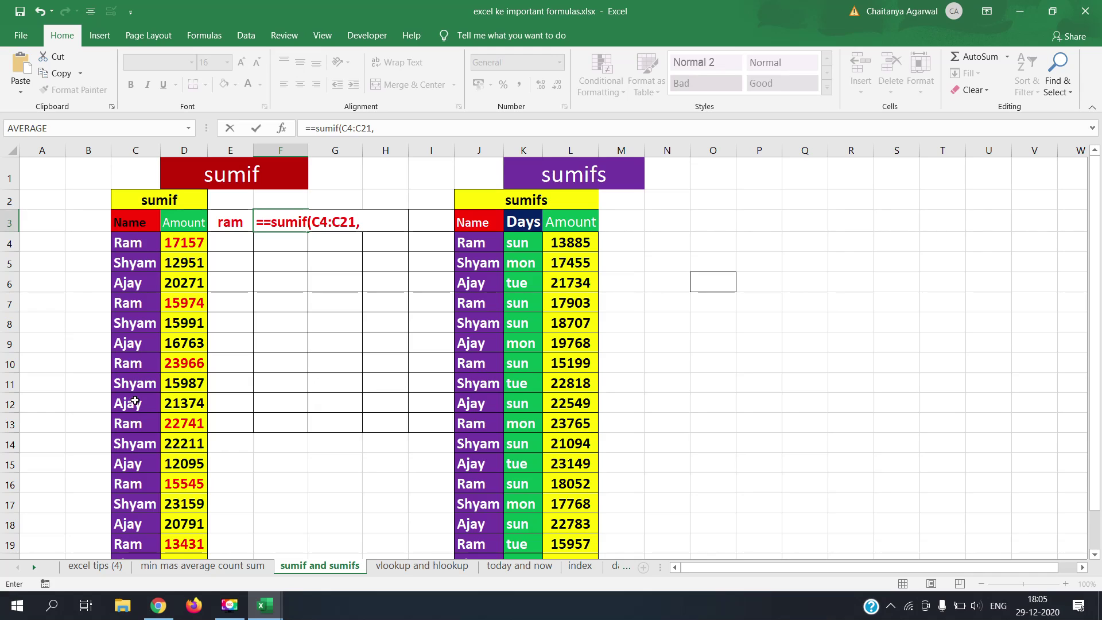
left_click(239, 222)
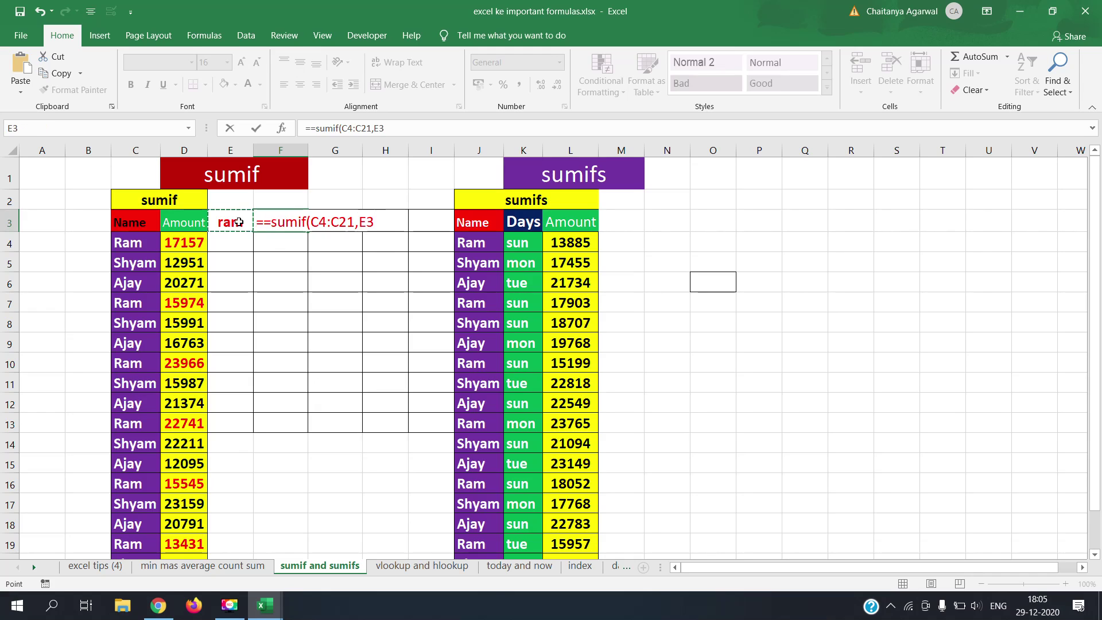
type(",")
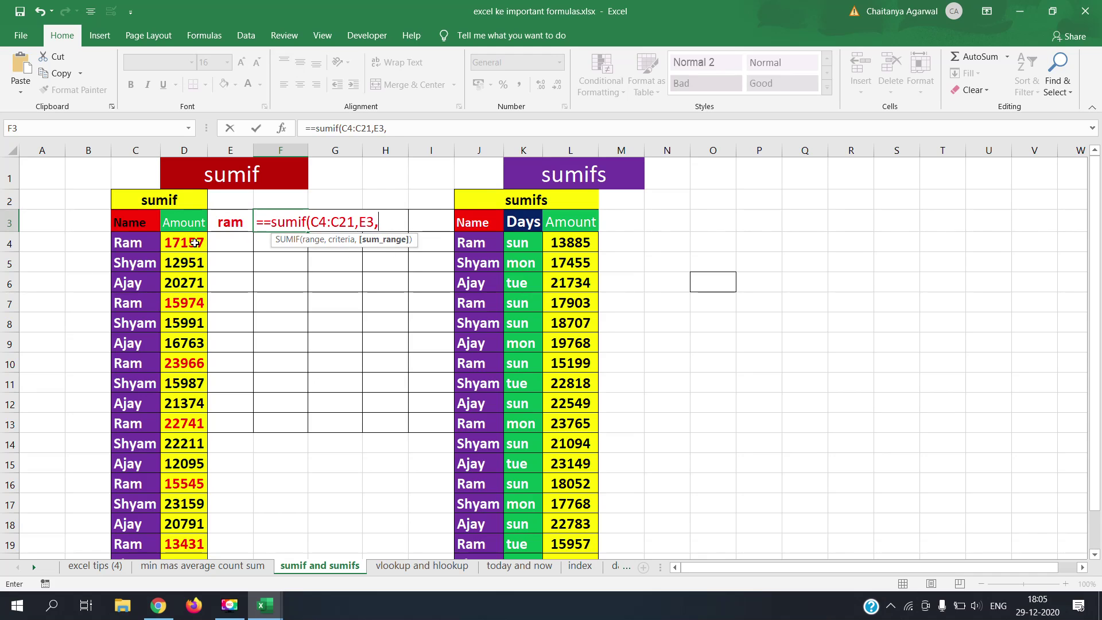
left_click_drag(196, 244, 200, 528)
key("Return")
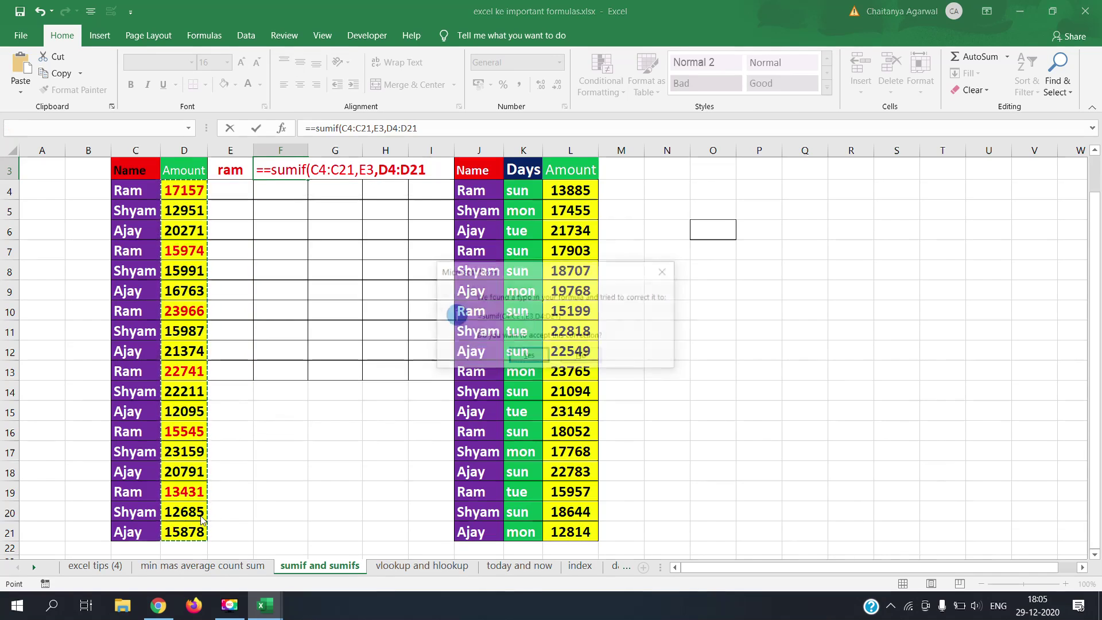
left_click(520, 357)
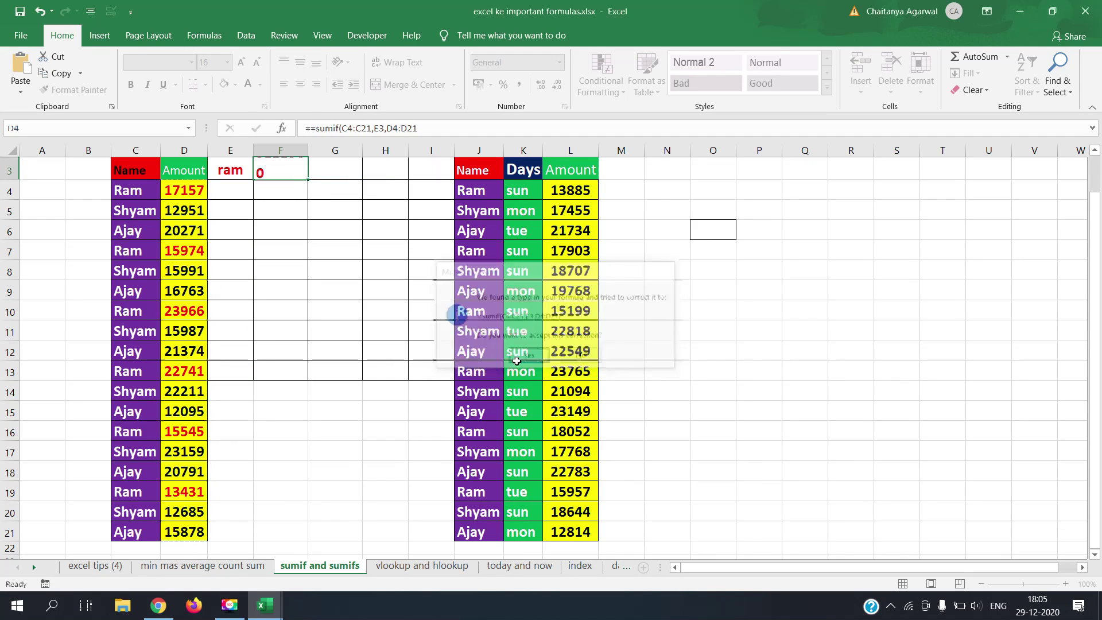
left_click_drag(1096, 322, 1096, 261)
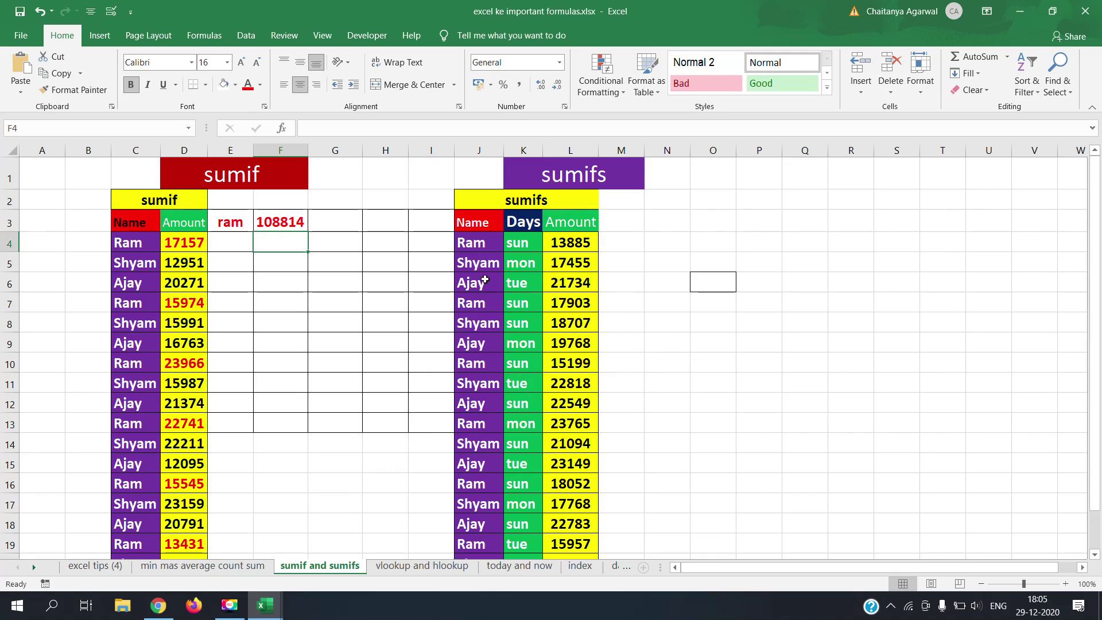
left_click(286, 224)
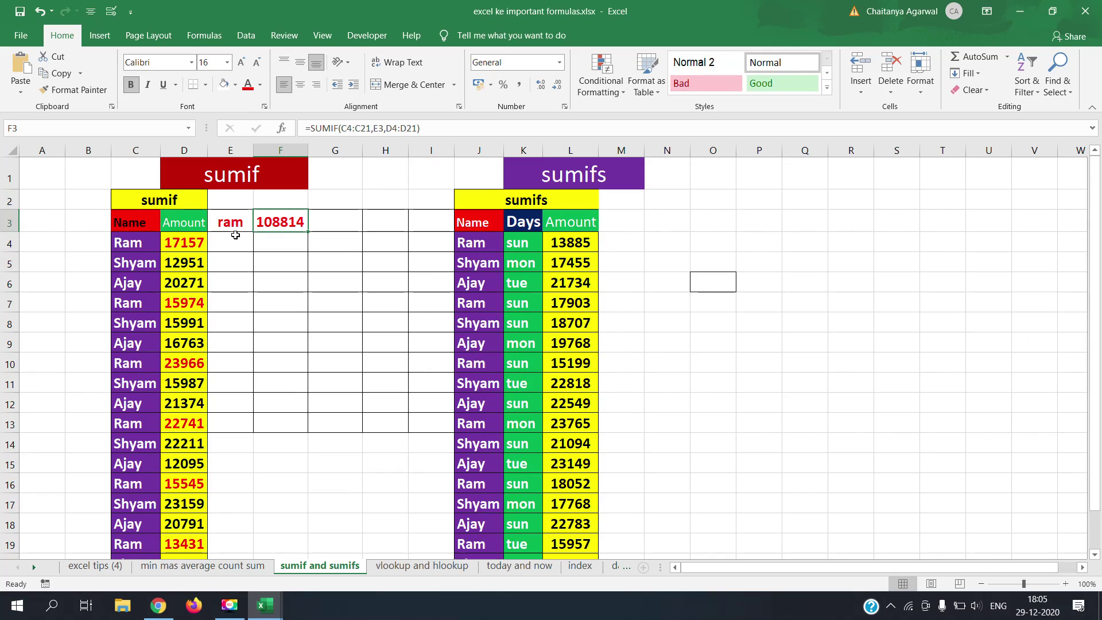
- Replace the name in E3 with the second person's name from C5, in lowercase, to total that person's amounts
left_click(146, 267)
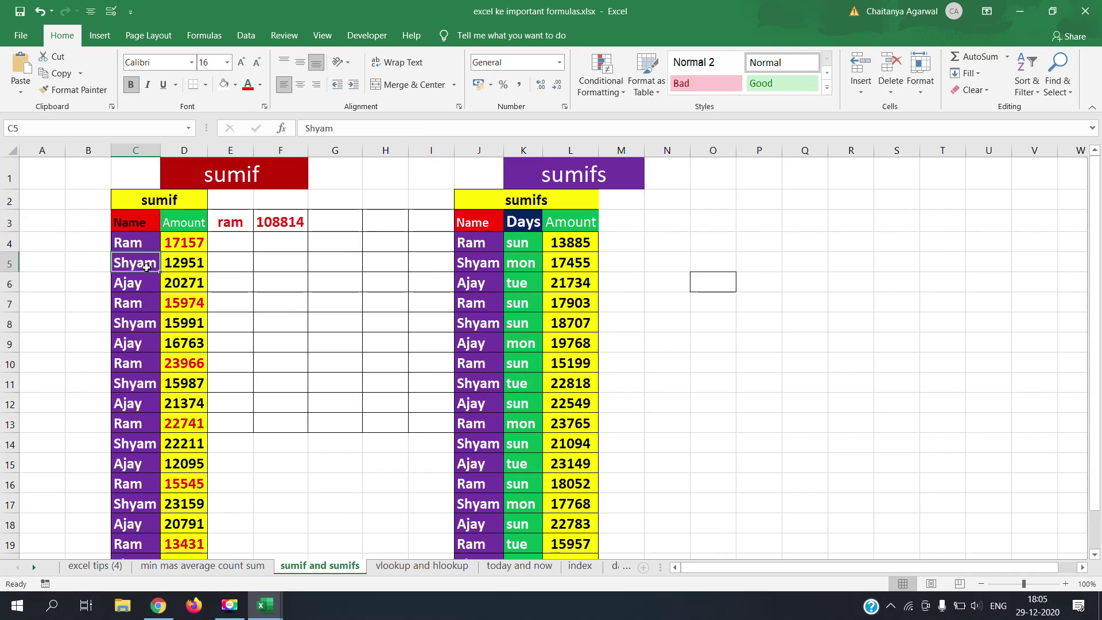
left_click(222, 223)
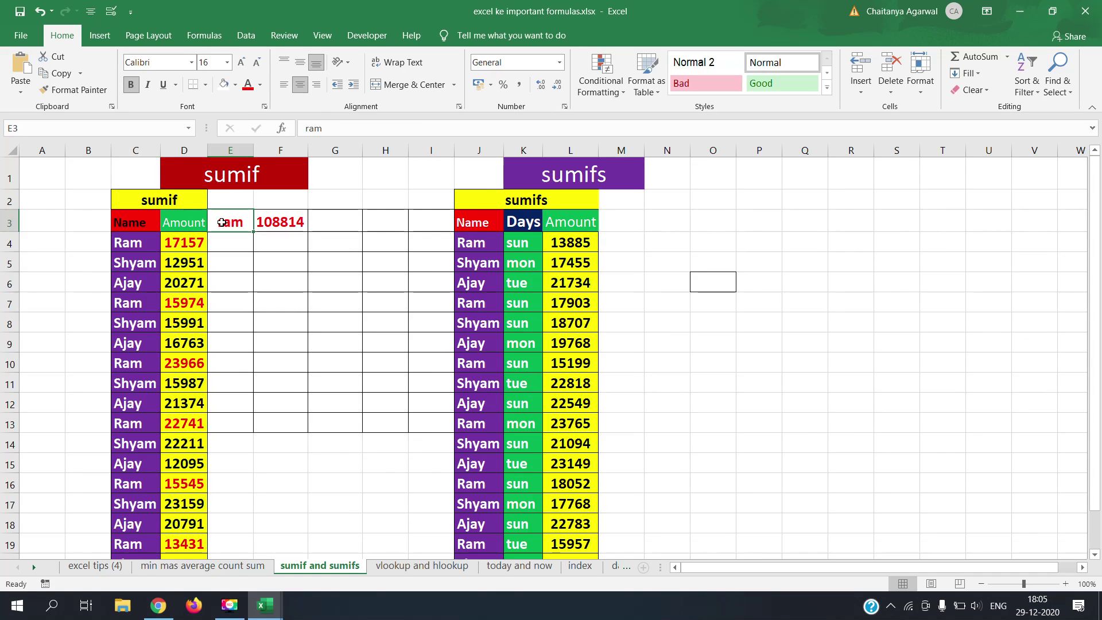
type("shym")
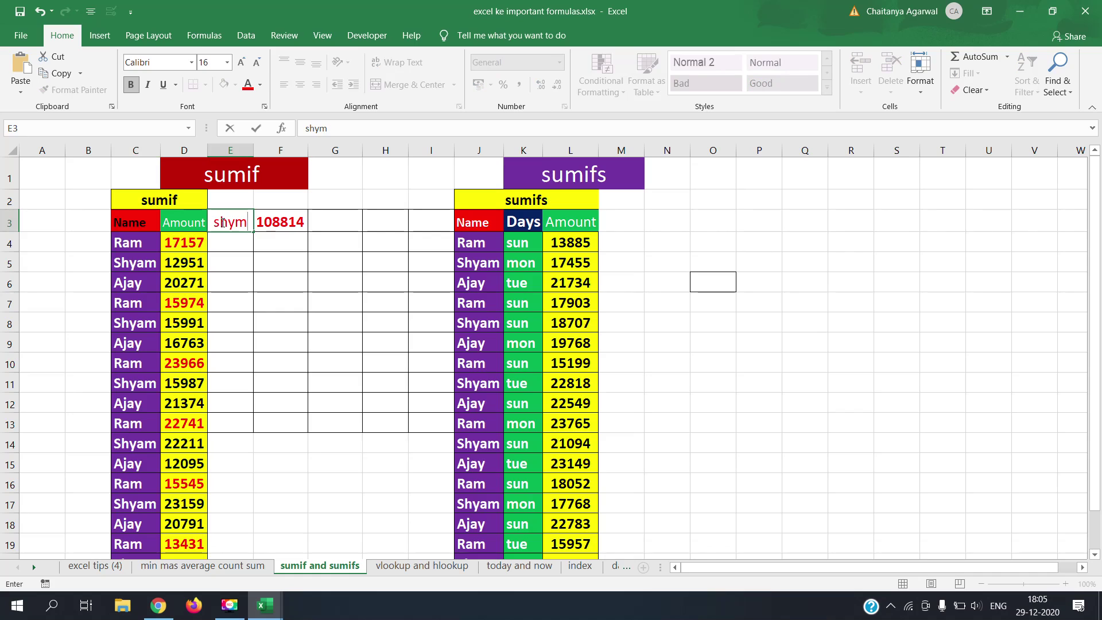
key("BackSpace")
type("am")
key("Return")
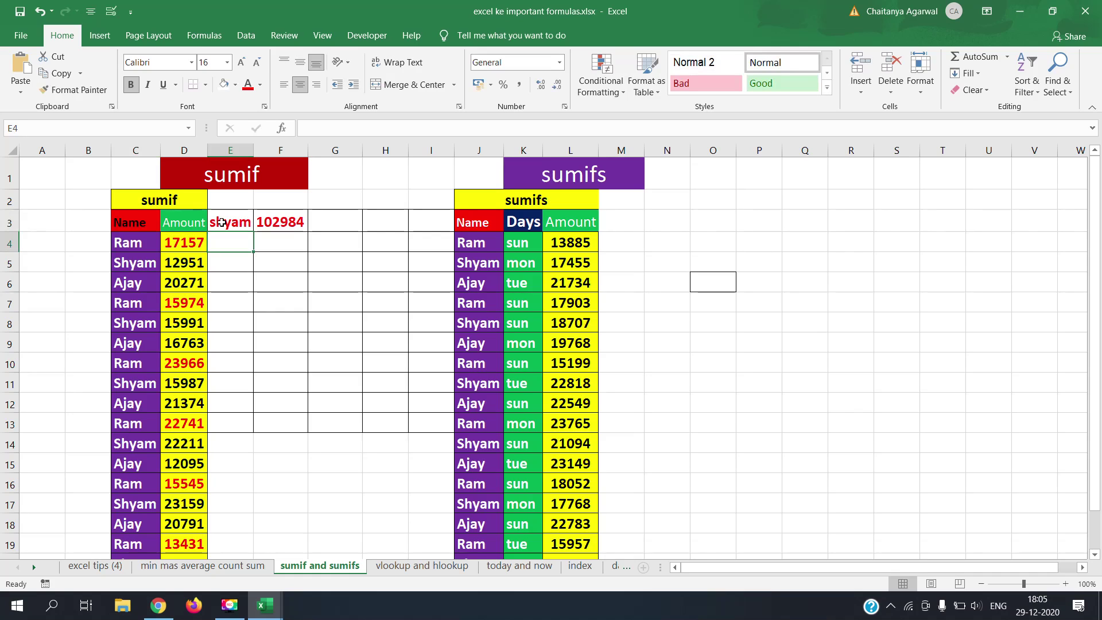
- Replace the name in E3 with the third person's name from C6, in lowercase, to total that person's amounts
left_click(222, 222)
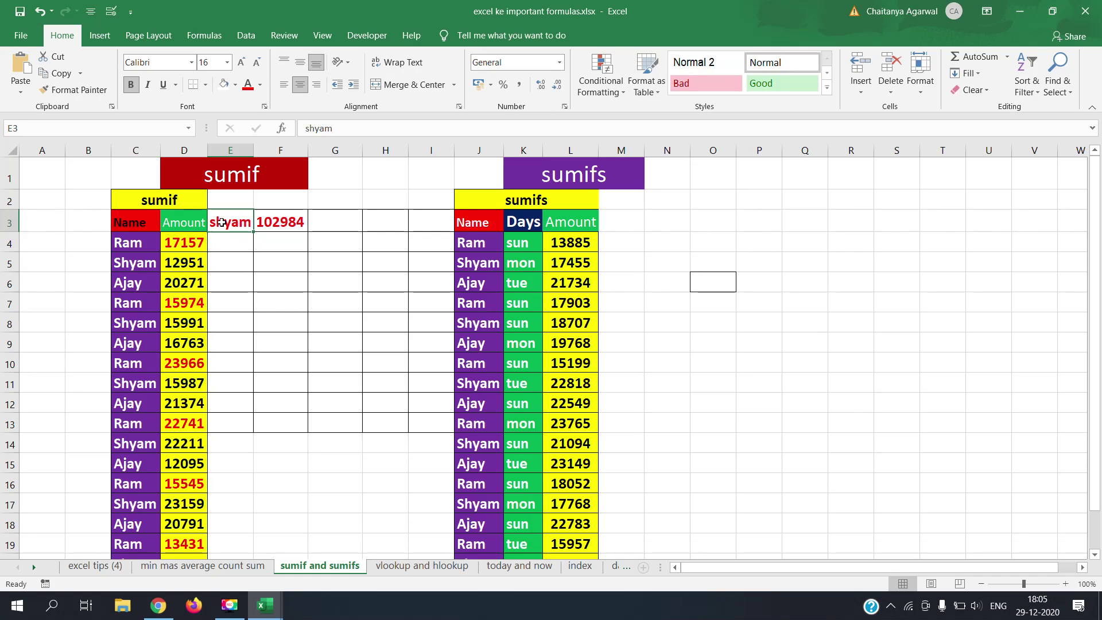
type("aj")
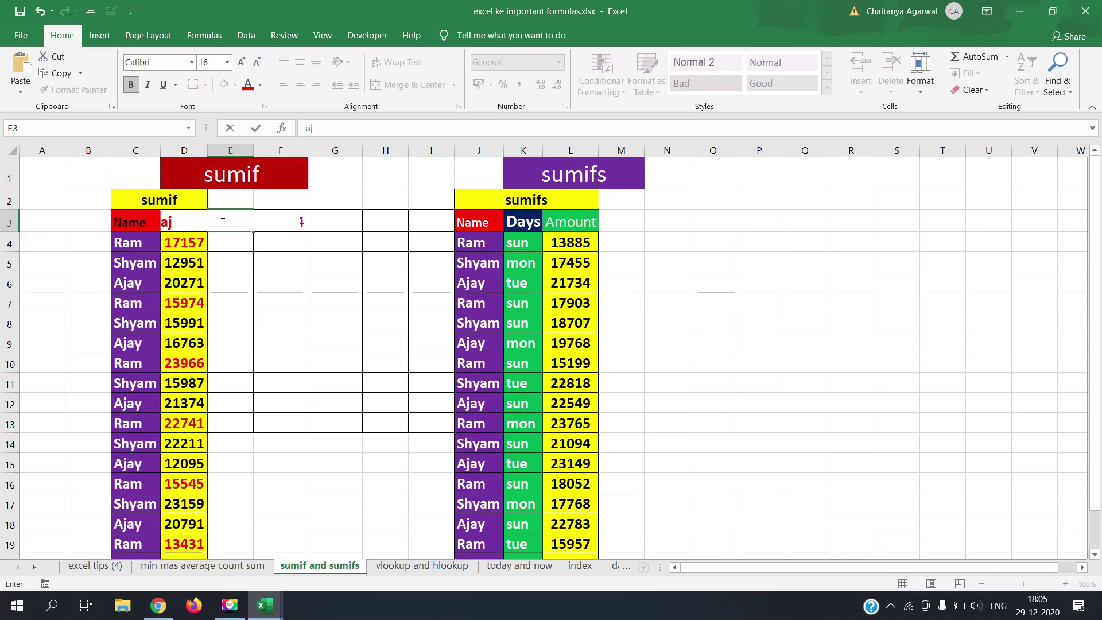
type("ay")
key("Return")
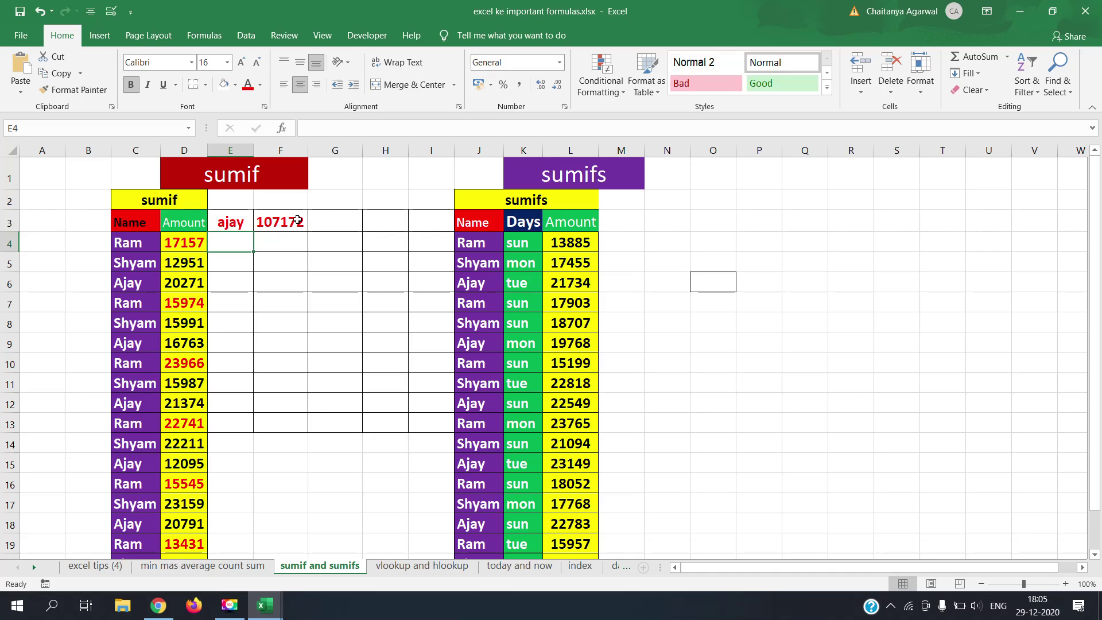
- Switch to Chrome, highlight the channel name on the open YouTube page and look over its uploaded videos
left_click(171, 606)
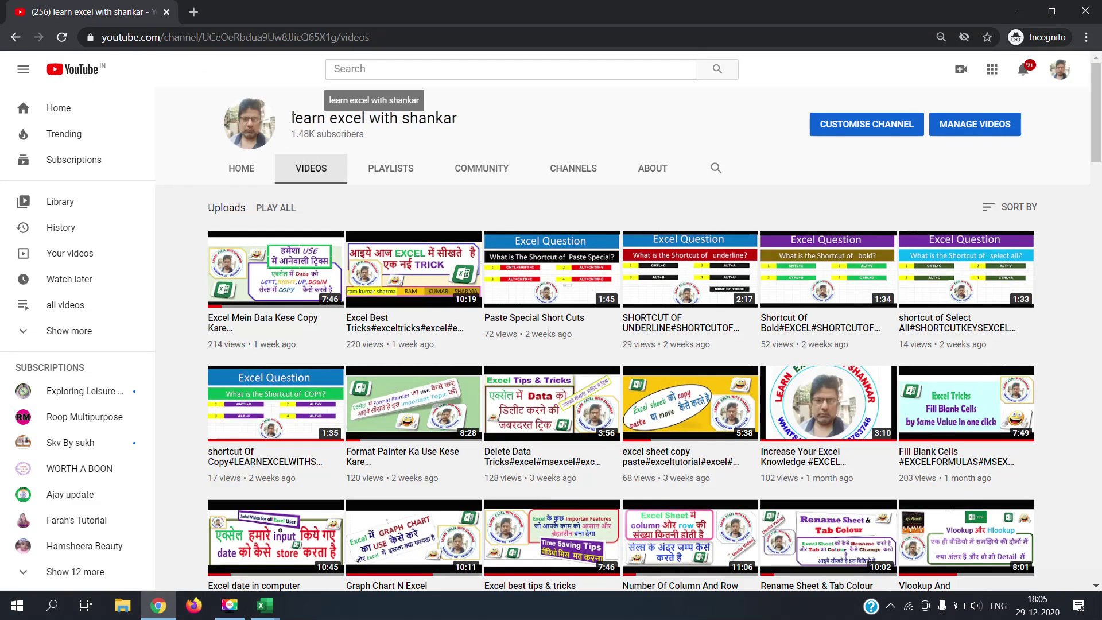
left_click_drag(293, 118, 505, 121)
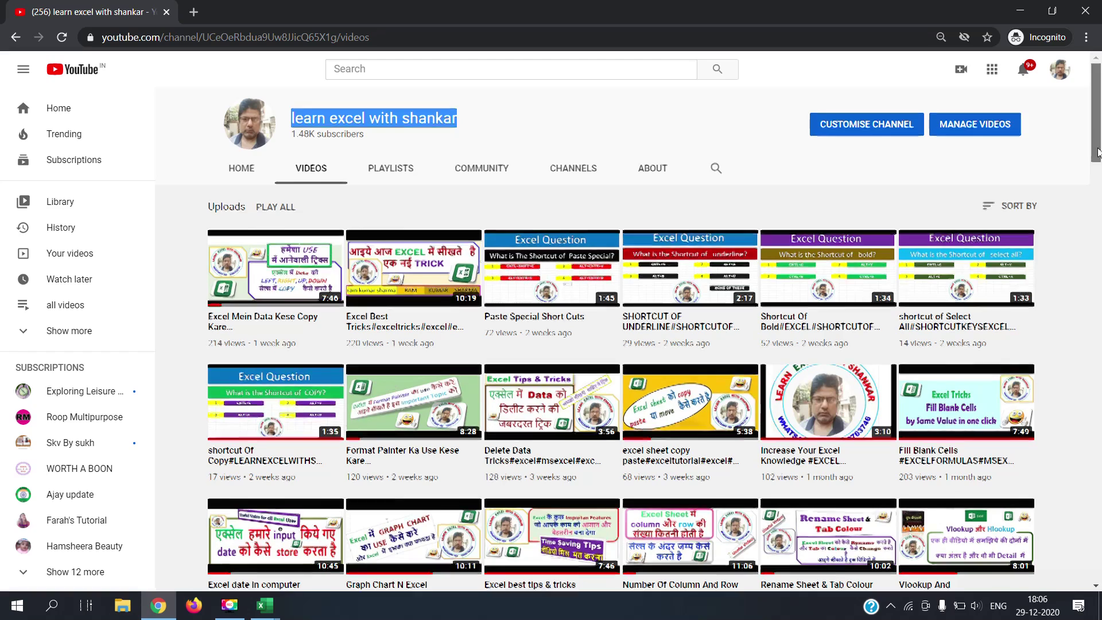
left_click_drag(1098, 153, 1101, 111)
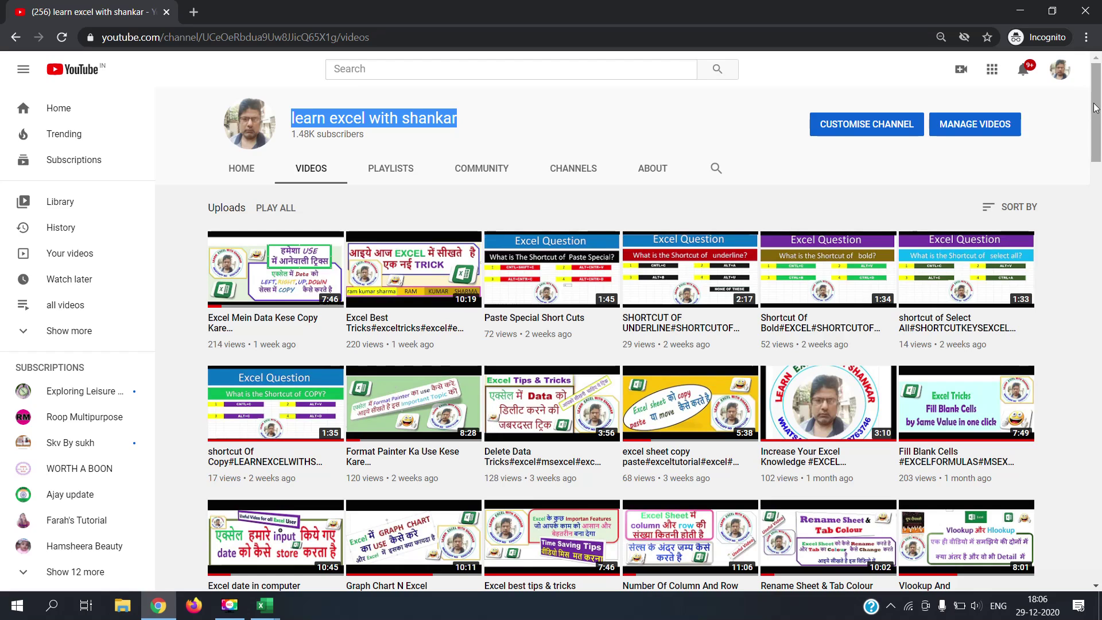
left_click_drag(1096, 107, 1096, 111)
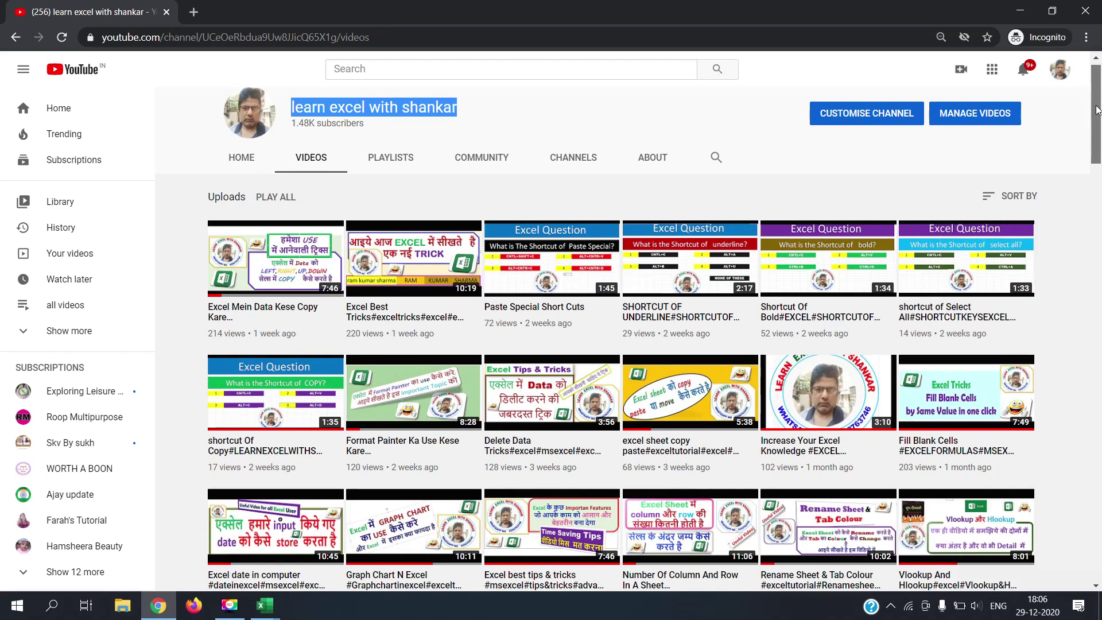
left_click_drag(1097, 109, 1097, 105)
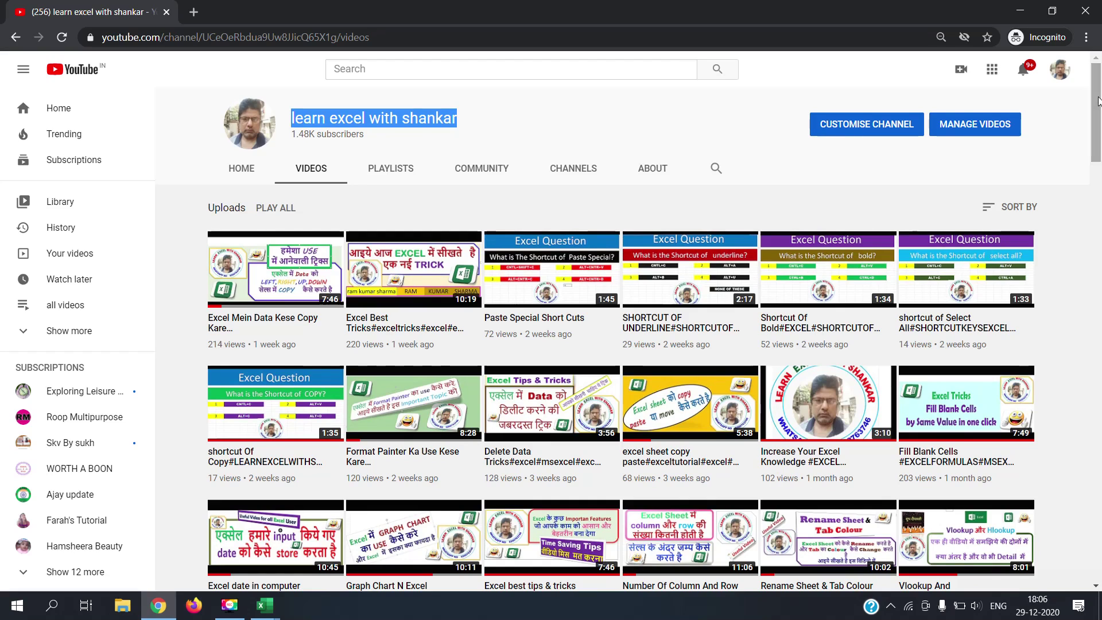
- Switch back to excel ke important formulas.xlsx in Excel and review the criteria name in E3, the SUMIF formula in F3 and the name in C4
left_click(267, 616)
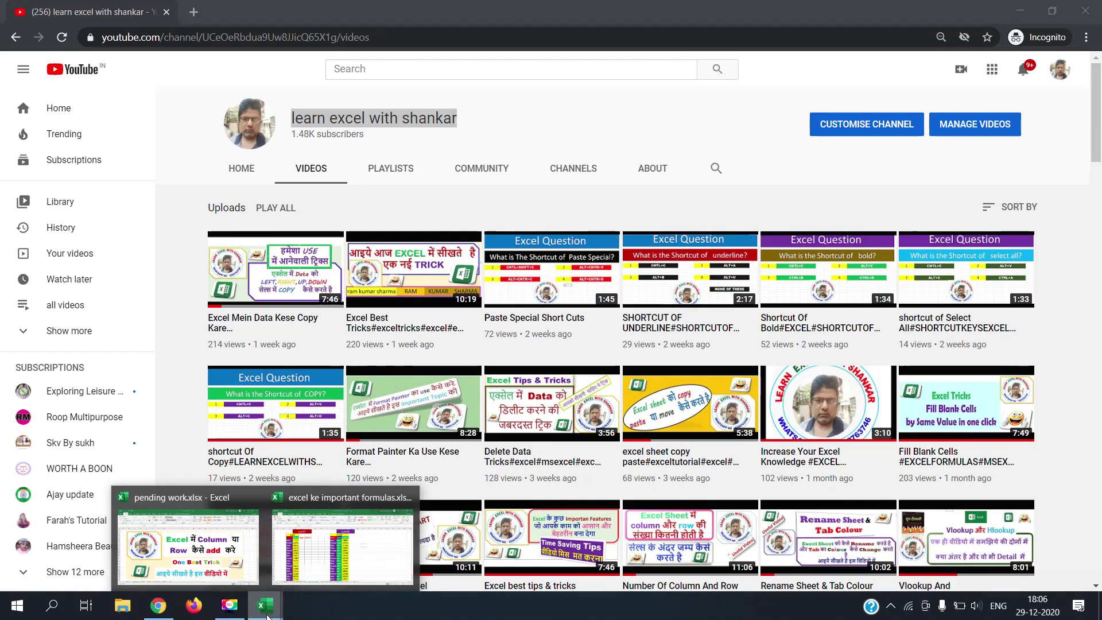
left_click(350, 575)
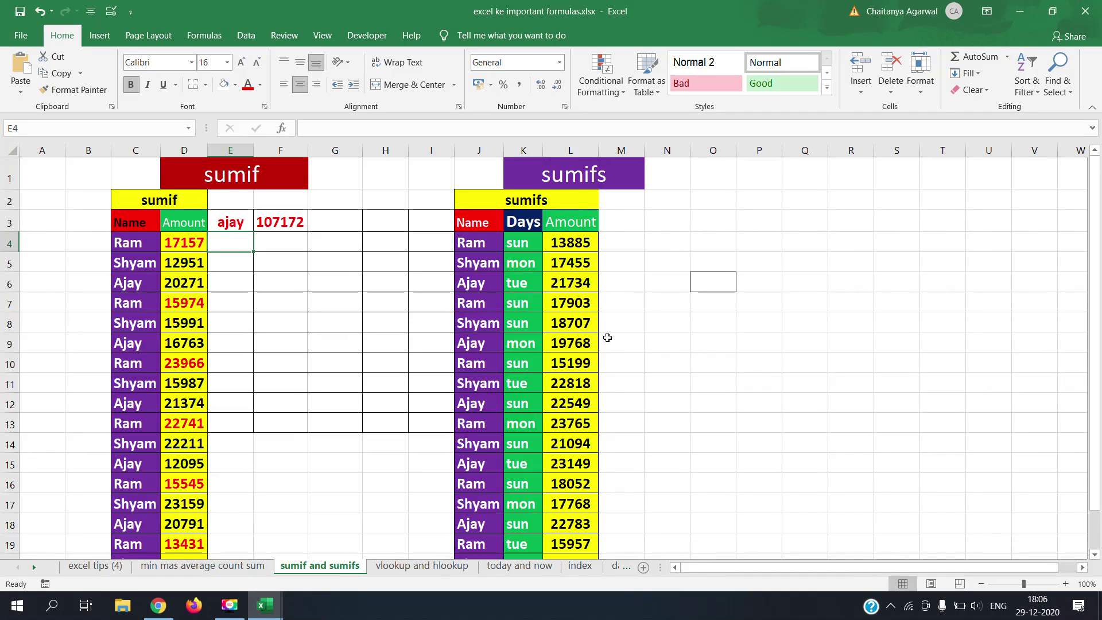
left_click(644, 306)
left_click(239, 226)
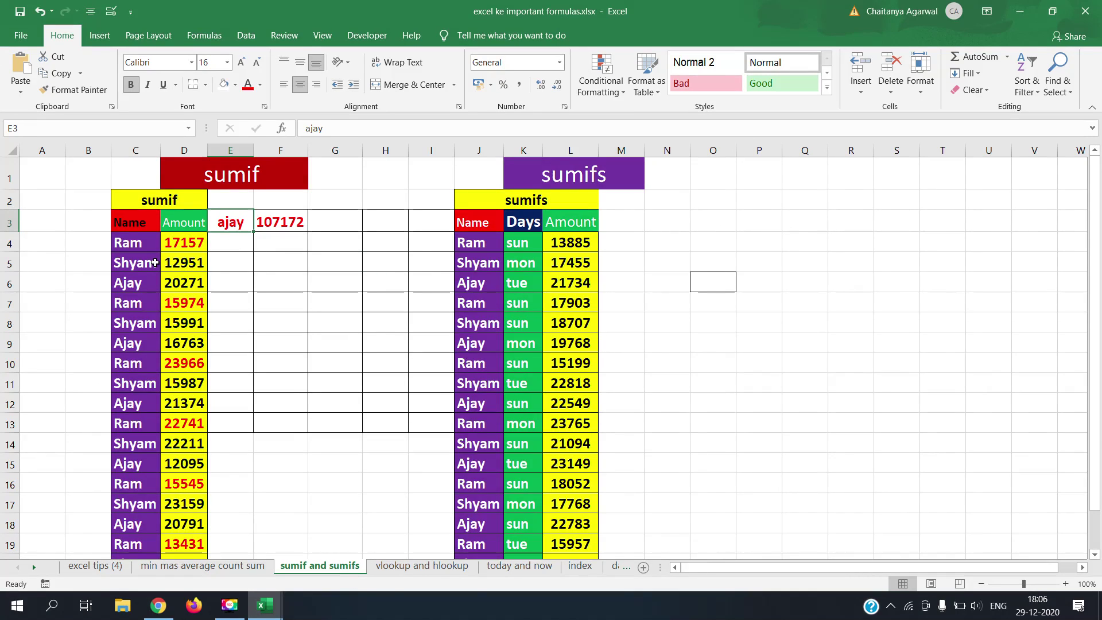
left_click(266, 222)
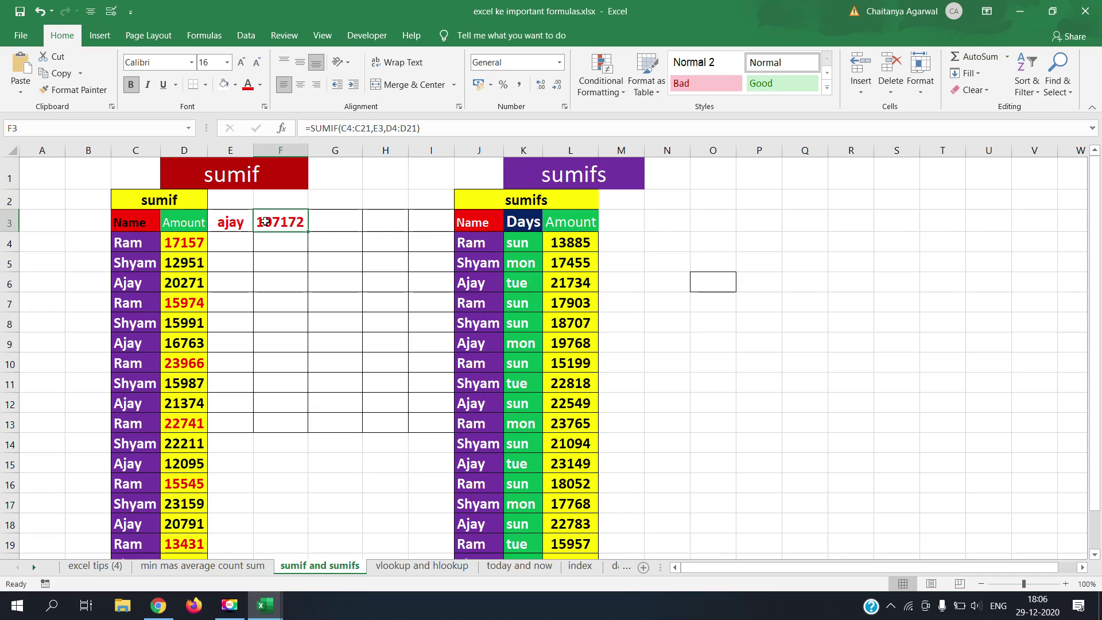
left_click(238, 224)
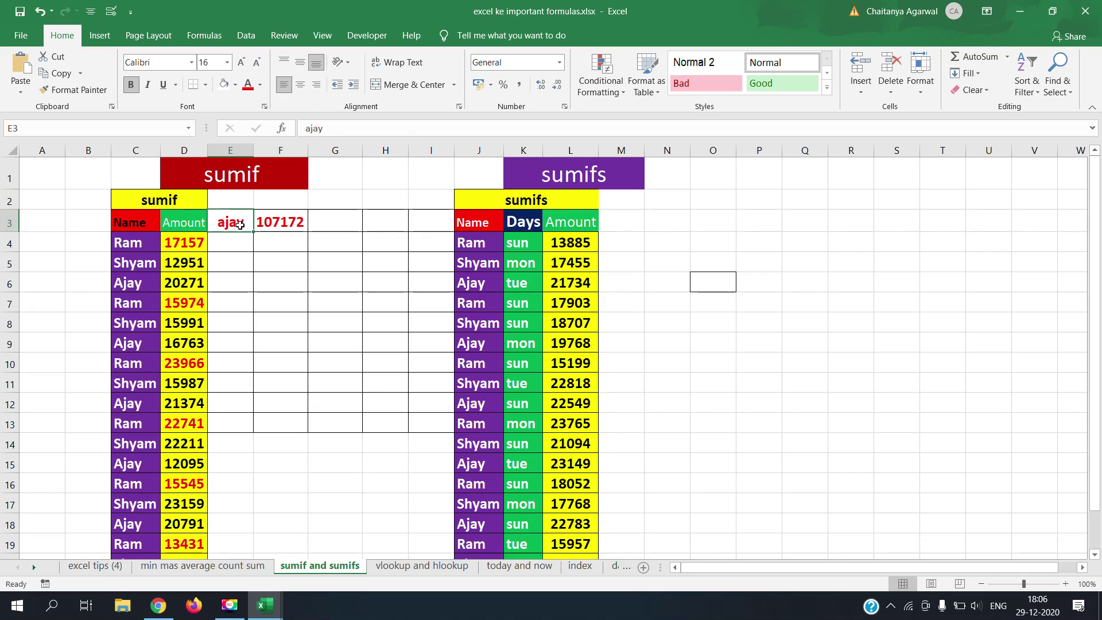
left_click(153, 246)
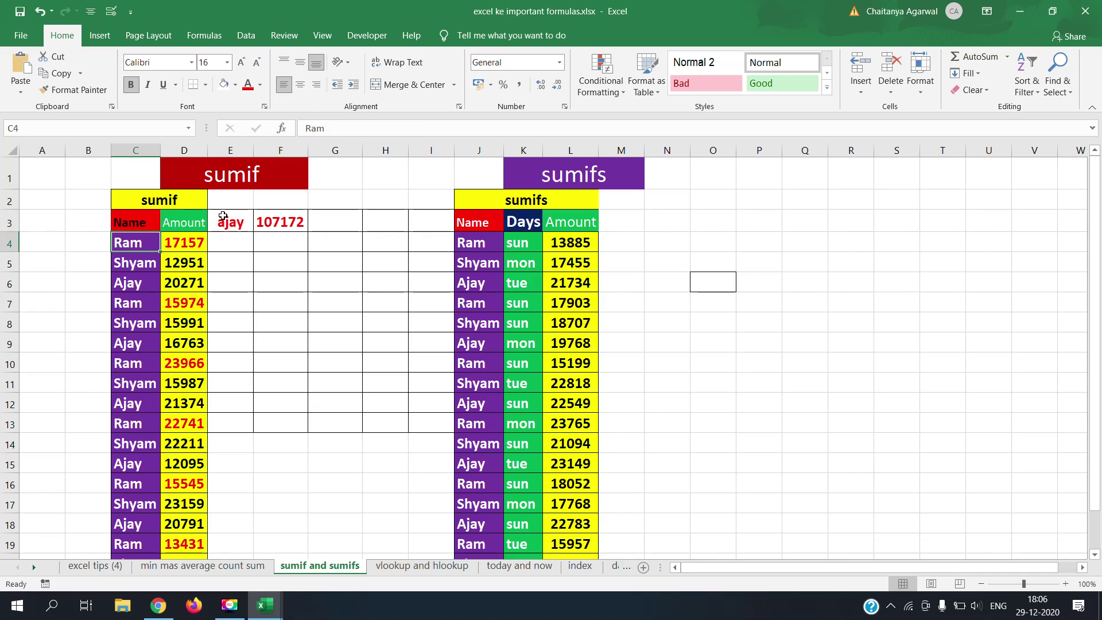
- Retype the name in C4 in lowercase and enter the same lowercase name in E3 to total that person's amounts
type("ram")
key("Return")
left_click(223, 216)
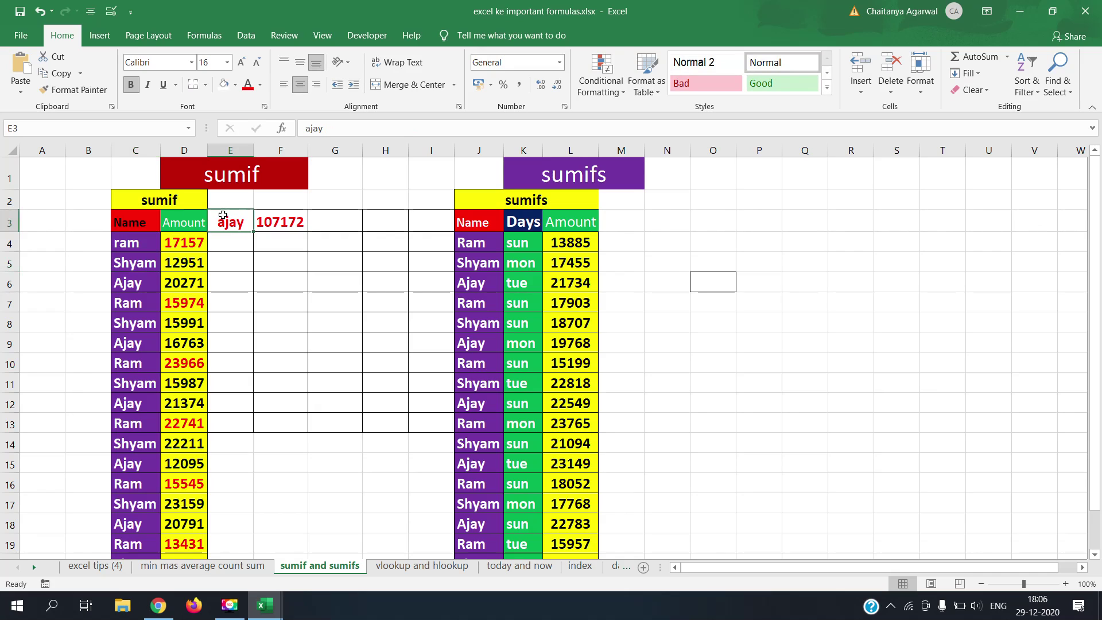
type("ra")
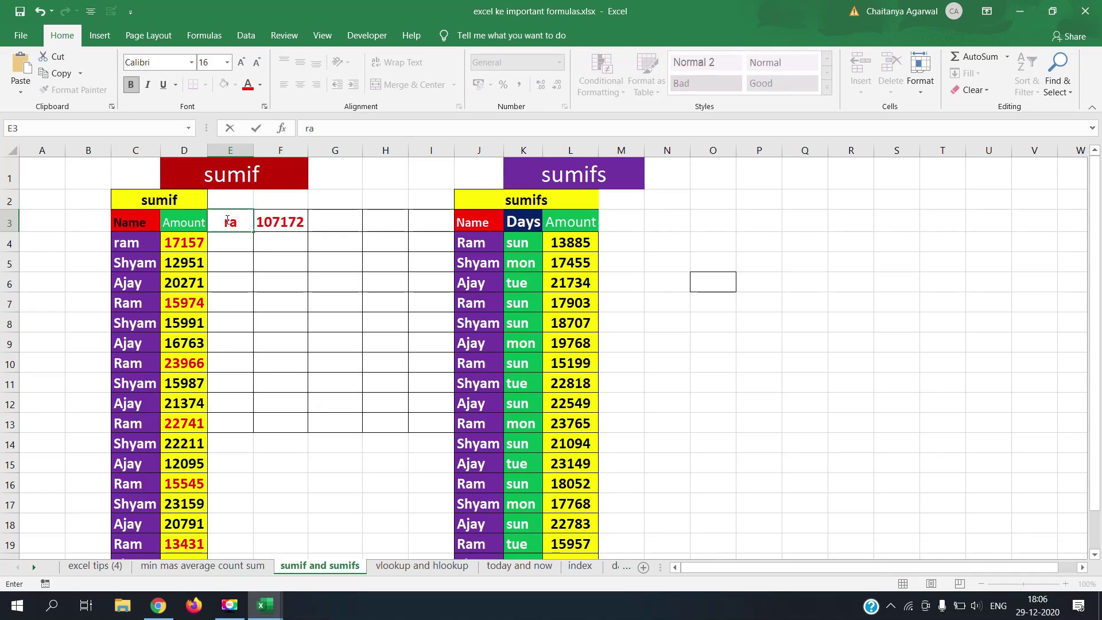
type("m")
key("Return")
- Replace the name in E3 with the second person's name from C5, in lowercase, to recalculate the total in F3
left_click(227, 220)
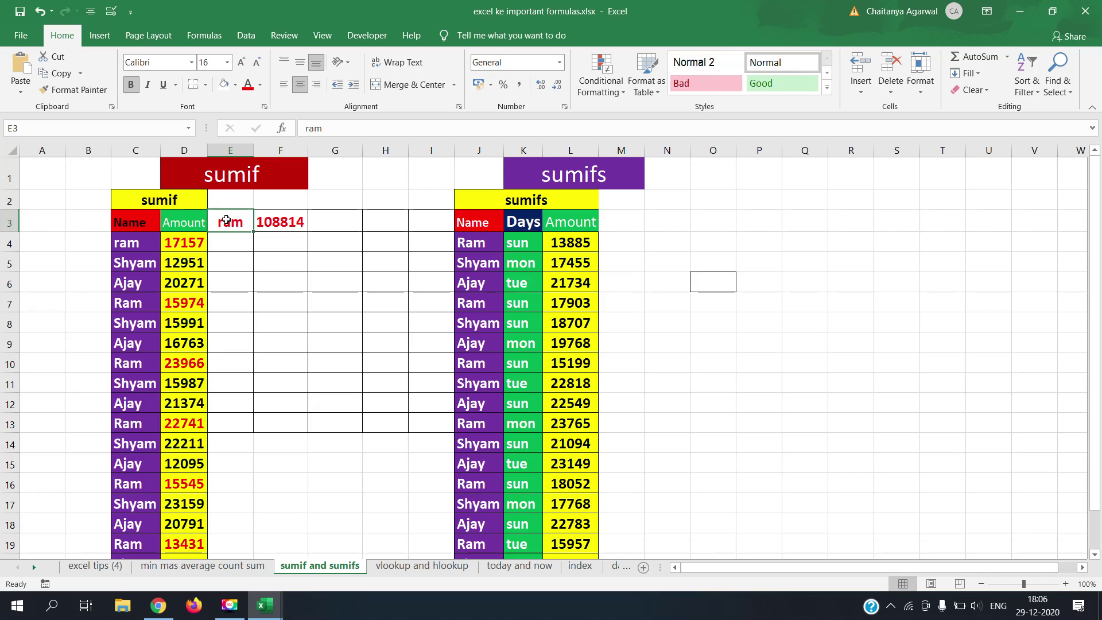
type("shya")
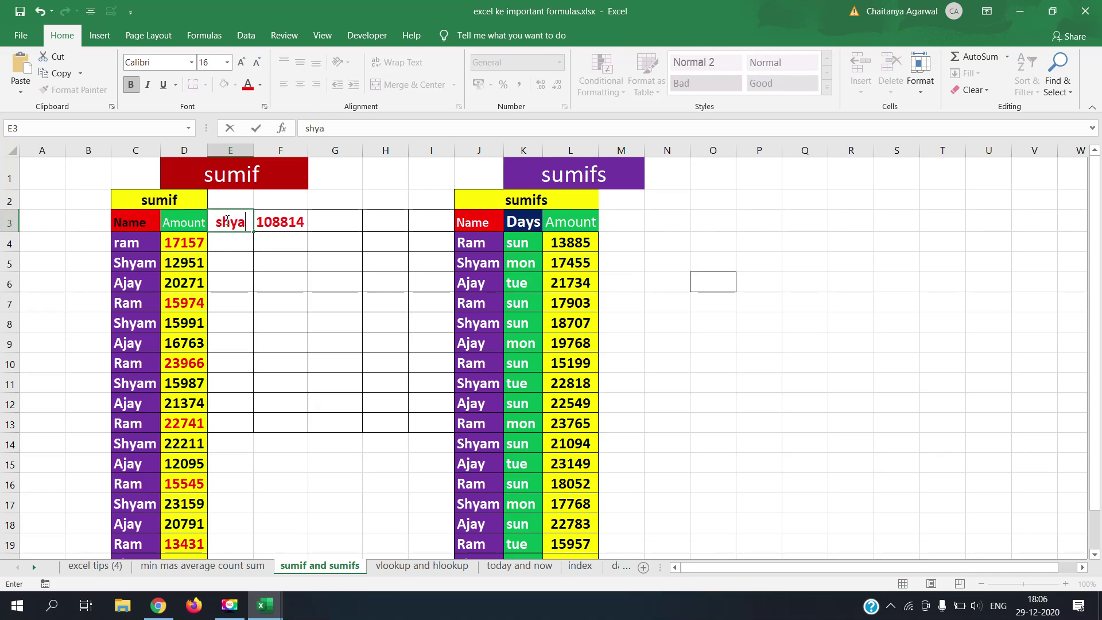
type("m")
key("Return")
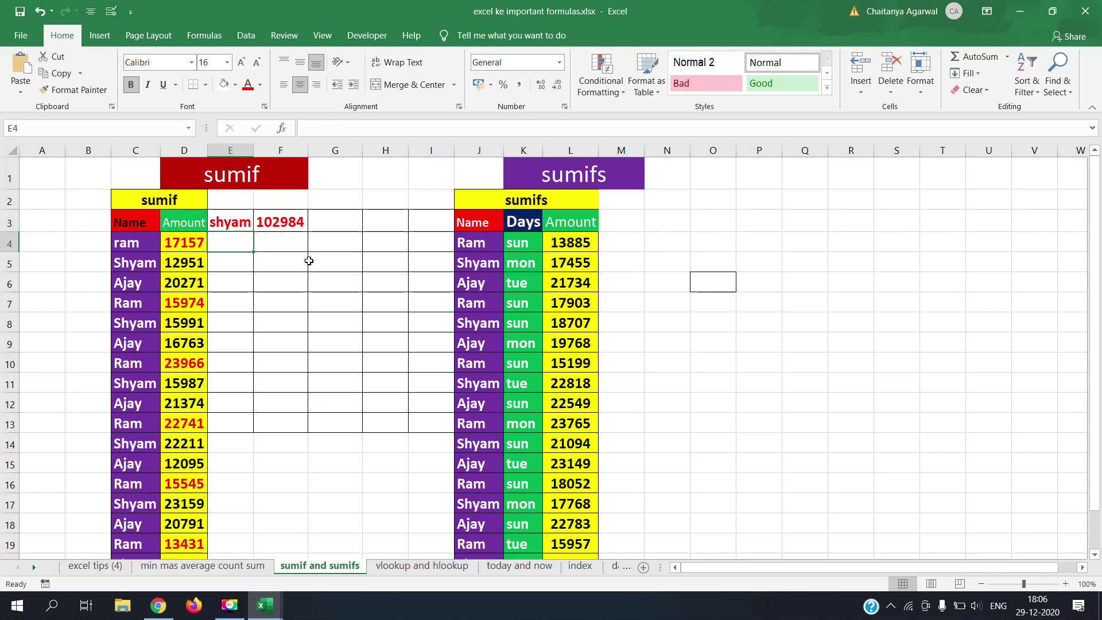
left_click(1035, 579)
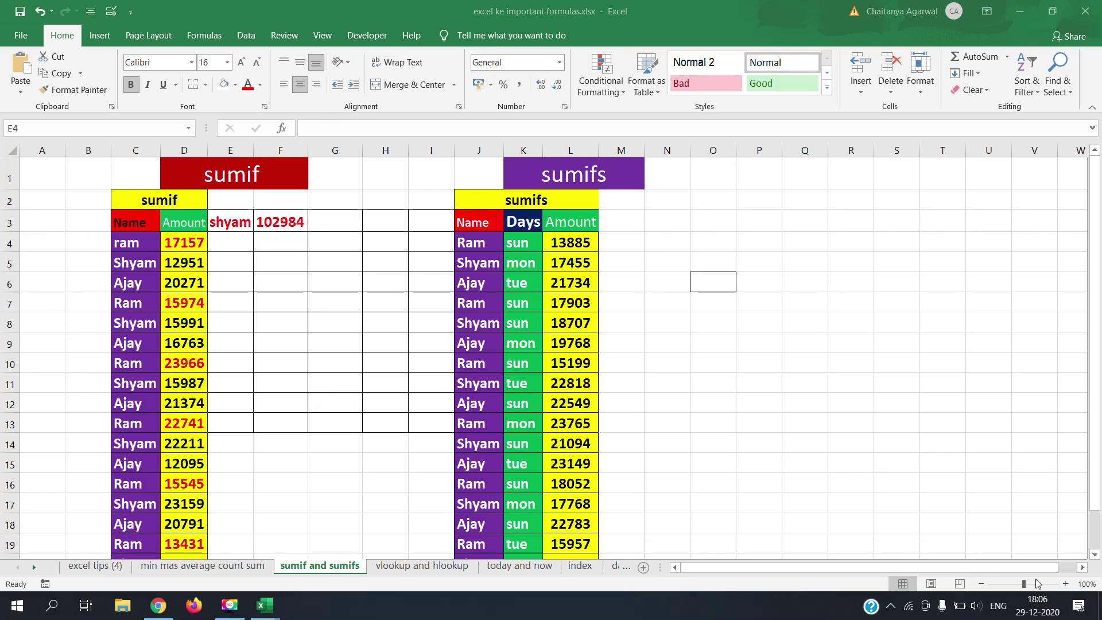
- Add a List data validation to E3 with the names in =$C$4:$C$6 as its source
left_click(233, 240)
left_click(233, 222)
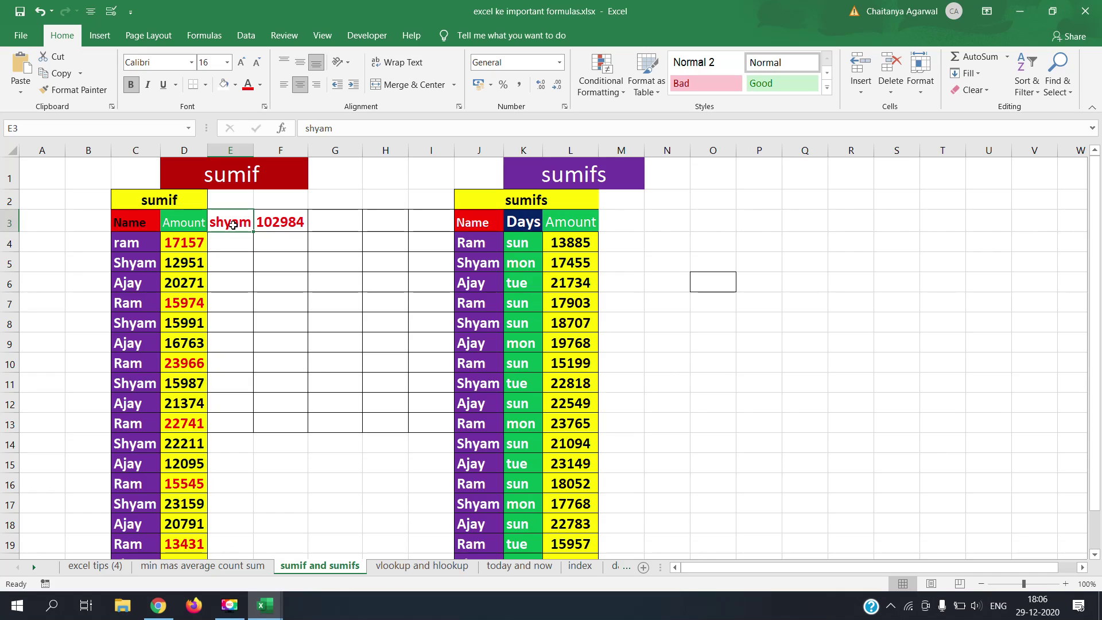
left_click(246, 35)
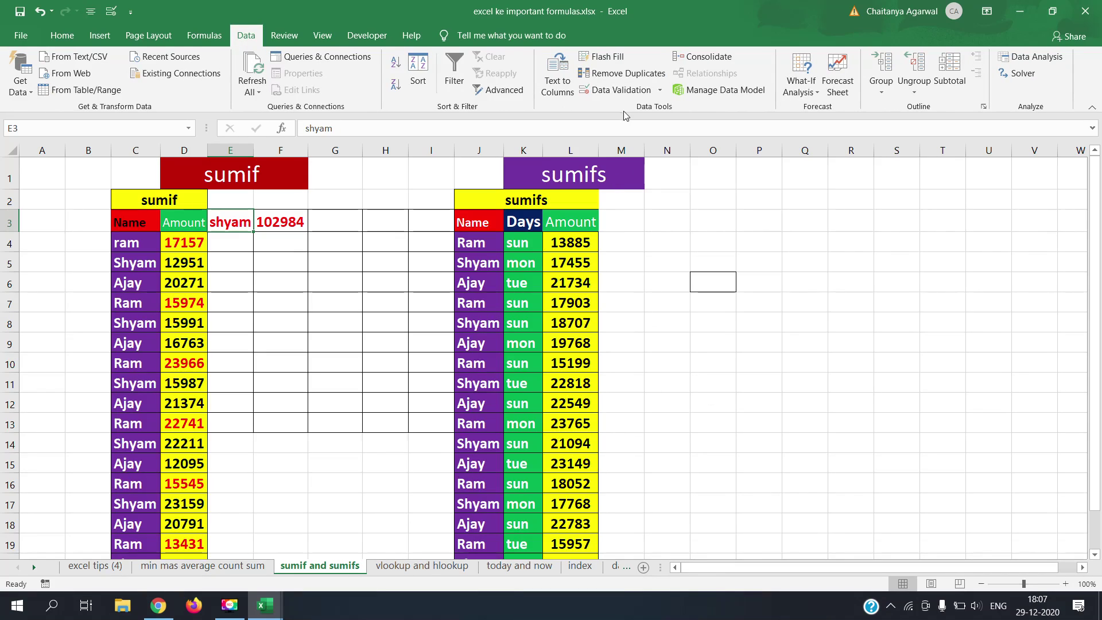
left_click(659, 91)
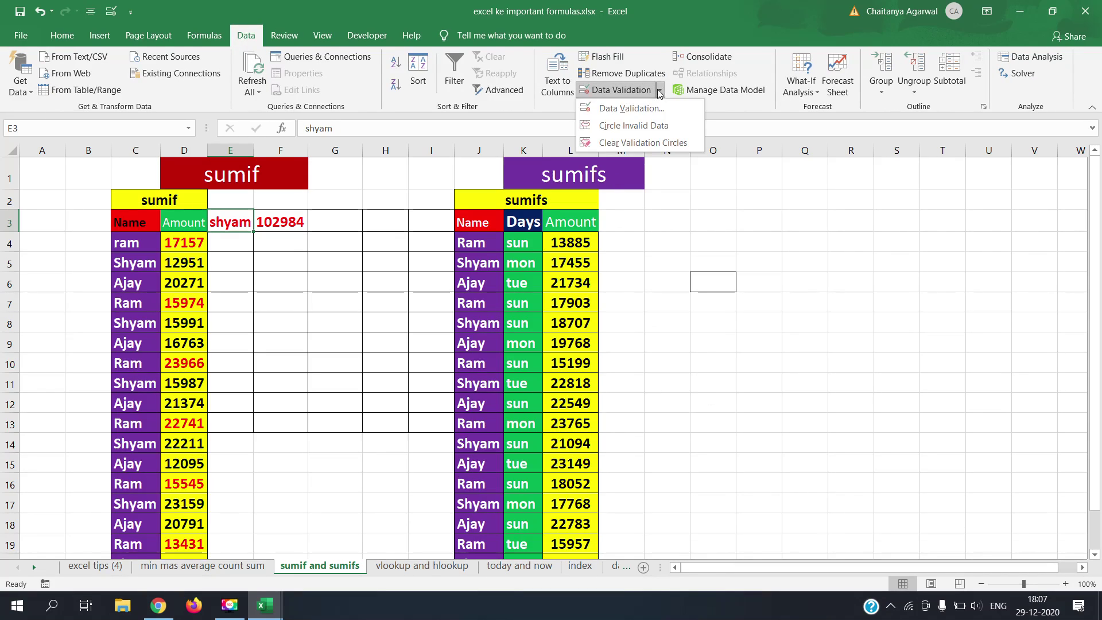
left_click(632, 108)
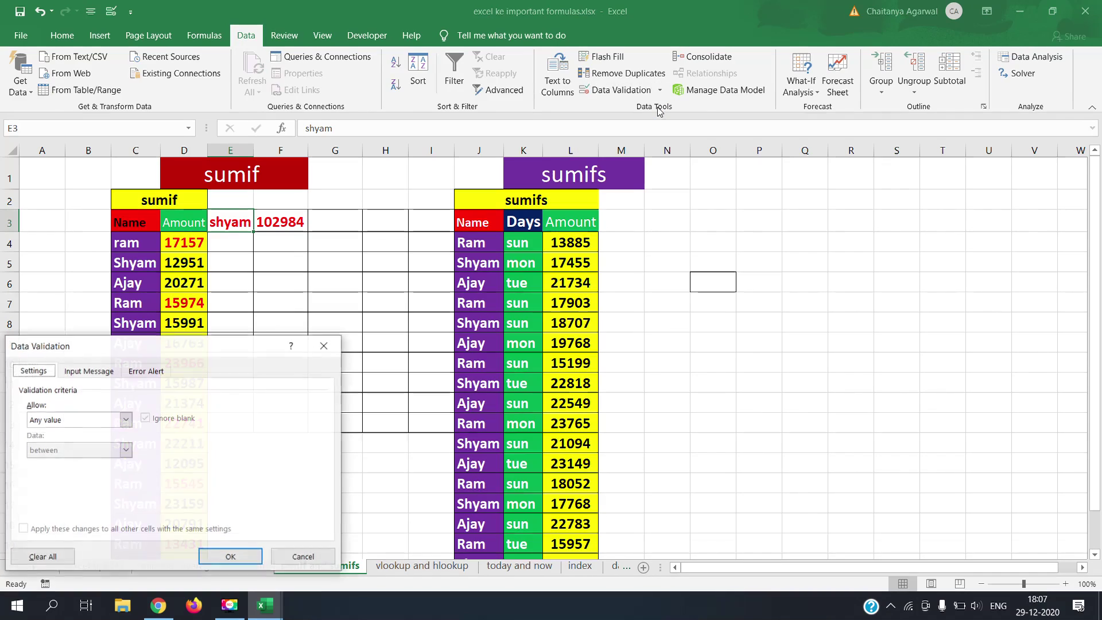
left_click_drag(189, 345, 836, 141)
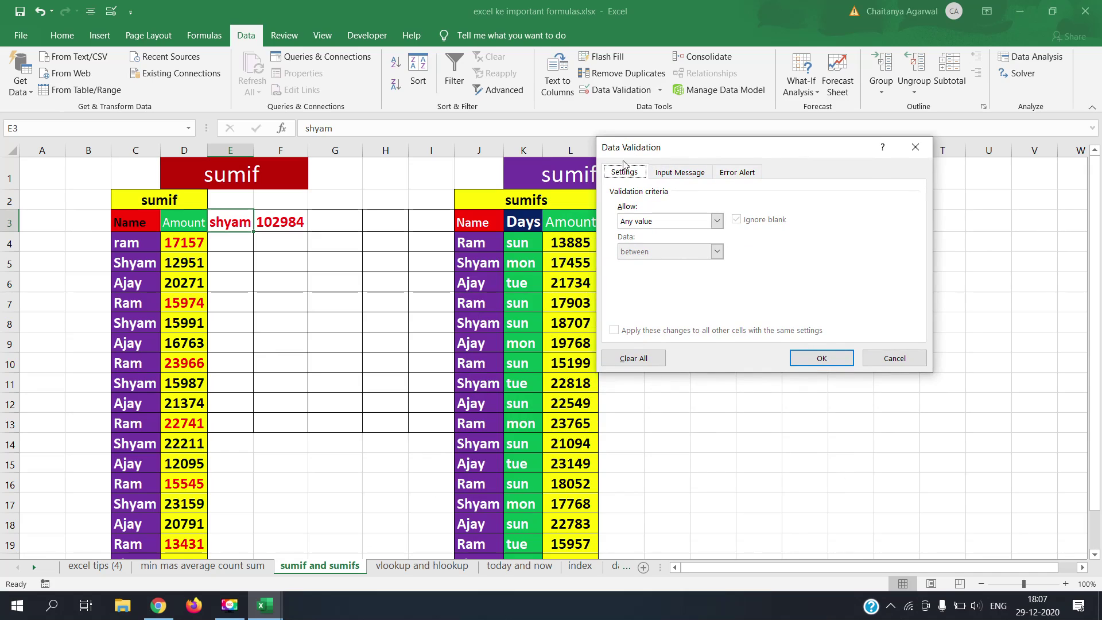
left_click(718, 221)
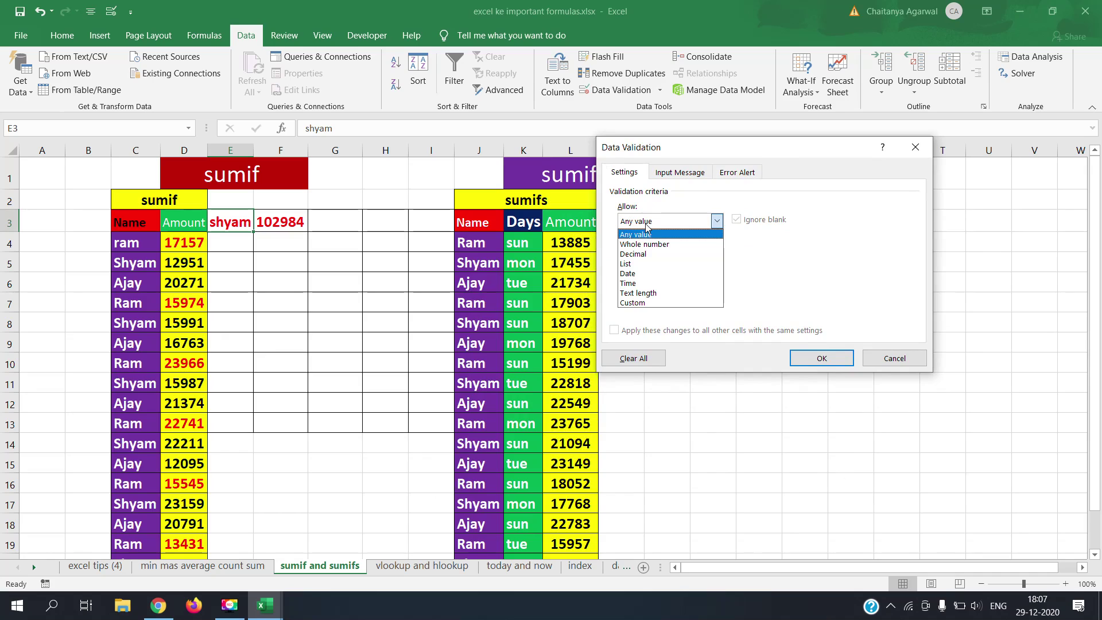
left_click(627, 267)
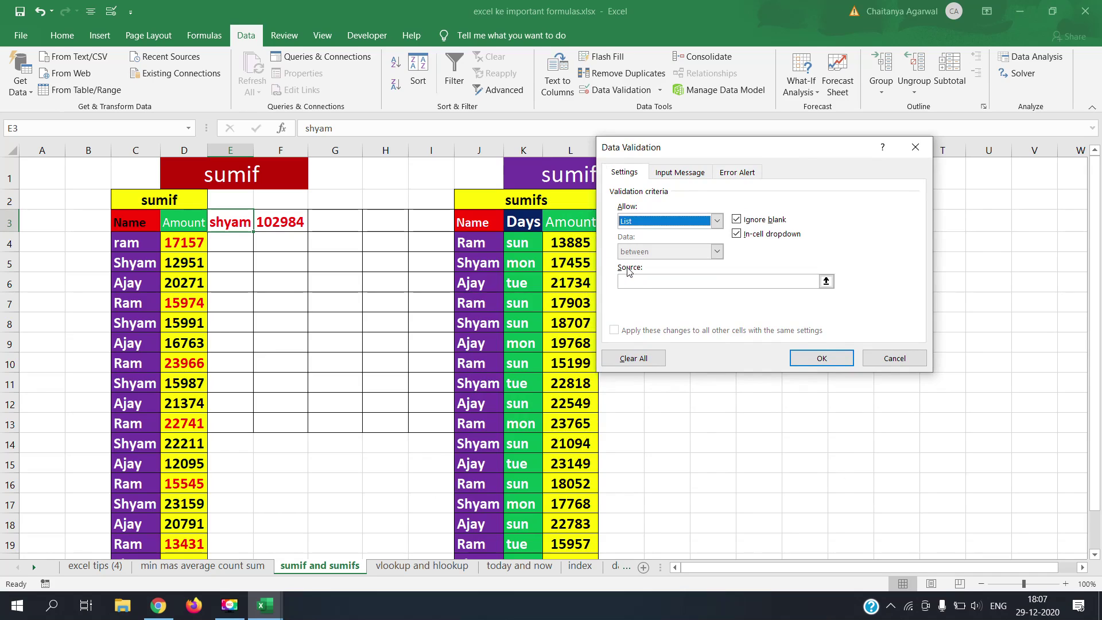
left_click(637, 278)
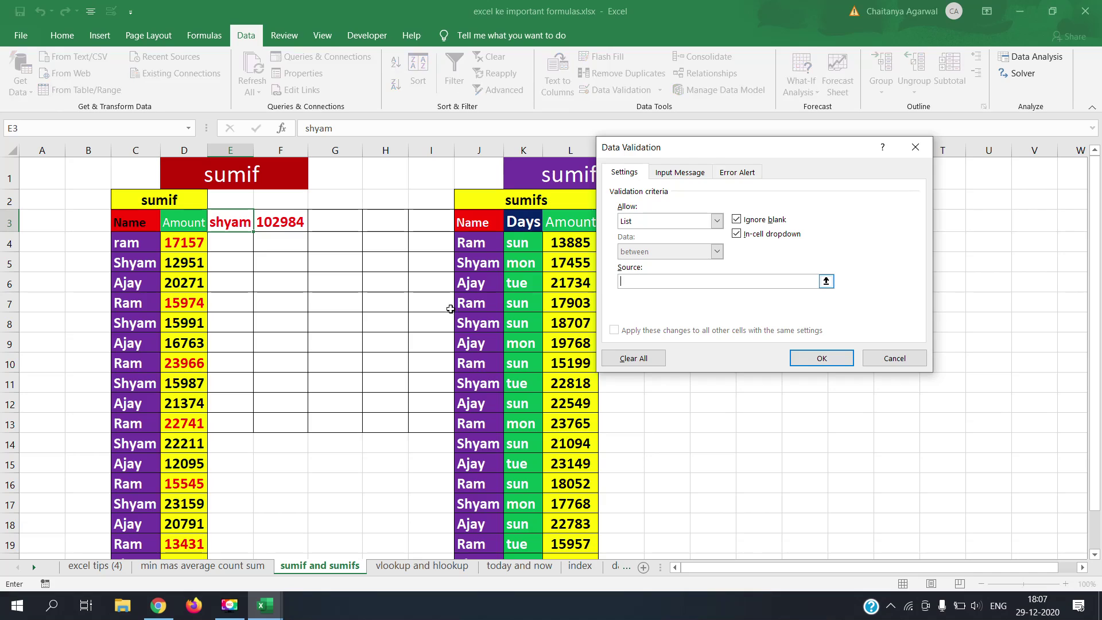
left_click_drag(133, 244, 130, 279)
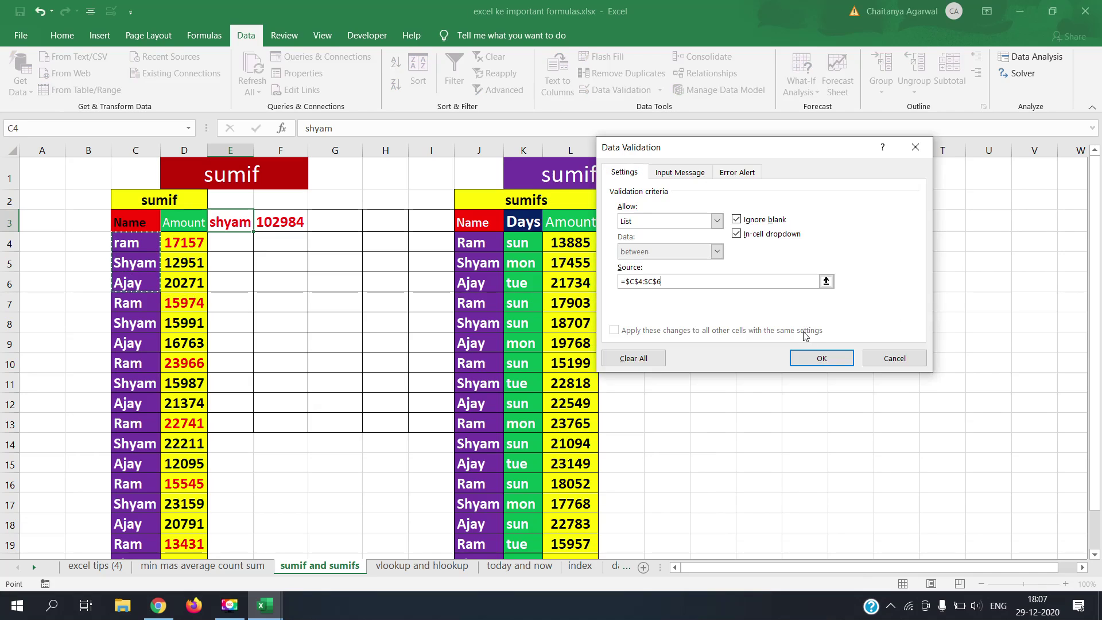
left_click(822, 359)
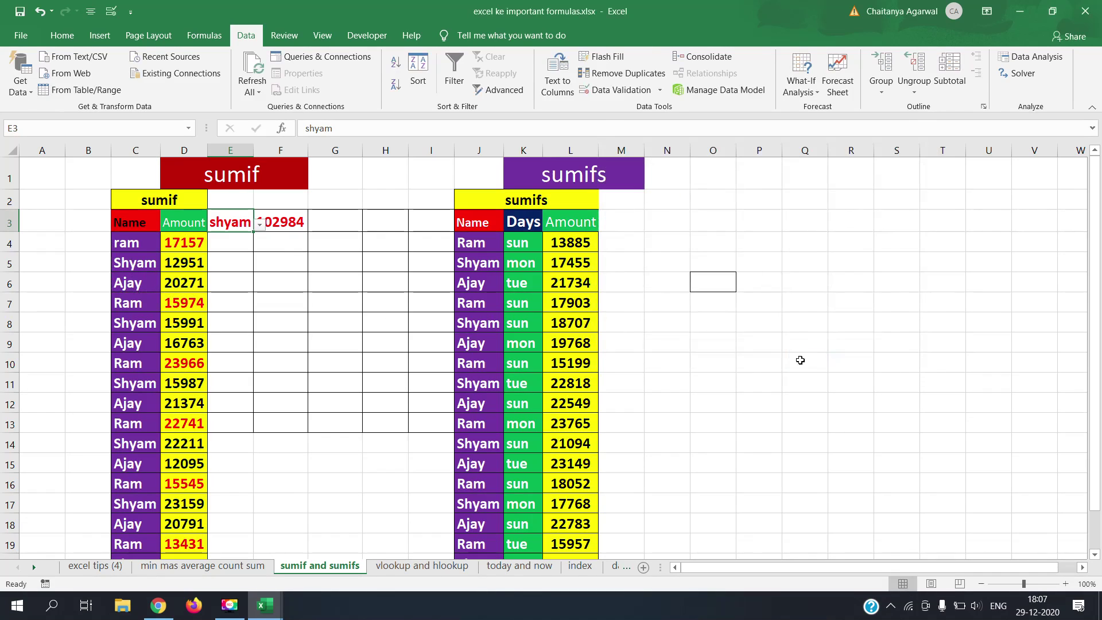
- Choose the first, second and third names in turn from E3's dropdown list, ending on the third
left_click(260, 228)
left_click(217, 237)
left_click(259, 228)
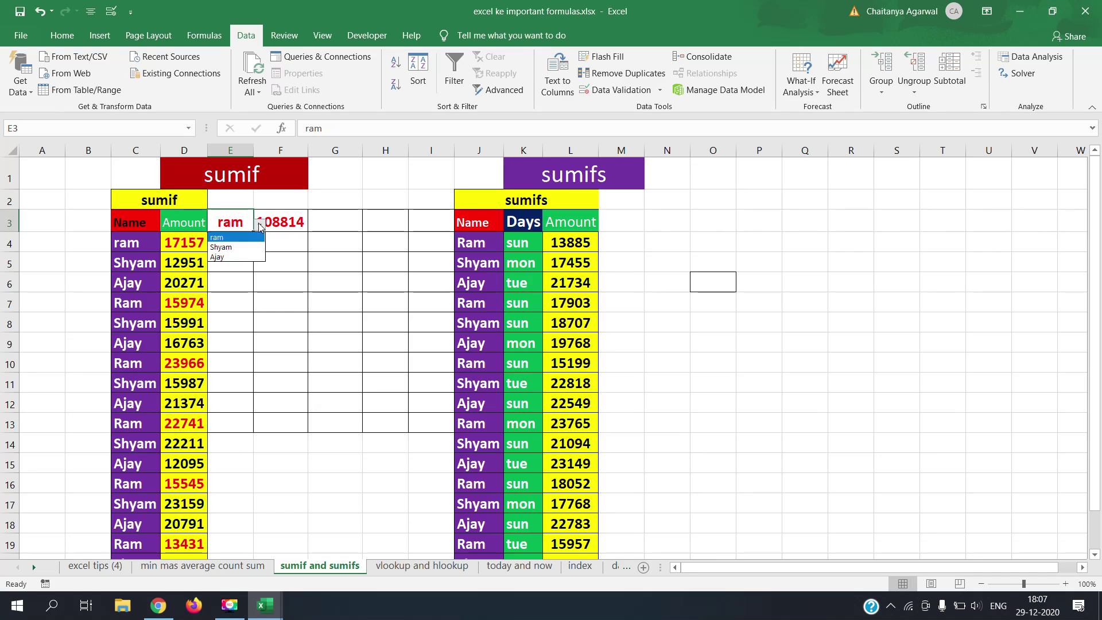
left_click(235, 247)
left_click(260, 225)
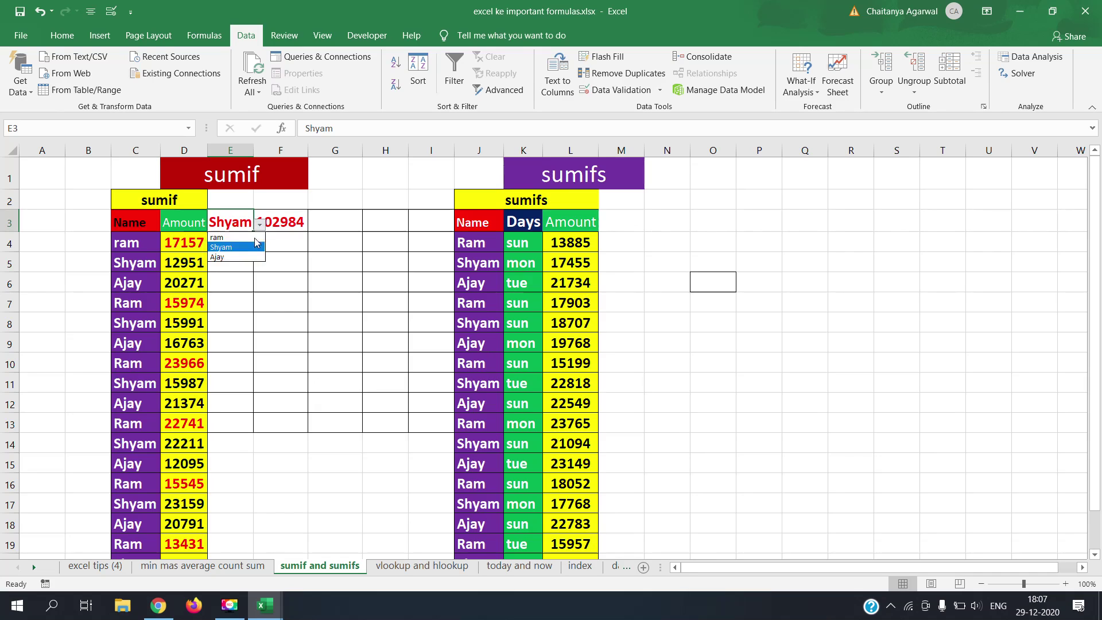
left_click(217, 256)
- Widen columns E and F slightly so the name and total have more room beside the dropdown arrow
left_click_drag(253, 150, 263, 150)
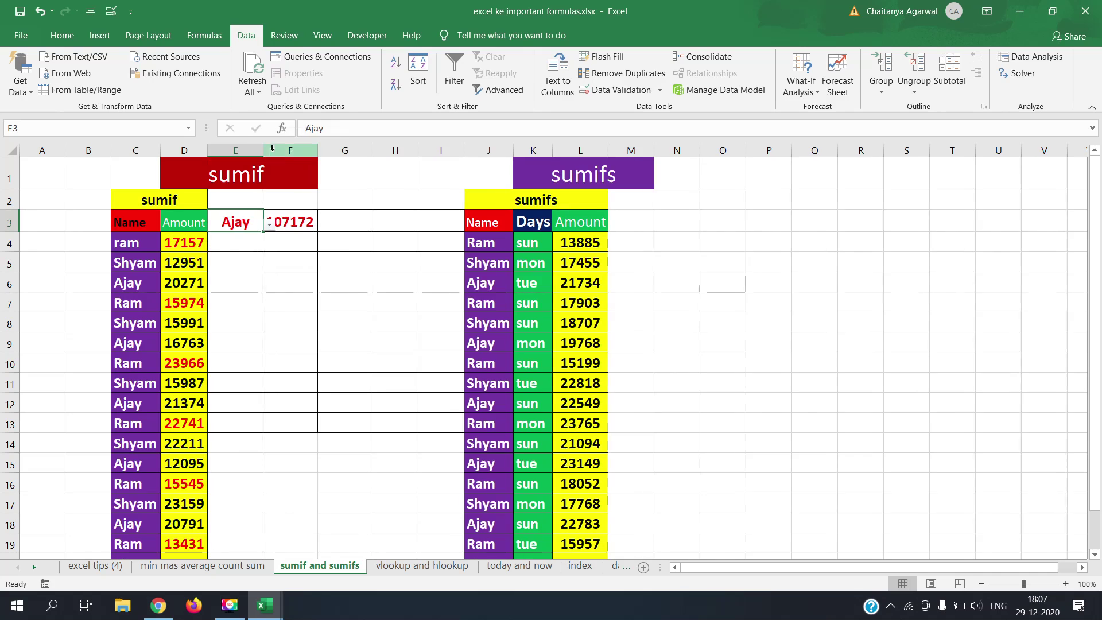
left_click(272, 149)
left_click(240, 224)
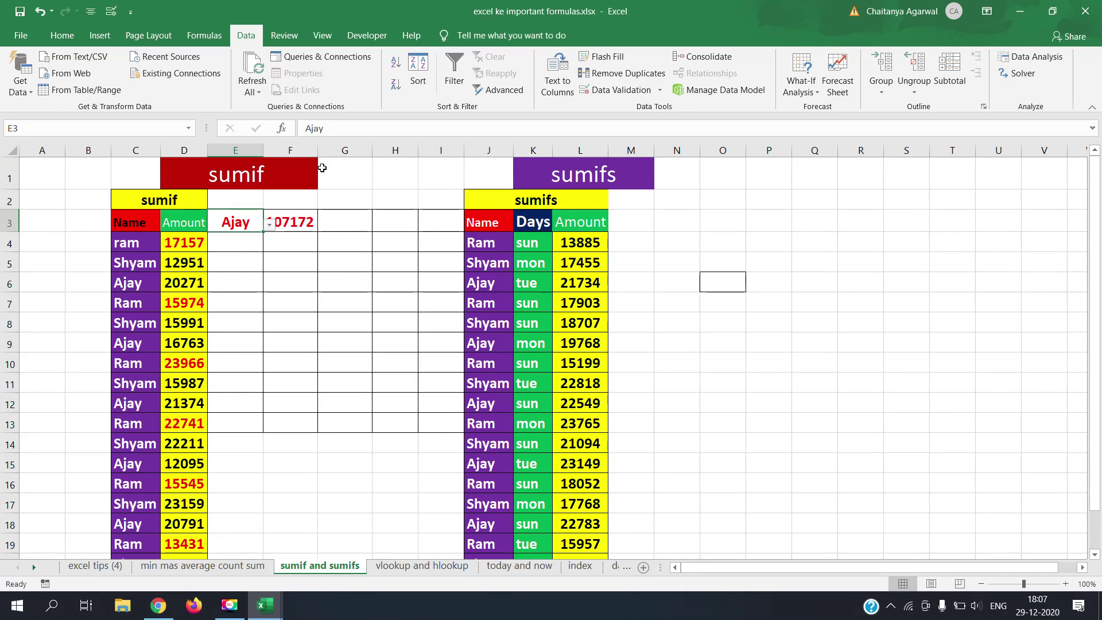
left_click_drag(318, 150, 339, 150)
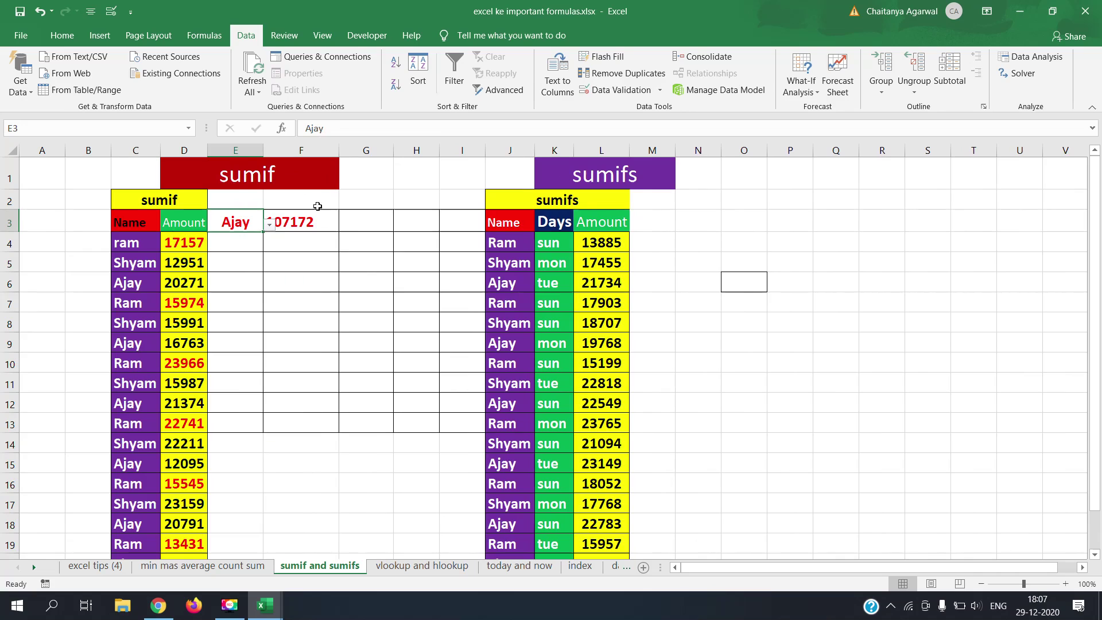
- Right-align the SUMIF total in F3
key("Right")
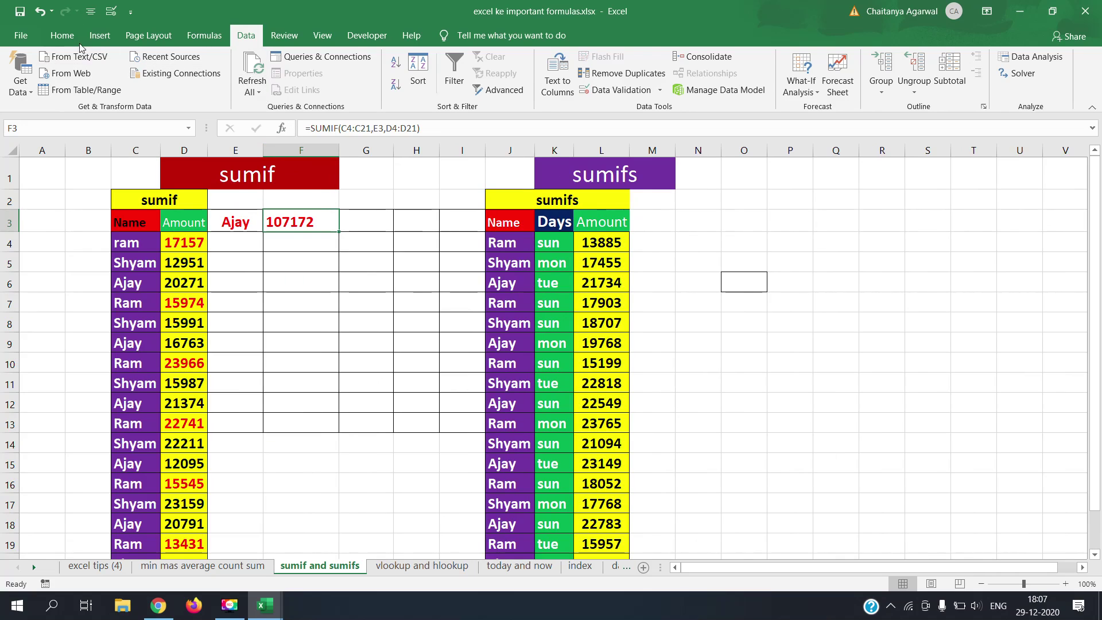
left_click(62, 35)
left_click(299, 84)
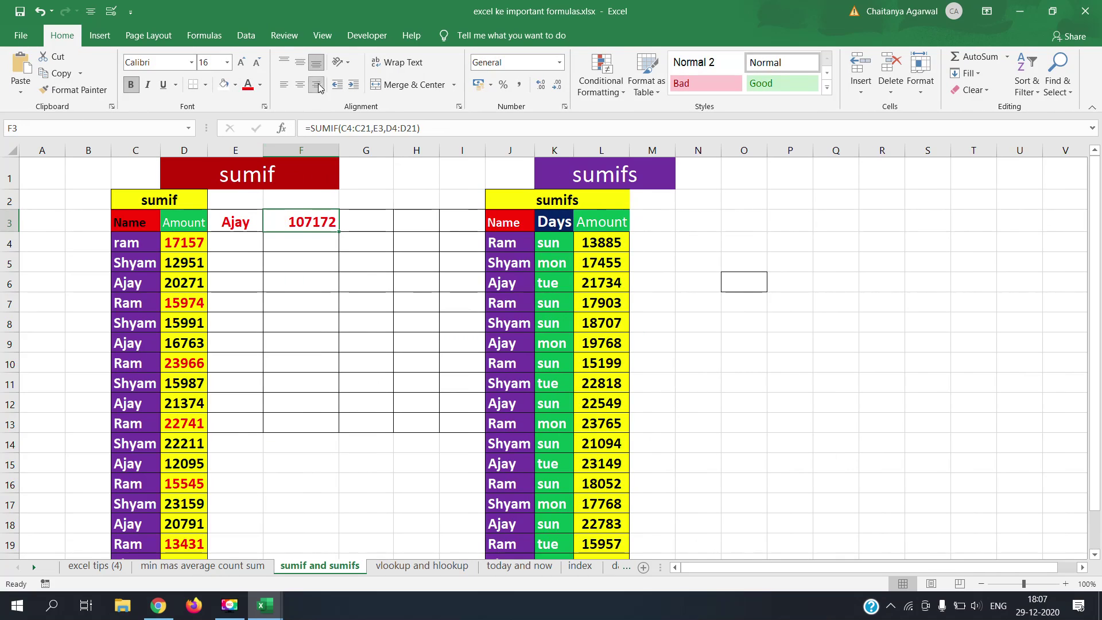
- Test E3's dropdown against the total in F3 by choosing the second name, the first name and finally the third name
left_click(257, 218)
left_click(269, 224)
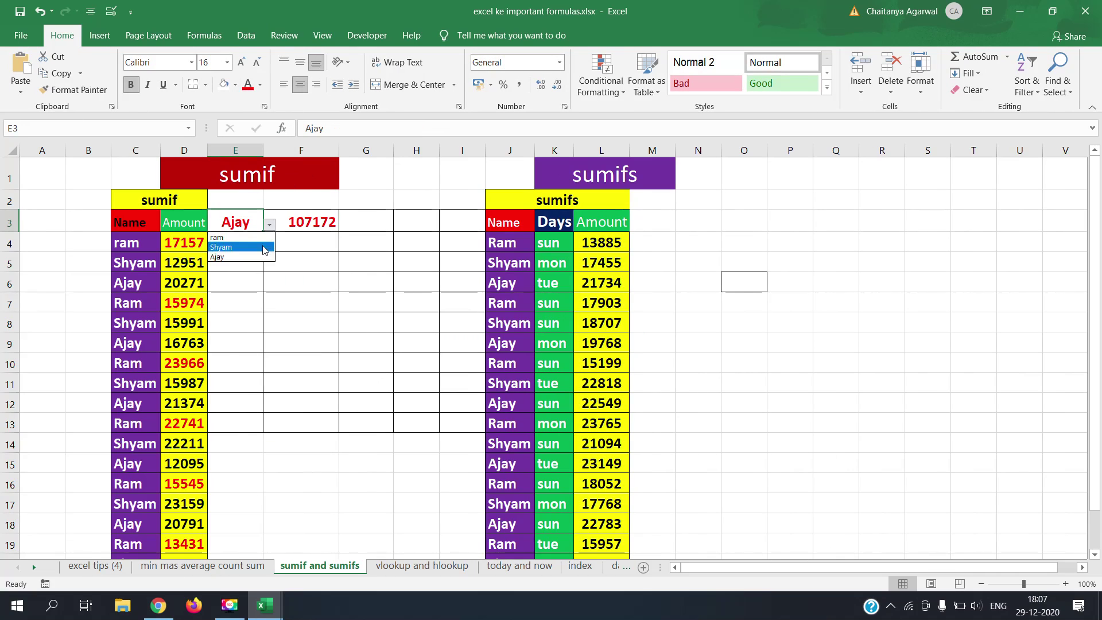
left_click(261, 245)
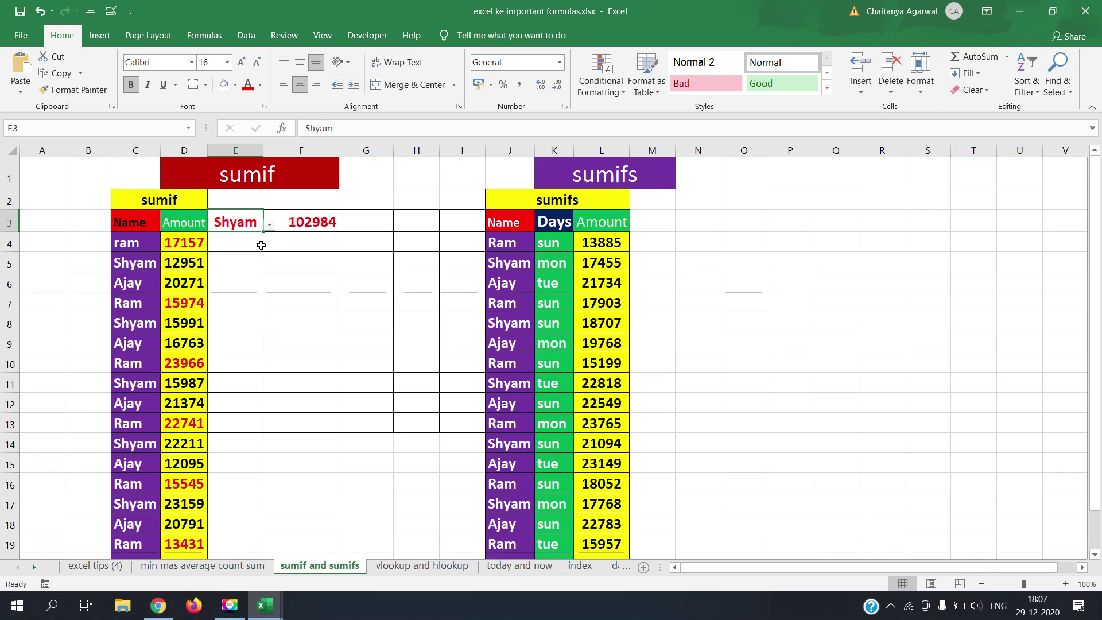
left_click(322, 219)
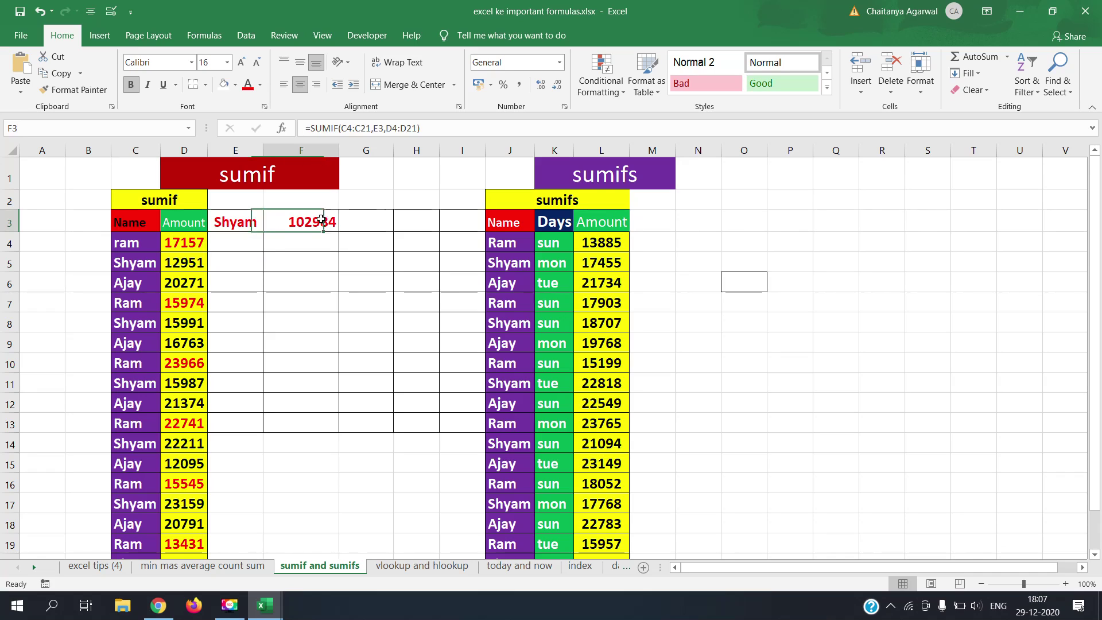
left_click(258, 222)
left_click(269, 225)
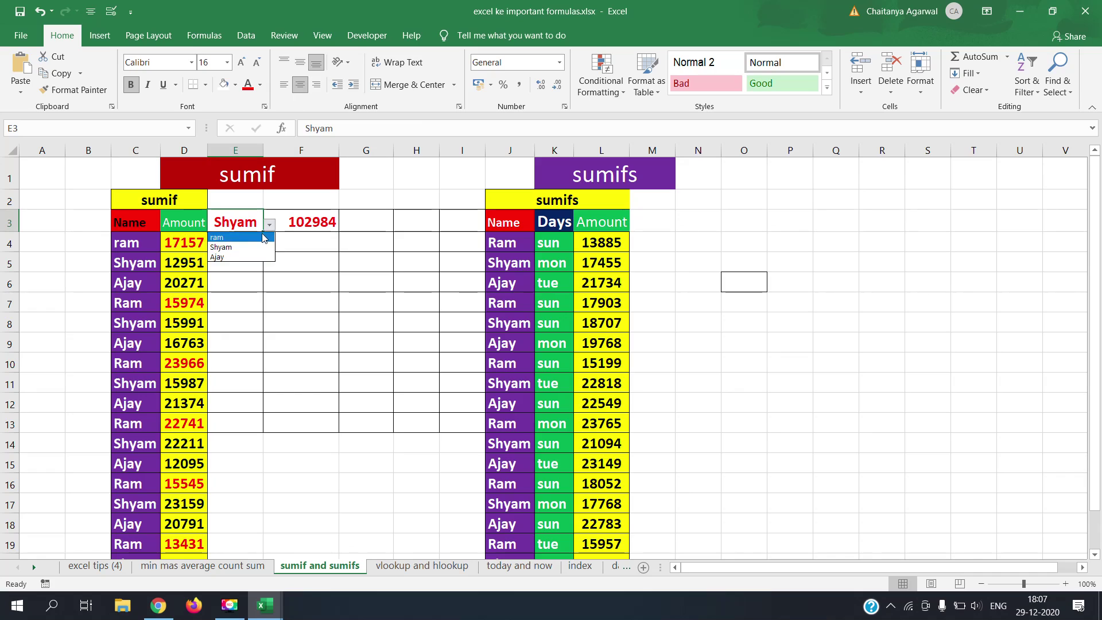
left_click(261, 235)
left_click(270, 225)
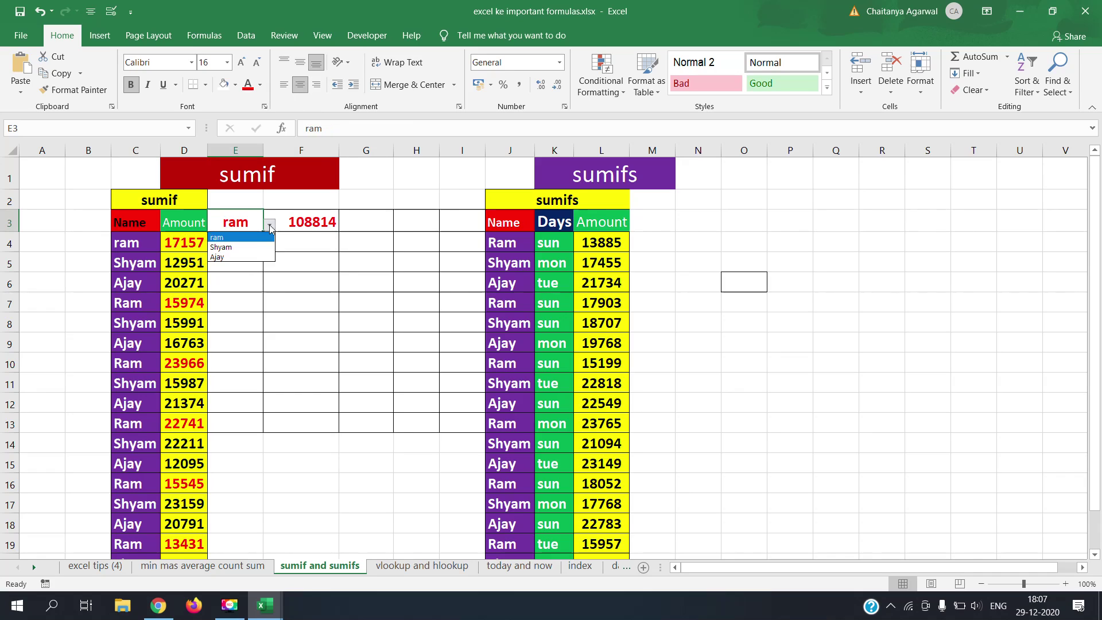
left_click(256, 255)
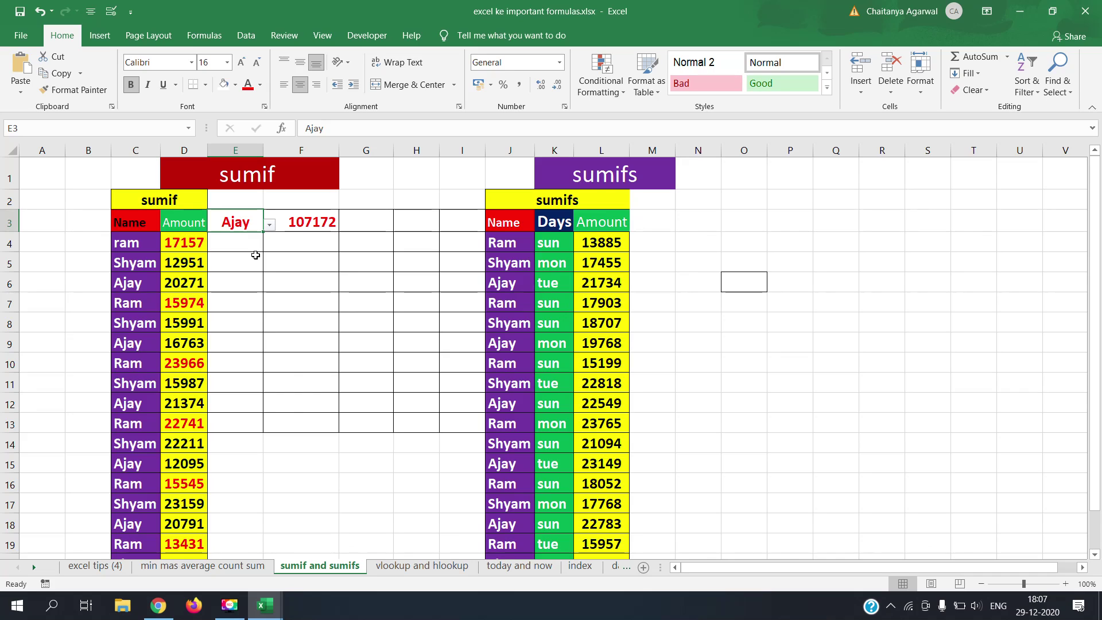
- Review the sumif table's names in column C and amounts in column D, the criteria name in E3 and the formula in F3
left_click(292, 437)
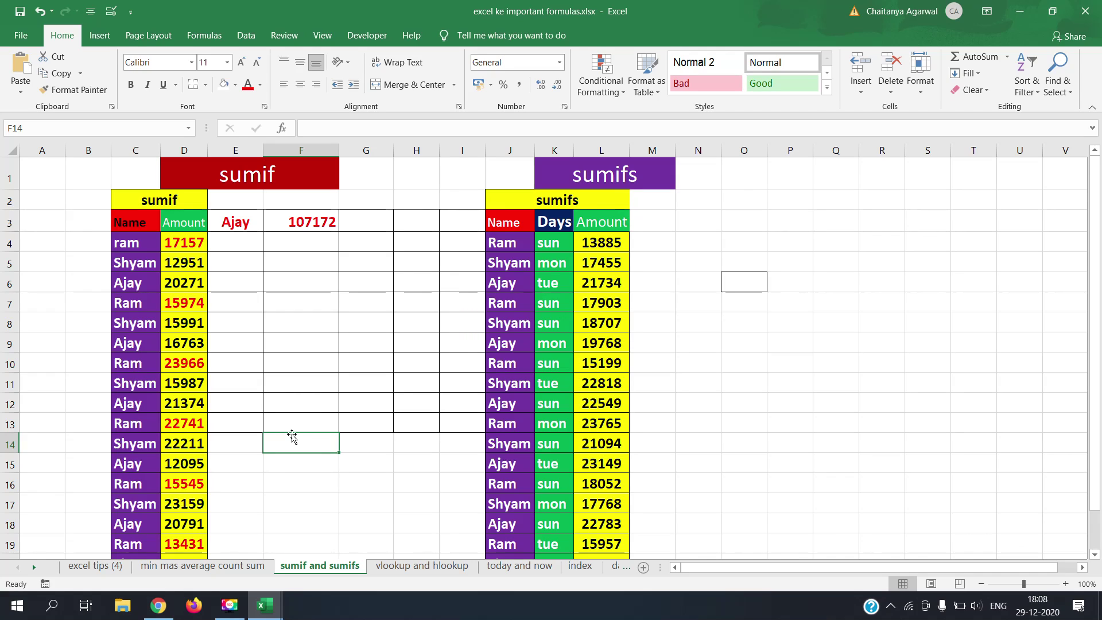
left_click(150, 252)
left_click(186, 244)
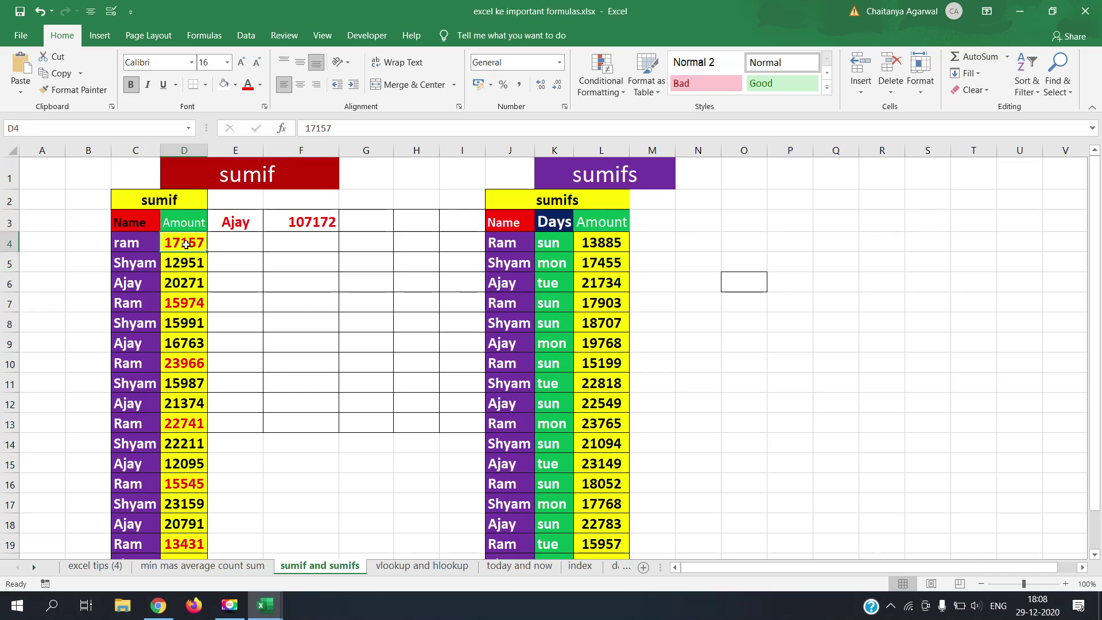
left_click(148, 264)
left_click(173, 263)
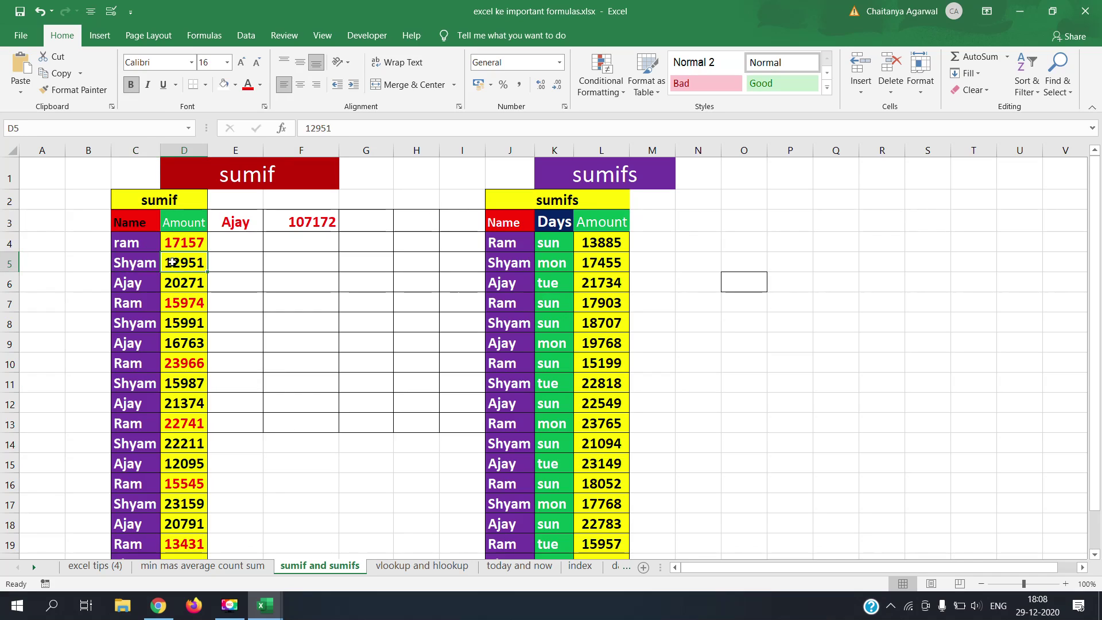
left_click(142, 279)
left_click_drag(140, 244, 154, 410)
left_click_drag(138, 245, 166, 243)
left_click(165, 246)
left_click(236, 227)
left_click(308, 225)
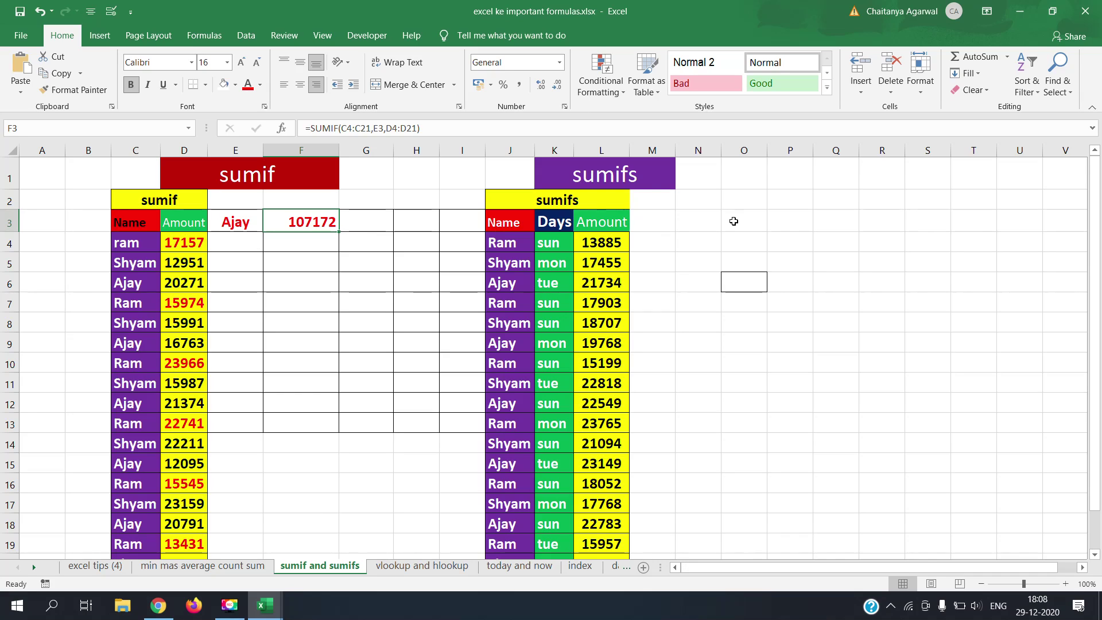
- Compare the sumifs table's heading and Name column J with the Name column C of the sumif table
left_click(706, 224)
left_click(639, 184)
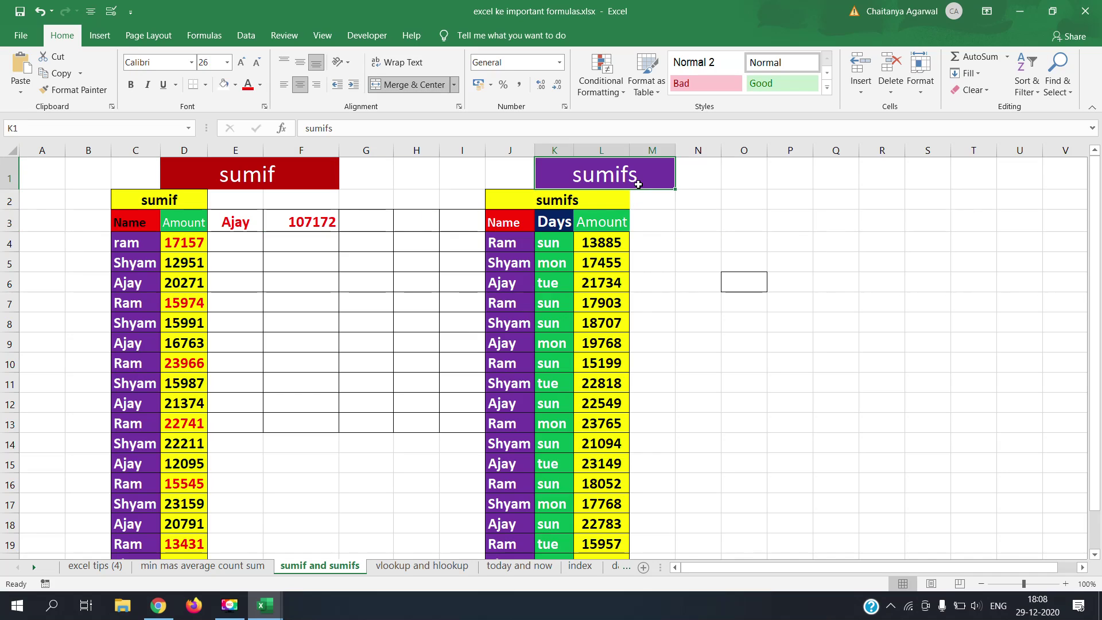
left_click(509, 246)
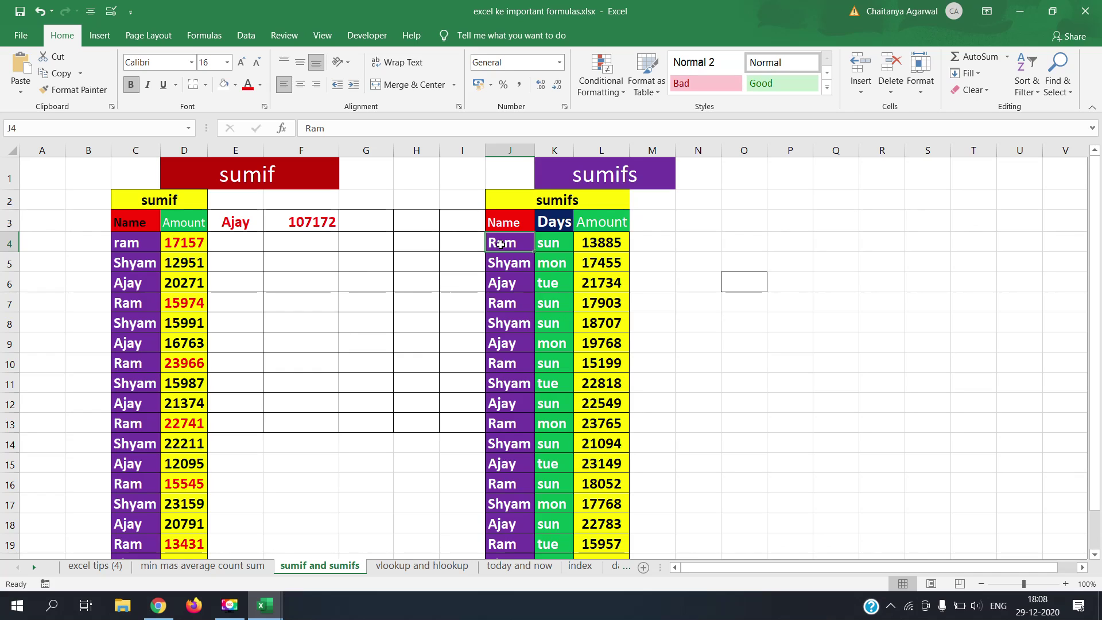
left_click(1041, 583)
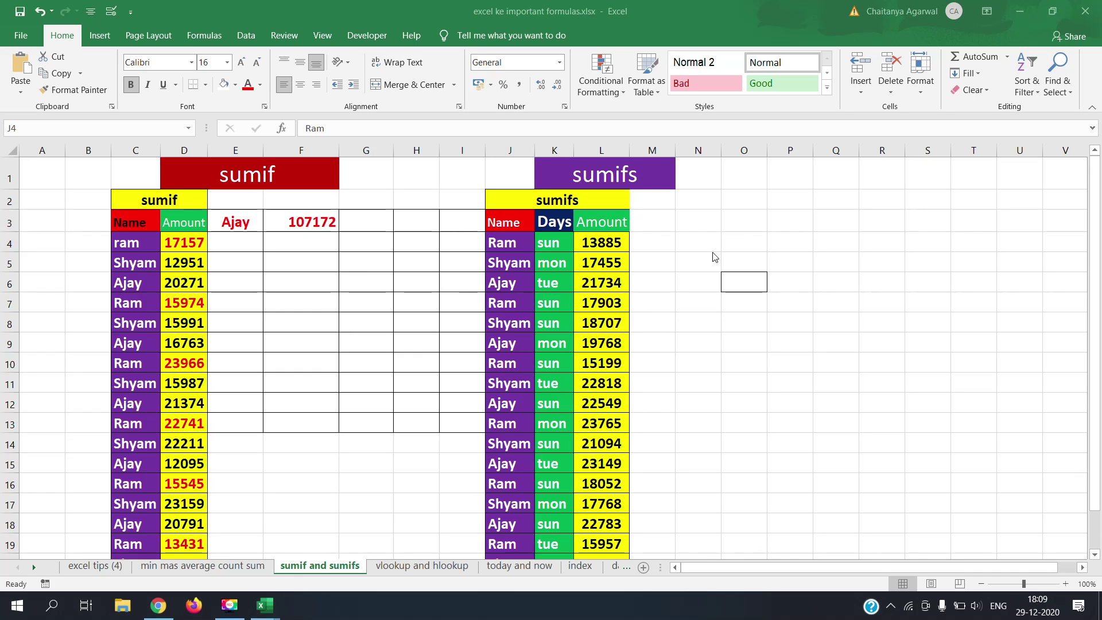
left_click(696, 237)
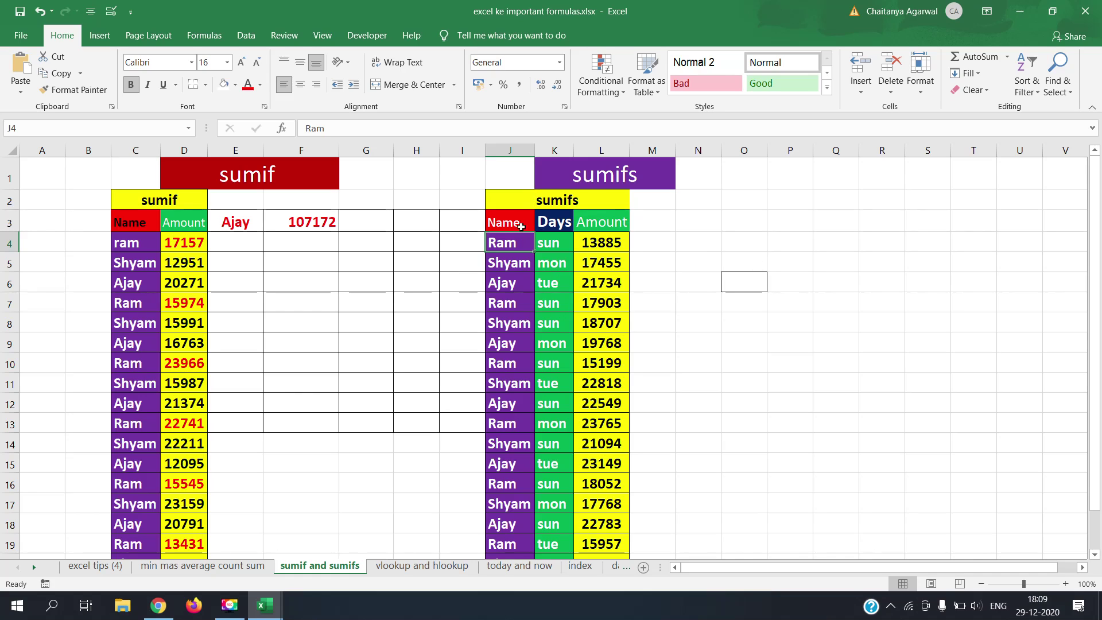
left_click(509, 150)
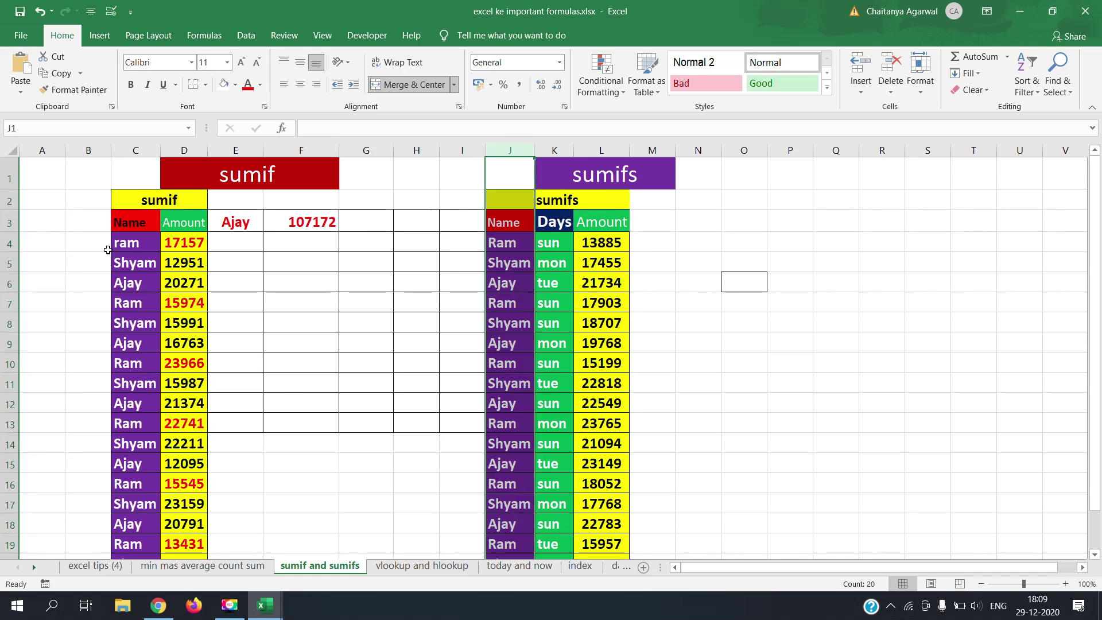
left_click(131, 241)
left_click(518, 240)
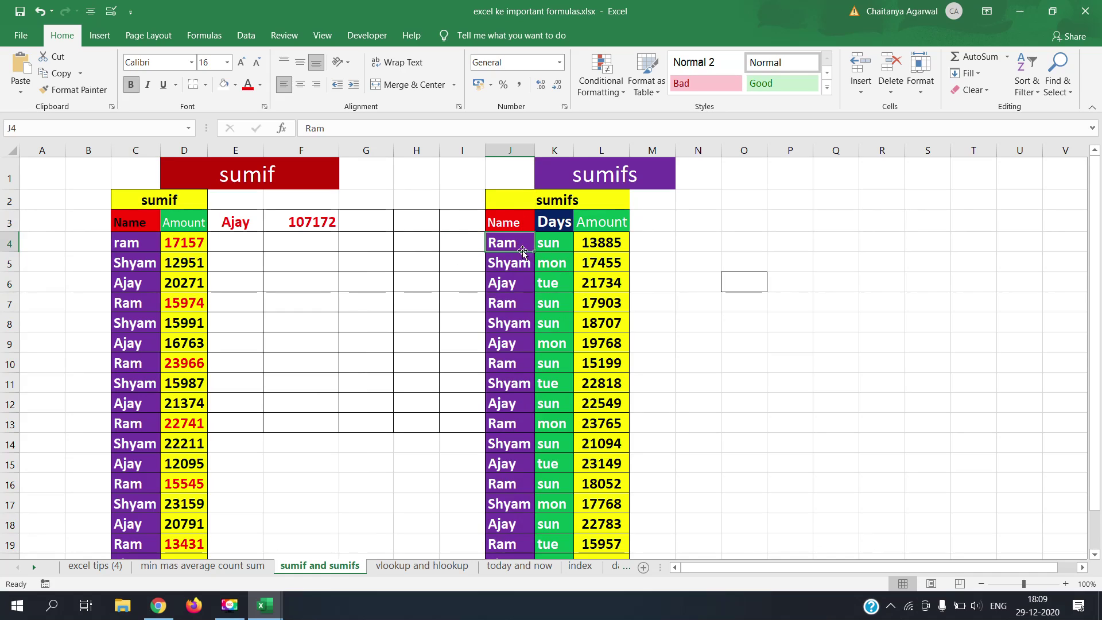
- Examine the sumifs table's Days column K together with the names in column J and the first amount in L4
left_click(559, 223)
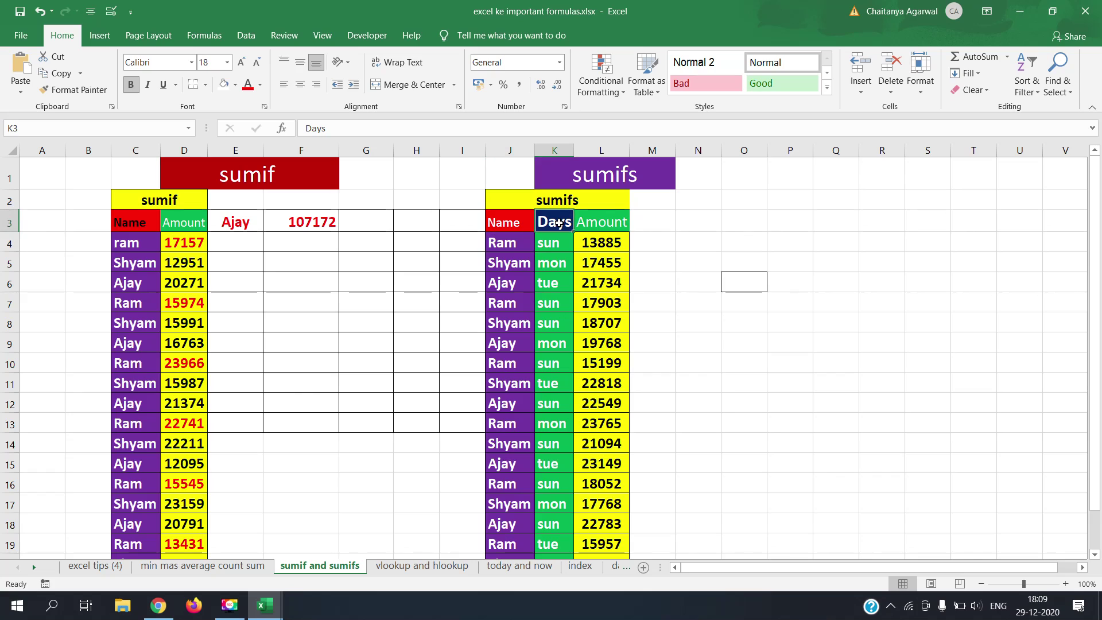
left_click(558, 242)
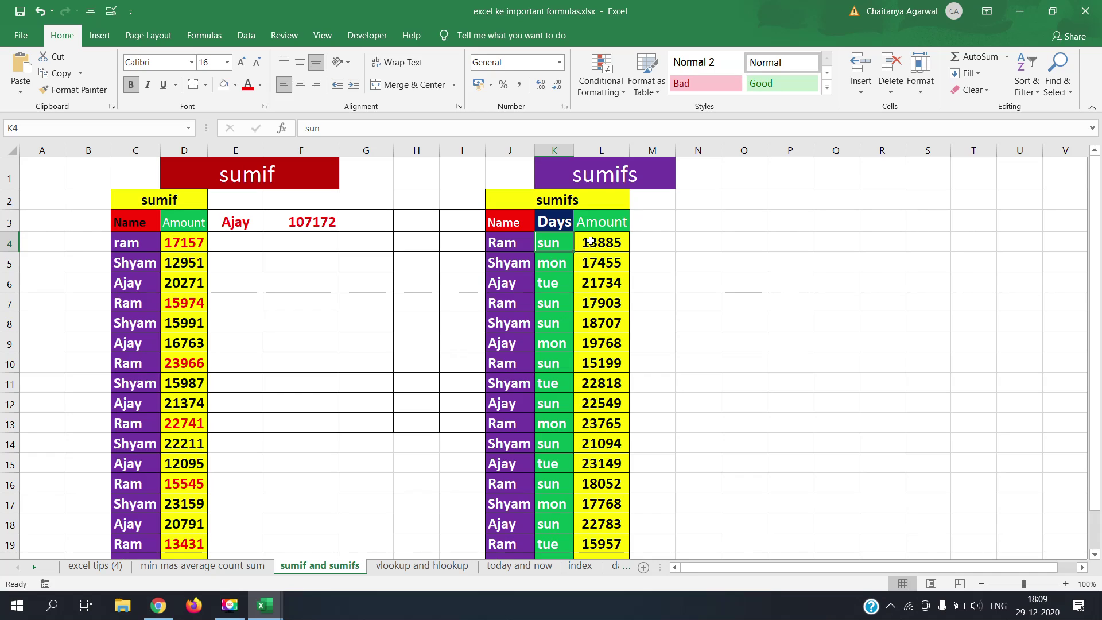
left_click(506, 178)
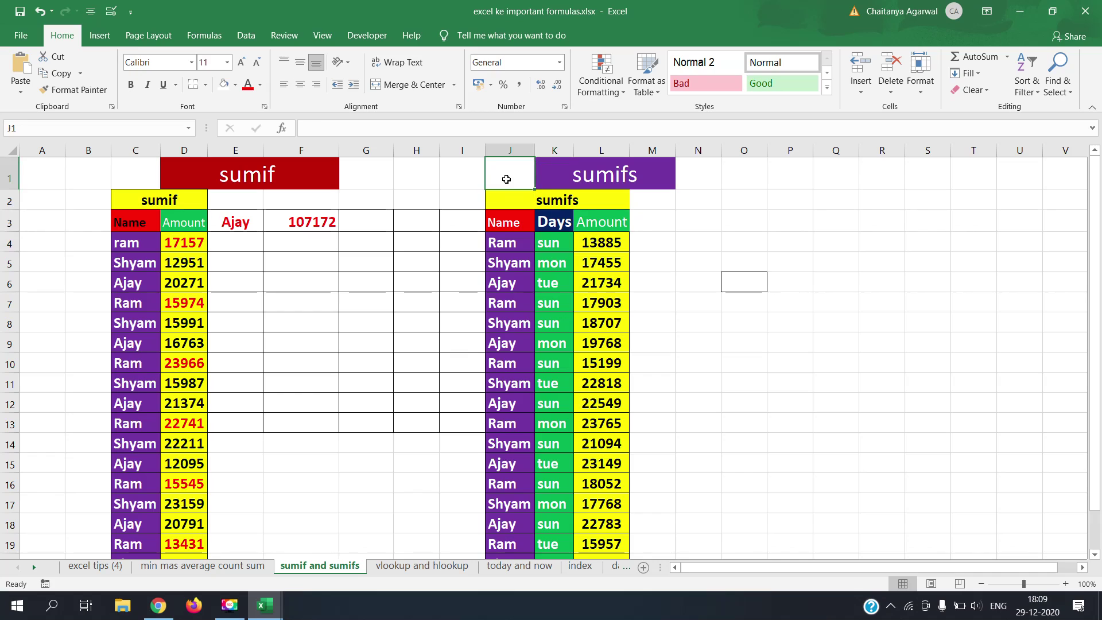
left_click_drag(517, 245, 516, 284)
double_click(515, 286)
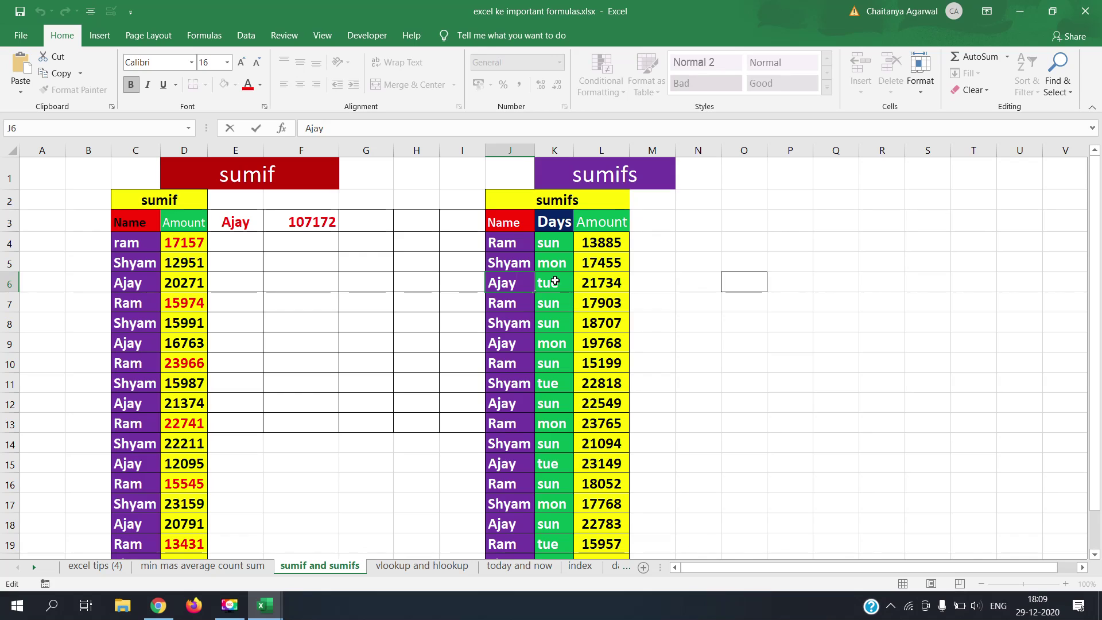
left_click(563, 248)
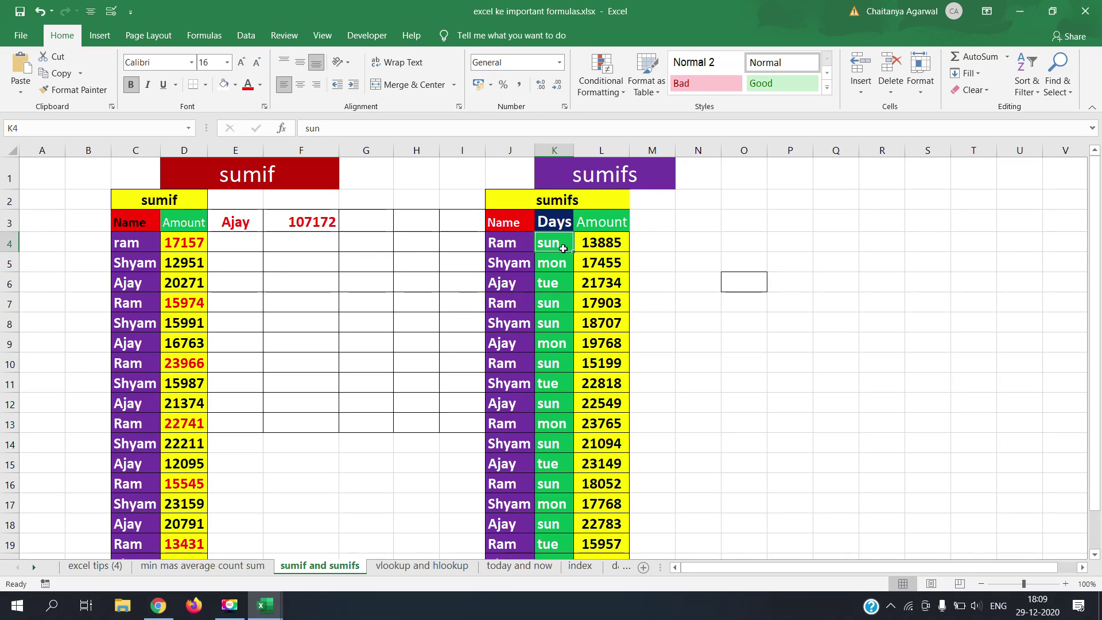
left_click(523, 242)
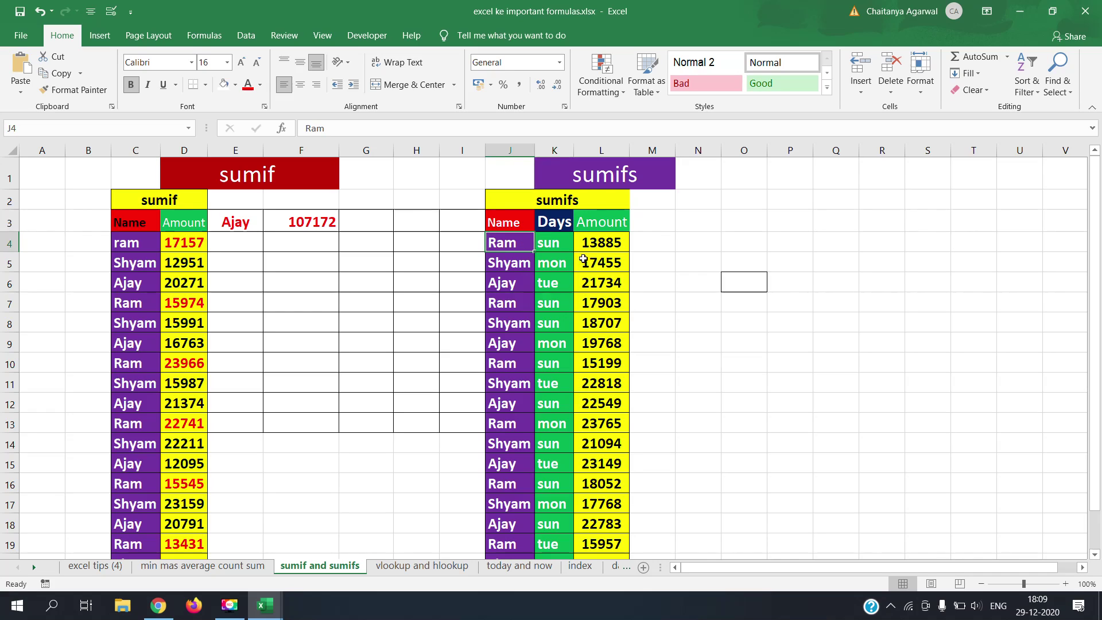
left_click(596, 244)
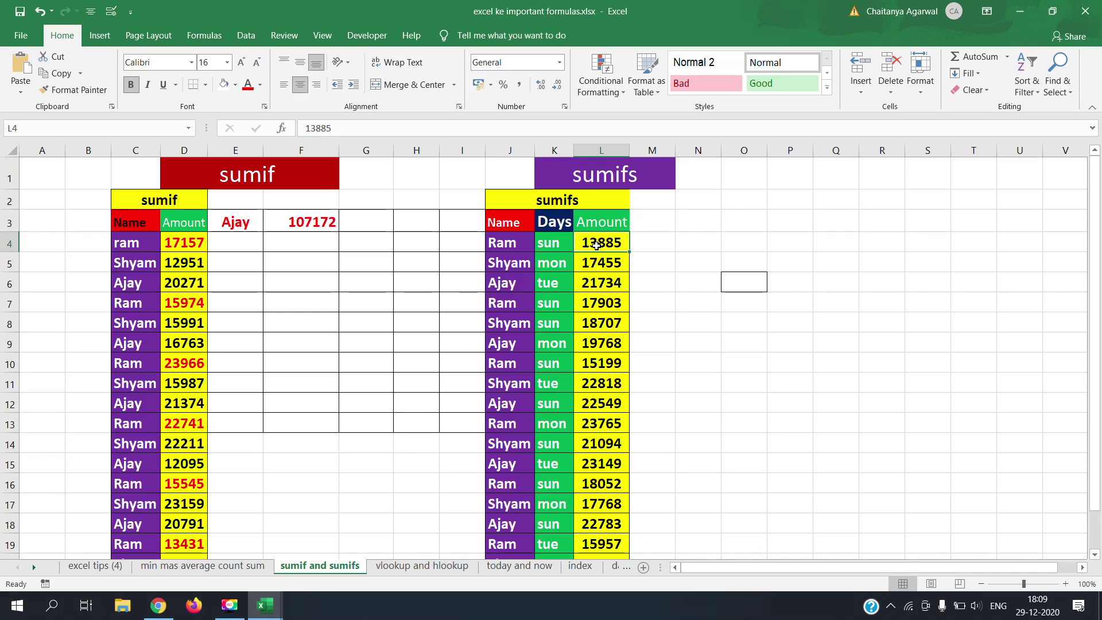
- Examine the name, day and amount entries in the first data row of the sumifs table
left_click(669, 247)
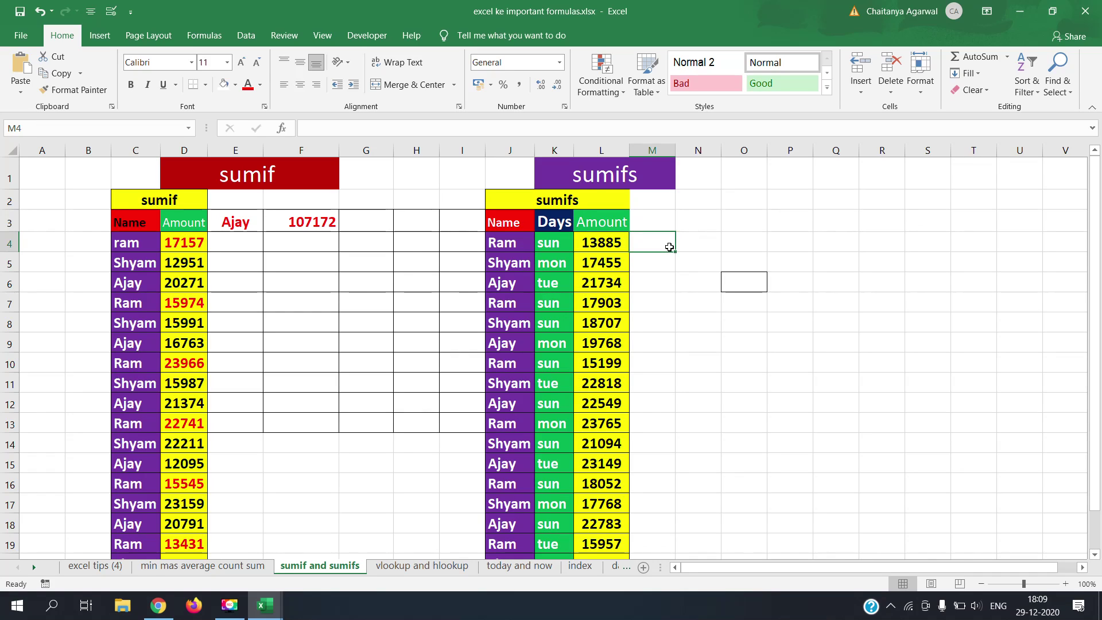
left_click(661, 264)
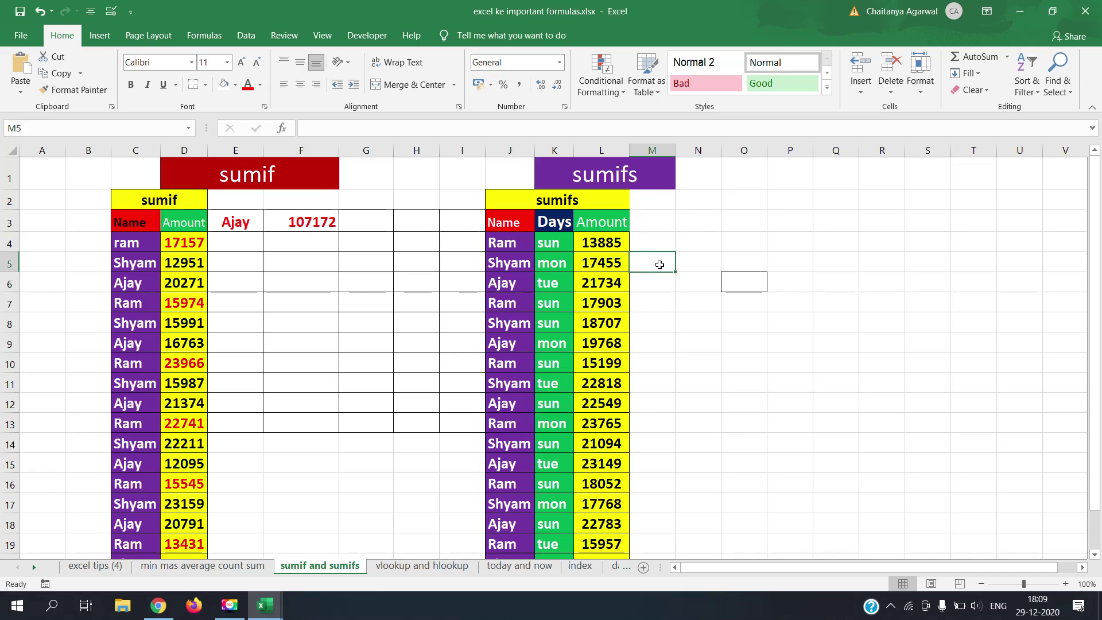
left_click(585, 245)
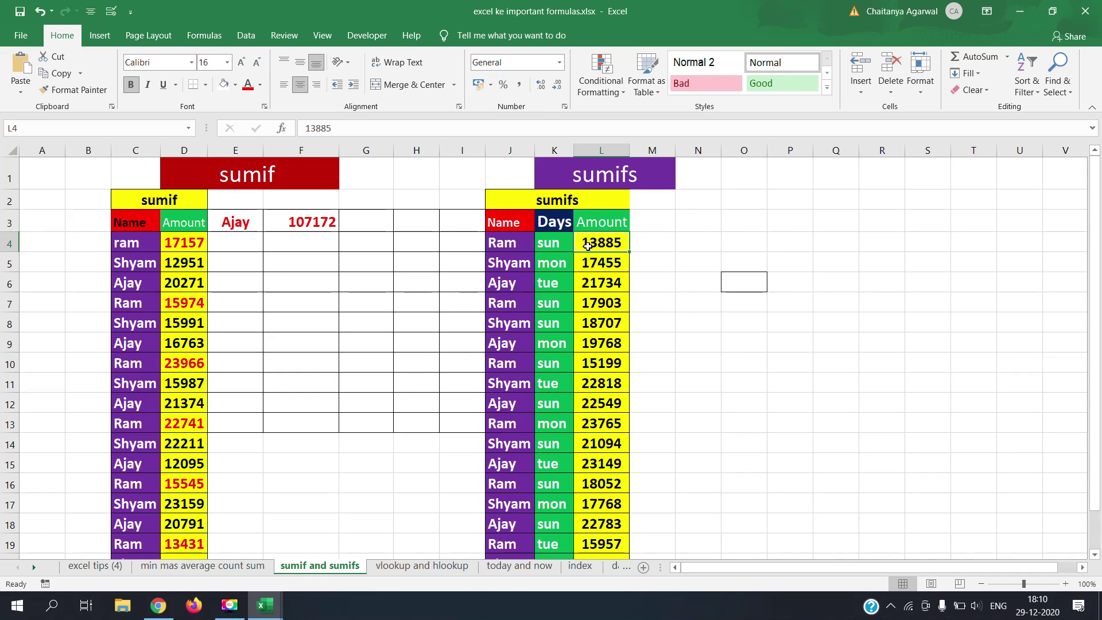
left_click_drag(516, 247, 558, 245)
left_click(578, 246)
left_click_drag(531, 243, 570, 242)
left_click(579, 243)
- Check which days in column K go with each repeat of the J4 name in the sumifs table
left_click(510, 241)
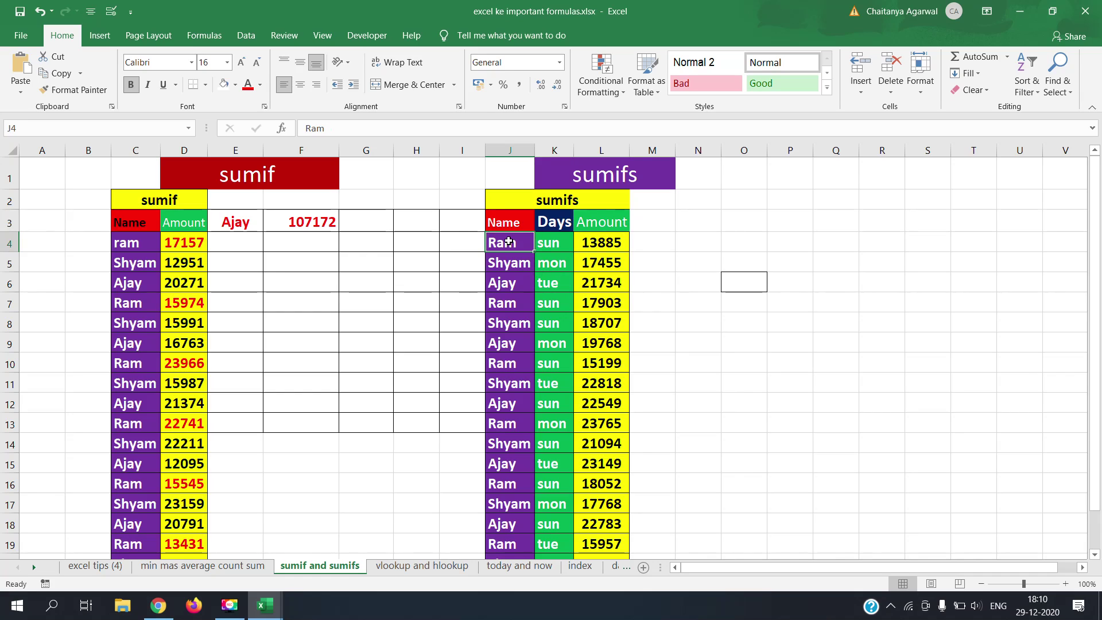
left_click(510, 267)
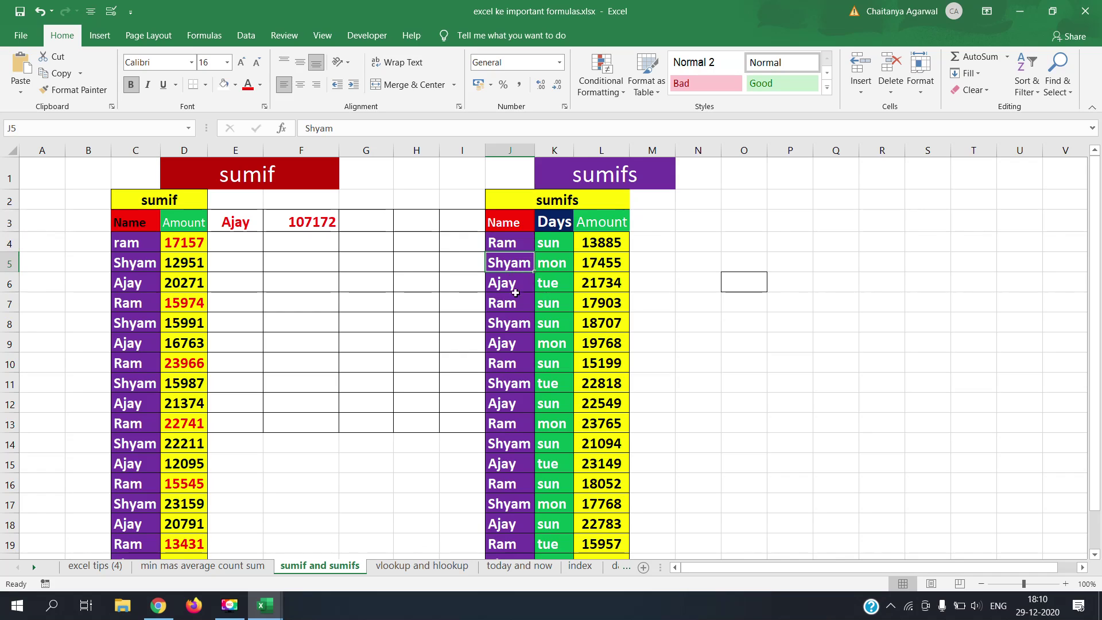
left_click(514, 291)
left_click(548, 248)
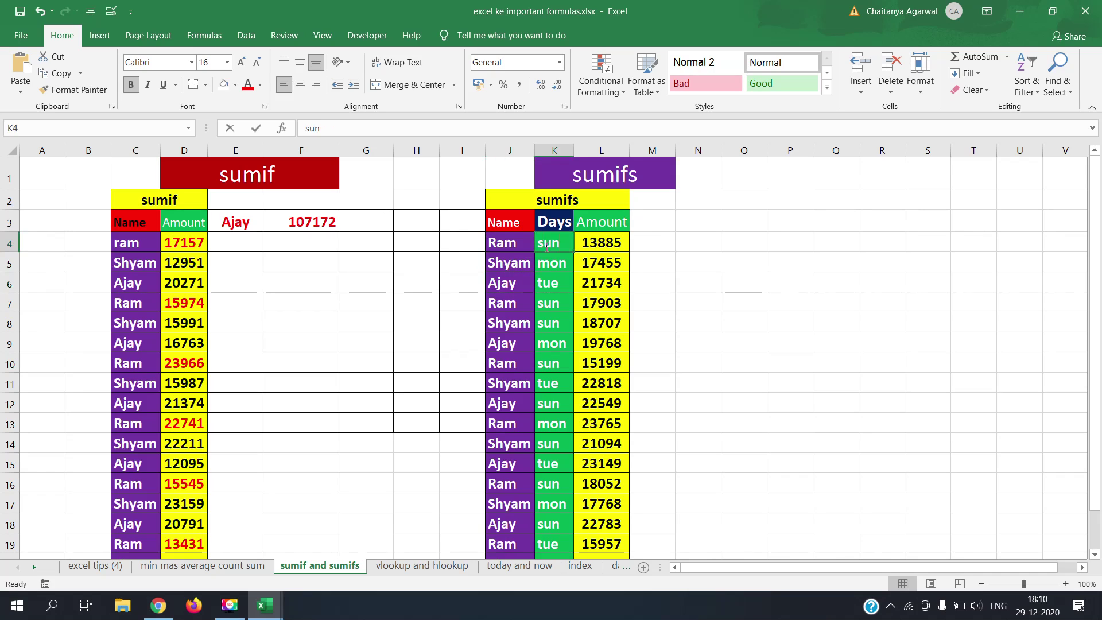
key("F2")
left_click(517, 302)
key("Right")
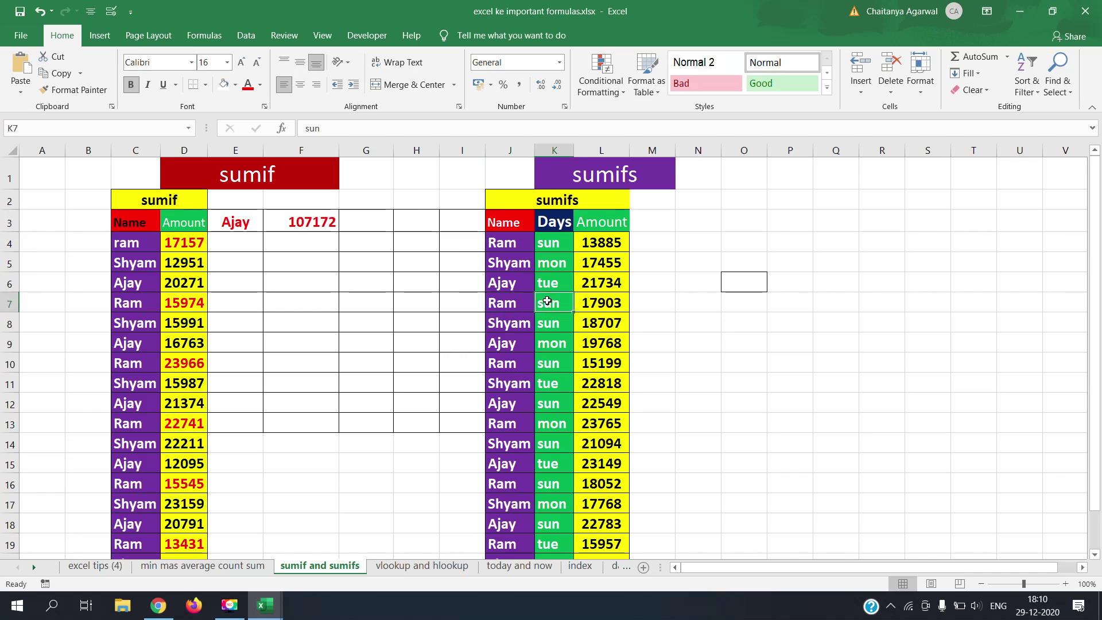
left_click(513, 362)
left_click(537, 363)
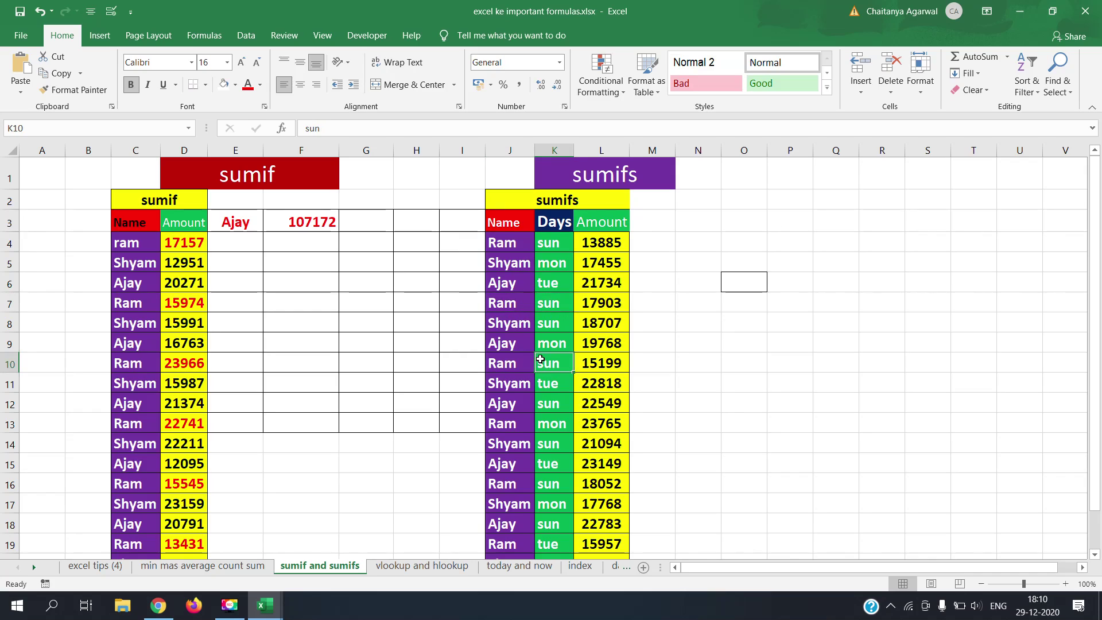
left_click(509, 425)
left_click(548, 424)
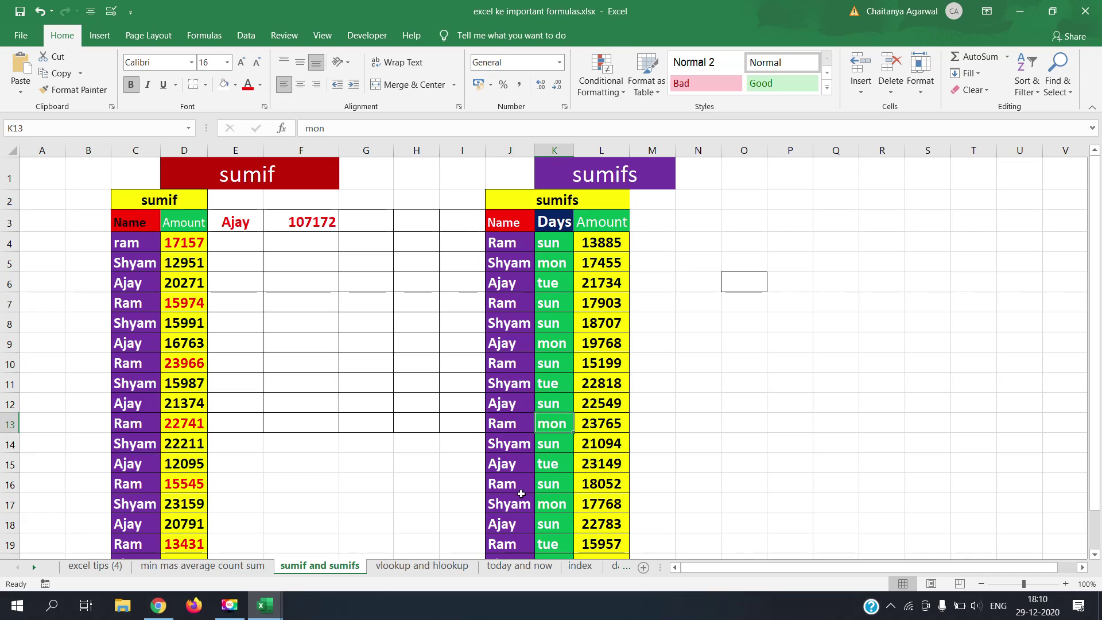
left_click(1040, 578)
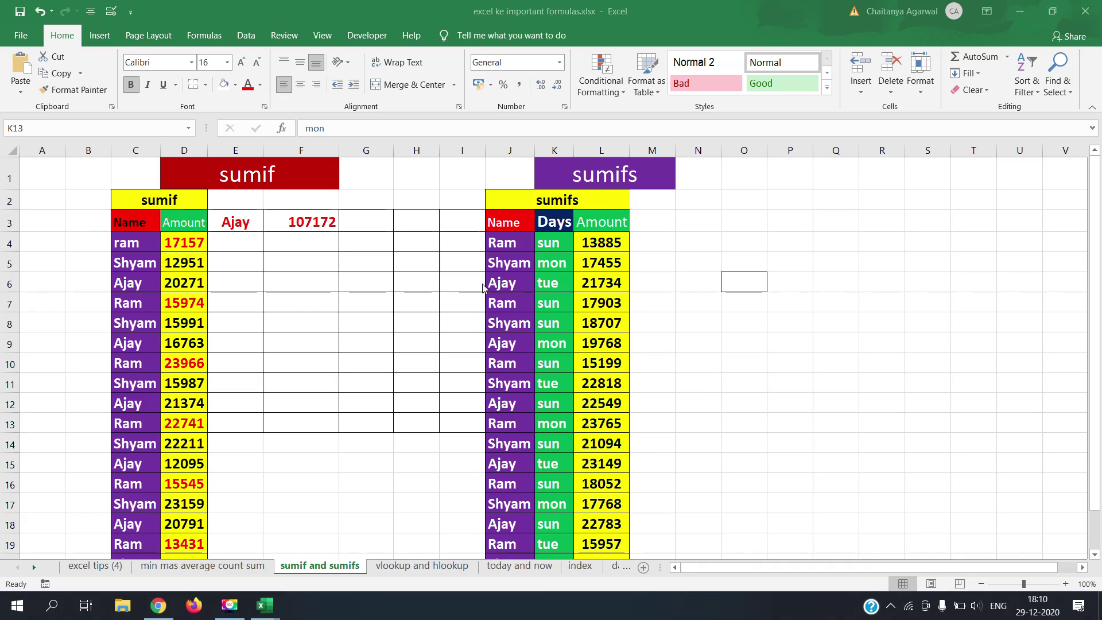
- Read across the name, day and amount in rows 4, 7, 10, 13, 16 and 19 of the sumifs table
left_click(516, 246)
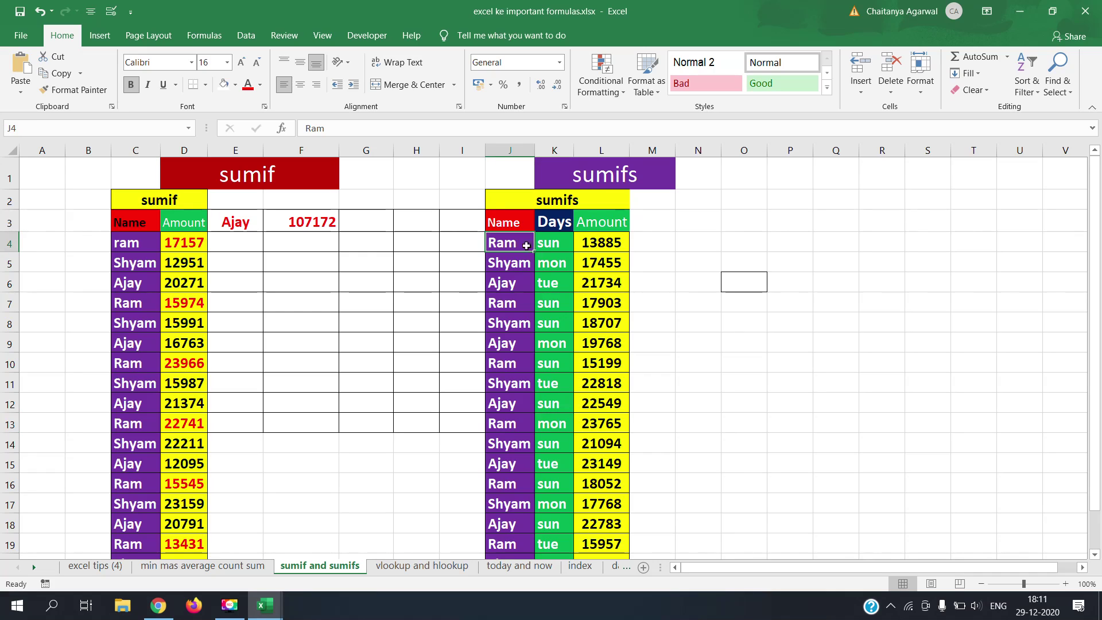
left_click(541, 243)
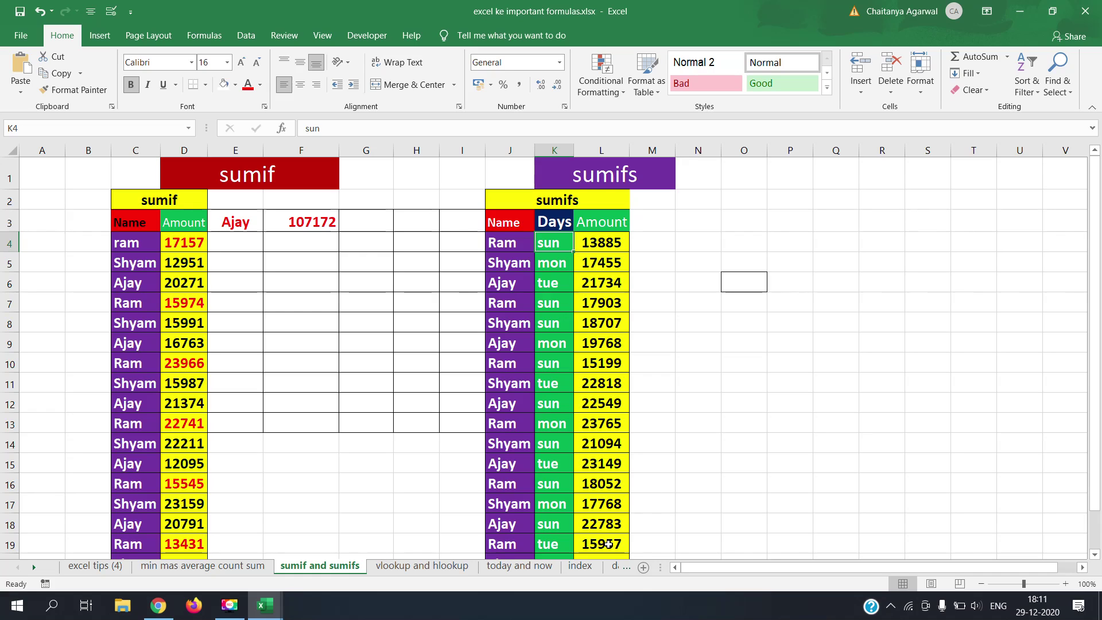
left_click(601, 244)
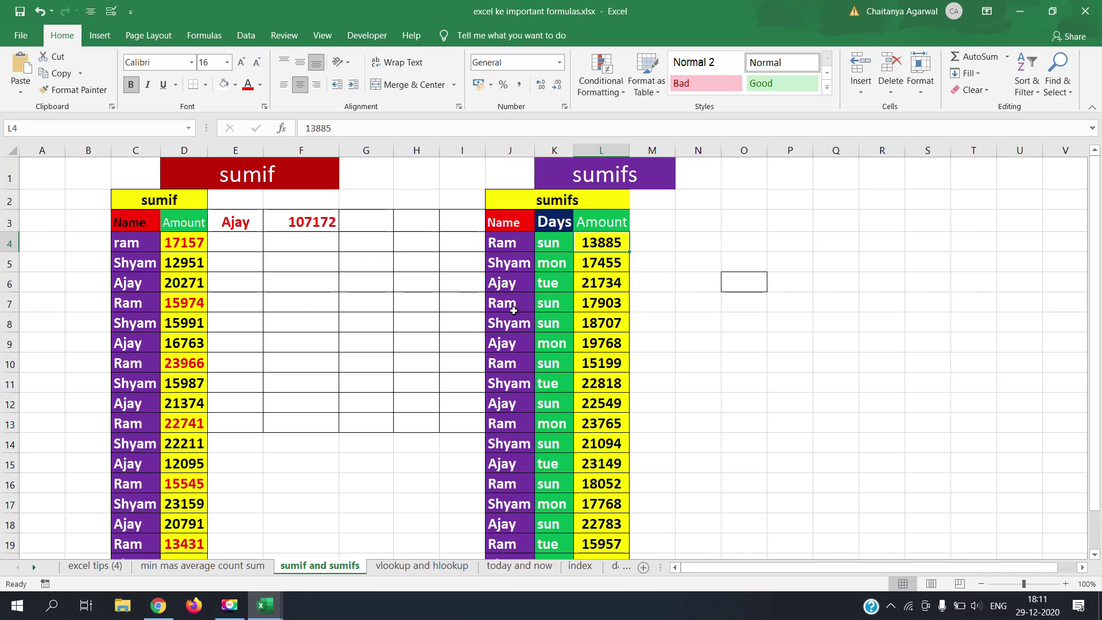
left_click(550, 322)
left_click(601, 307)
left_click(524, 310)
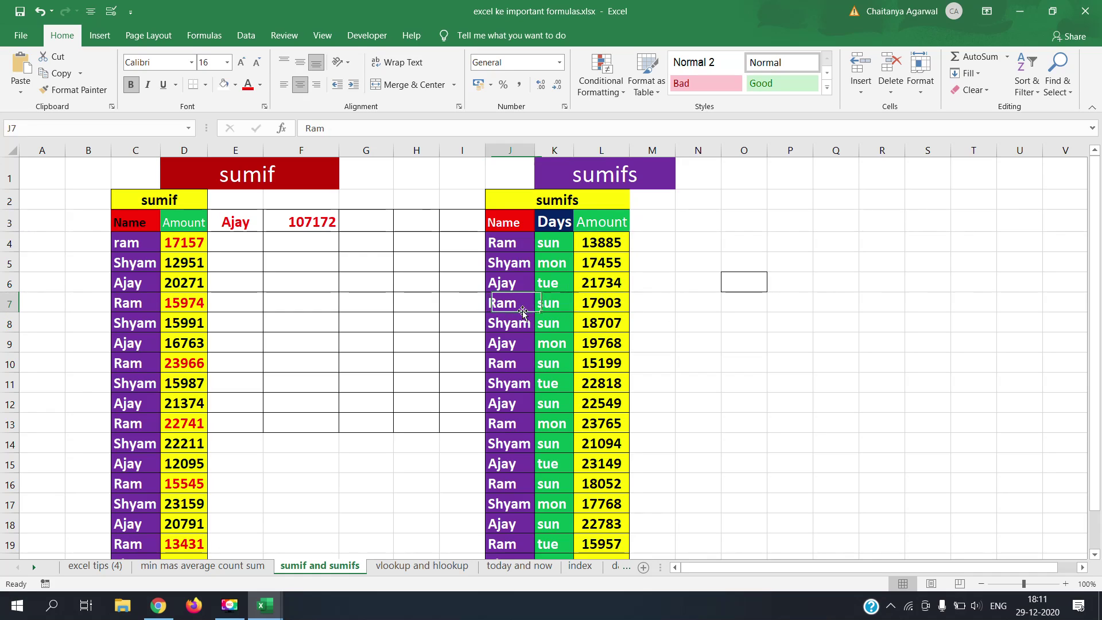
left_click(566, 307)
left_click(584, 304)
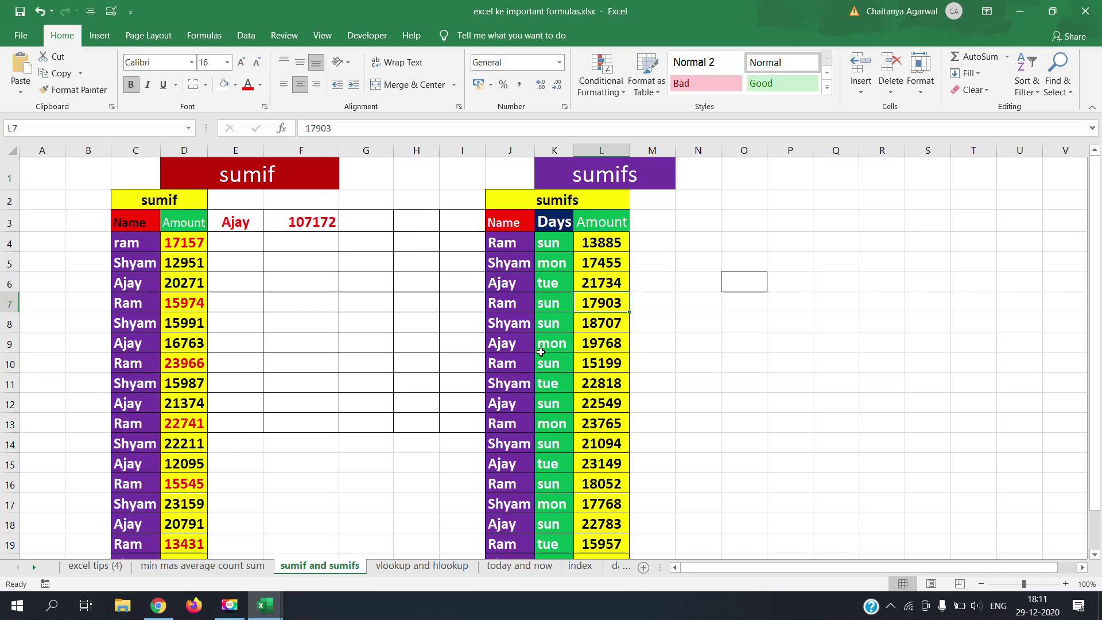
left_click(502, 362)
left_click(552, 362)
left_click(609, 366)
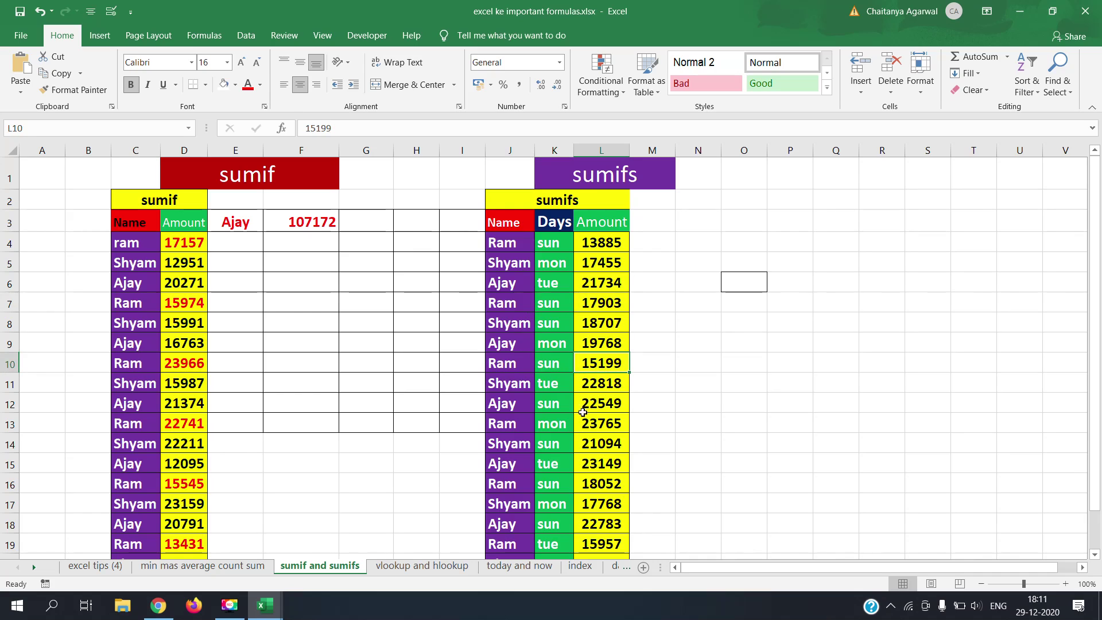
left_click(509, 428)
left_click(548, 428)
left_click(604, 428)
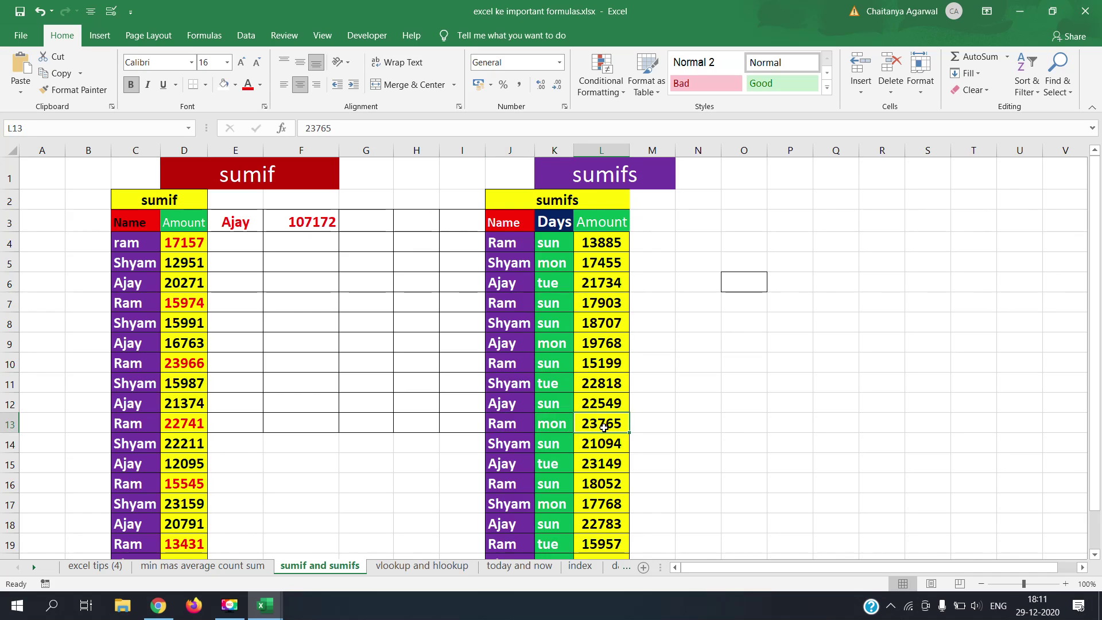
left_click(511, 485)
left_click(552, 484)
left_click(601, 484)
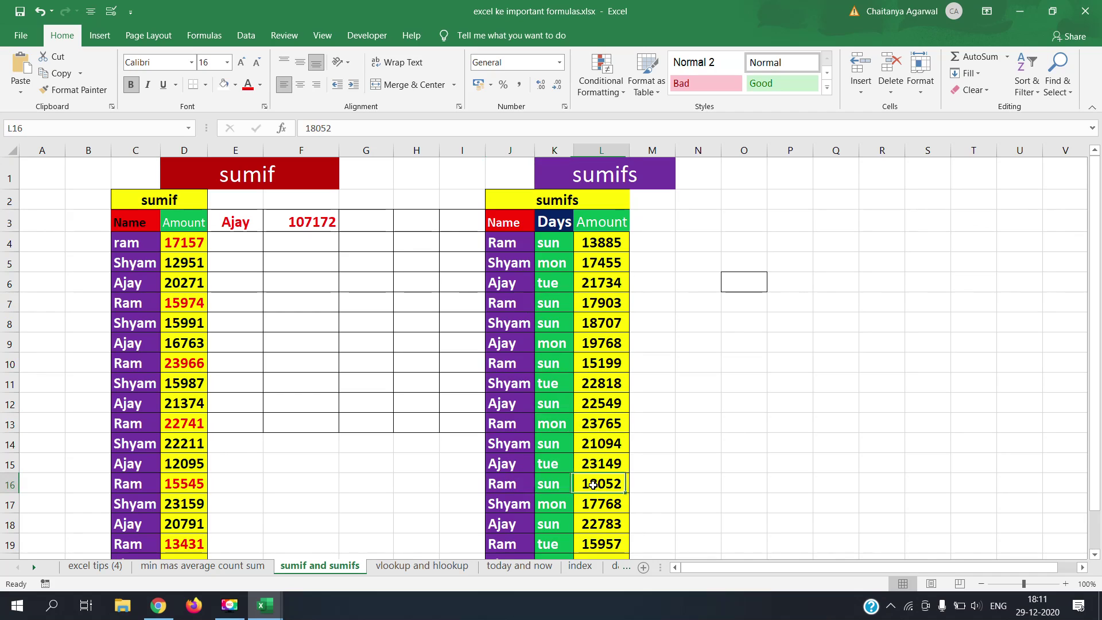
left_click(509, 545)
left_click(550, 544)
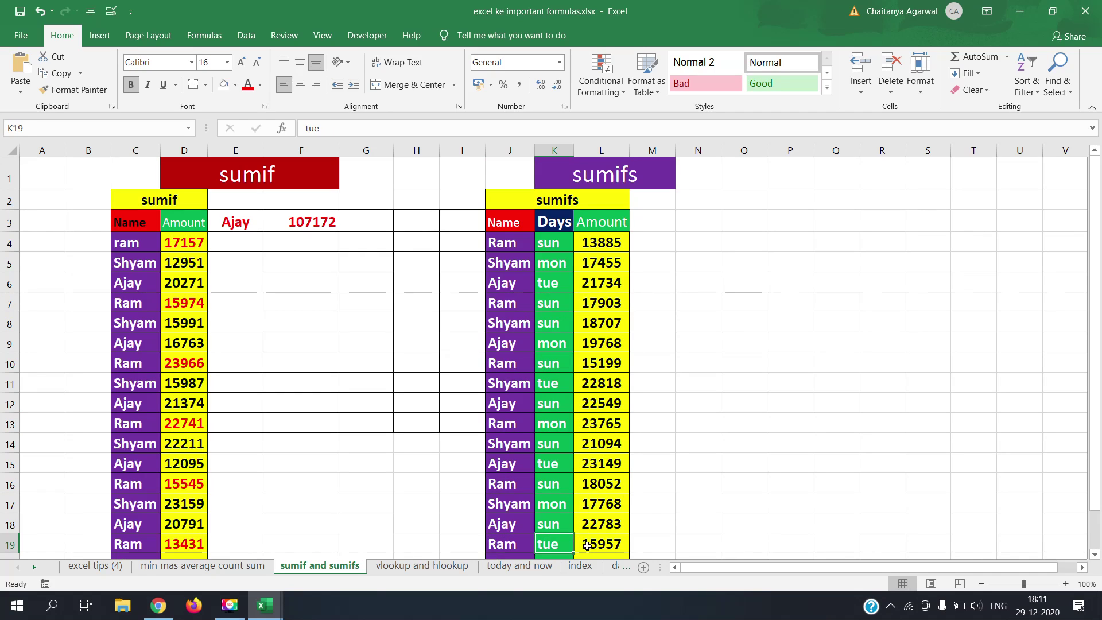
left_click(602, 544)
- Compare the name and day criteria in J4 and K4 with the sumif table's name dropdown in E3
left_click(615, 179)
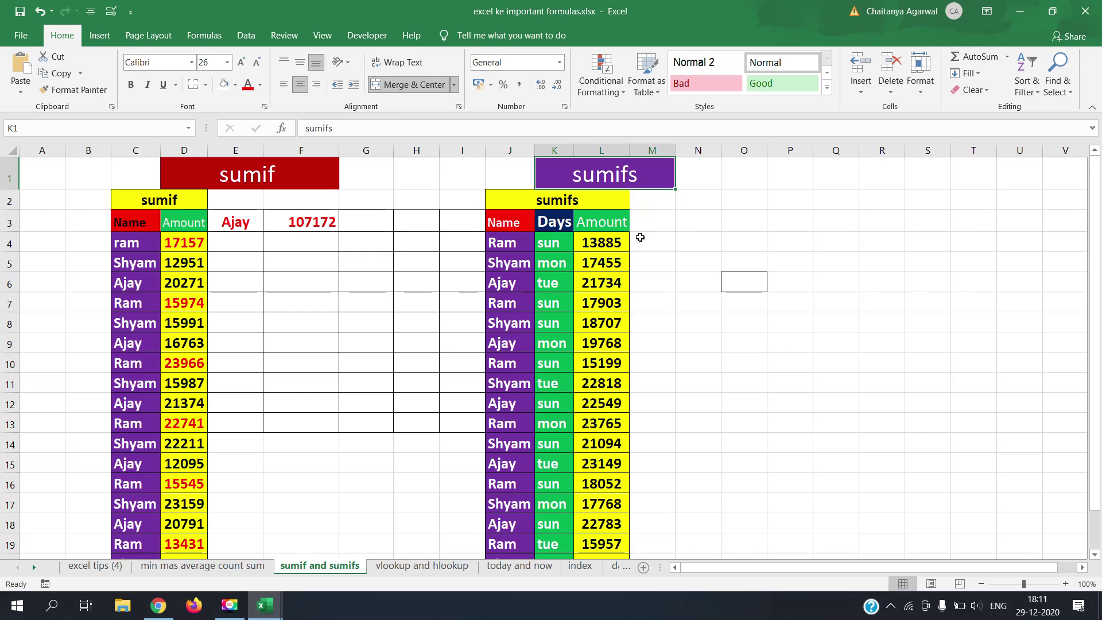
left_click(510, 244)
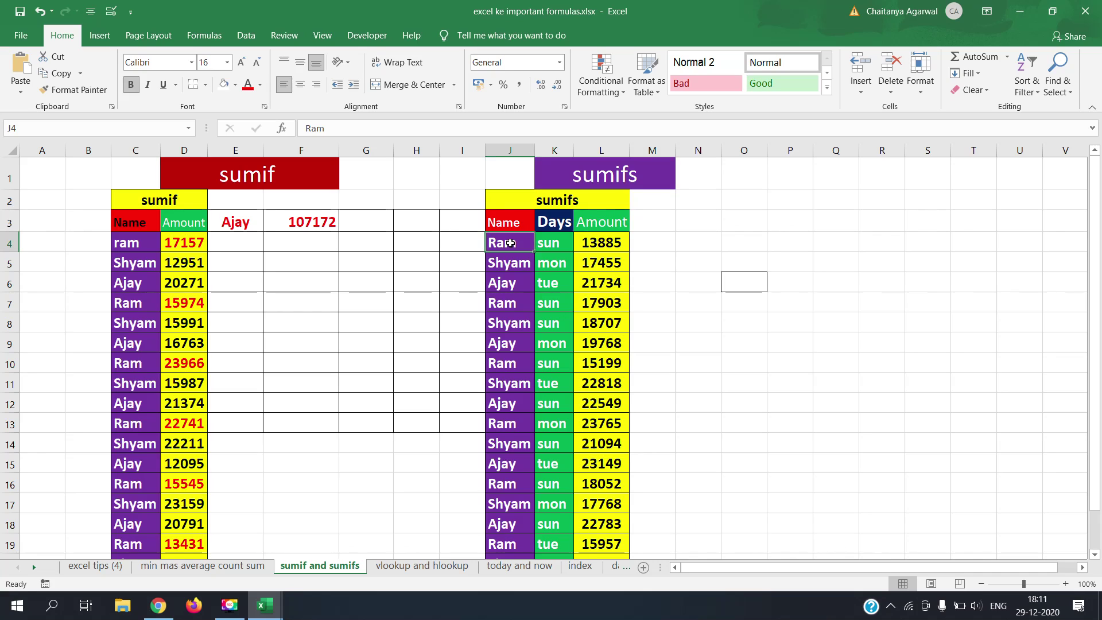
left_click(555, 245)
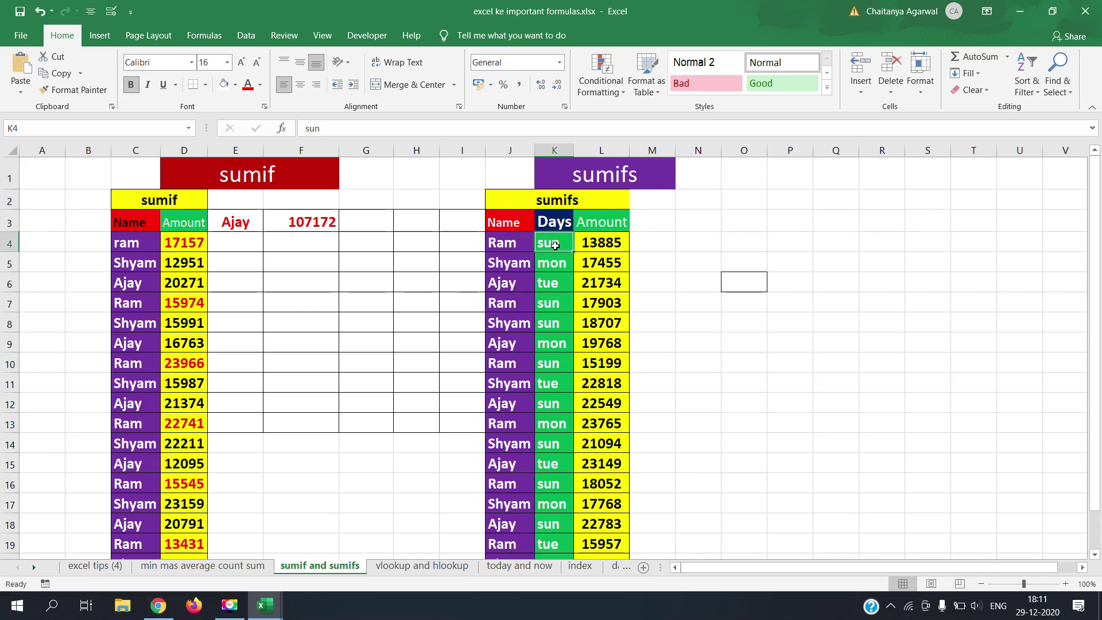
left_click(663, 239)
left_click(501, 243)
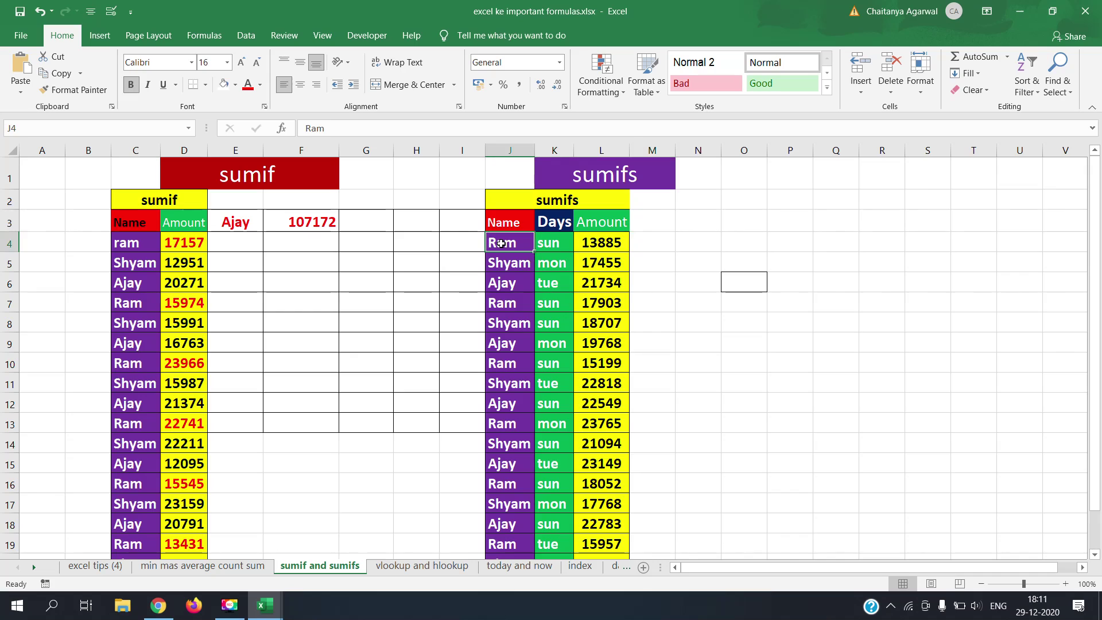
left_click(224, 224)
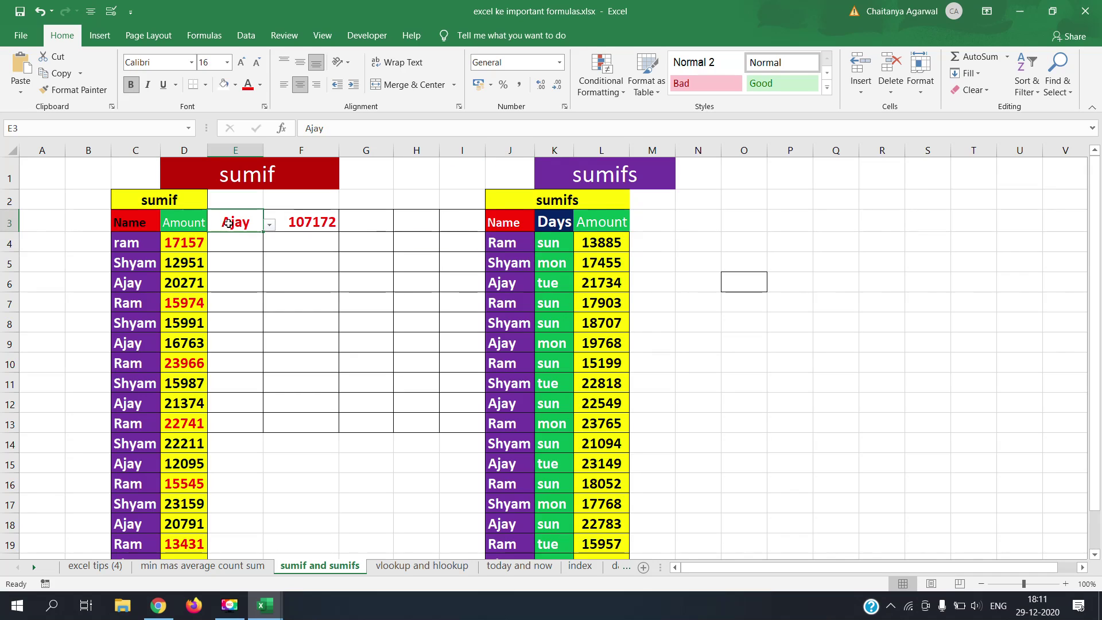
- Add a List data validation to cell M4 with the names in J4:J6 as its source
left_click(657, 244)
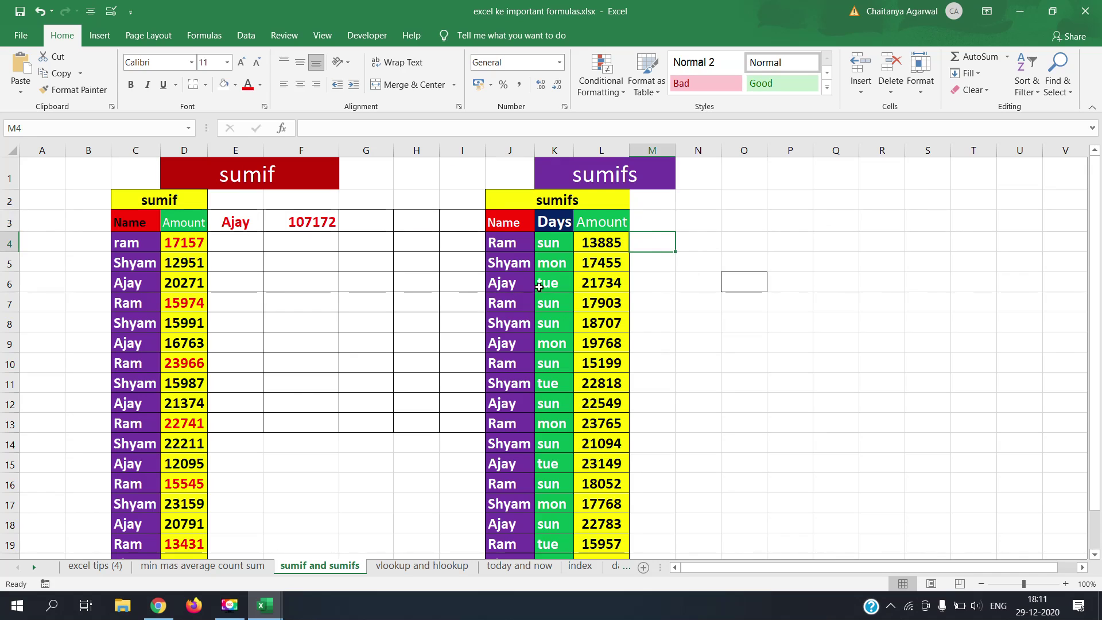
left_click(250, 39)
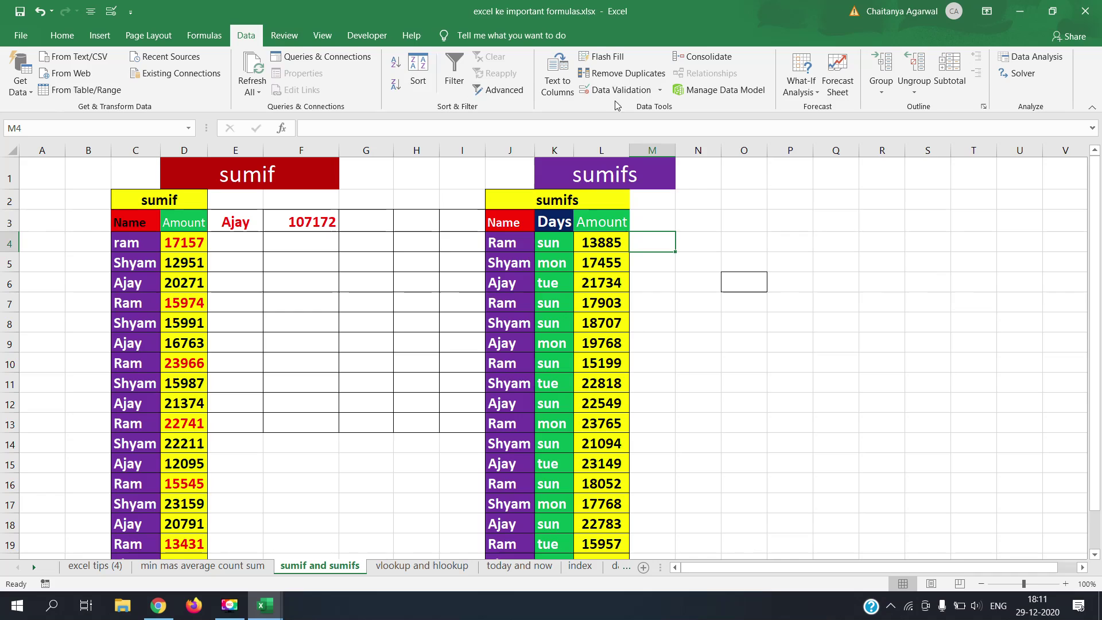
left_click(630, 91)
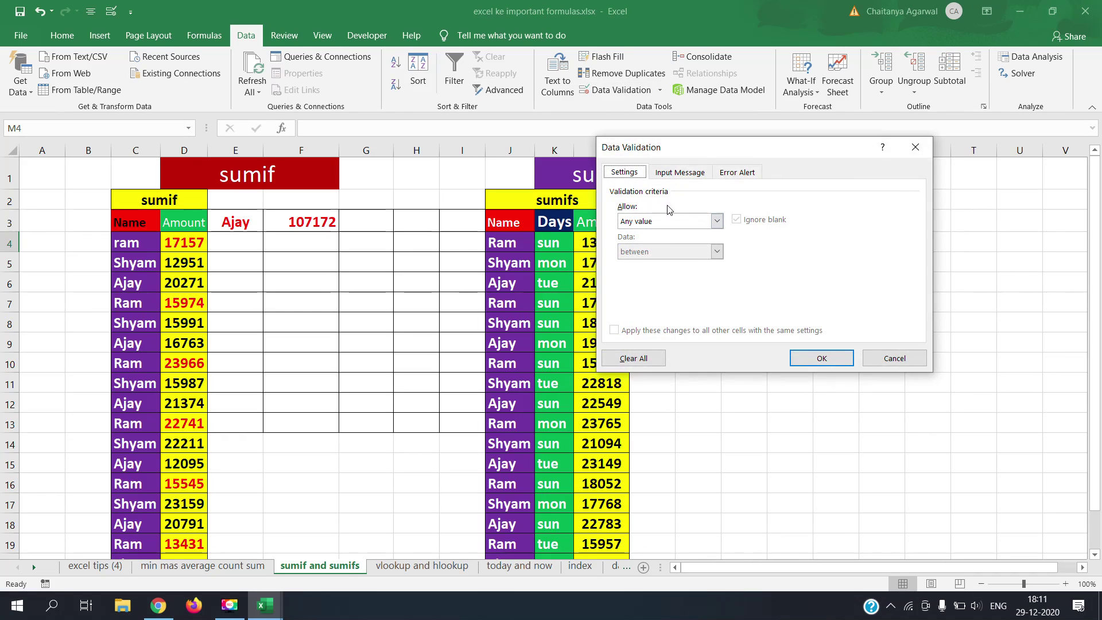
left_click(716, 221)
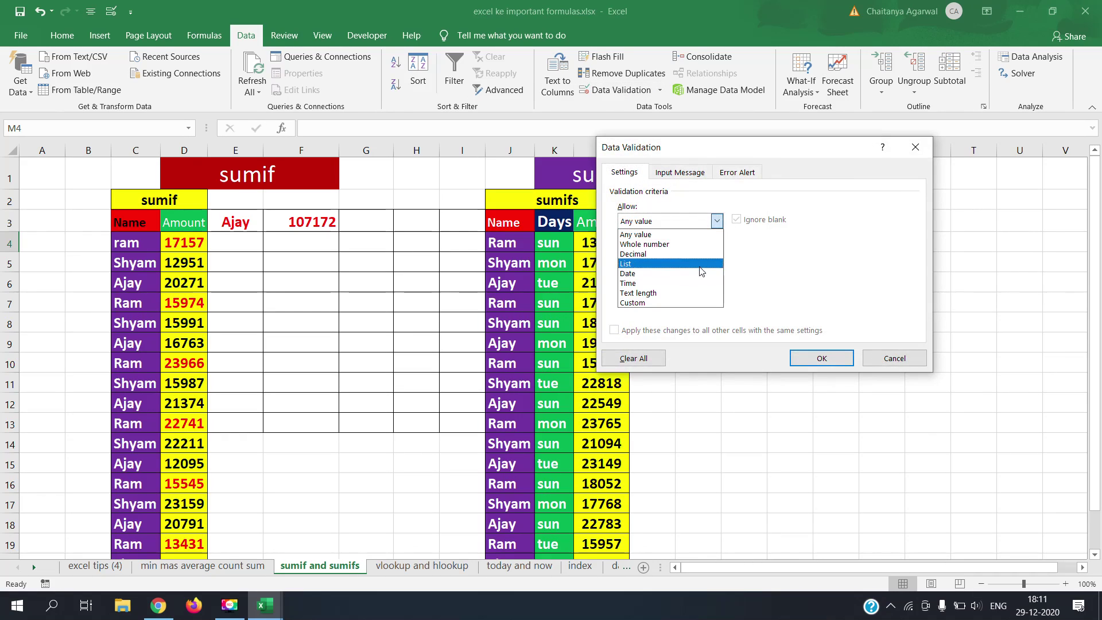
left_click(689, 264)
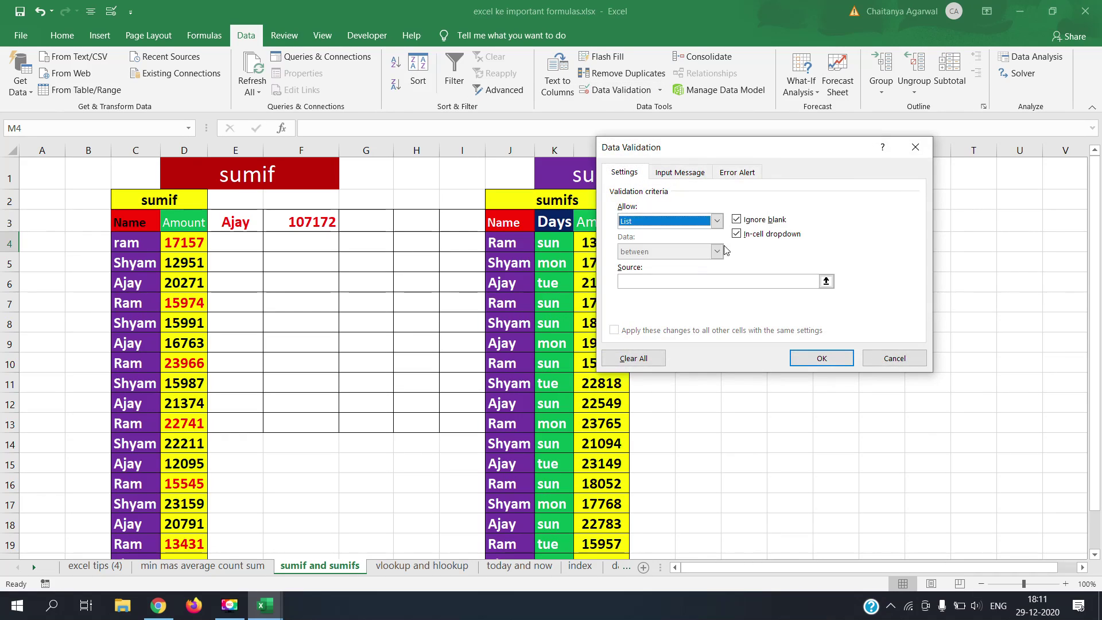
left_click(728, 282)
left_click_drag(522, 244, 516, 290)
left_click(810, 357)
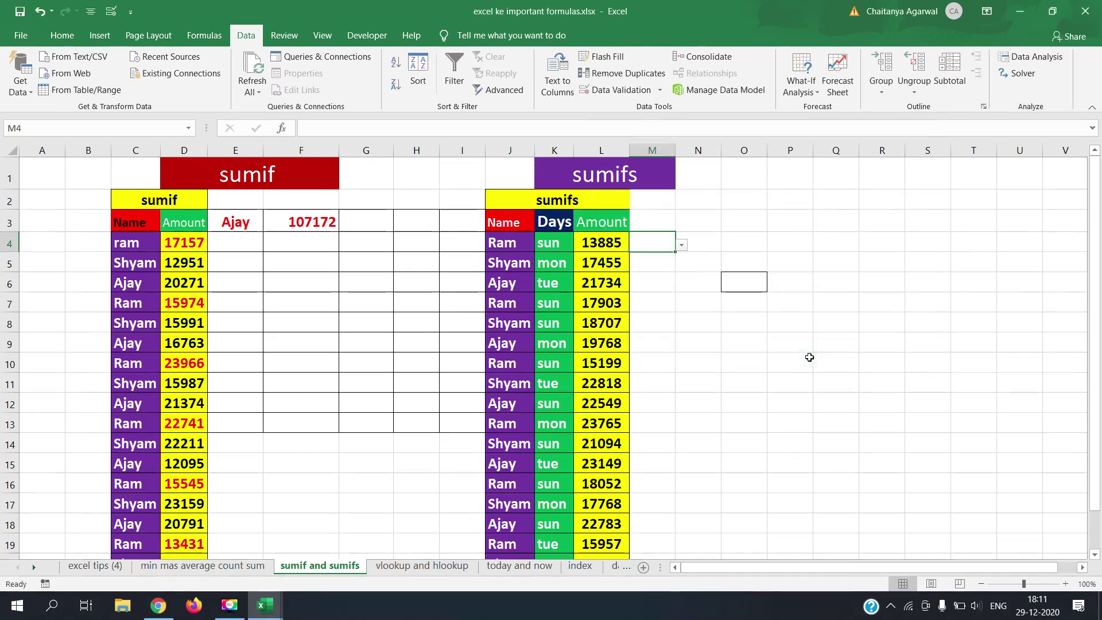
- Choose the second name from the dropdown list in cell M4
left_click(682, 245)
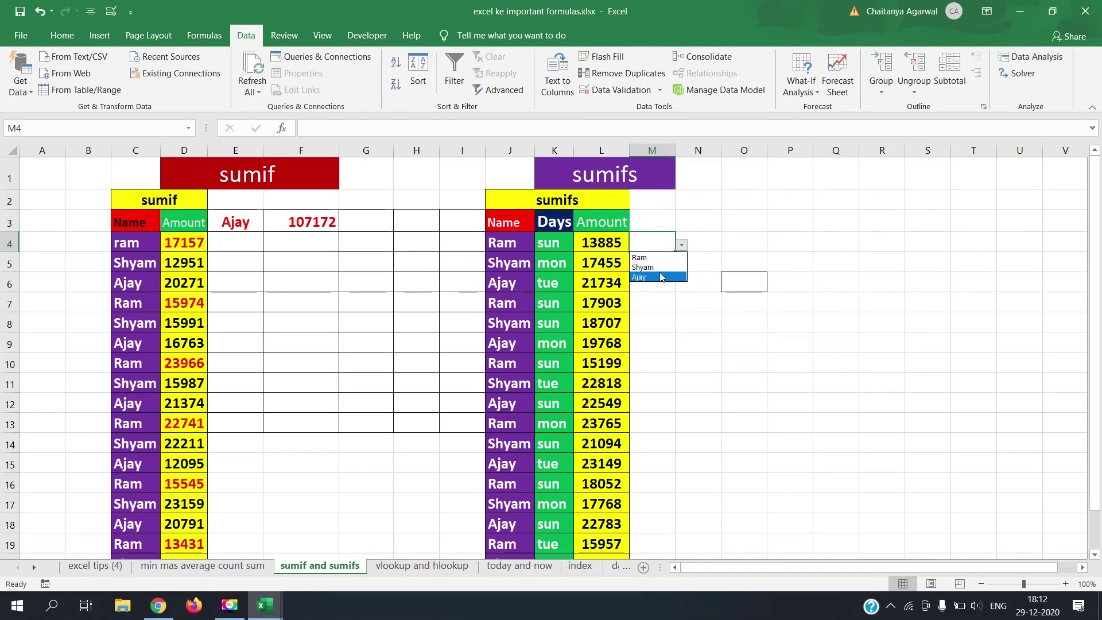
left_click(660, 267)
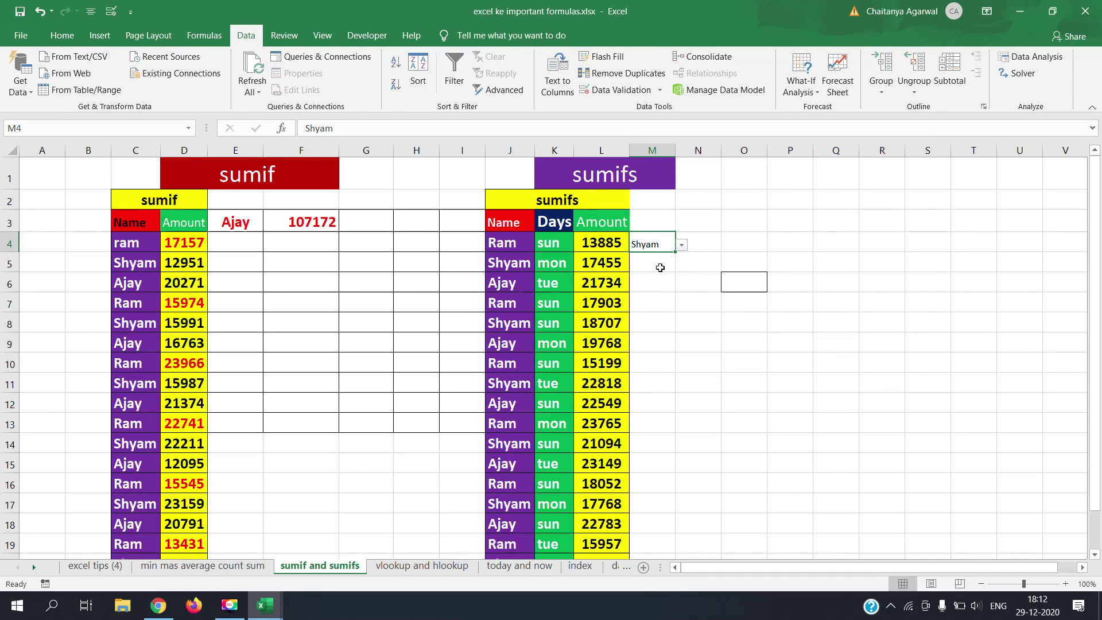
left_click(735, 243)
left_click(662, 244)
- Copy the formatting of name cell J4 onto cell M4 with Format Painter
left_click(512, 248)
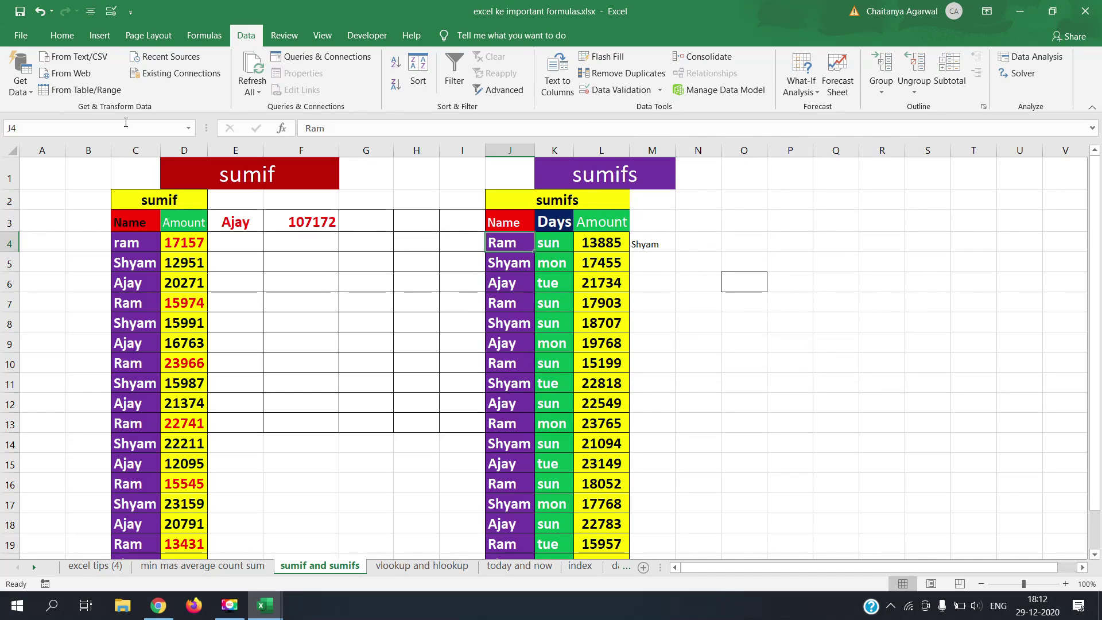
left_click(60, 39)
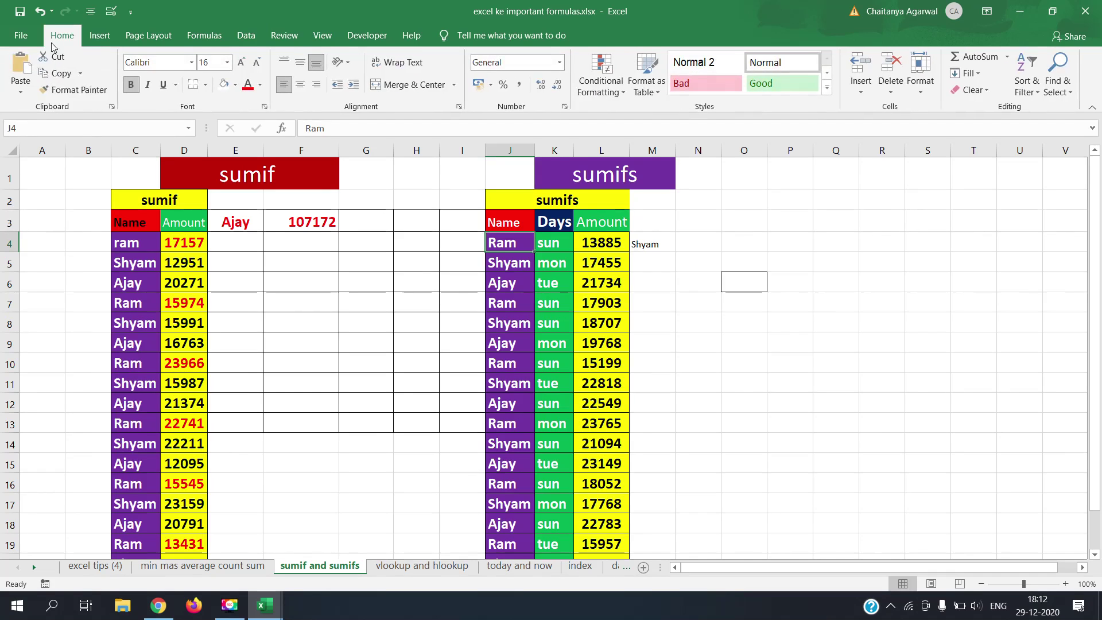
left_click(59, 88)
left_click(642, 242)
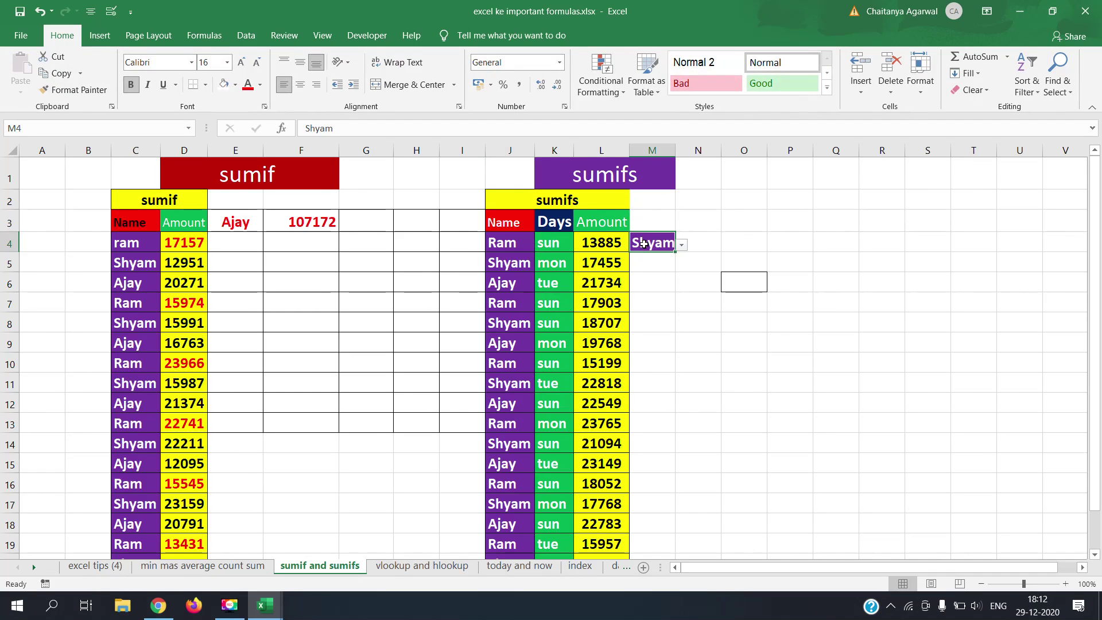
left_click(715, 241)
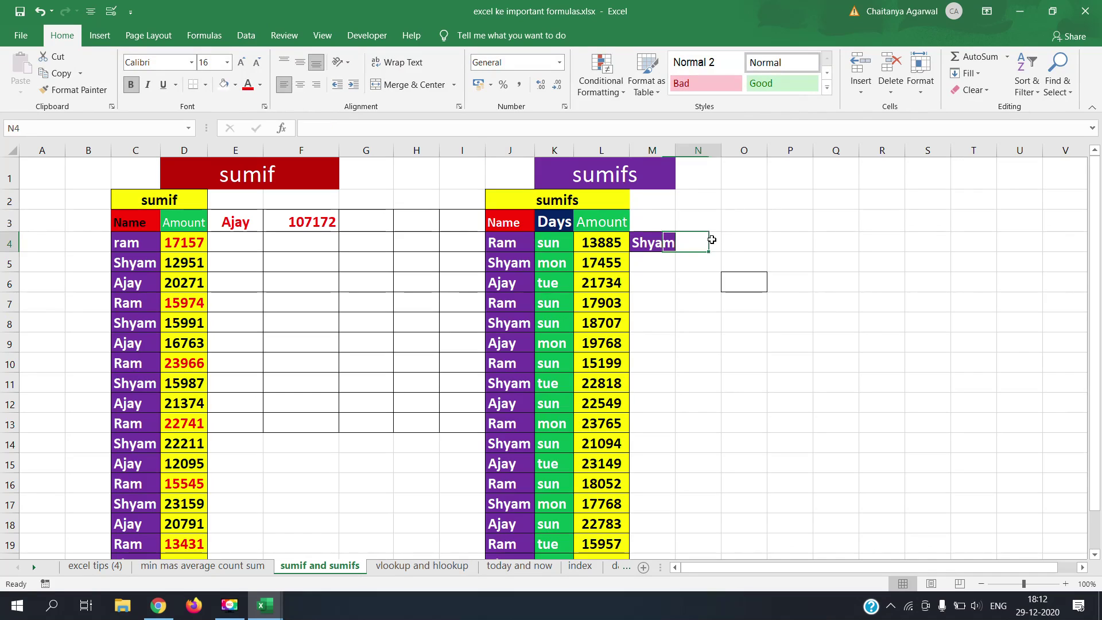
left_click(546, 240)
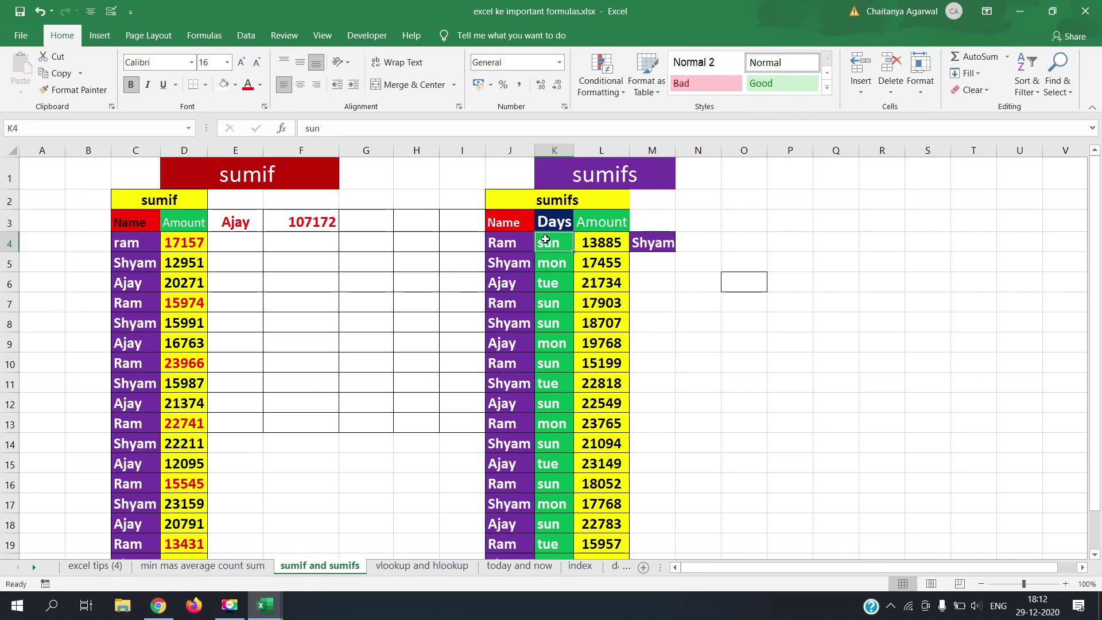
left_click(708, 242)
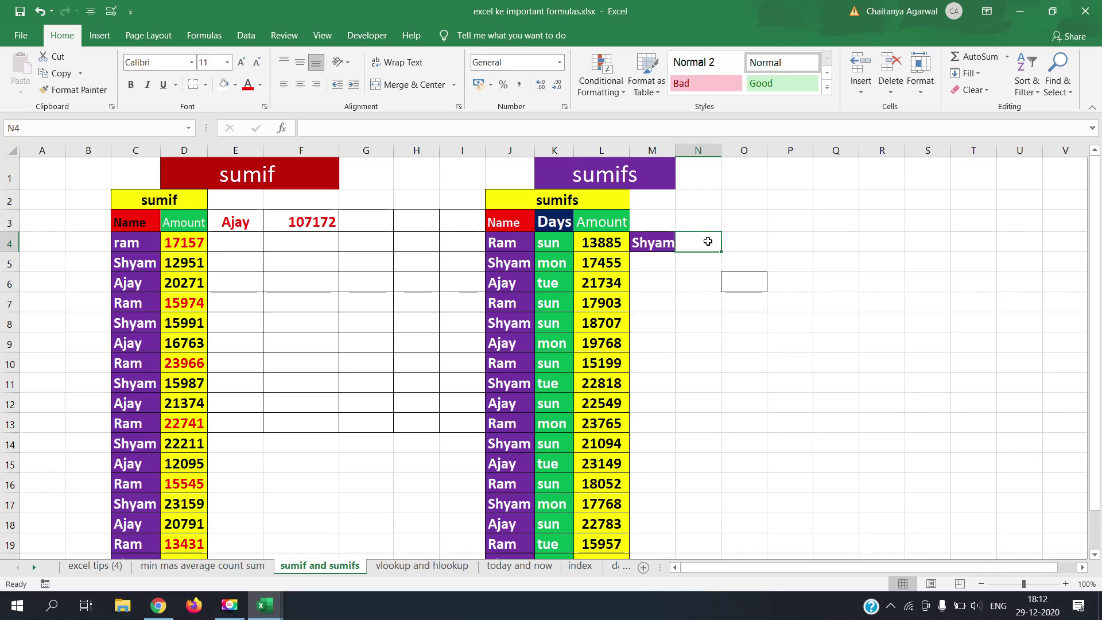
left_click(696, 265)
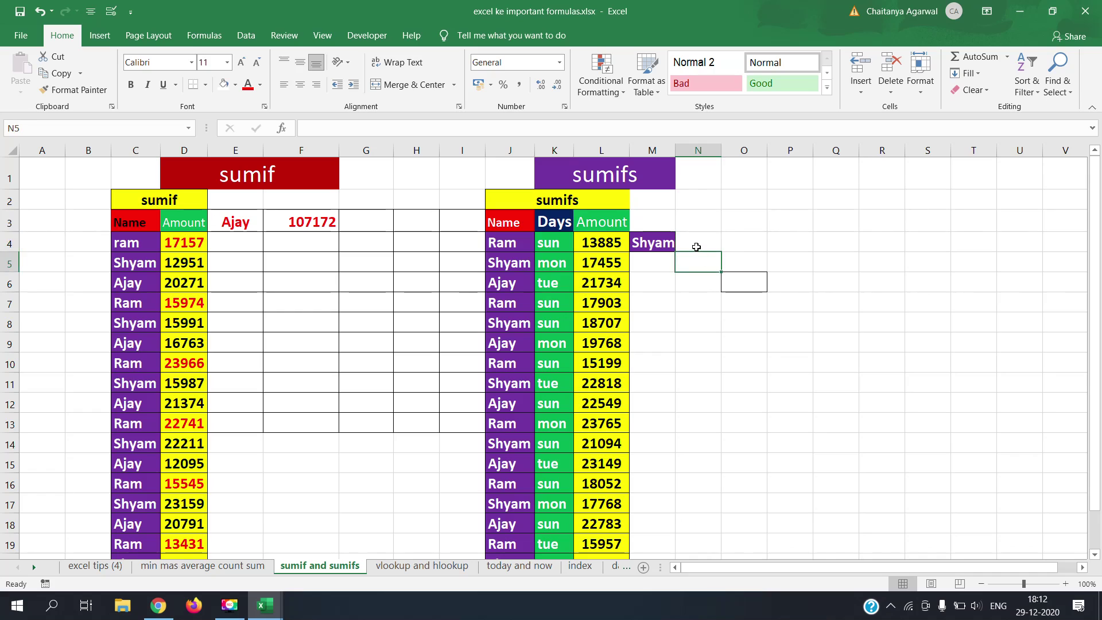
- Add a List data validation to cell N4 with the days in K4:K6 as its source
left_click(696, 247)
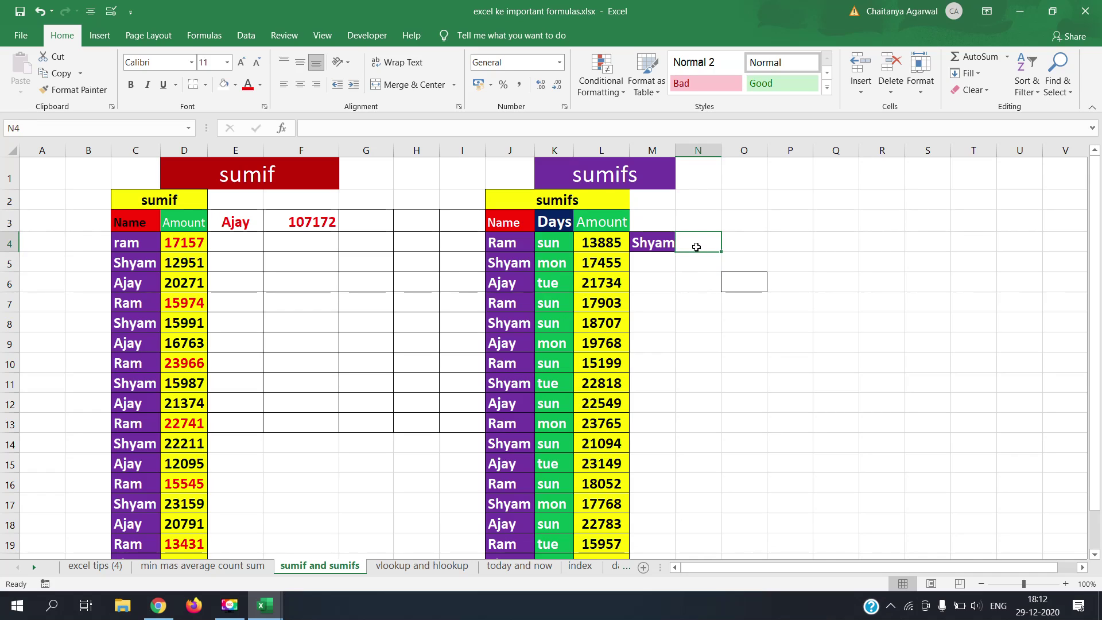
left_click(246, 35)
left_click(603, 91)
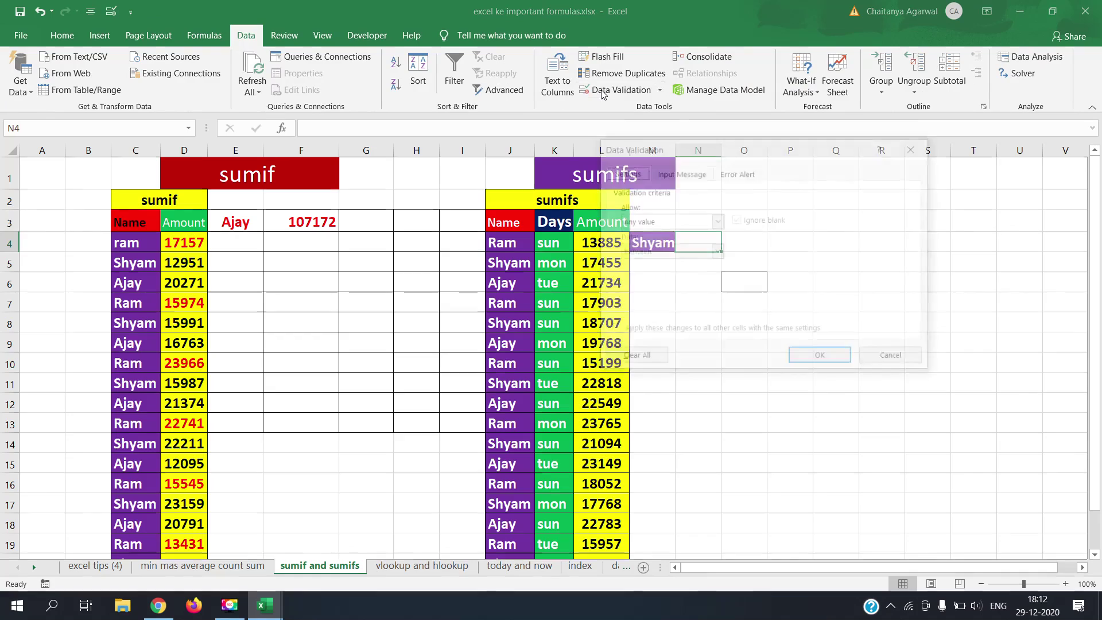
left_click_drag(744, 147, 858, 155)
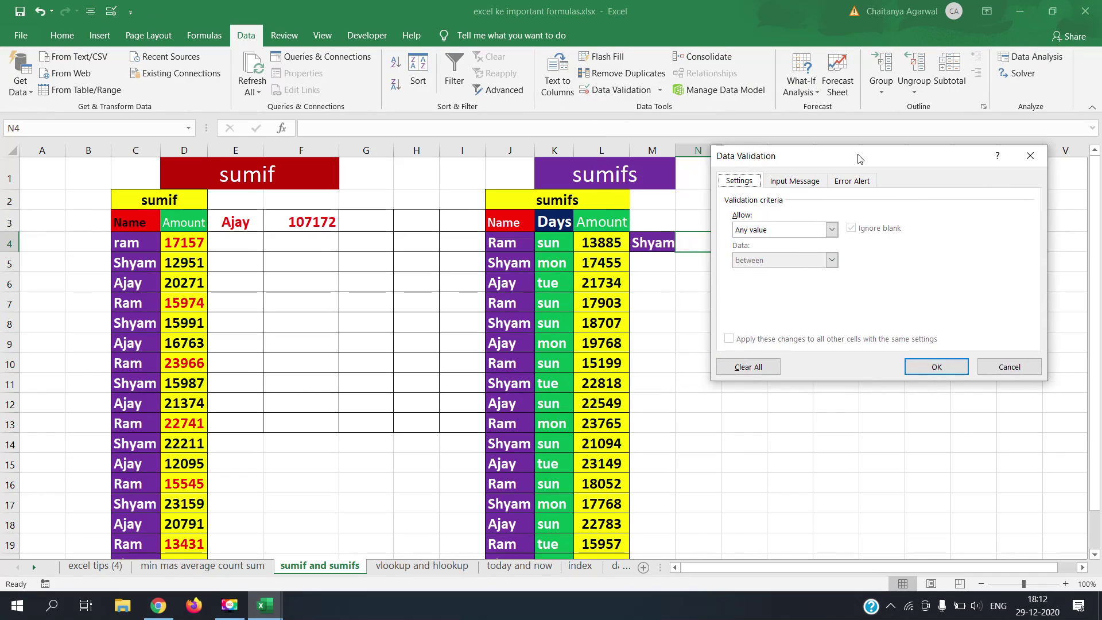
left_click(832, 230)
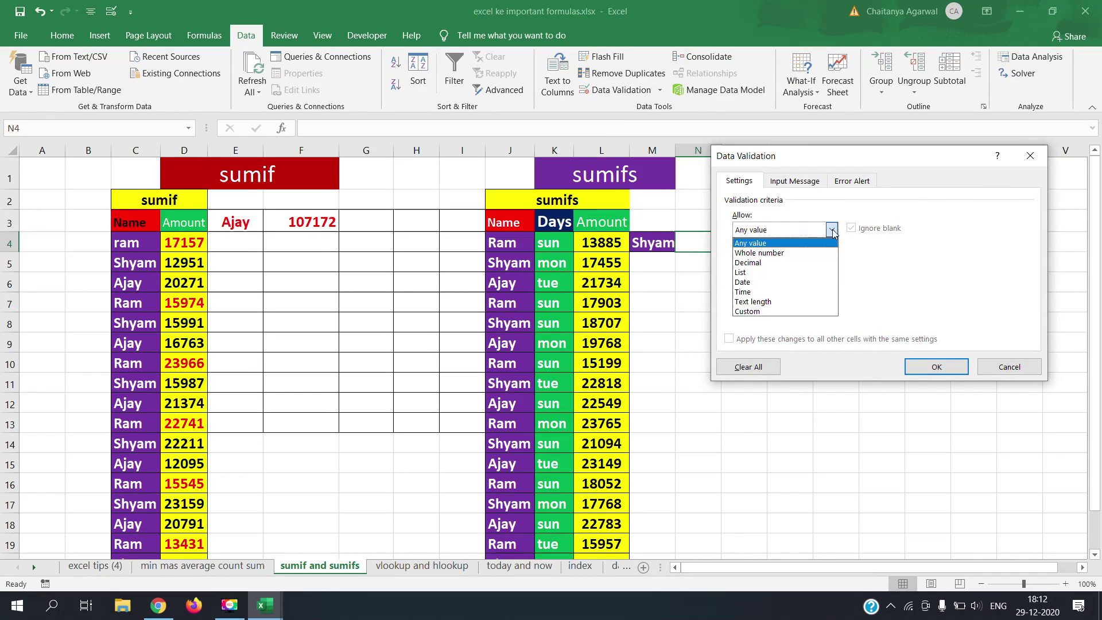
left_click(798, 269)
left_click(786, 292)
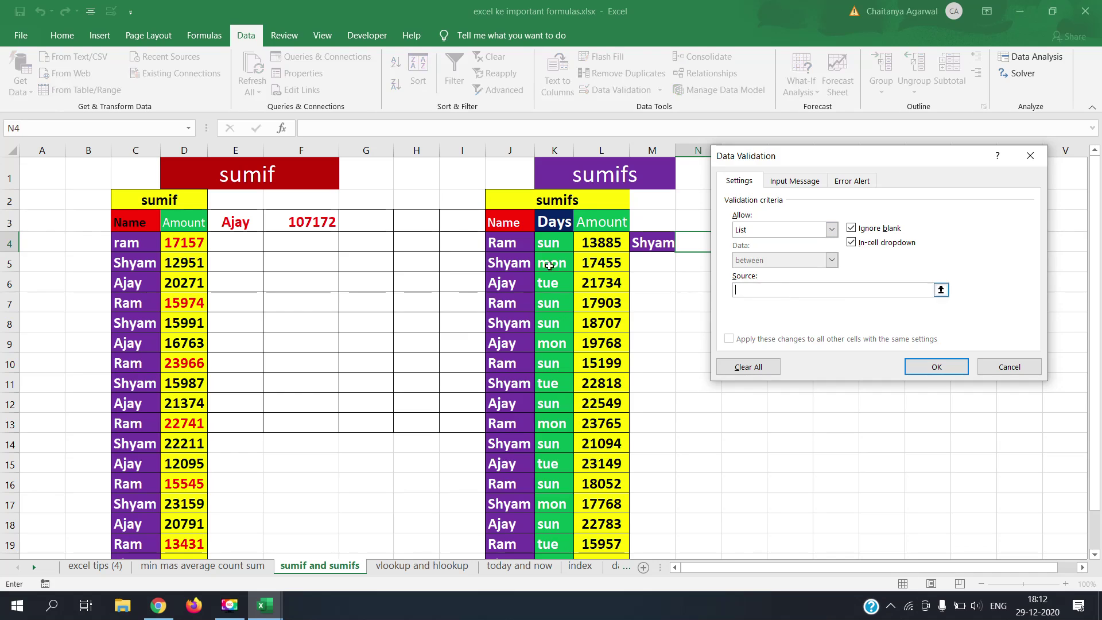
left_click_drag(549, 244, 552, 286)
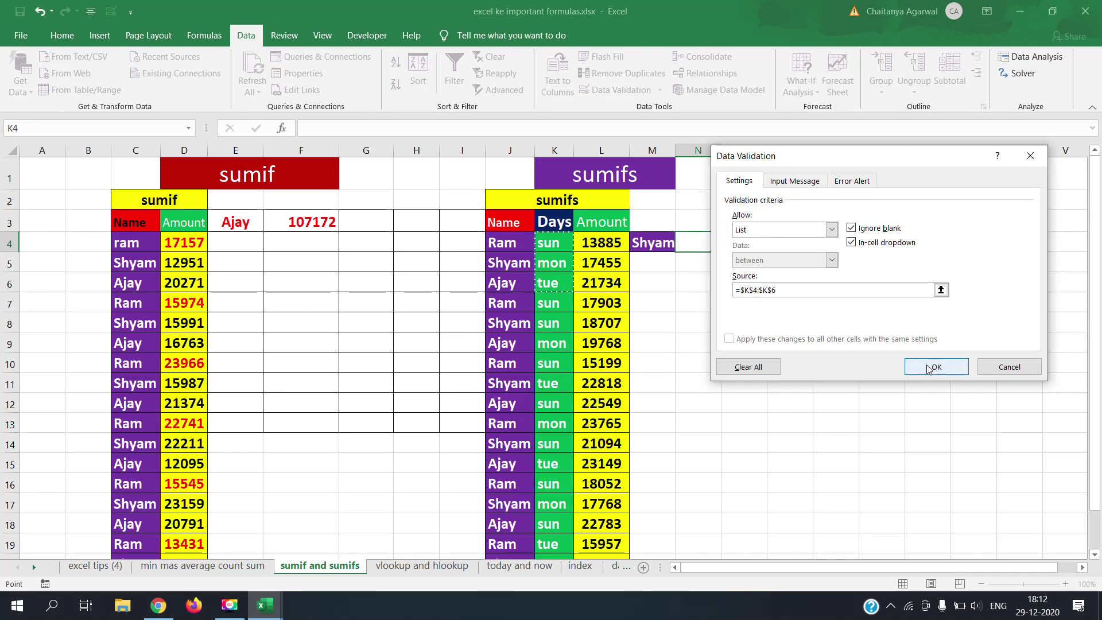
left_click(927, 365)
- Choose mon from the dropdown list in N4 and copy day cell K4's formatting onto it with Format Painter
left_click(727, 246)
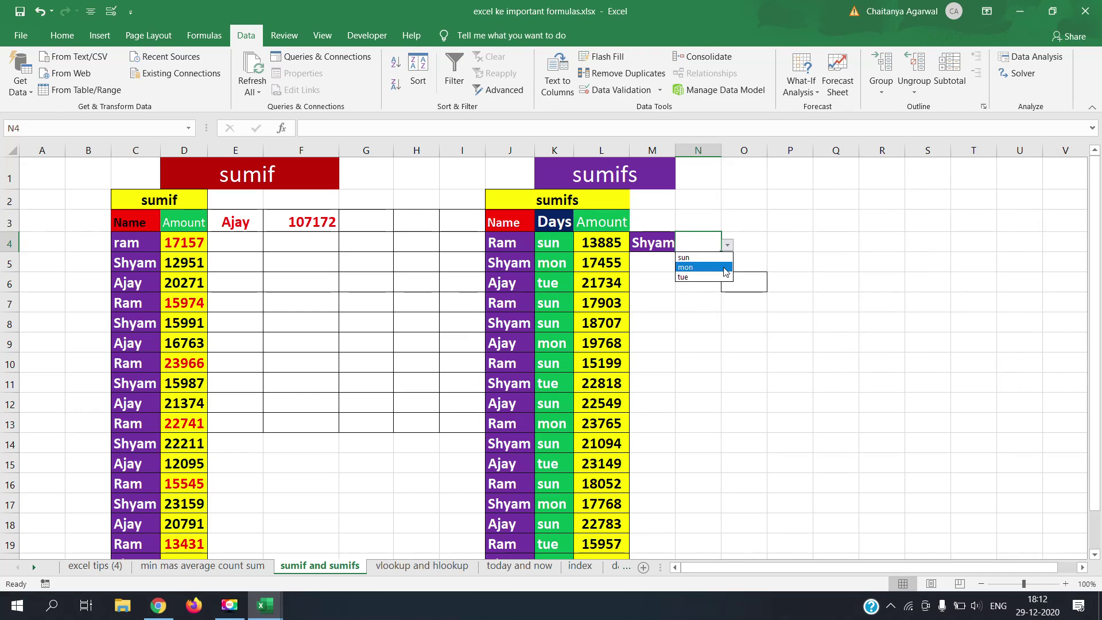
left_click(725, 269)
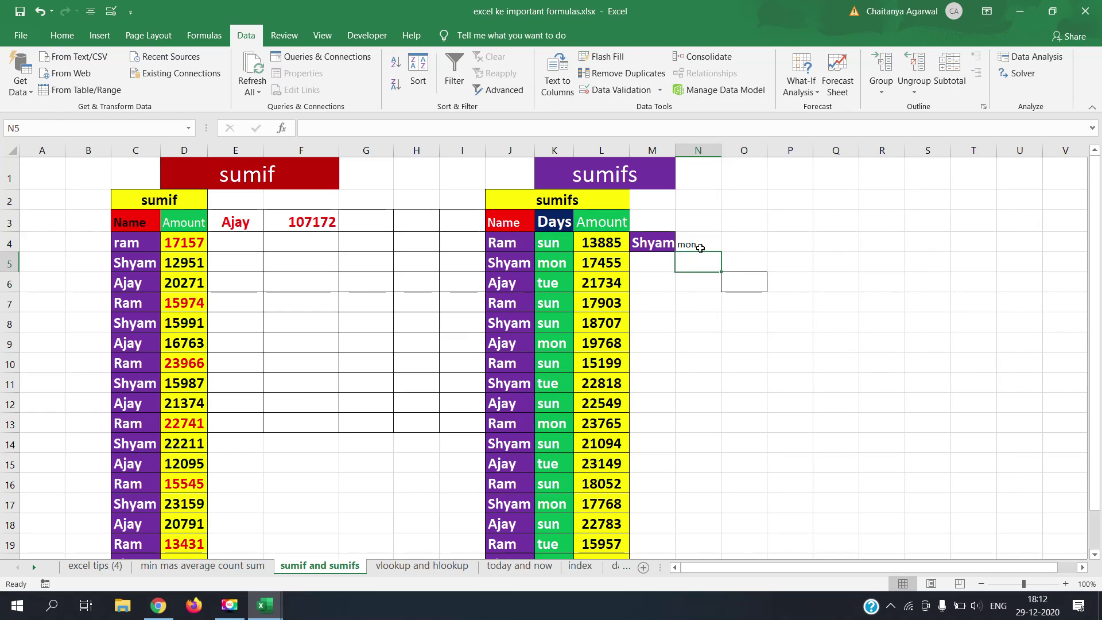
left_click(542, 248)
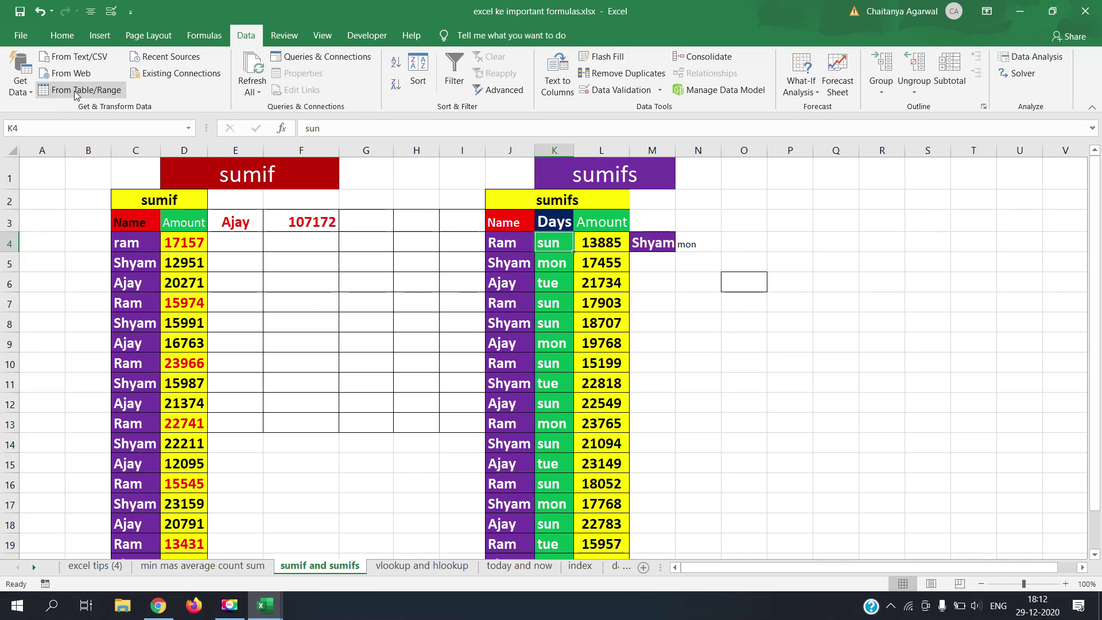
left_click(62, 35)
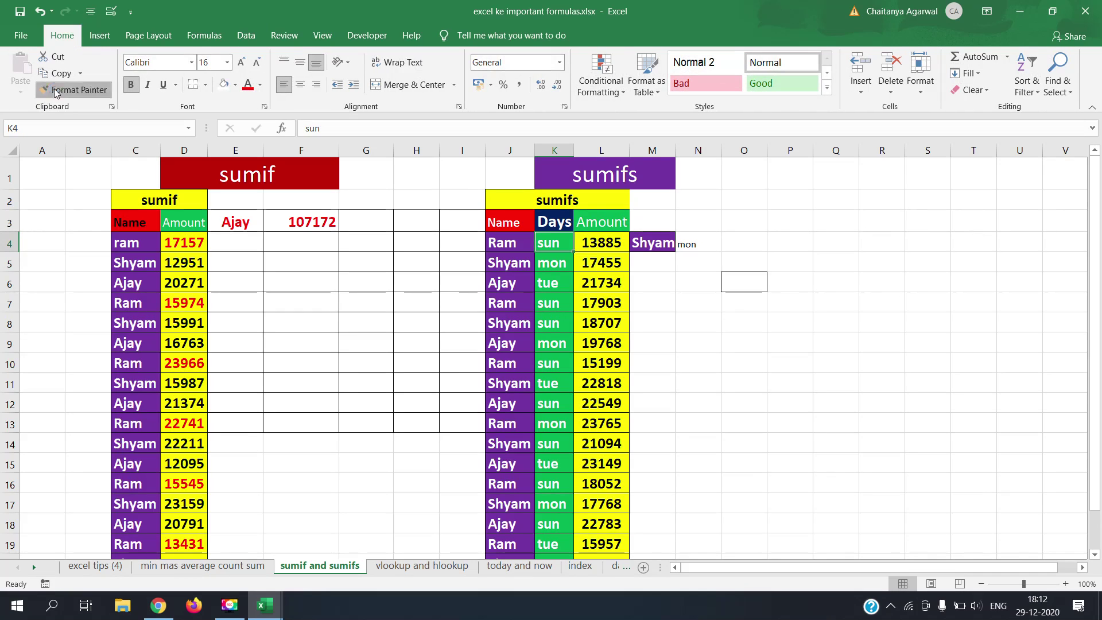
left_click(75, 89)
left_click(686, 243)
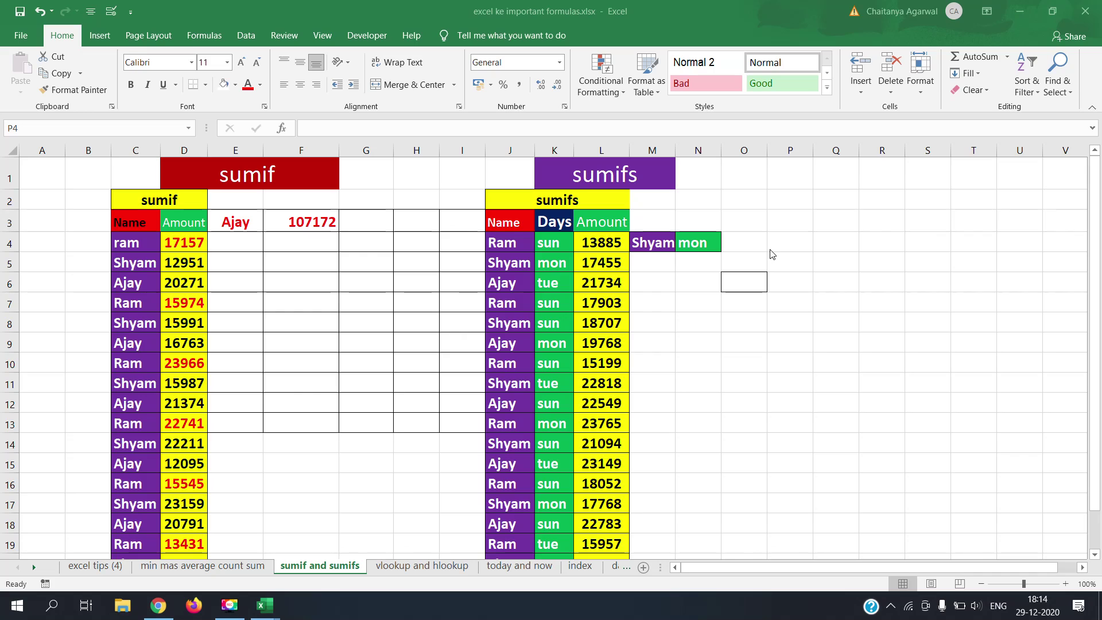
left_click(776, 245)
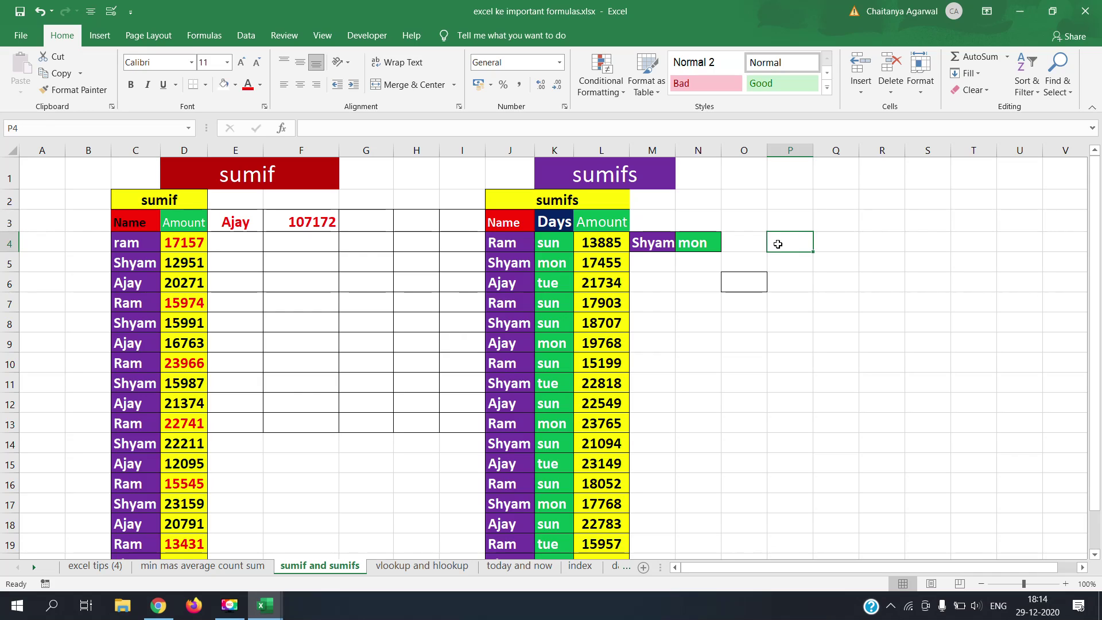
type("=")
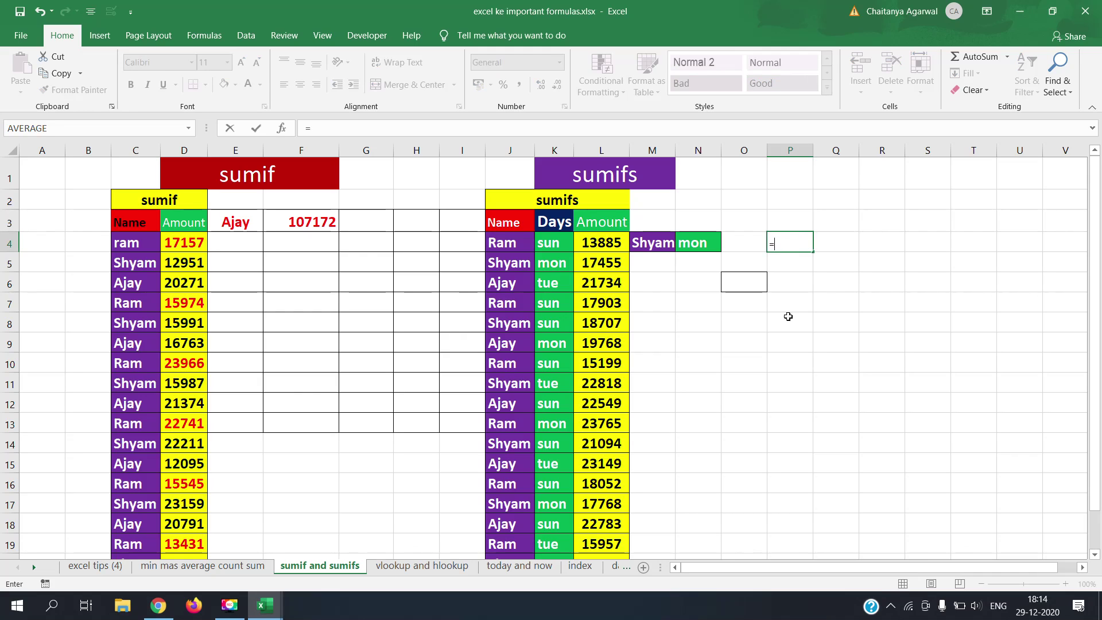
key("BackSpace")
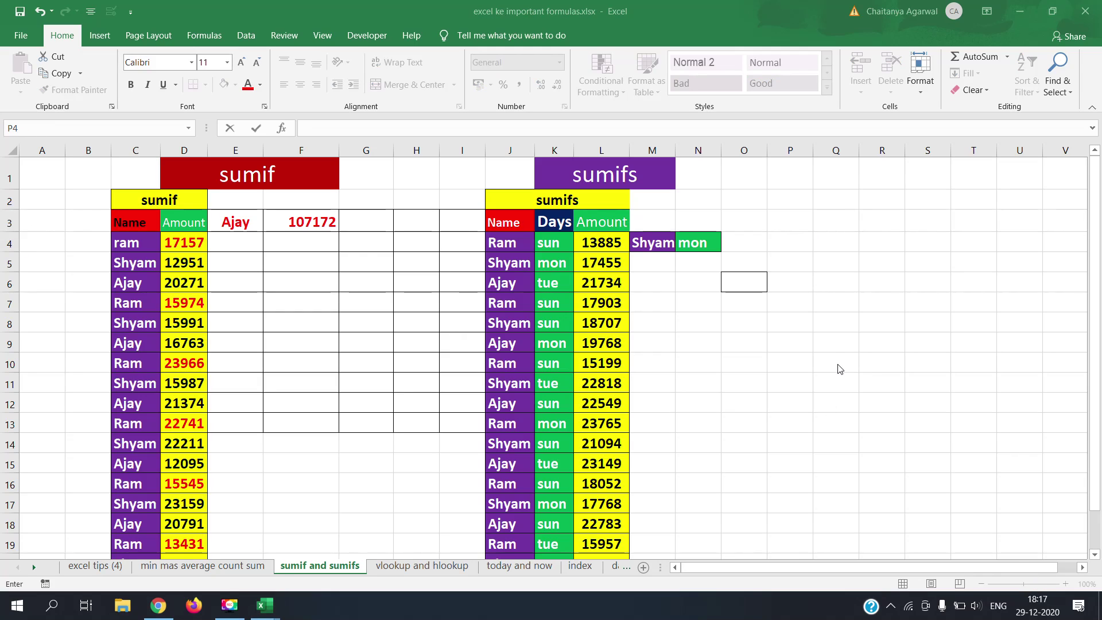
left_click(747, 282)
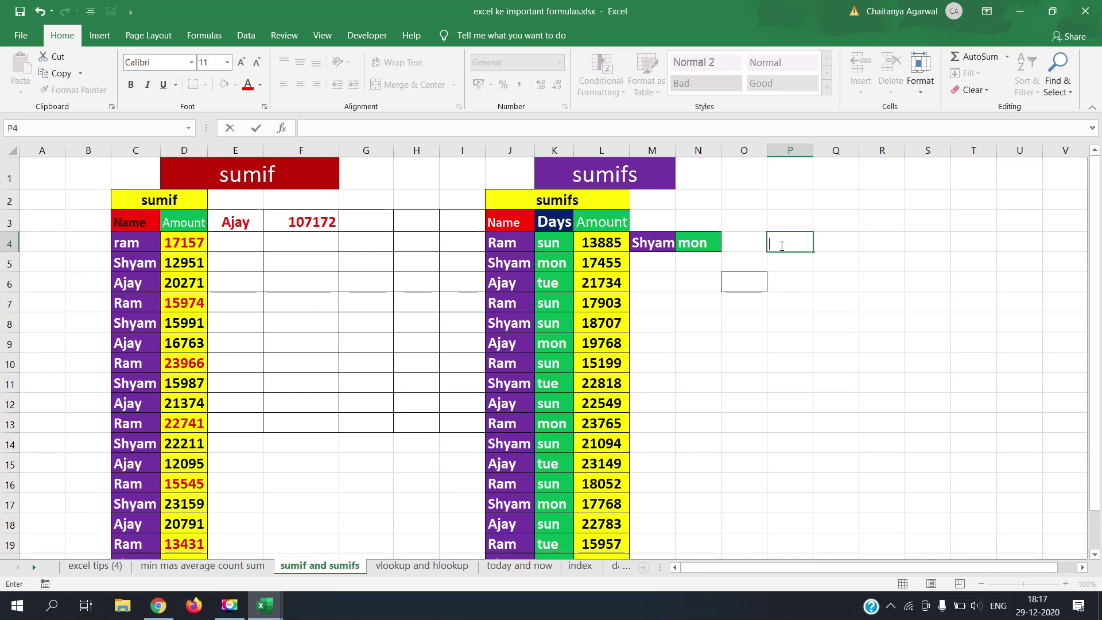
type("=")
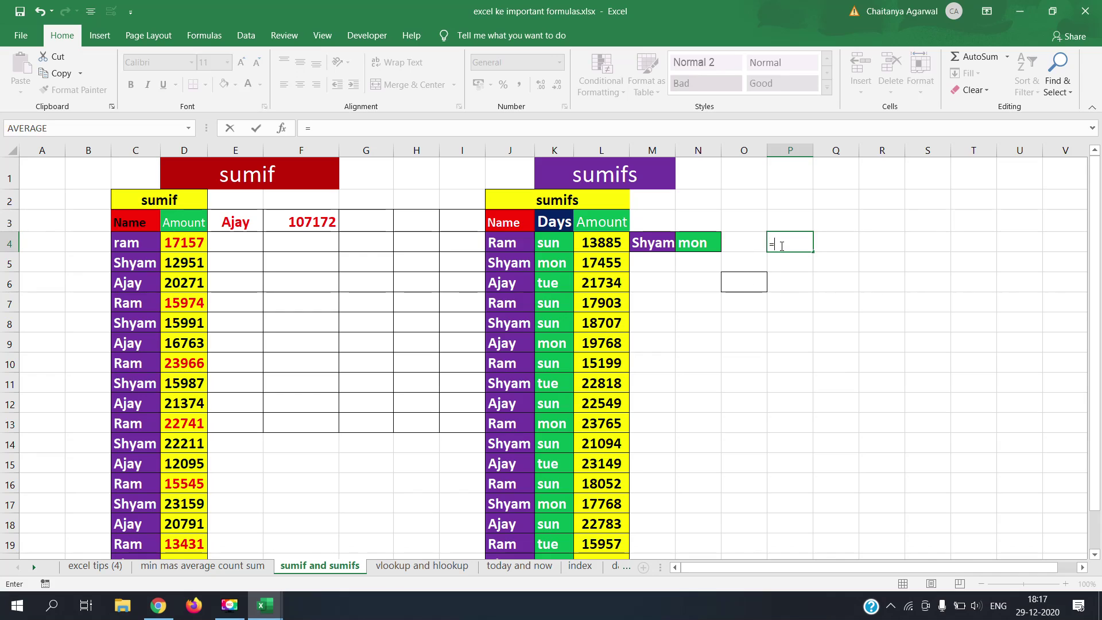
key("BackSpace")
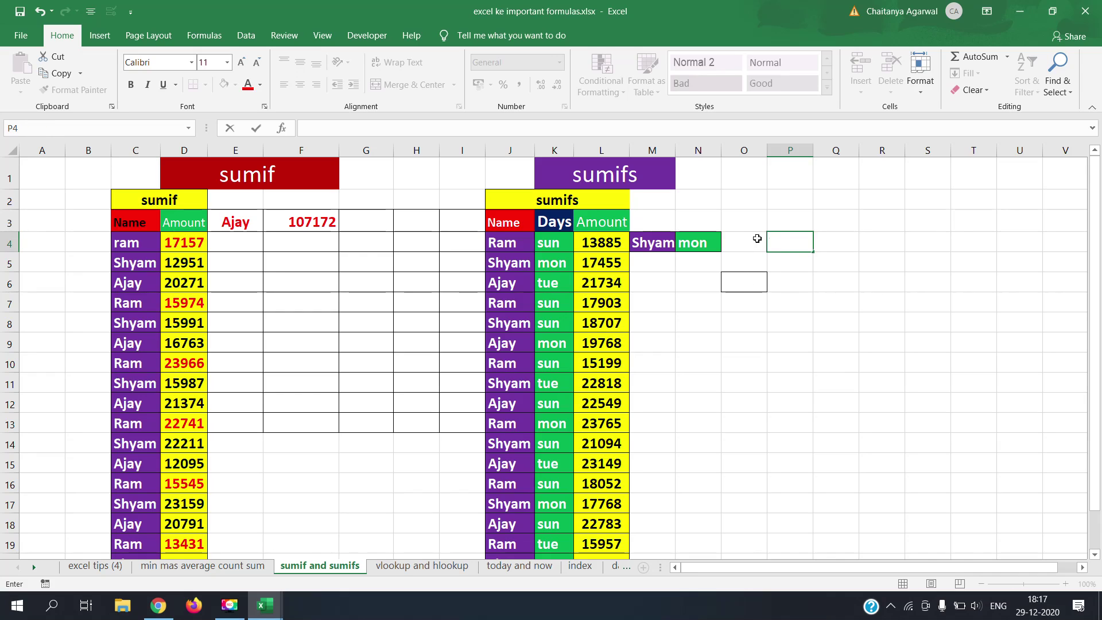
- Copy the formatting of the sumifs title in K1 onto cells P4:R4 with Format Painter
left_click(626, 177)
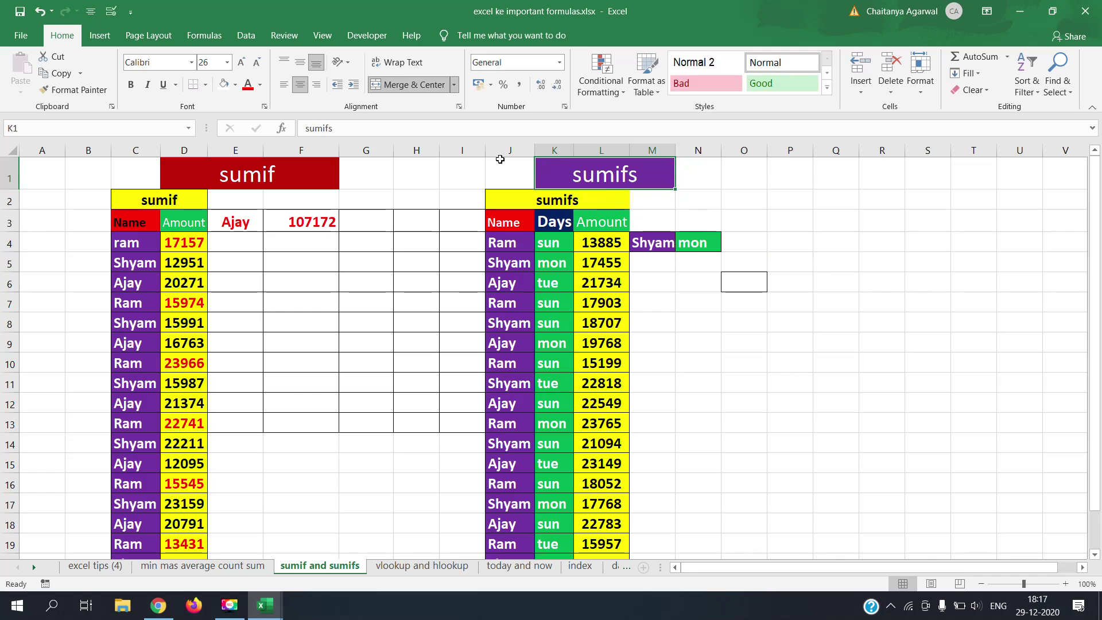
left_click(77, 91)
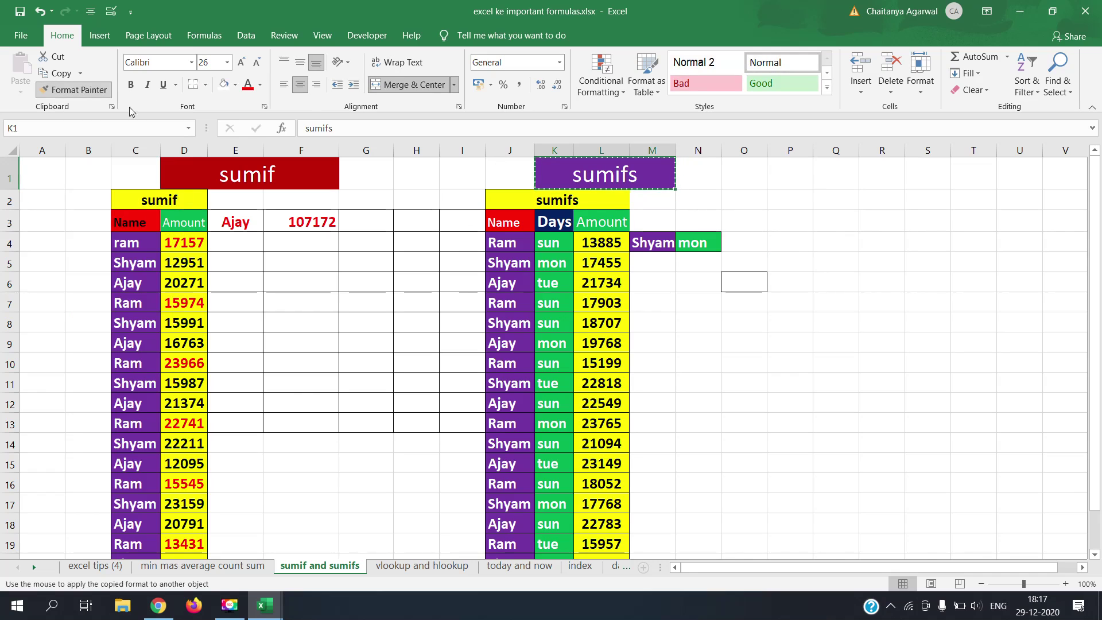
left_click(804, 246)
left_click_drag(804, 246, 875, 242)
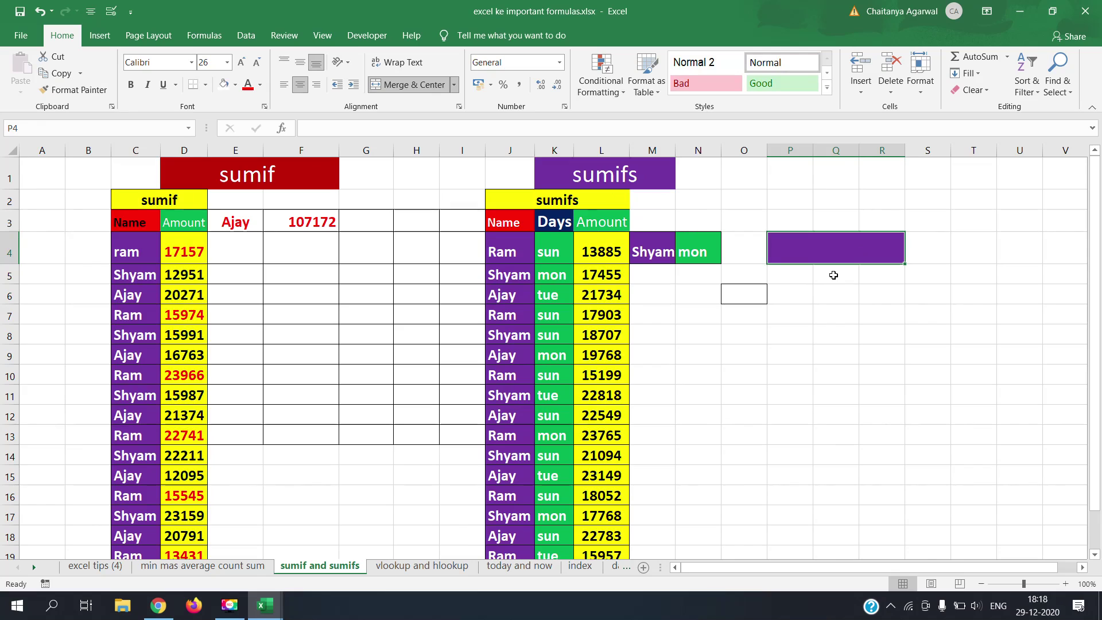
- Start a SUMIFS formula in the merged cell P4 with the amounts in L4:L21 as its sum range
double_click(818, 252)
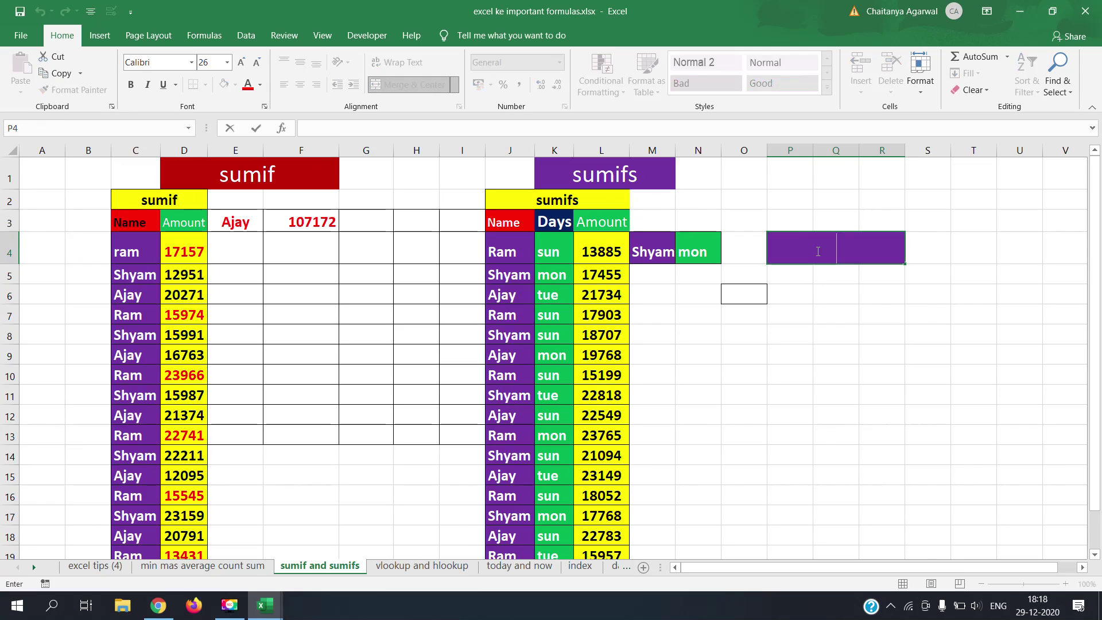
type("=")
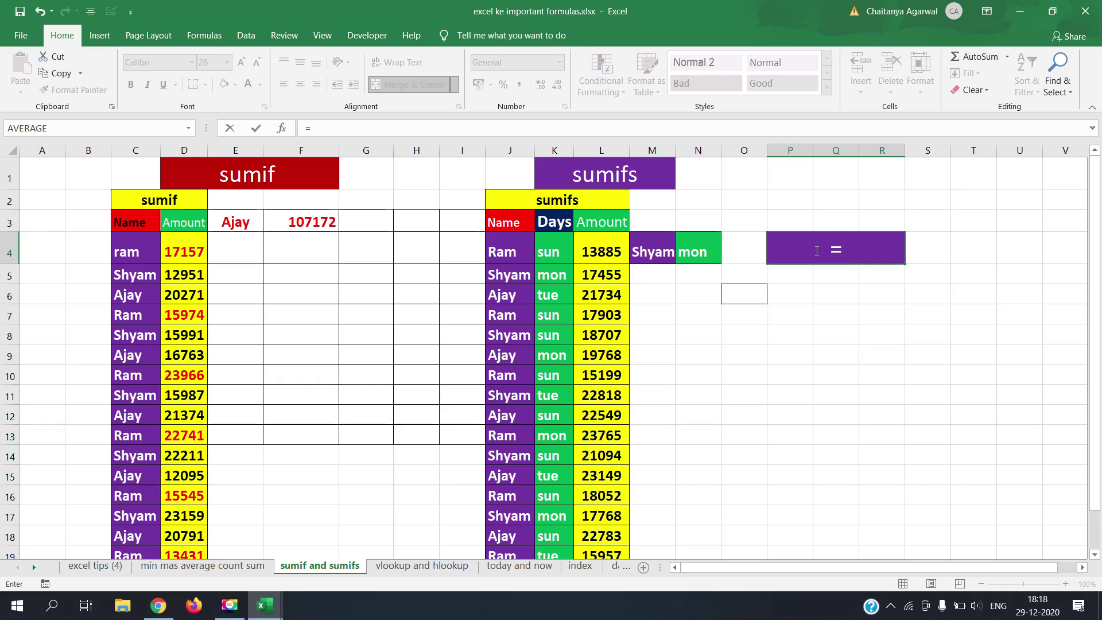
type("sumifs")
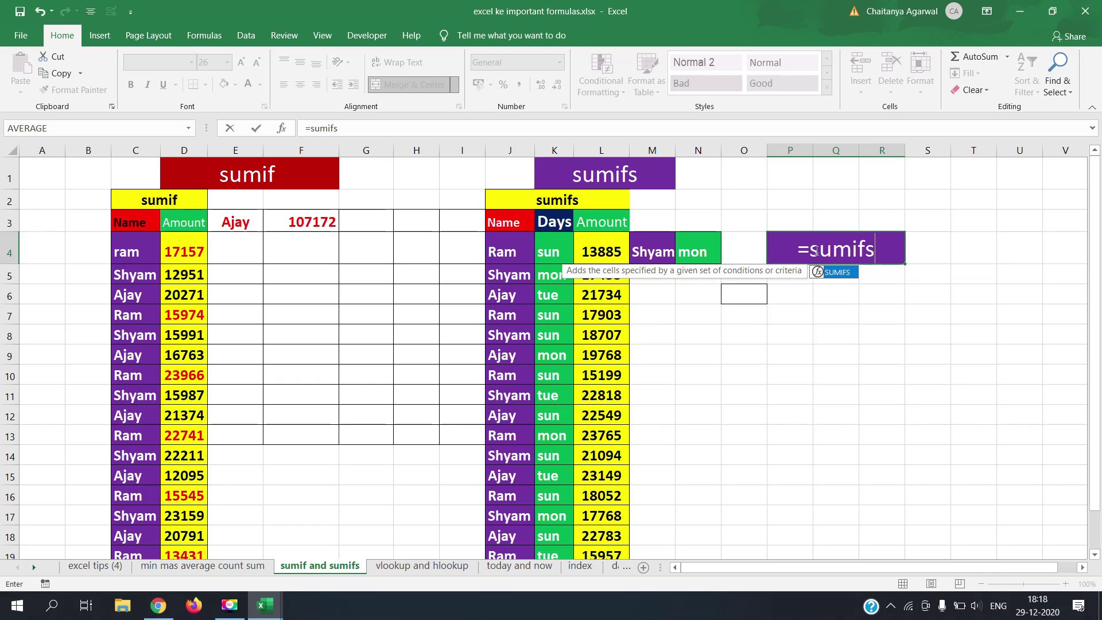
type("(")
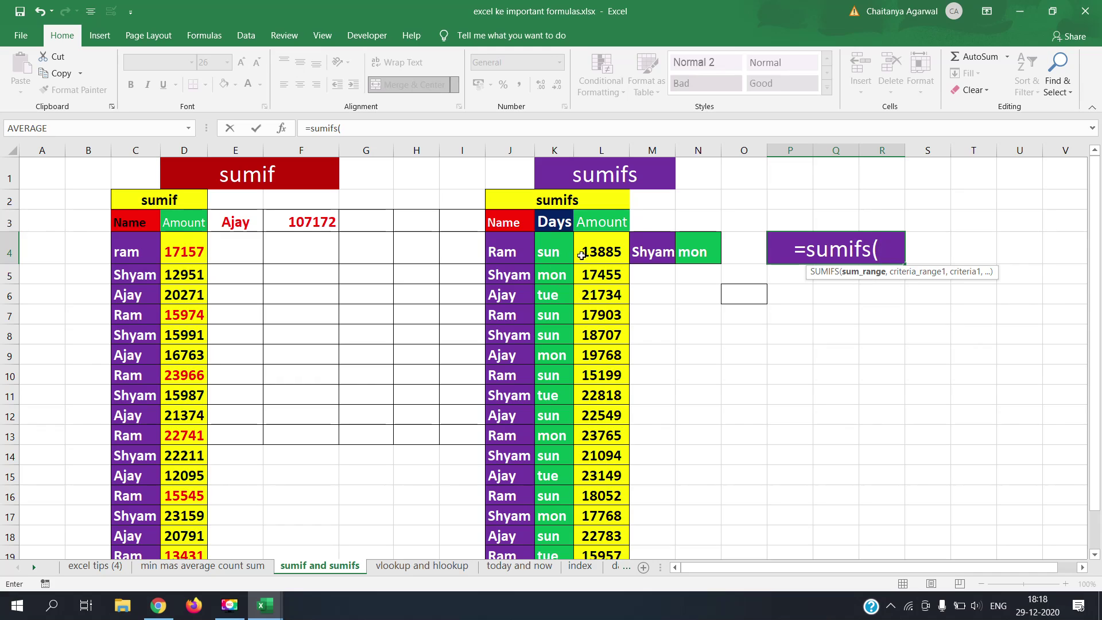
left_click_drag(589, 252, 612, 522)
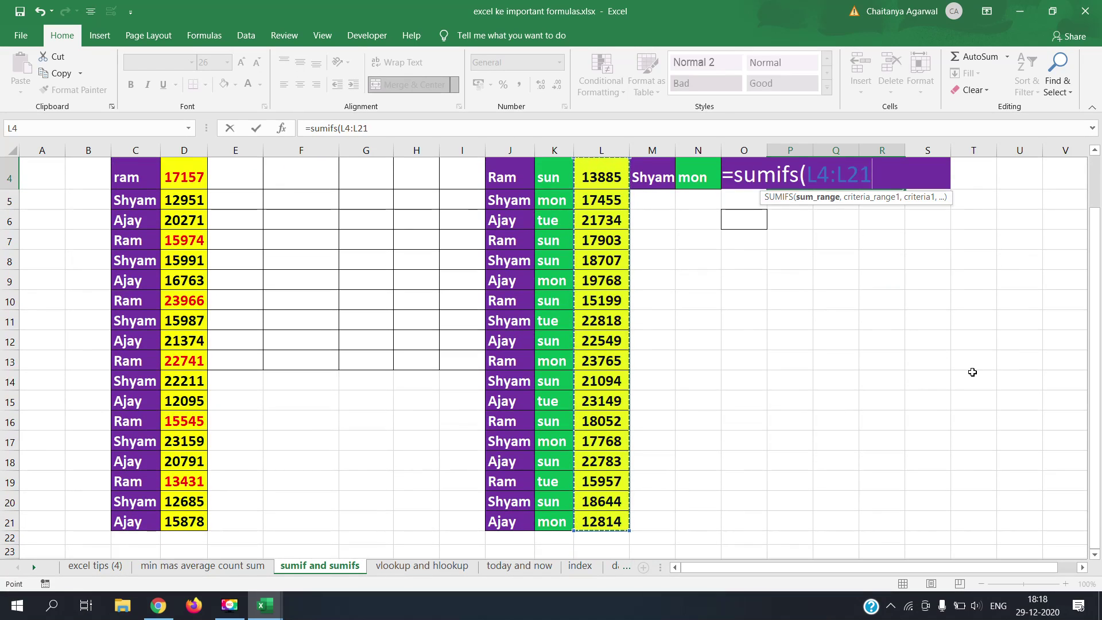
type(",")
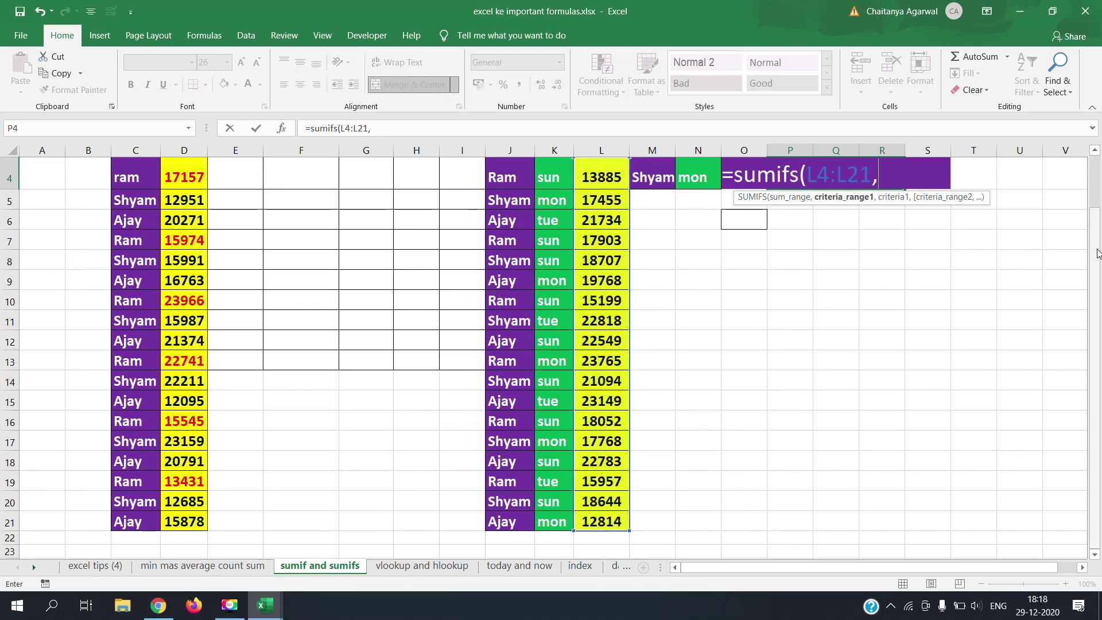
- Add the names in J4:J21 as the first criteria range of the SUMIFS formula, with M4 as its criterion
scroll(1098, 230, "up", 1)
scroll(1098, 231, "up", 2)
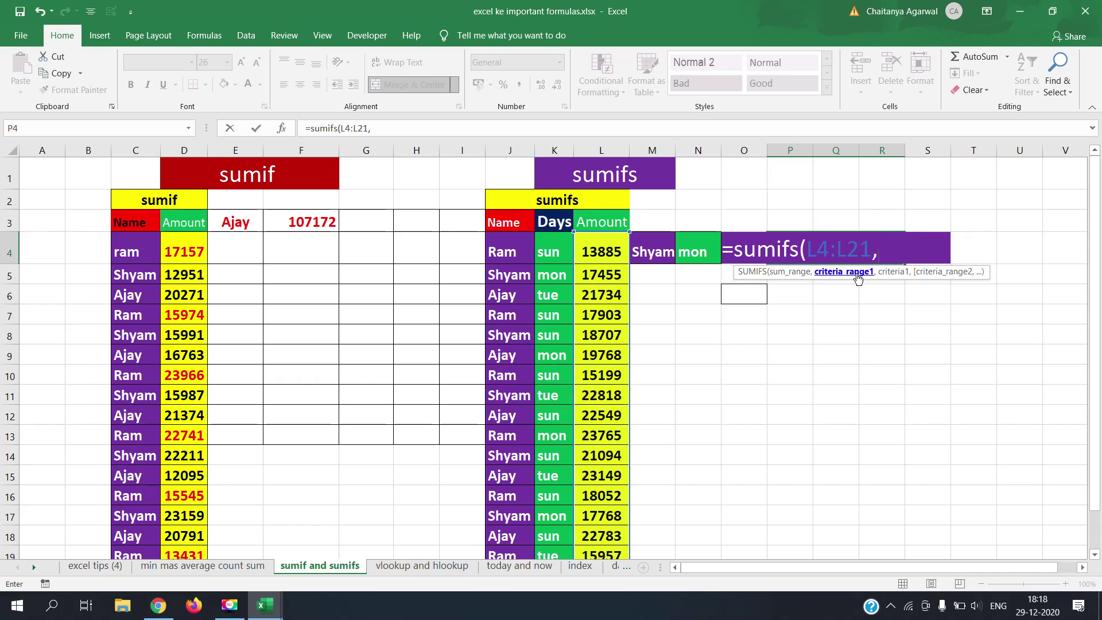
left_click_drag(512, 251, 523, 528)
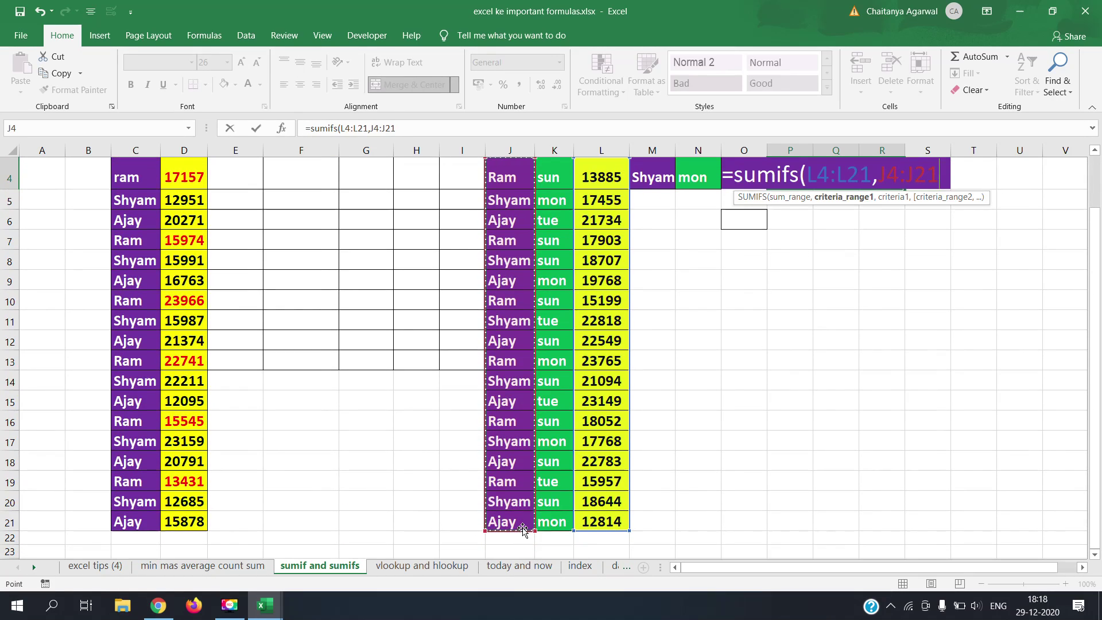
type(",")
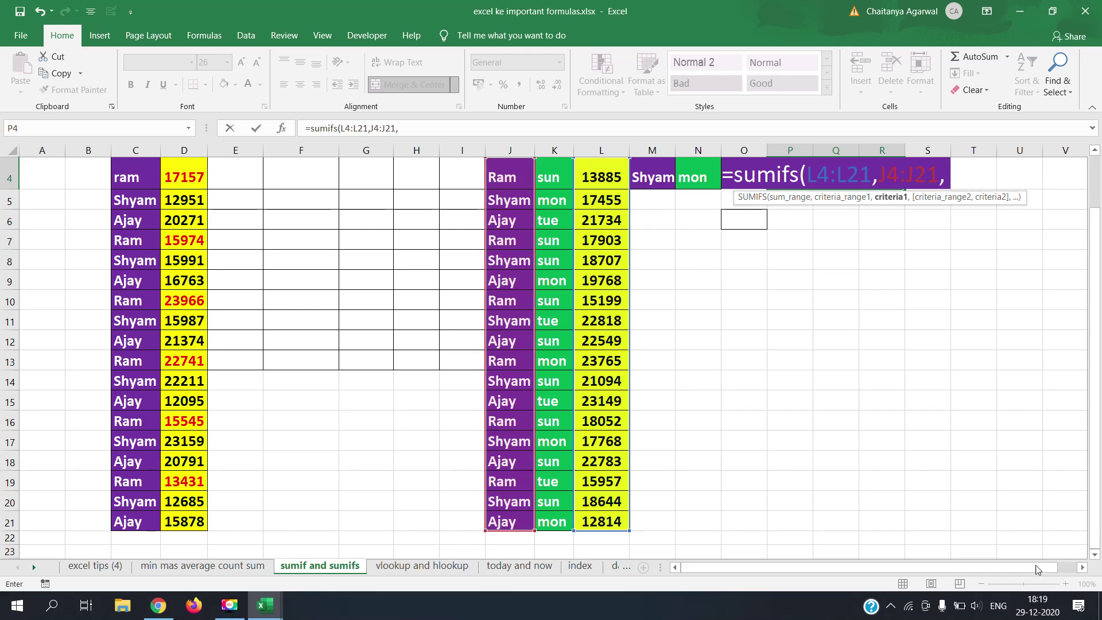
left_click(1043, 585)
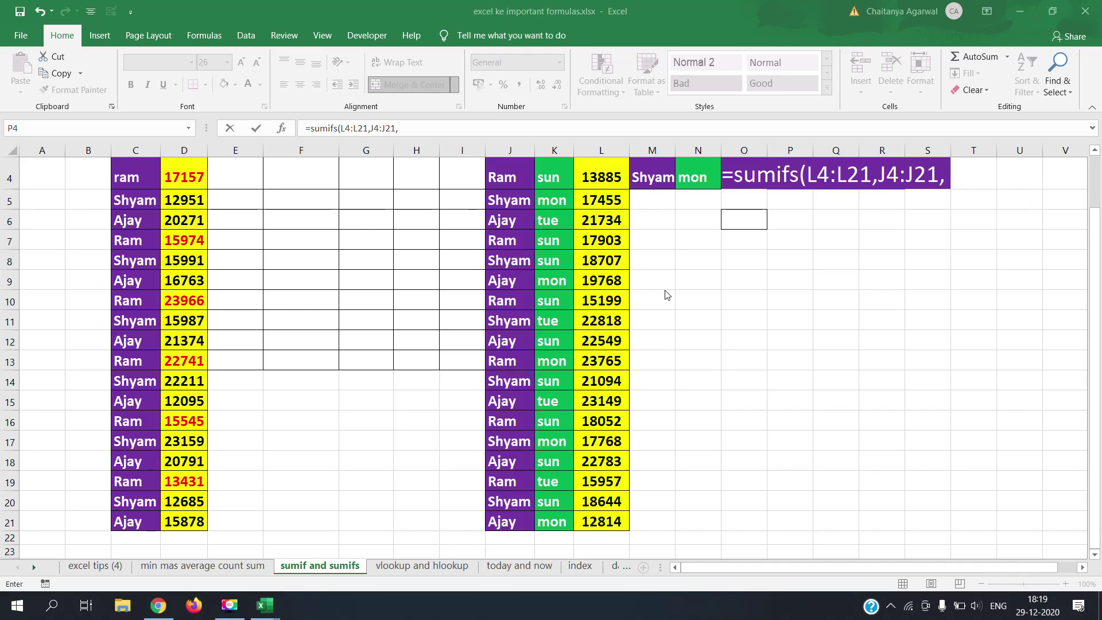
left_click(655, 177)
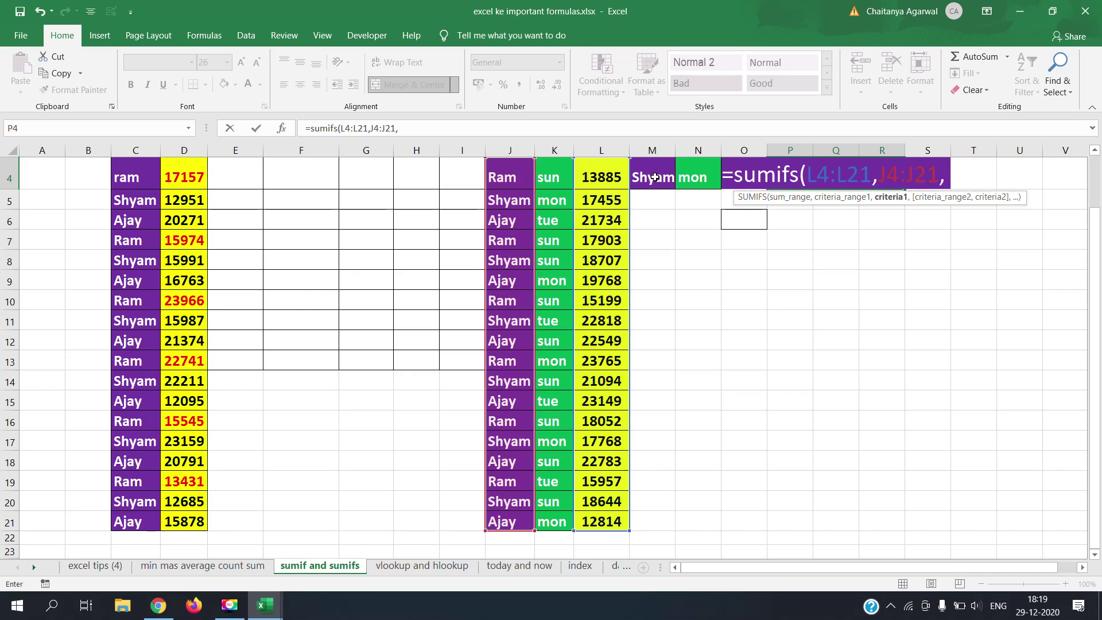
left_click(655, 178)
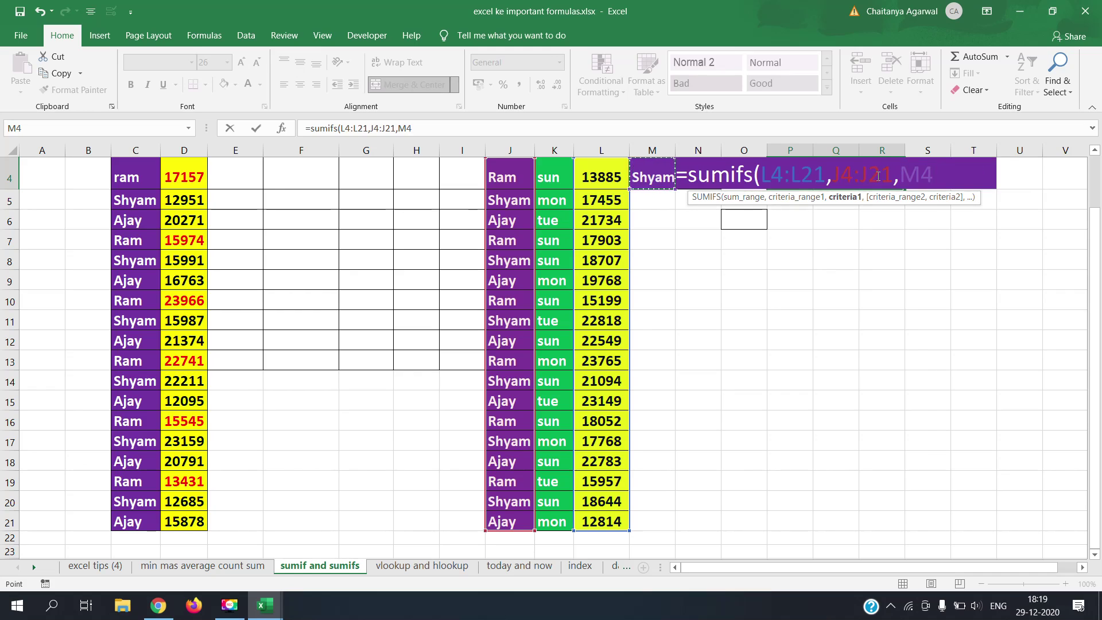
type(",")
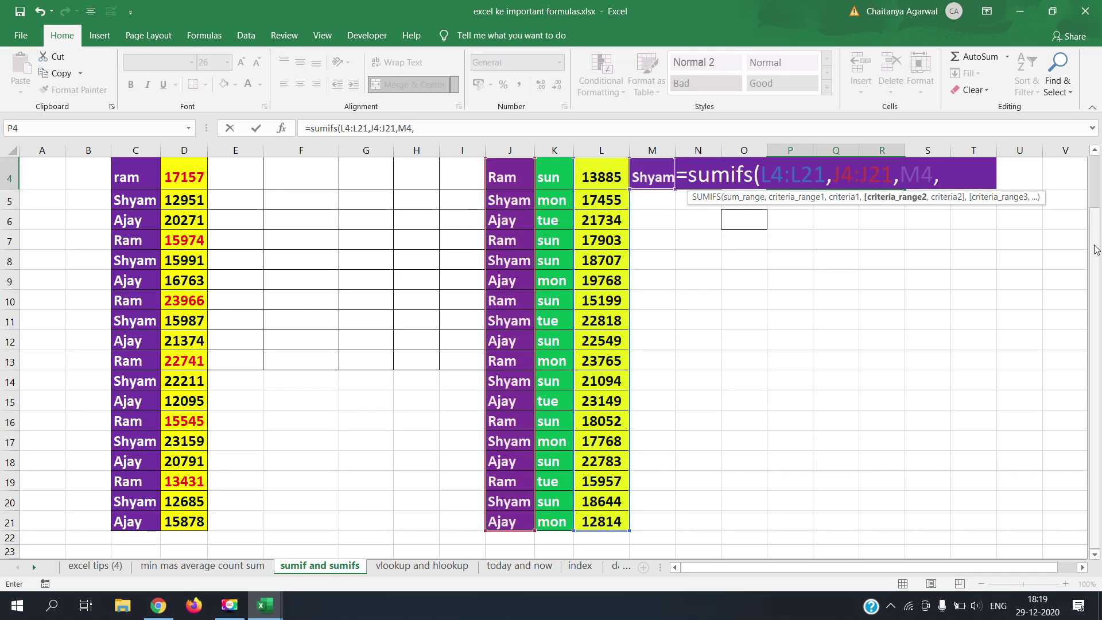
- Add the days in K4:K21 as the second criteria range with N4 as its criterion, and complete the SUMIFS formula
left_click_drag(1096, 249, 1096, 227)
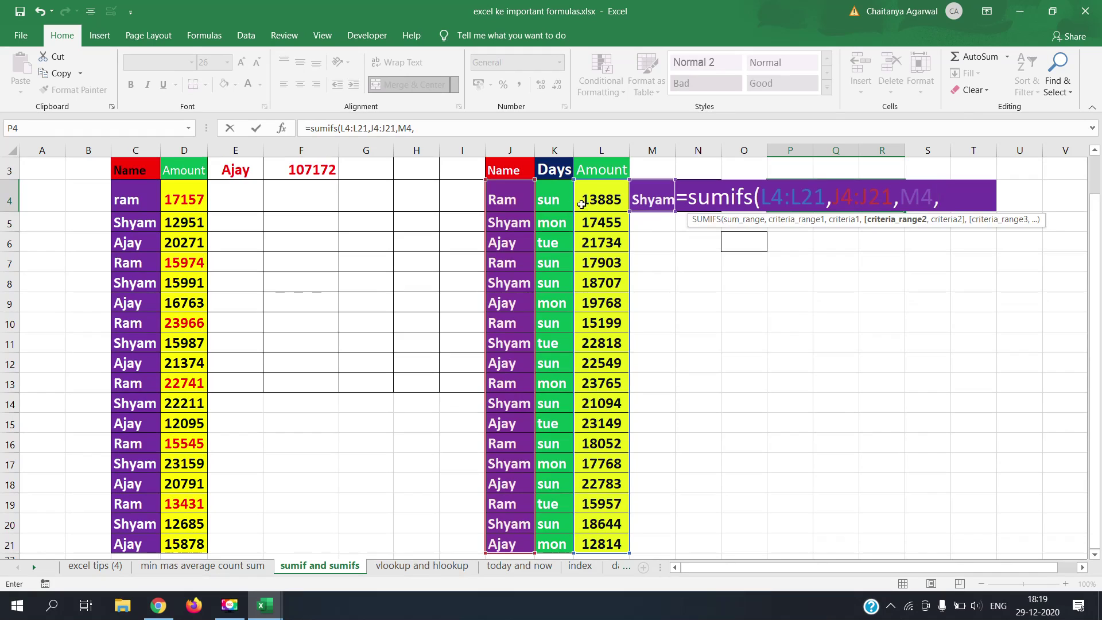
left_click_drag(557, 199, 562, 491)
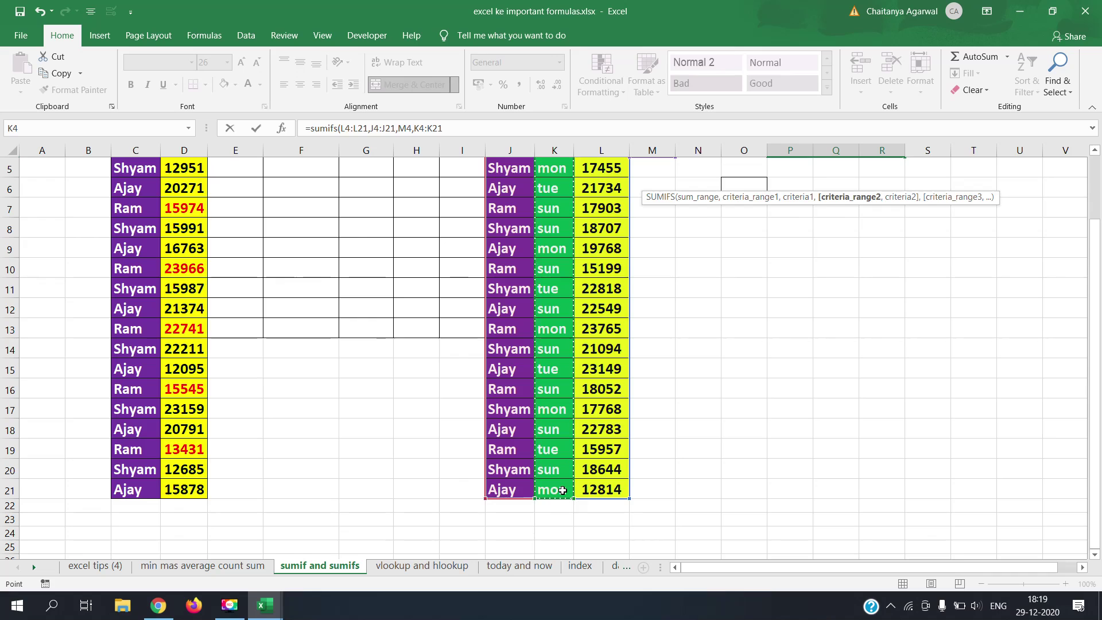
type(",")
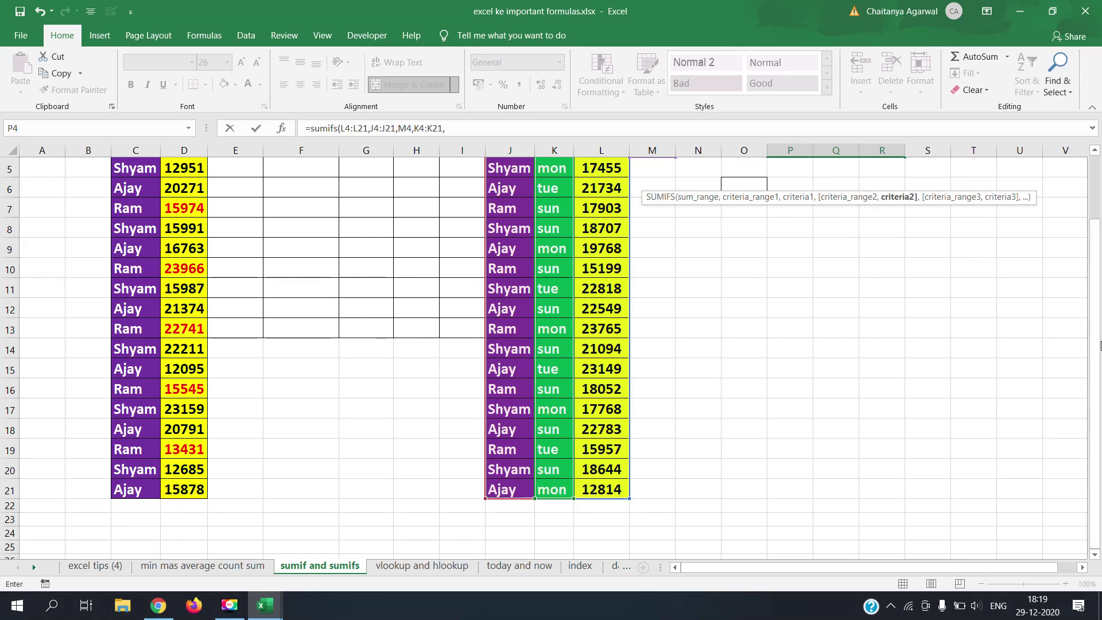
scroll(1100, 327, "up", 1)
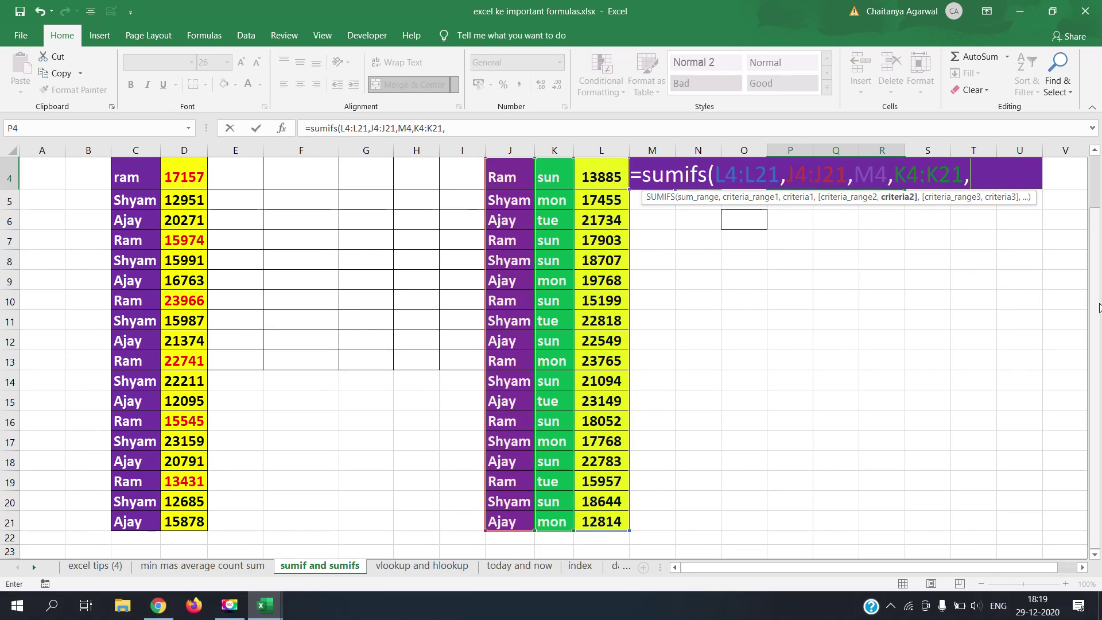
left_click_drag(1095, 307, 1095, 291)
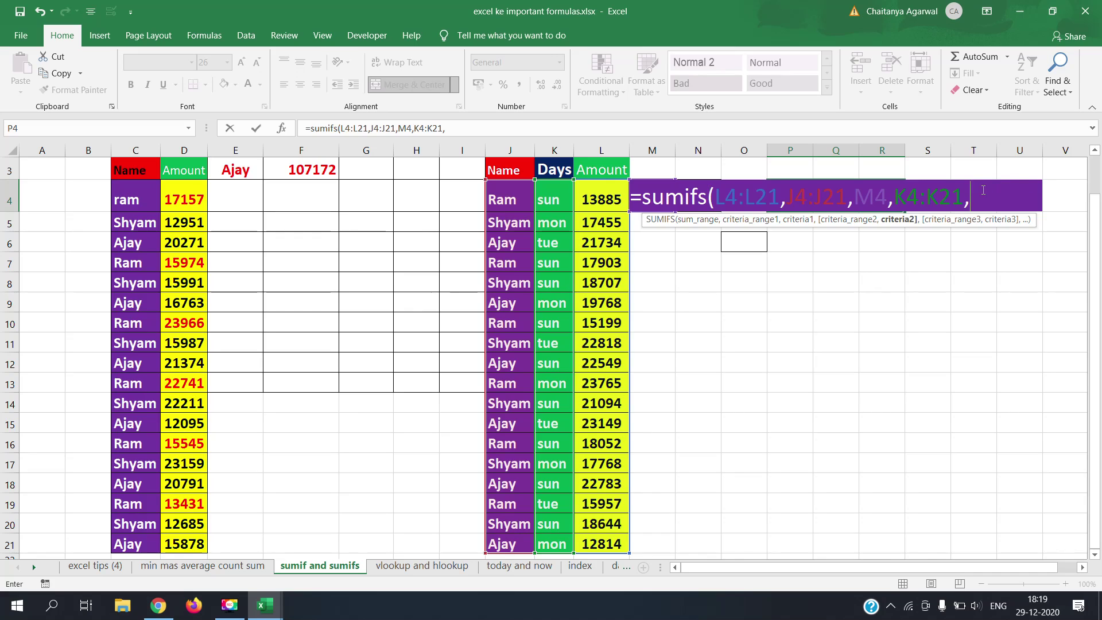
type("n4)")
key("Return")
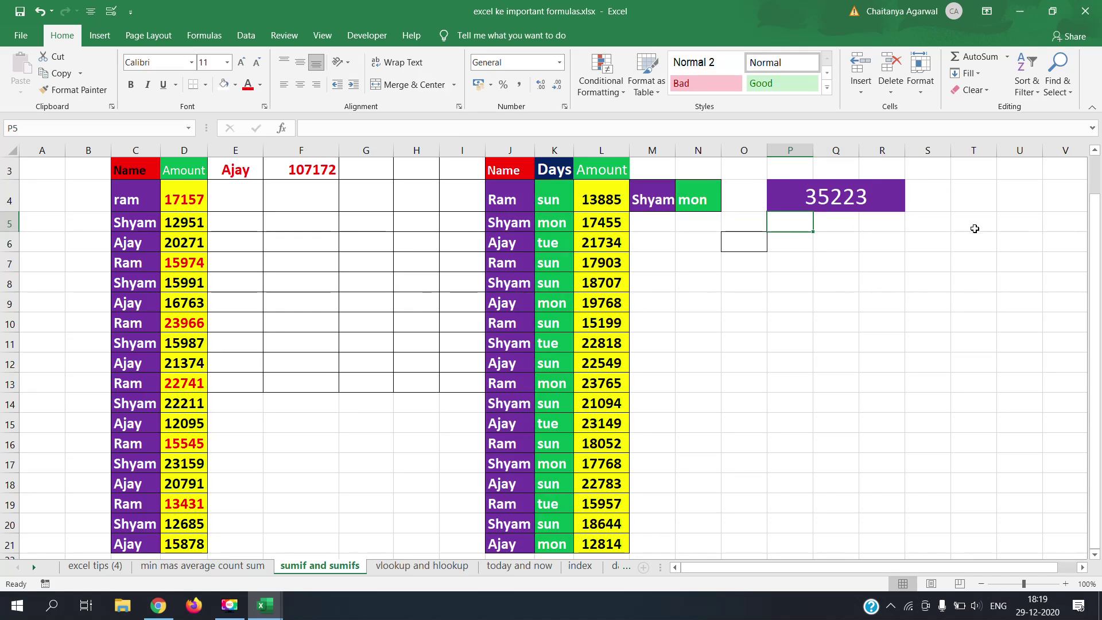
- Give the merged result cell P4 a red font and a white fill in place of the purple
left_click(788, 198)
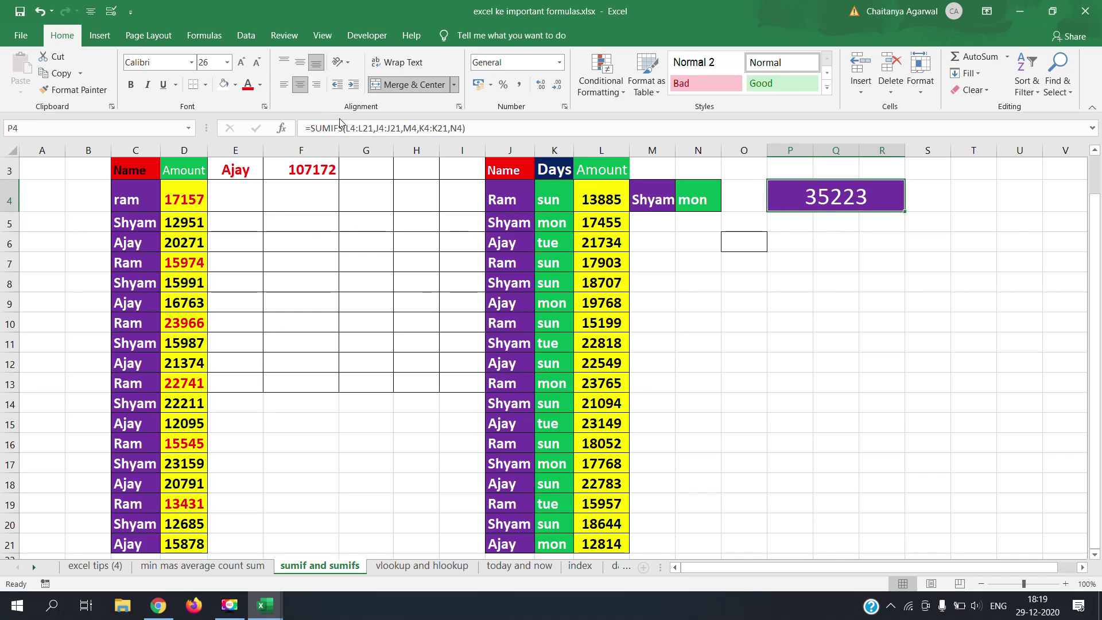
left_click(234, 87)
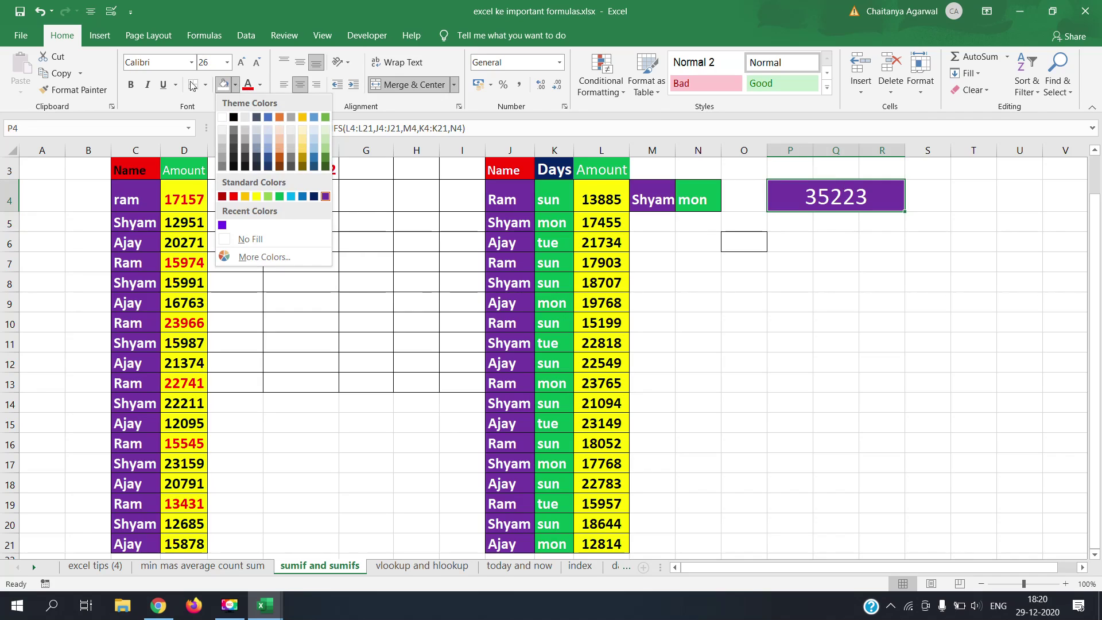
left_click(249, 86)
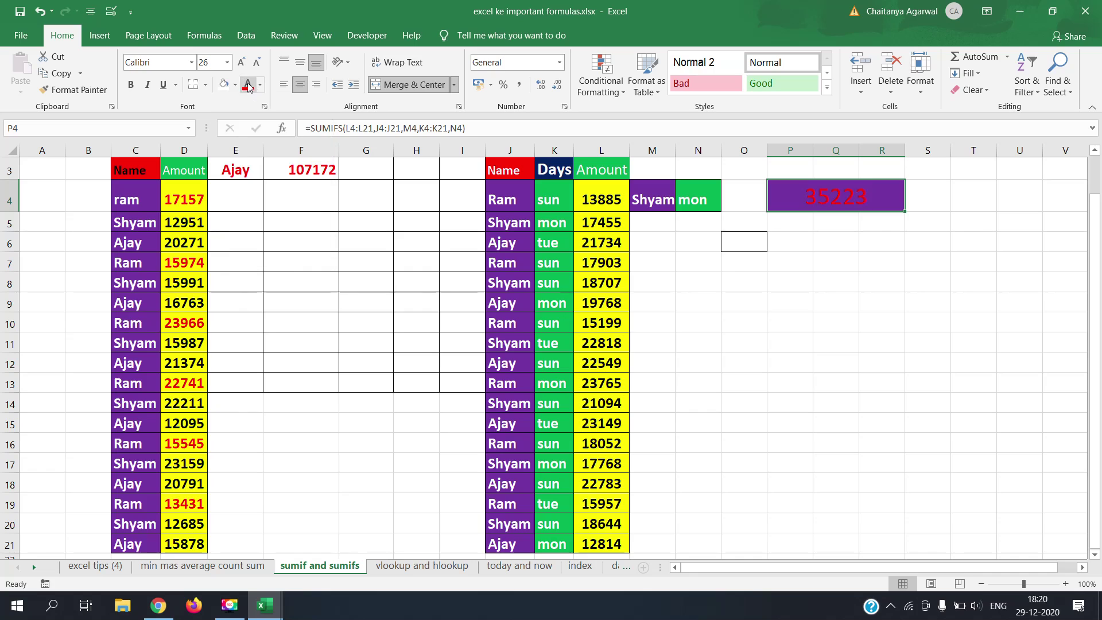
left_click(224, 86)
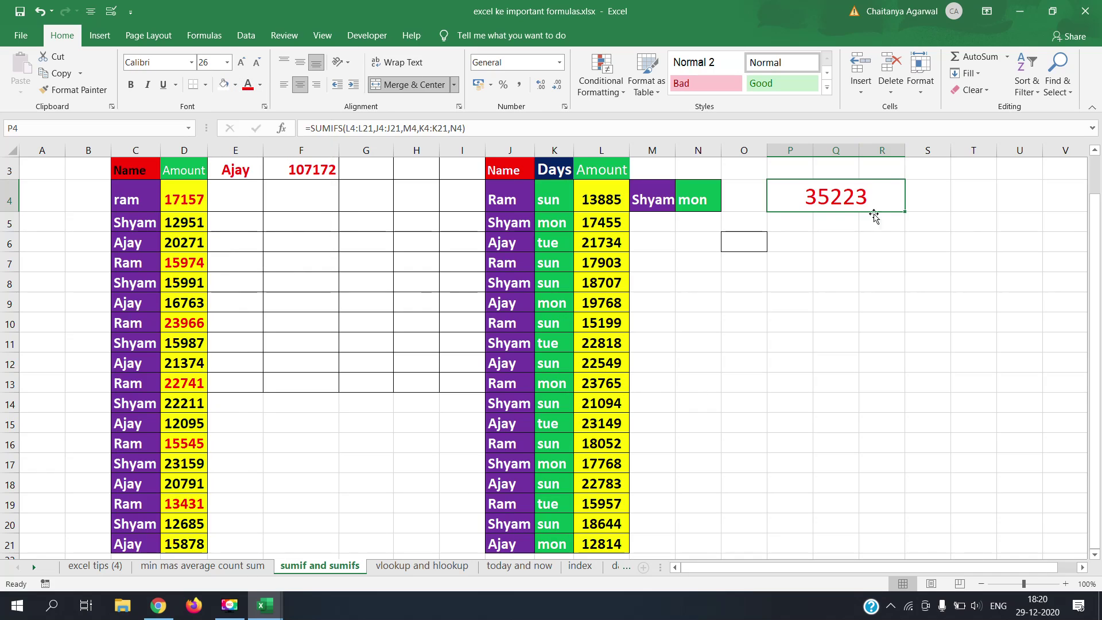
left_click(836, 221)
- Review the arguments of the SUMIFS formula in P4: the sum range, both criteria ranges and their criteria
double_click(805, 192)
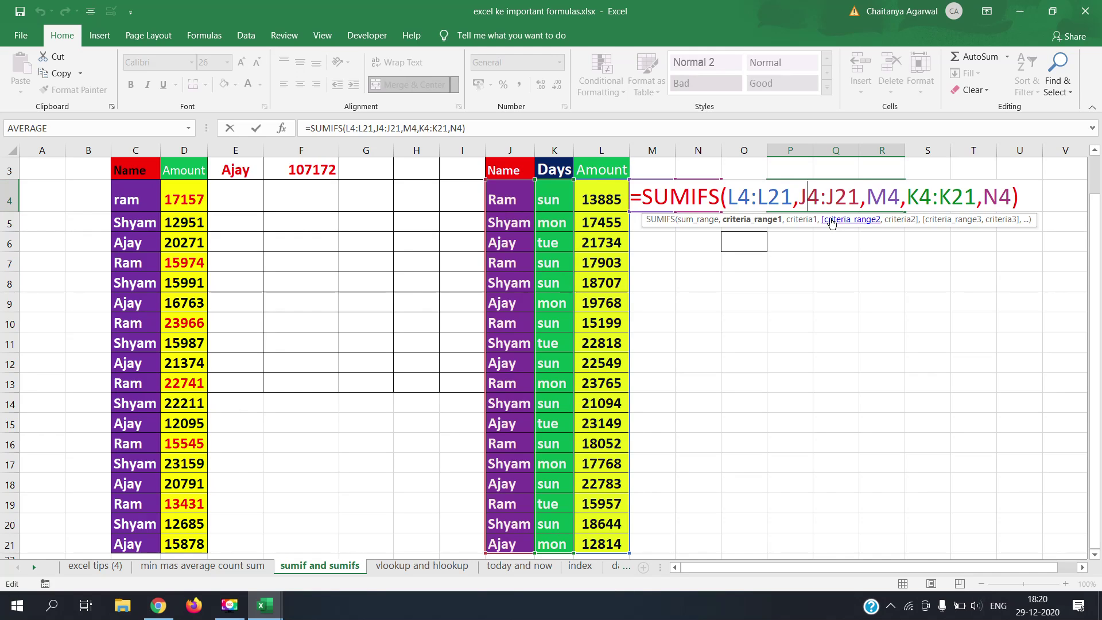
left_click(869, 196)
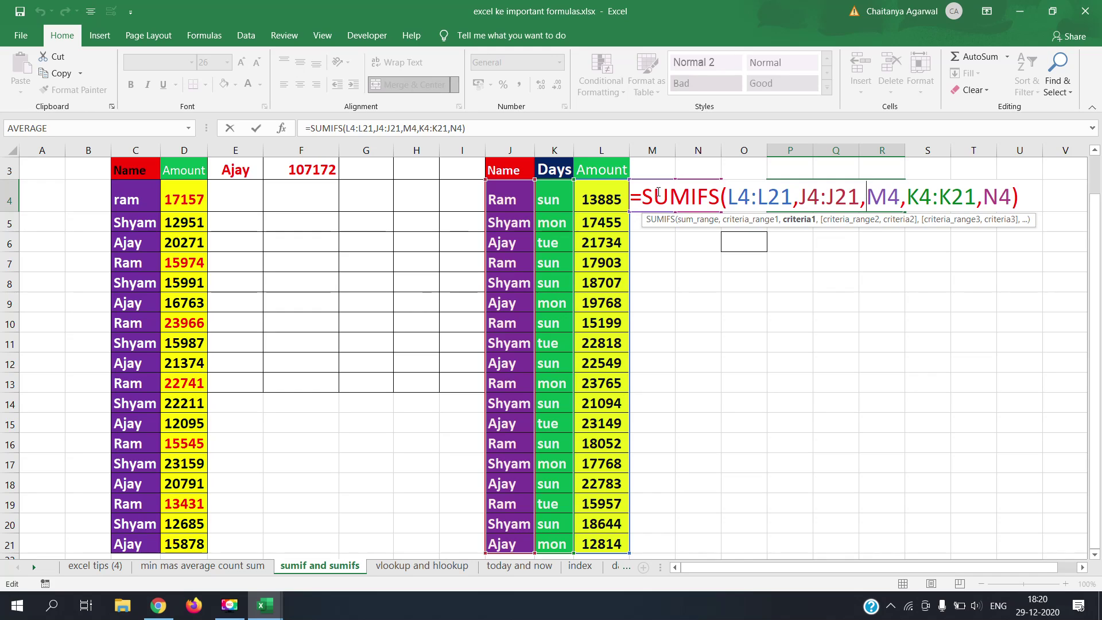
left_click(1037, 581)
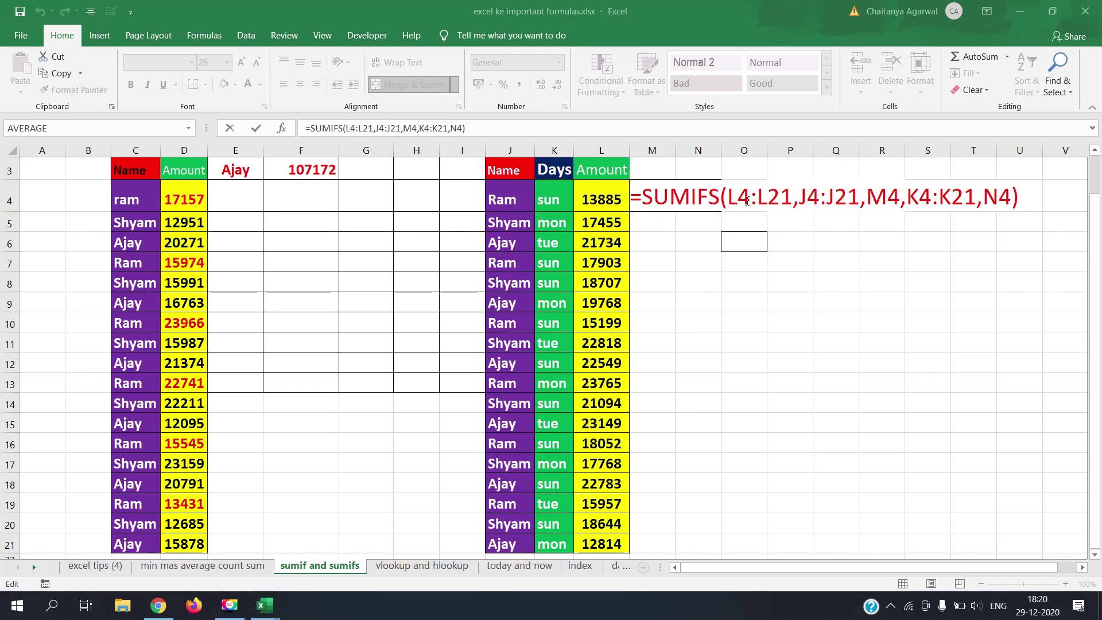
left_click(912, 197)
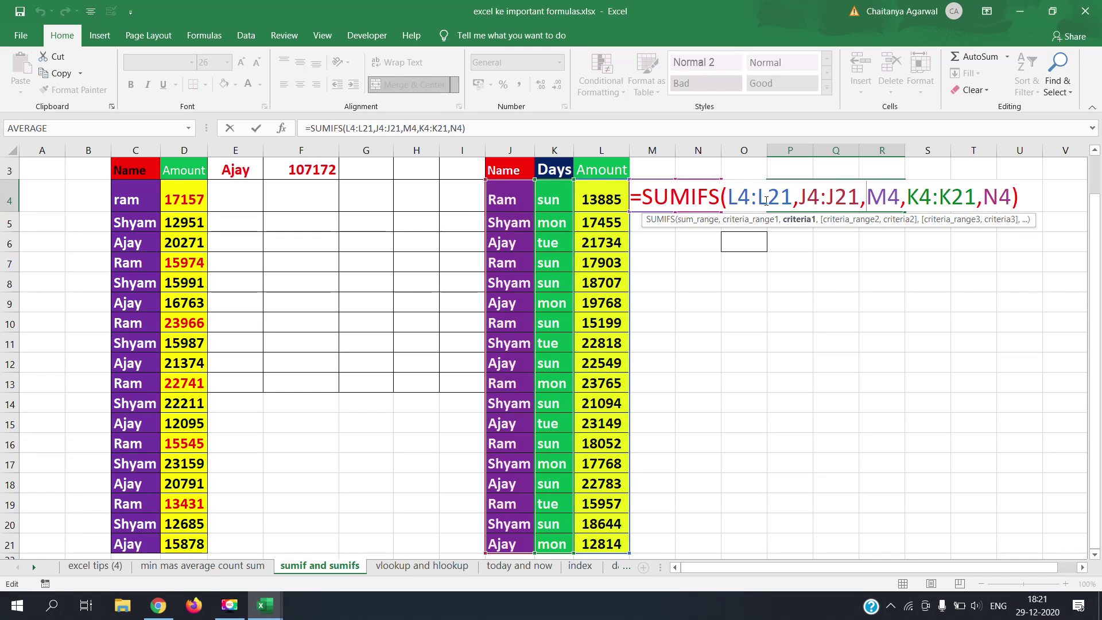
key("Return")
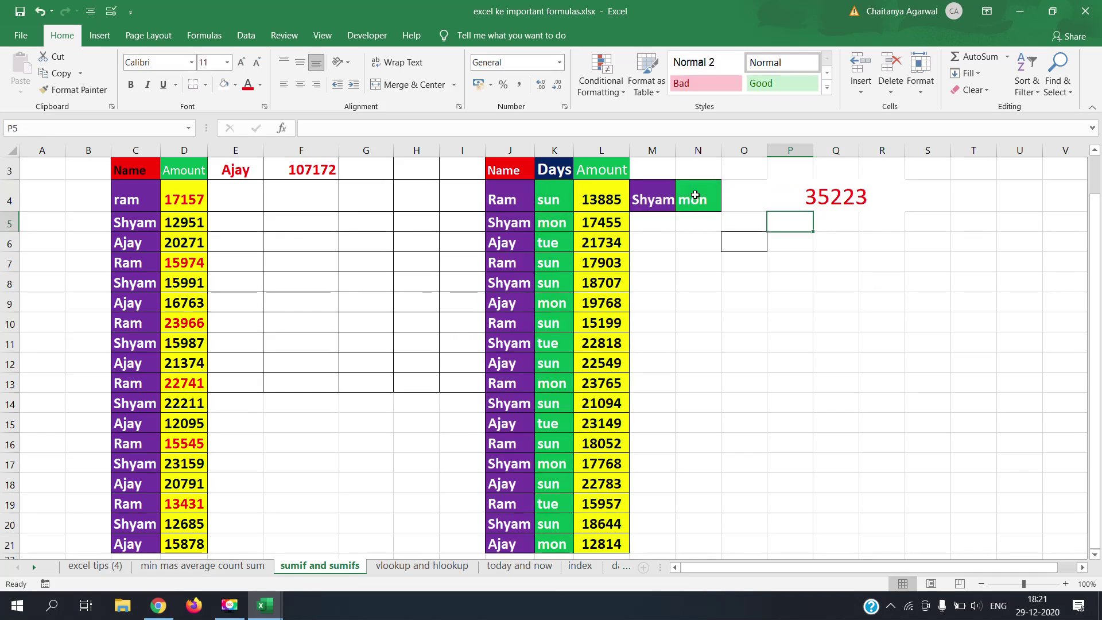
- Left-align the SUMIFS result in the merged cell P4
double_click(817, 197)
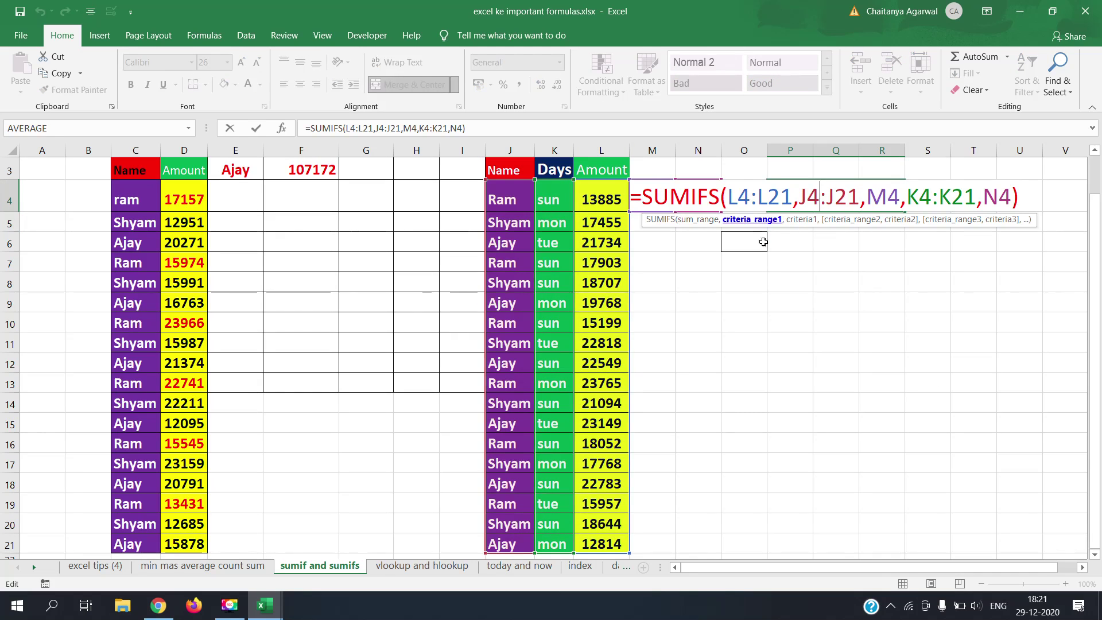
left_click(830, 247)
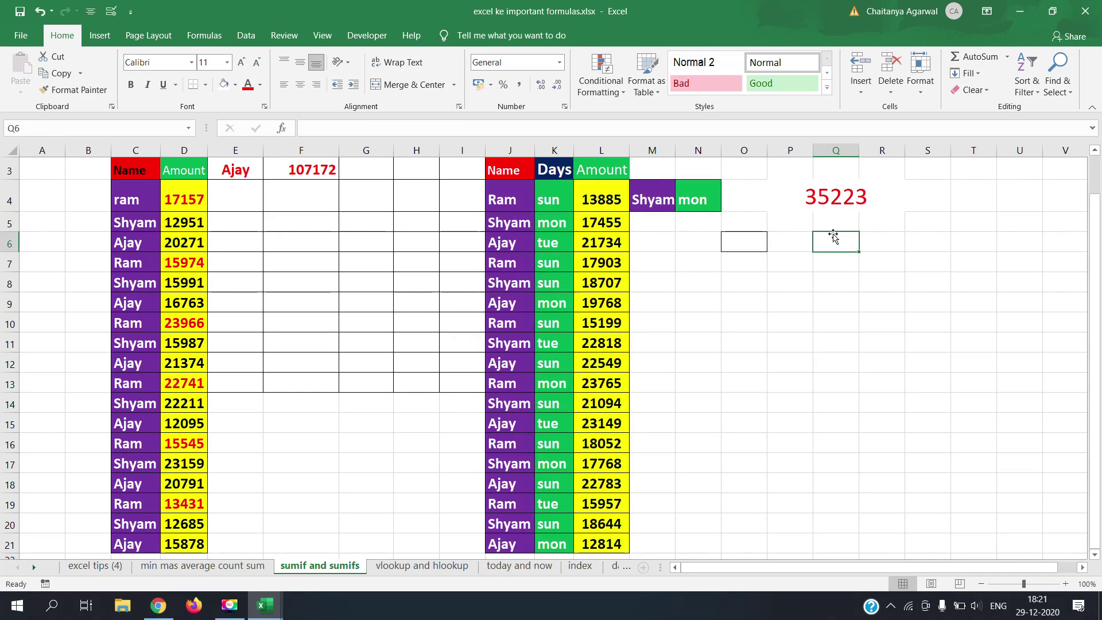
left_click(838, 191)
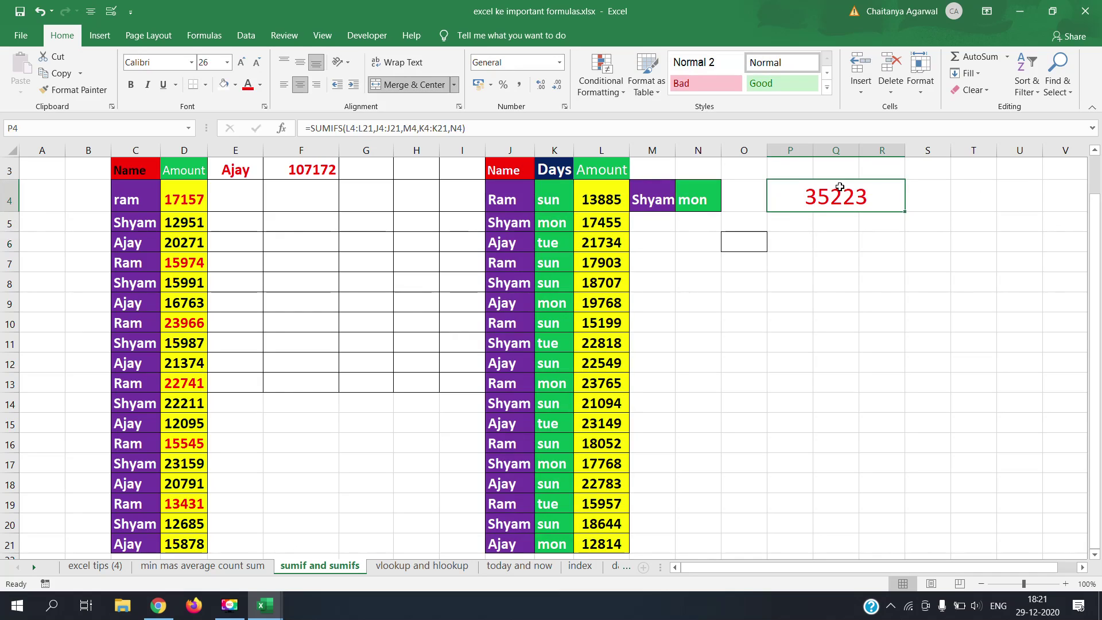
left_click(283, 84)
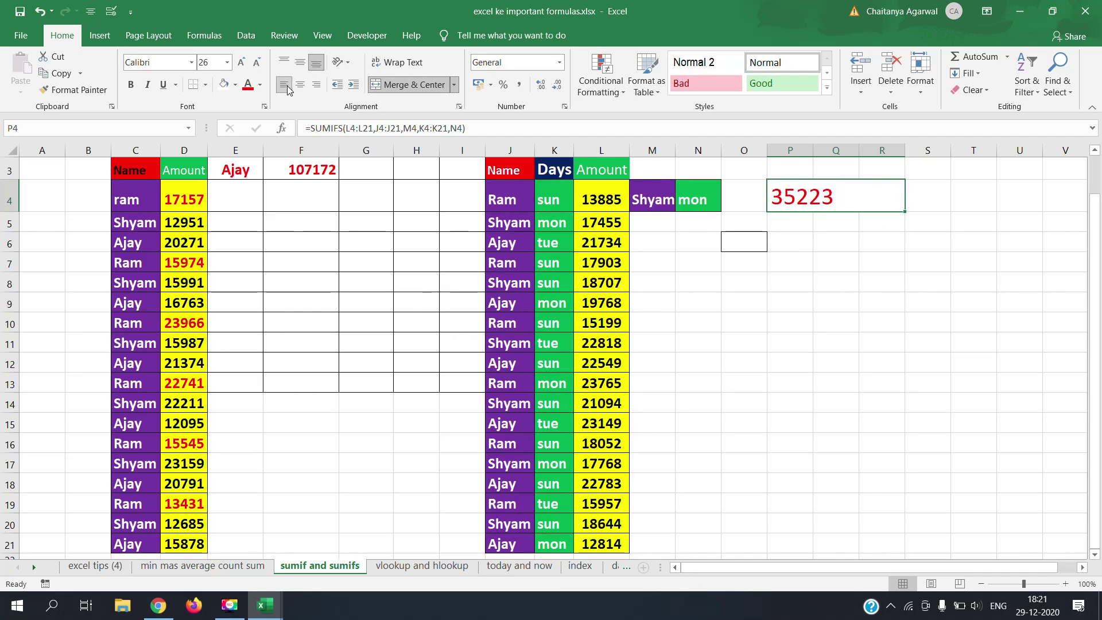
left_click(800, 222)
- Check P4's formula references against criteria cells M4 and N4 and the matching name, day and amount in row 5
left_click(799, 195)
double_click(800, 195)
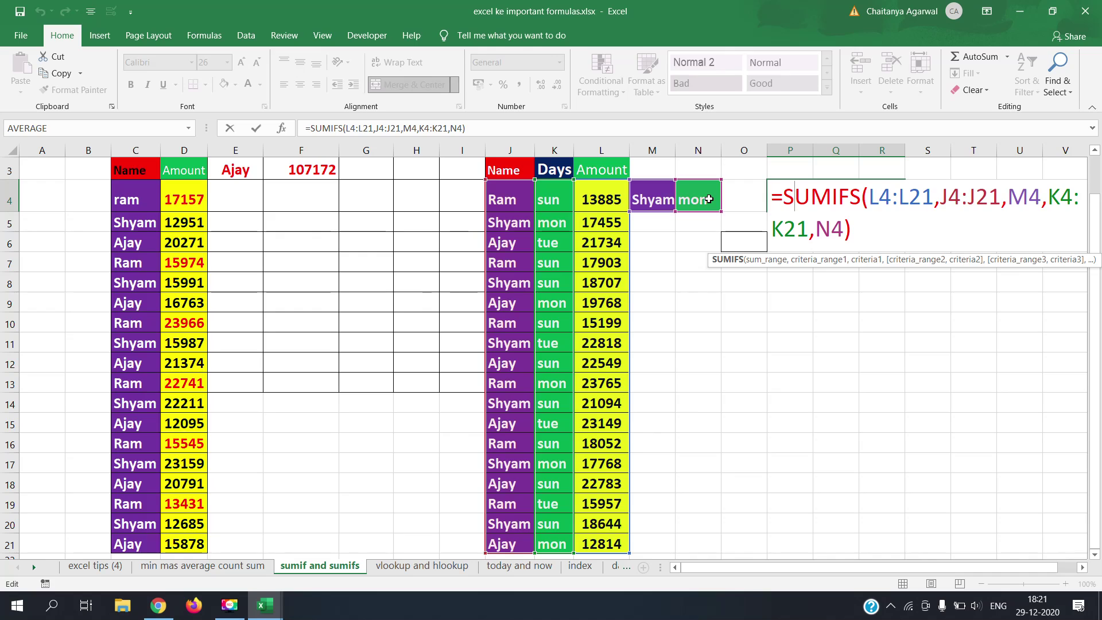
key("Return")
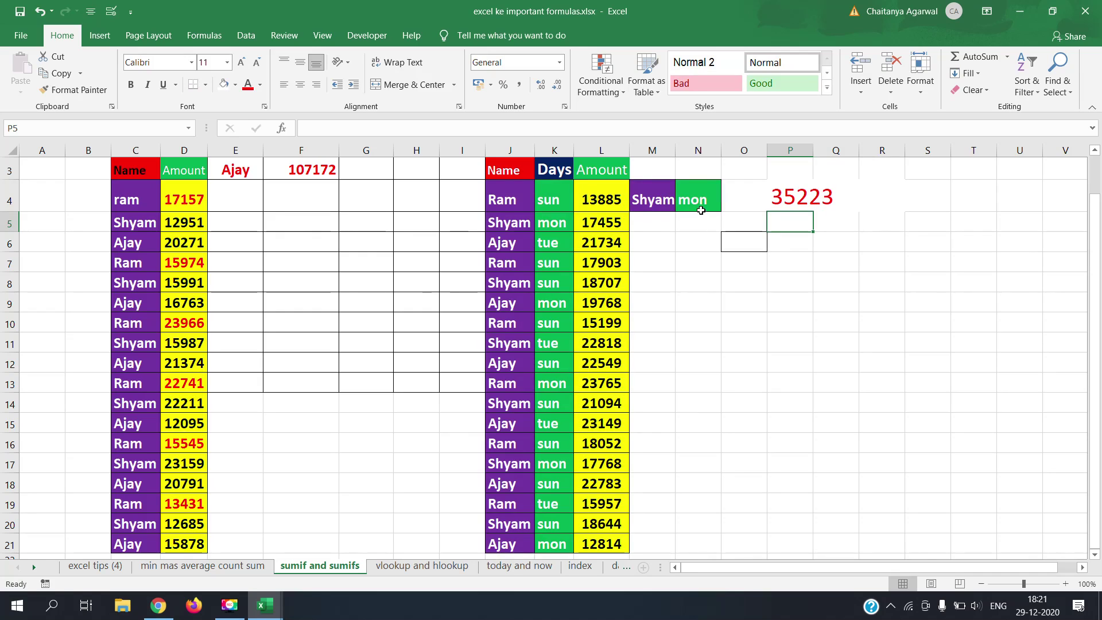
left_click(1039, 577)
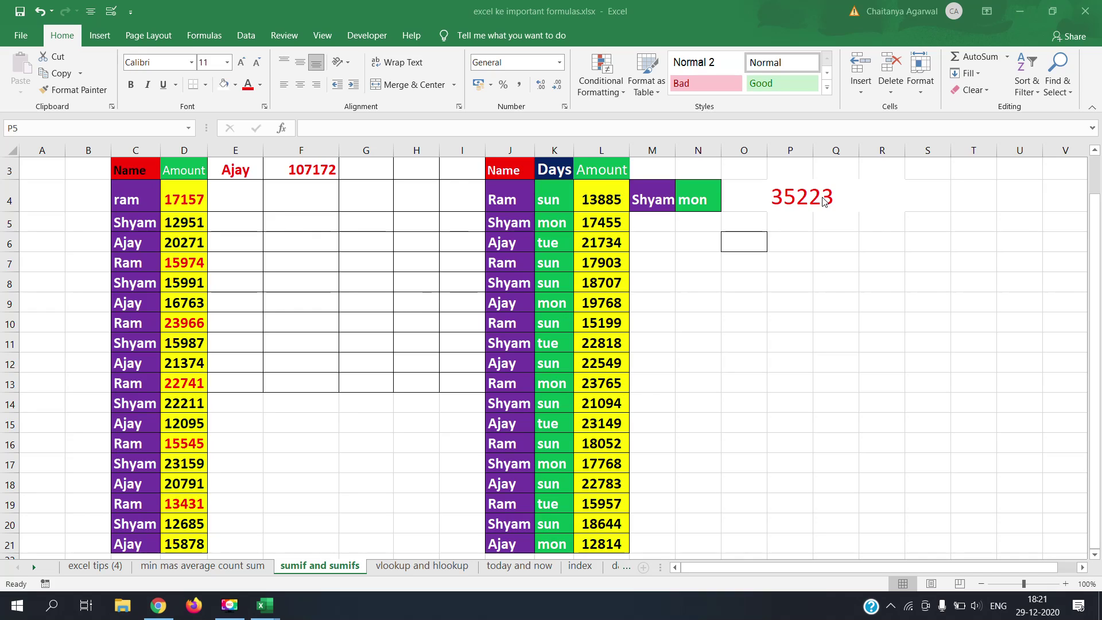
left_click(521, 227)
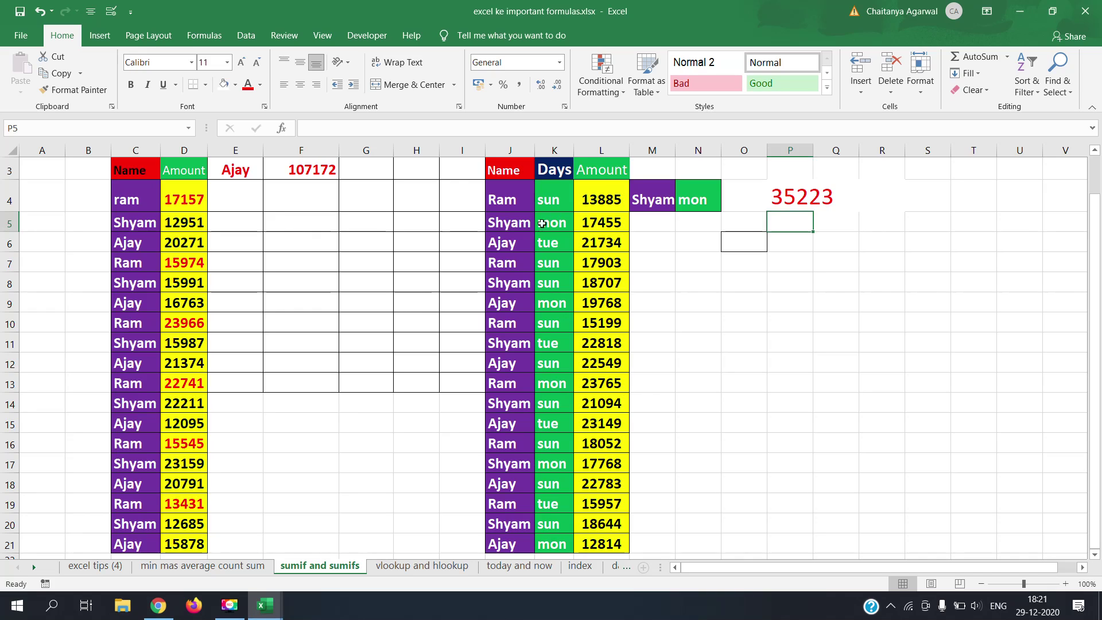
left_click(603, 218)
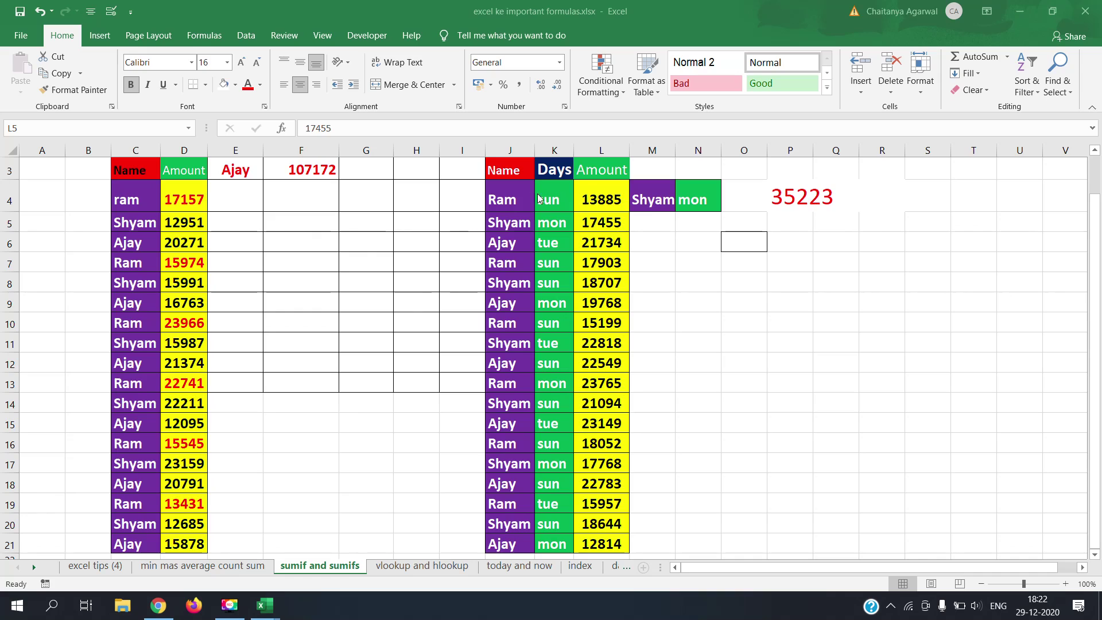
- Test the formula by choosing the first name in M4's dropdown list and sun in N4's dropdown list
left_click(654, 200)
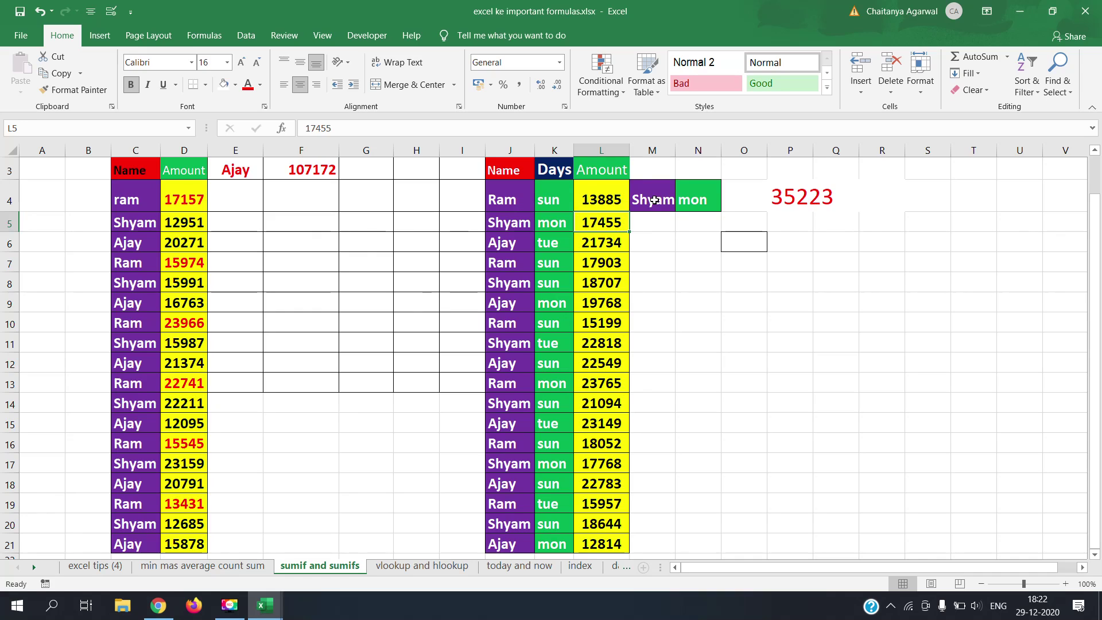
left_click(654, 200)
left_click(681, 205)
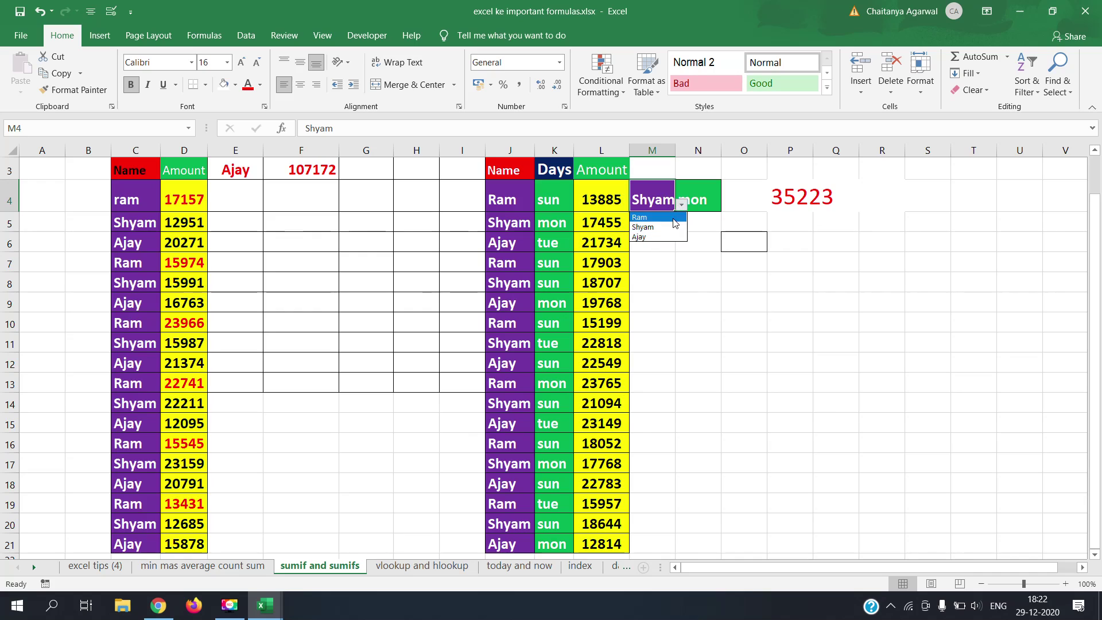
left_click(660, 217)
left_click(703, 199)
left_click(727, 205)
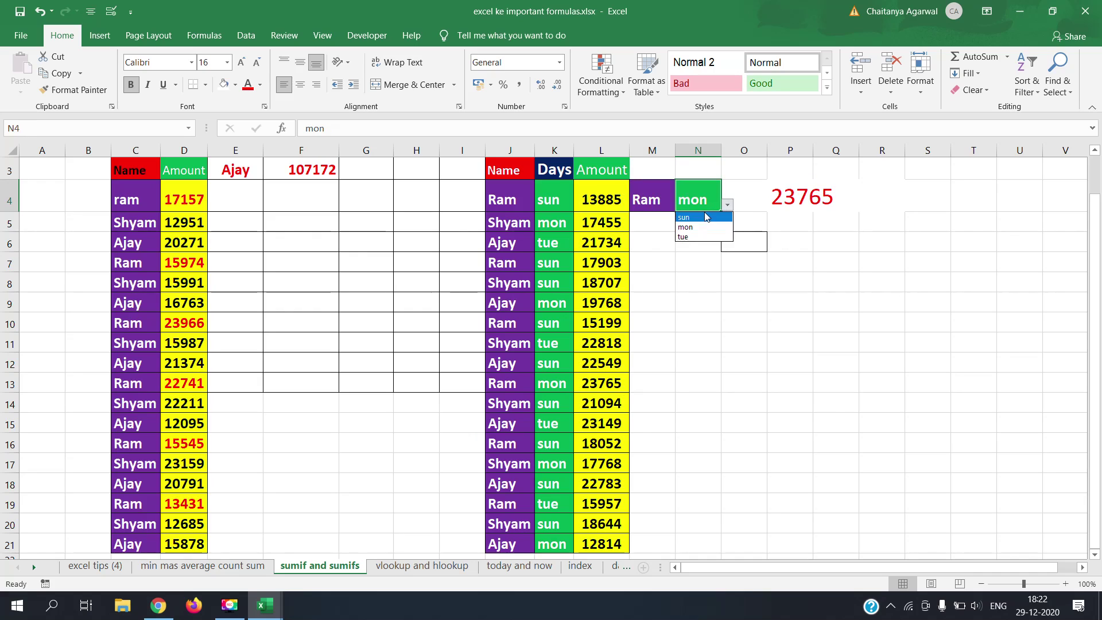
left_click(704, 217)
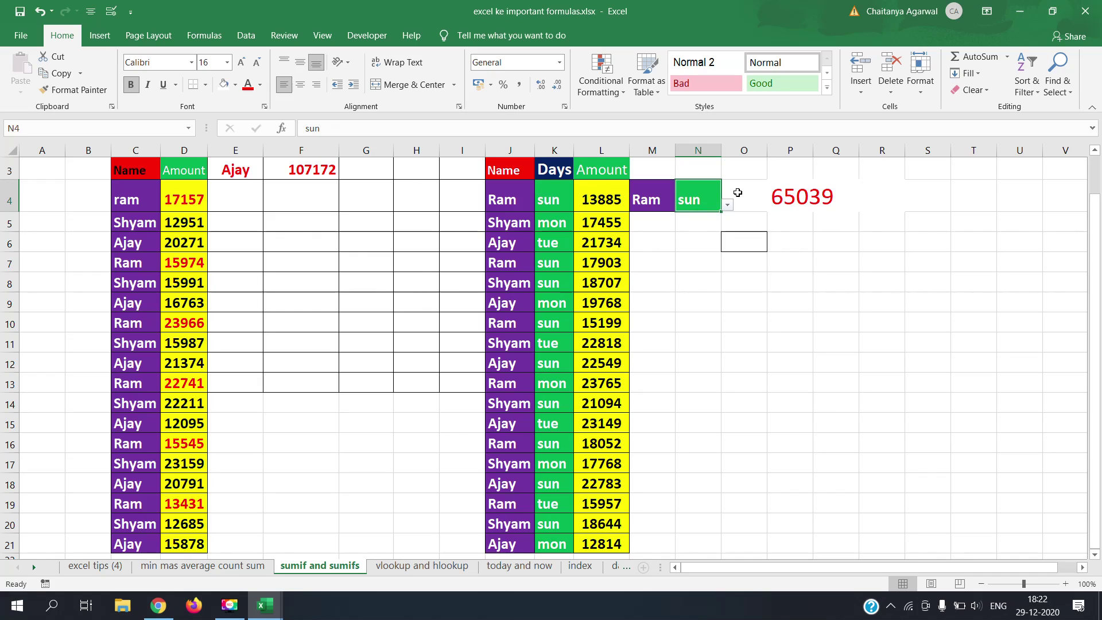
- Change the name in J12 to the name chosen in M4 to test the SUMIFS formula in P4
left_click(776, 196)
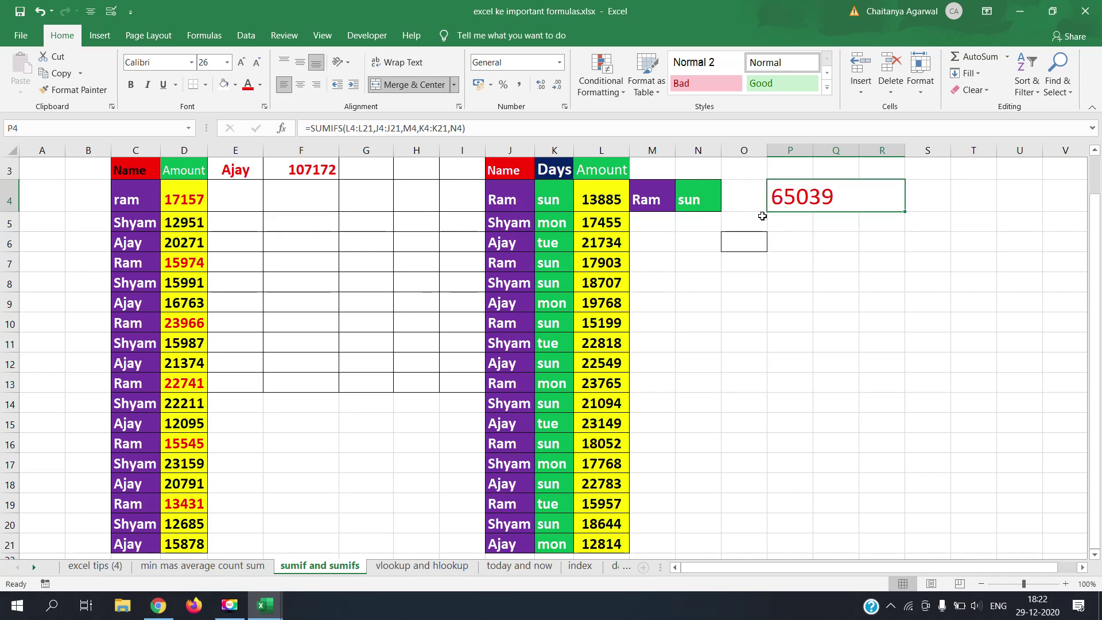
left_click(520, 263)
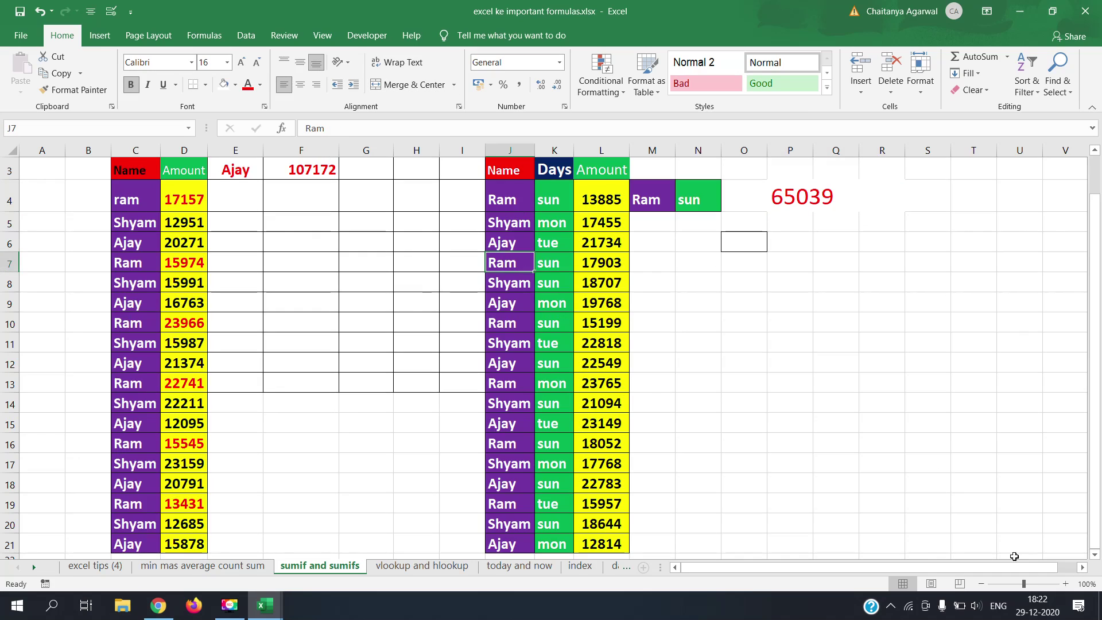
left_click(1041, 581)
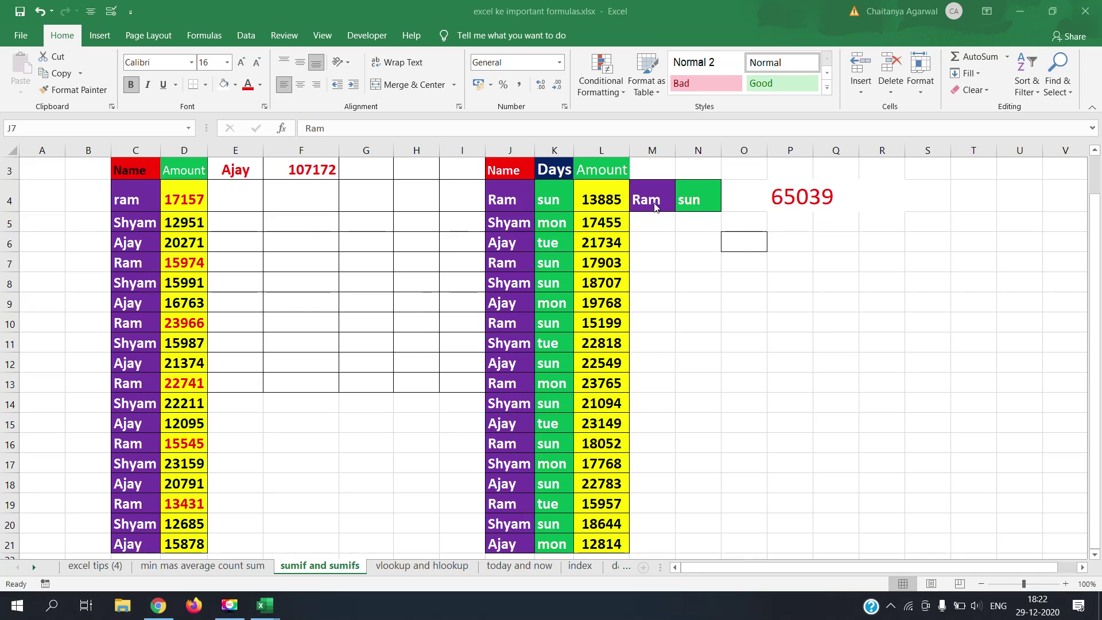
left_click(506, 362)
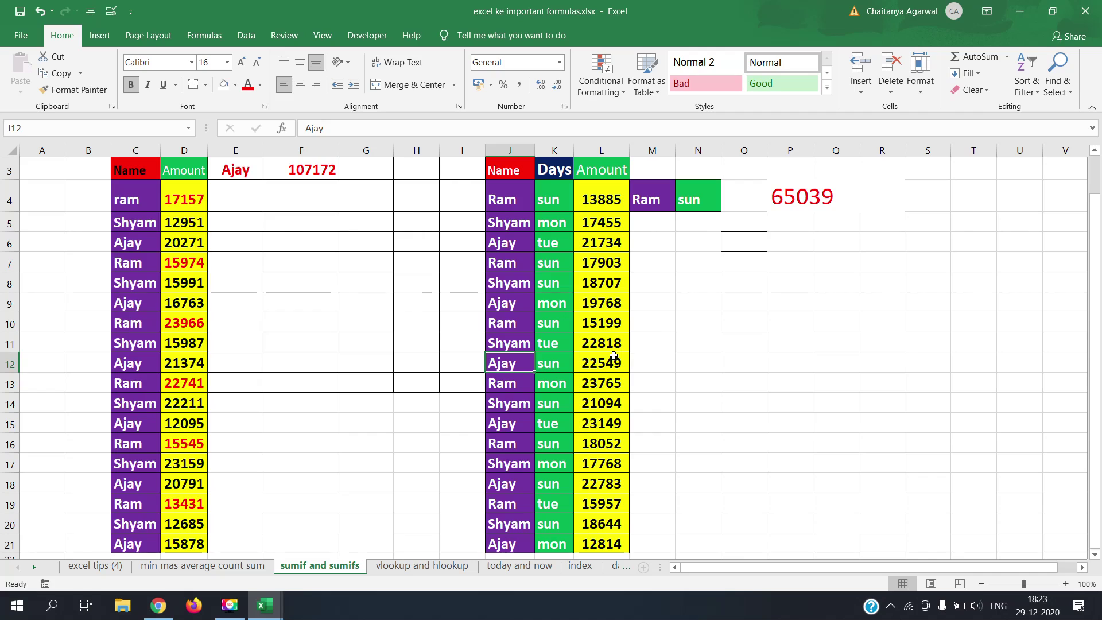
type("ram")
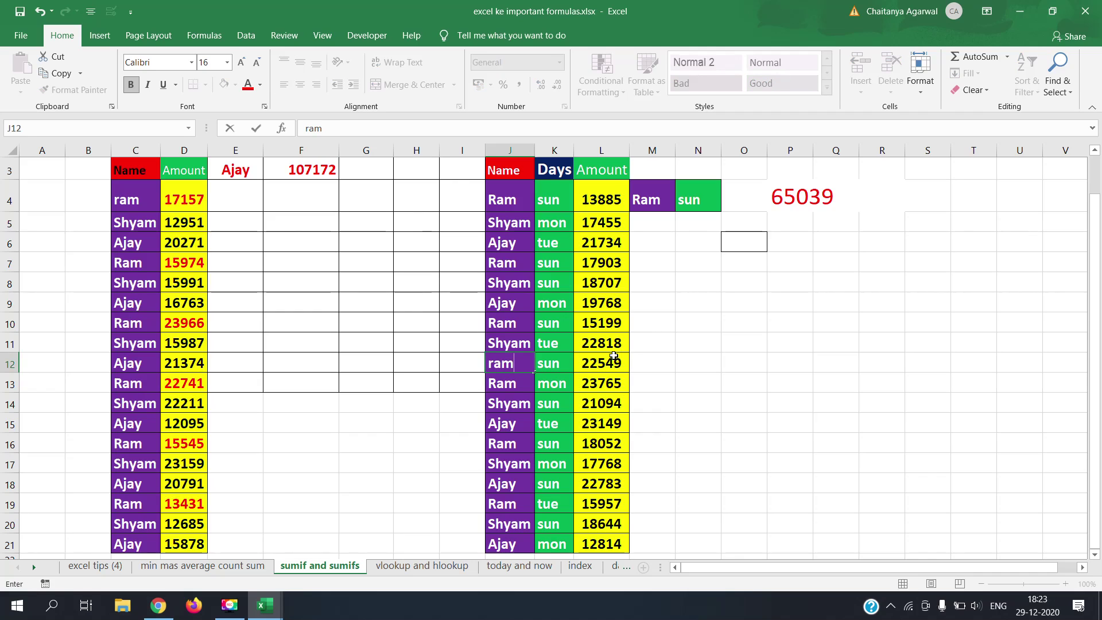
key("Return")
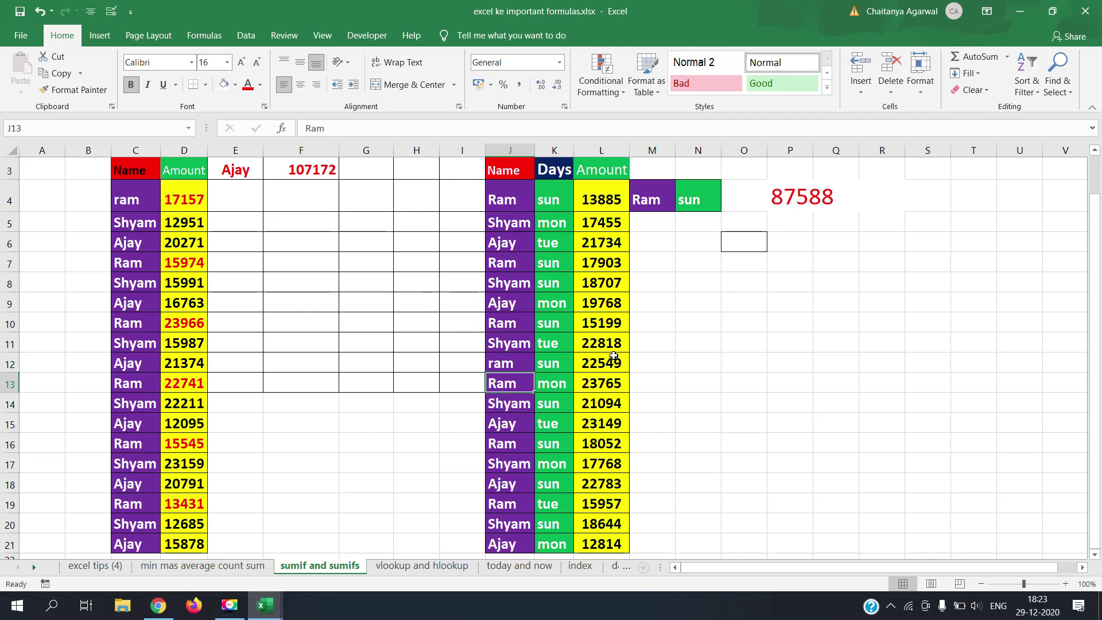
- Change the day in K7 to mon and check the SUMIFS result in P4
left_click(494, 261)
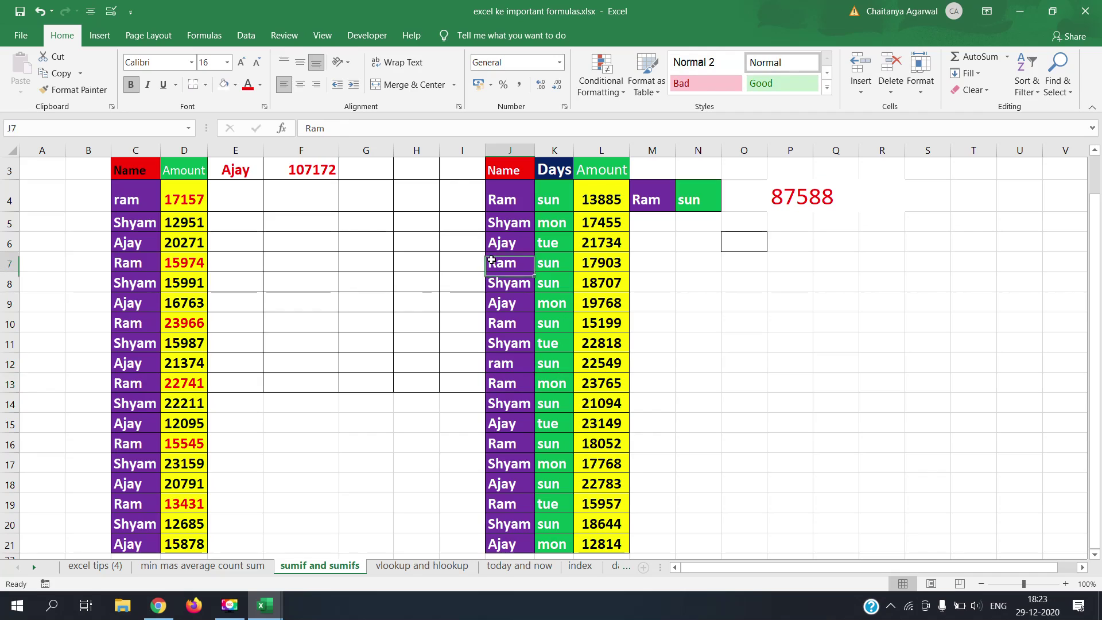
left_click(542, 262)
type("mo")
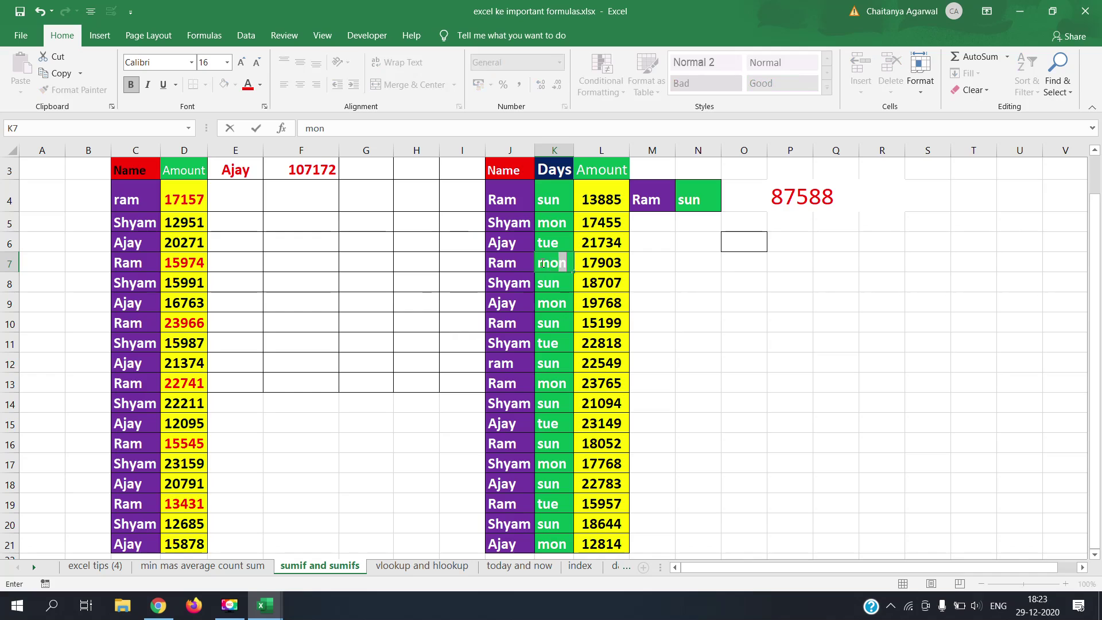
key("Return")
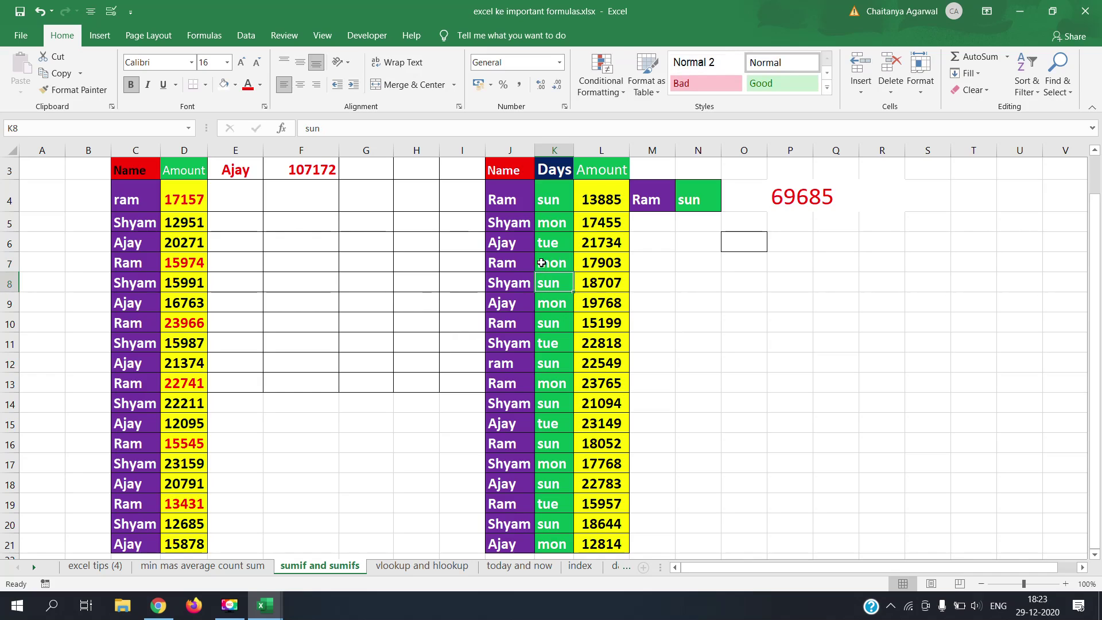
left_click(784, 196)
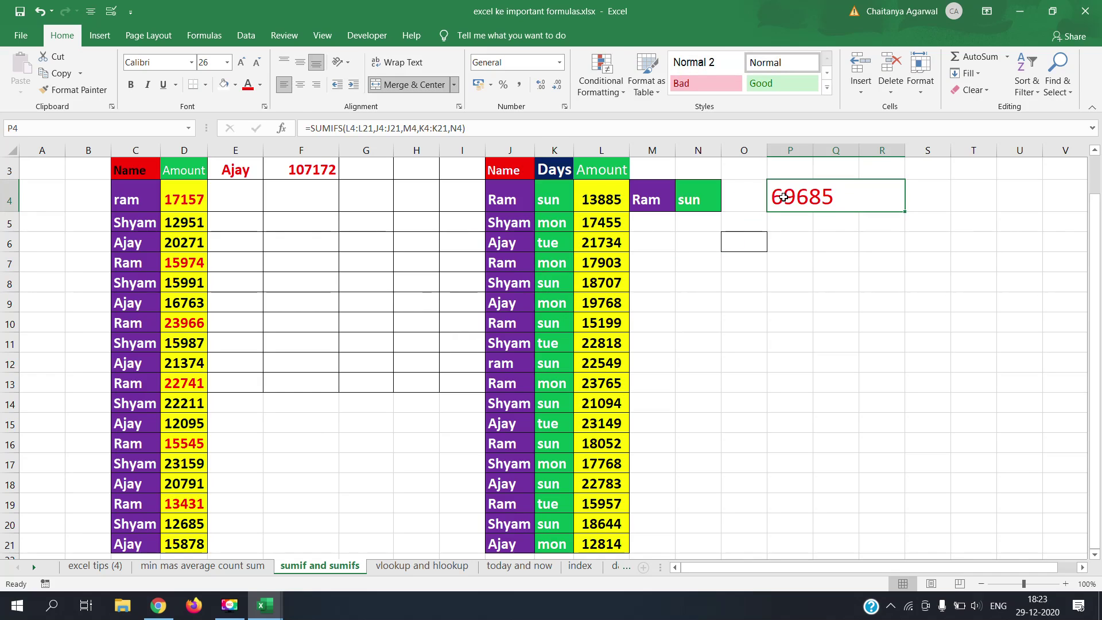
- Test the SUMIFS formula by choosing the third name in M4's dropdown list and tue in N4's dropdown list
left_click(666, 203)
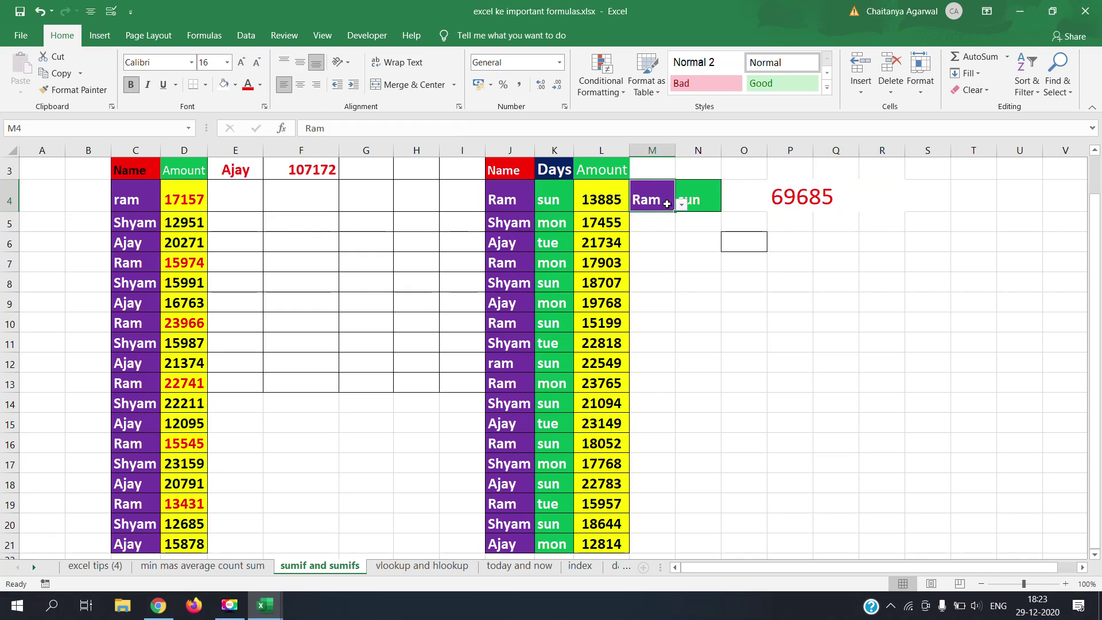
left_click(681, 205)
left_click(663, 237)
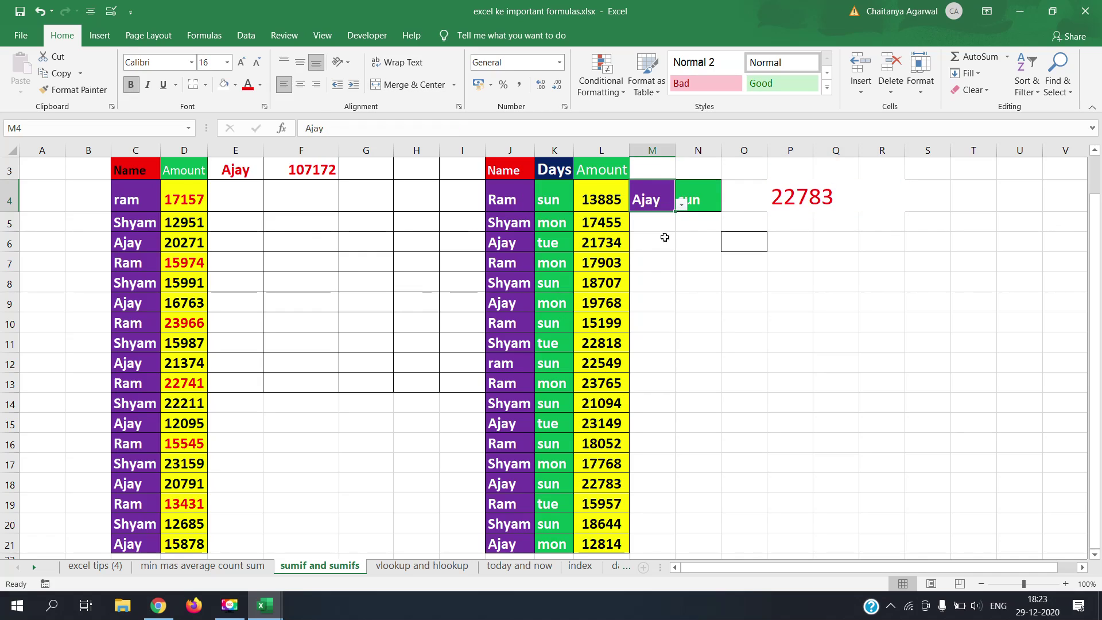
left_click(705, 202)
left_click(727, 204)
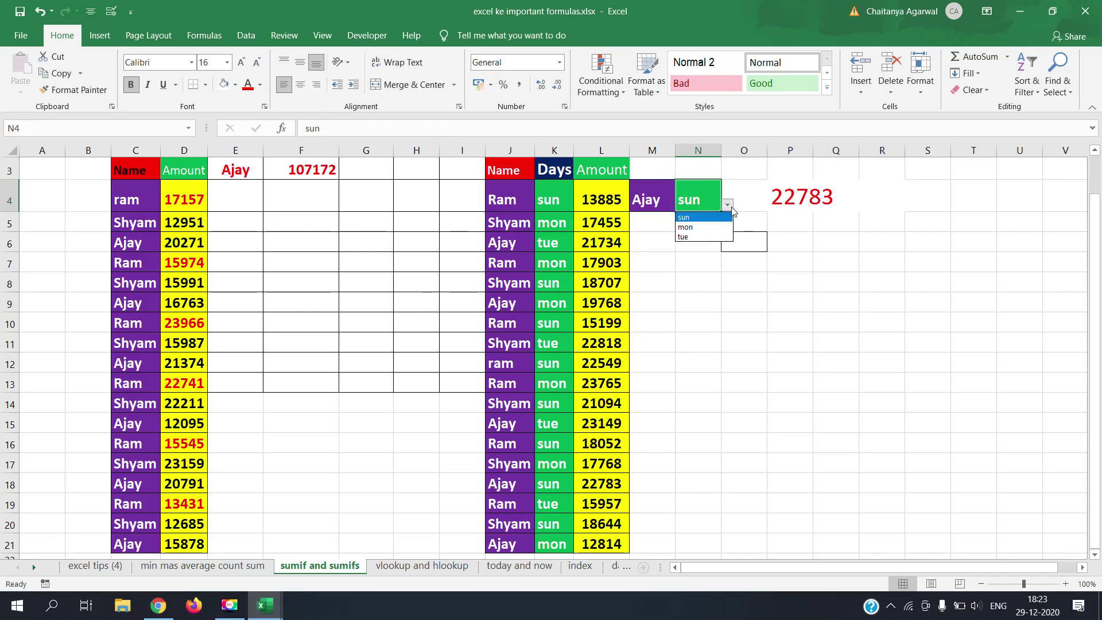
left_click(711, 238)
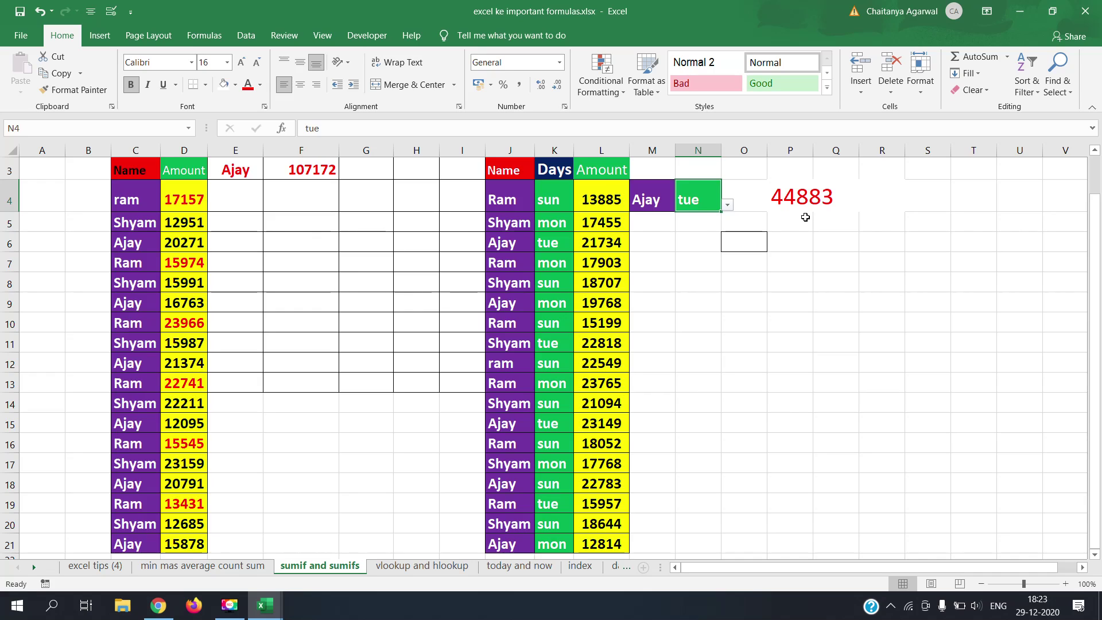
- Open the vlookup and hlookup sheet and compare the layout of its two marks tables, including the vlookup table's name column
left_click(455, 567)
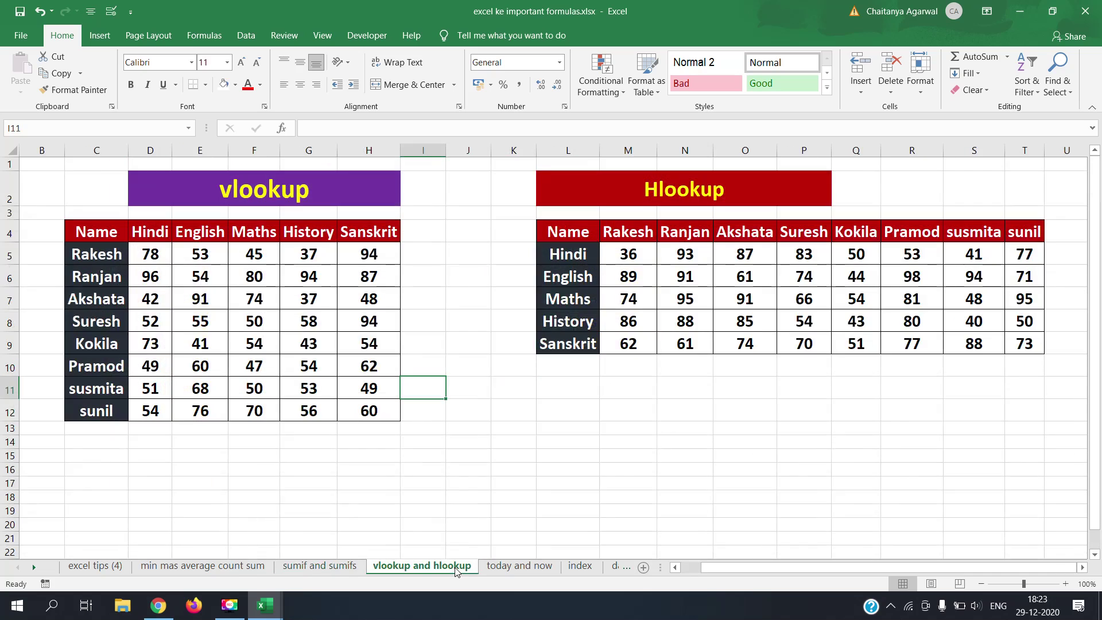
left_click(464, 237)
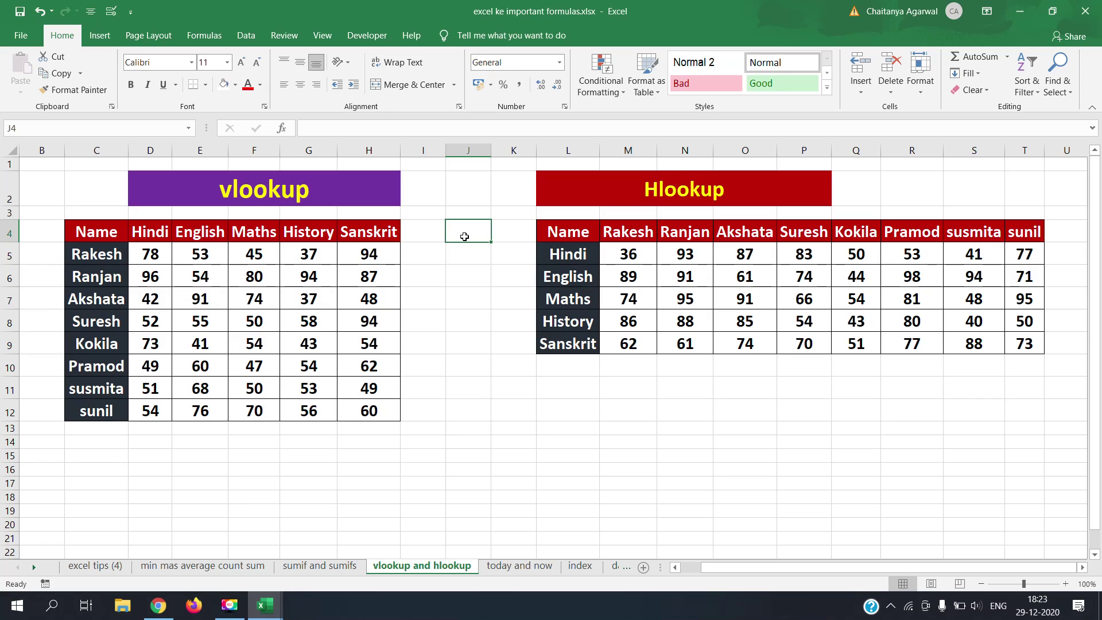
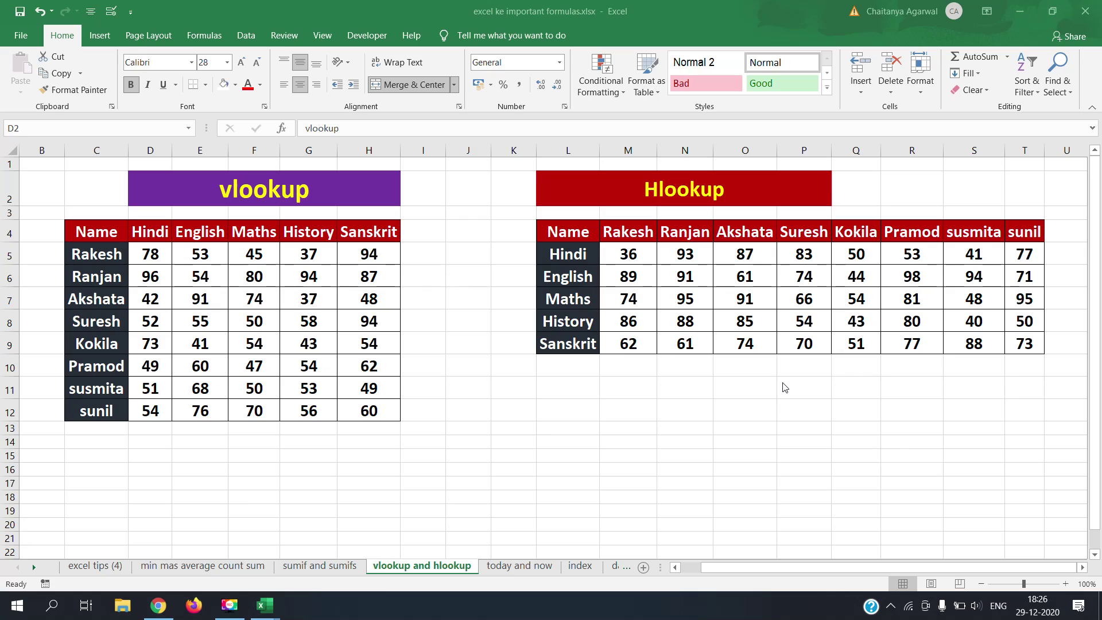
left_click(95, 232)
left_click_drag(95, 232, 359, 412)
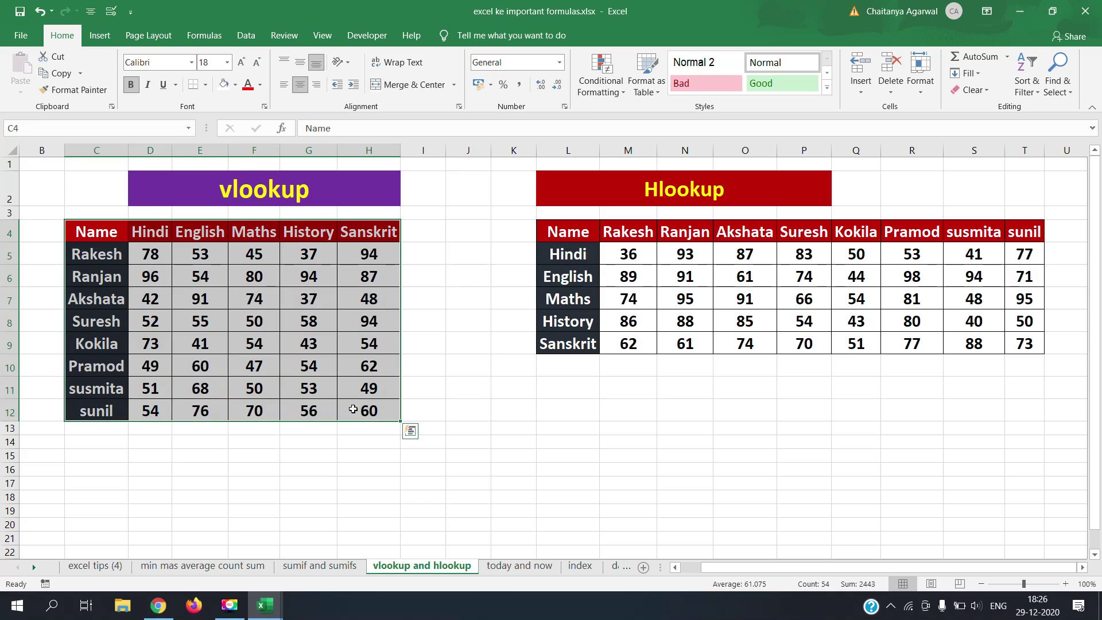
left_click_drag(593, 237, 1012, 347)
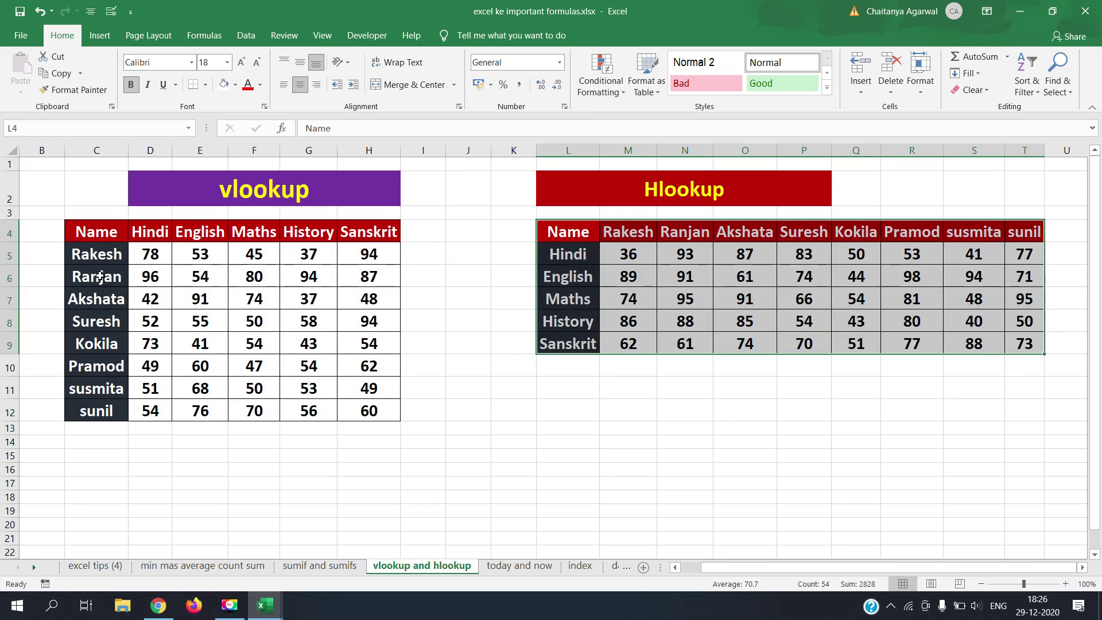
left_click_drag(105, 254, 125, 419)
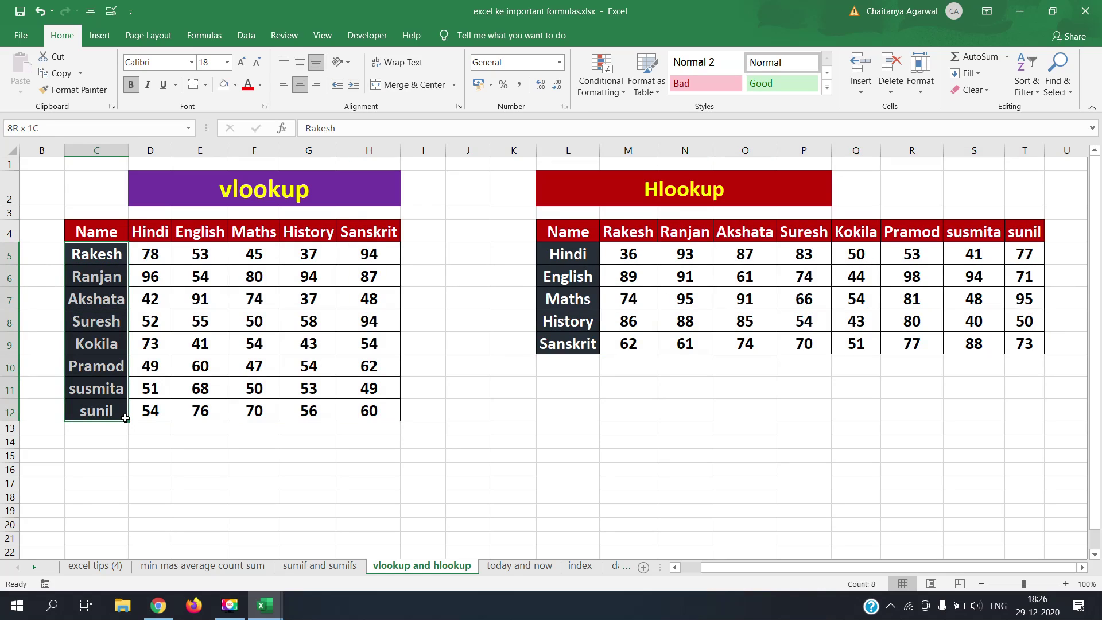
left_click_drag(125, 418, 125, 418)
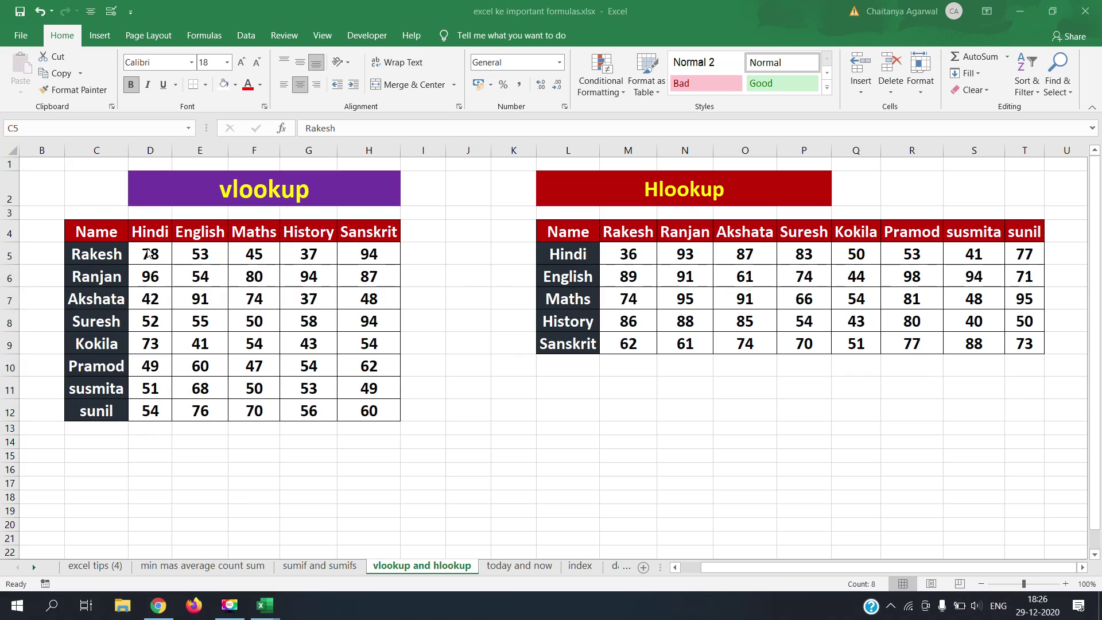
- Examine the vertical arrangement of the vlookup table's subject columns, from Hindi in column D to Sanskrit in column H
left_click(150, 146)
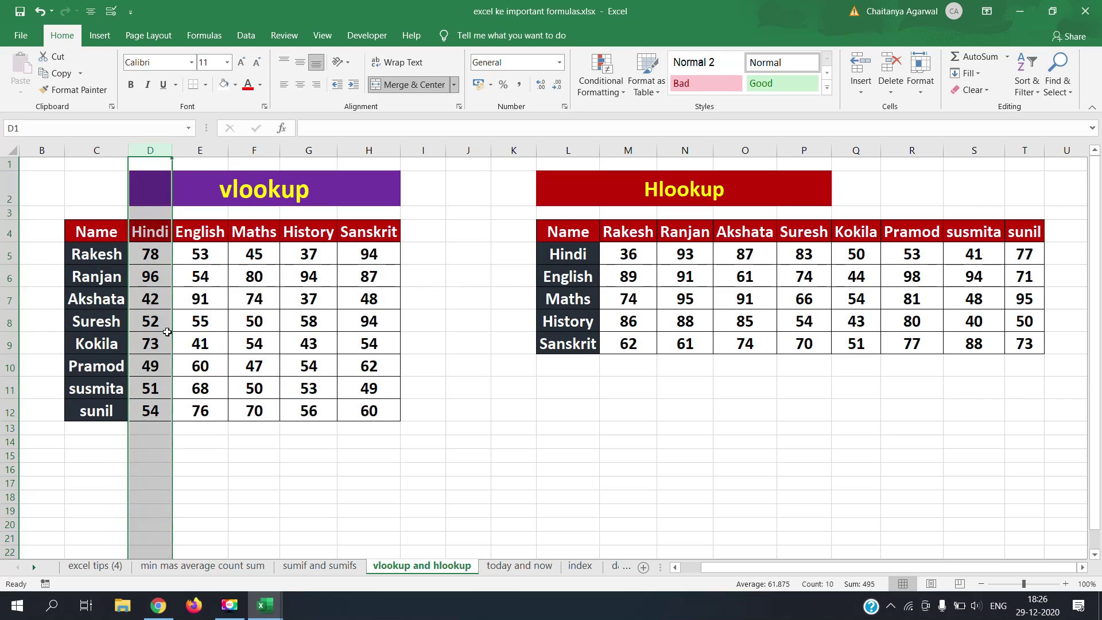
left_click(211, 151)
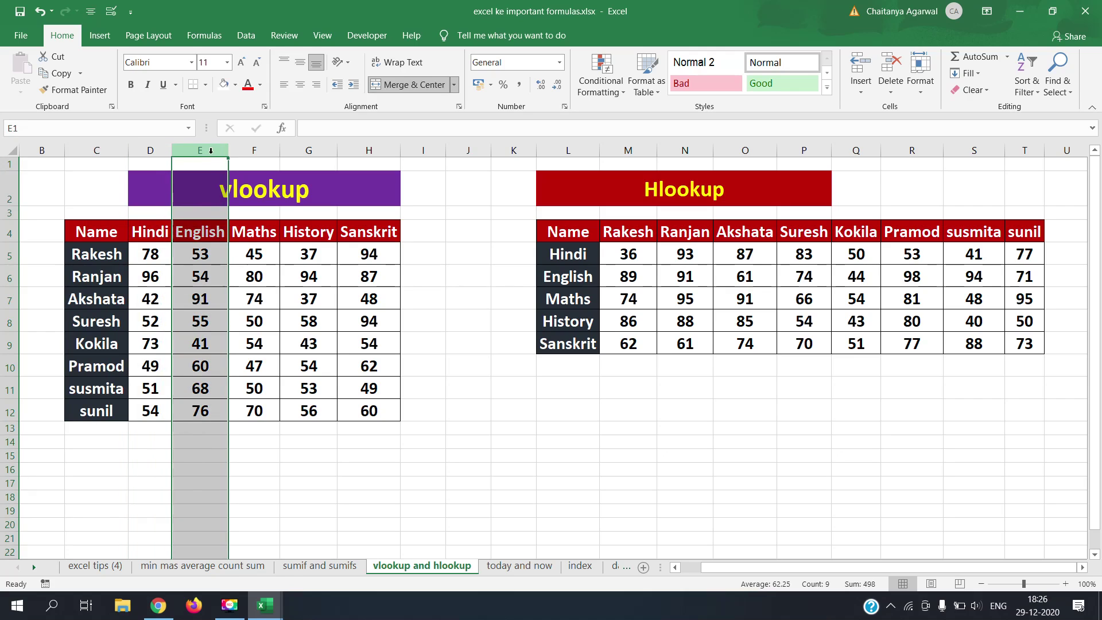
left_click(254, 150)
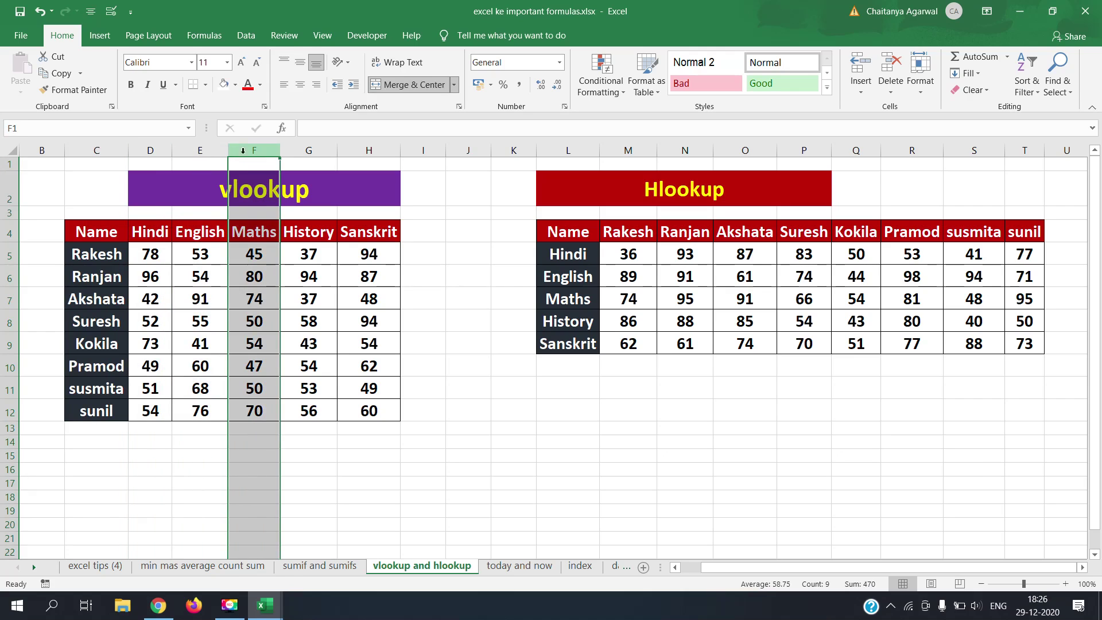
left_click(290, 151)
left_click(367, 151)
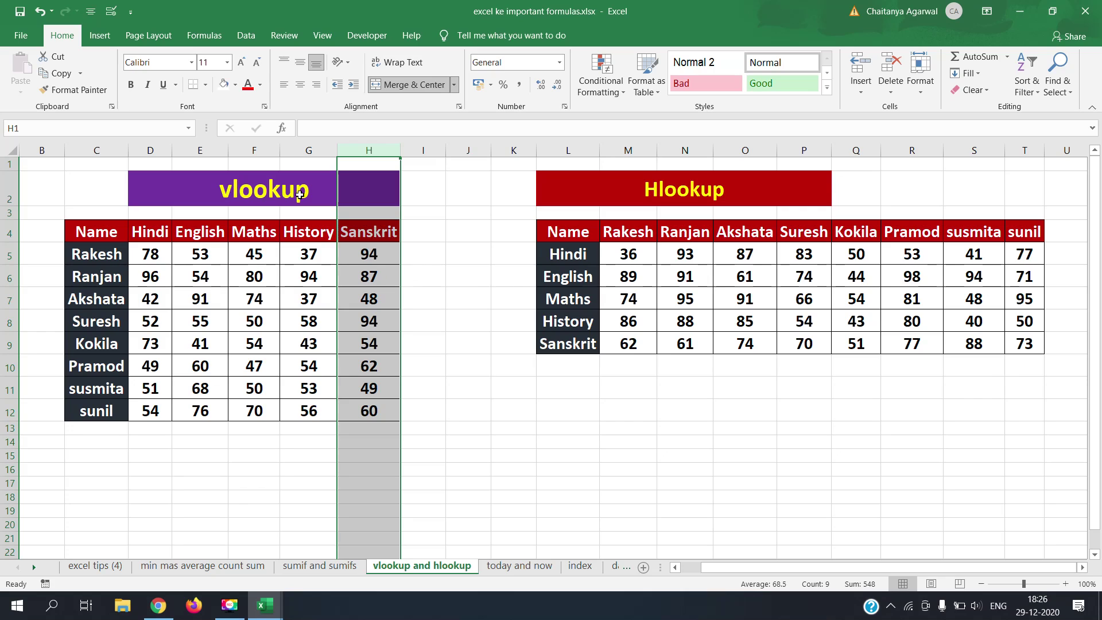
left_click(150, 150)
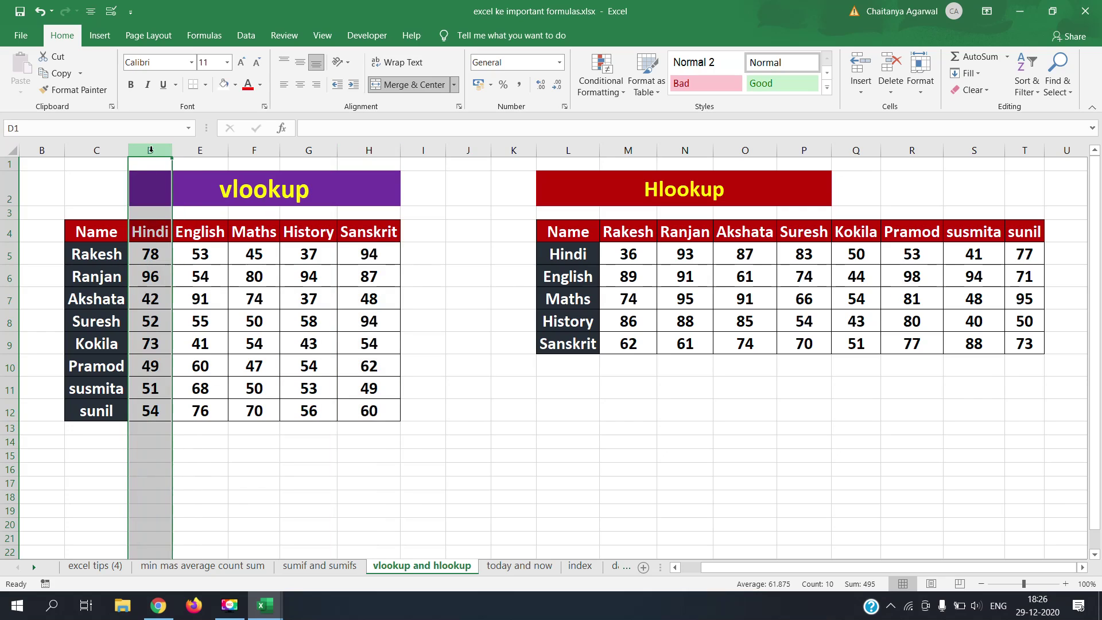
left_click(189, 150)
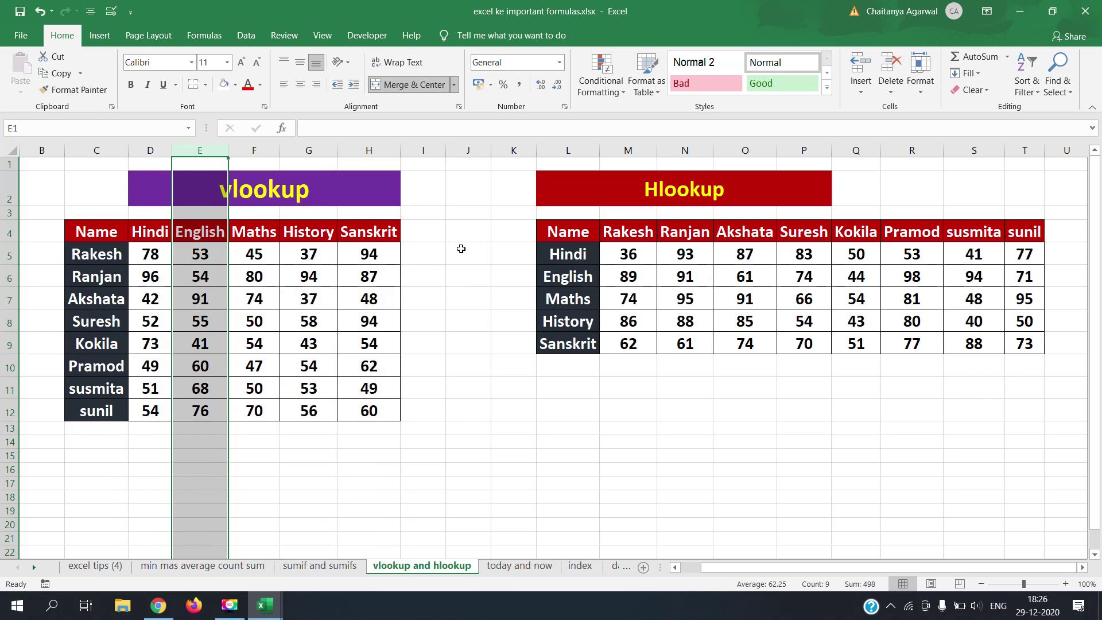
- Compare the Hlookup table's names in row 4 and subjects in L5:L9 with the layout of the vlookup table
left_click(645, 259)
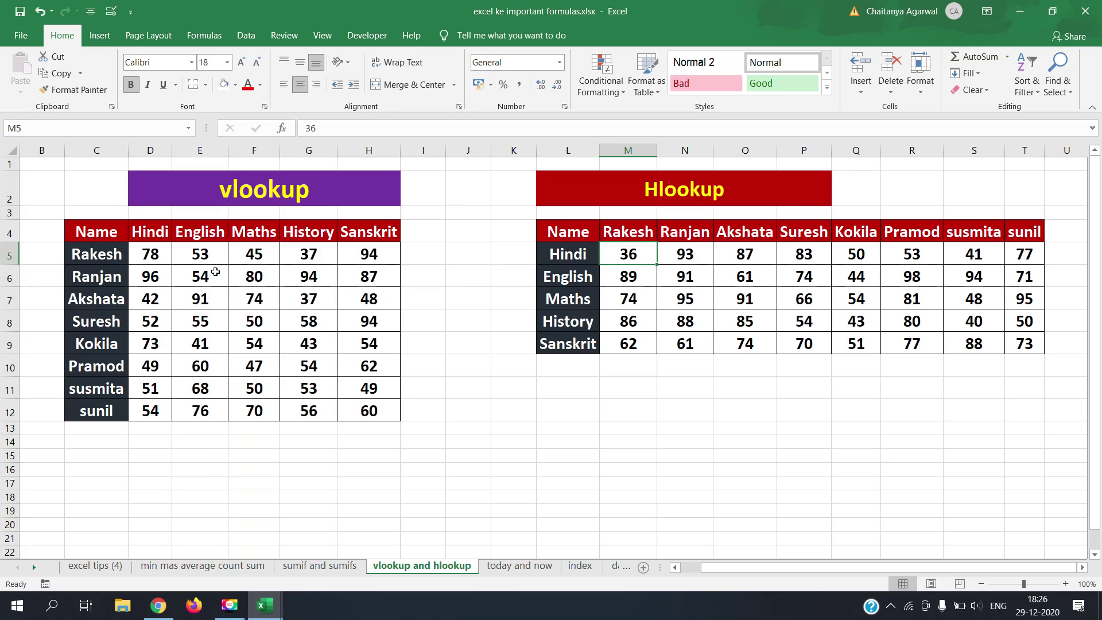
left_click(118, 257)
left_click(646, 230)
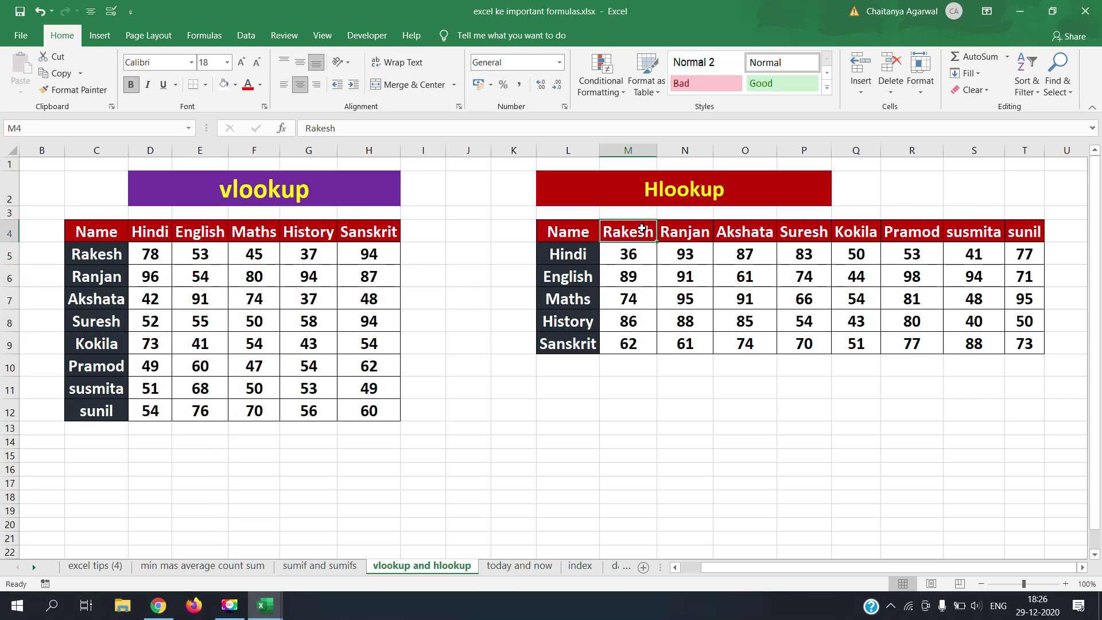
left_click(664, 231)
left_click(727, 232)
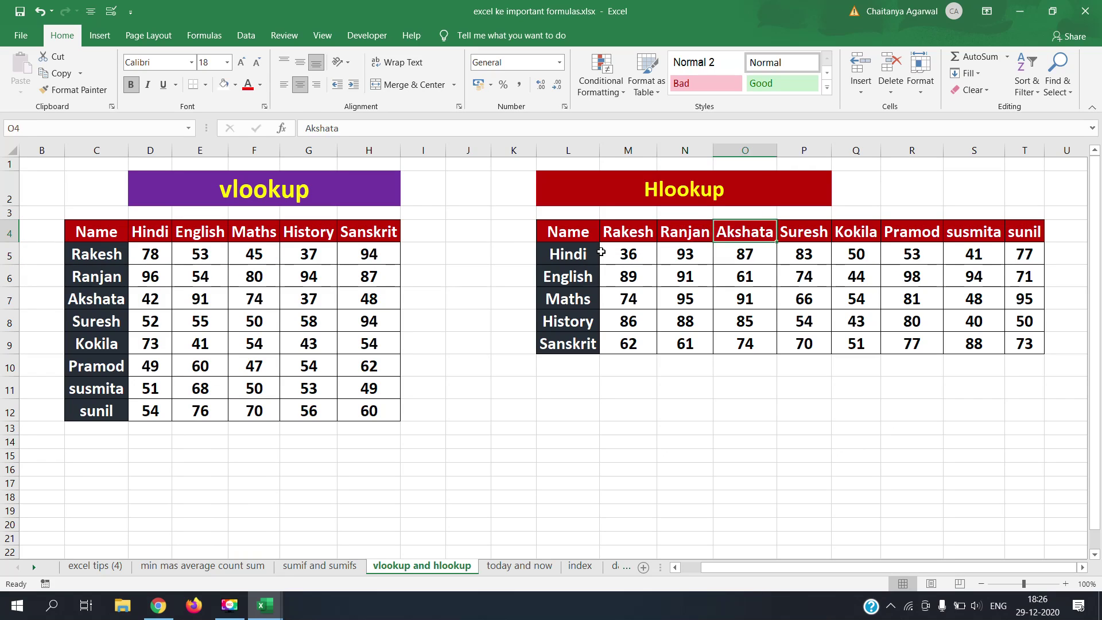
left_click_drag(594, 255, 586, 340)
left_click(586, 341)
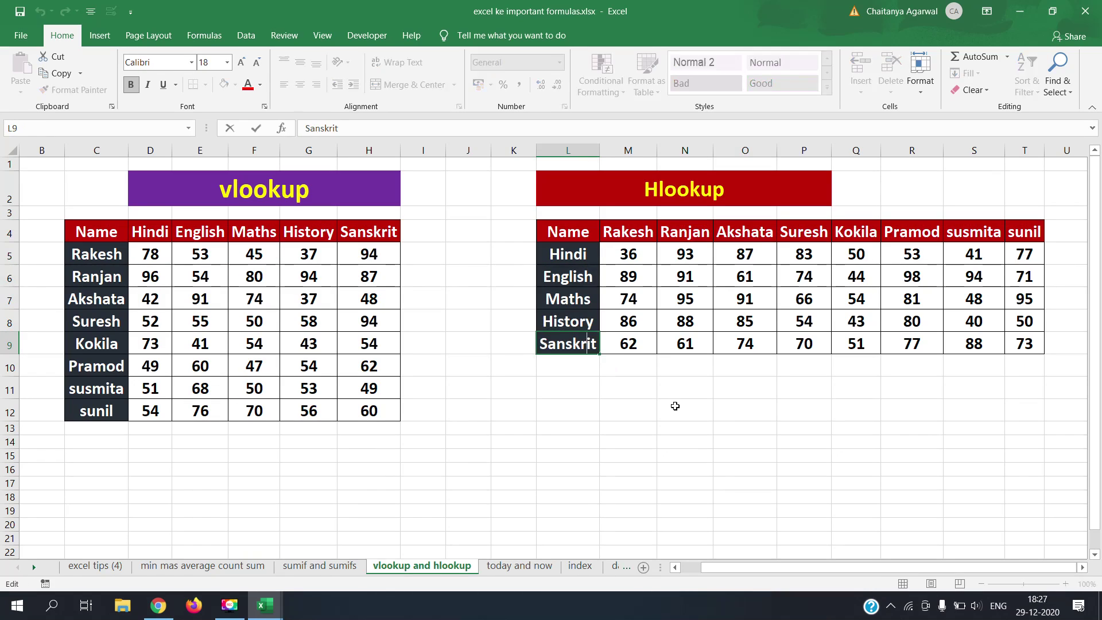
left_click(683, 370)
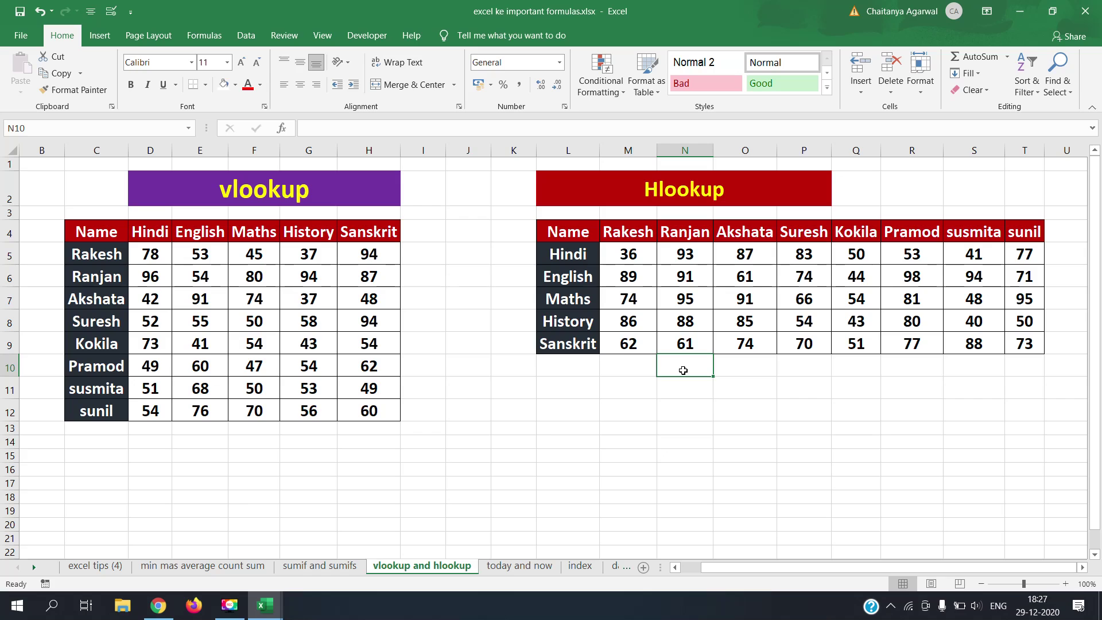
- Examine the horizontal arrangement of the Hlookup table's Hindi, English and Maths marks in rows 5 to 7
left_click(8, 256)
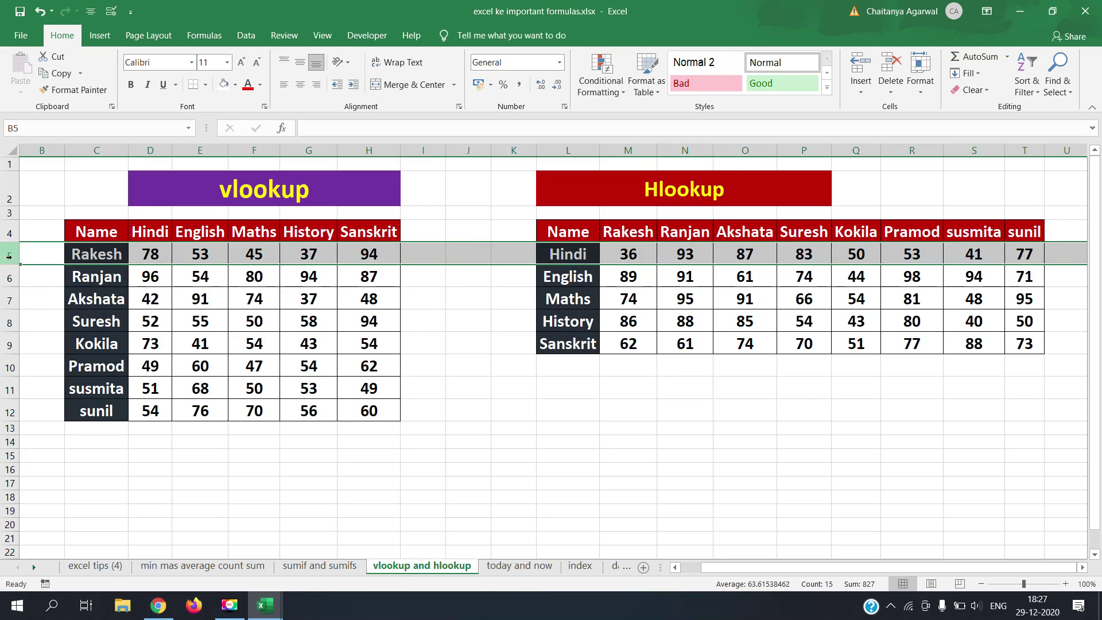
left_click(8, 275)
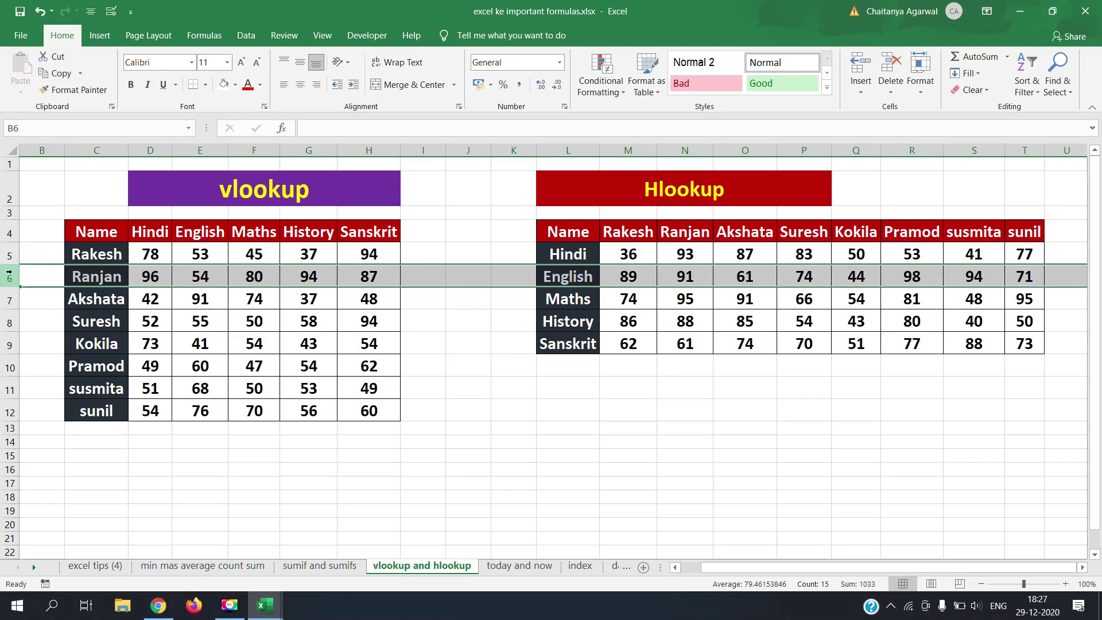
left_click(8, 297)
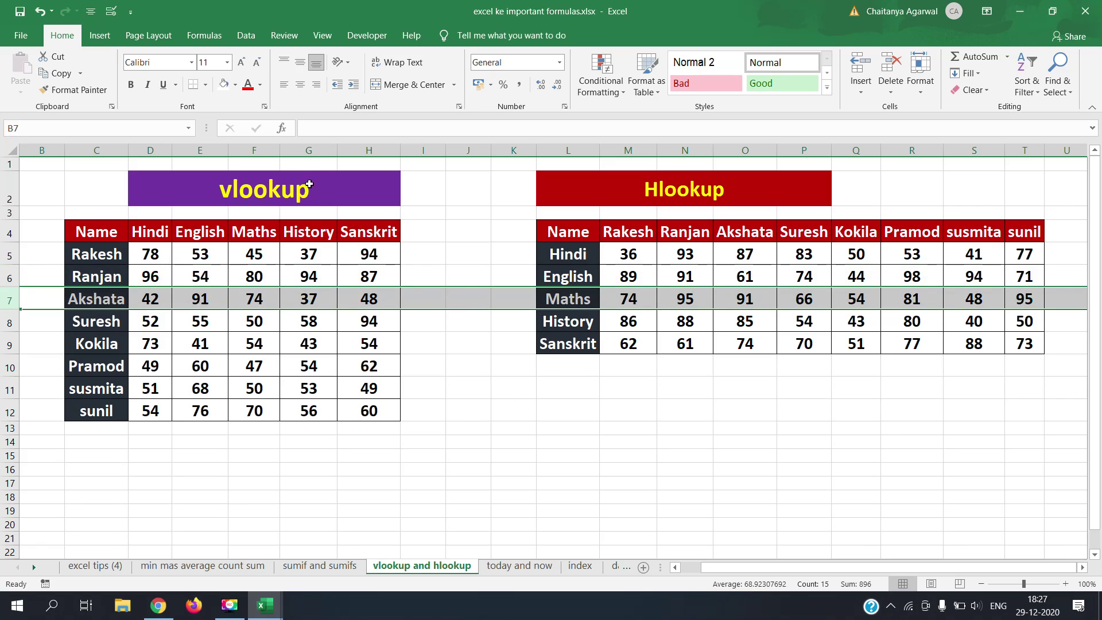
- Compare the vertical History marks in column G with the horizontal arrangement of the Hlookup table's subjects in row 5
left_click(309, 151)
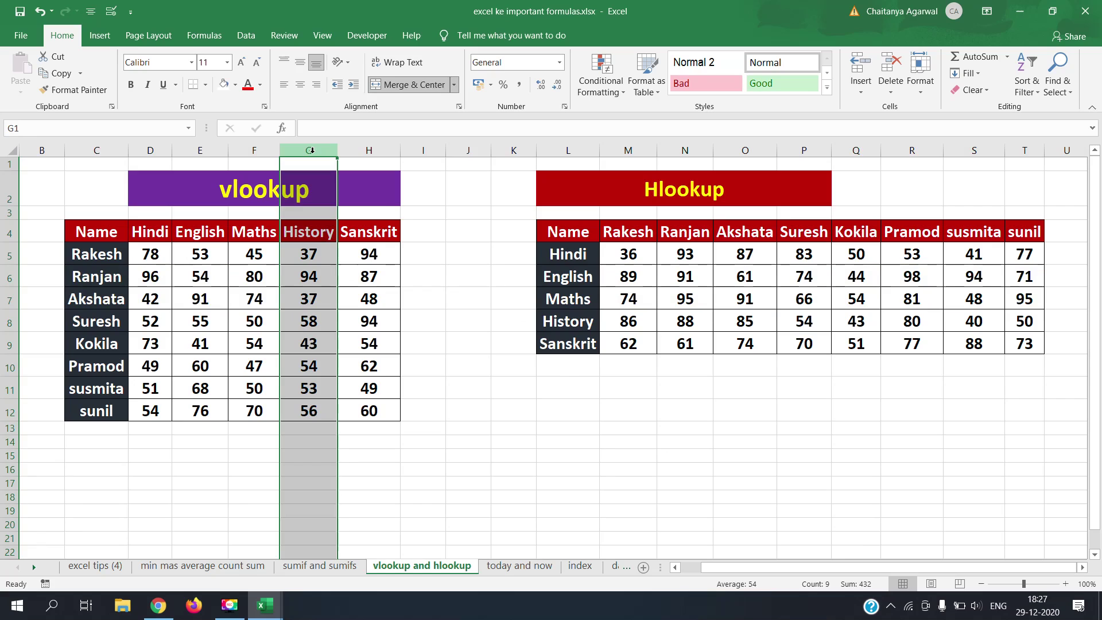
left_click(589, 255)
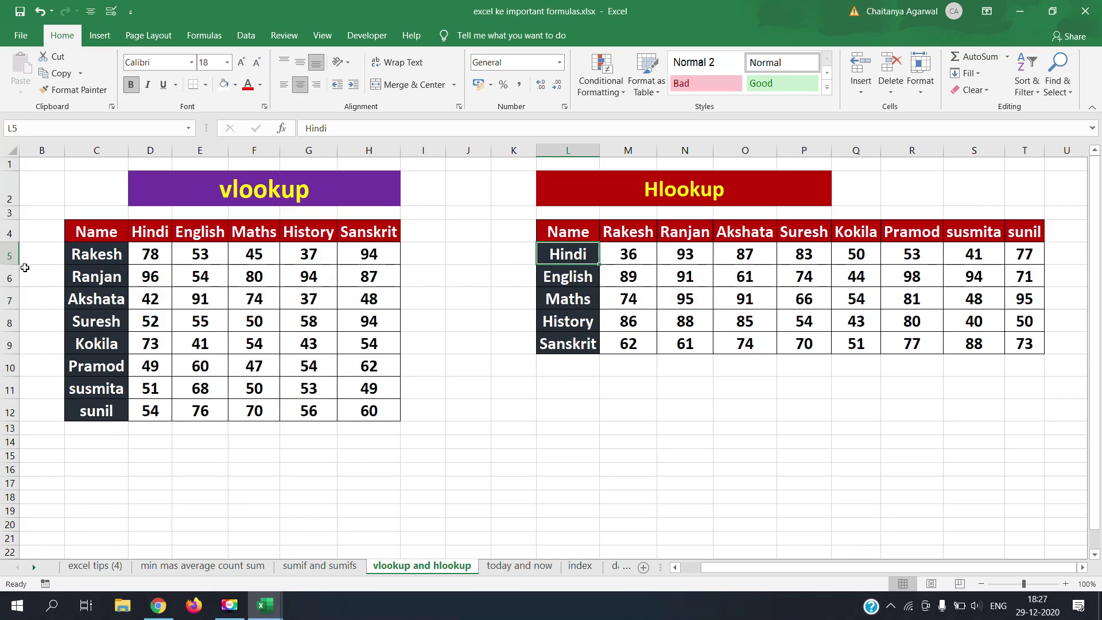
left_click(9, 255)
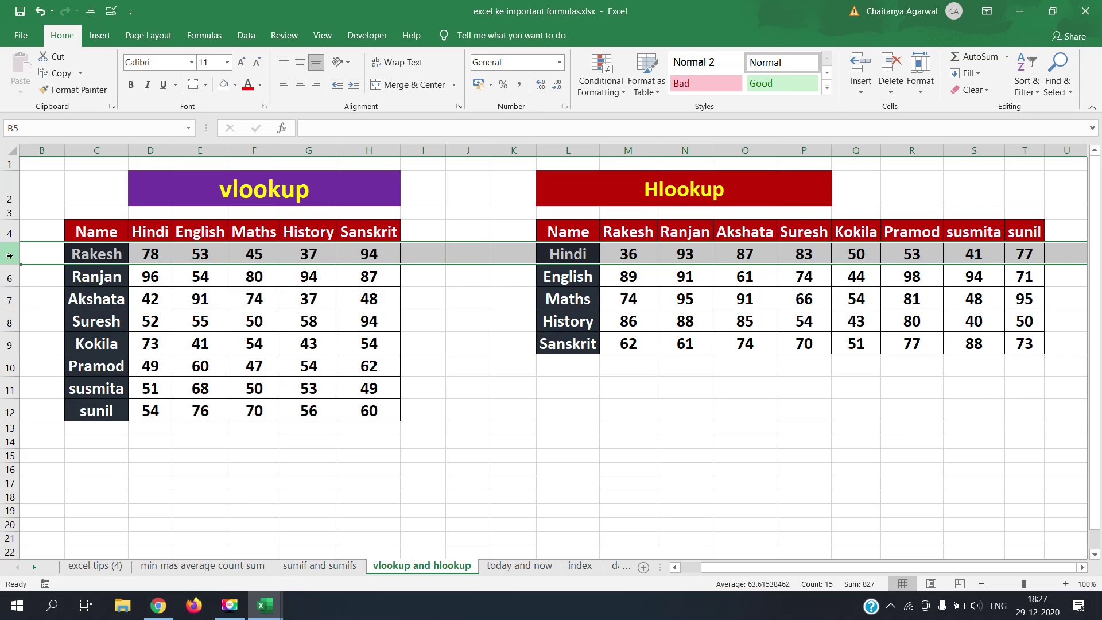
left_click(312, 440)
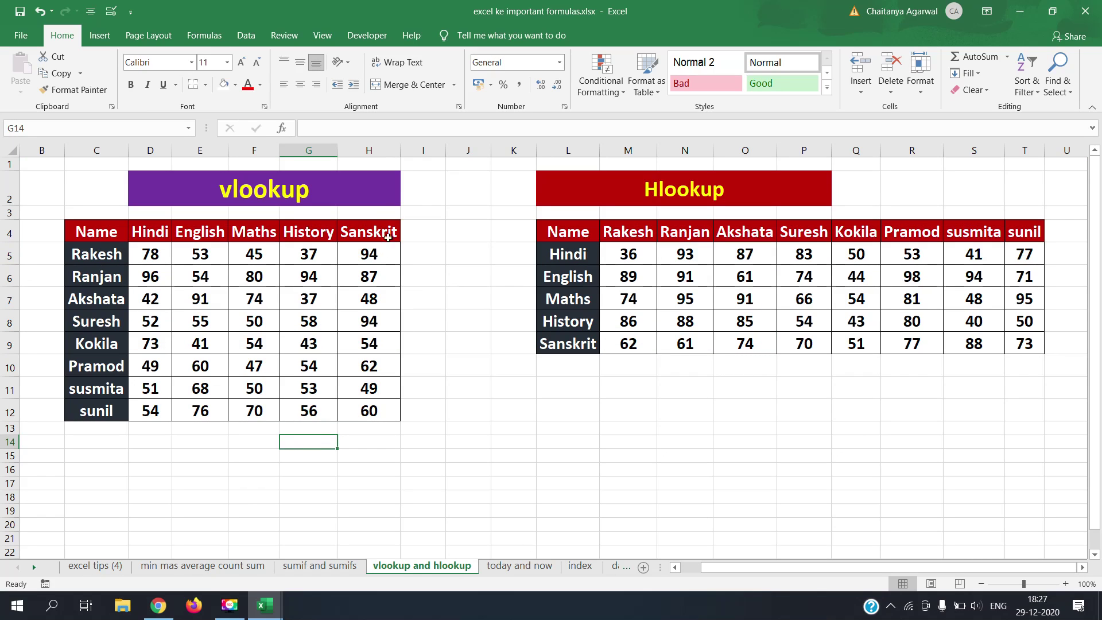
- Copy the vlookup heading's formatting from D2 to the cells E15:G16 below the vlookup table
left_click(380, 202)
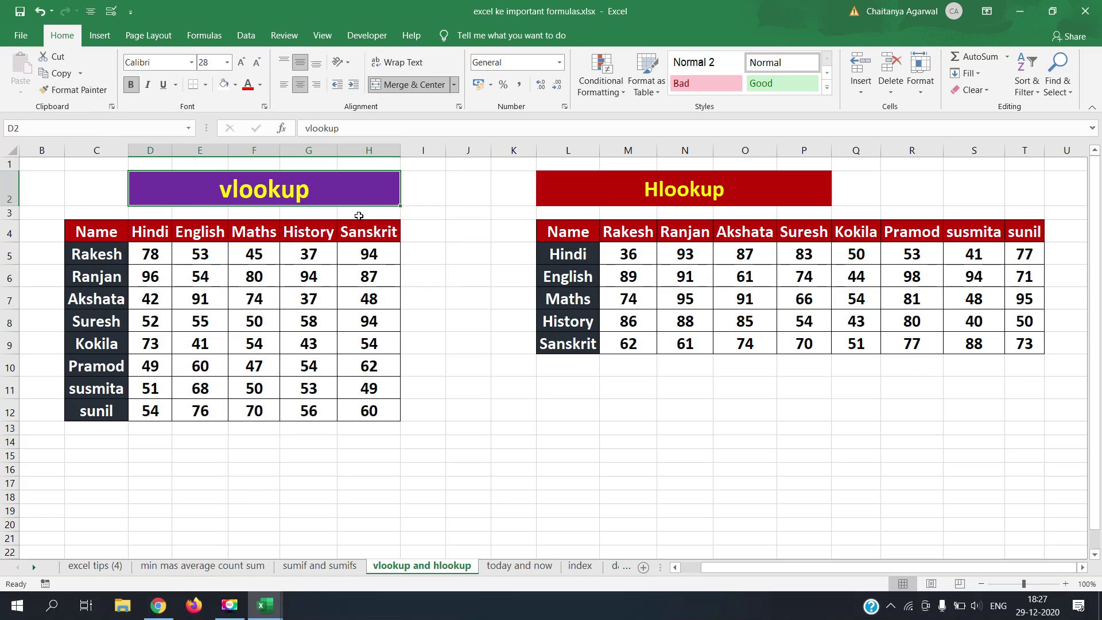
left_click(1043, 583)
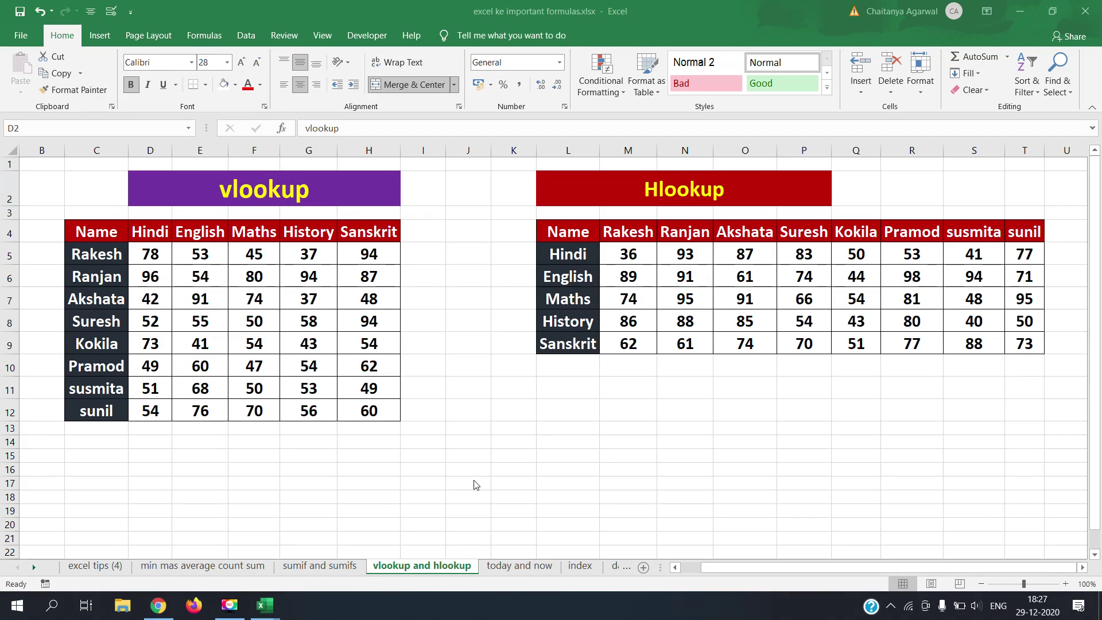
left_click(170, 179)
left_click(83, 89)
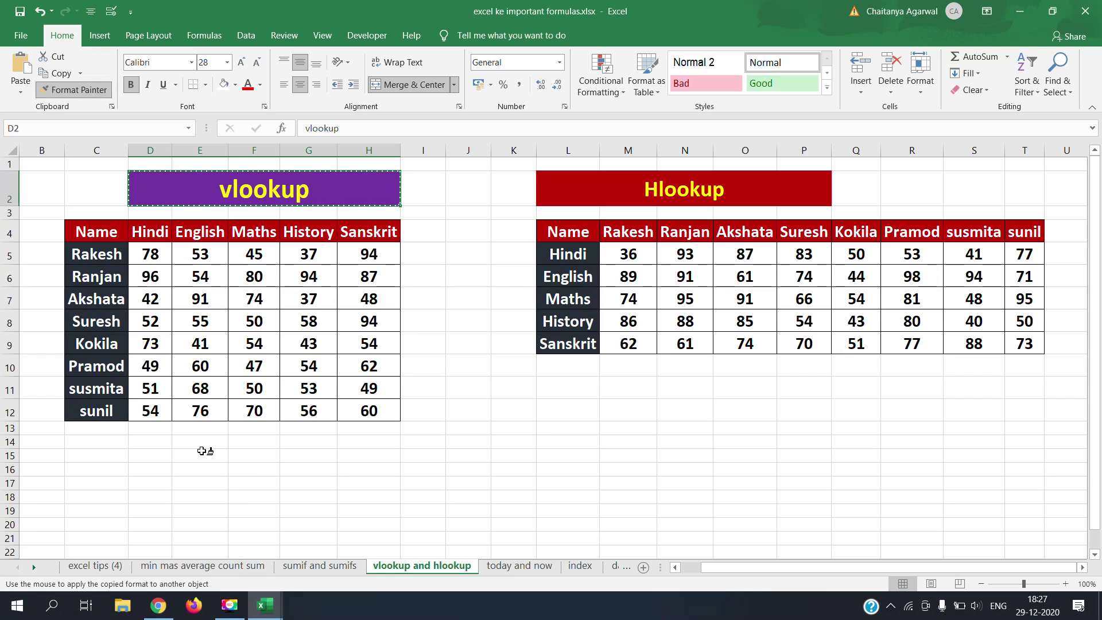
left_click_drag(226, 453, 302, 471)
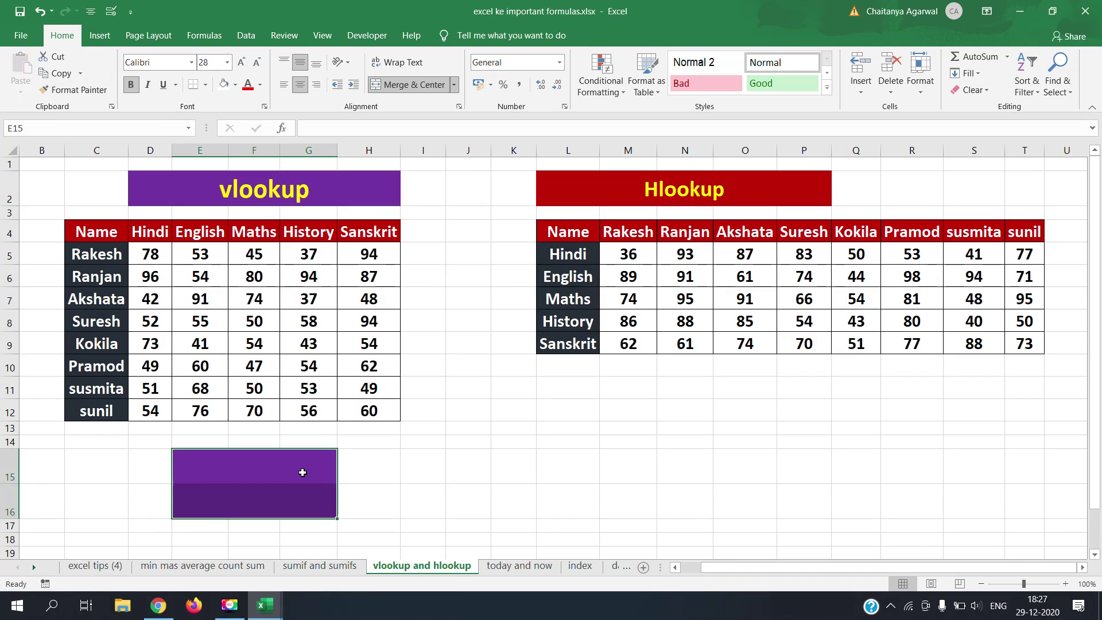
left_click(301, 472)
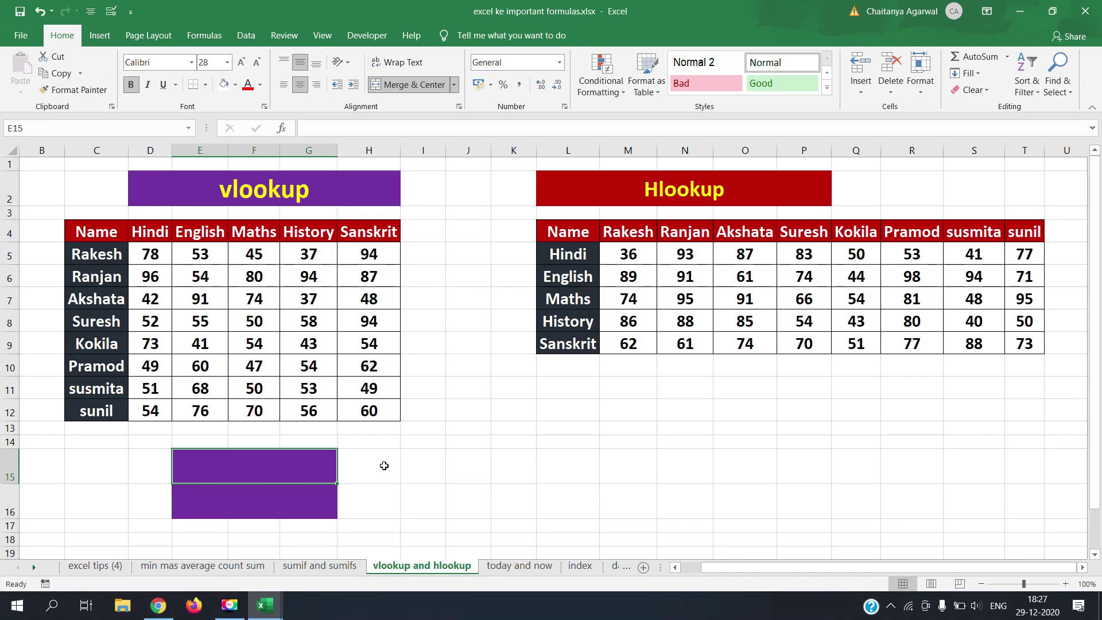
- Change the font colour of the purple result cell E15 to white
left_click(367, 465)
left_click(283, 456)
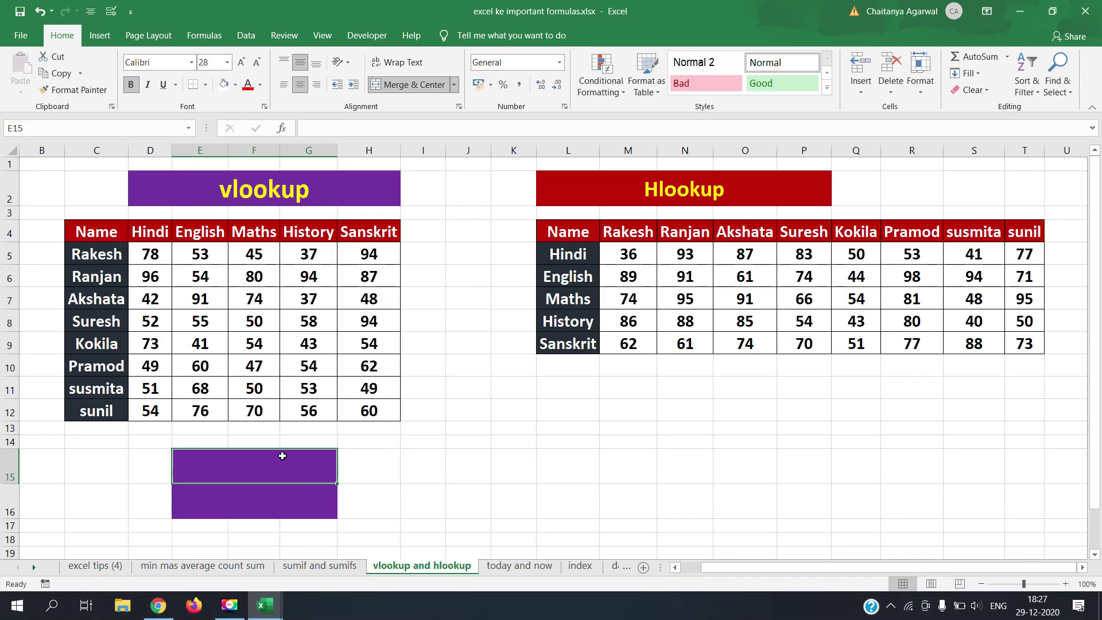
left_click(260, 84)
left_click(257, 135)
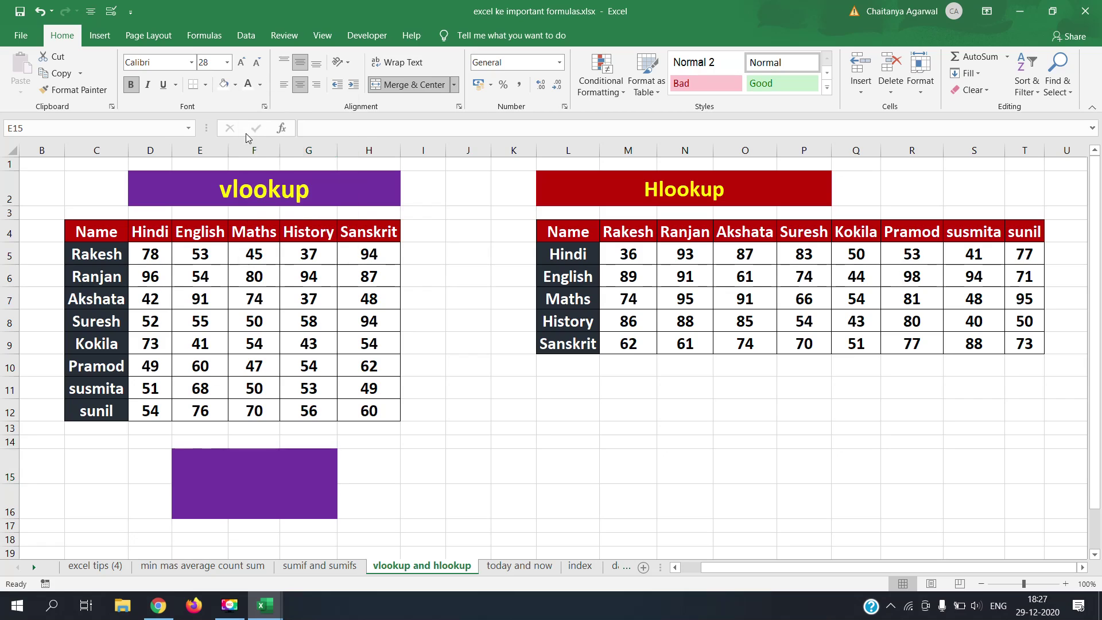
- Enter =VLOOKUP(C10,C4:H12,5,0) in E15 to look up the History mark for the name in C10
double_click(254, 456)
type("=")
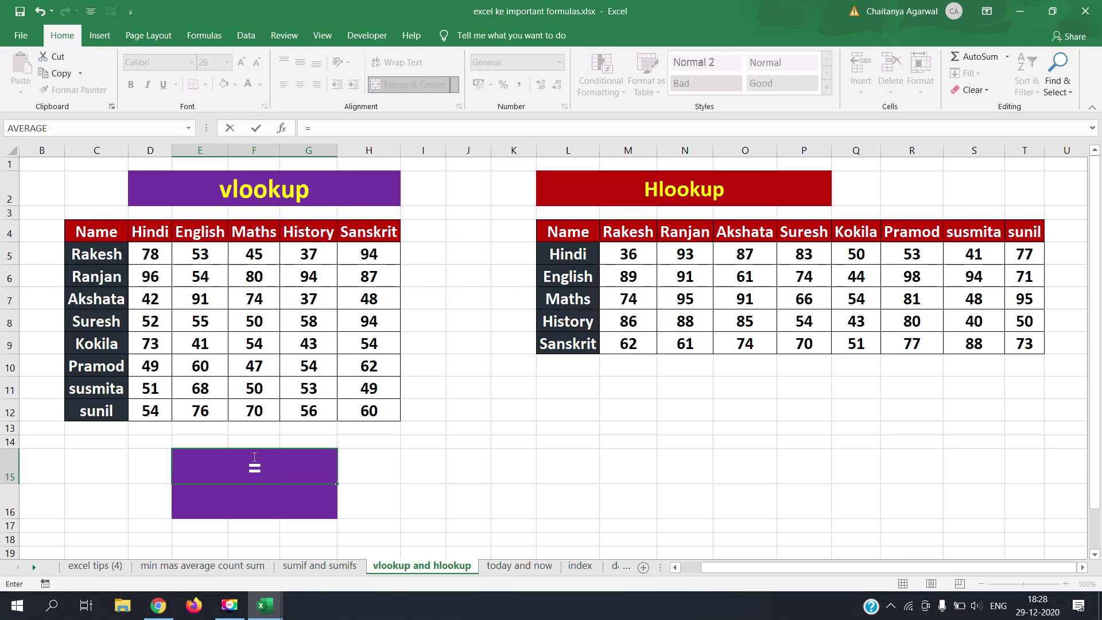
type("vl")
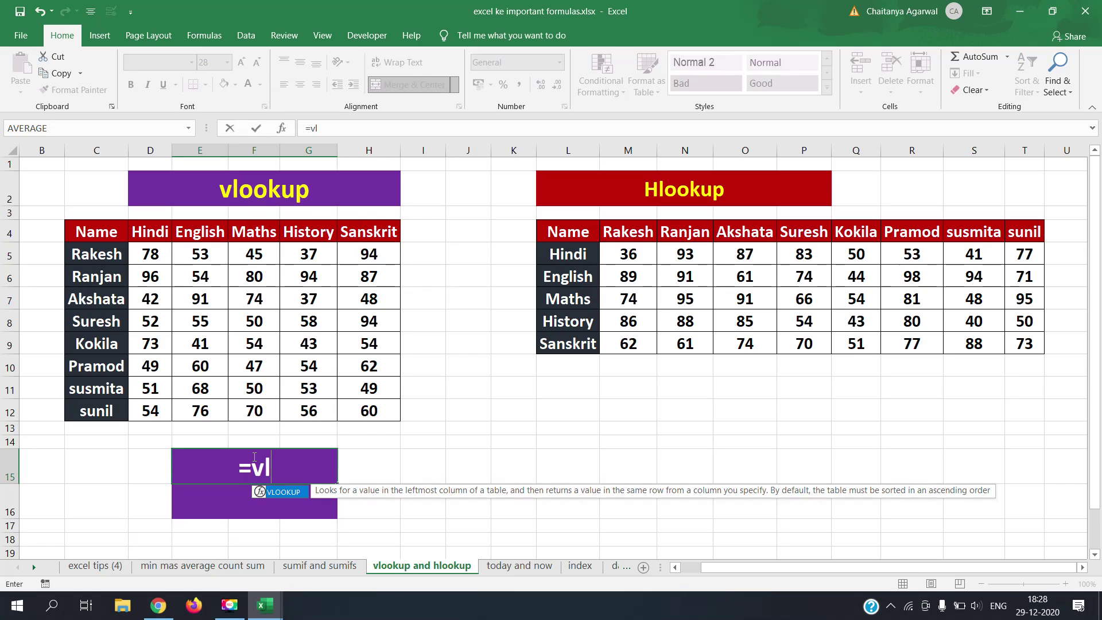
double_click(288, 495)
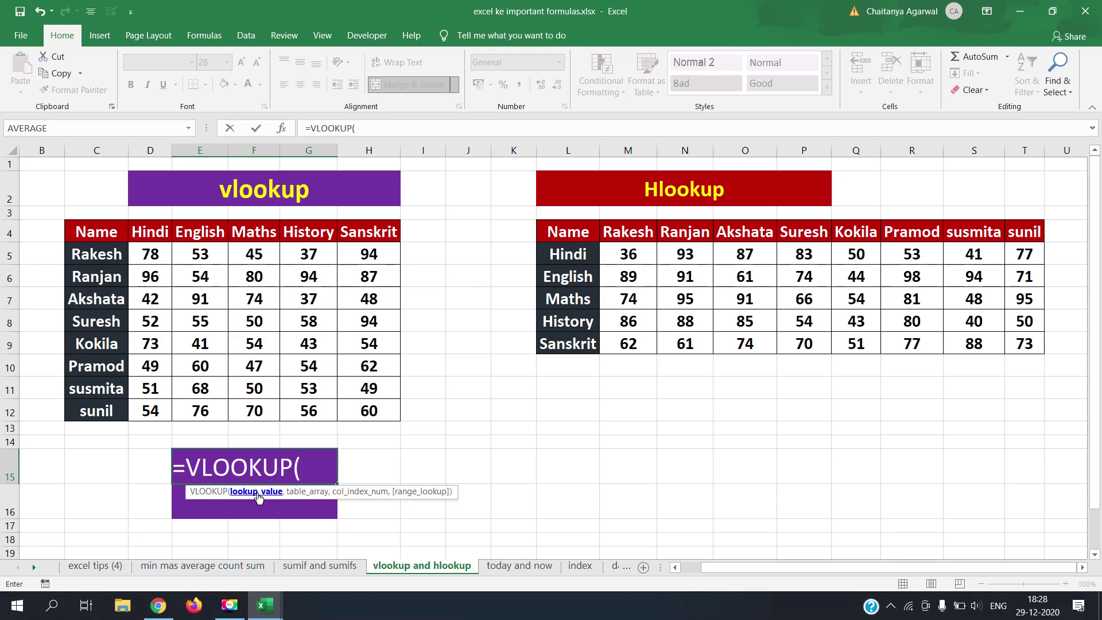
left_click(100, 366)
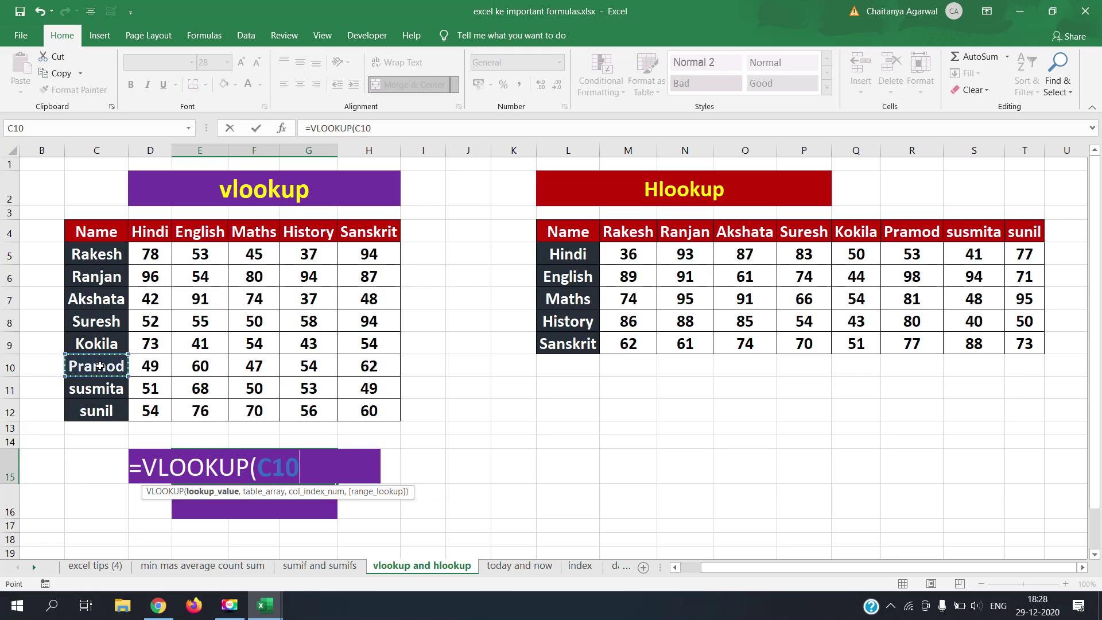
type(",")
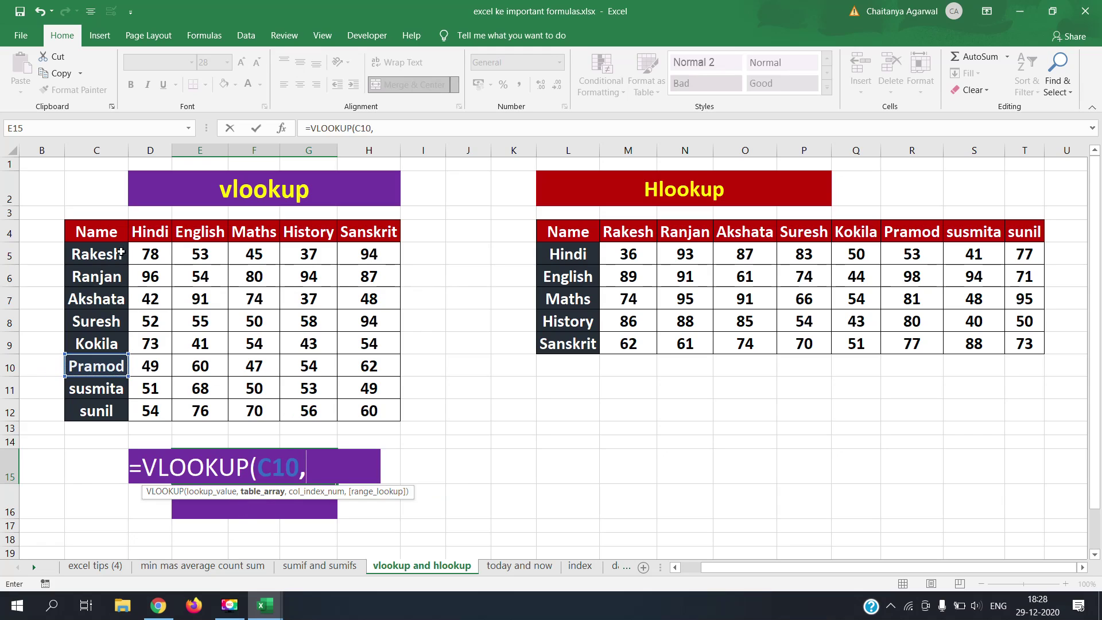
left_click_drag(114, 233, 362, 404)
type(",")
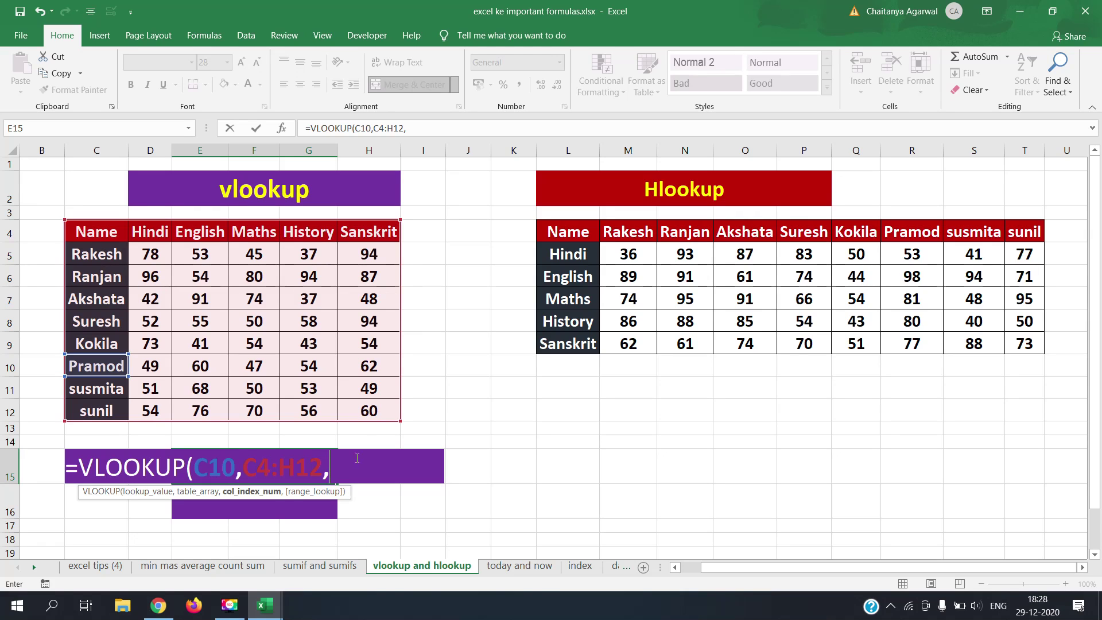
type("5,")
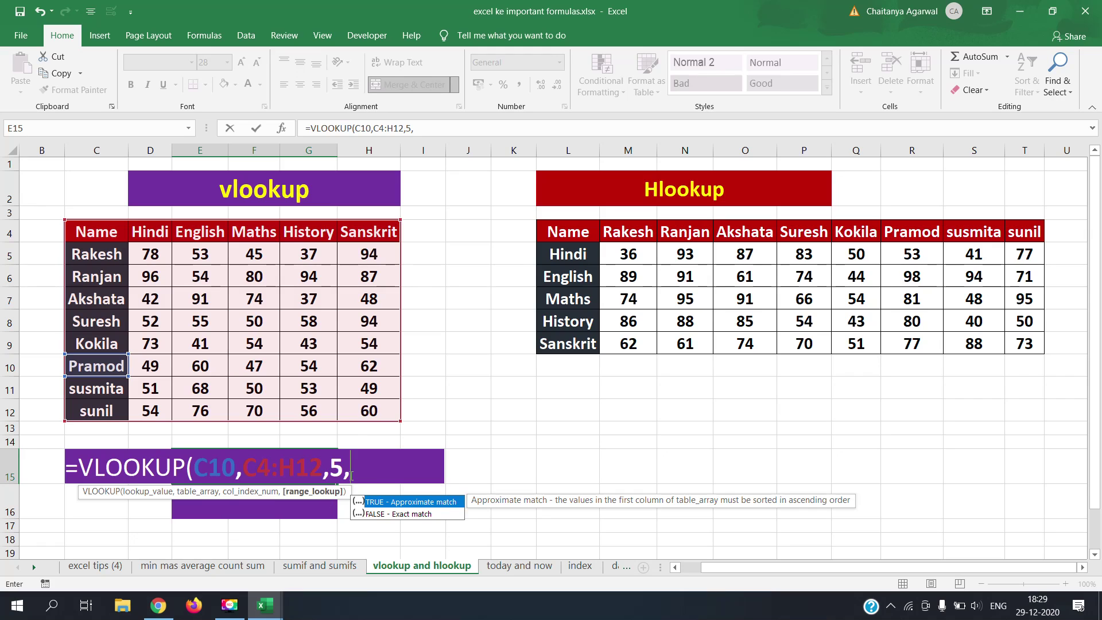
type("0")
key("Return")
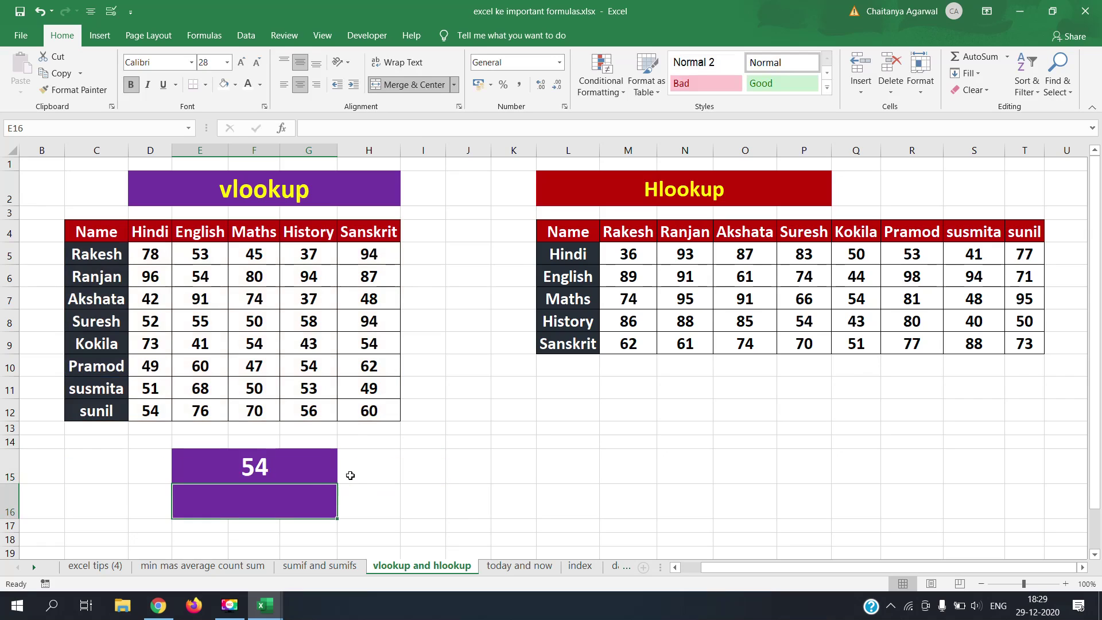
- Check the VLOOKUP result in E15 against the name in C10 and its History mark in G10
left_click(304, 467)
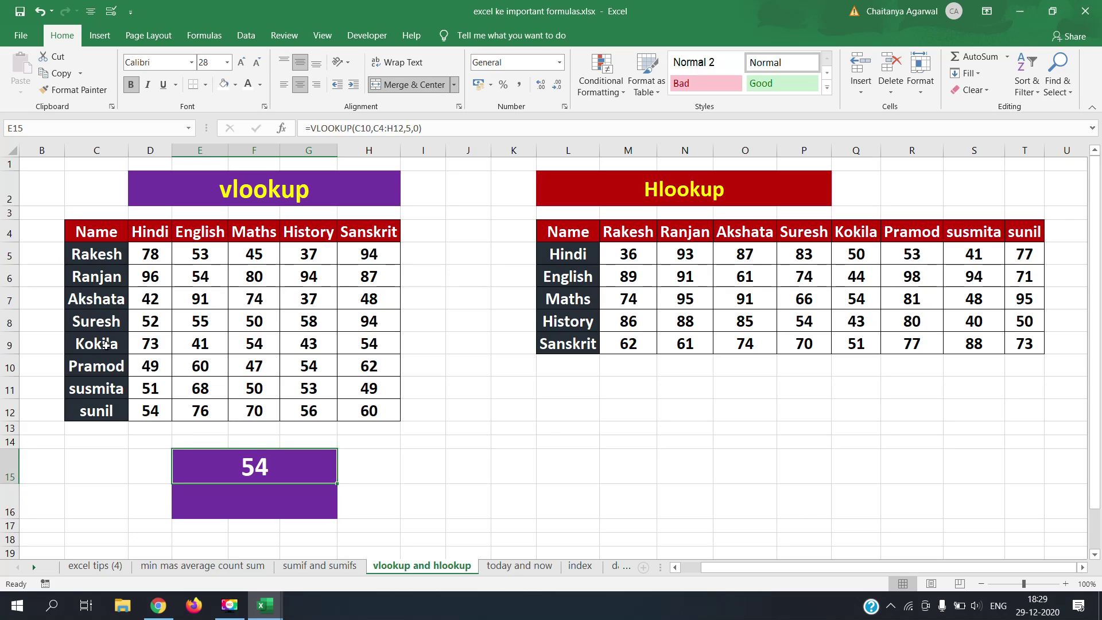
left_click(106, 367)
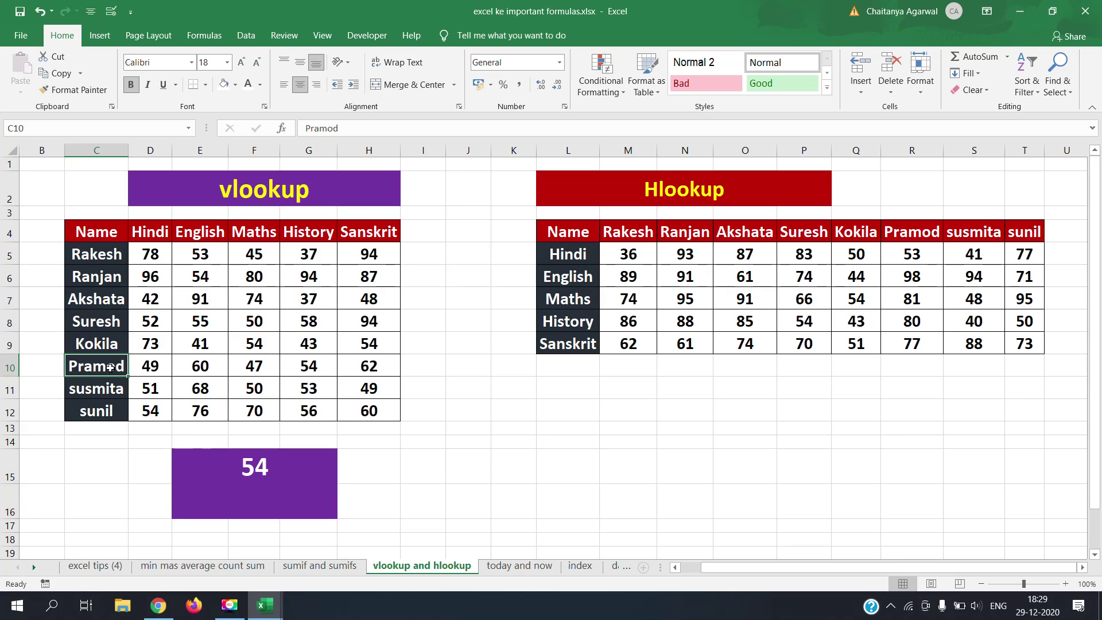
left_click(303, 368)
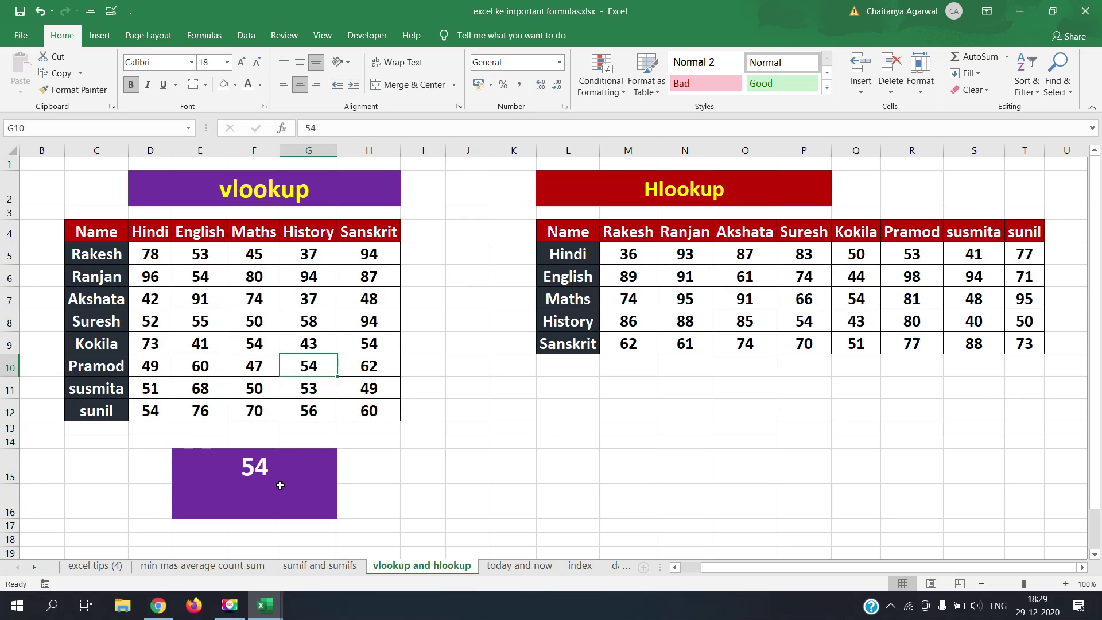
left_click(274, 466)
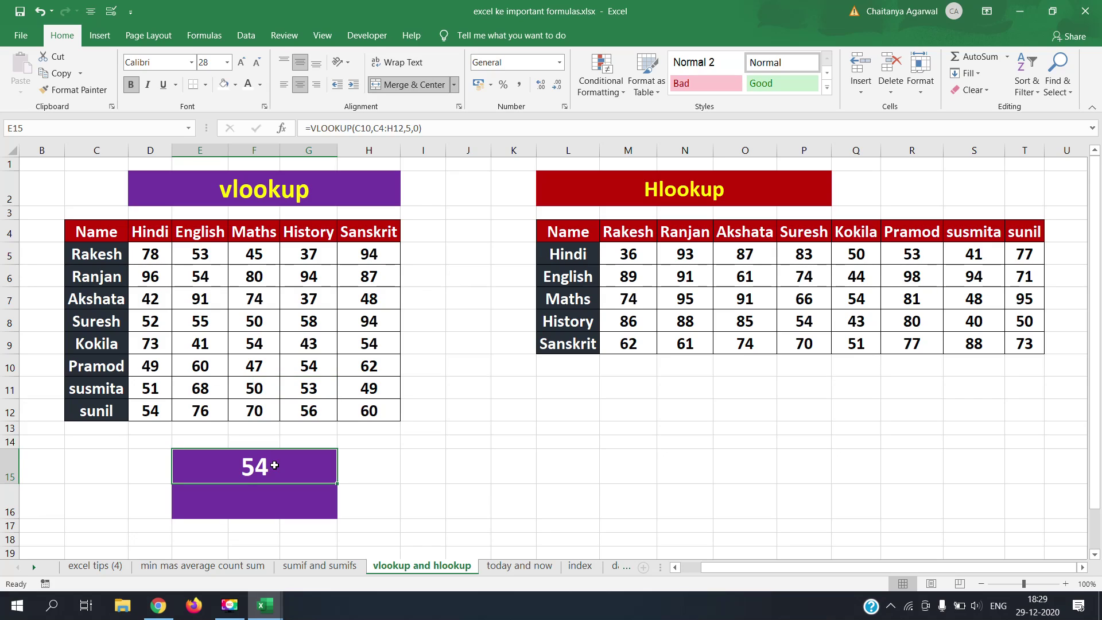
left_click(356, 470)
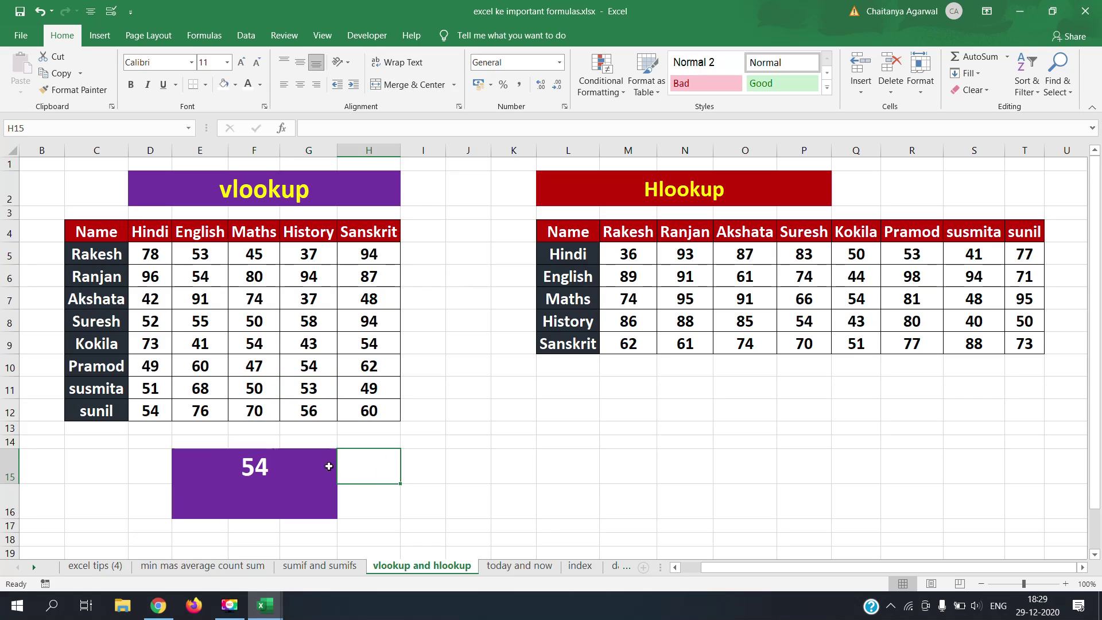
left_click(315, 465)
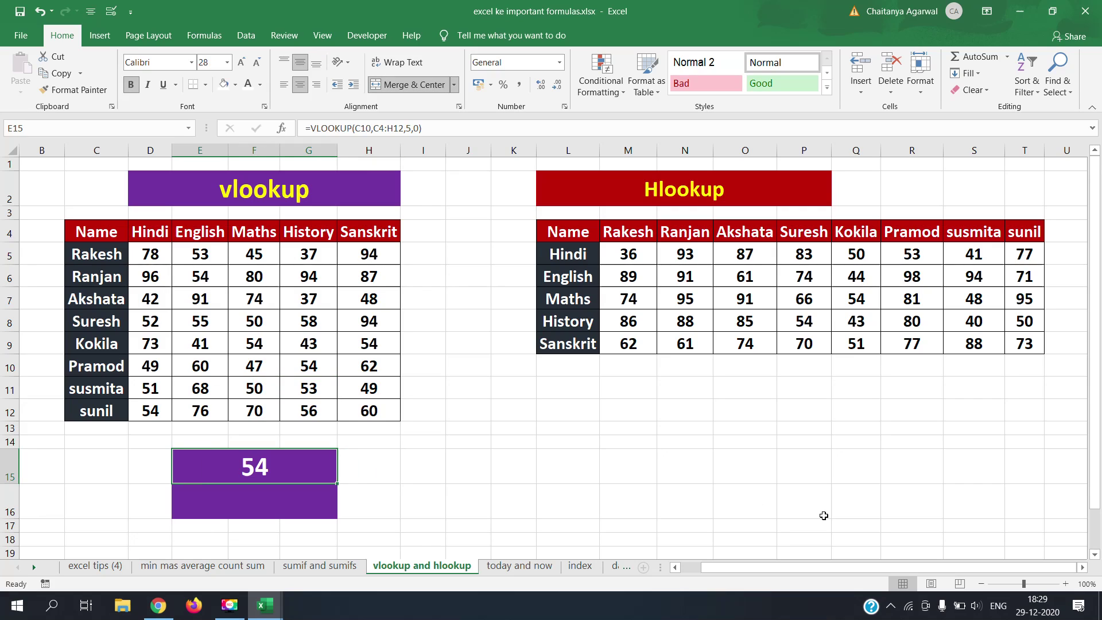
left_click(1040, 581)
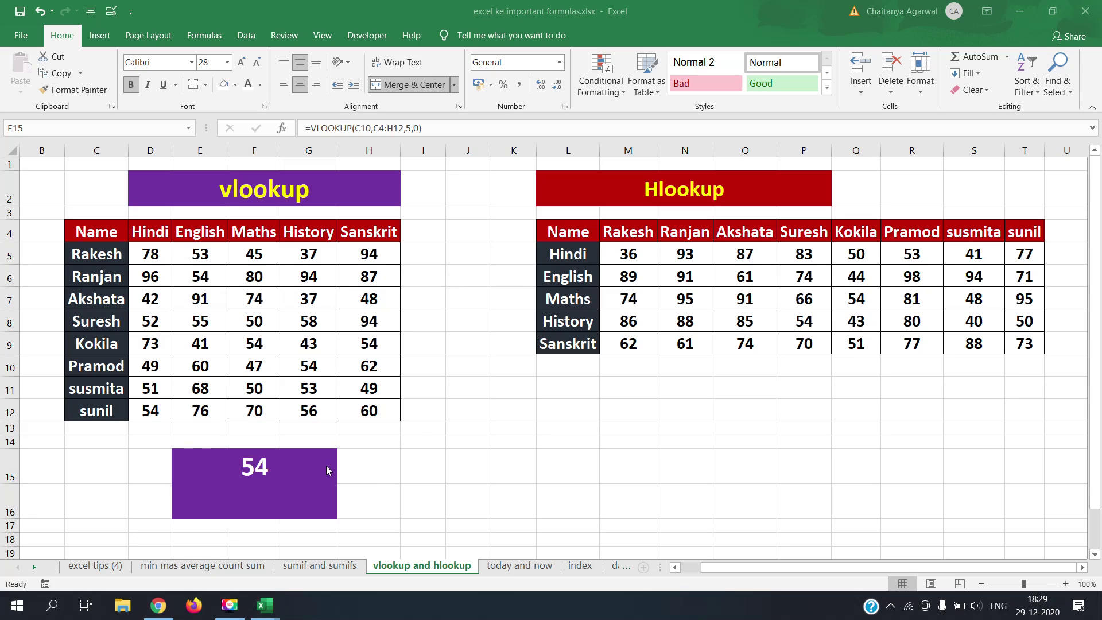
left_click(325, 467)
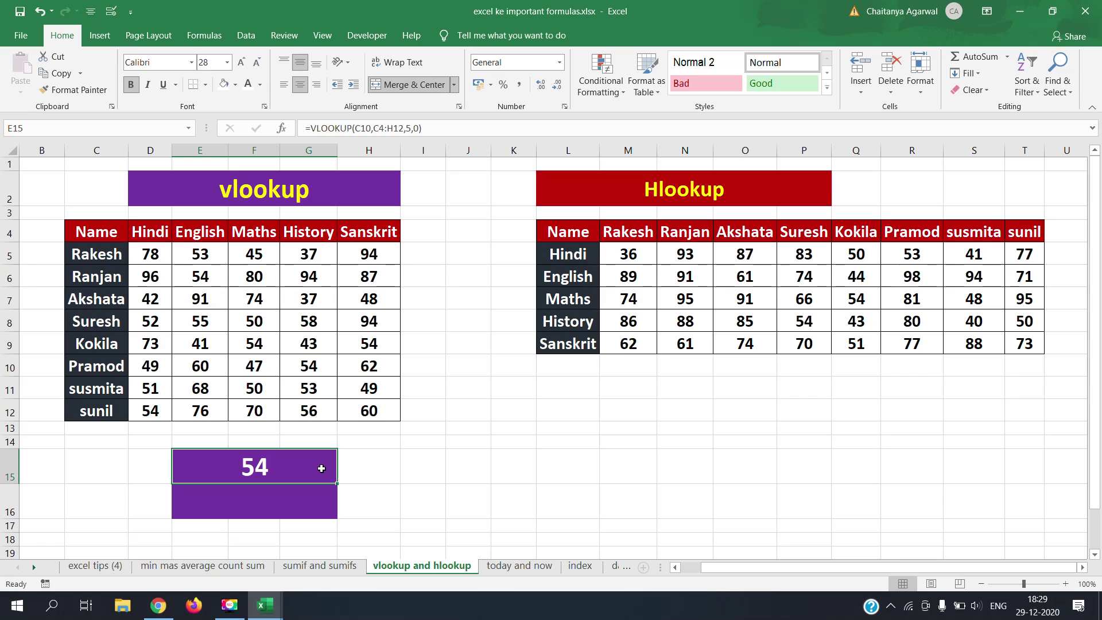
- Copy the Hlookup heading's formatting from L2 to a merged result cell at M15 below the Hlookup table
left_click(668, 470)
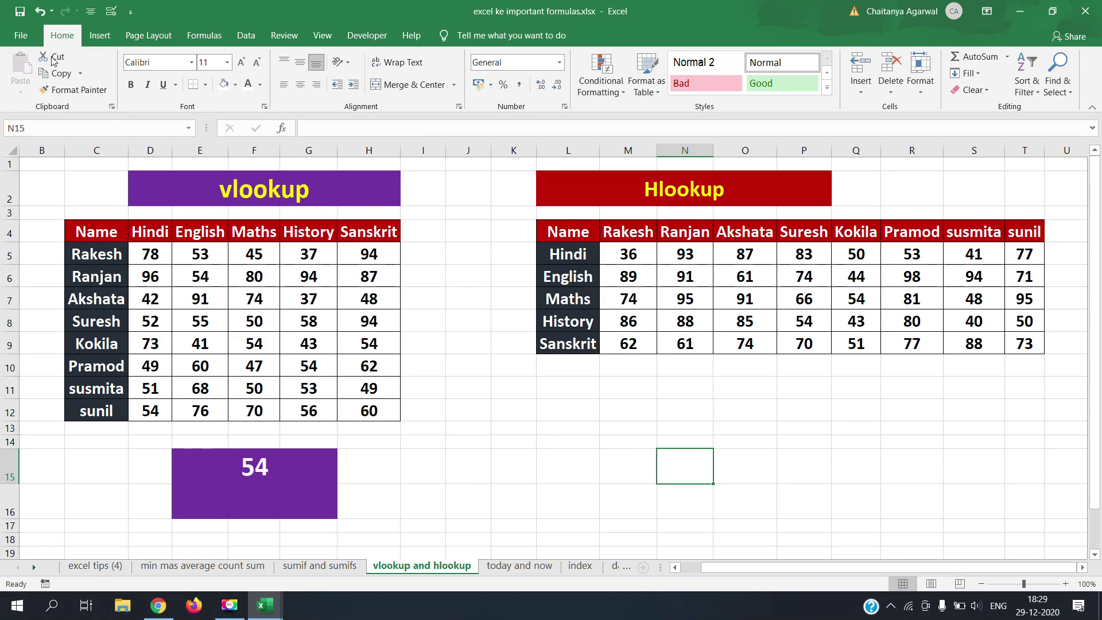
left_click(593, 180)
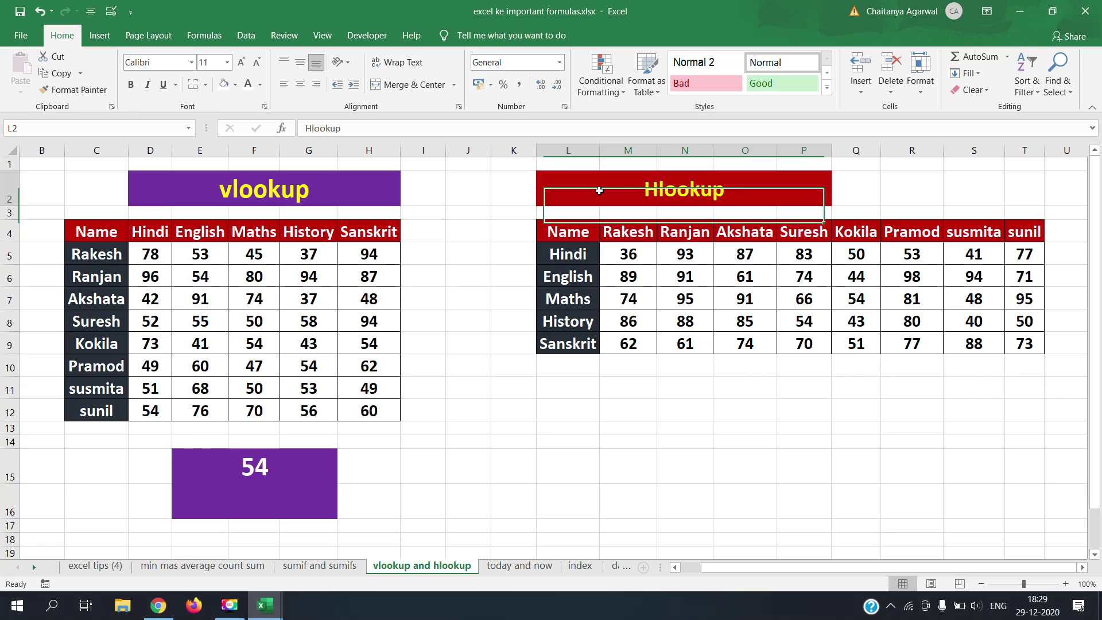
left_click(83, 91)
left_click(626, 469)
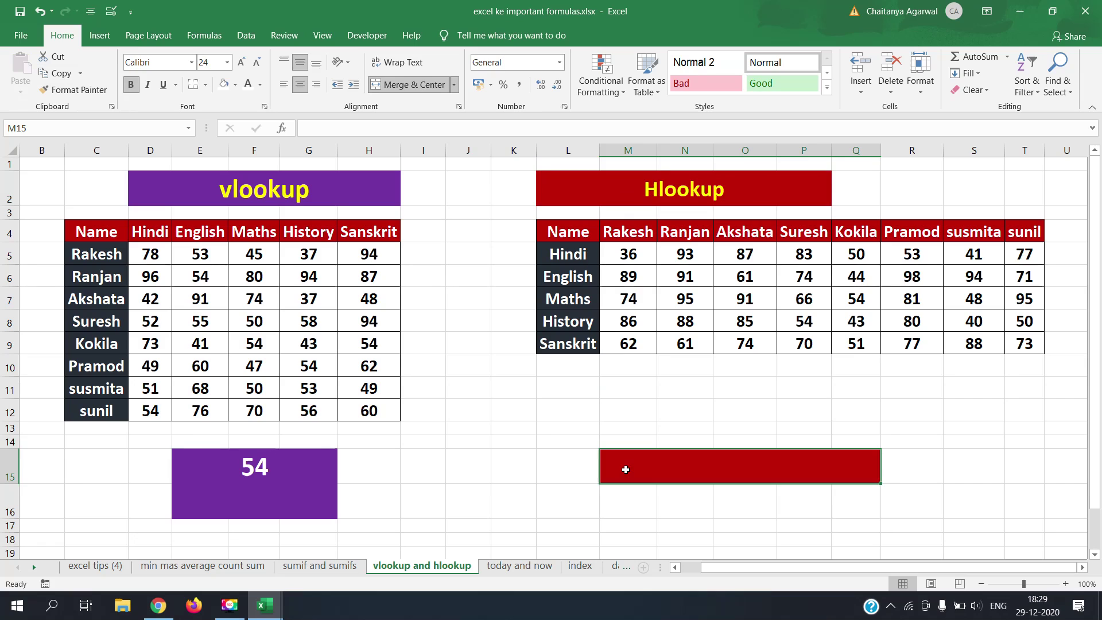
- Enter =HLOOKUP(P4,L4:T9,6,0) in M15 to look up the Sanskrit mark for the name in P4
left_click(243, 475)
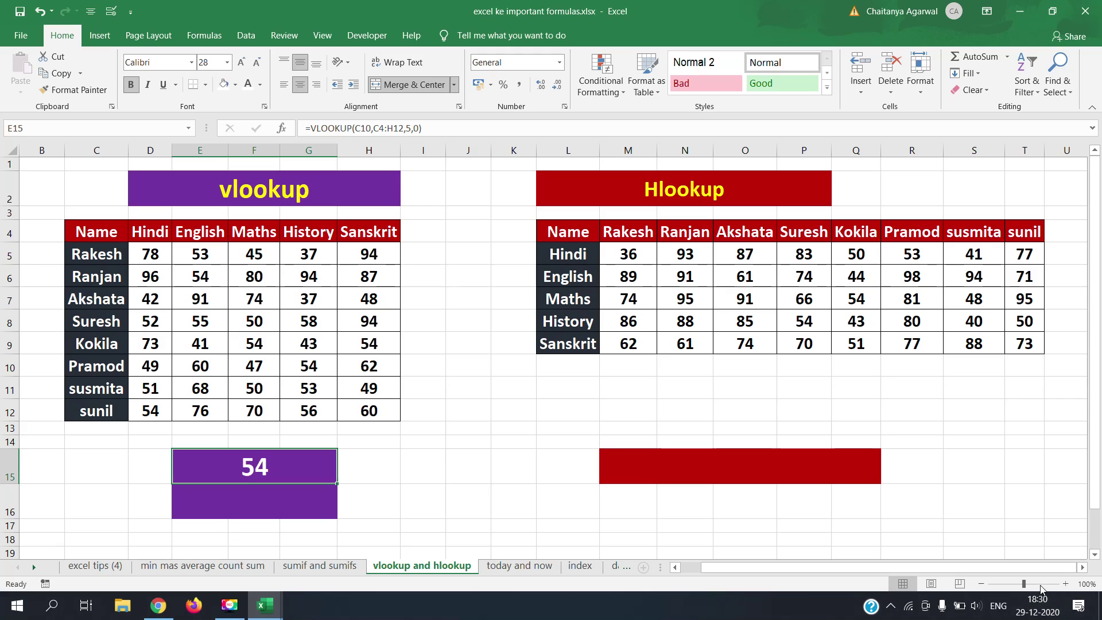
left_click(774, 466)
double_click(775, 467)
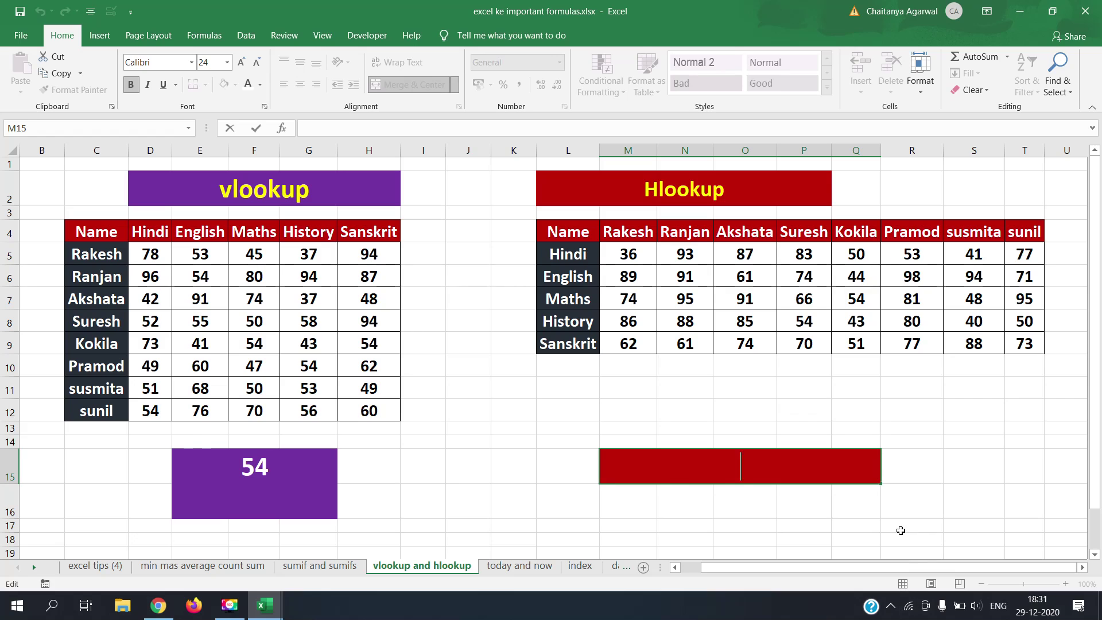
type("=")
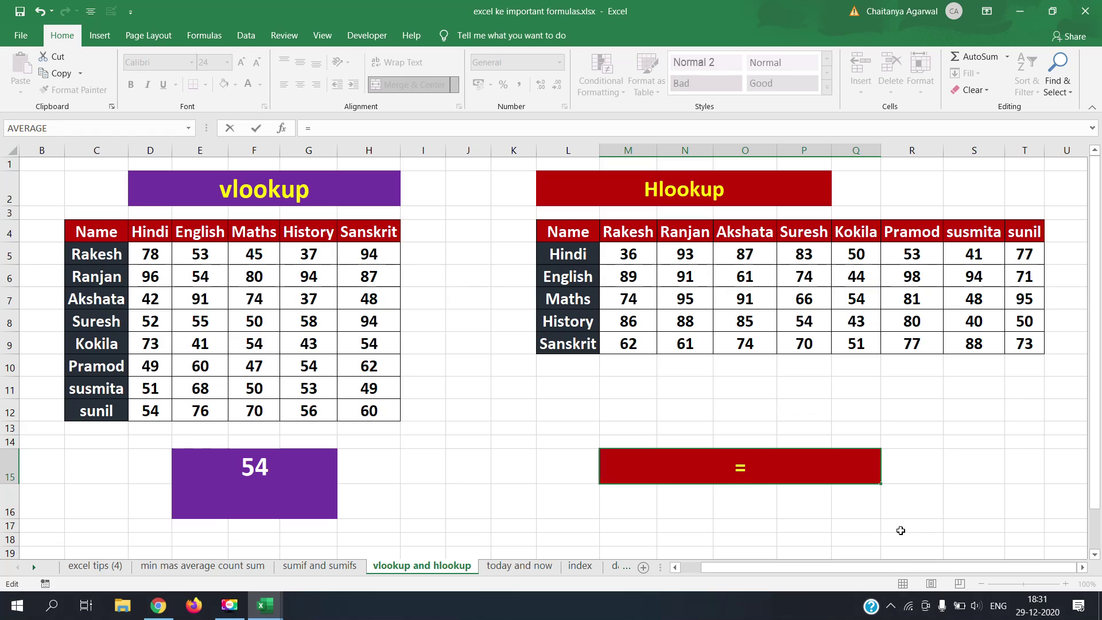
type("hlookup")
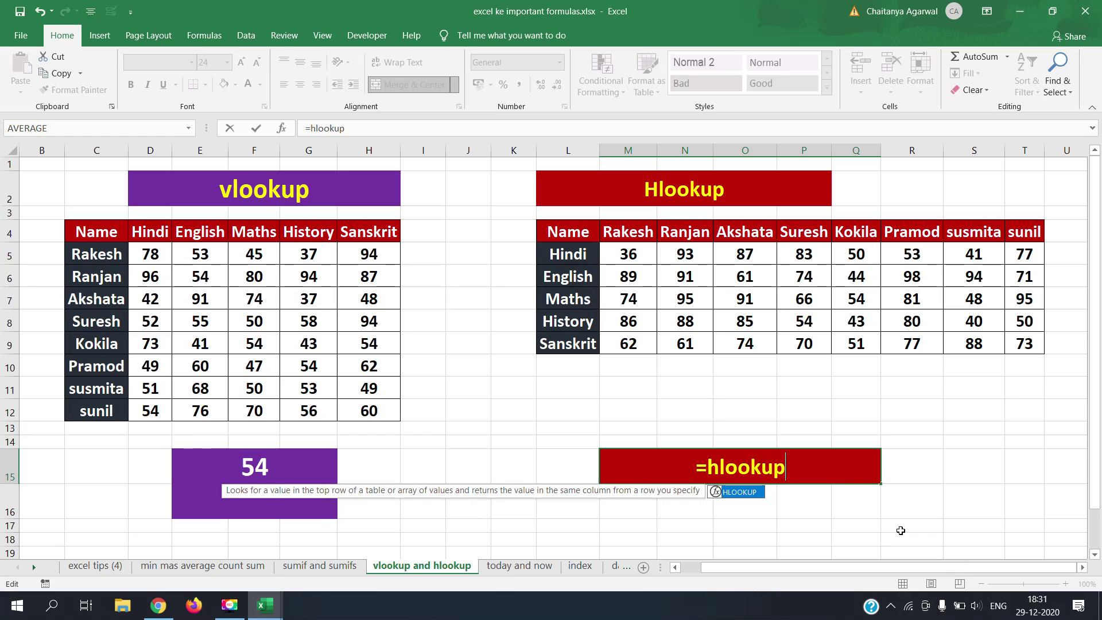
key("Tab")
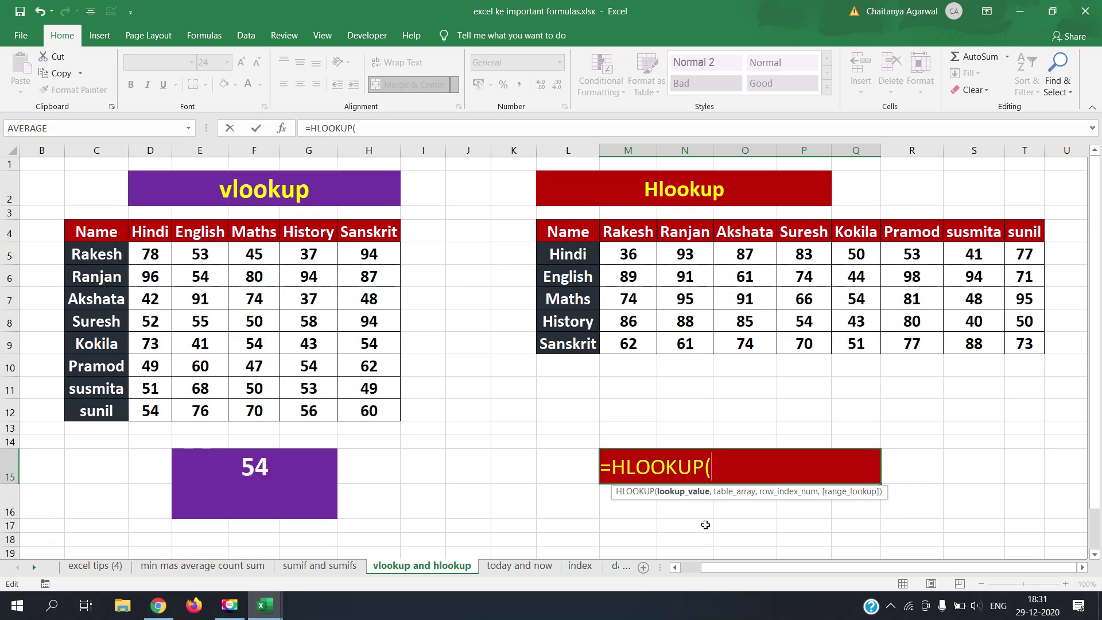
left_click(814, 235)
type(",")
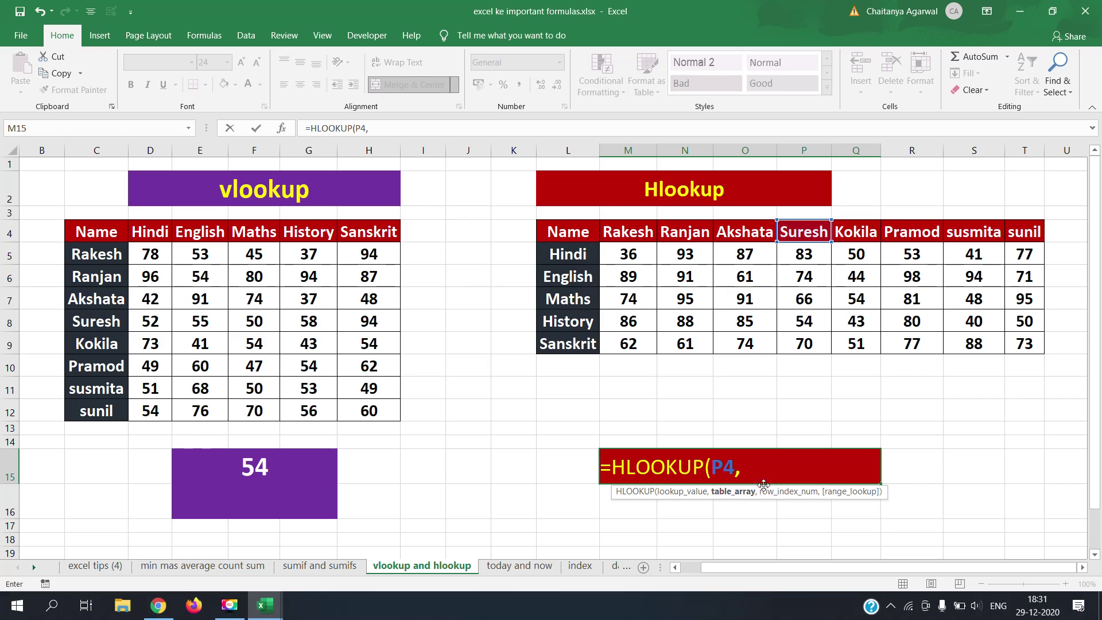
left_click_drag(583, 231, 763, 281)
left_click(992, 322)
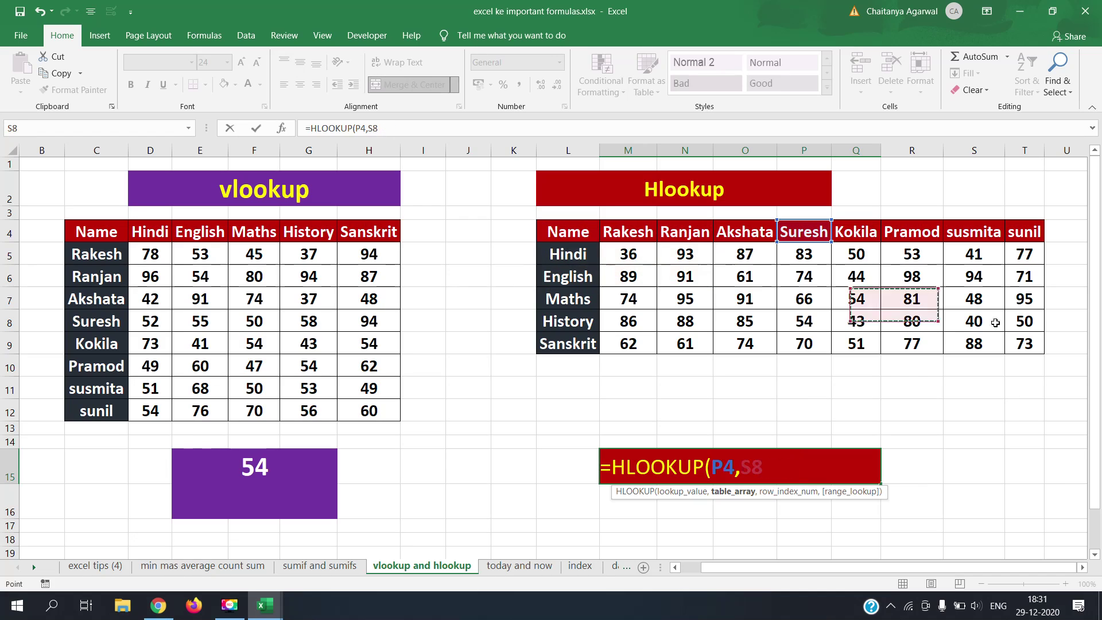
left_click_drag(582, 232, 1009, 342)
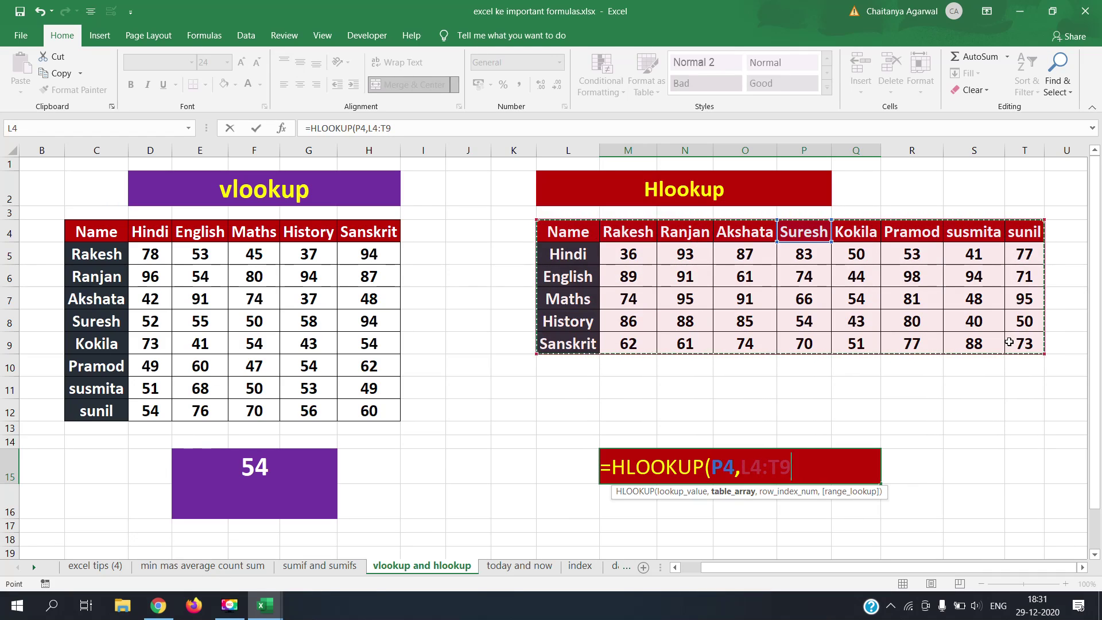
type(",")
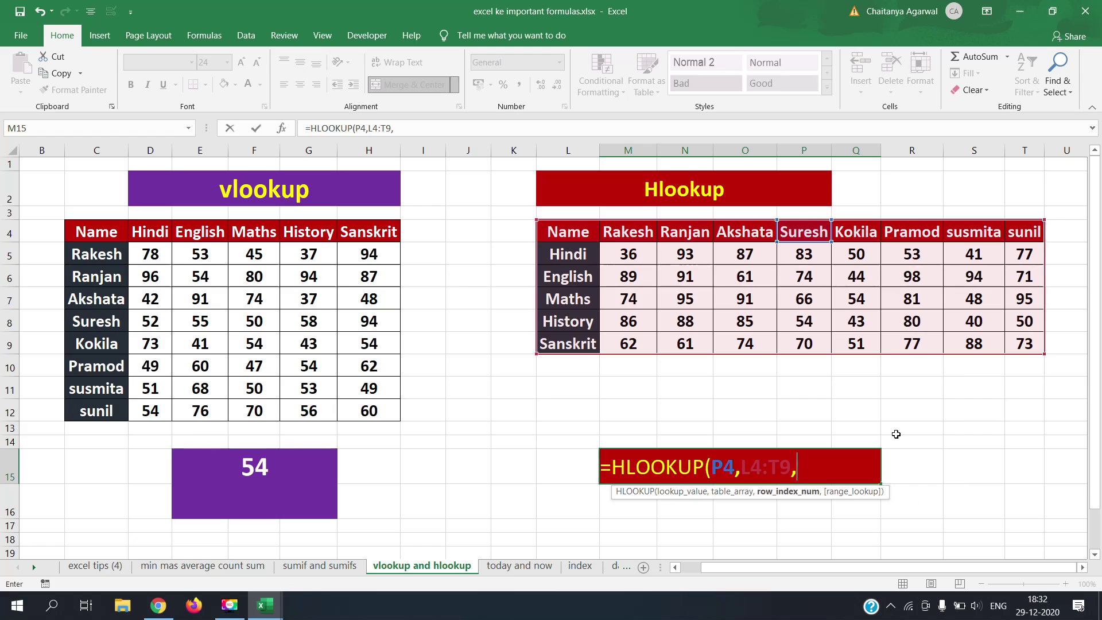
type("6,")
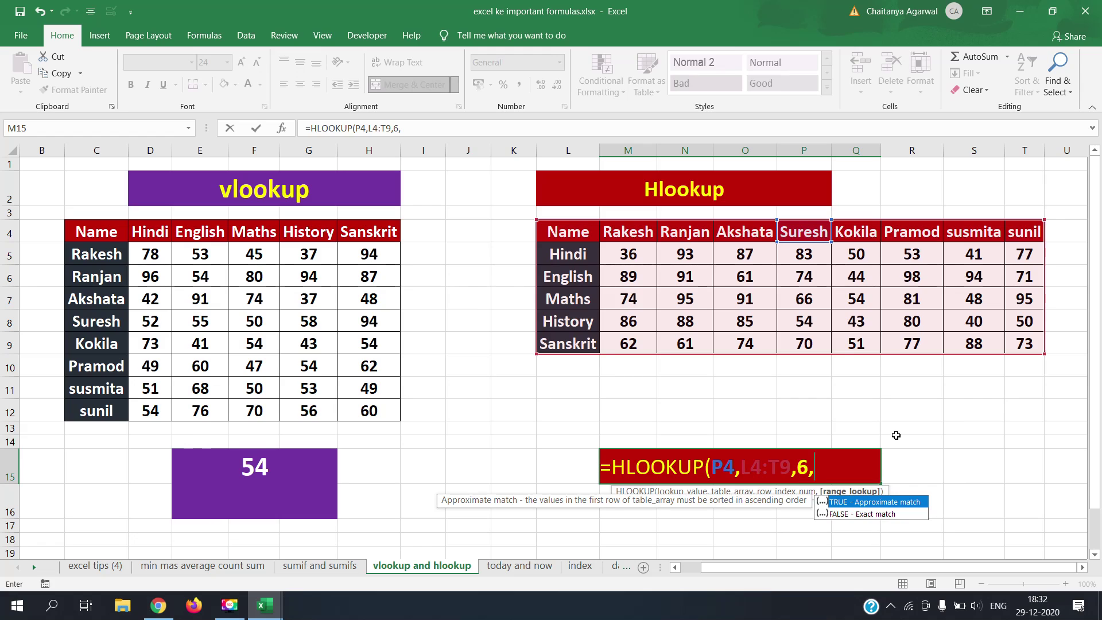
type("0")
key("Return")
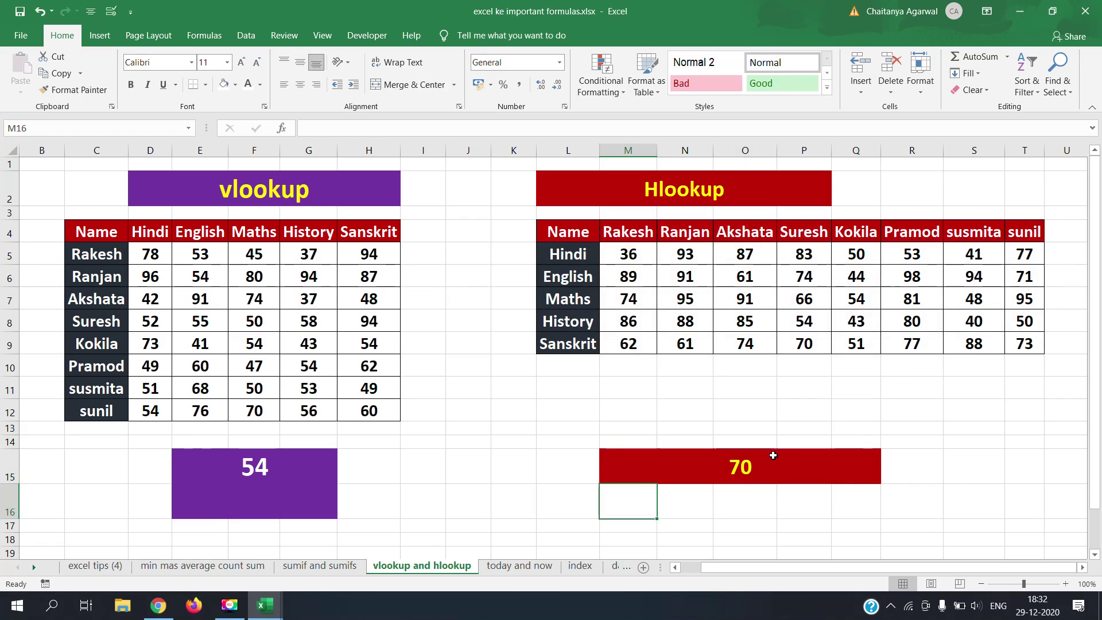
- Check the HLOOKUP result in M15 against the Sanskrit mark in P9
left_click(773, 455)
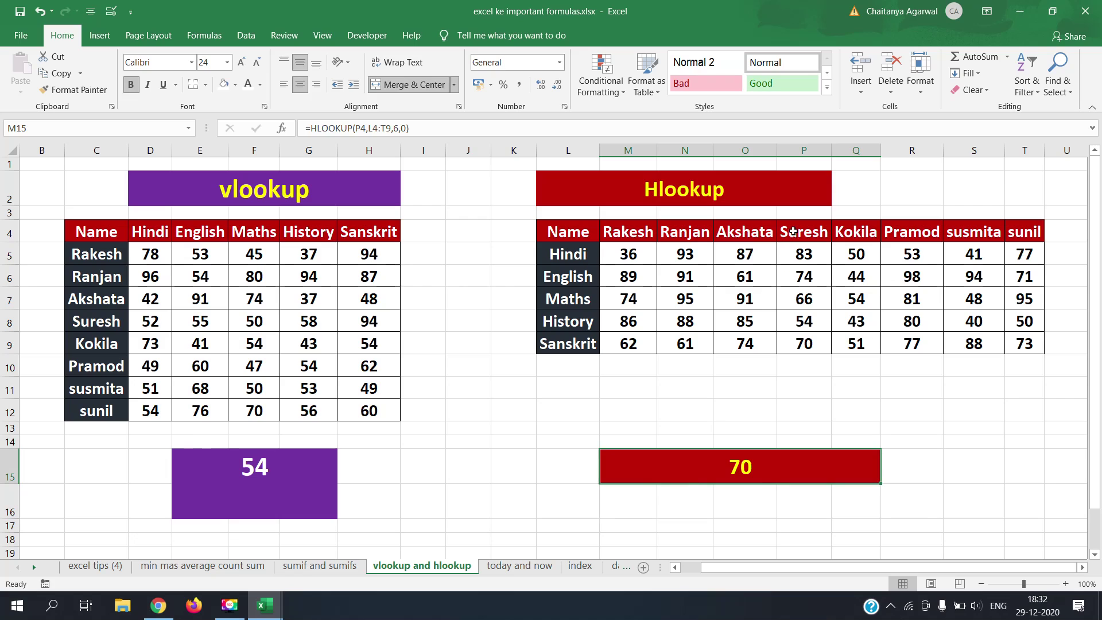
double_click(804, 338)
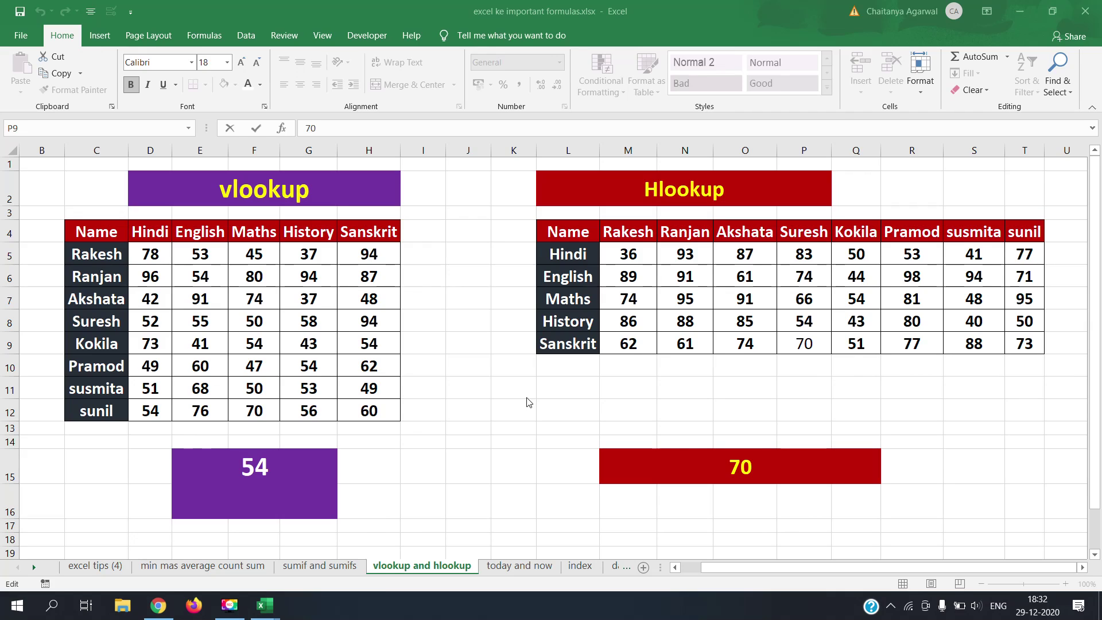
left_click(432, 412)
- On the today and now sheet, merge and center the range D3:H6
left_click(505, 570)
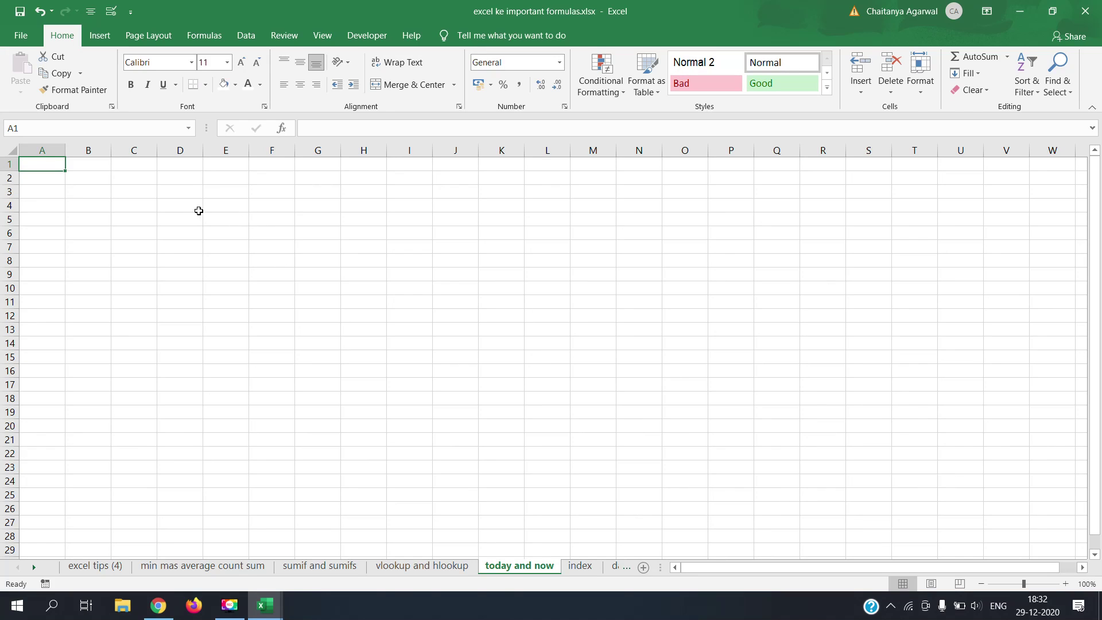
left_click_drag(177, 192, 347, 229)
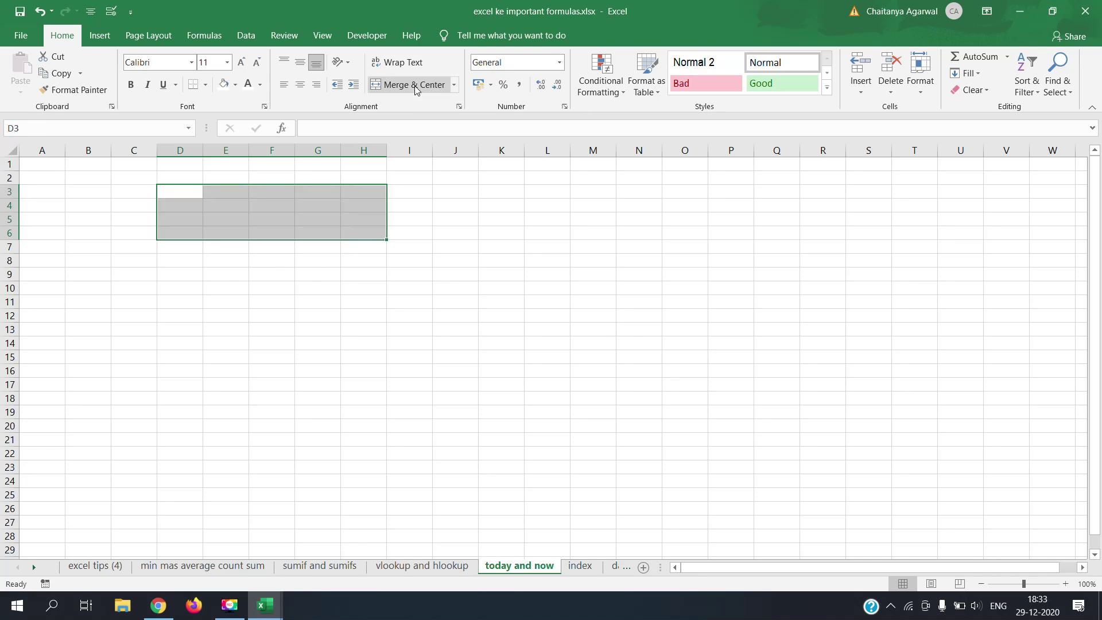
left_click(430, 91)
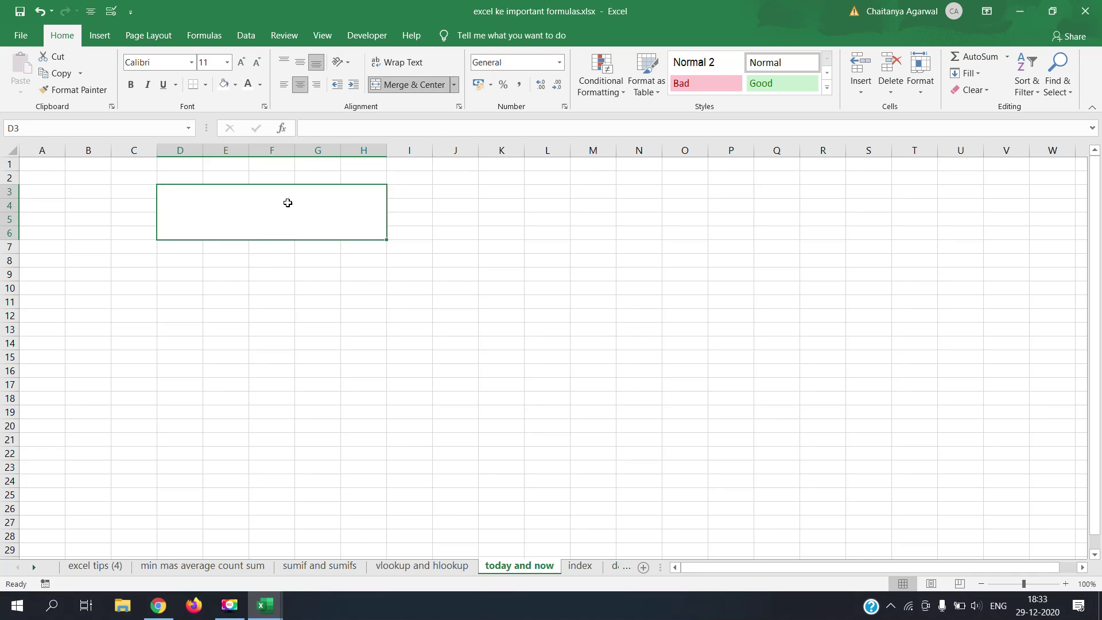
- Give the merged cell D3 a dark blue fill and a white font colour
left_click(236, 90)
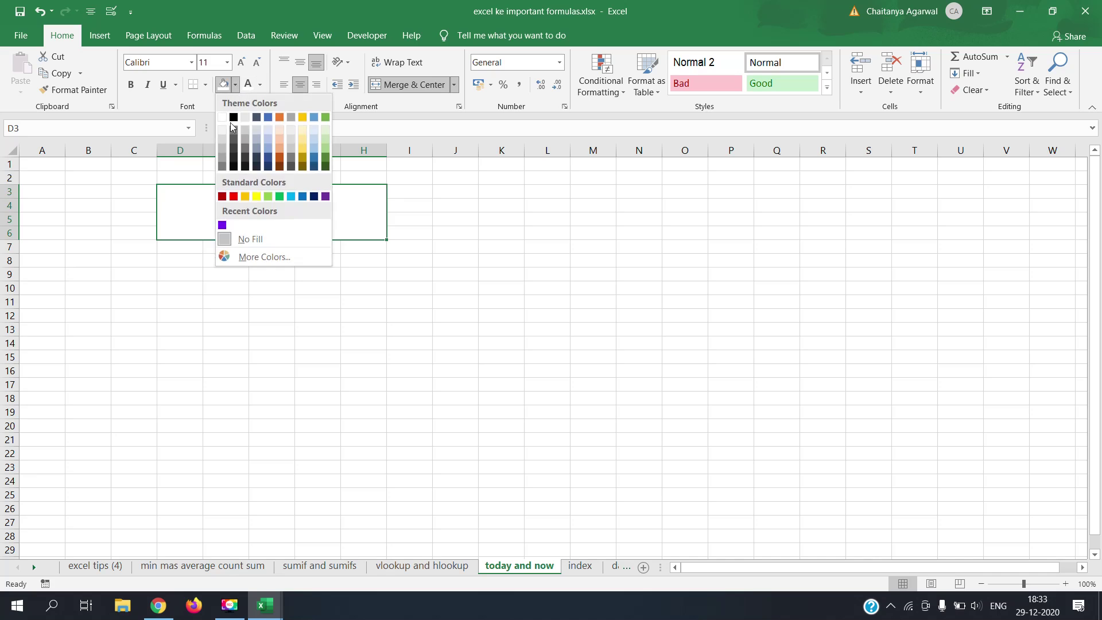
left_click(314, 196)
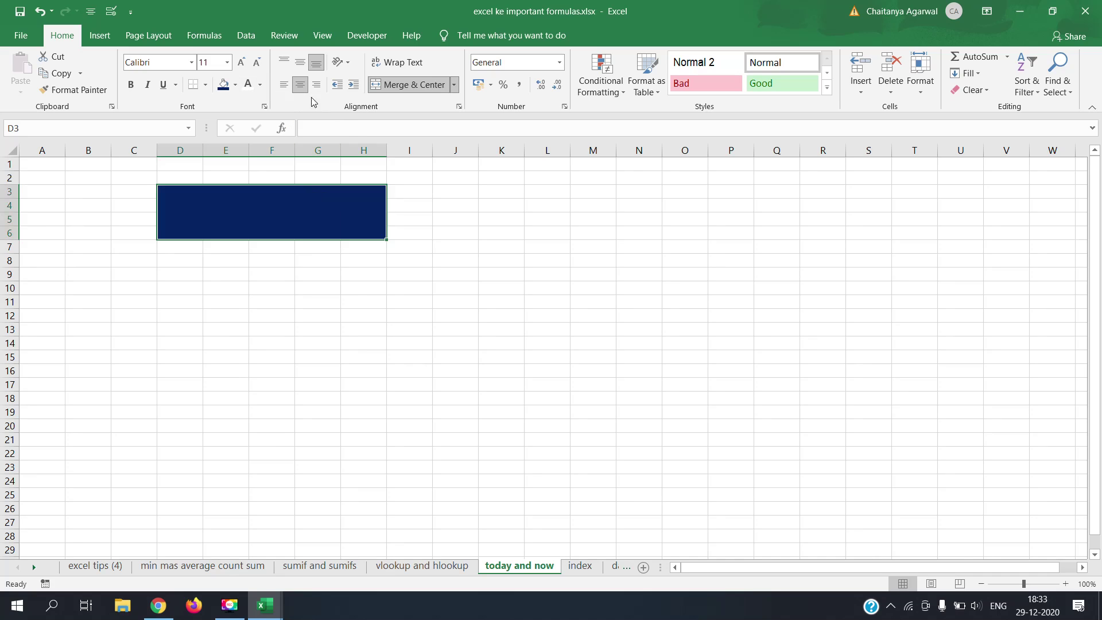
left_click(260, 86)
left_click(247, 133)
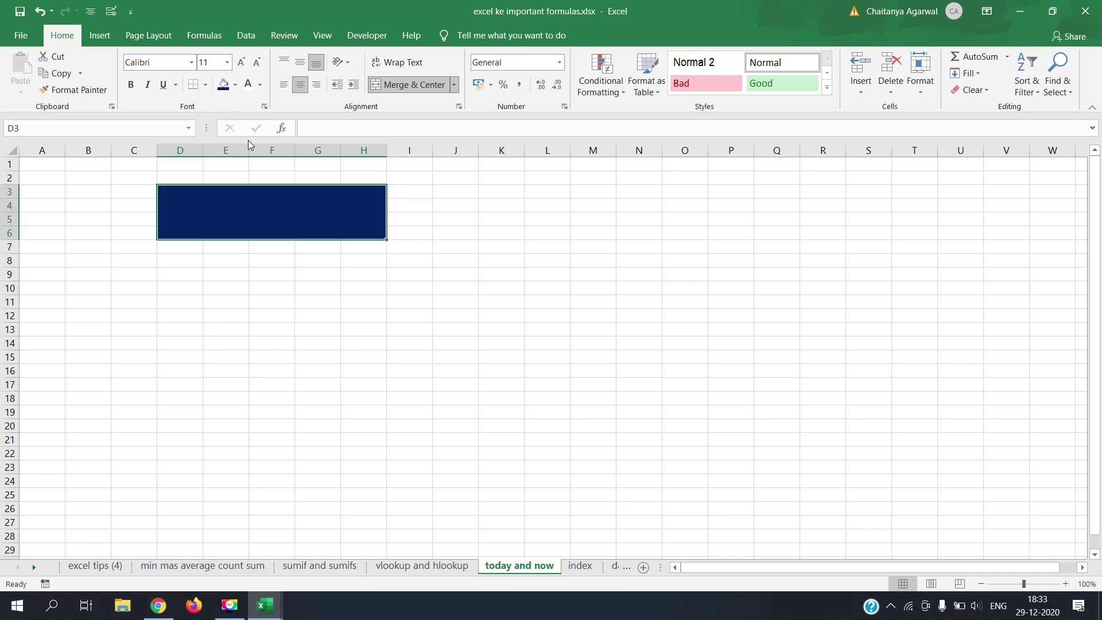
- Enter the heading today in the dark blue merged cell D3
double_click(254, 206)
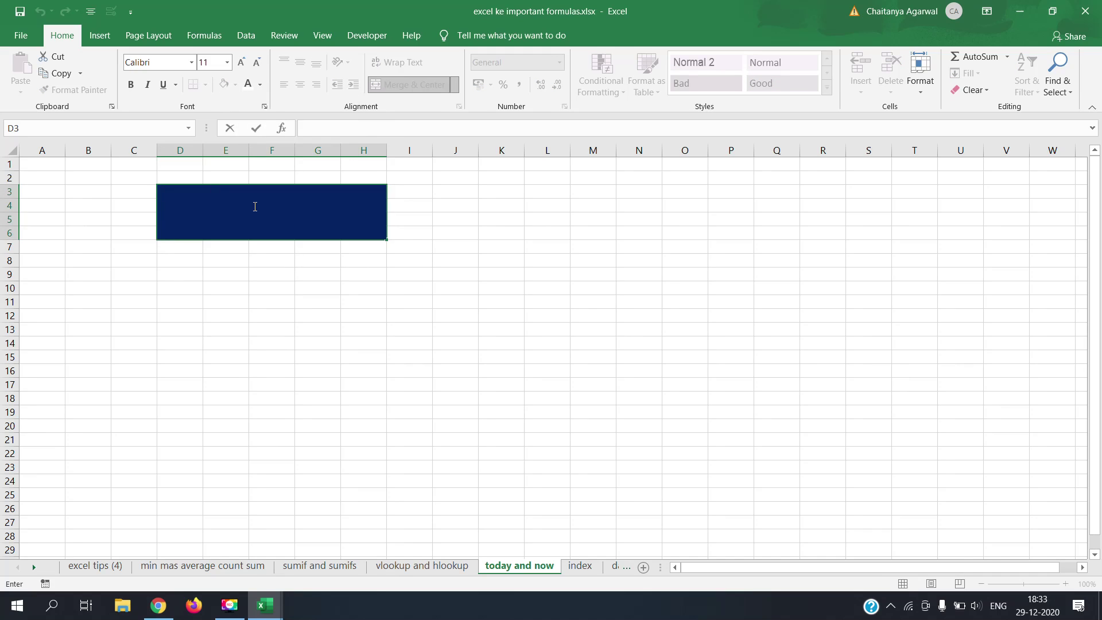
type("tod")
left_click(236, 264)
left_click(208, 231)
- Format the today heading in the Algerian font at size 48
left_click(241, 62)
left_click(241, 62)
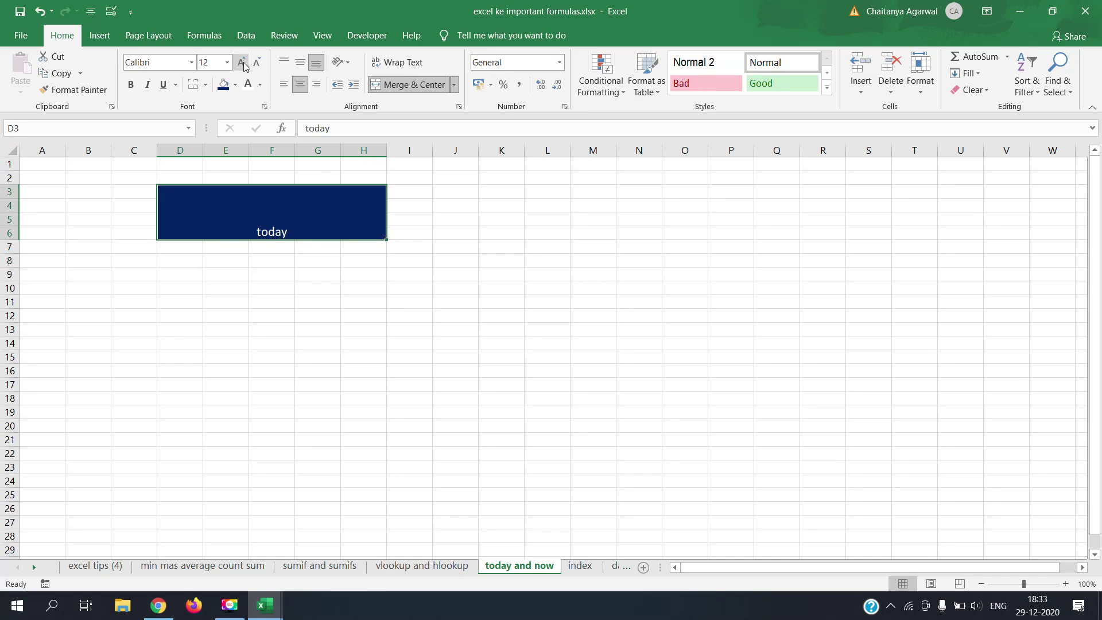
left_click(241, 62)
left_click(242, 62)
left_click(242, 62)
left_click(242, 62)
left_click(242, 62)
left_click(242, 62)
left_click(242, 62)
left_click(242, 62)
left_click(242, 62)
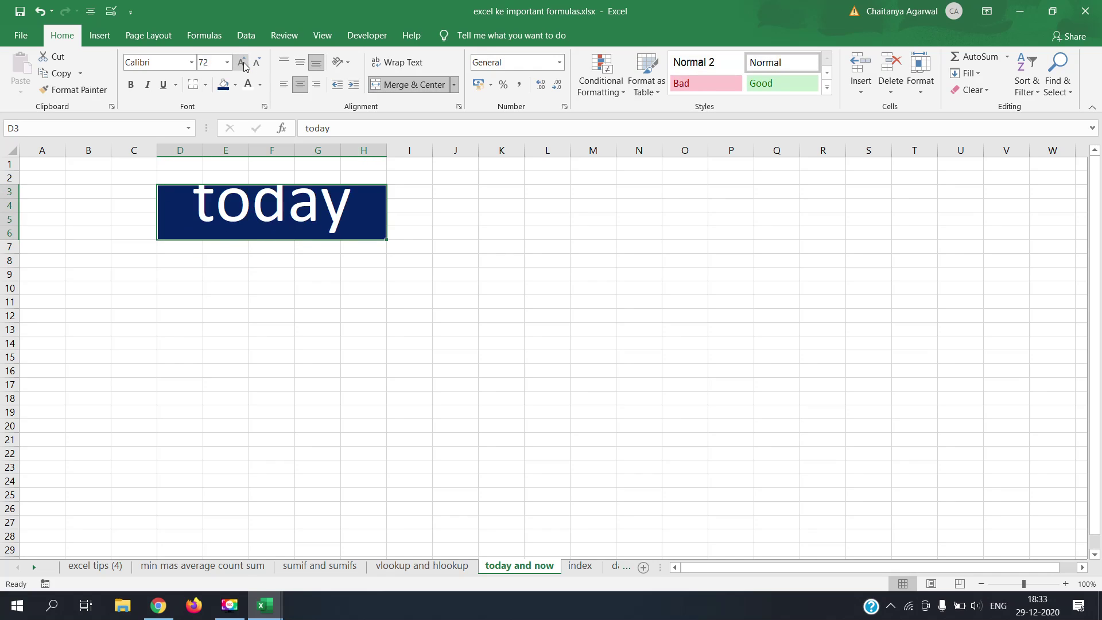
left_click(257, 62)
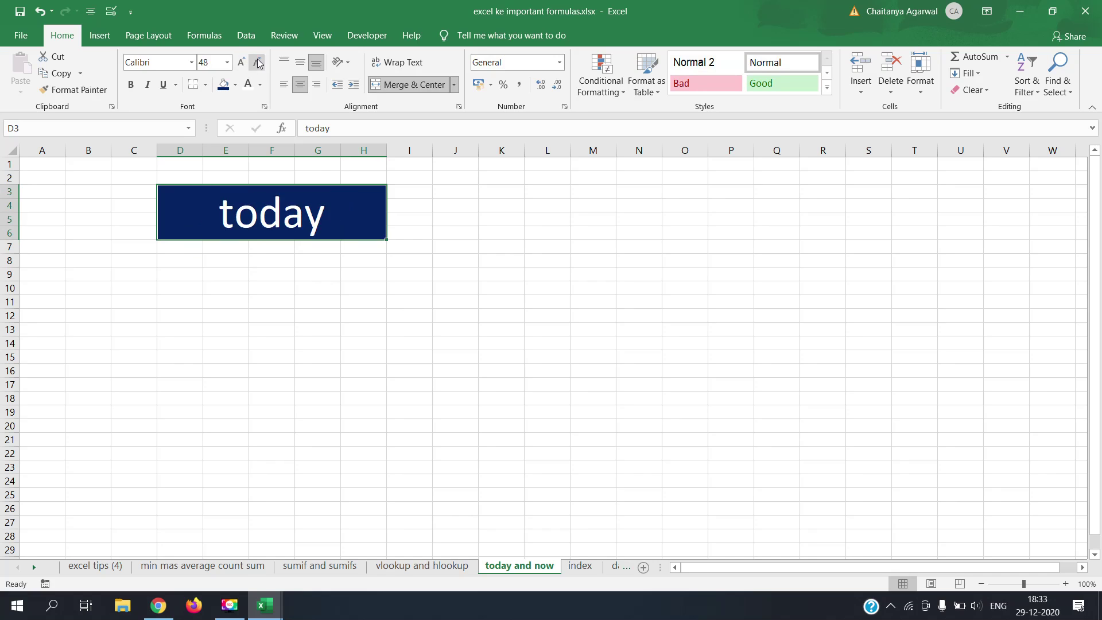
left_click(193, 62)
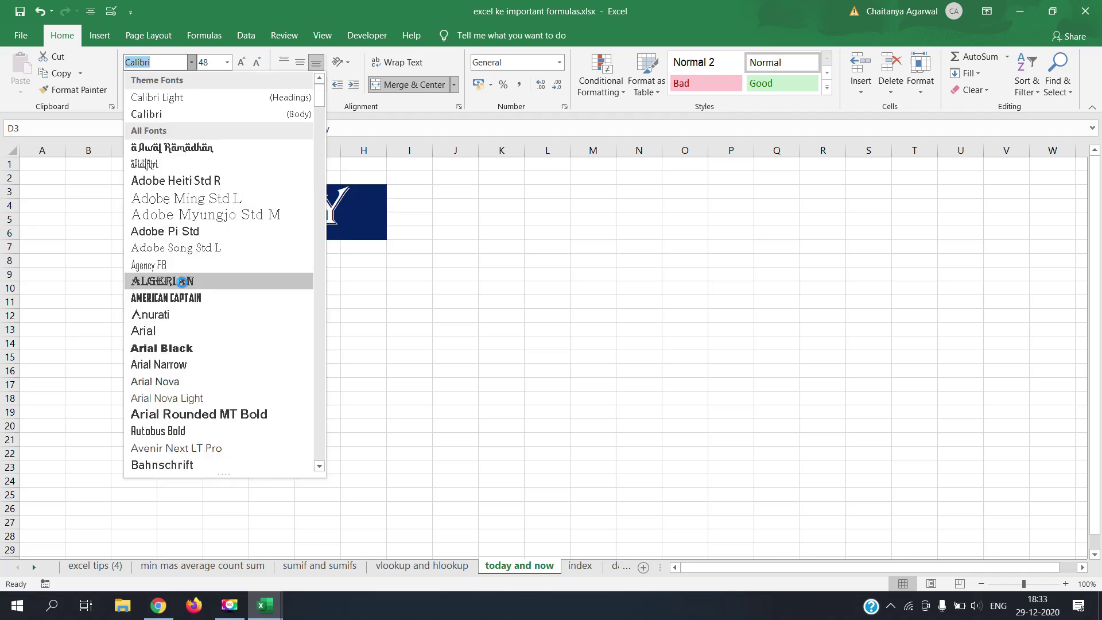
left_click(182, 281)
left_click(408, 208)
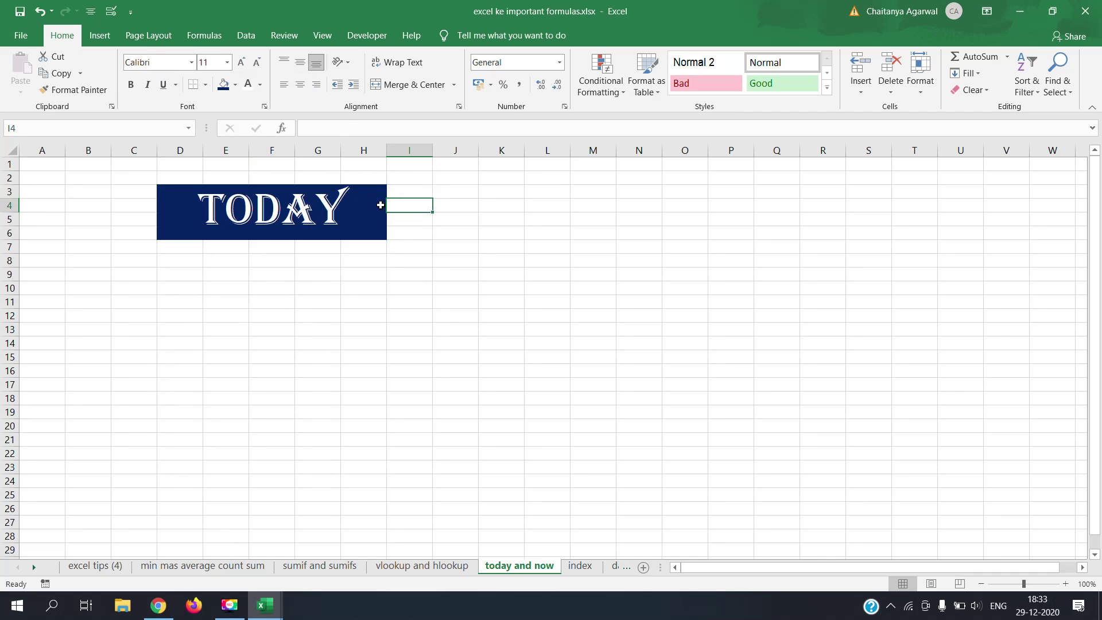
- Copy the today heading's formatting to L3:P6 and enter the heading now there
left_click(376, 205)
left_click(74, 89)
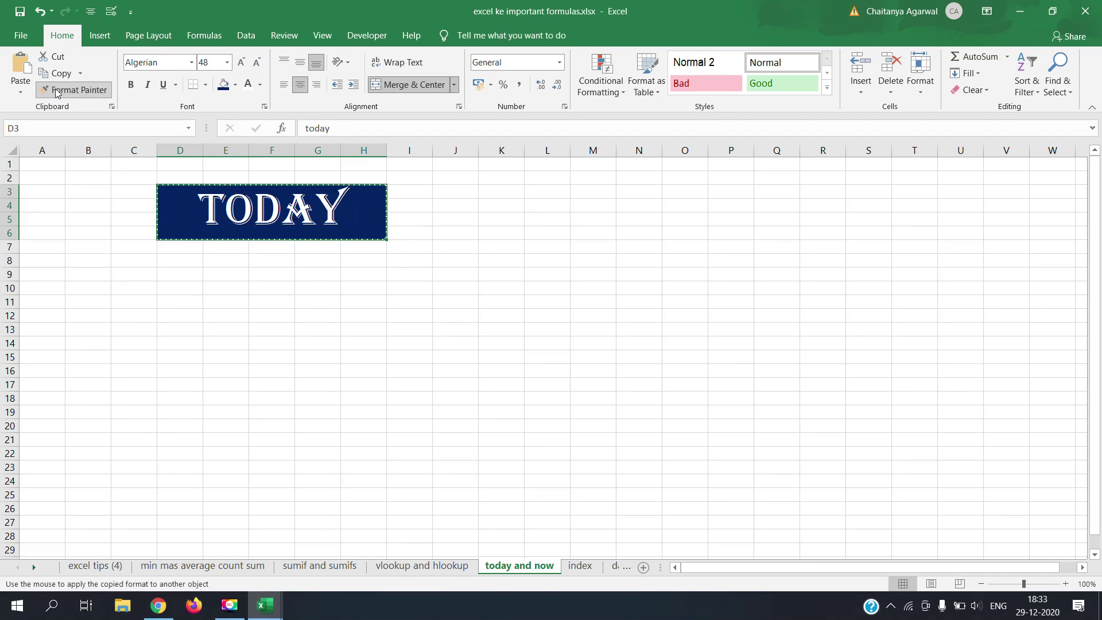
left_click(537, 188)
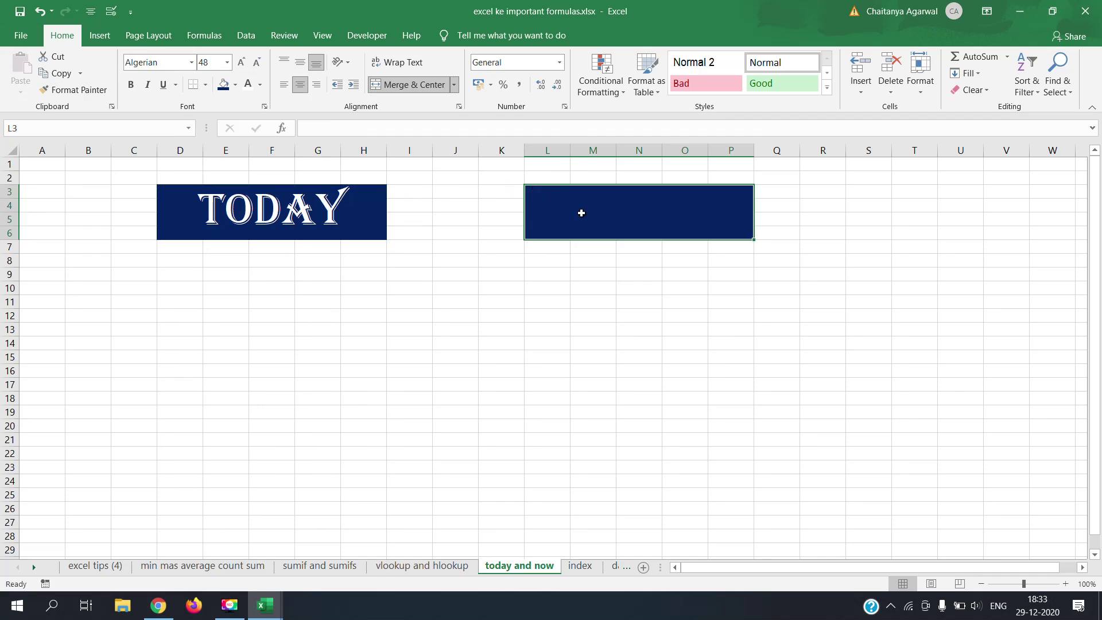
double_click(582, 213)
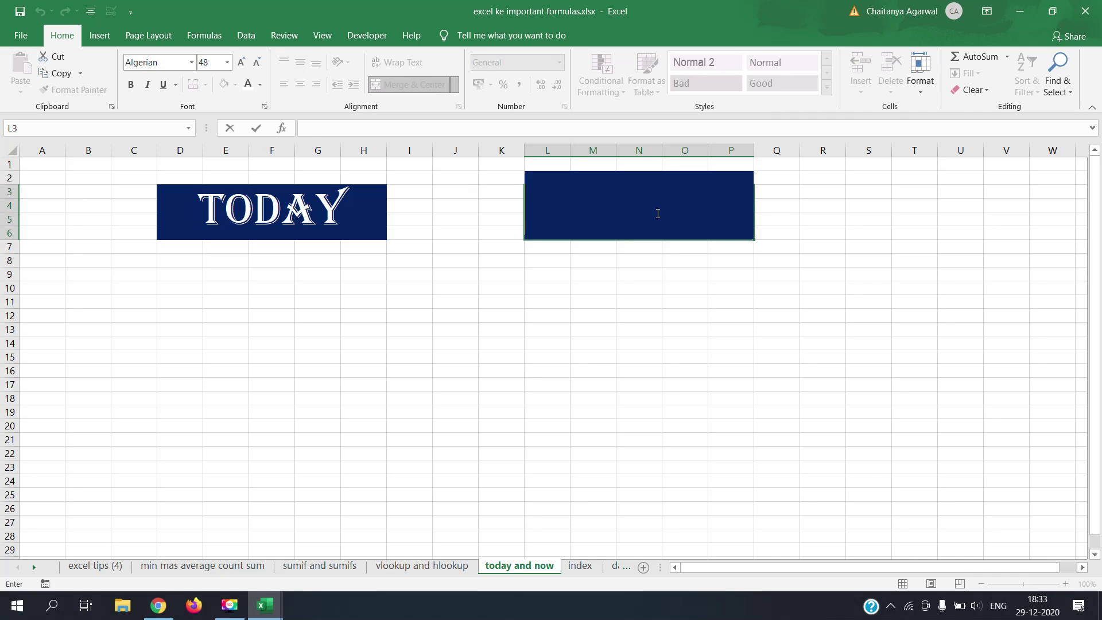
type("now")
left_click(637, 246)
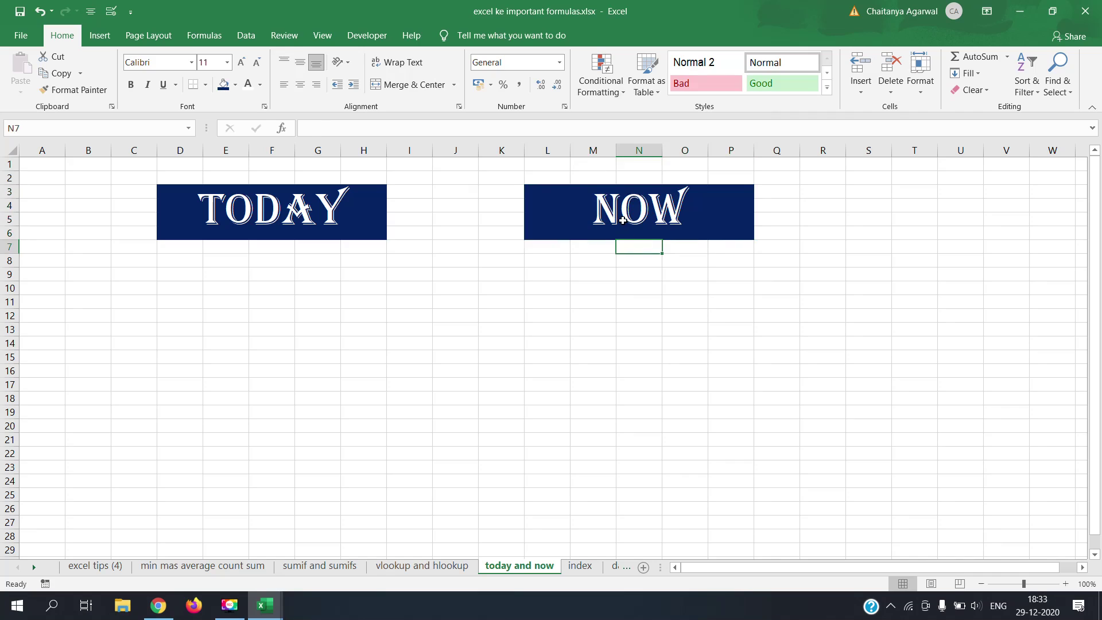
- Change the fill colour of the now heading in L3 to standard red
left_click(608, 214)
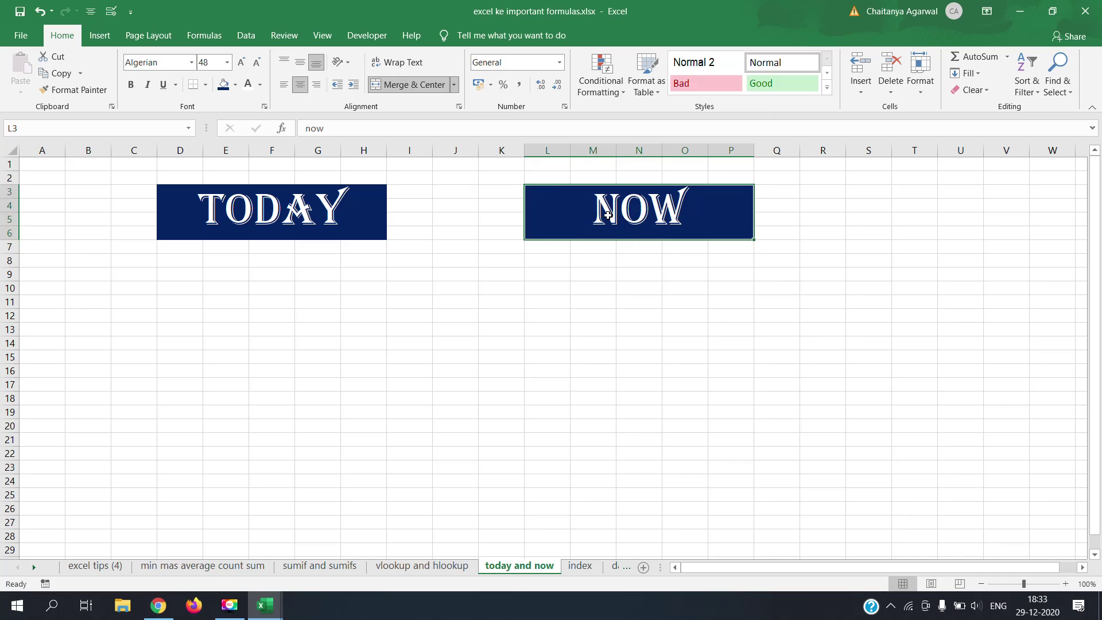
left_click(235, 85)
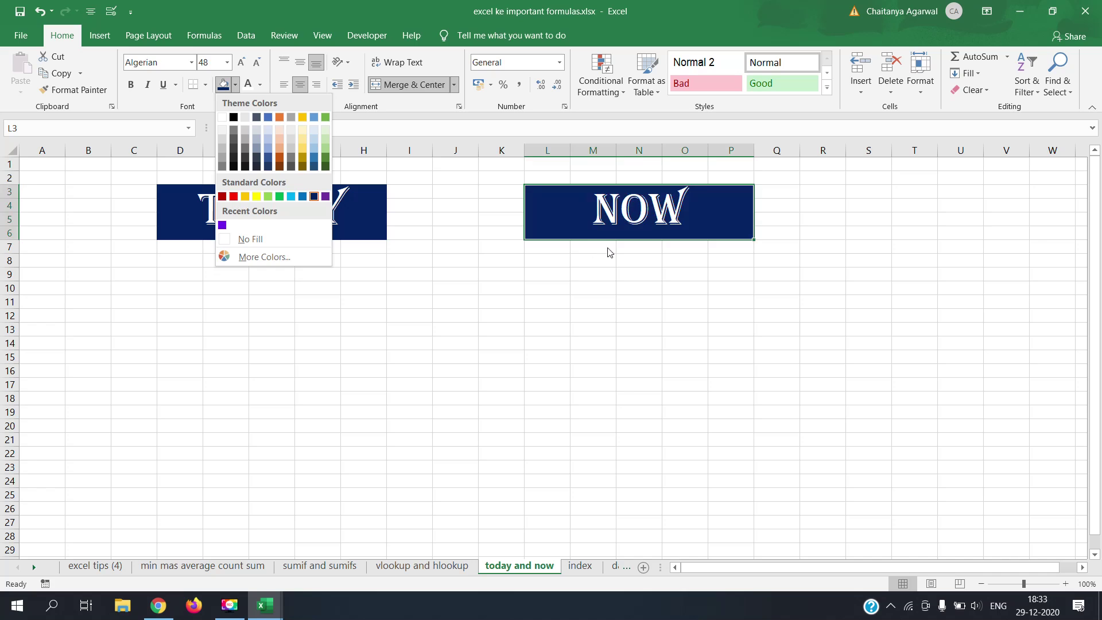
left_click(233, 196)
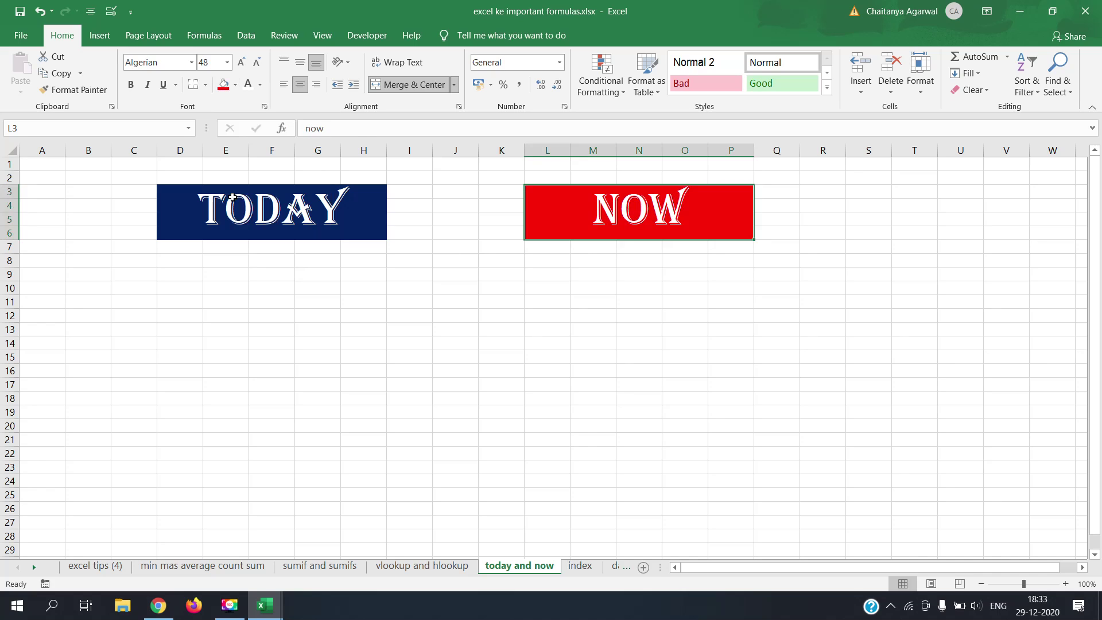
- Copy the today heading's formatting to D10:H10 below it
left_click(255, 298)
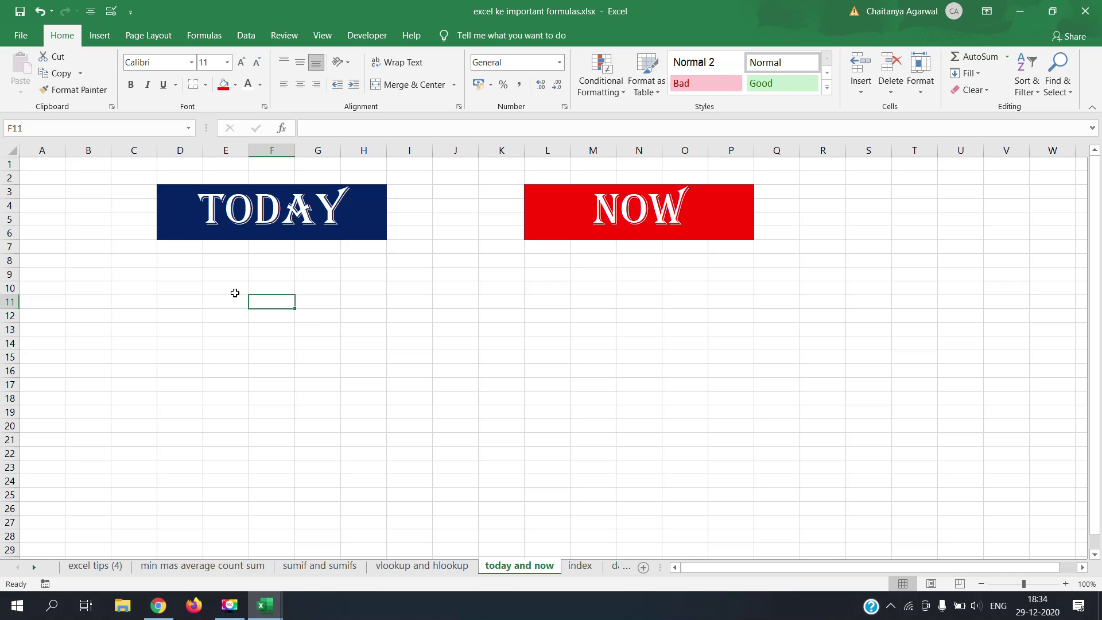
left_click_drag(233, 290, 348, 284)
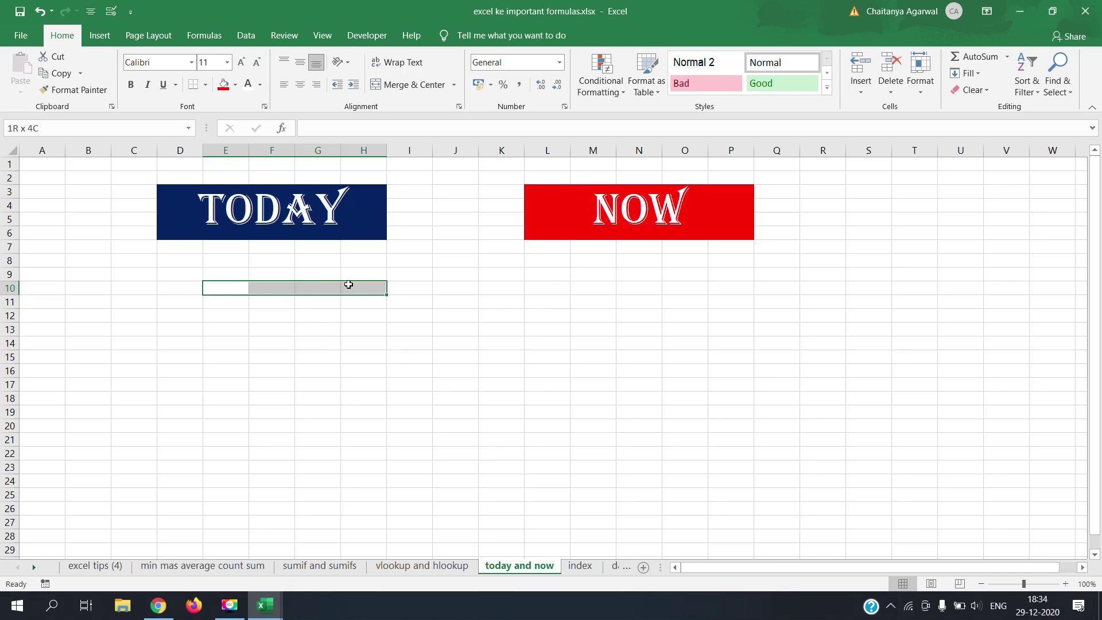
left_click(348, 285)
left_click(334, 222)
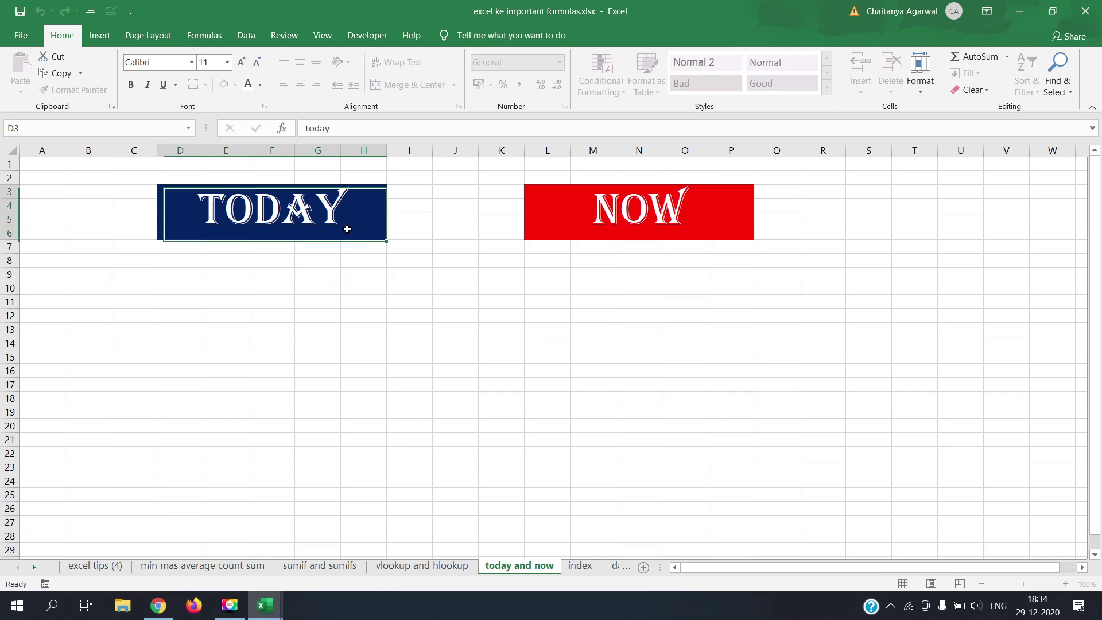
left_click(74, 89)
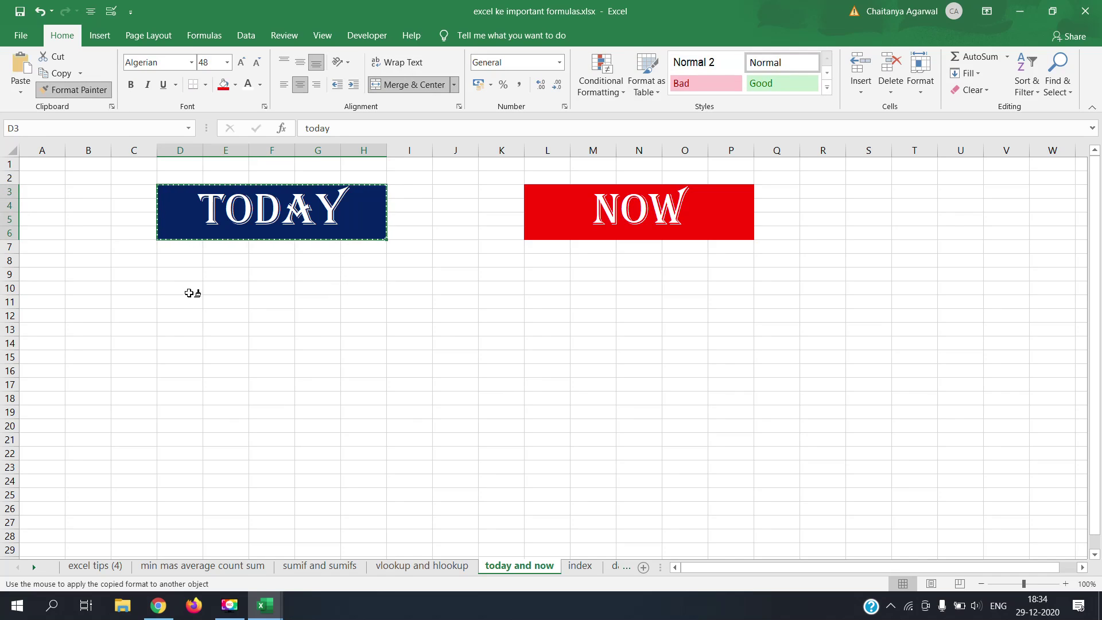
left_click_drag(190, 289, 351, 282)
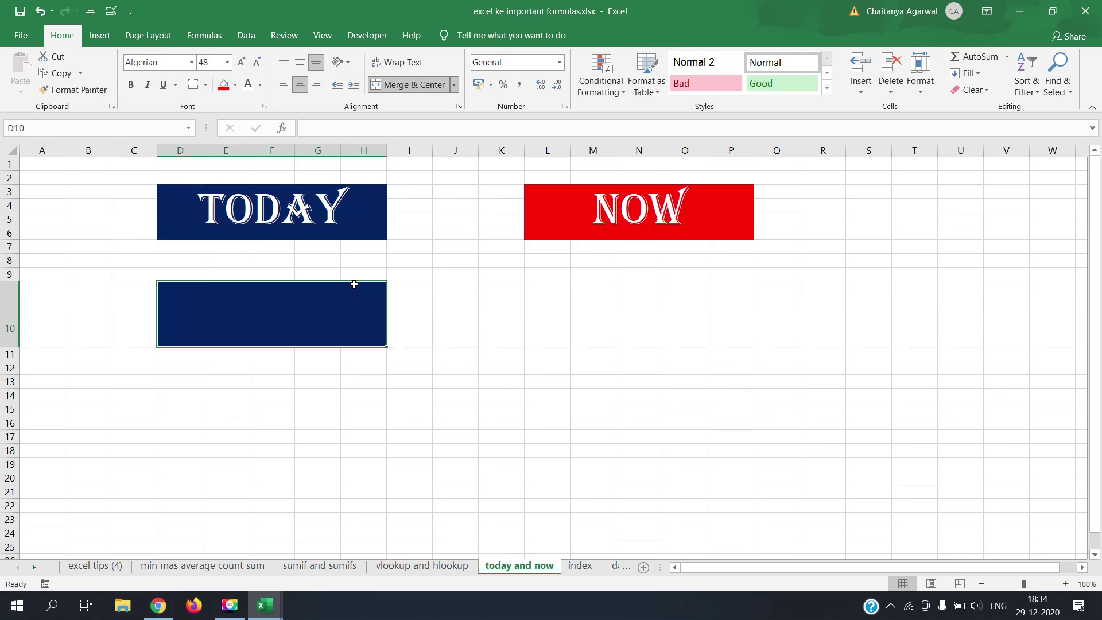
- Enter the formula =today() in the dark blue merged cell D10
double_click(305, 310)
type("=")
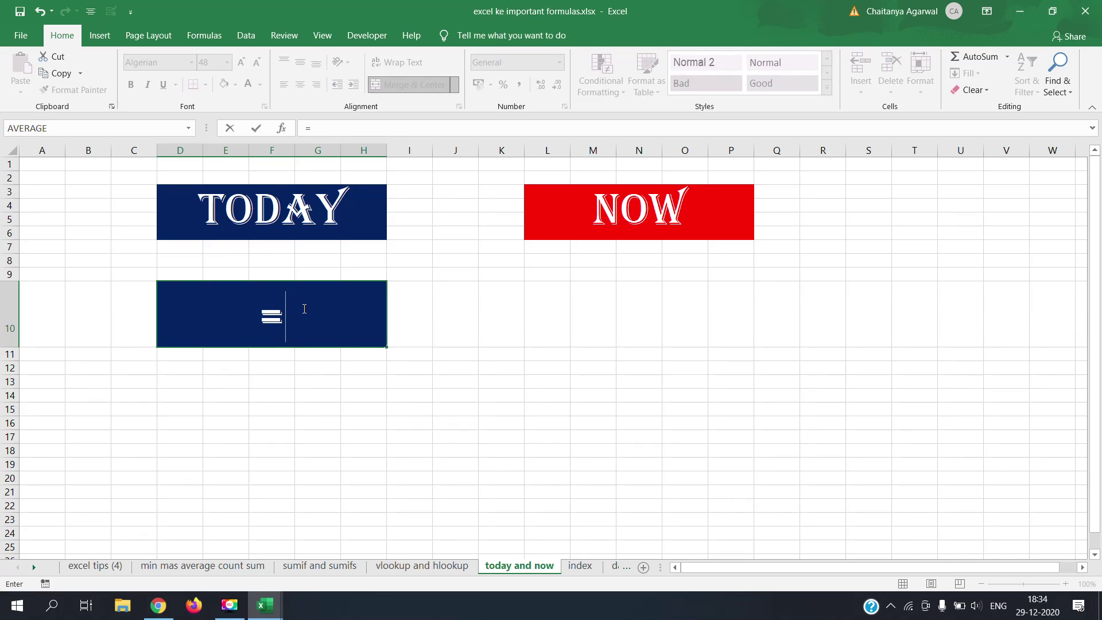
type("today")
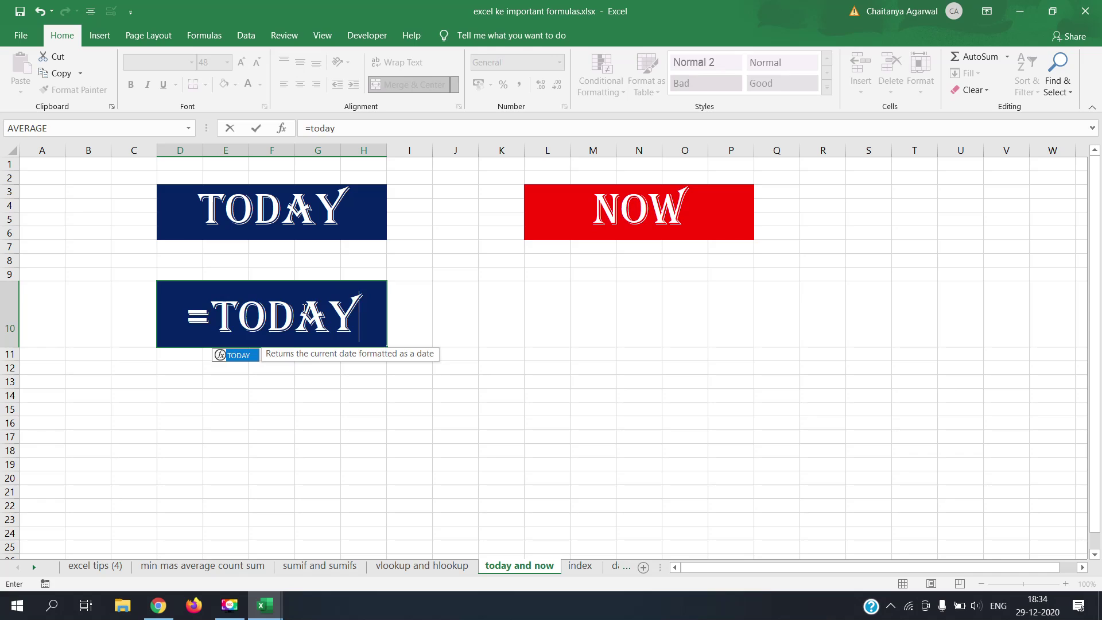
type("()")
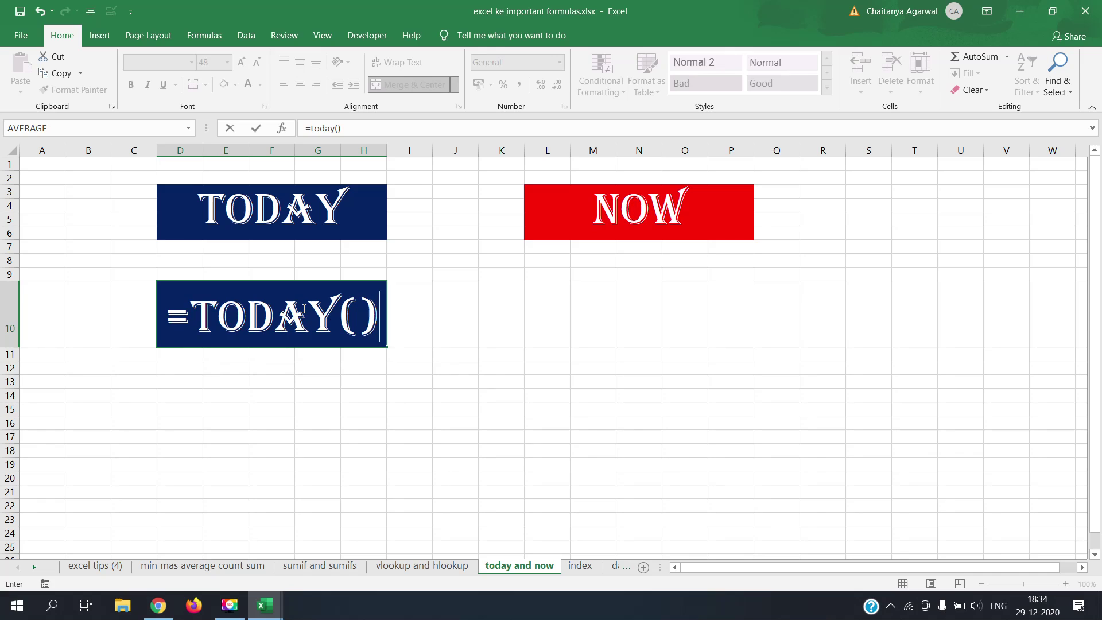
key("Return")
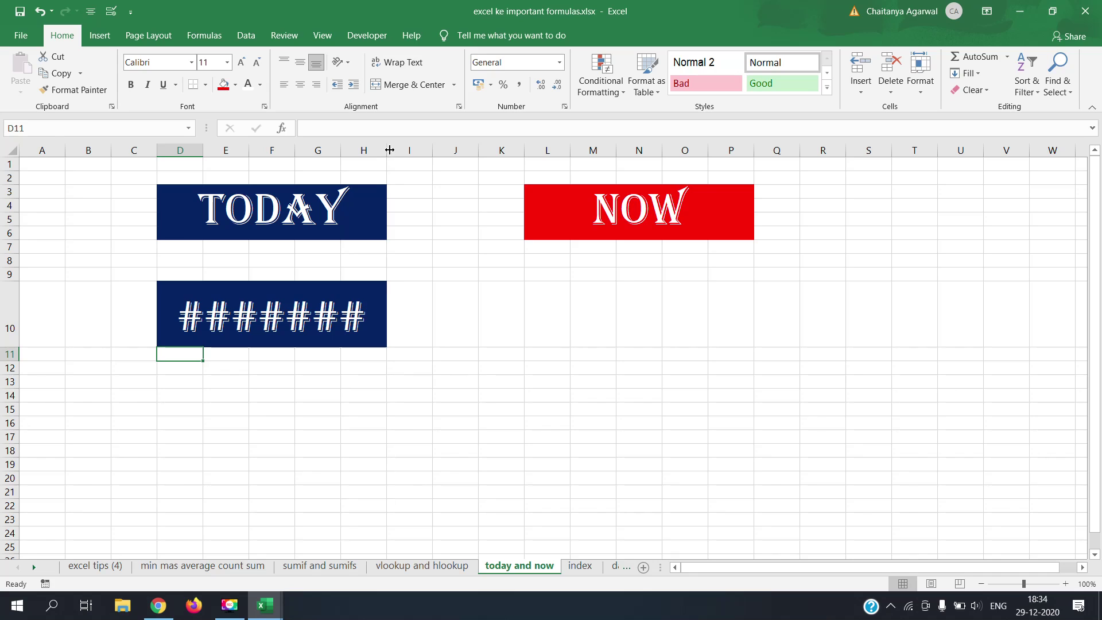
- Widen column H until the full date fits in the merged cell D10
left_click_drag(386, 149, 406, 148)
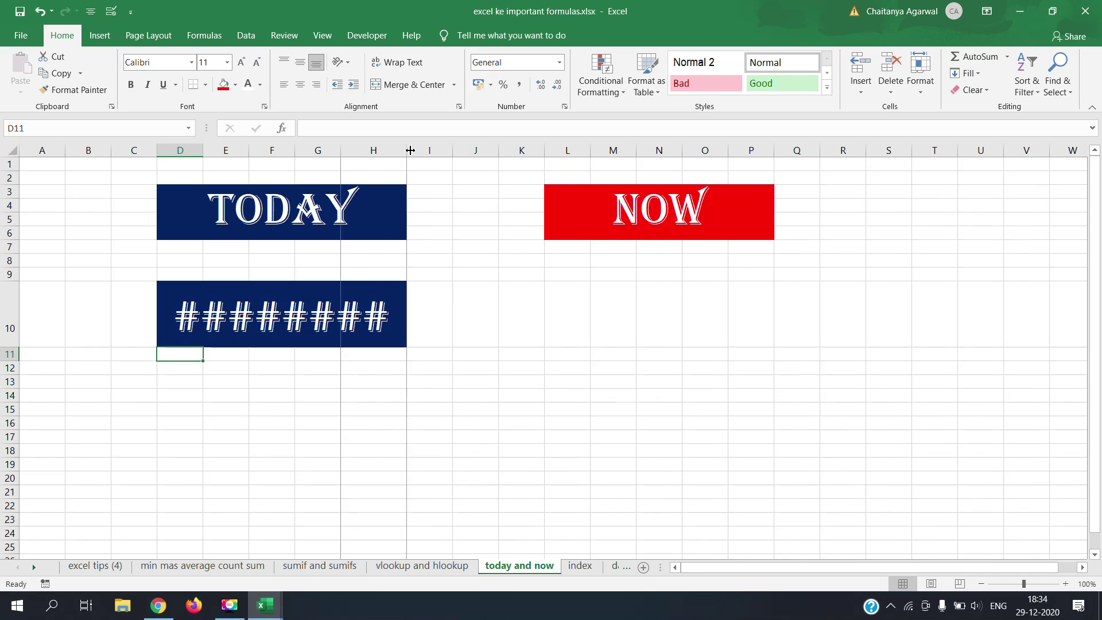
left_click(334, 298)
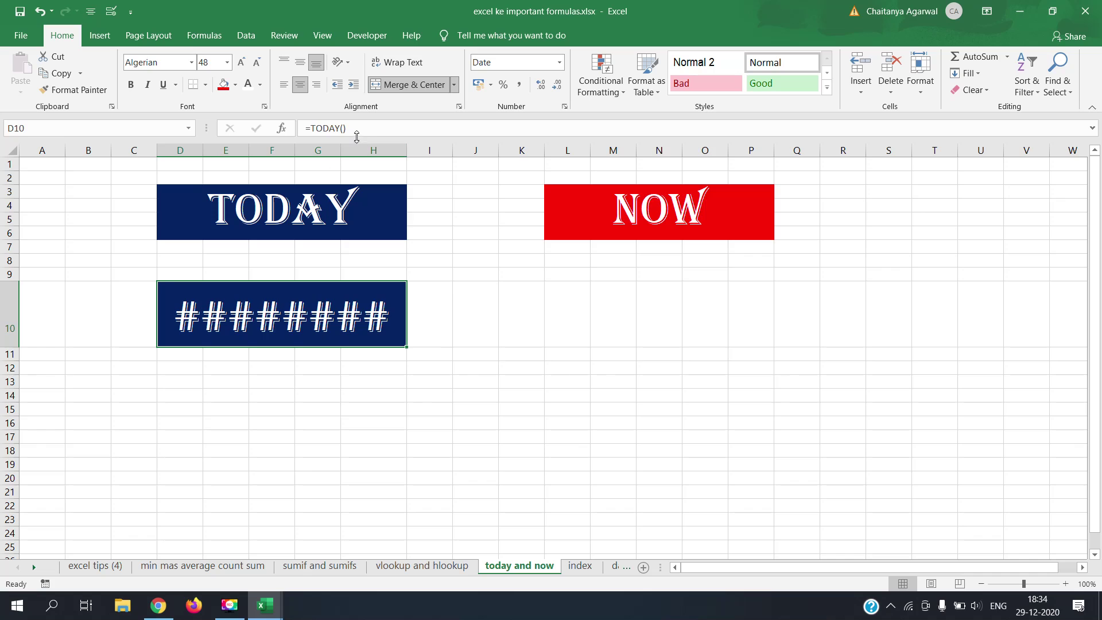
double_click(228, 339)
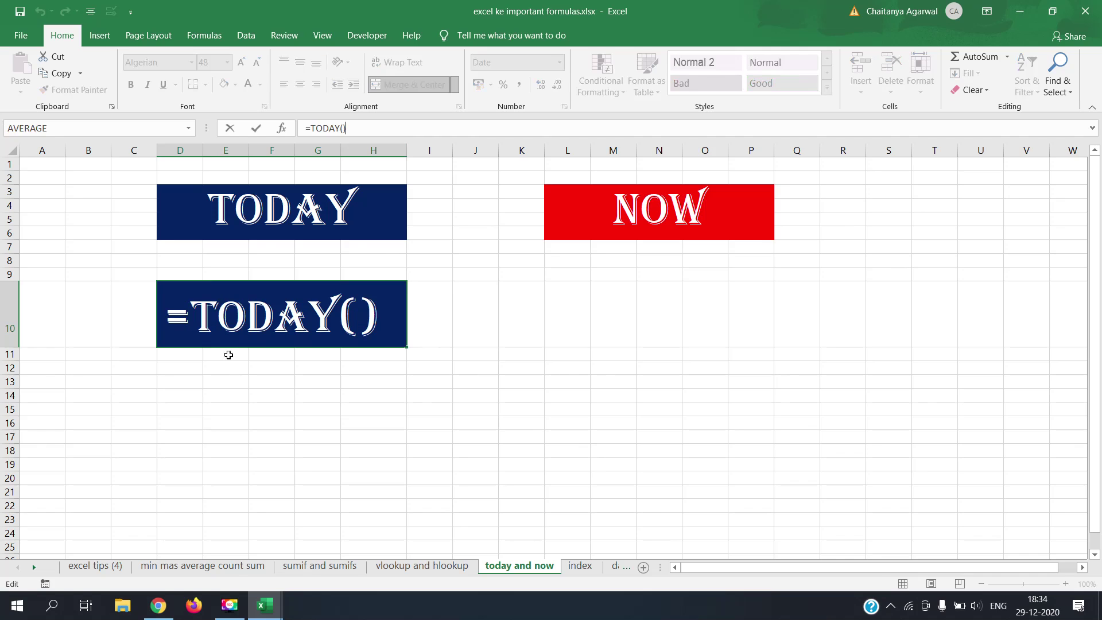
left_click(385, 322)
key("Return")
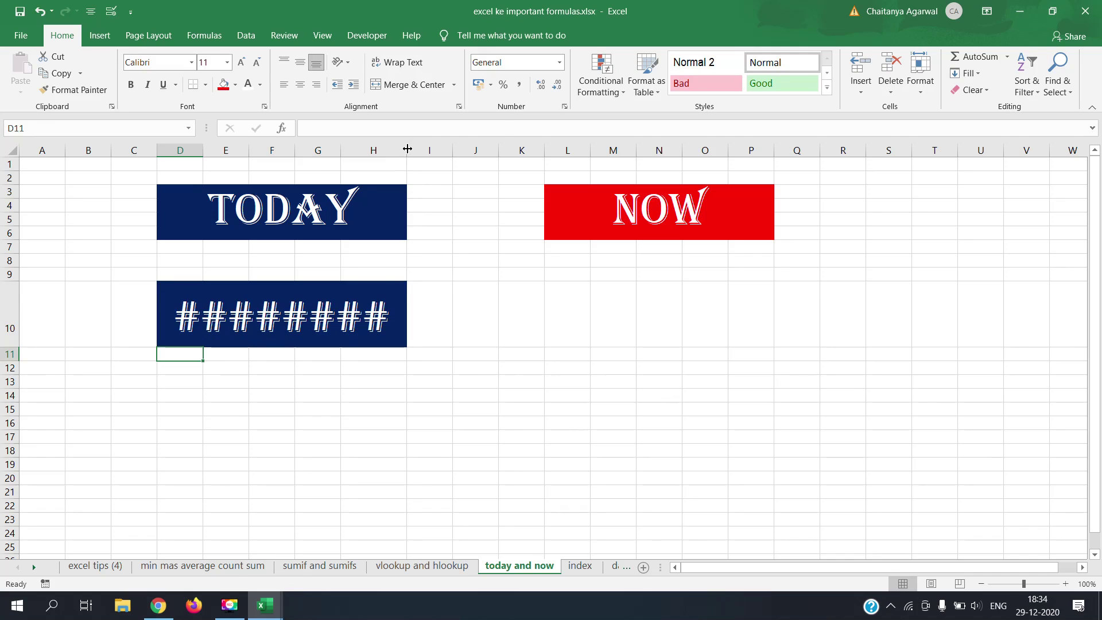
left_click_drag(407, 149, 434, 149)
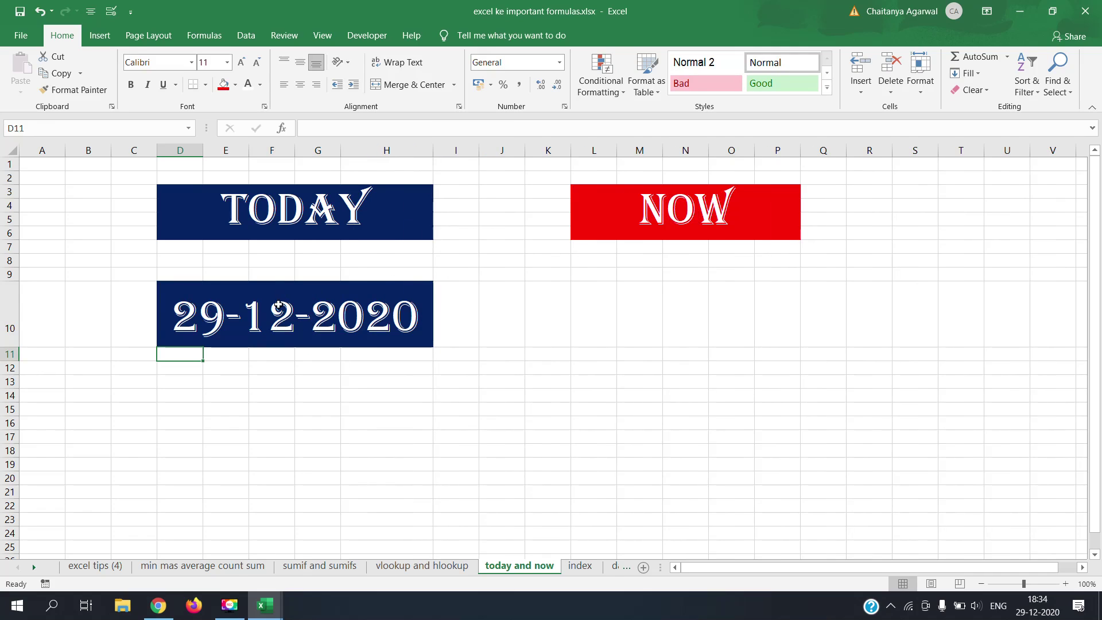
- Copy the formatting of D10 to D15 and enter the fixed date 29-12-2020 there
left_click(278, 306)
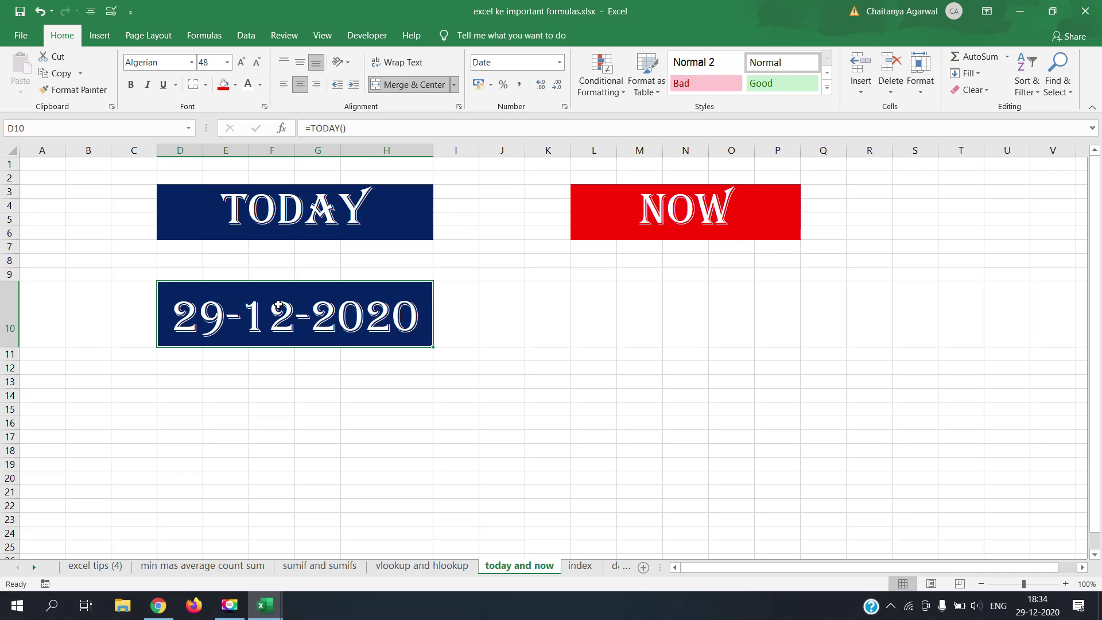
left_click(740, 310)
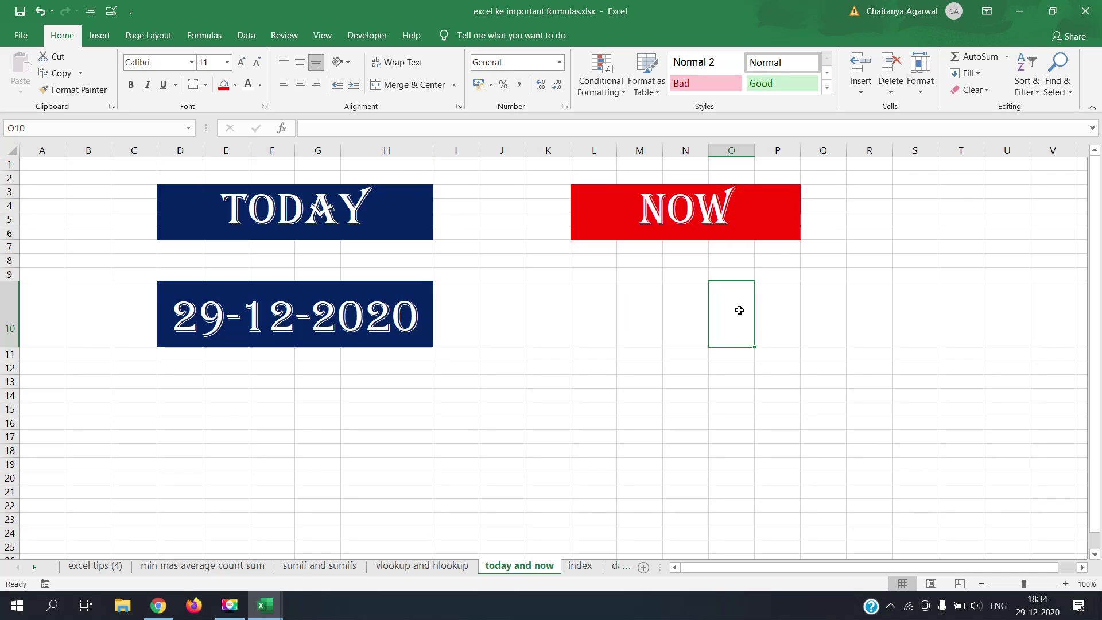
left_click(281, 337)
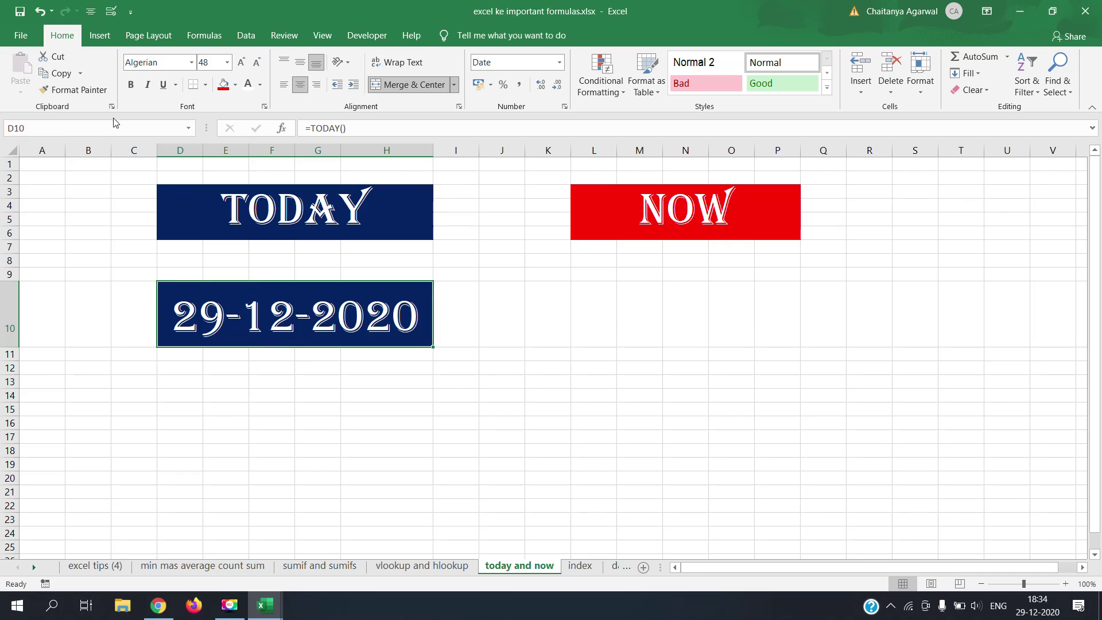
left_click(73, 89)
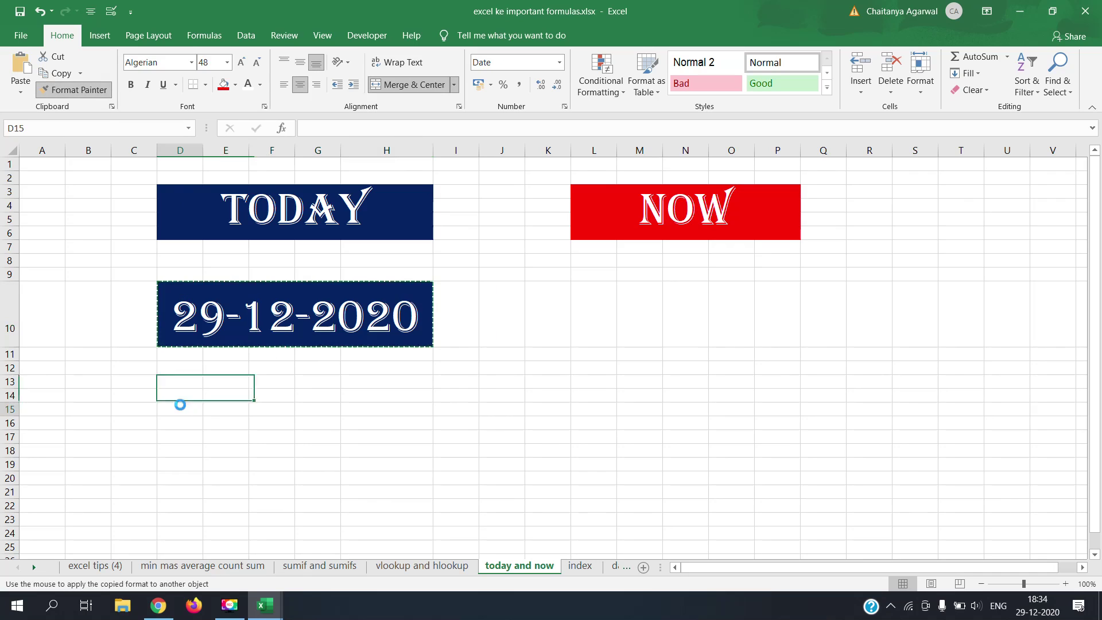
left_click(179, 405)
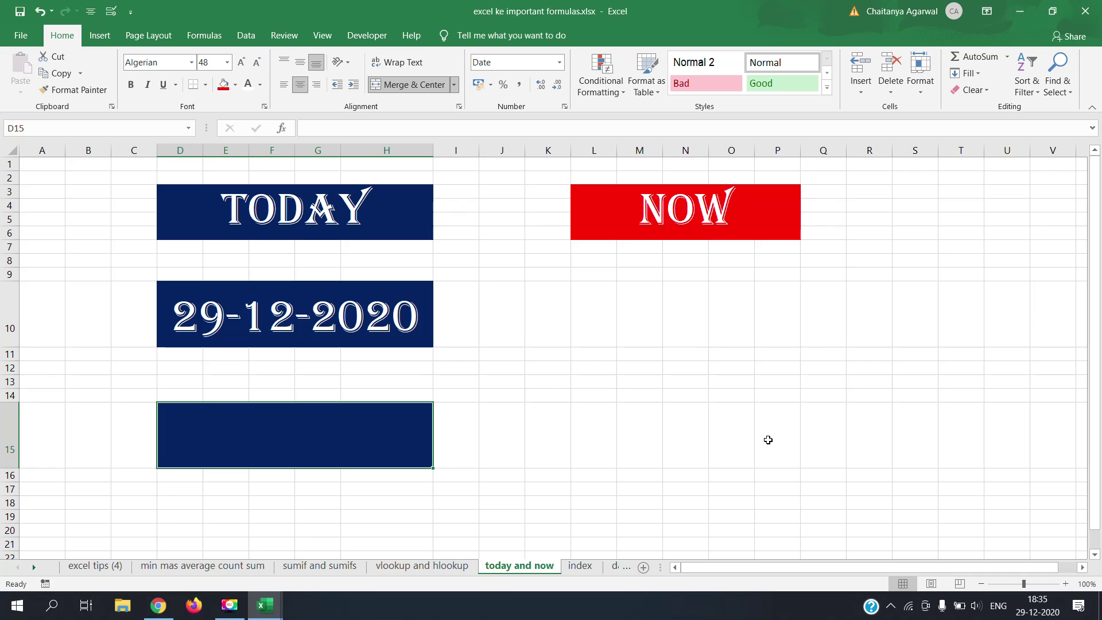
type("29-12-2020")
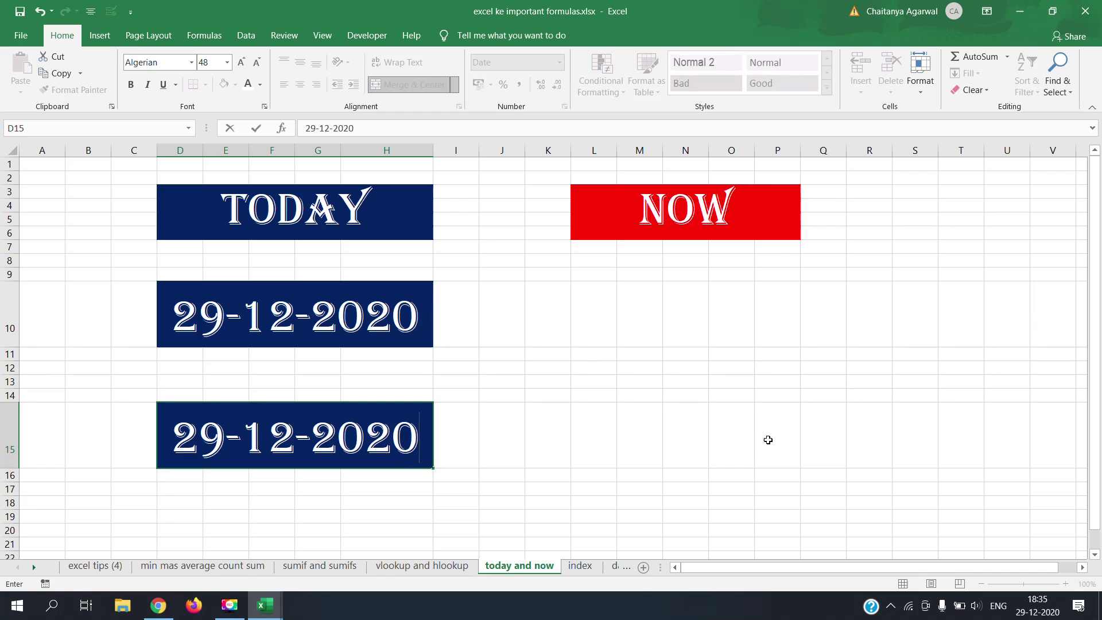
left_click(469, 428)
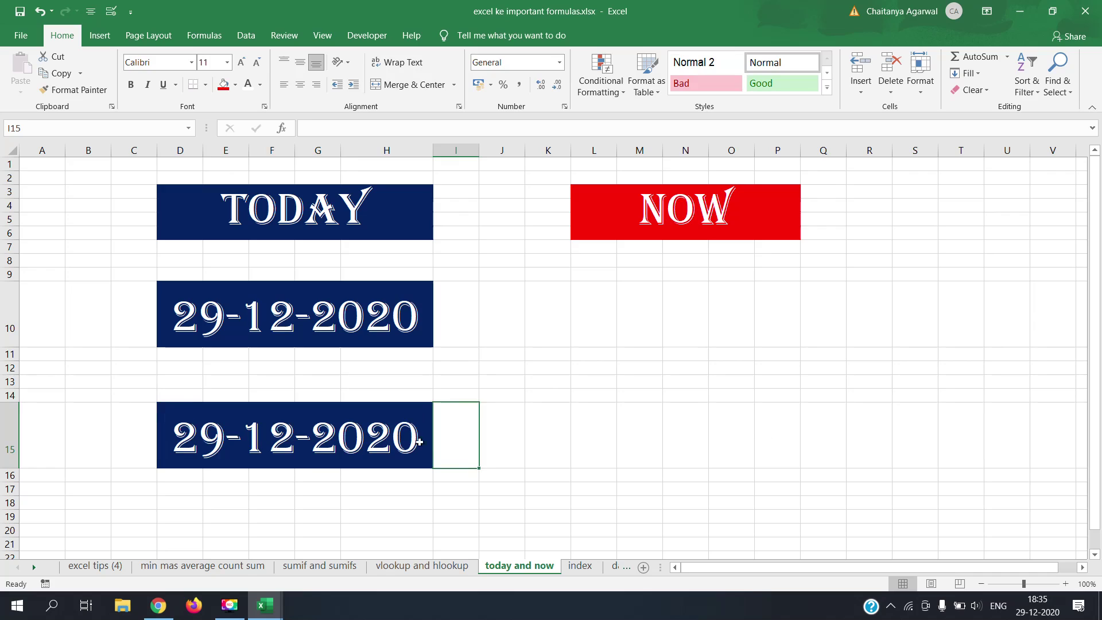
- Compare the contents of the typed date in D15 with the TODAY formula in D10
left_click(412, 438)
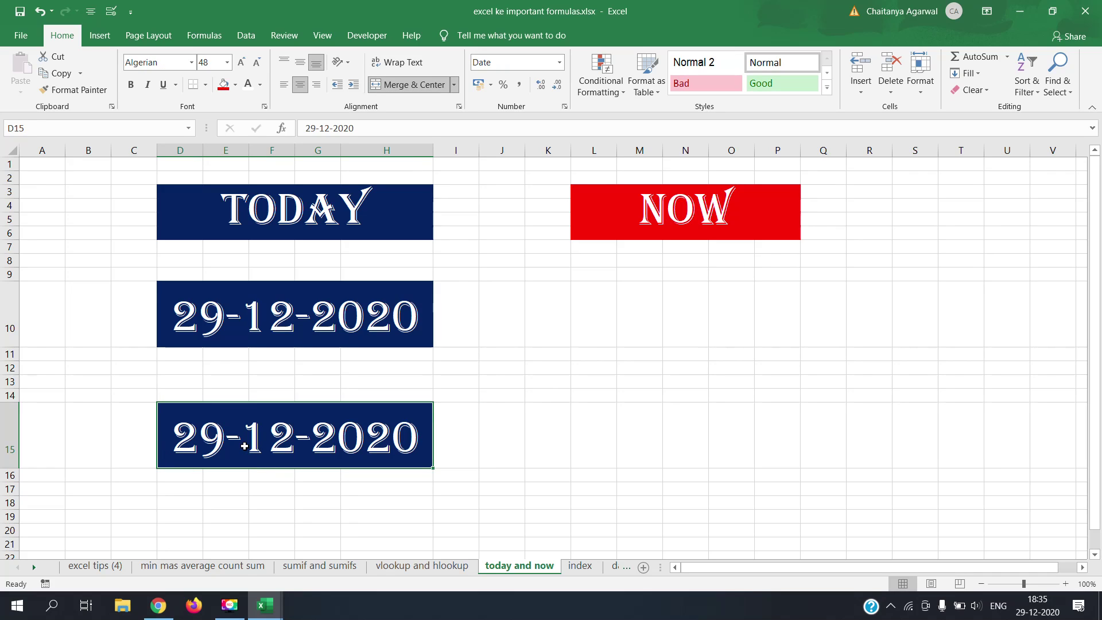
left_click(1042, 594)
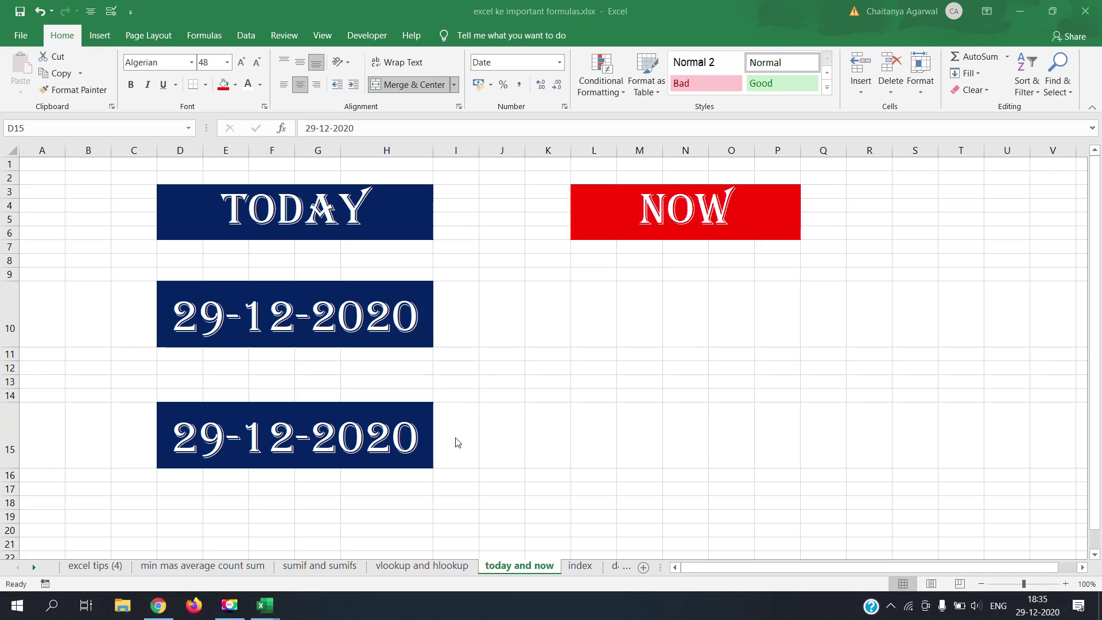
left_click(421, 423)
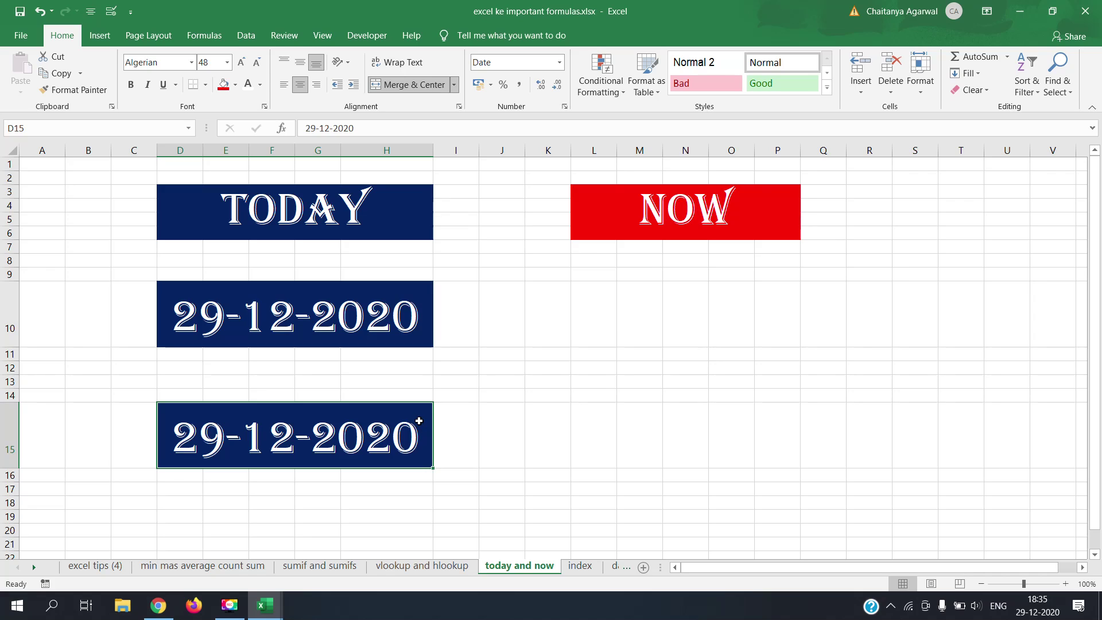
left_click(350, 293)
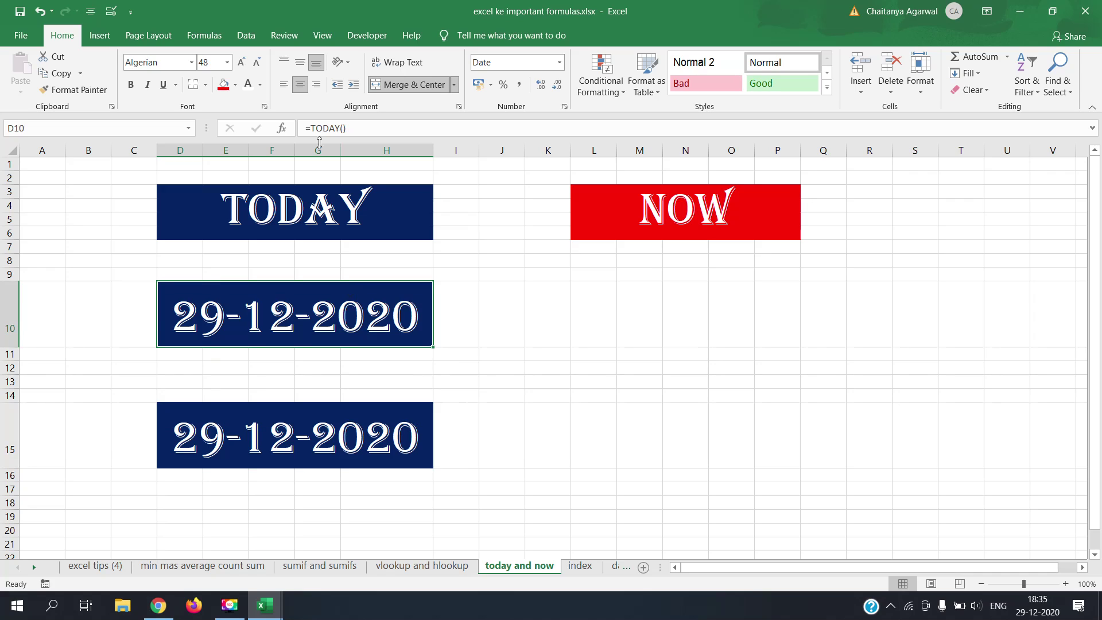
left_click(354, 426)
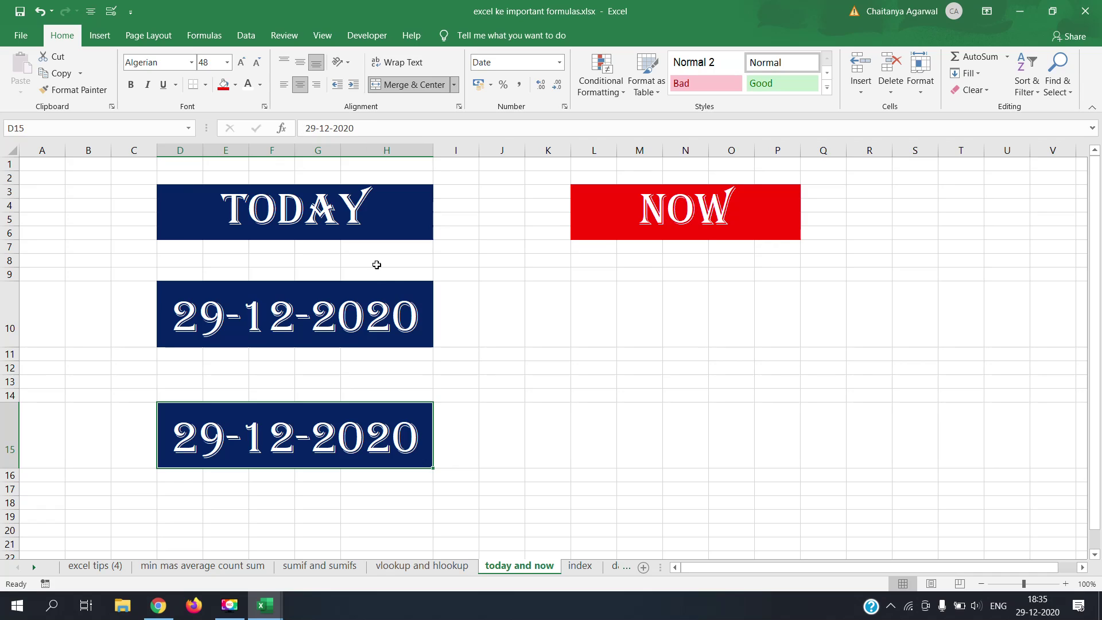
left_click(375, 287)
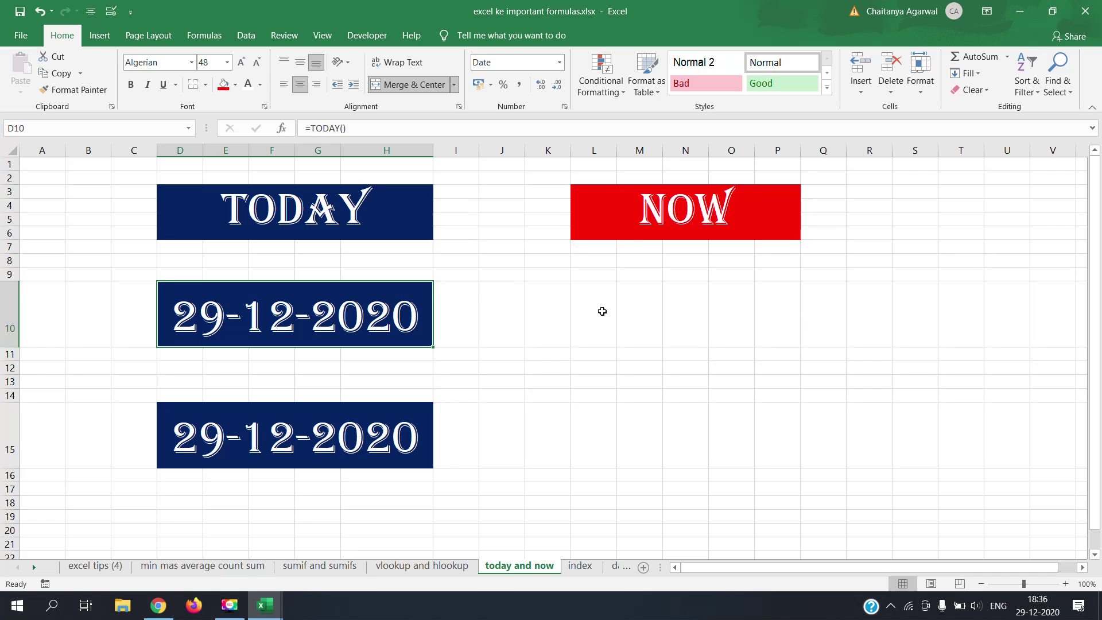
- Copy the red now heading's formatting to the cells starting at L10
left_click(628, 230)
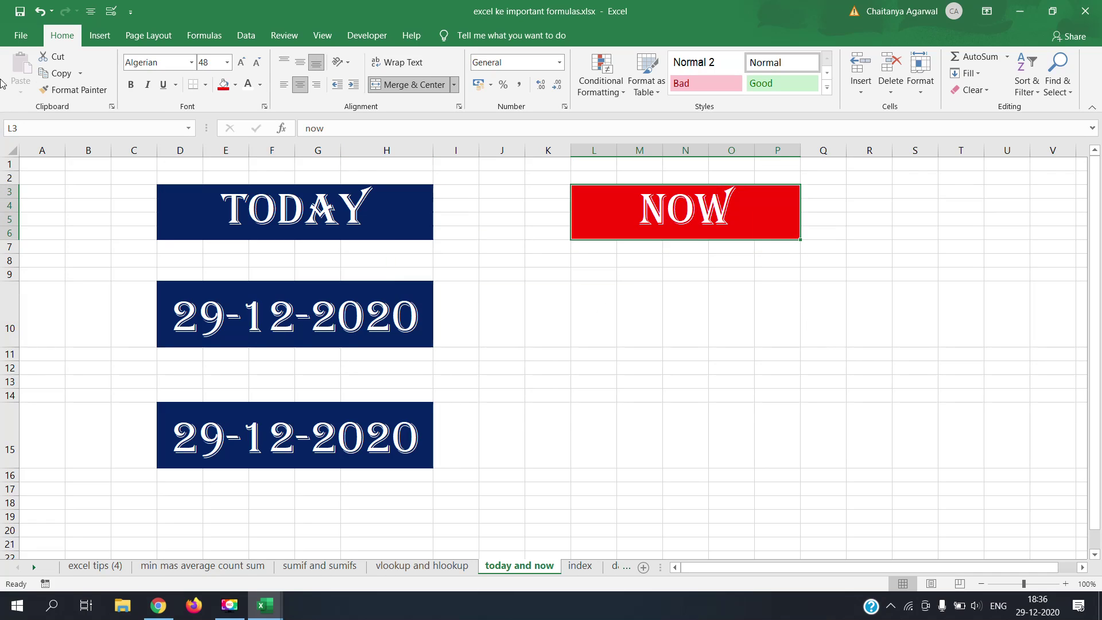
left_click(73, 89)
left_click(591, 304)
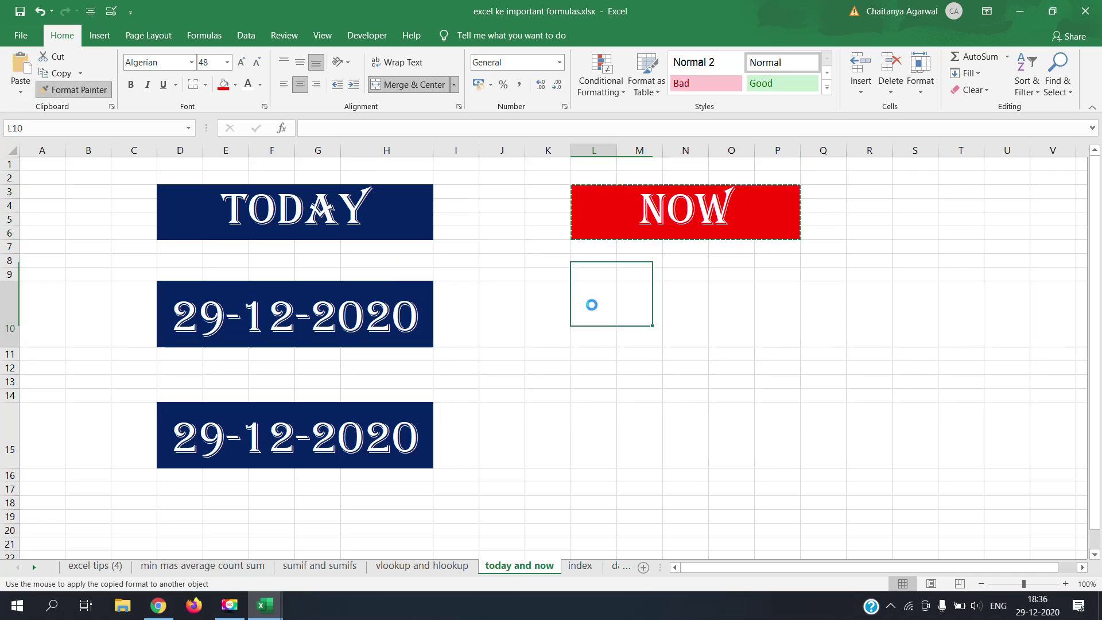
- Enter the formula =now() in the red merged cell L10 and widen column P to fit the date and time
type("=now")
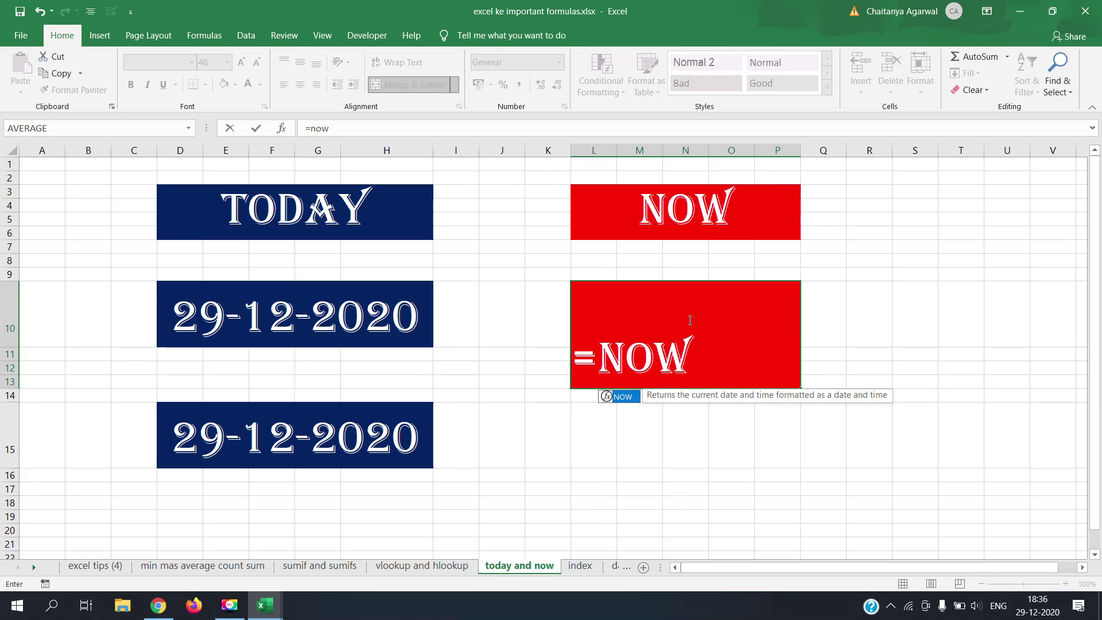
type("()")
key("Return")
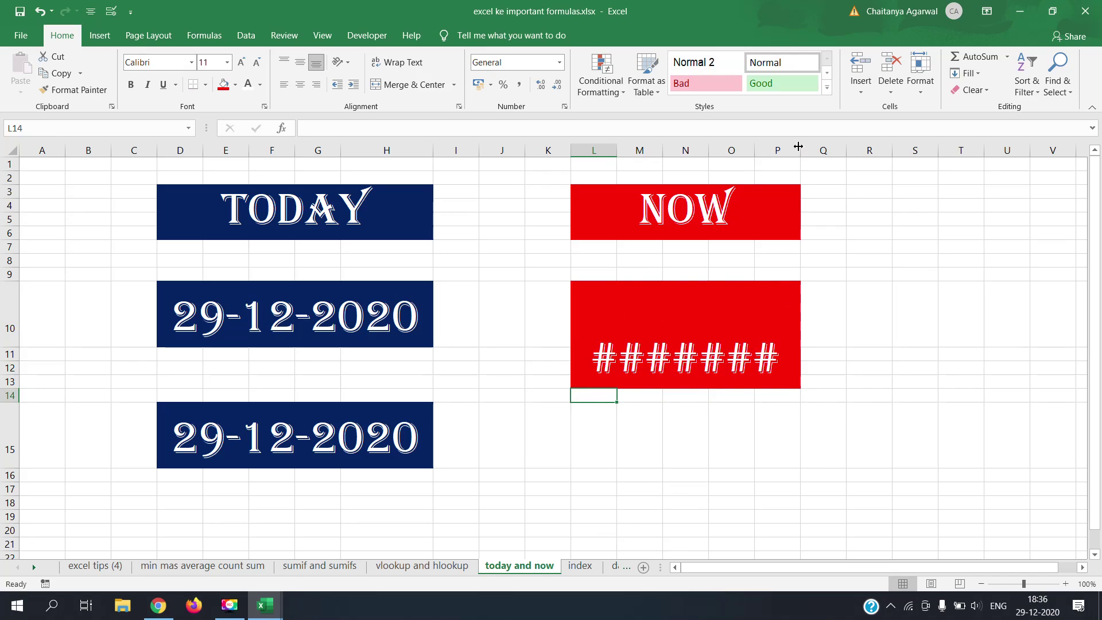
left_click_drag(798, 148, 991, 152)
left_click(978, 154)
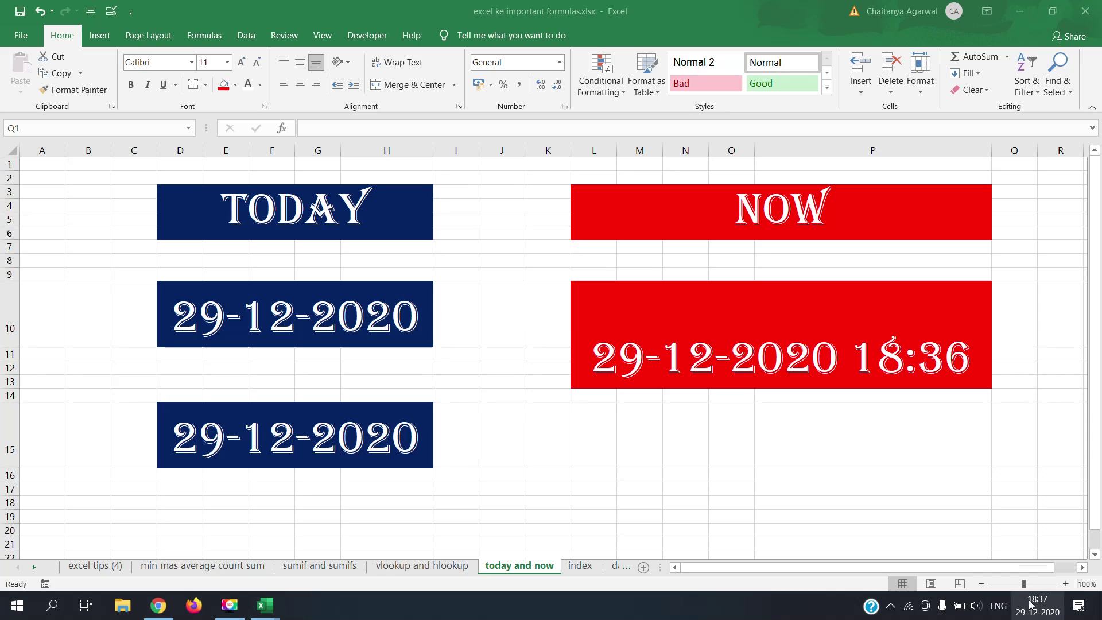
- Check the system clock and enter h in P15 to make the NOW formula recalculate
mouse_move(1031, 604)
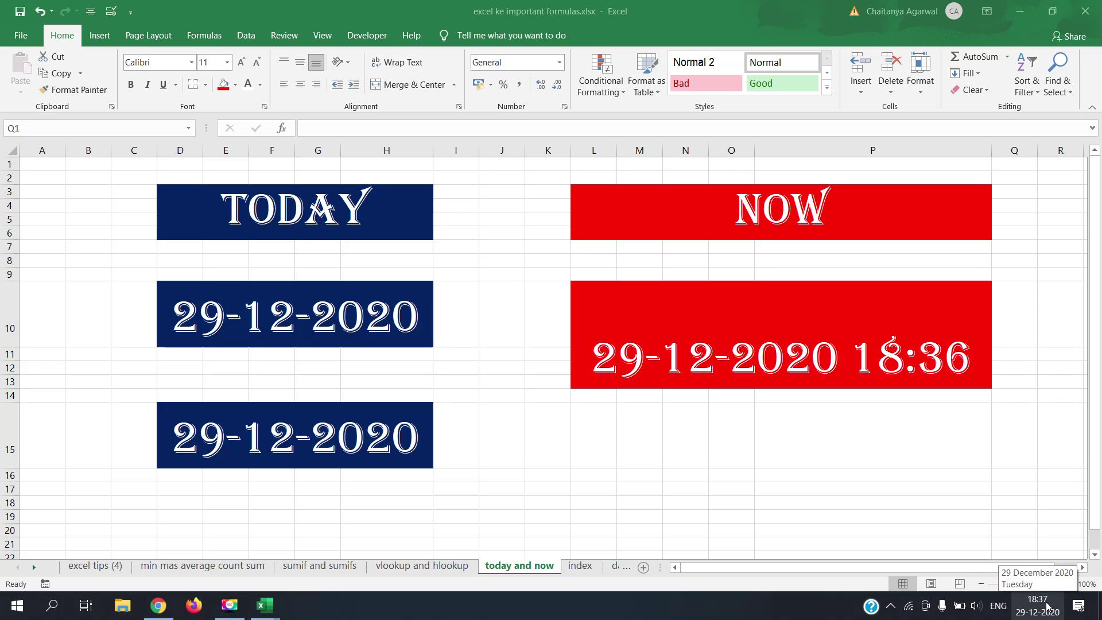
left_click(873, 432)
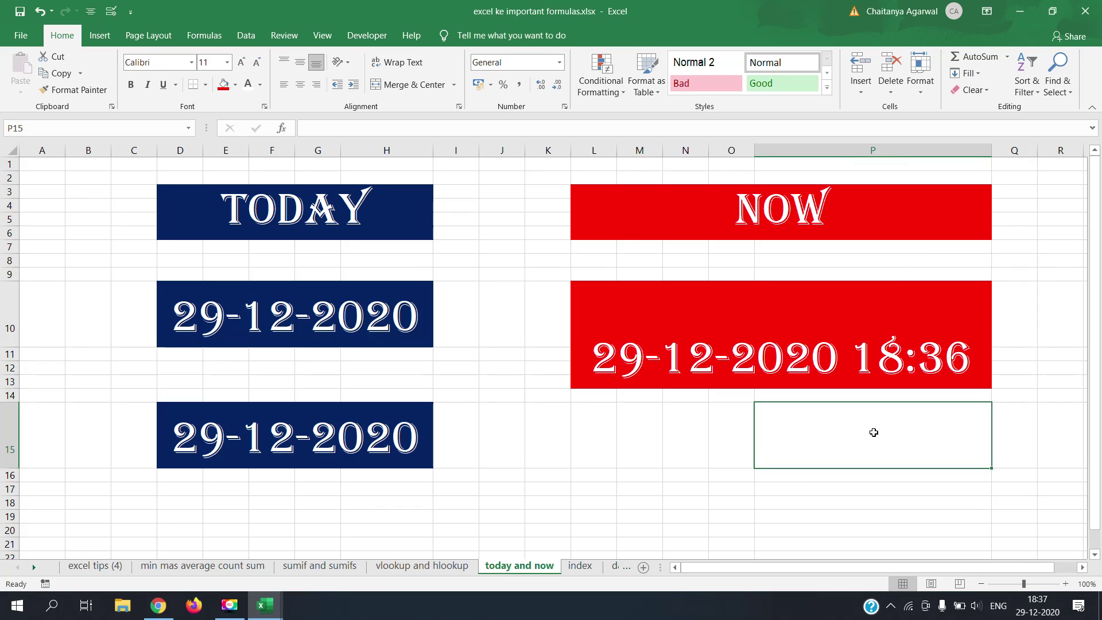
type("h")
key("Return")
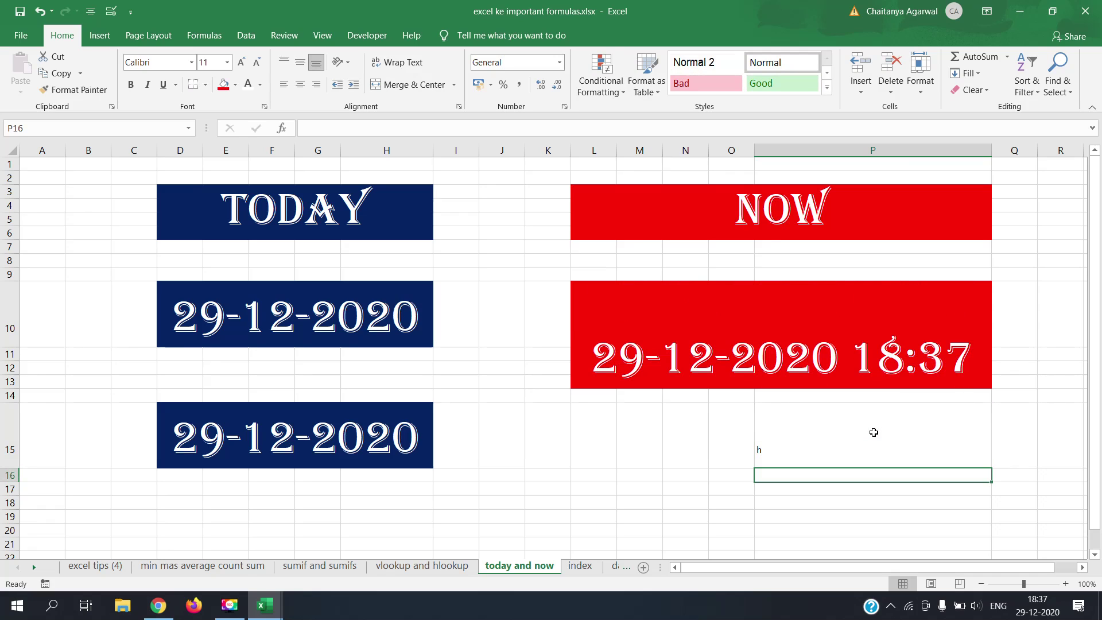
- Compare the NOW formula in L10 with the TODAY formula in D10 and the typed date in D15
left_click(831, 359)
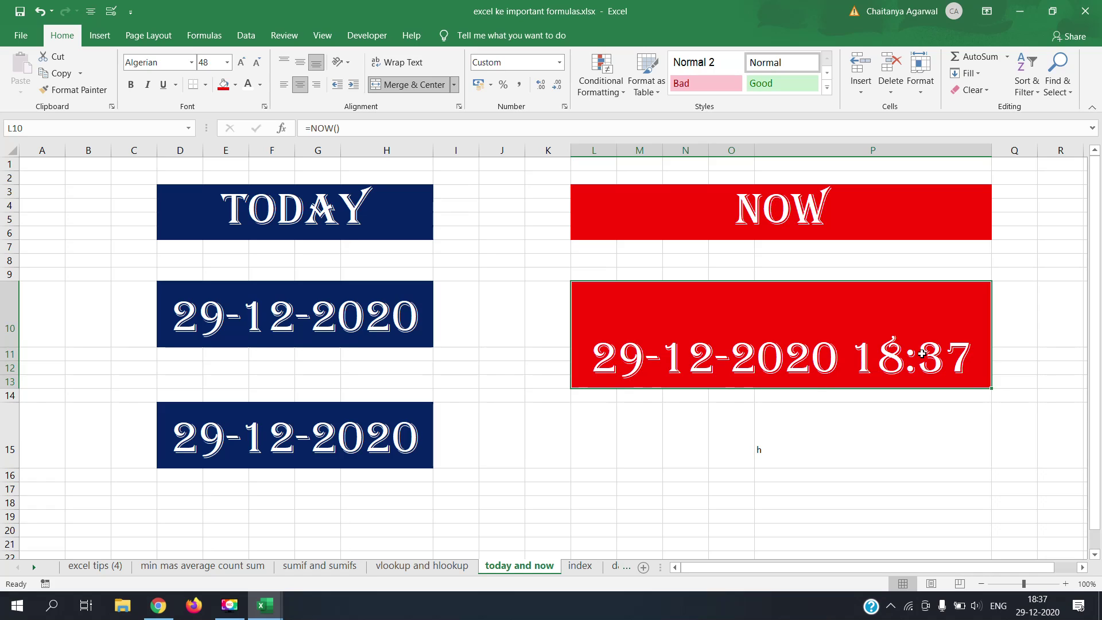
left_click(334, 330)
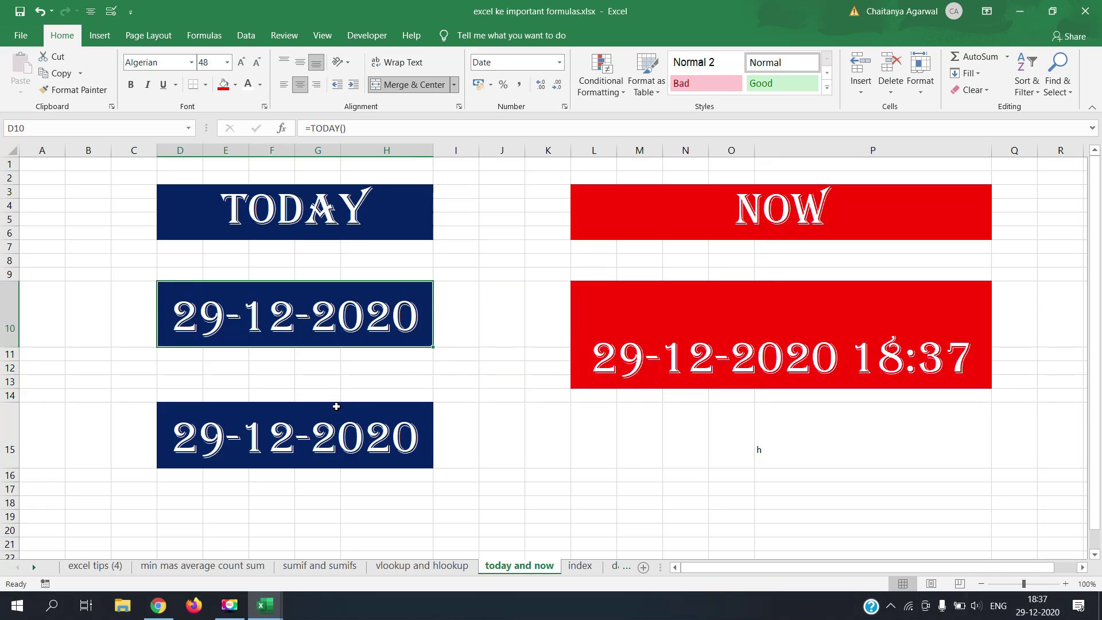
left_click(337, 406)
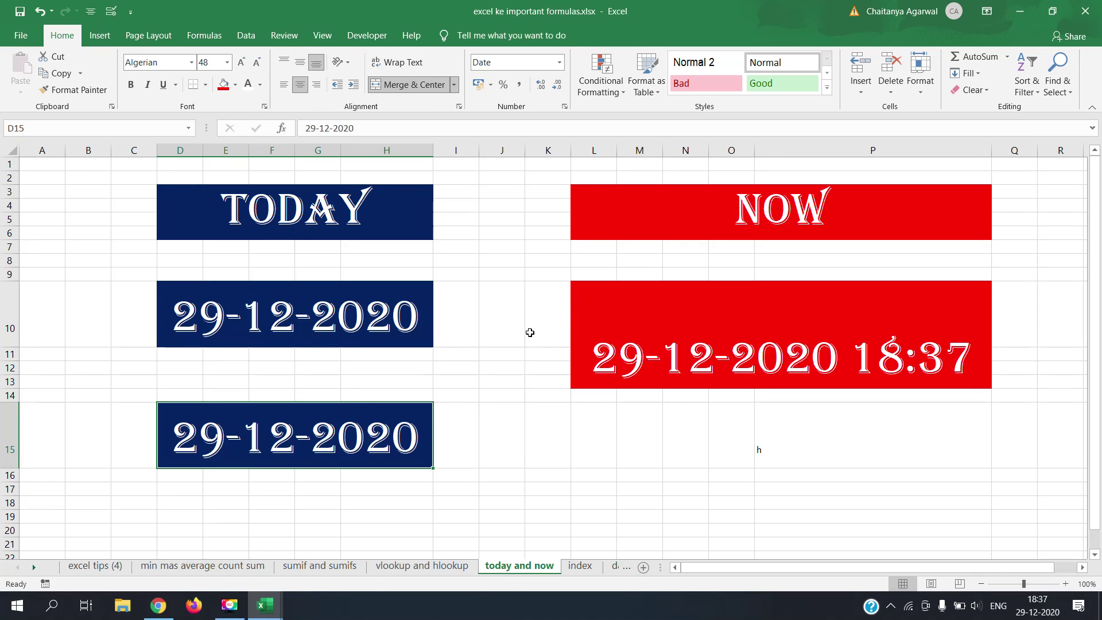
left_click(581, 322)
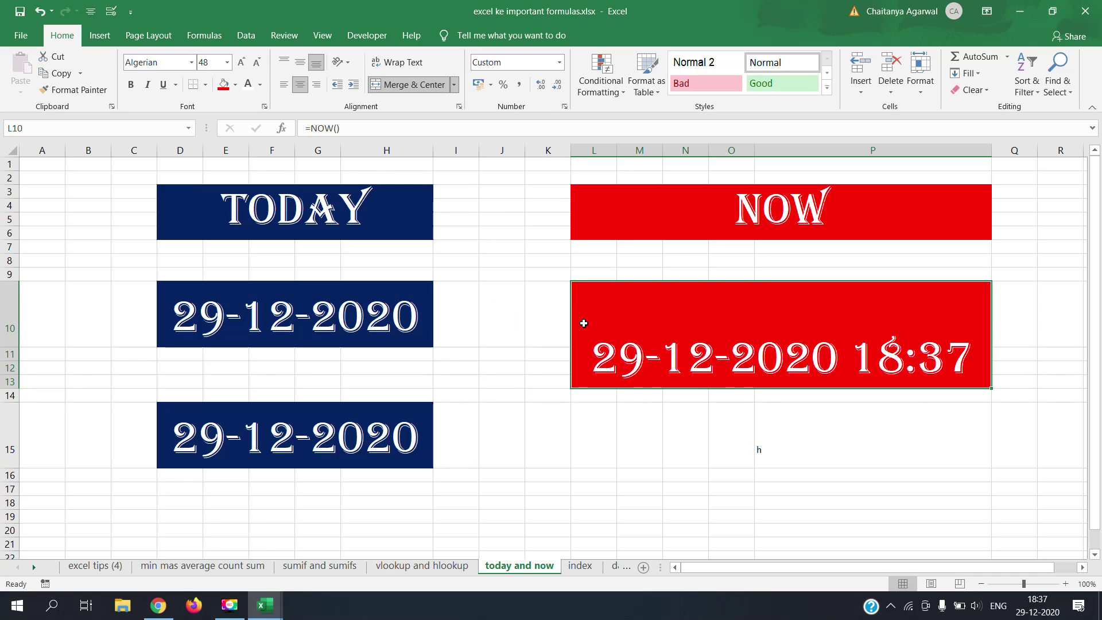
- Open the index sheet and examine the student table from the Roll Num column through Contact Number
left_click(570, 567)
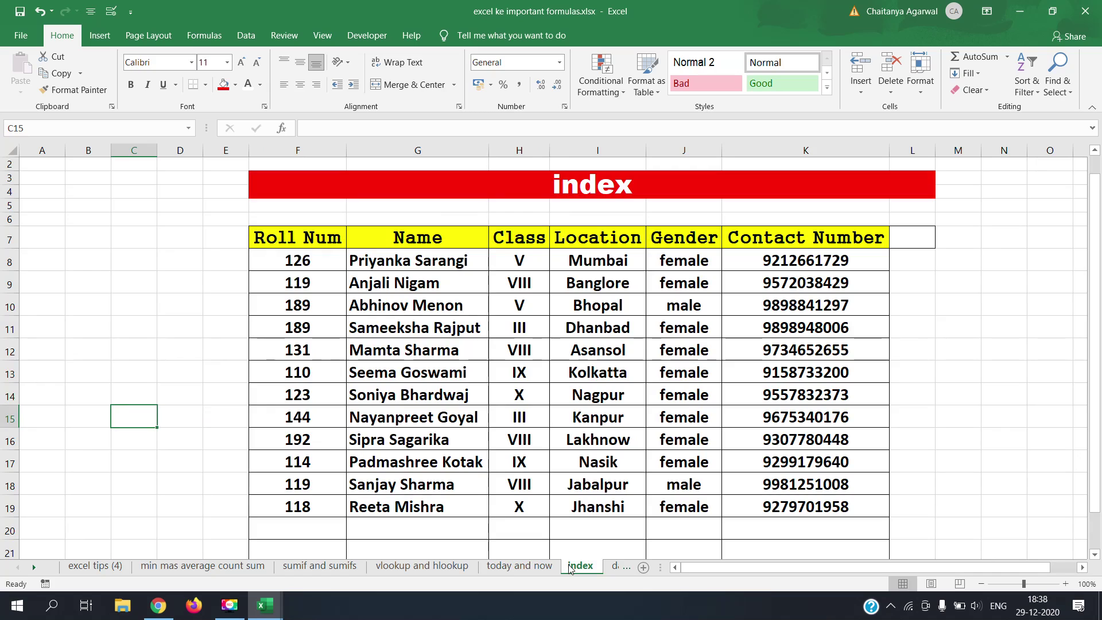
left_click(926, 265)
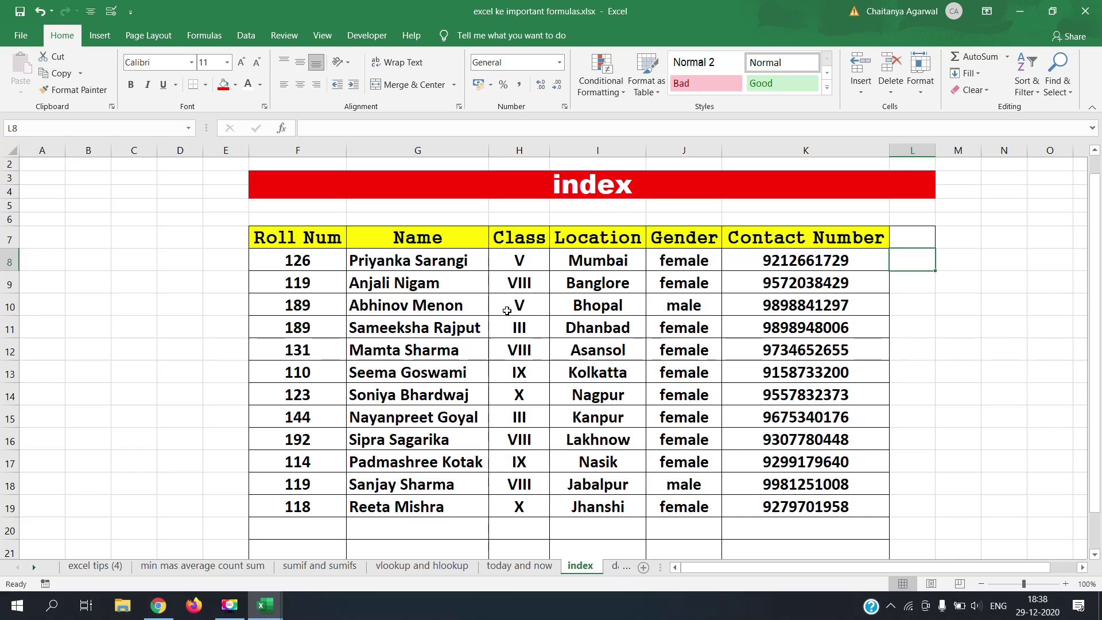
left_click_drag(386, 238, 417, 514)
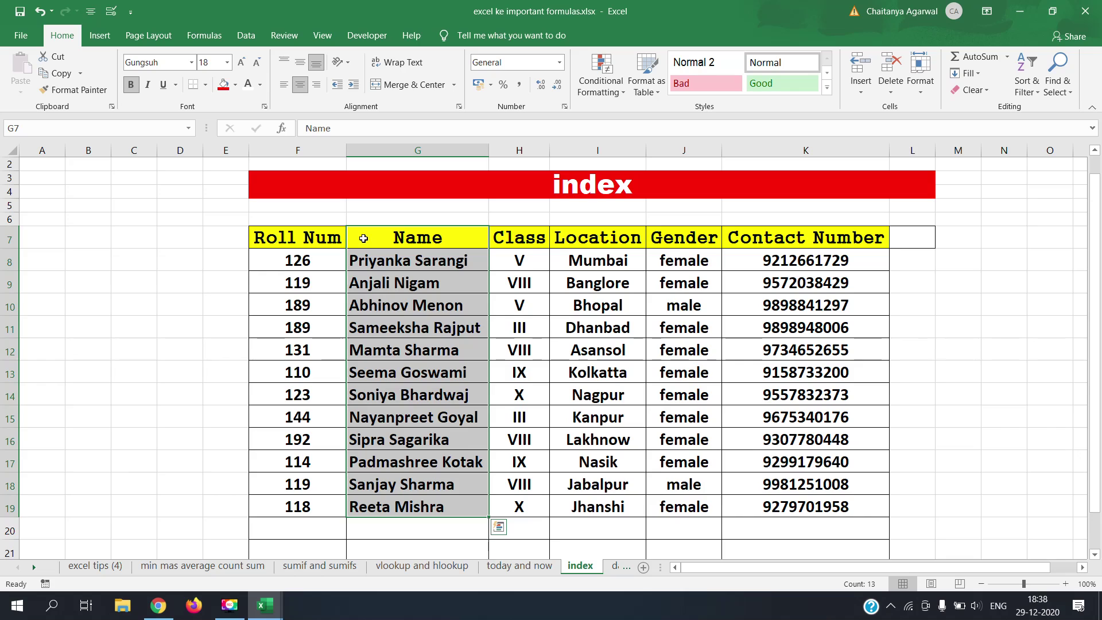
left_click_drag(364, 238, 808, 506)
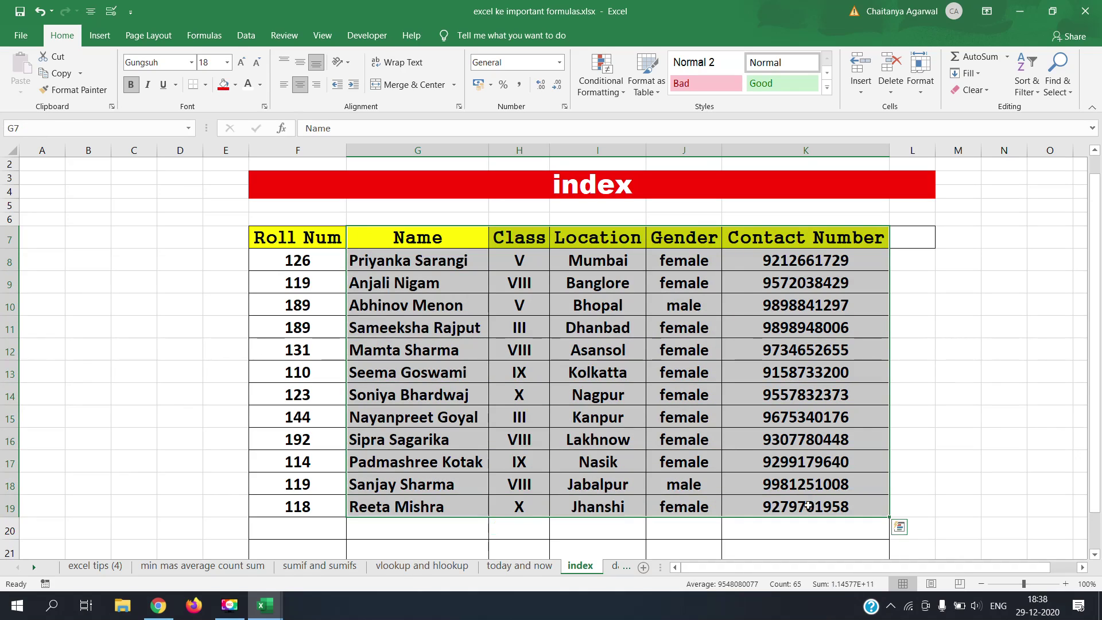
left_click_drag(364, 239, 777, 506)
left_click_drag(282, 238, 414, 505)
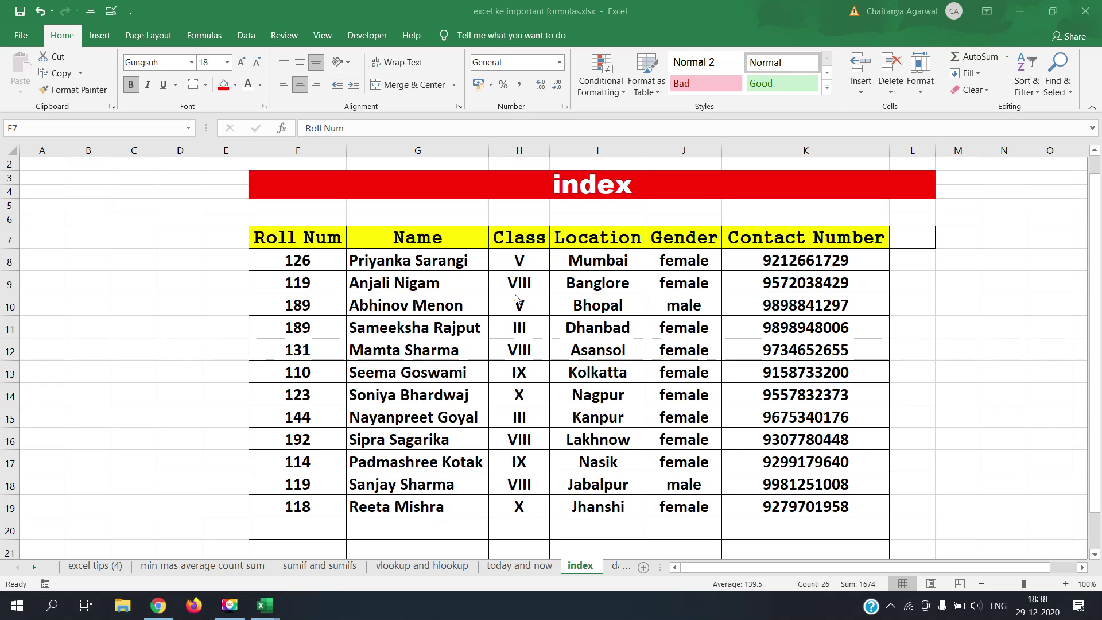
left_click(614, 190)
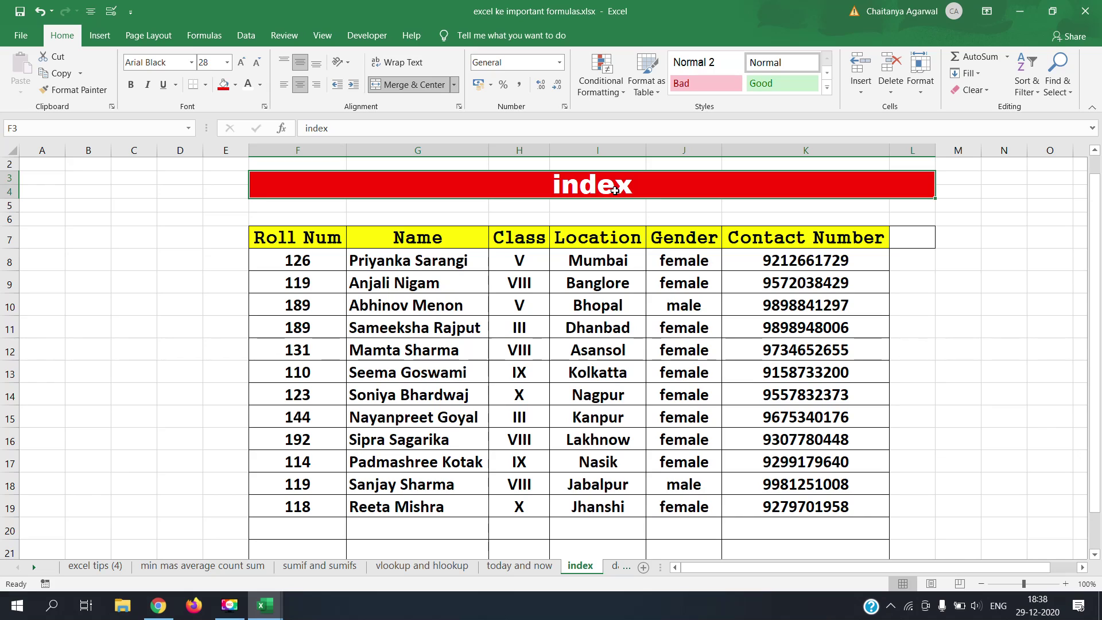
left_click_drag(407, 240, 453, 500)
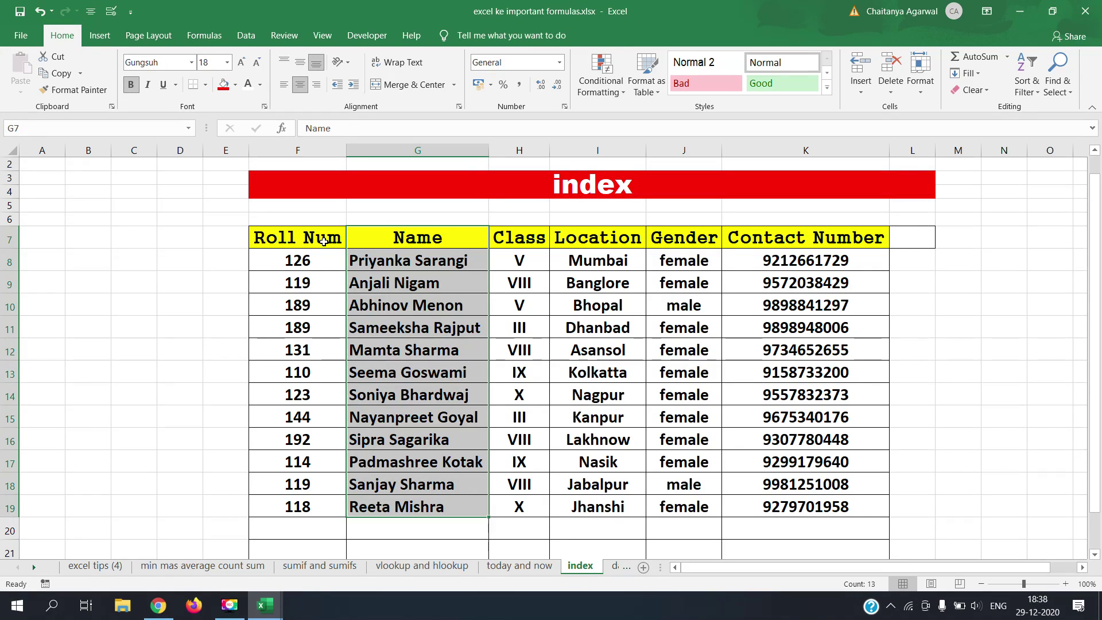
left_click_drag(323, 241, 795, 507)
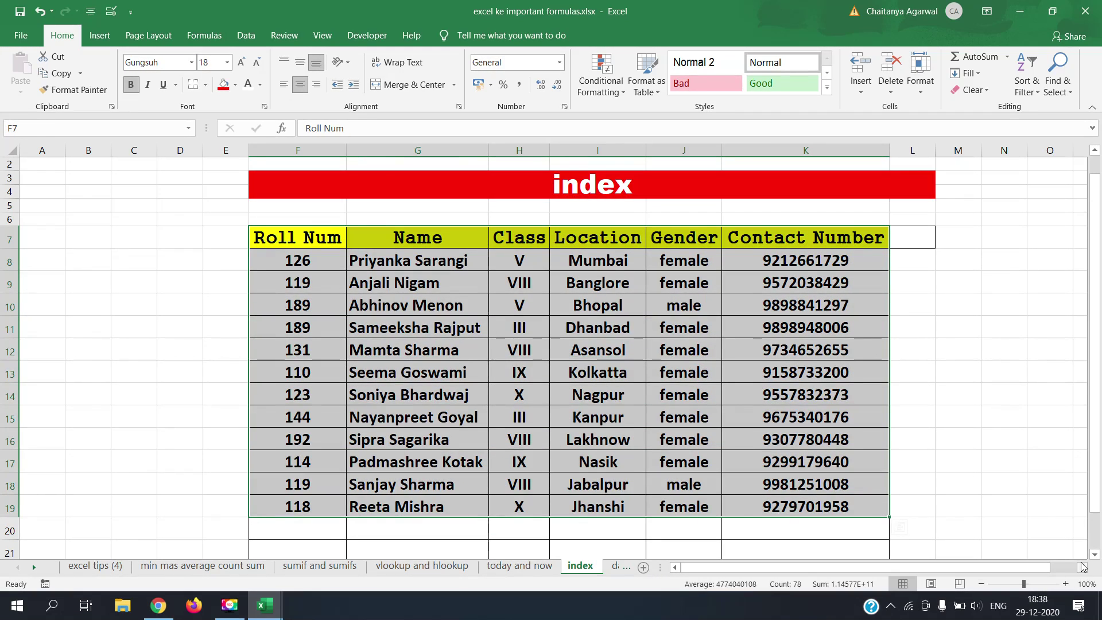
scroll(1082, 567, "right", 4)
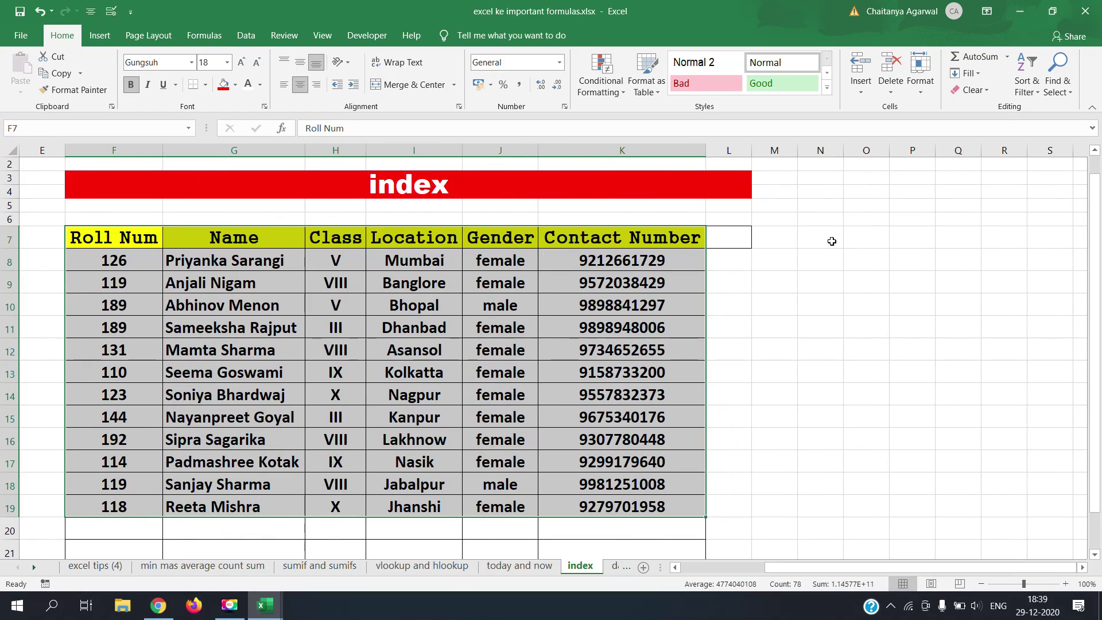
left_click(832, 241)
type("=indez")
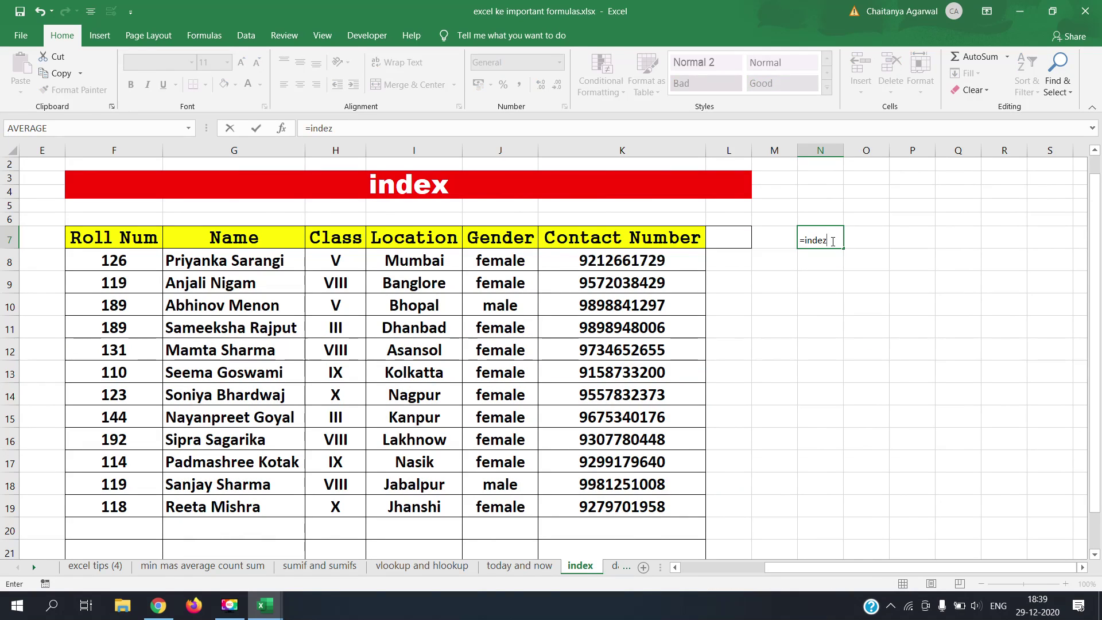
key("BackSpace")
key("BackSpace")
key("BackSpace")
key("BackSpace")
key("BackSpace")
key("BackSpace")
key("Escape")
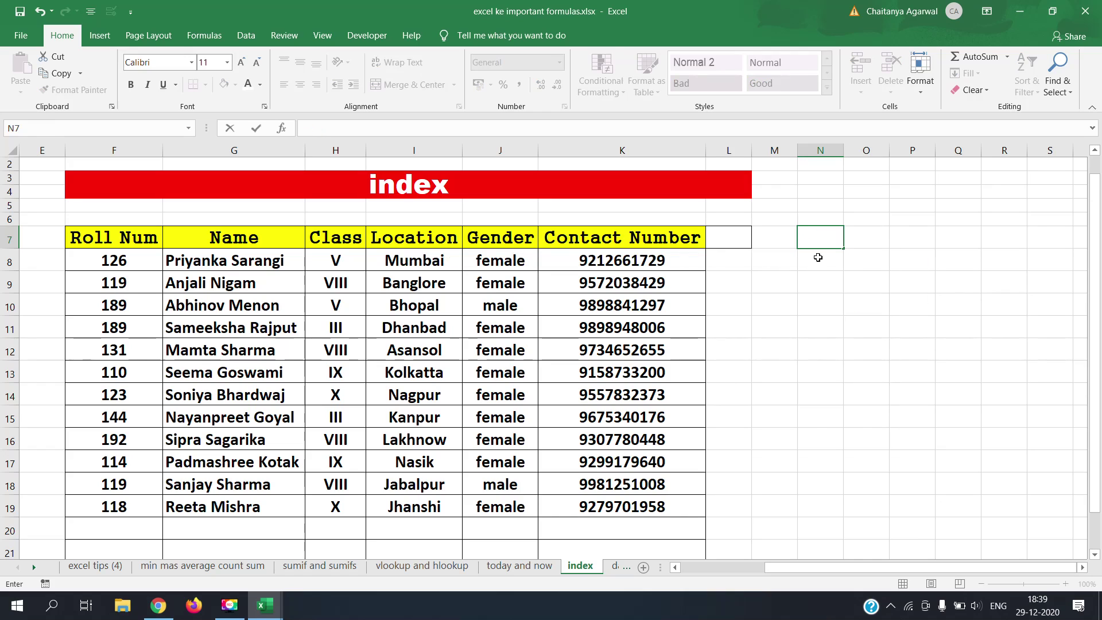
key("Return")
- Copy the red index heading's formatting to the cells starting at M7
left_click(622, 187)
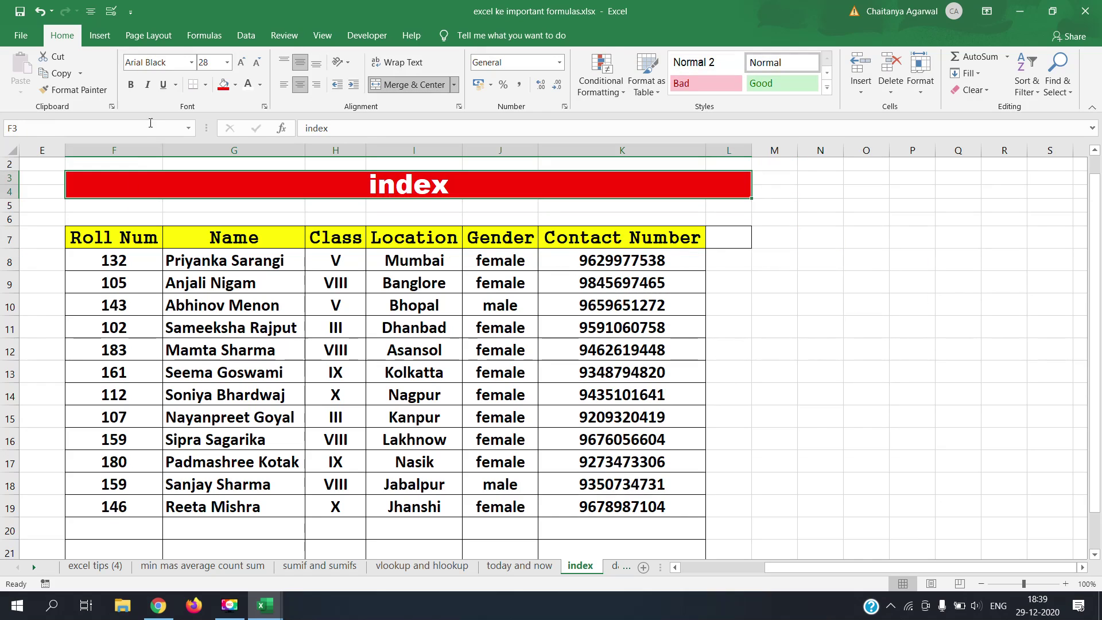
left_click(75, 89)
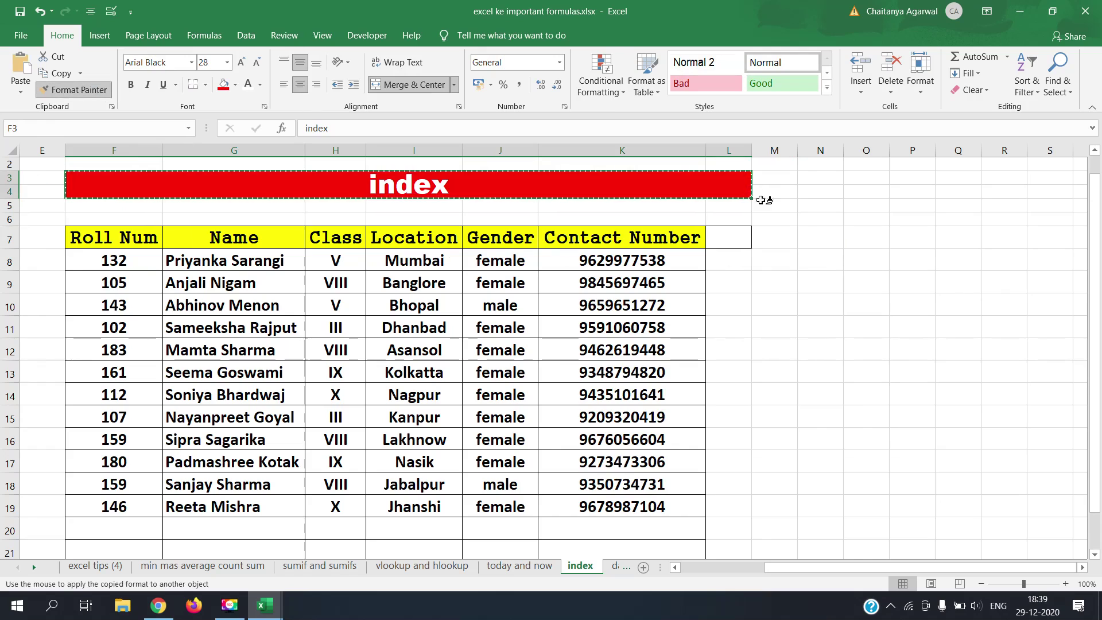
left_click(790, 236)
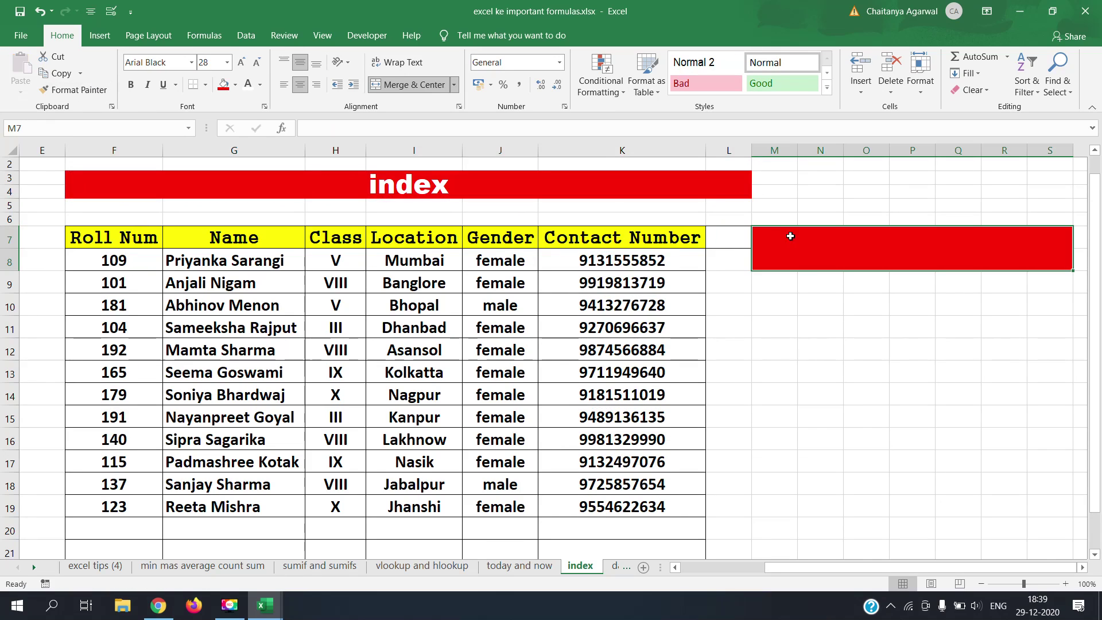
- Enter an INDEX formula in the red merged cell M7 with array F7:K19, row number 7 and column number 6
double_click(937, 254)
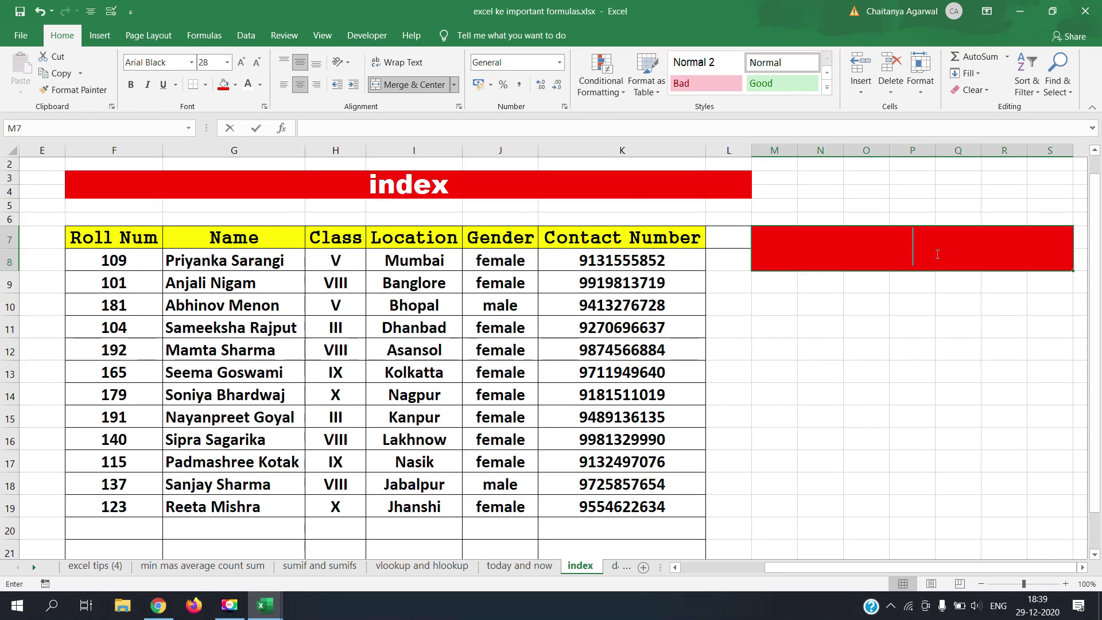
type("=")
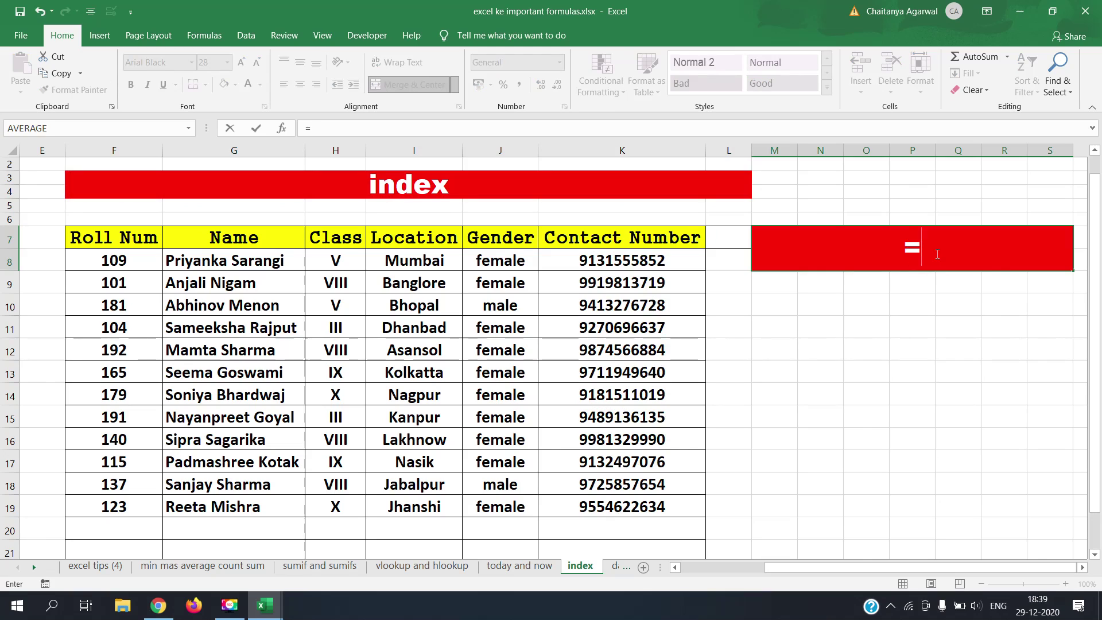
type("indde")
key("BackSpace")
key("BackSpace")
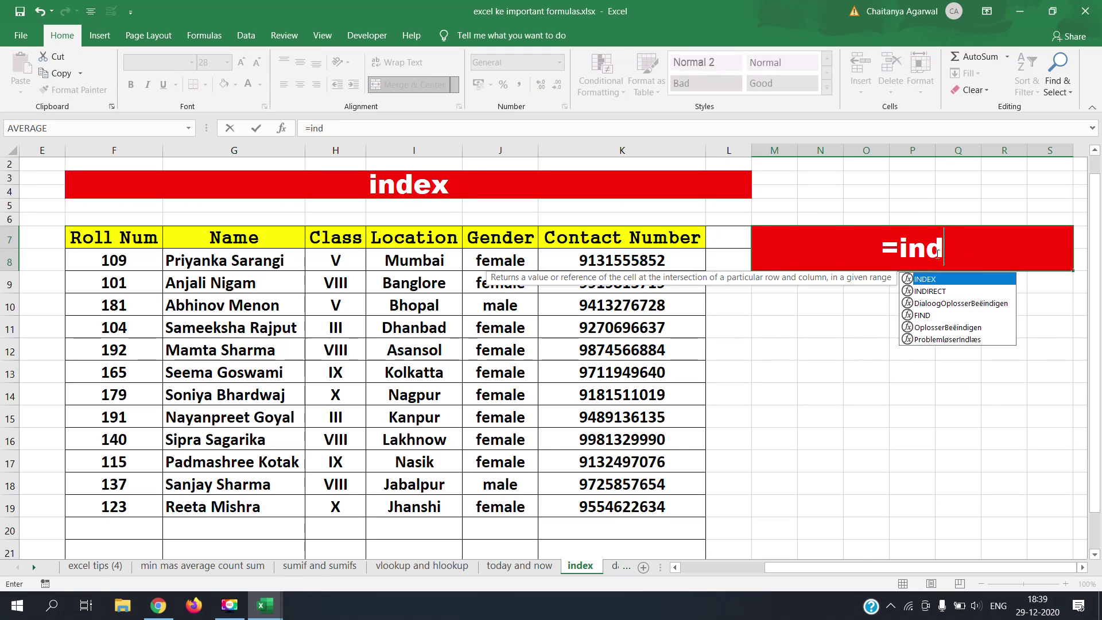
type("ex")
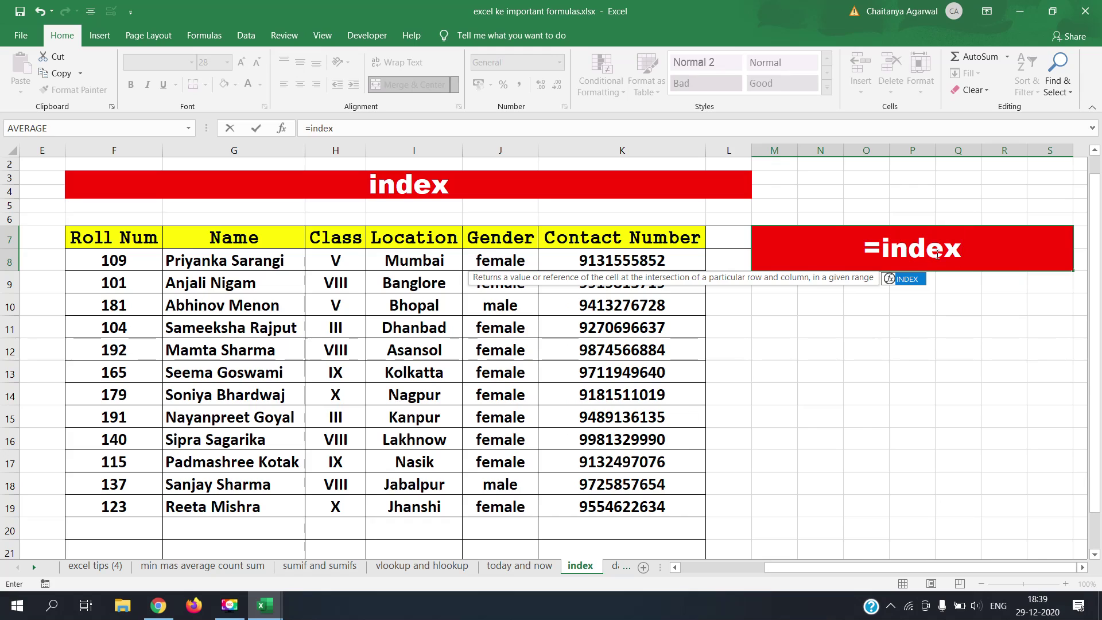
type("(")
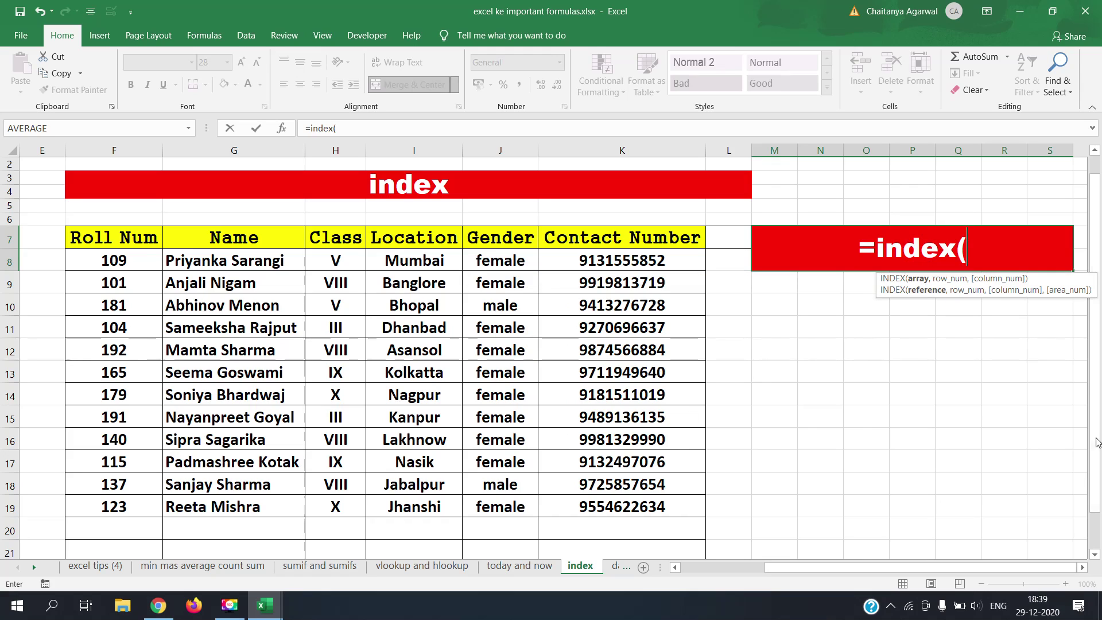
left_click(1041, 580)
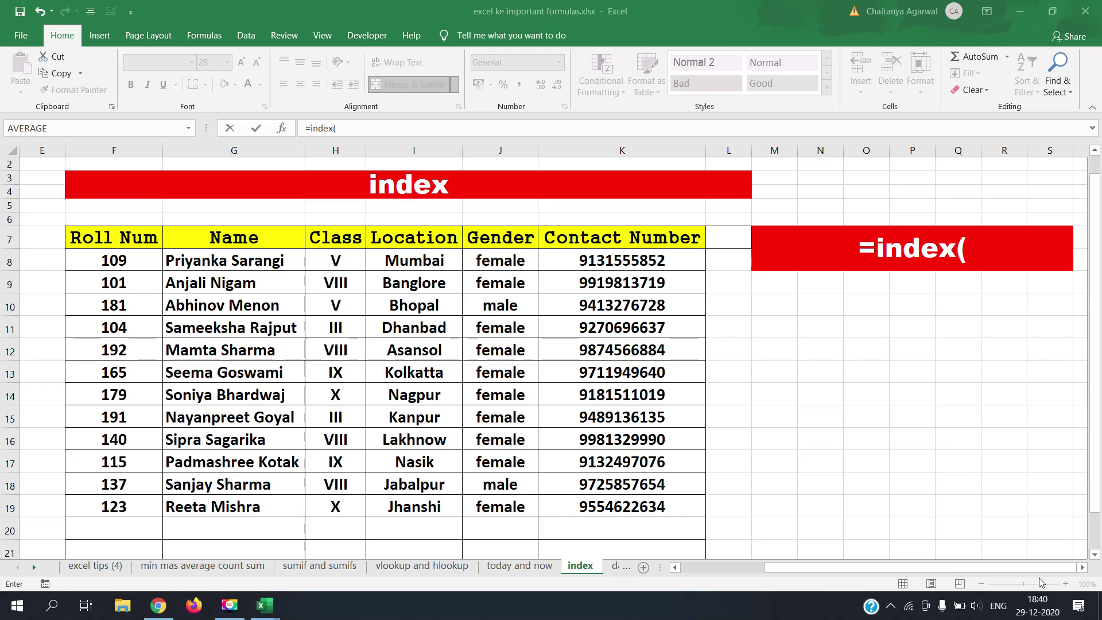
left_click(999, 244)
left_click(976, 249)
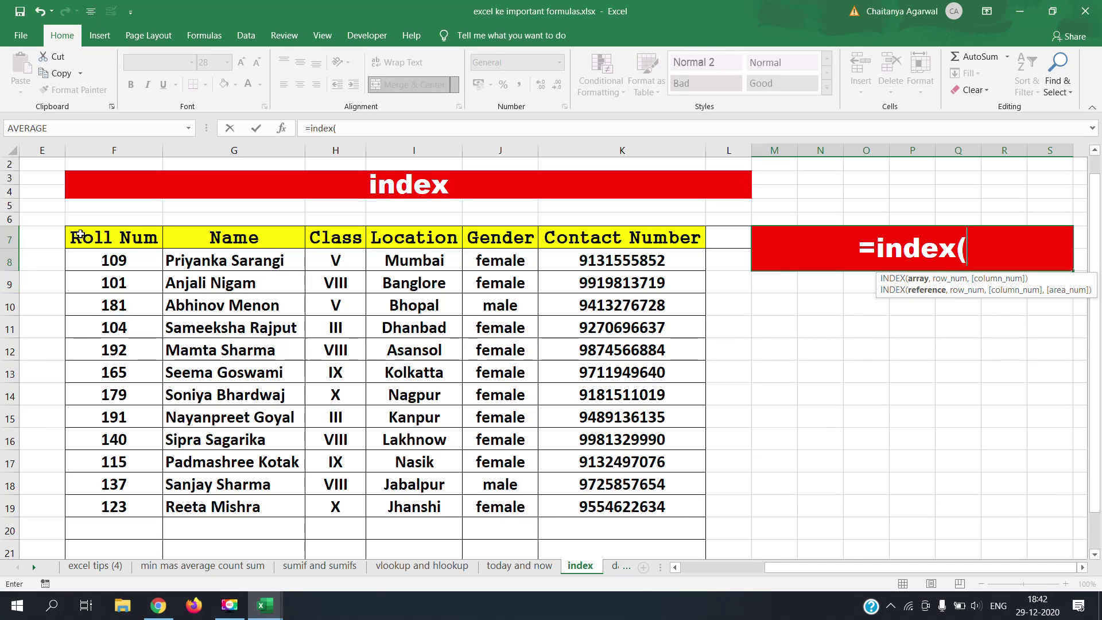
left_click_drag(80, 234, 594, 499)
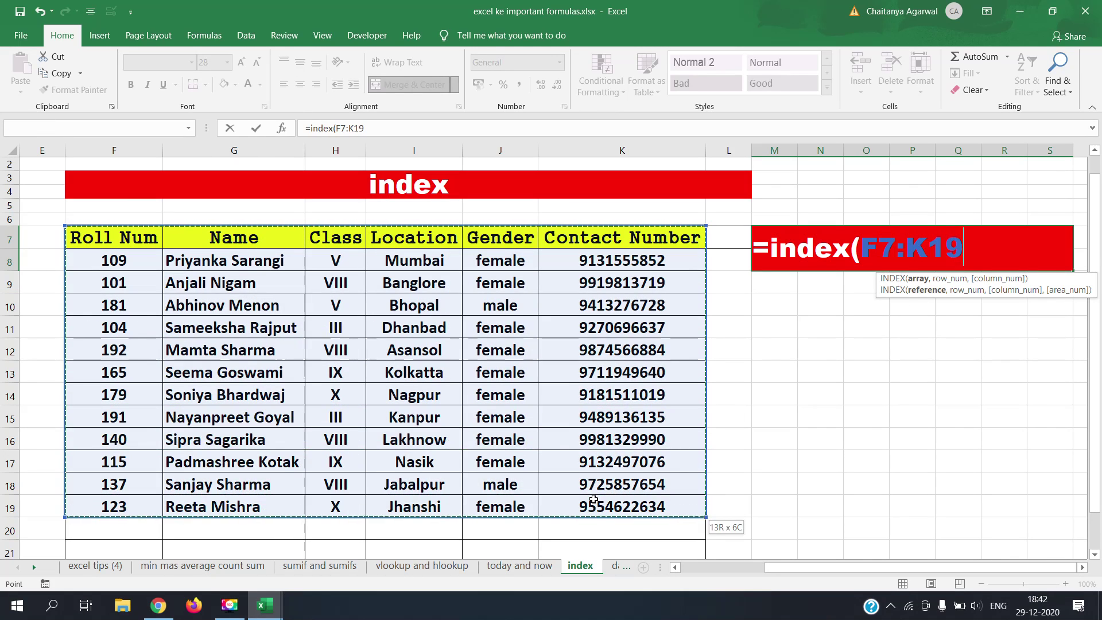
type(",")
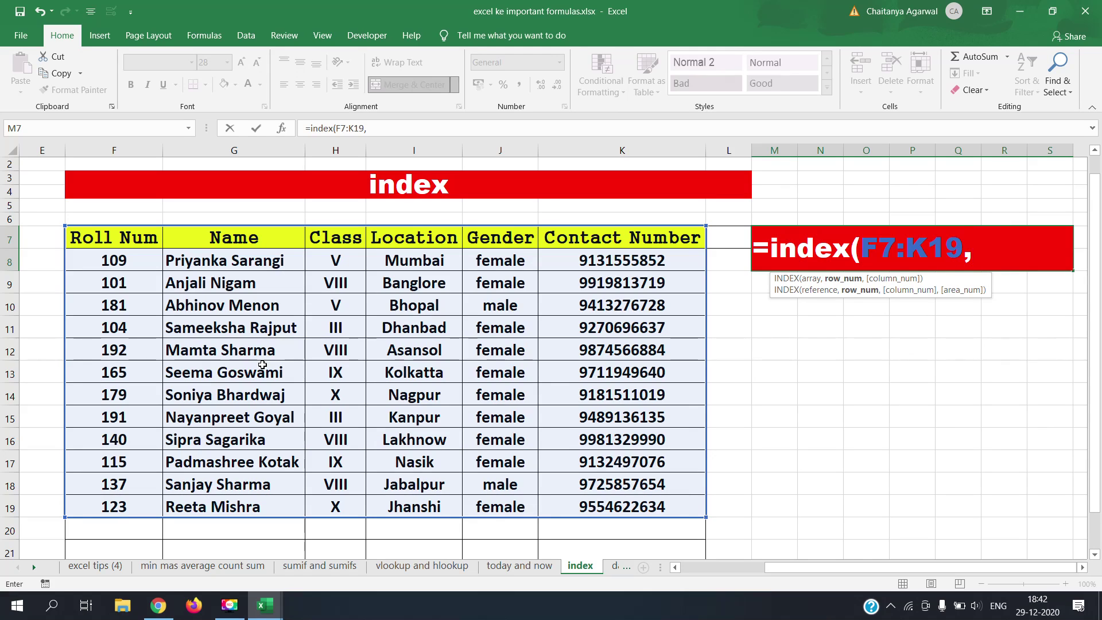
type("7,")
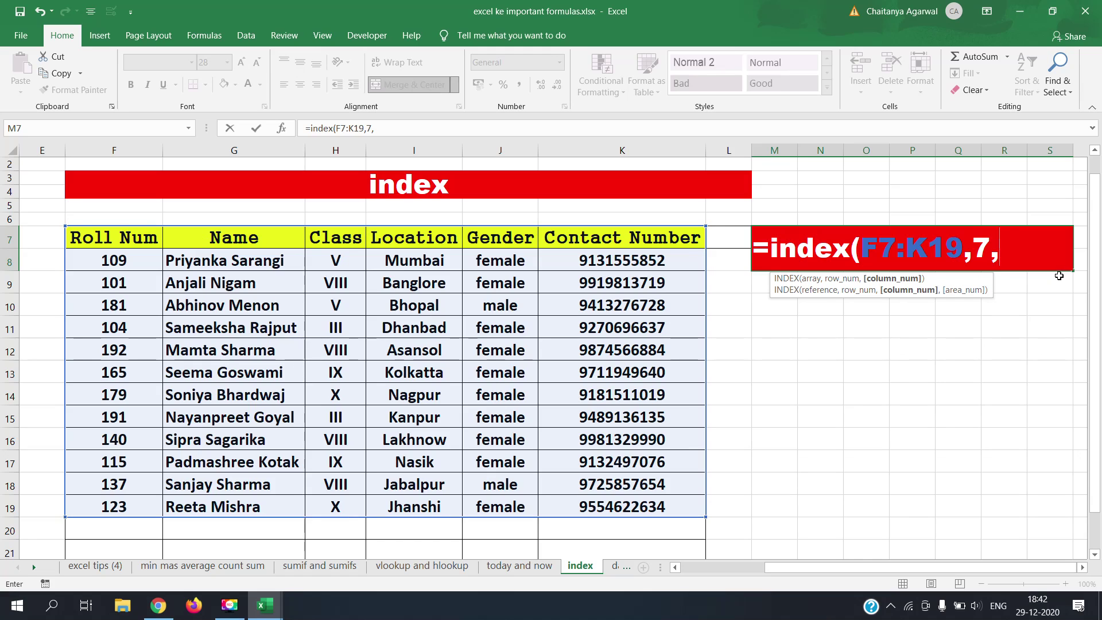
type("6")
key("Return")
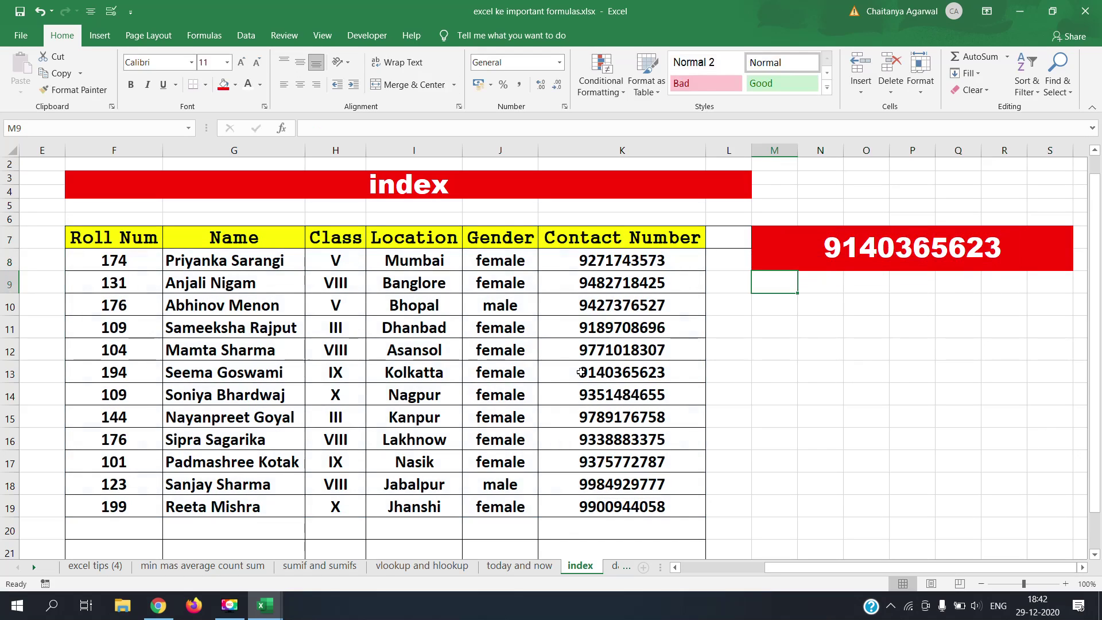
- Check the formula behind contact number cell K8, and replace all formulas on the index sheet with their values
left_click(602, 261)
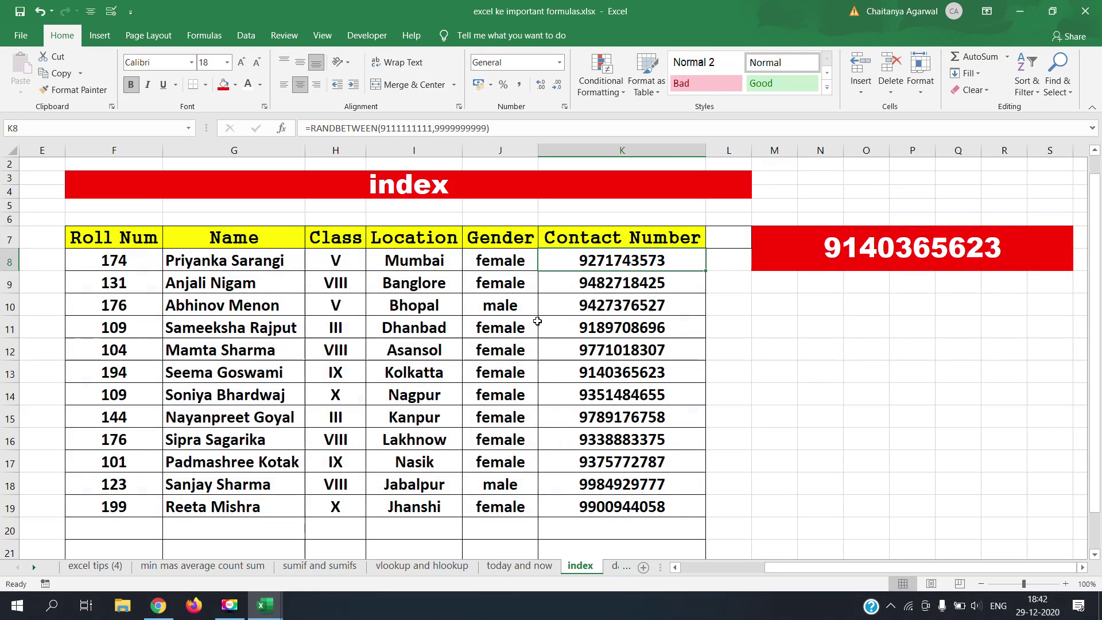
left_click(11, 151)
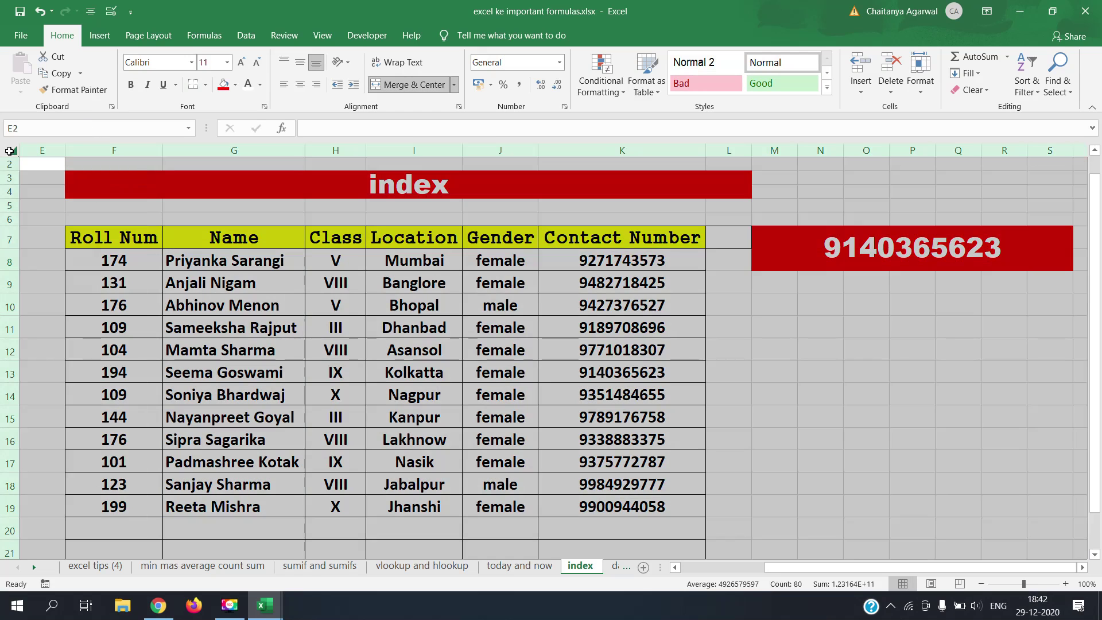
left_click(58, 74)
left_click(20, 91)
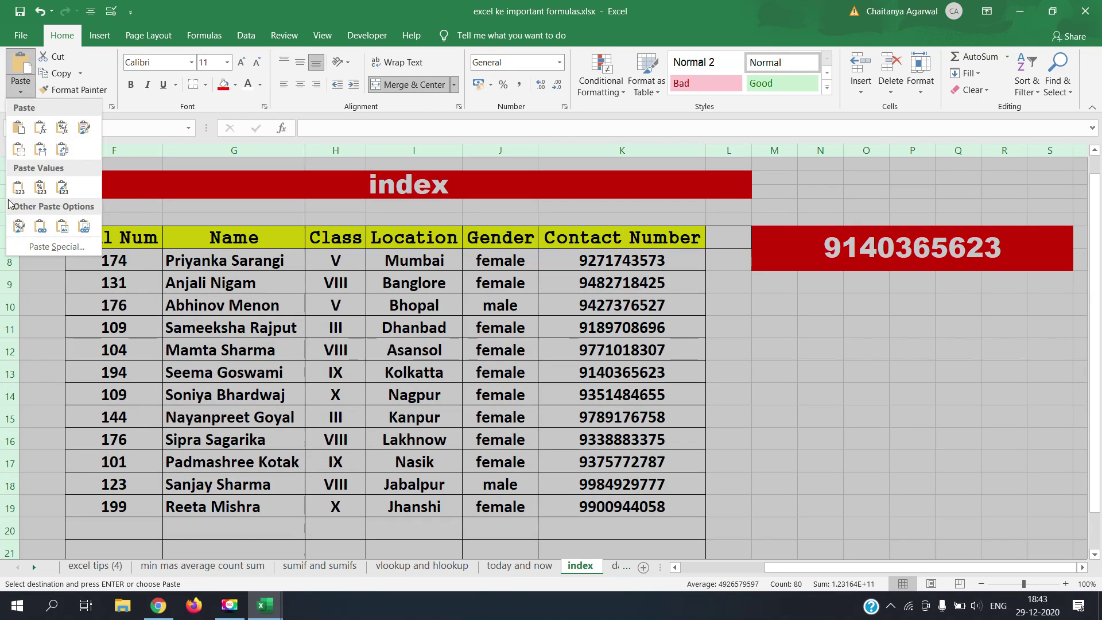
left_click(18, 188)
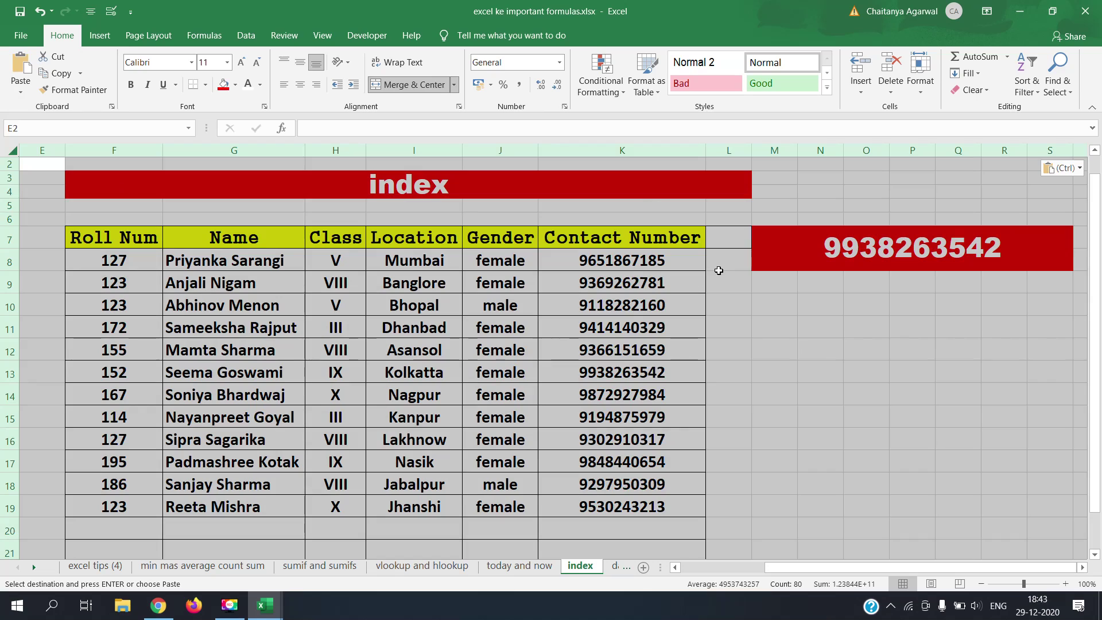
left_click(718, 265)
- Compare the value in M7 with the name and contact number in row 13 of the student table
left_click(811, 250)
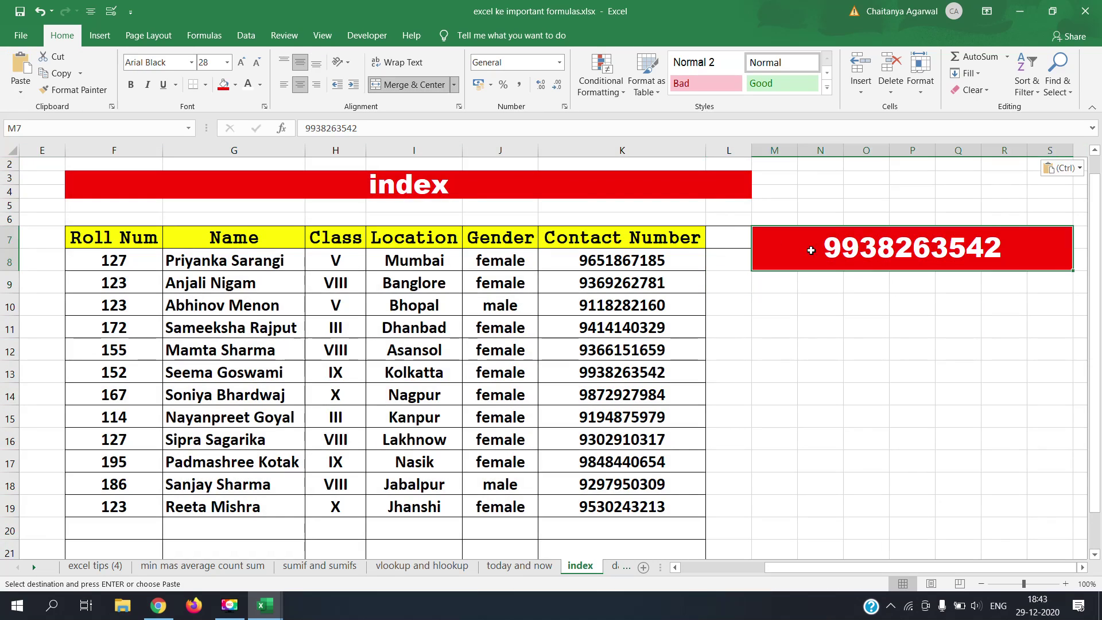
left_click(293, 373)
left_click(643, 374)
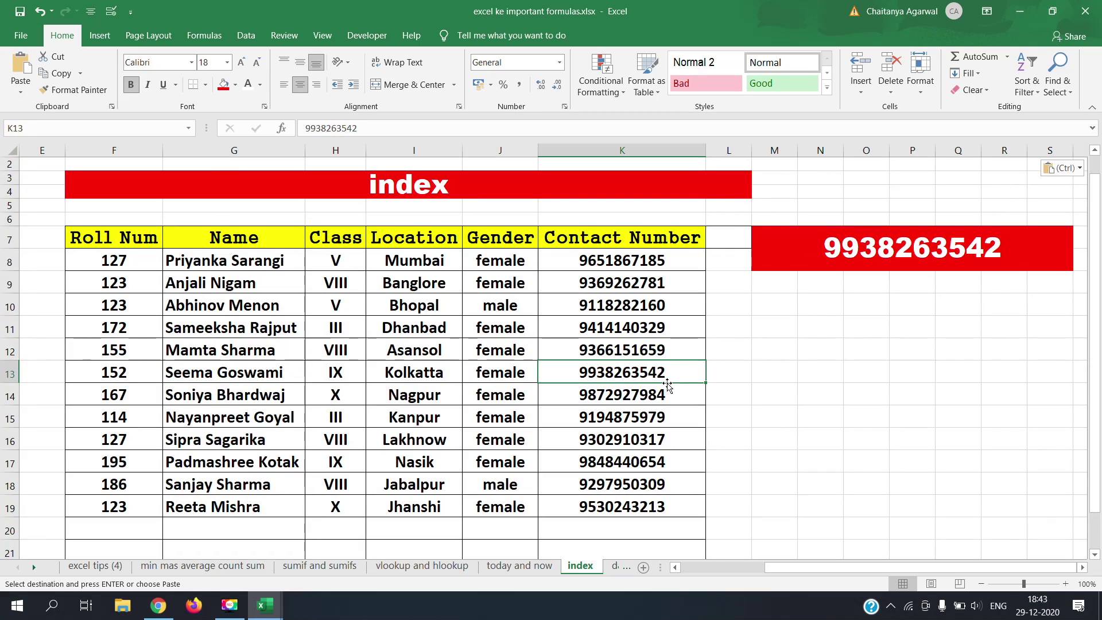
- Replace the value in M7 with an INDEX formula using array F7:K19, row number 10 and column number 4
left_click(963, 261)
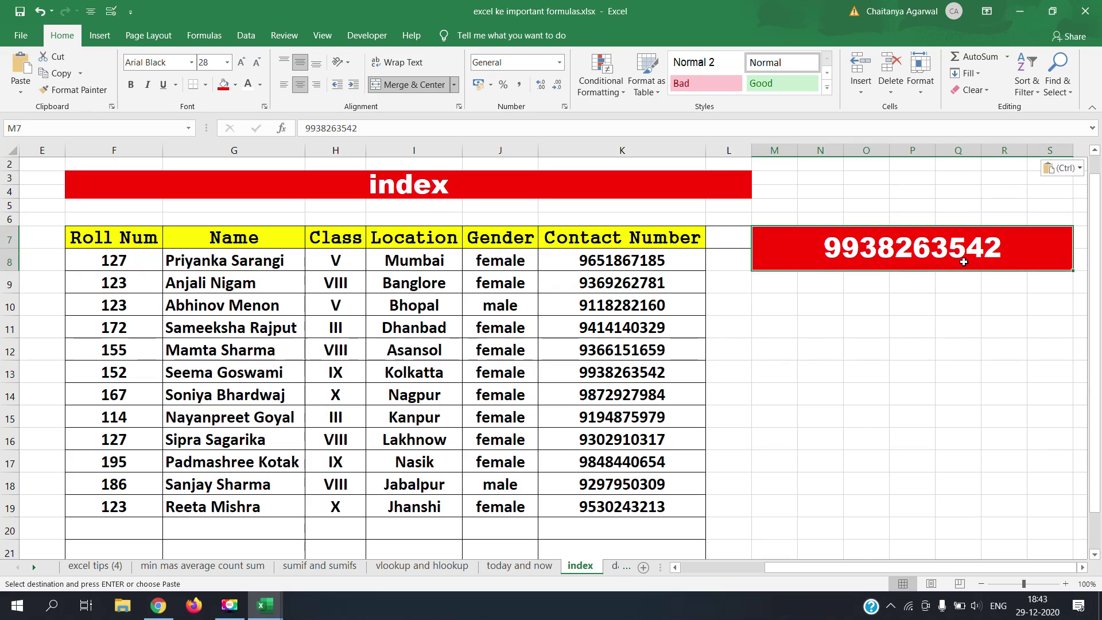
double_click(808, 256)
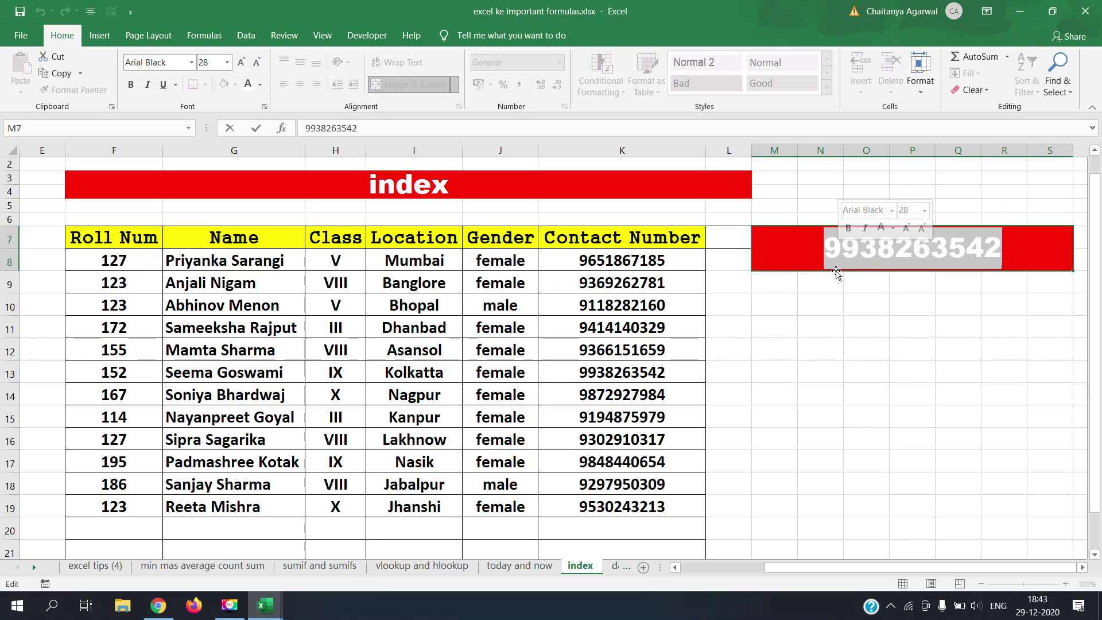
key("Escape")
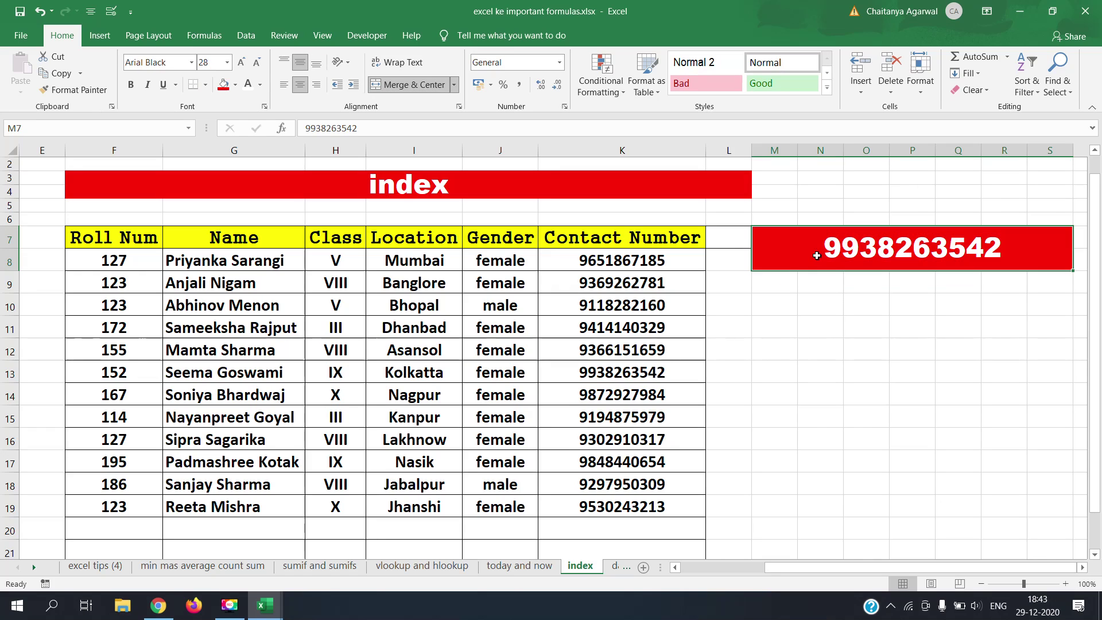
type("=index")
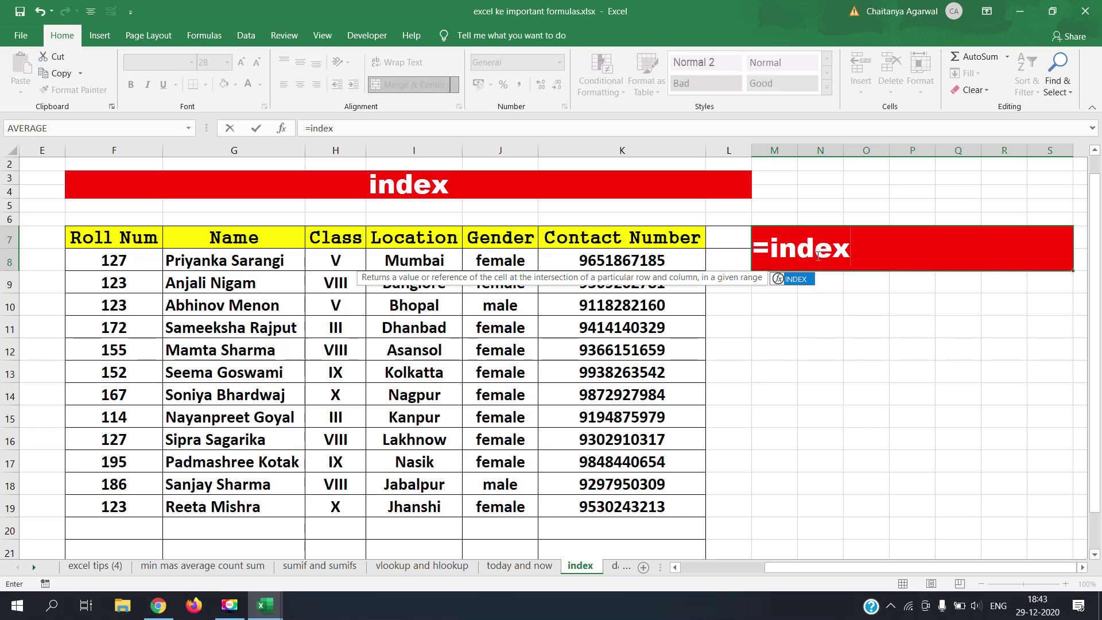
type("(")
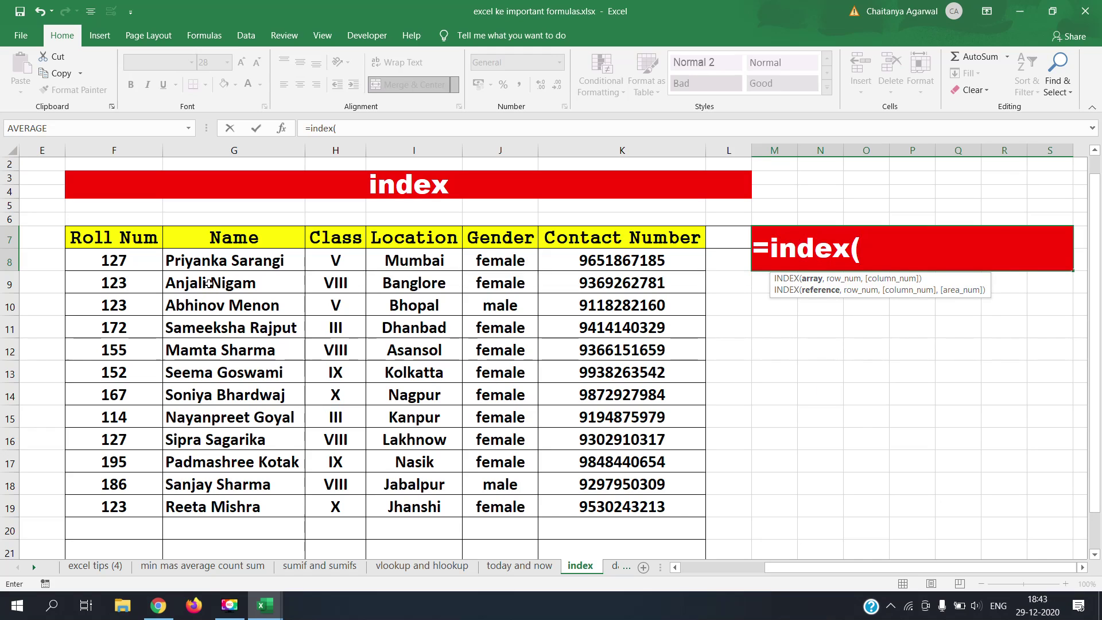
left_click_drag(141, 241, 622, 506)
left_click(622, 507)
left_click(99, 237)
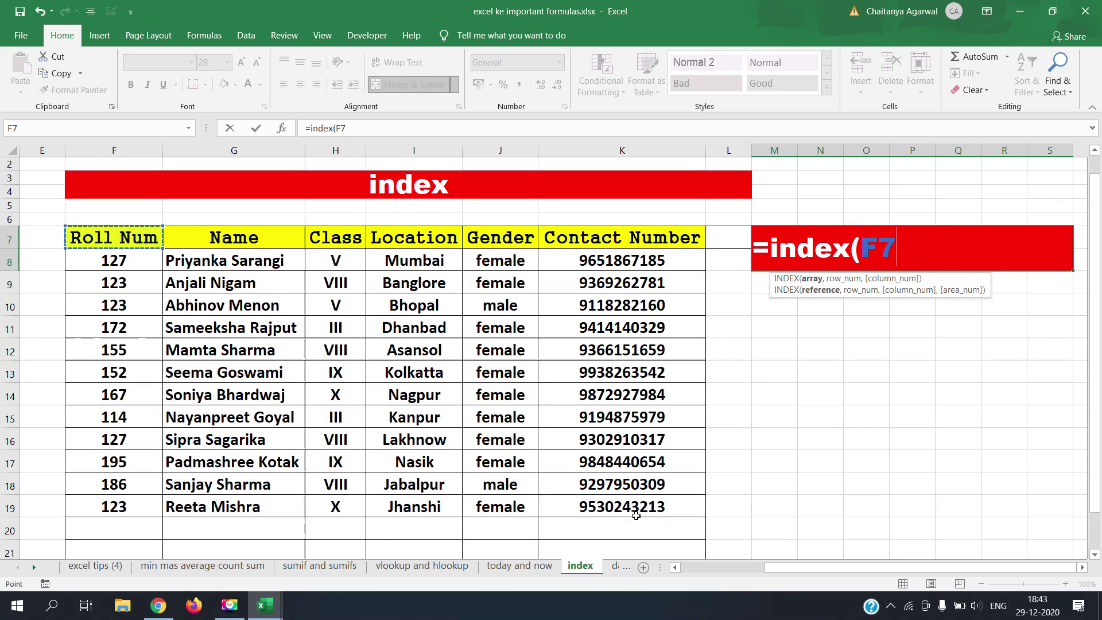
left_click(636, 515, "shift")
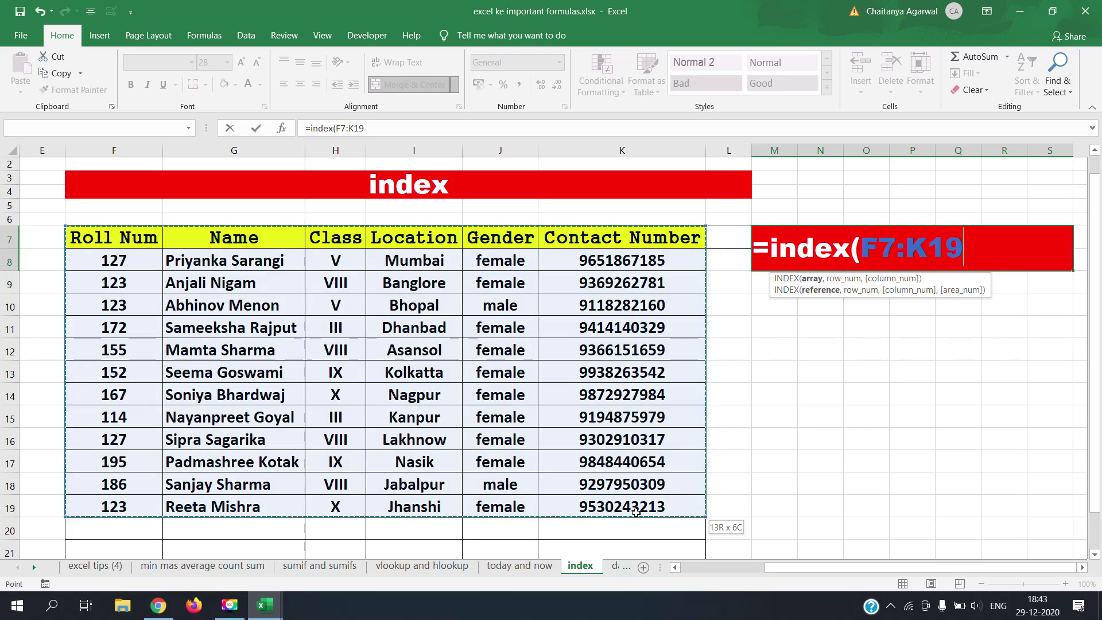
type(",")
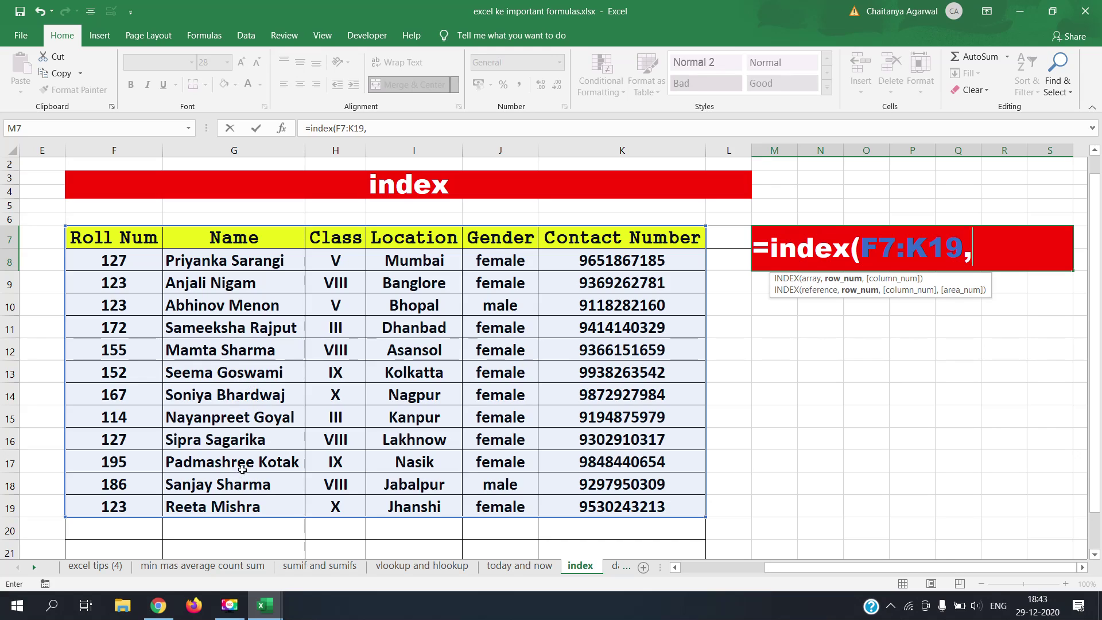
type("10")
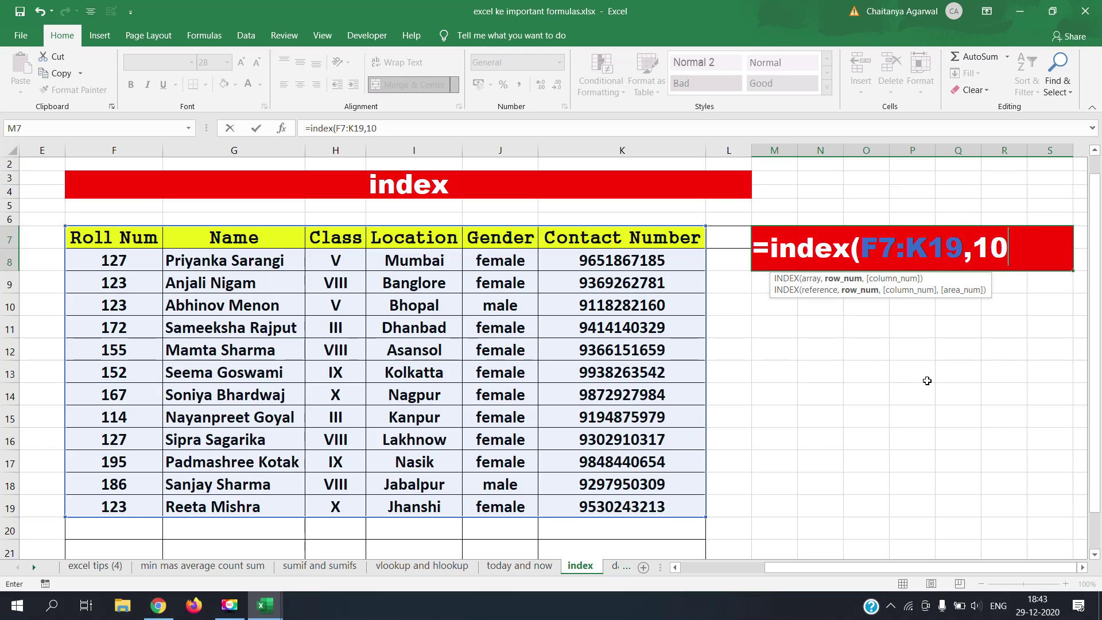
type(",")
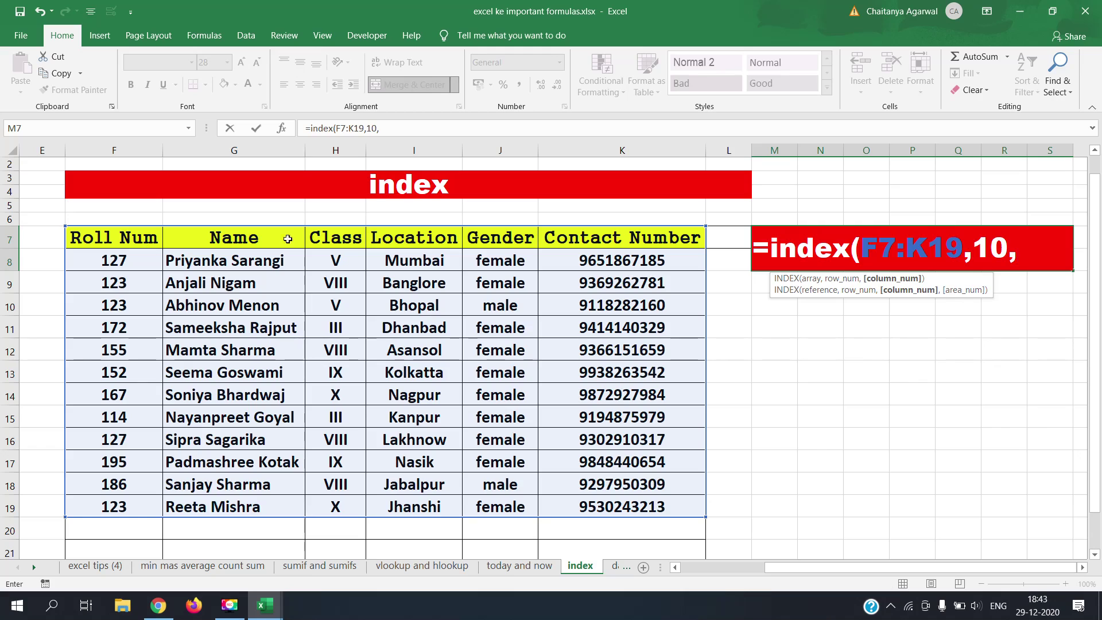
type("4")
key("Return")
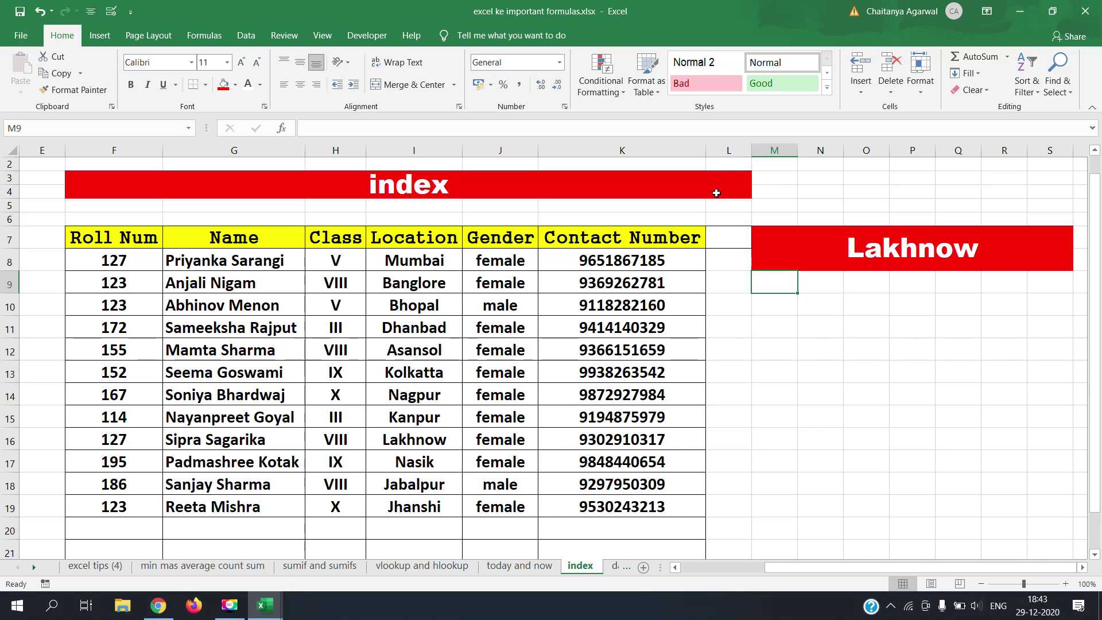
- Check the INDEX formula in M7 and compare its result with the location in row 16 of the student table
left_click(825, 233)
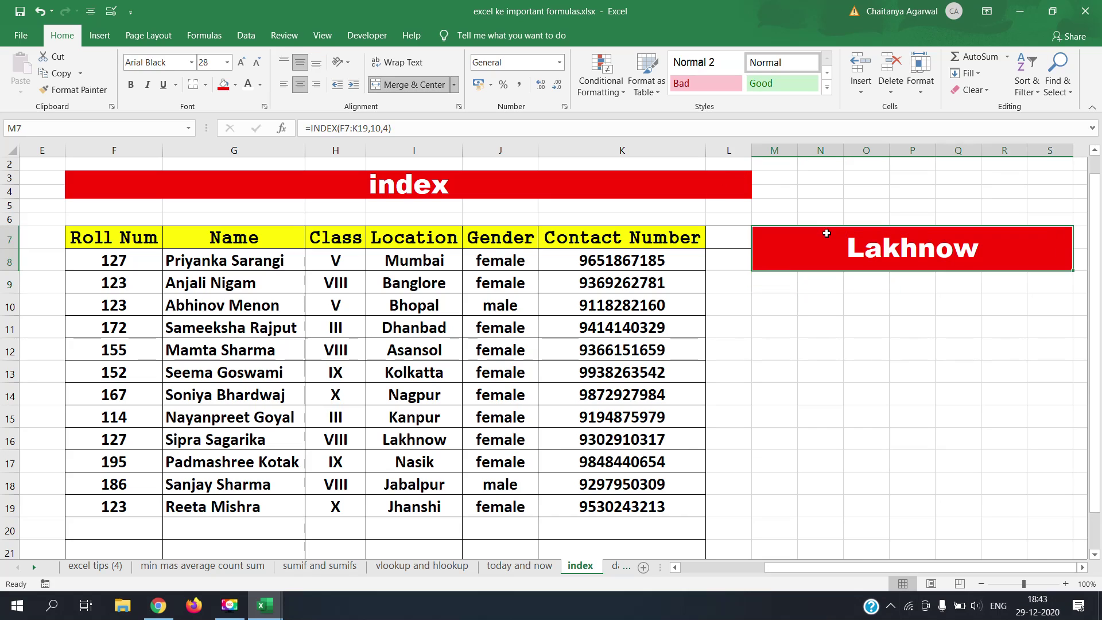
left_click(173, 442)
left_click(372, 440)
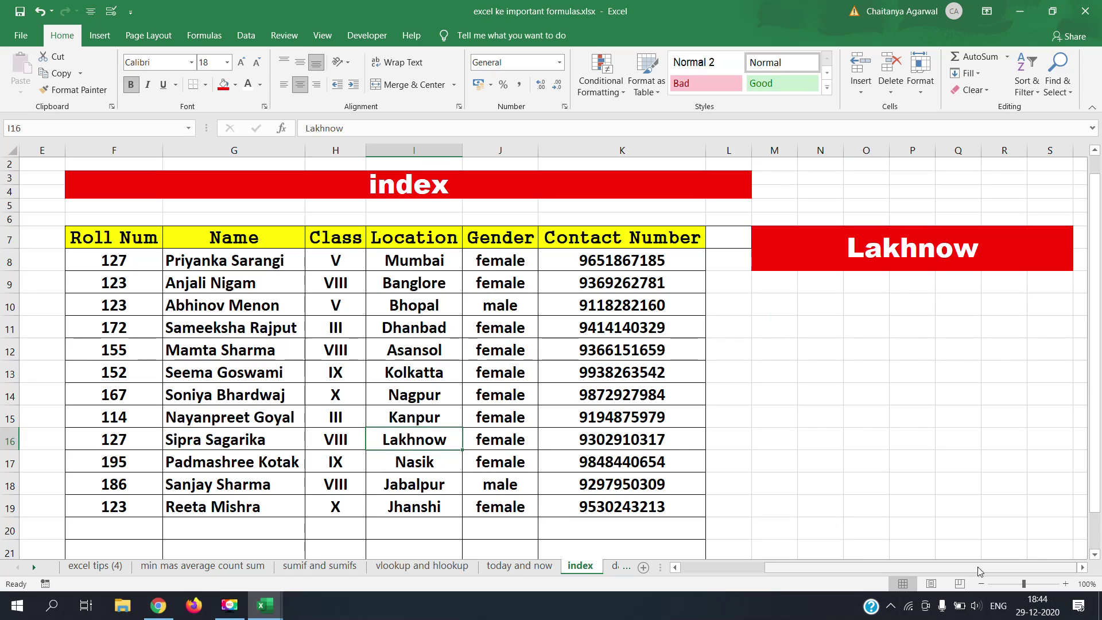
left_click(1041, 586)
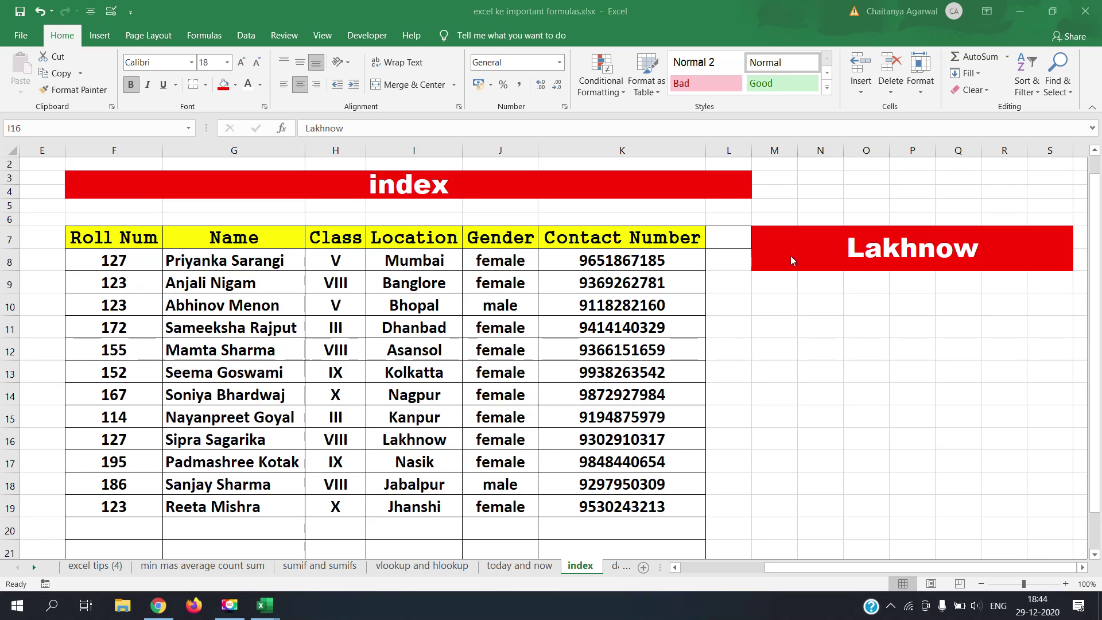
left_click(834, 281)
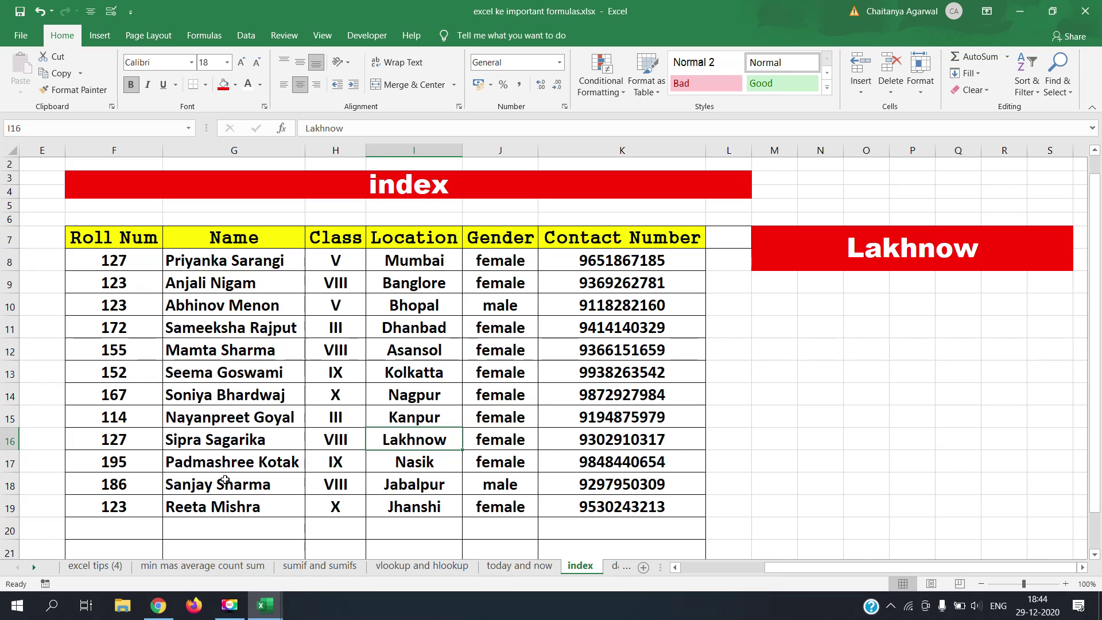
- Change the INDEX formula in M7 to row number 13 and column number 1 to return the last student's roll number
left_click(229, 509)
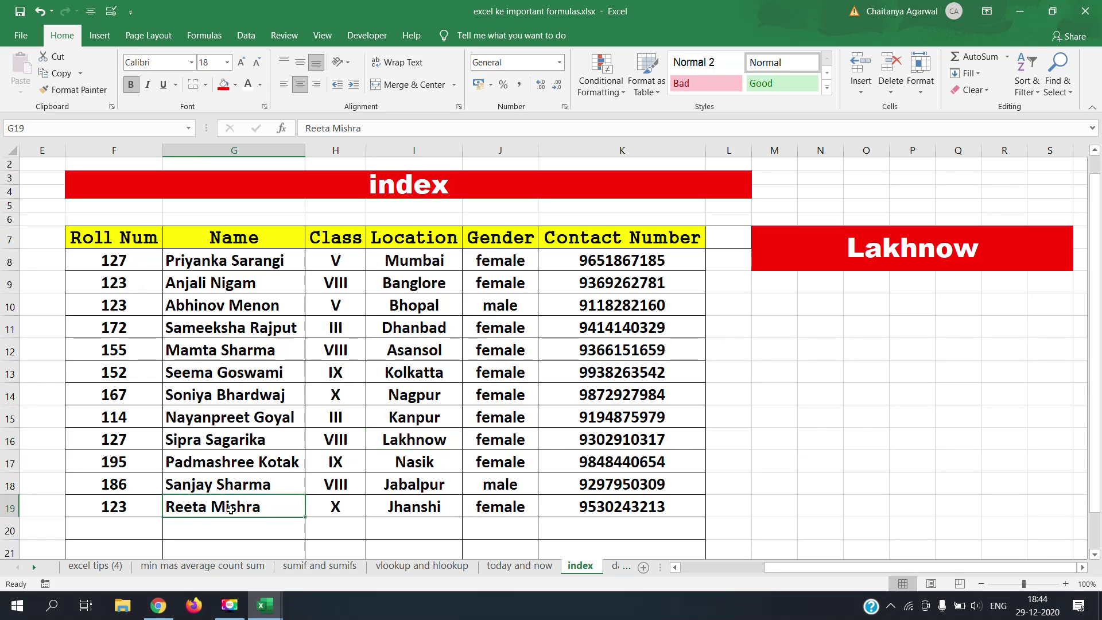
left_click(142, 503)
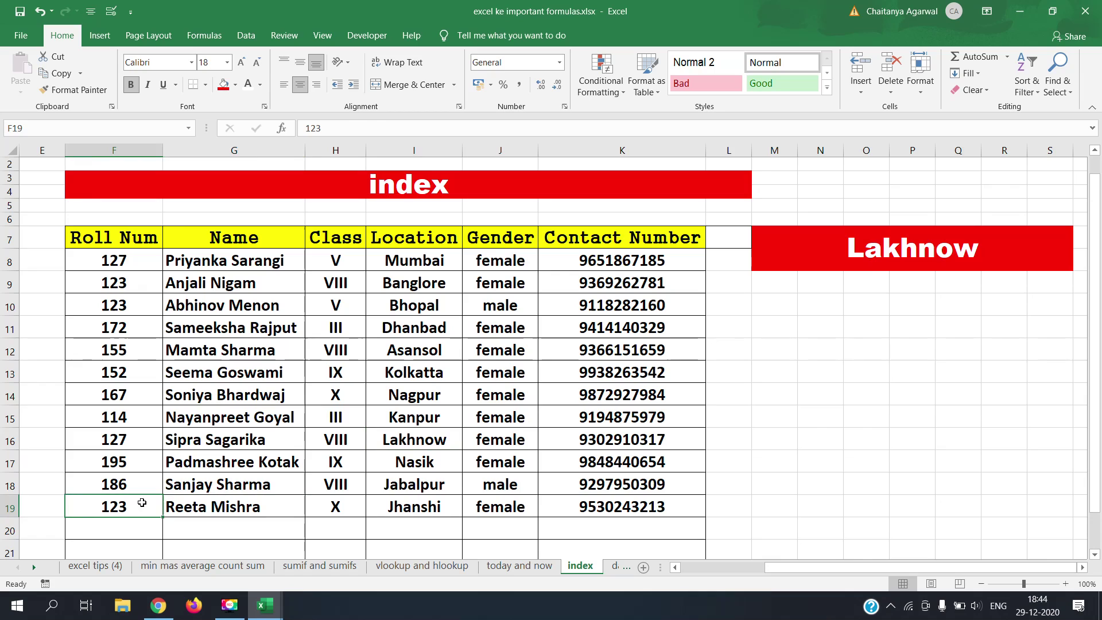
left_click(870, 256)
double_click(870, 255)
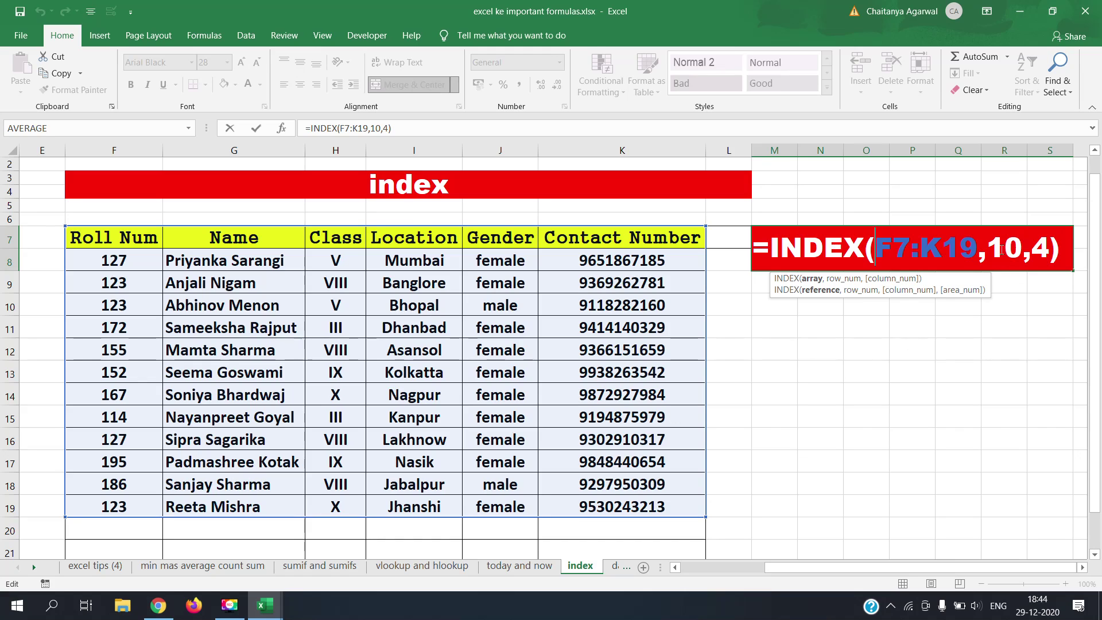
left_click_drag(1005, 249, 1017, 249)
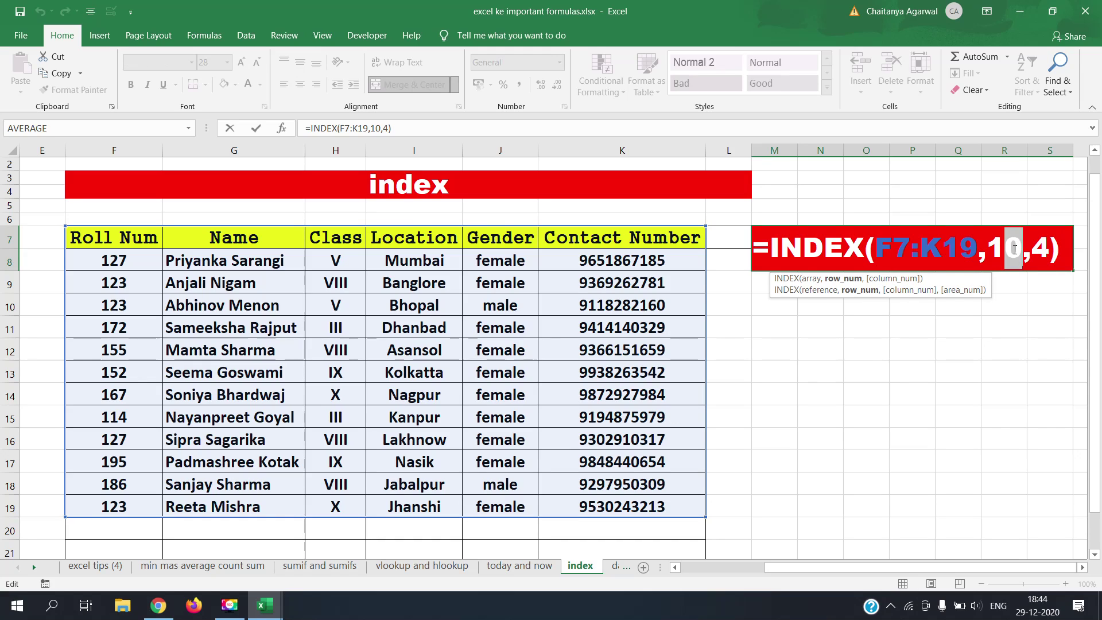
type("3")
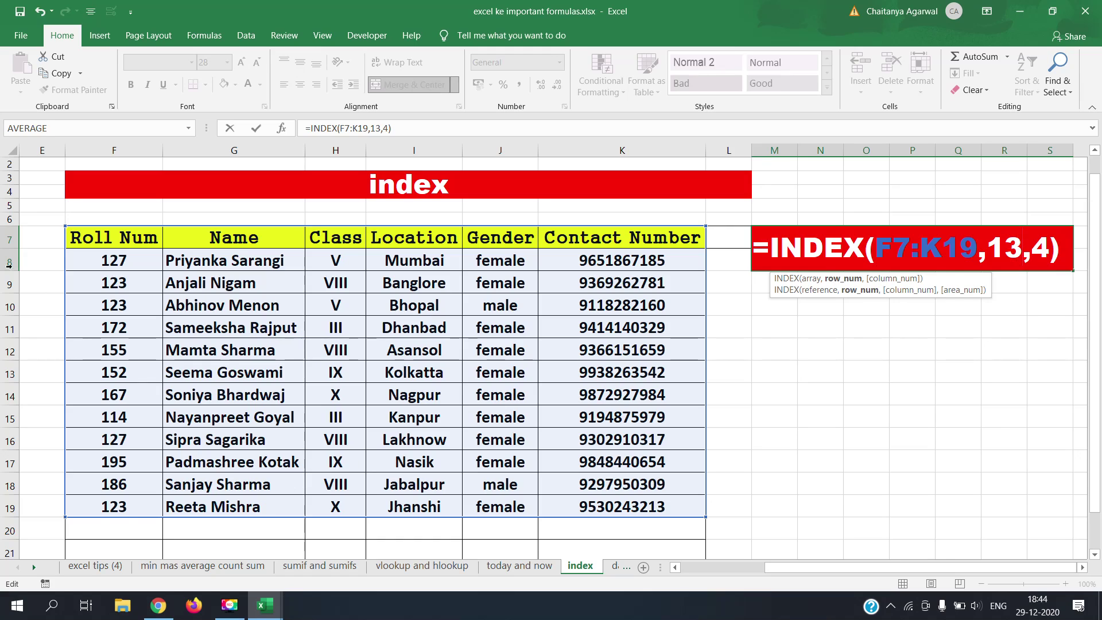
double_click(1041, 245)
type("1")
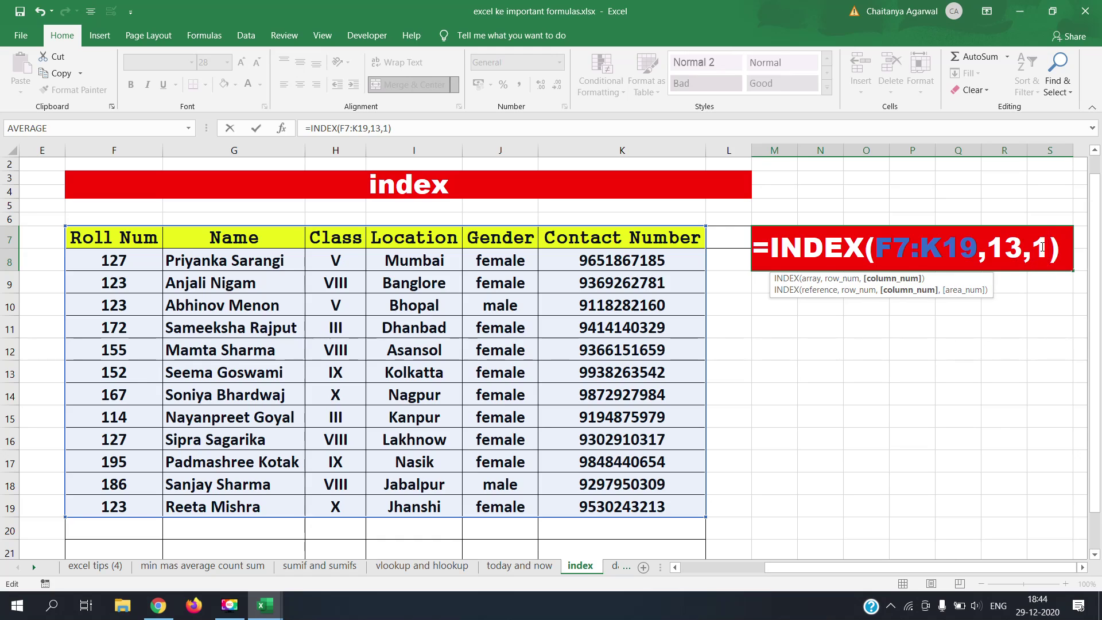
key("Return")
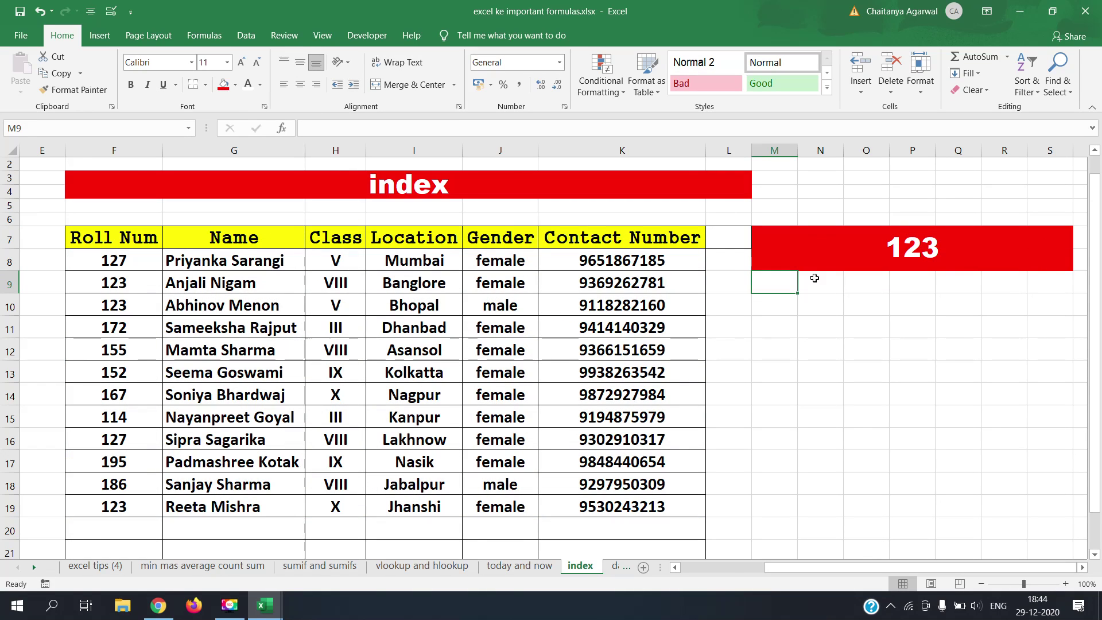
- Move the red merged INDEX result cell from M7 to M13
left_click(849, 254)
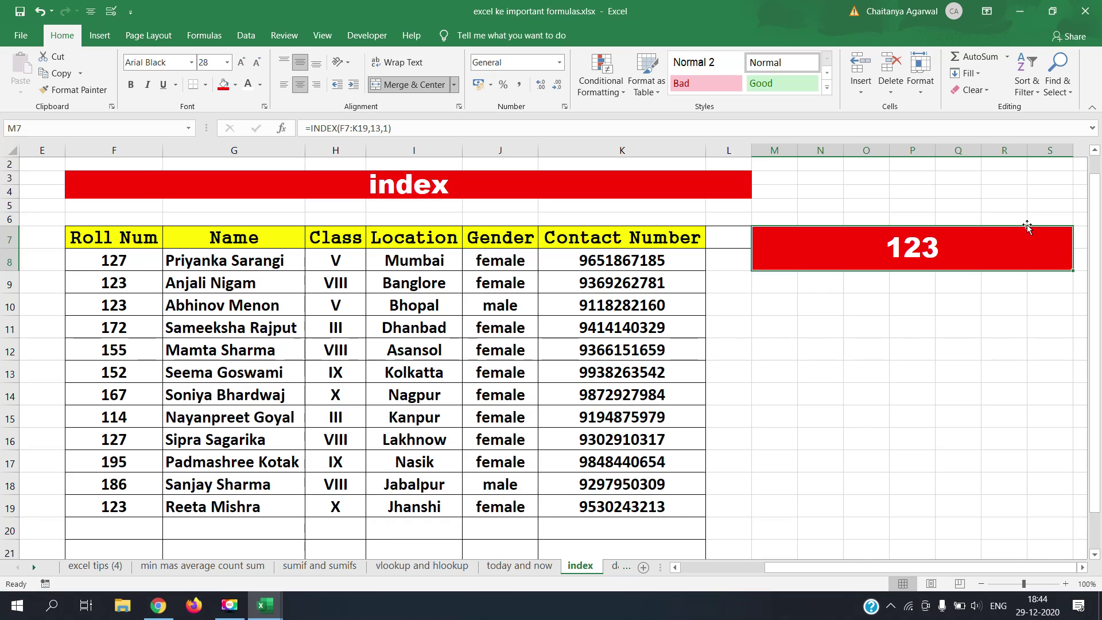
left_click_drag(1028, 228, 1009, 377)
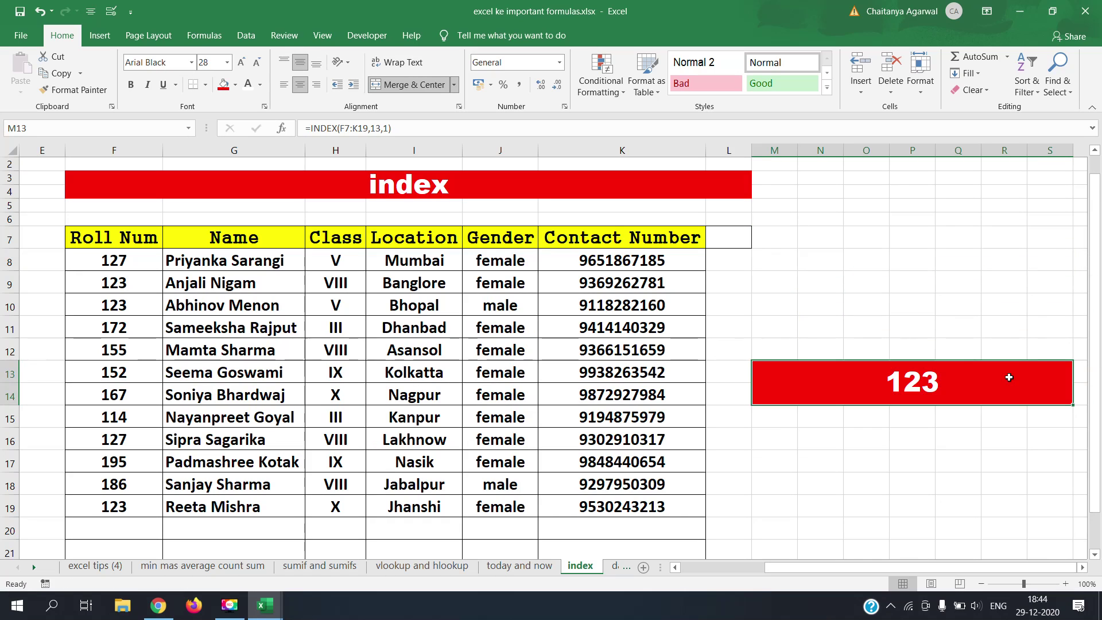
left_click_drag(781, 265, 802, 260)
left_click(802, 263)
- Copy the yellow Contact Number header's formatting to cells M7 and O7
left_click(677, 237)
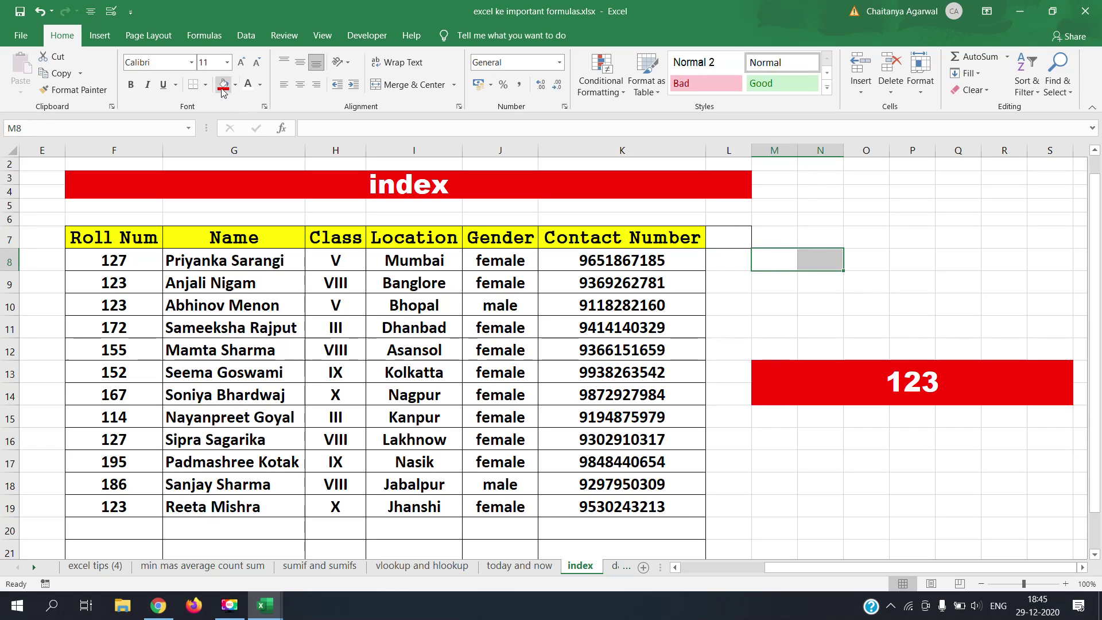
left_click(586, 183)
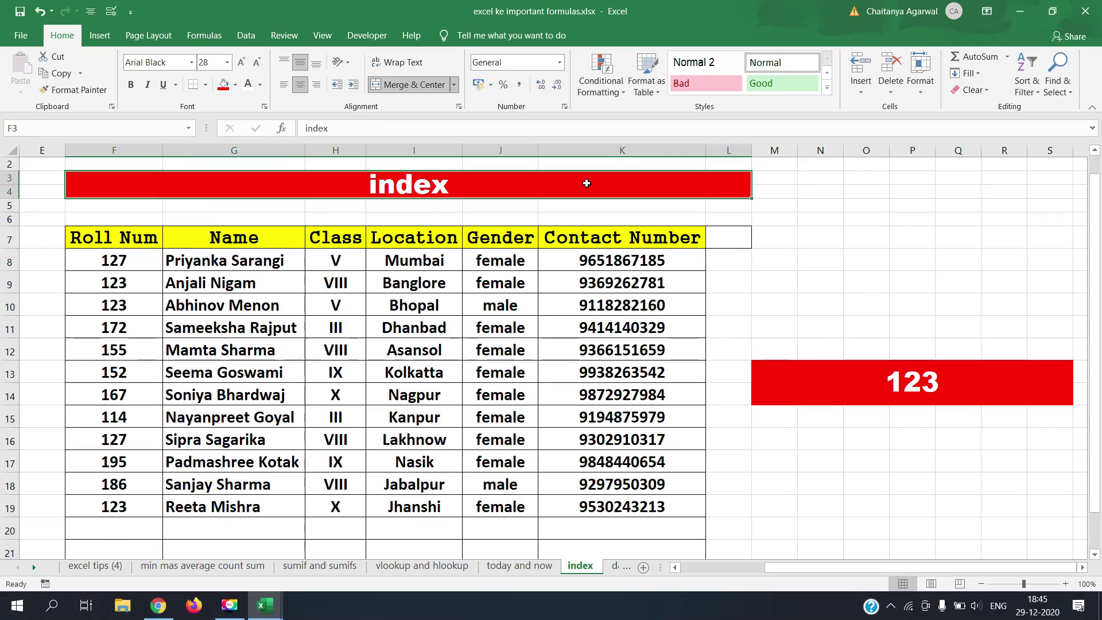
left_click(676, 234)
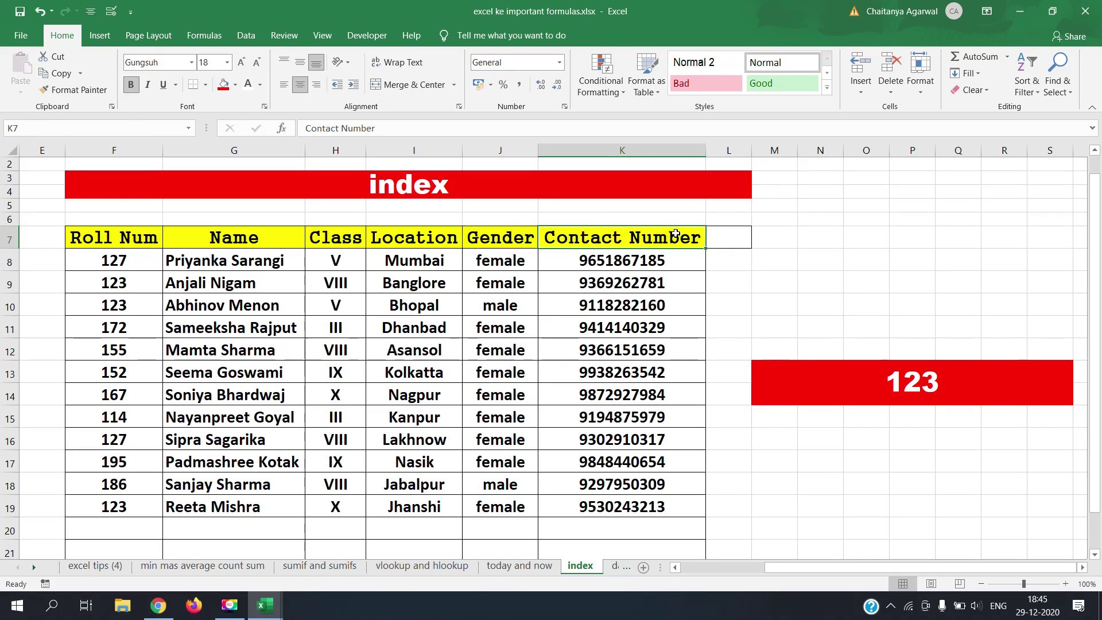
left_click(1040, 585)
left_click(581, 237)
left_click(74, 89)
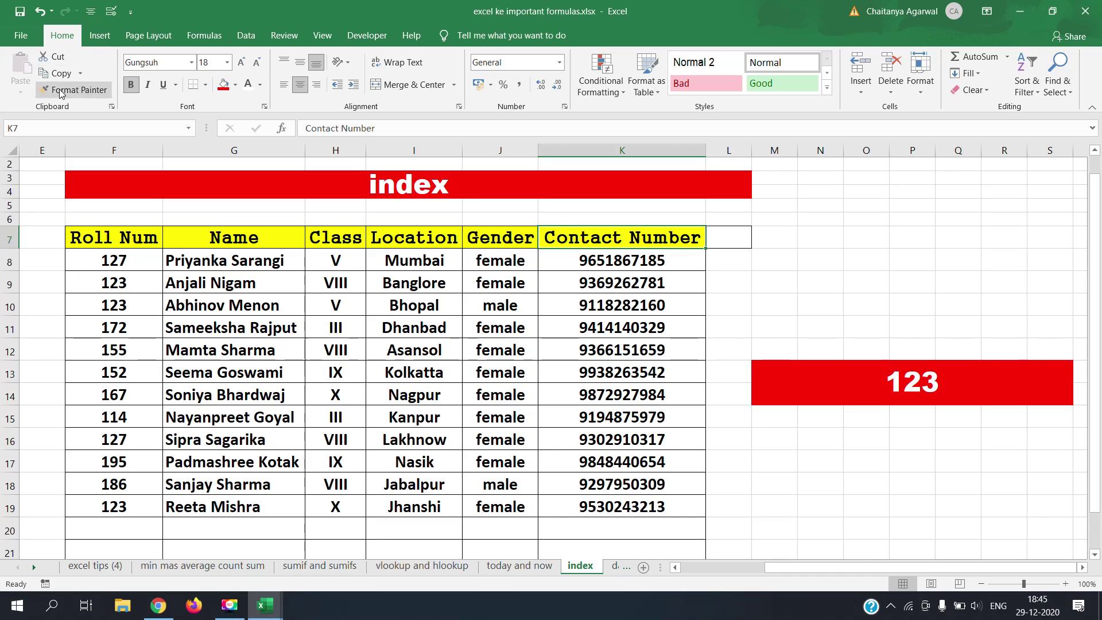
left_click(780, 238)
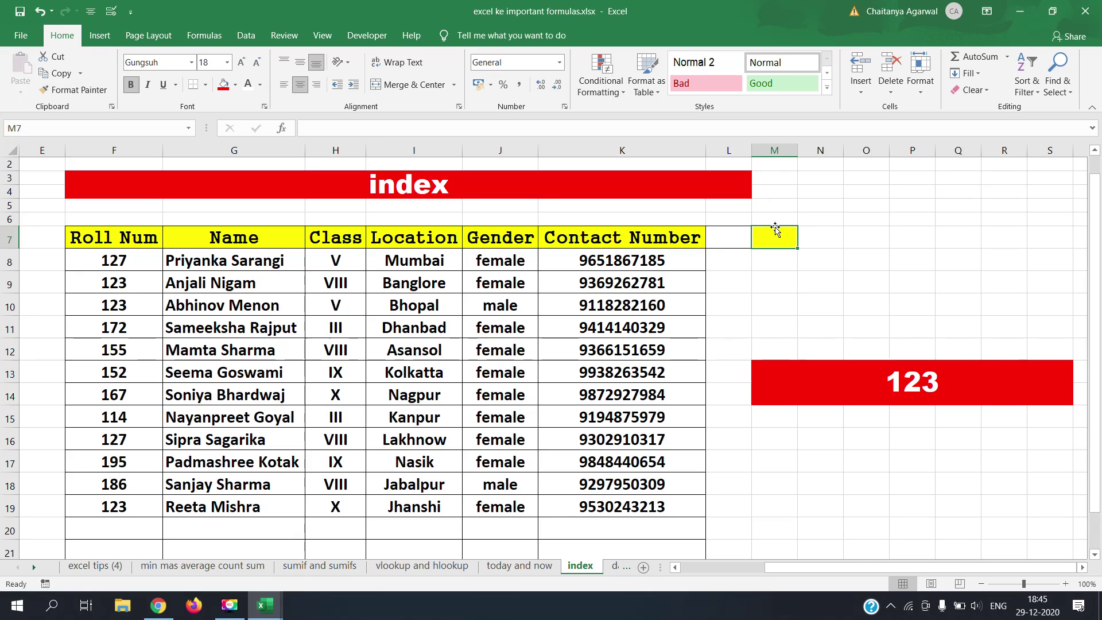
left_click(73, 90)
left_click(861, 237)
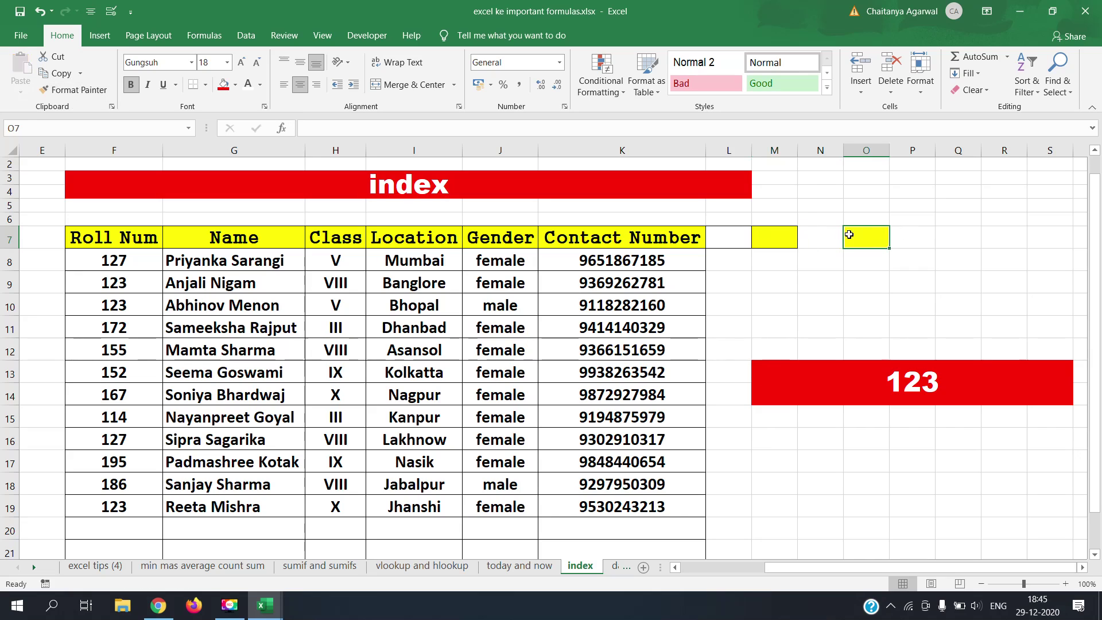
- Restrict cell M7 with list data validation that uses the student names in G8:G19 as its source
double_click(783, 236)
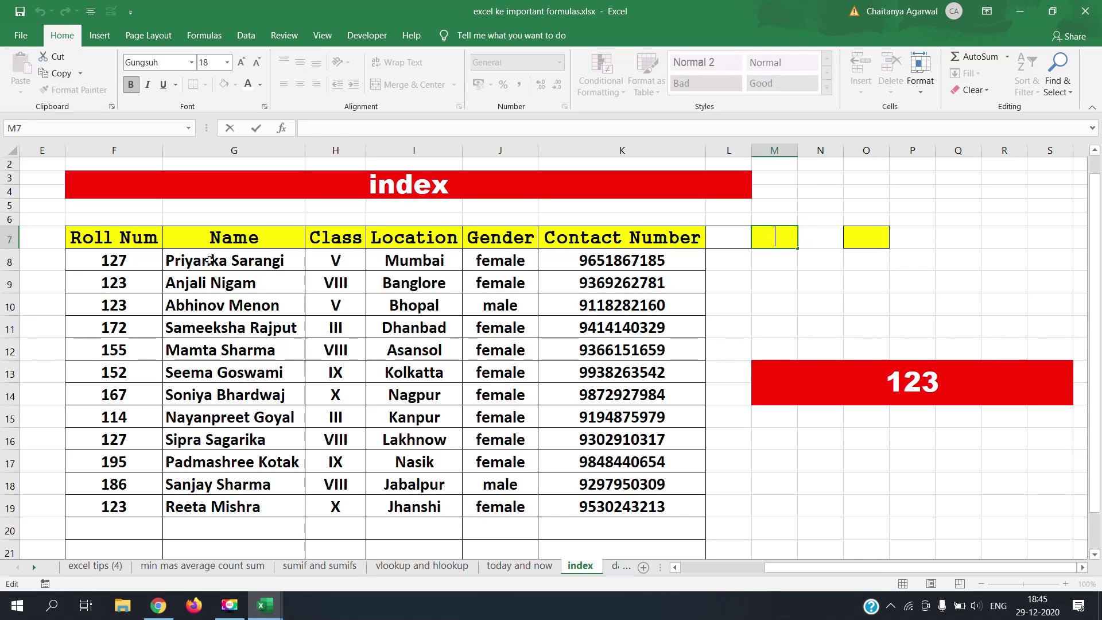
left_click_drag(212, 259, 241, 493)
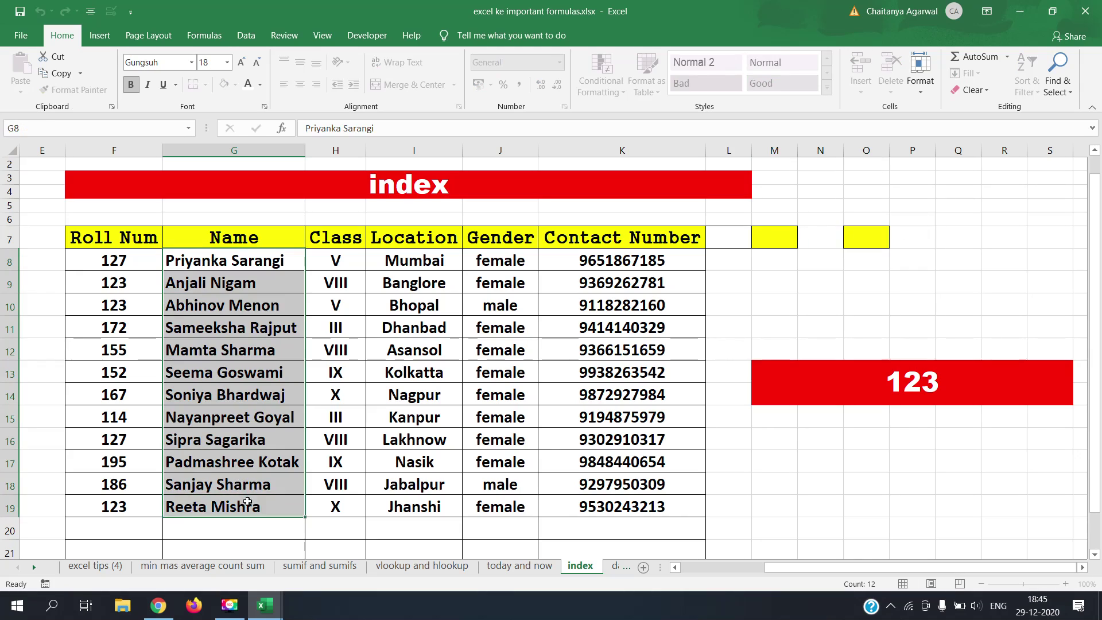
left_click(776, 240)
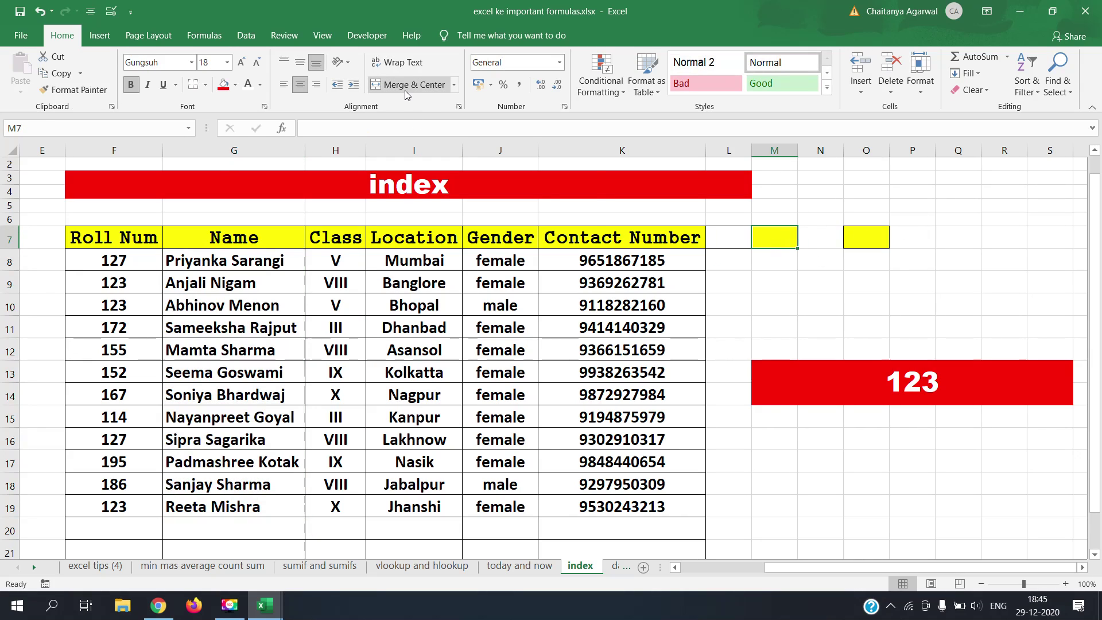
left_click(247, 36)
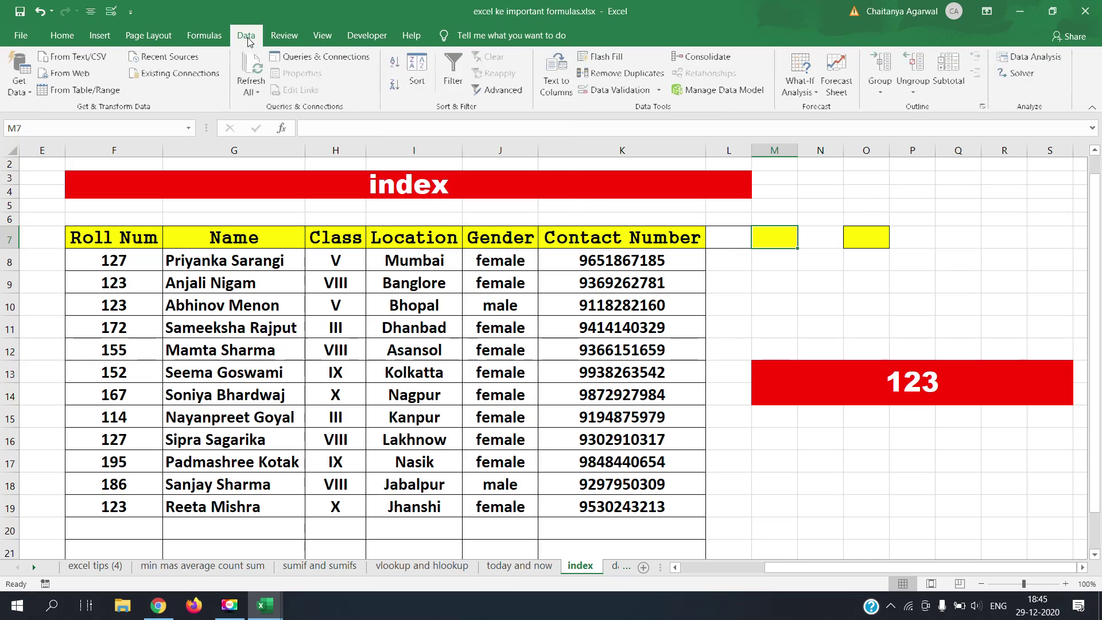
left_click(659, 90)
left_click(659, 110)
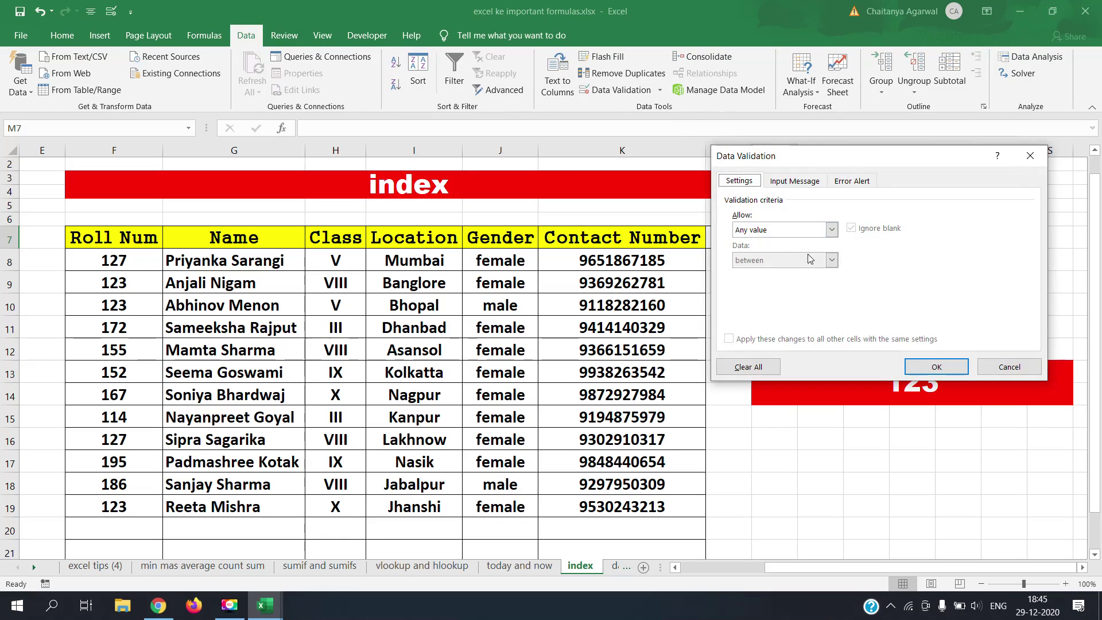
left_click(831, 230)
left_click(810, 272)
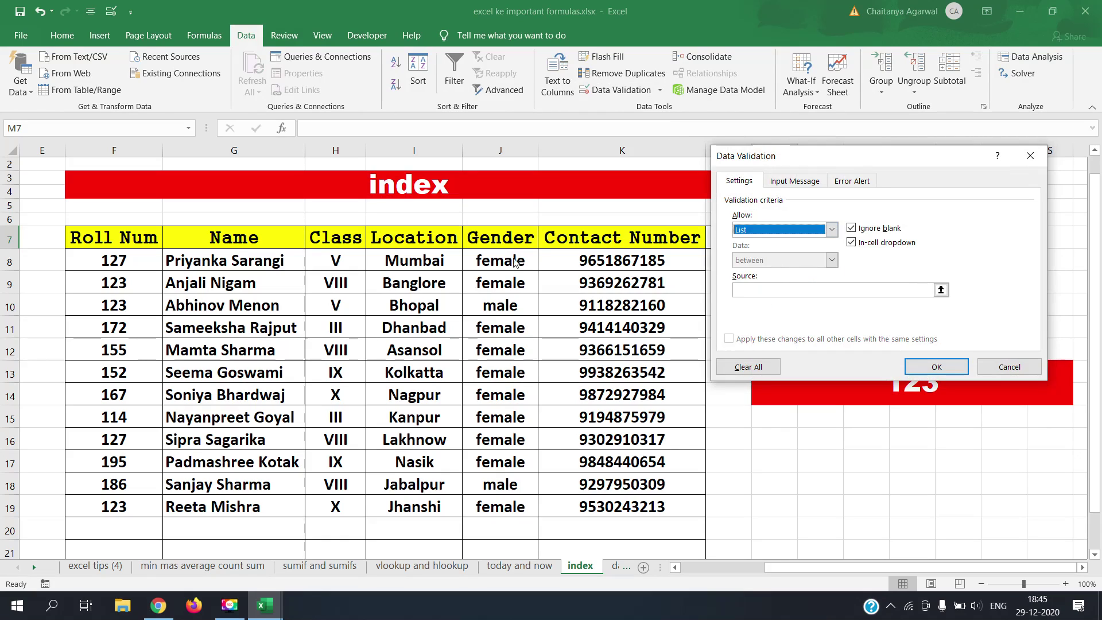
left_click(771, 289)
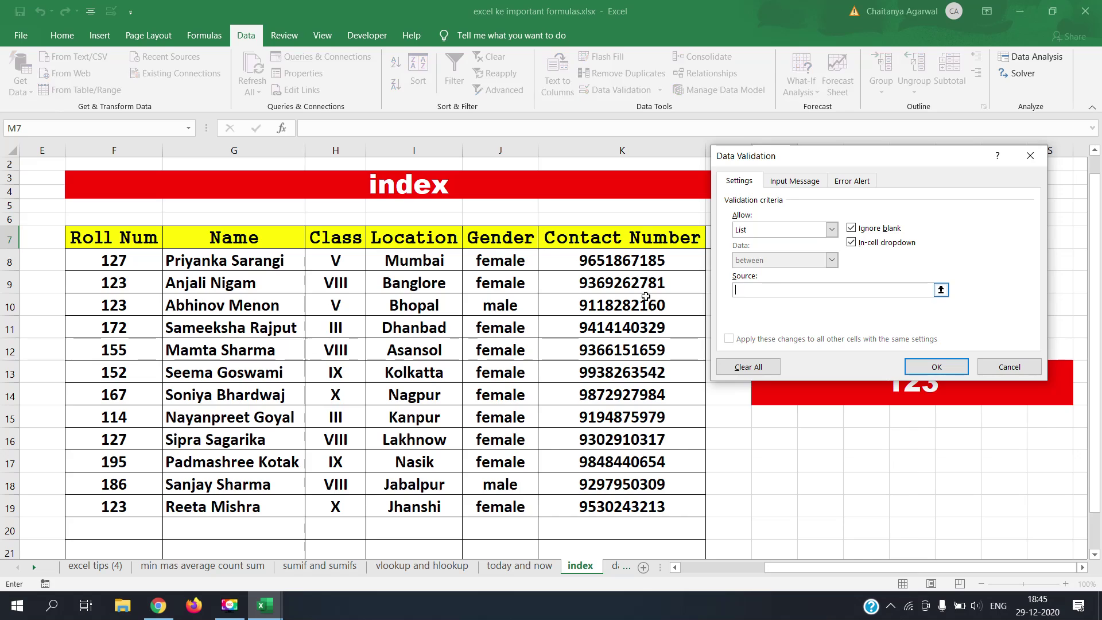
left_click_drag(246, 264, 241, 508)
left_click(962, 371)
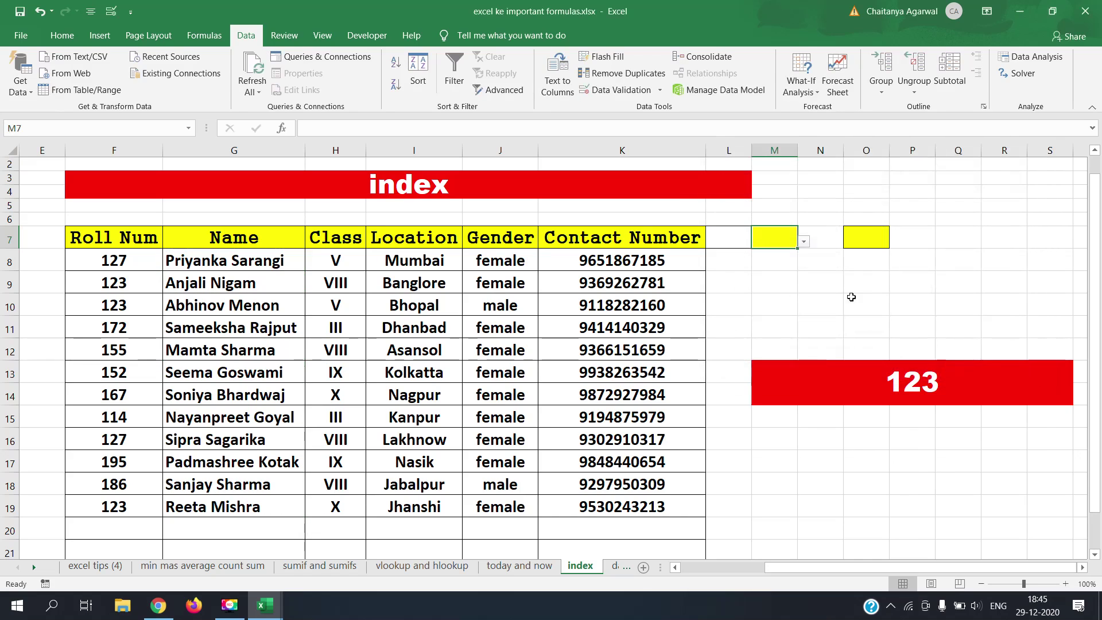
- Choose the fourth student's name from the list in M7 and autofit column M to it
left_click(804, 242)
left_click(788, 285)
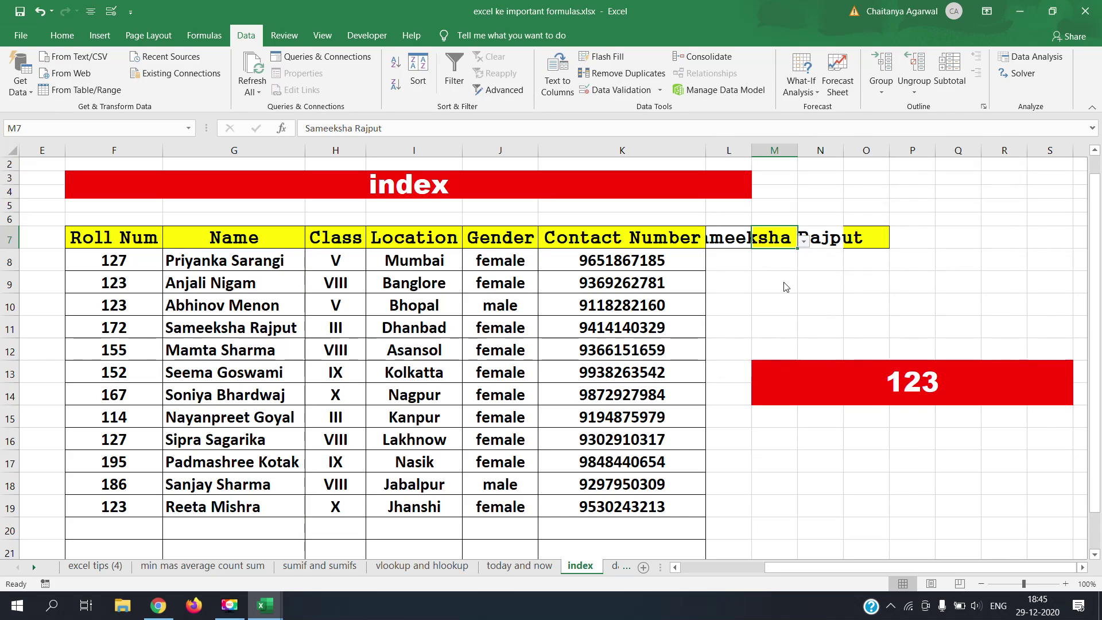
left_click(804, 243)
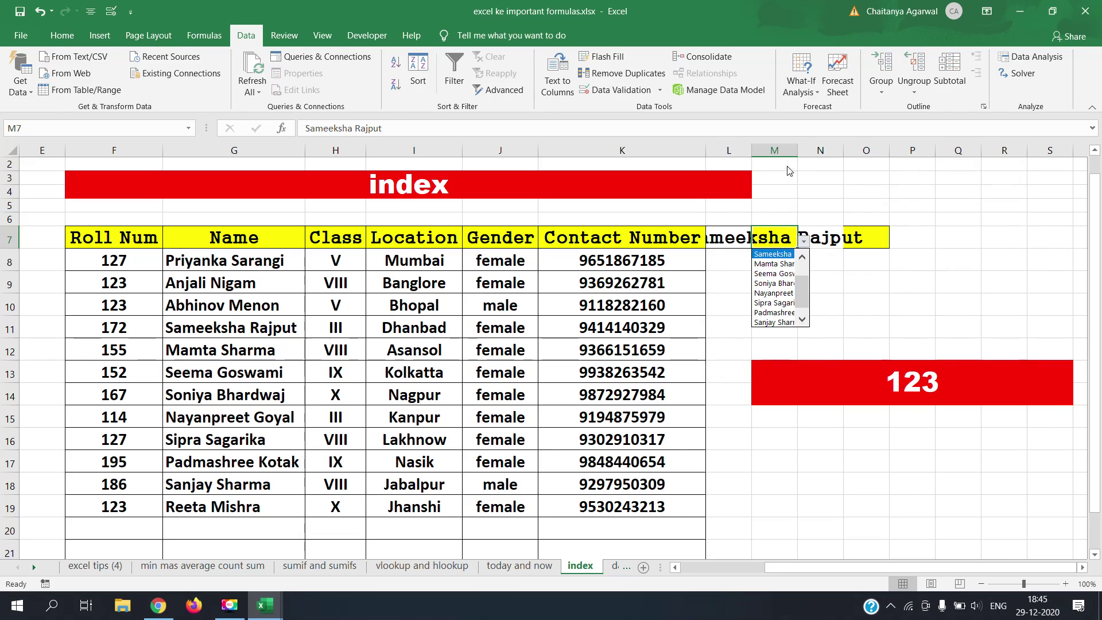
left_click(797, 149)
double_click(797, 150)
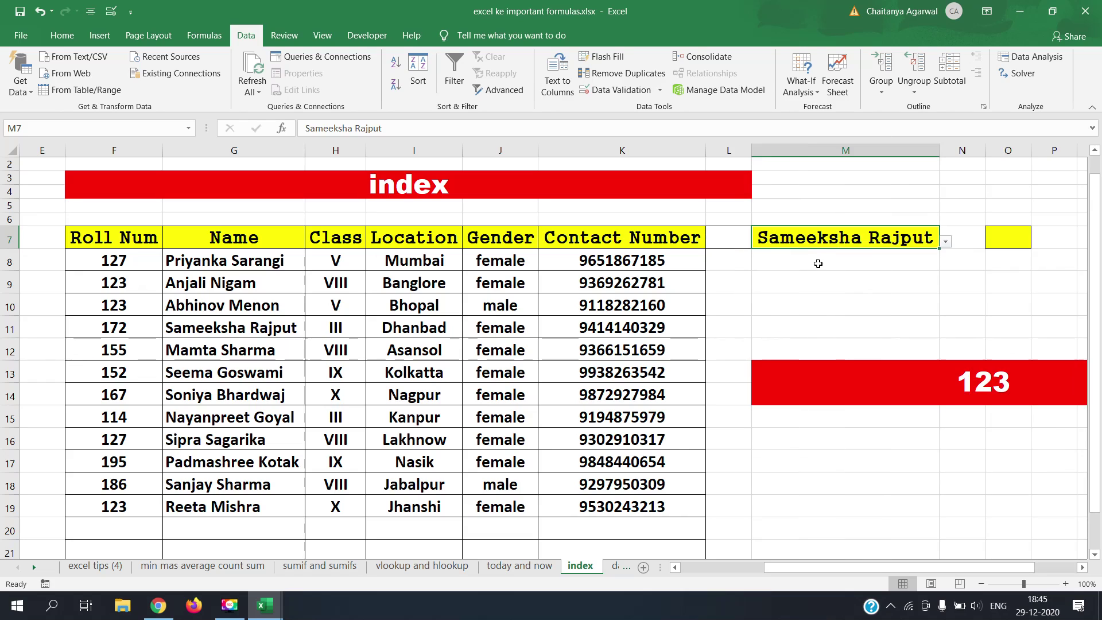
left_click(818, 263)
- Restrict cell O7 with list data validation that uses the table headers =$F$7:$K$7 as its source
left_click(1082, 566)
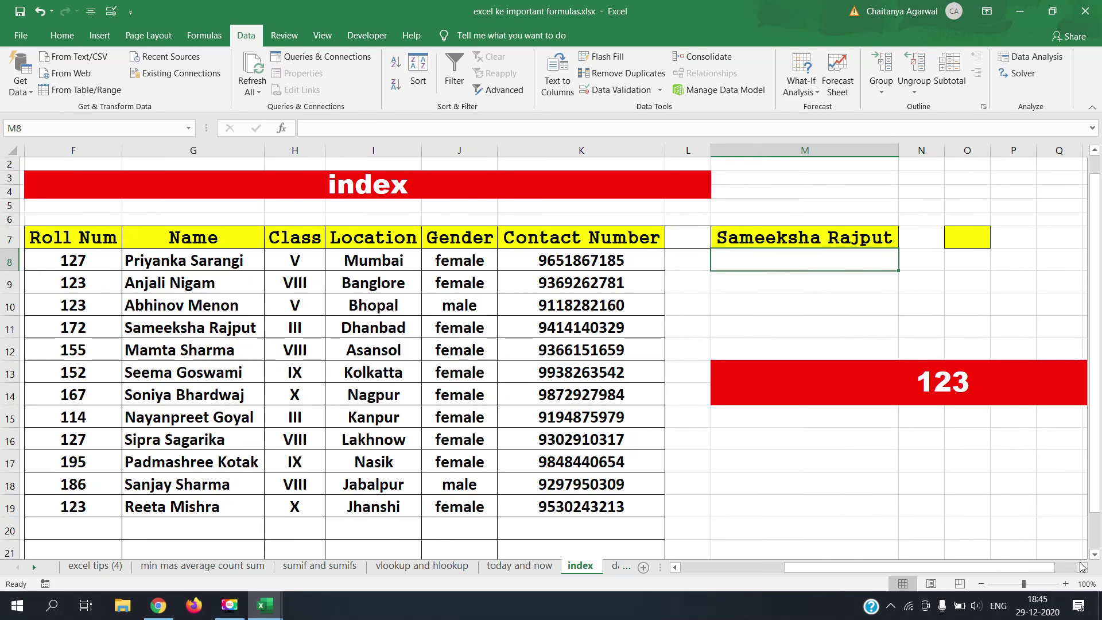
left_click(973, 241)
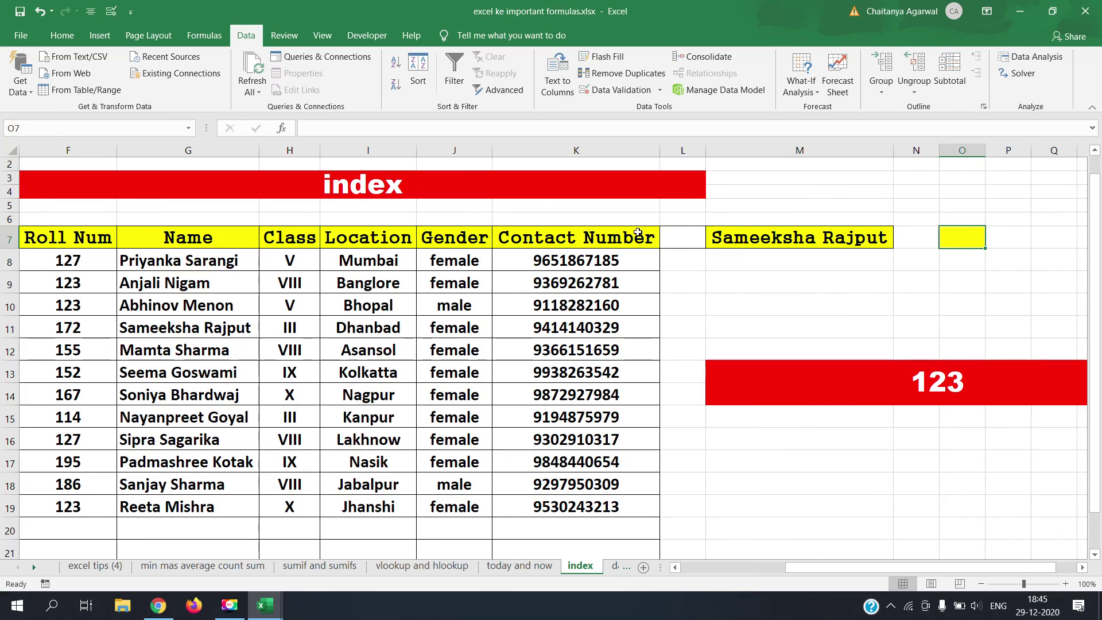
left_click_drag(63, 237, 612, 231)
left_click(965, 235)
left_click(660, 90)
left_click(619, 111)
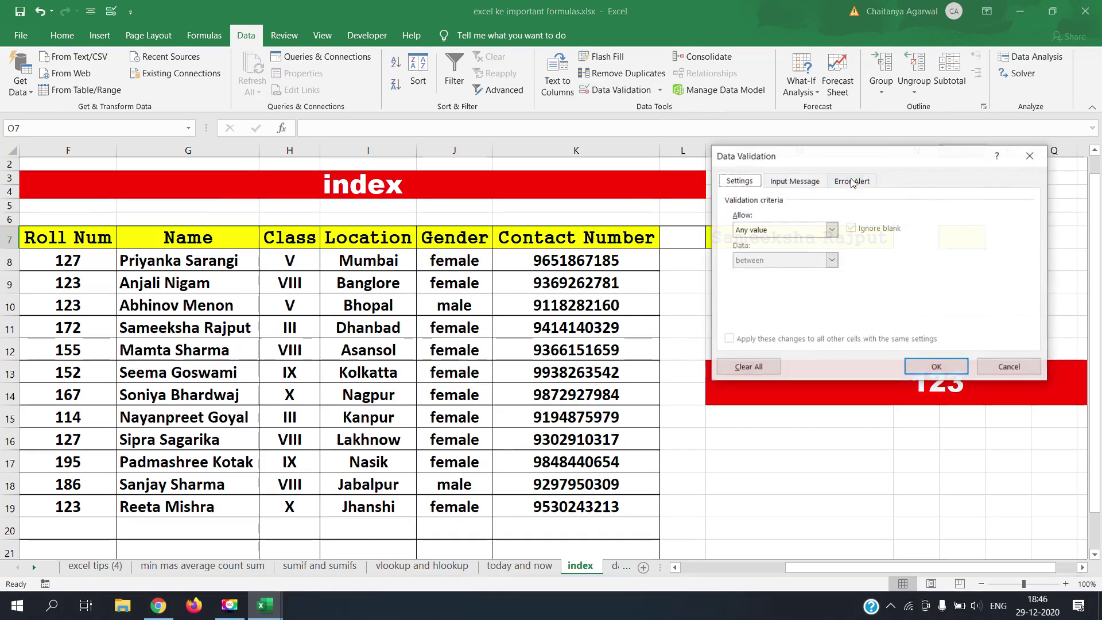
left_click(830, 230)
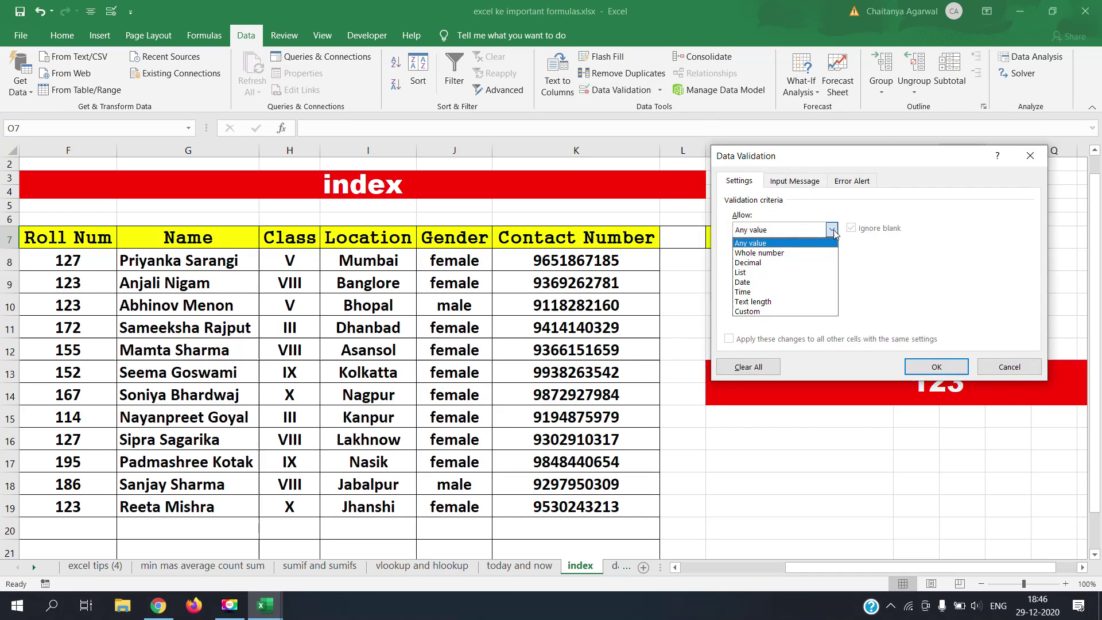
left_click(817, 273)
left_click(794, 289)
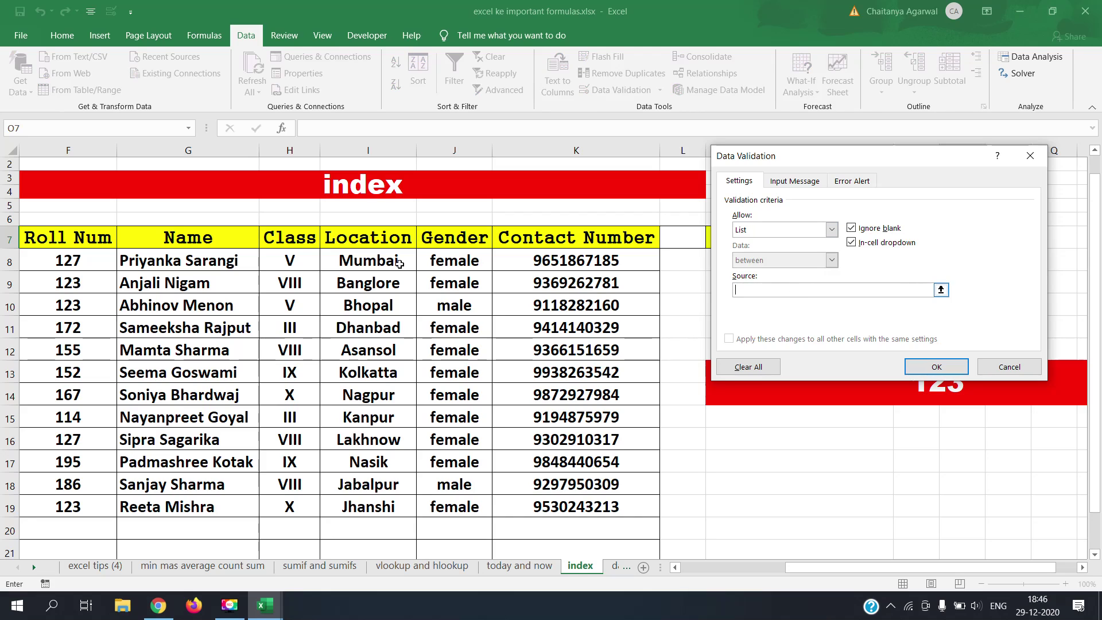
left_click_drag(56, 239, 574, 238)
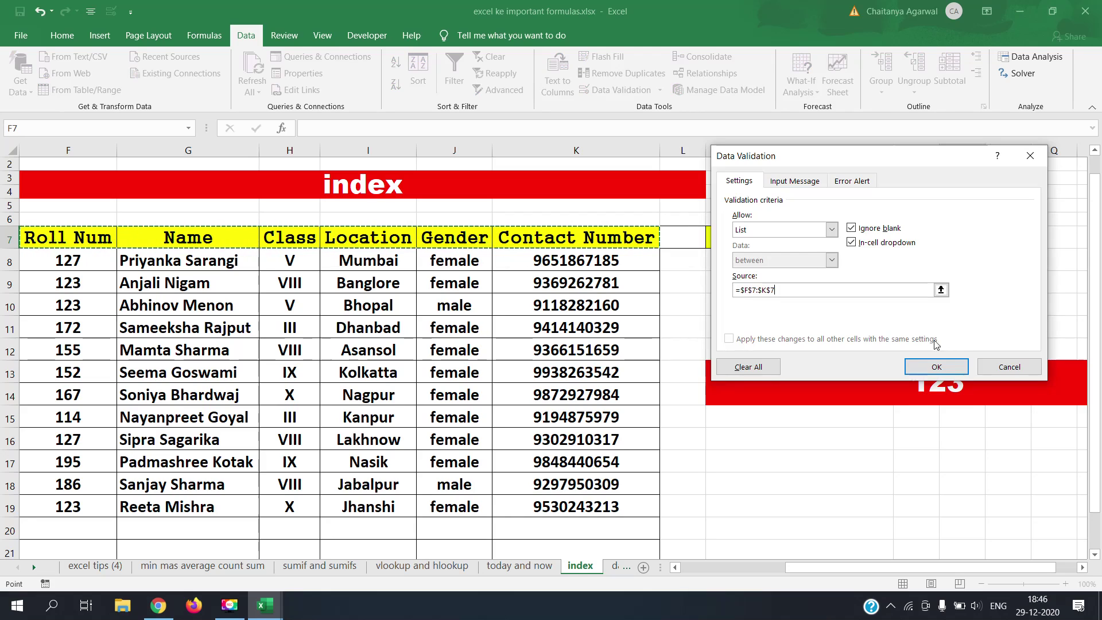
left_click(940, 370)
- Choose Contact Number from the list in O7 and autofit column O to it
left_click(992, 241)
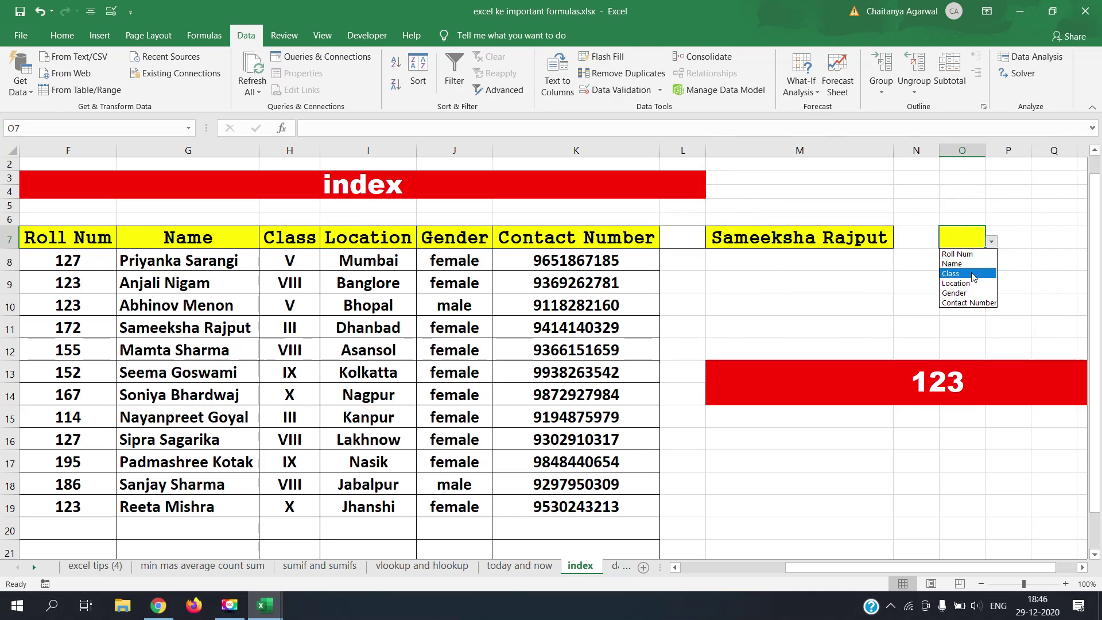
key("Escape")
left_click(973, 303)
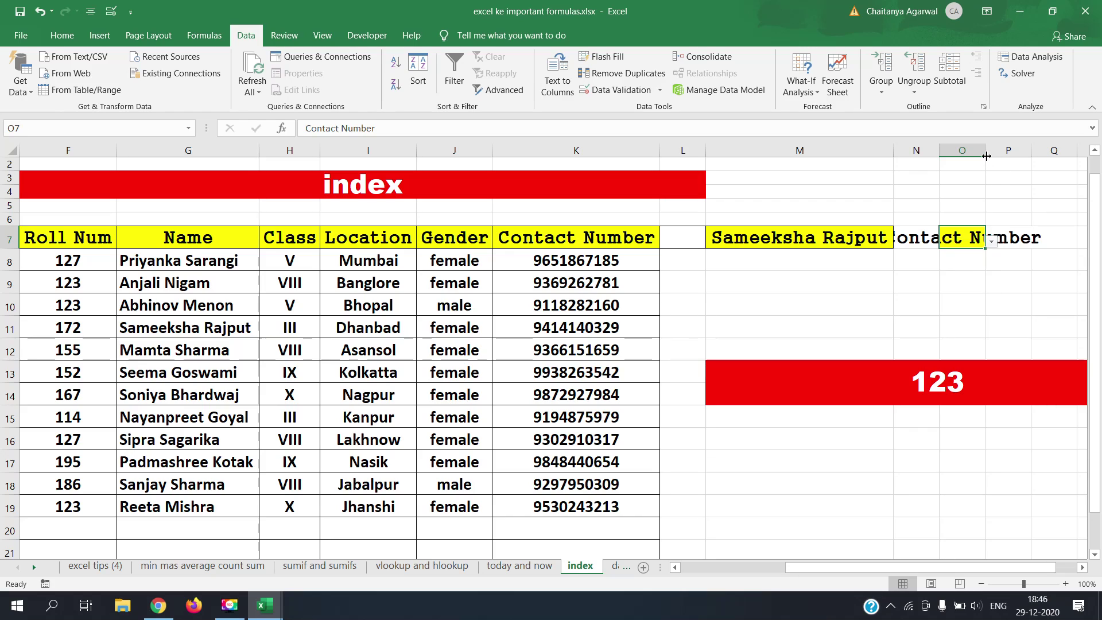
double_click(986, 153)
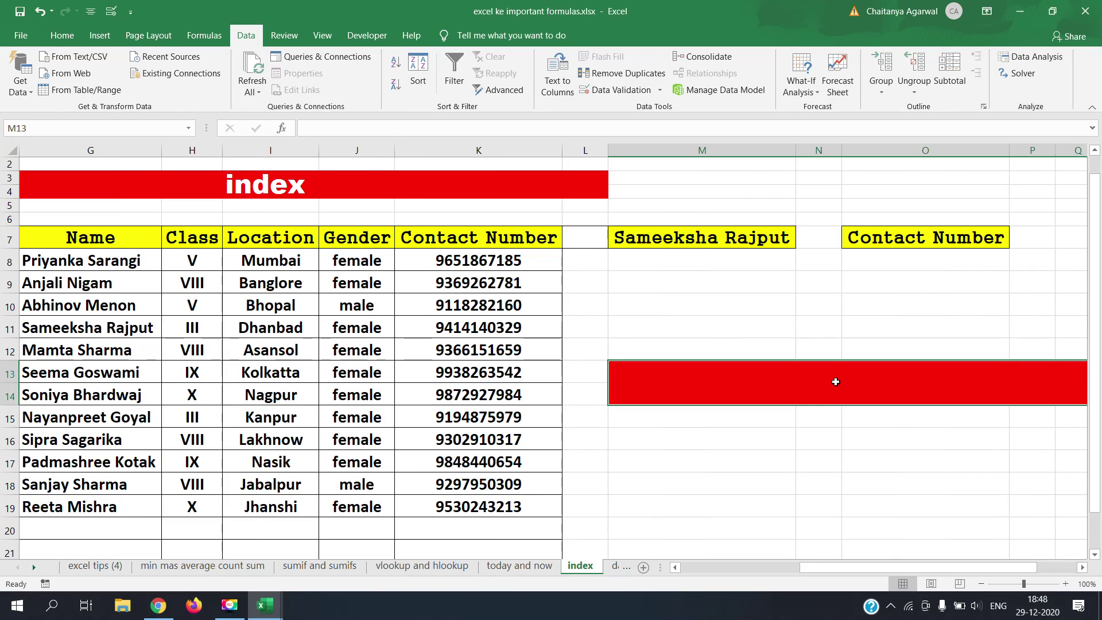
- Start an INDEX formula in M13 with the whole student table F7:K19 as its array
type("=ind")
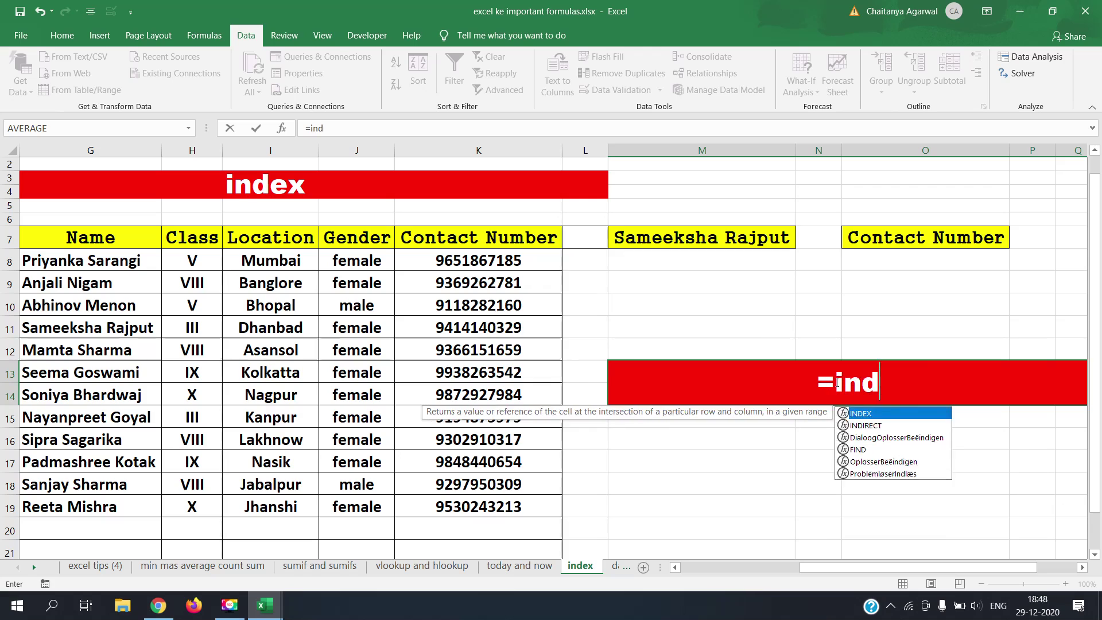
type("ex(")
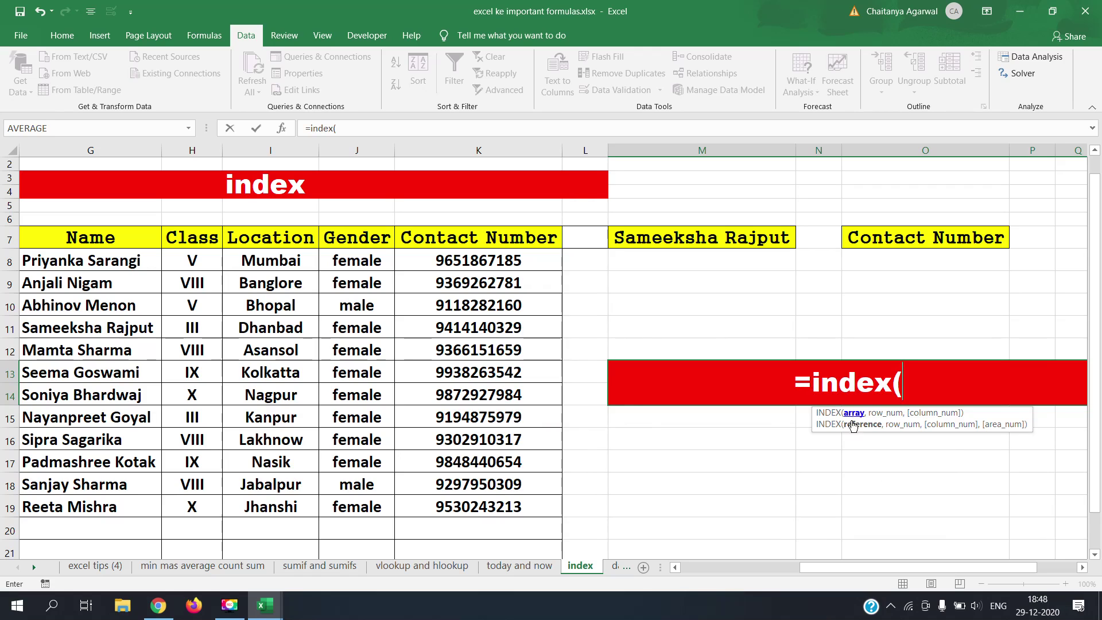
left_click_drag(843, 569, 757, 572)
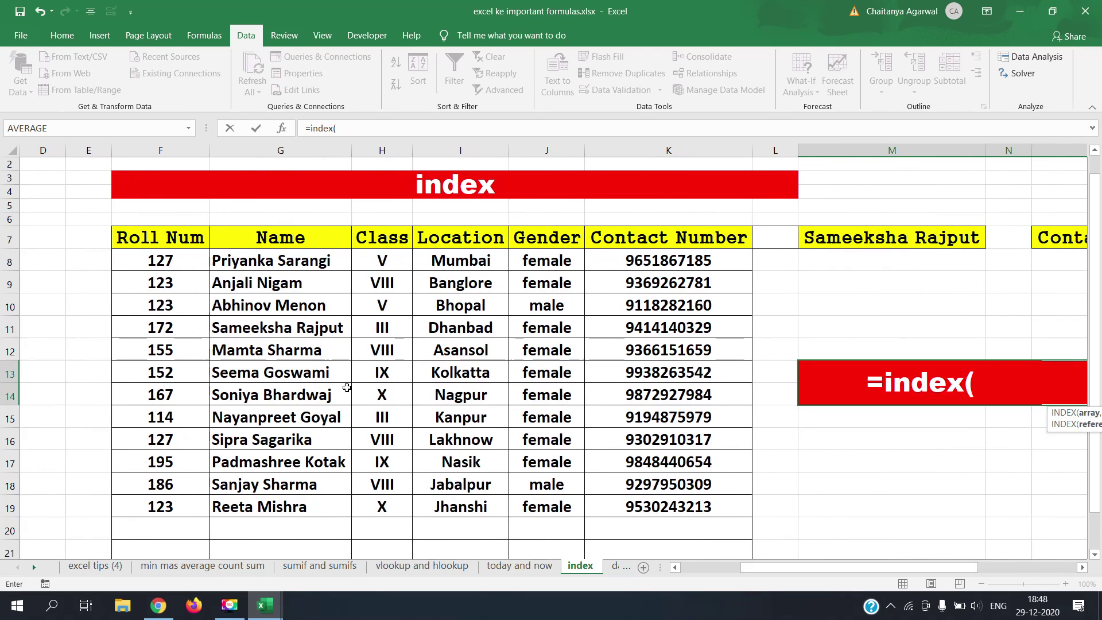
left_click(140, 240)
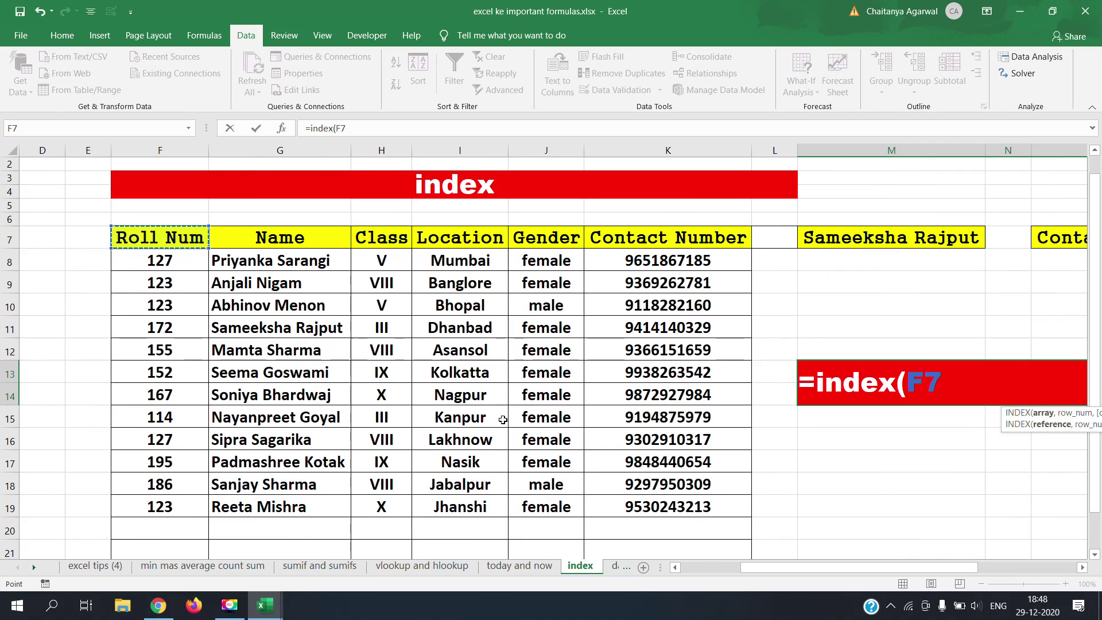
left_click(609, 500, "shift")
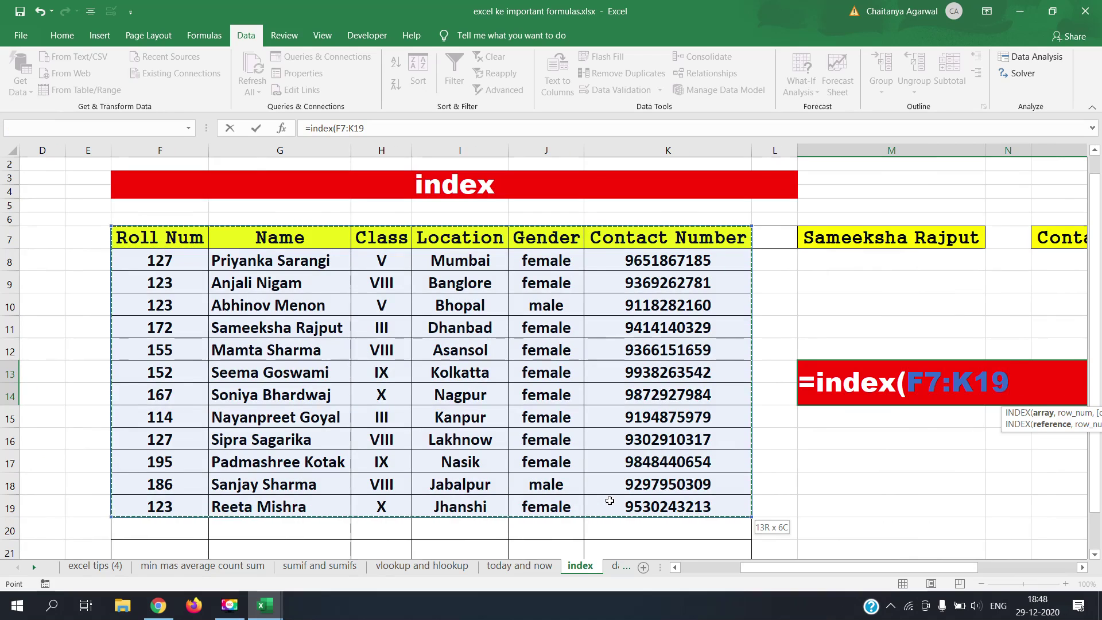
type(",")
left_click_drag(827, 569, 922, 563)
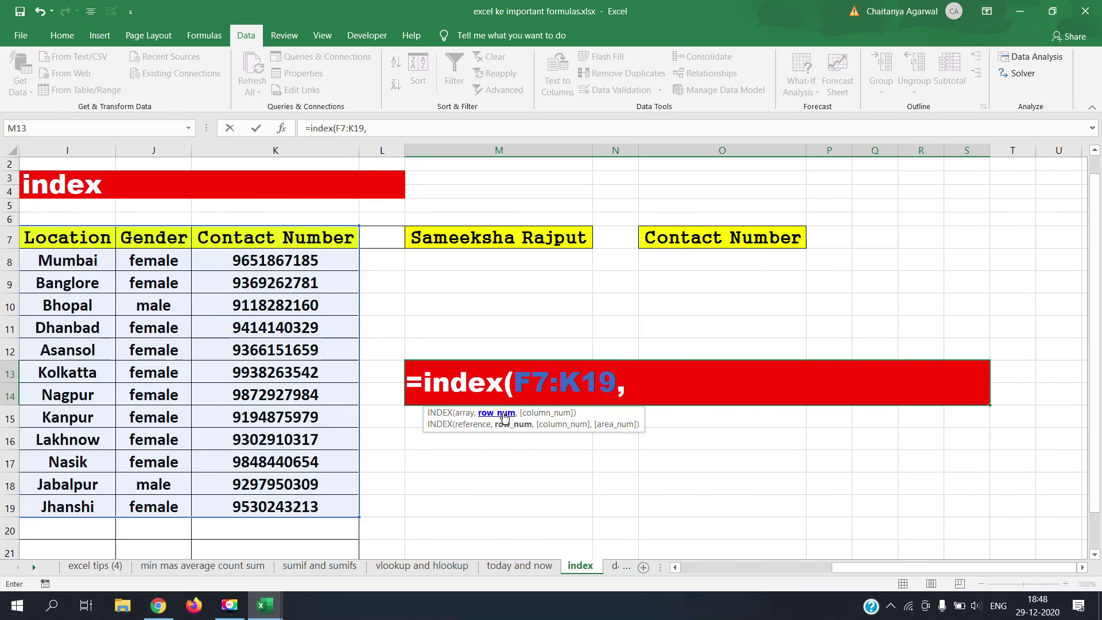
- Try to supply the INDEX row number with a MATCH of M7 in the Name column G7:G19
type("ma")
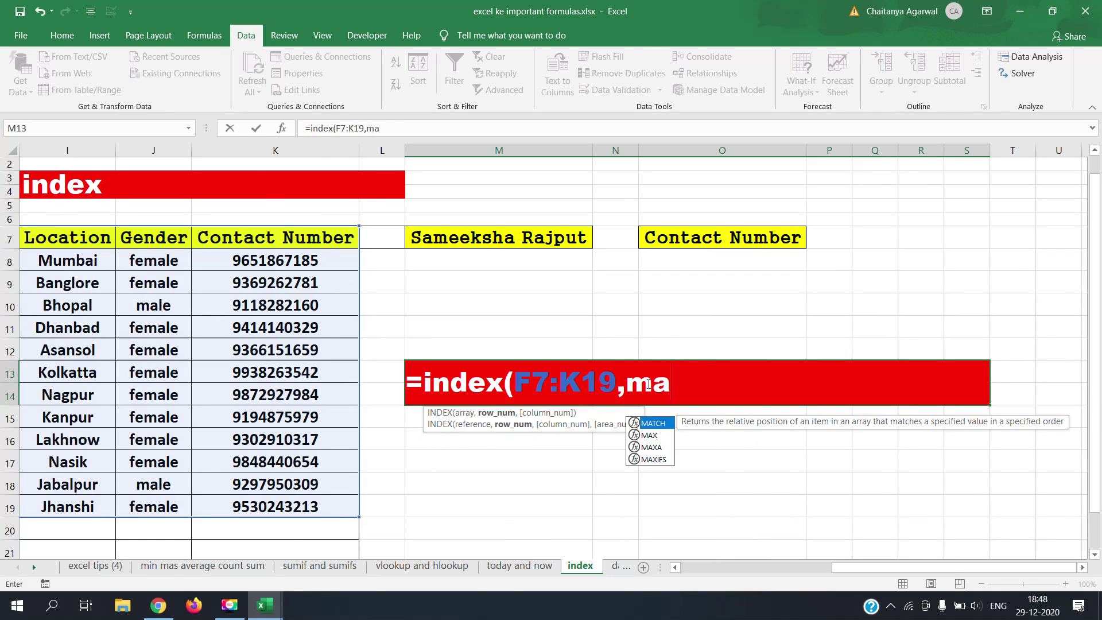
key("Tab")
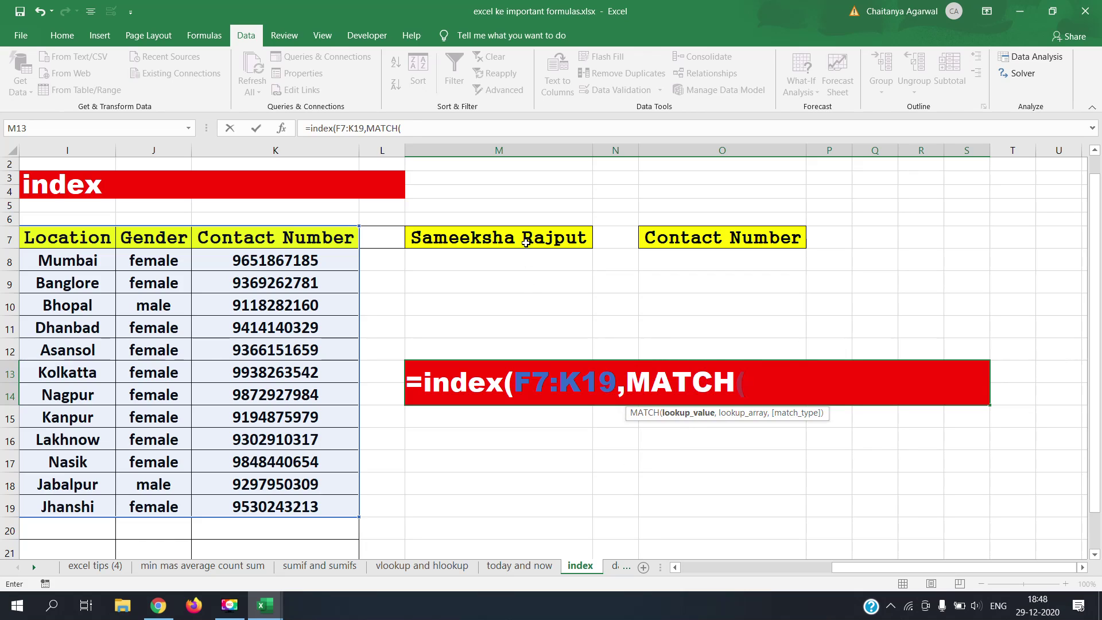
left_click(526, 242)
type(",")
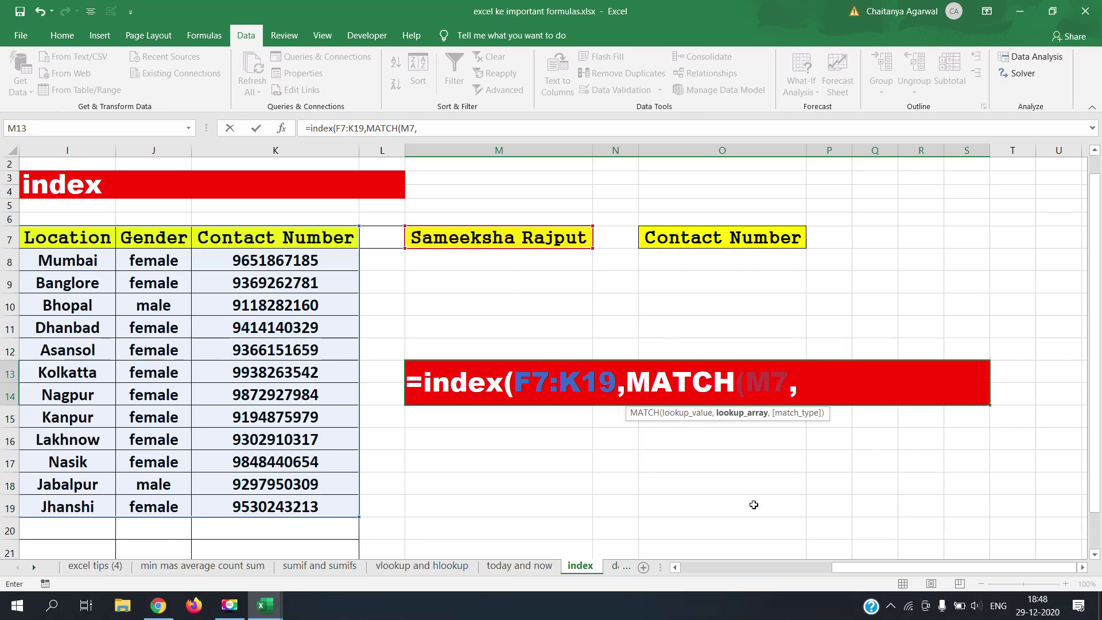
left_click_drag(858, 568, 700, 565)
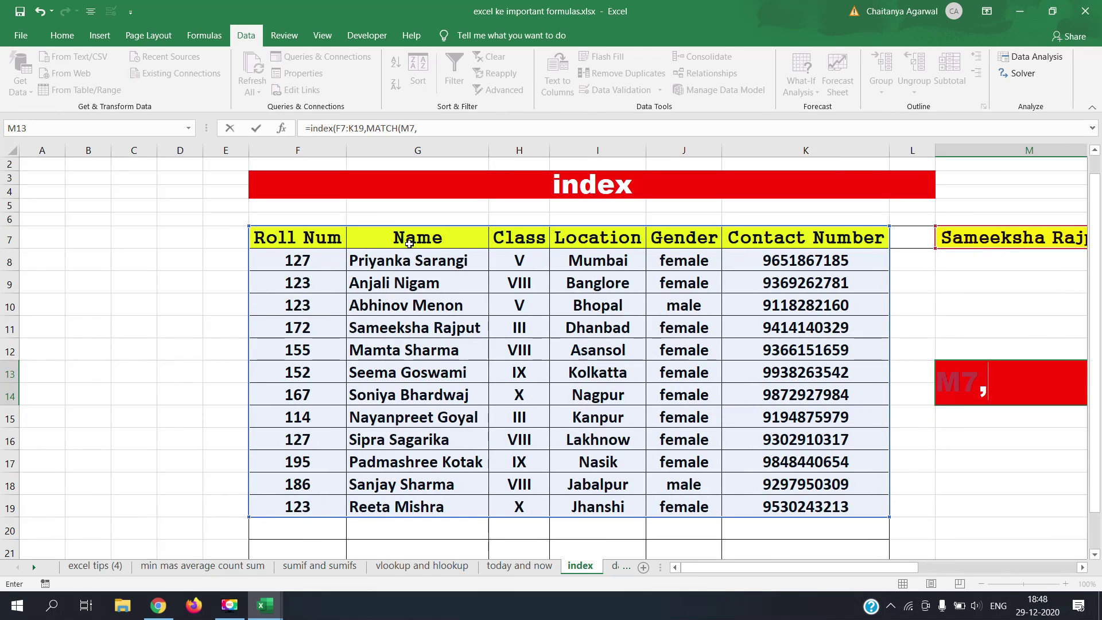
left_click_drag(426, 238, 424, 504)
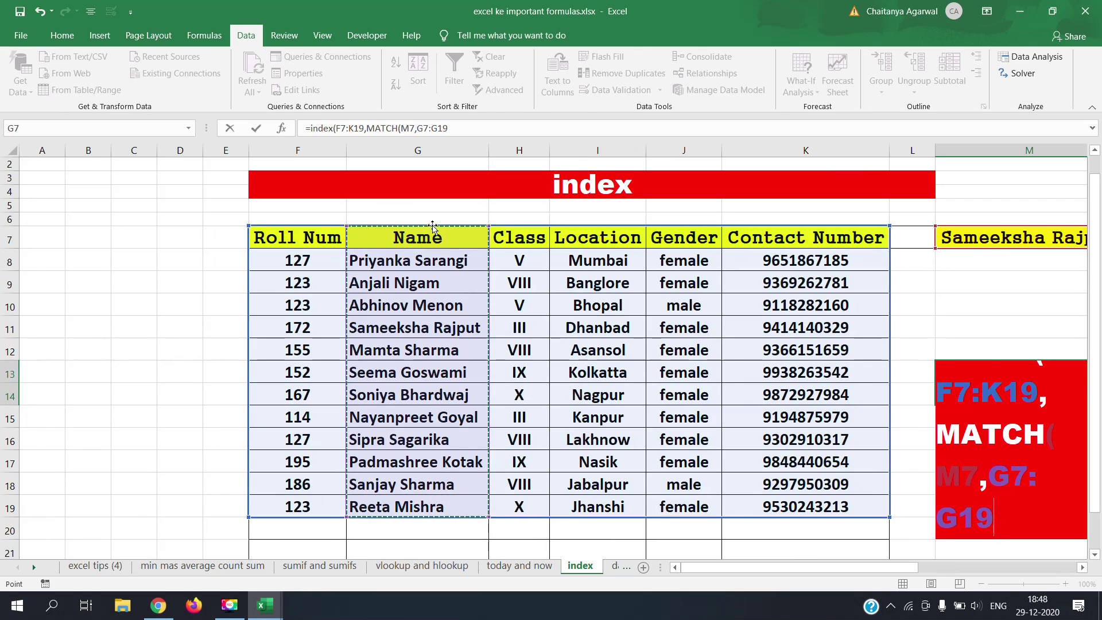
type(",")
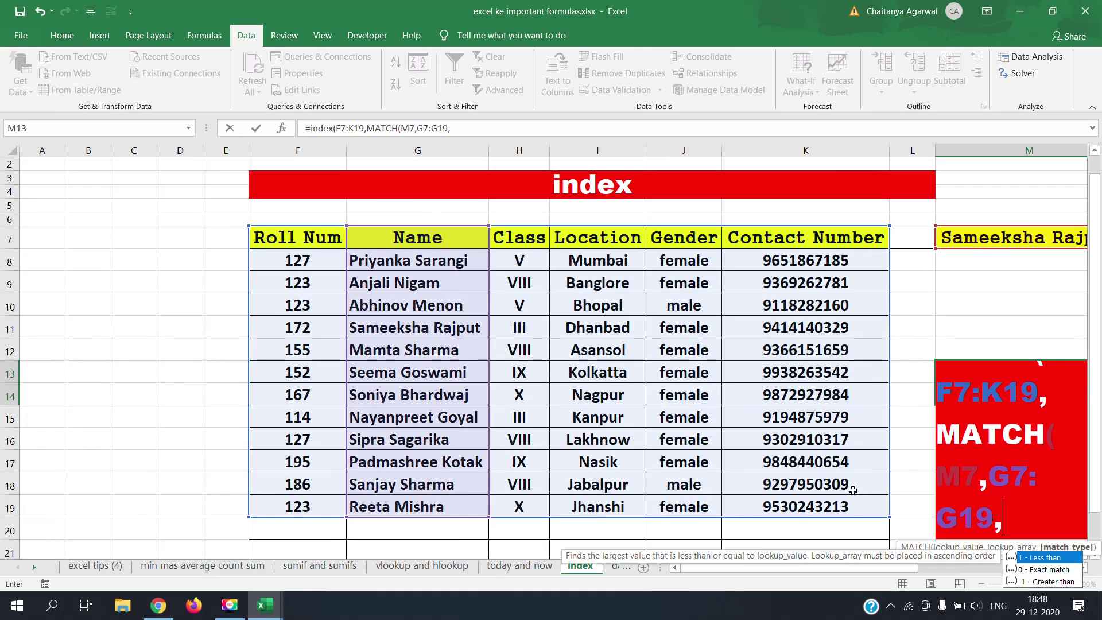
scroll(734, 574, "right", 3)
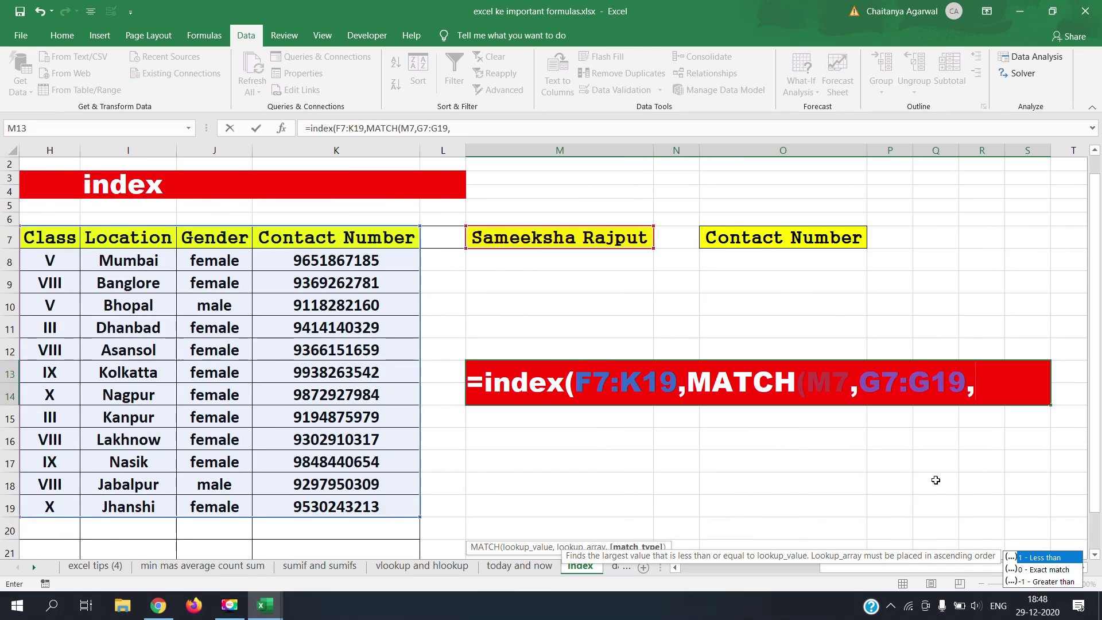
left_click(983, 389)
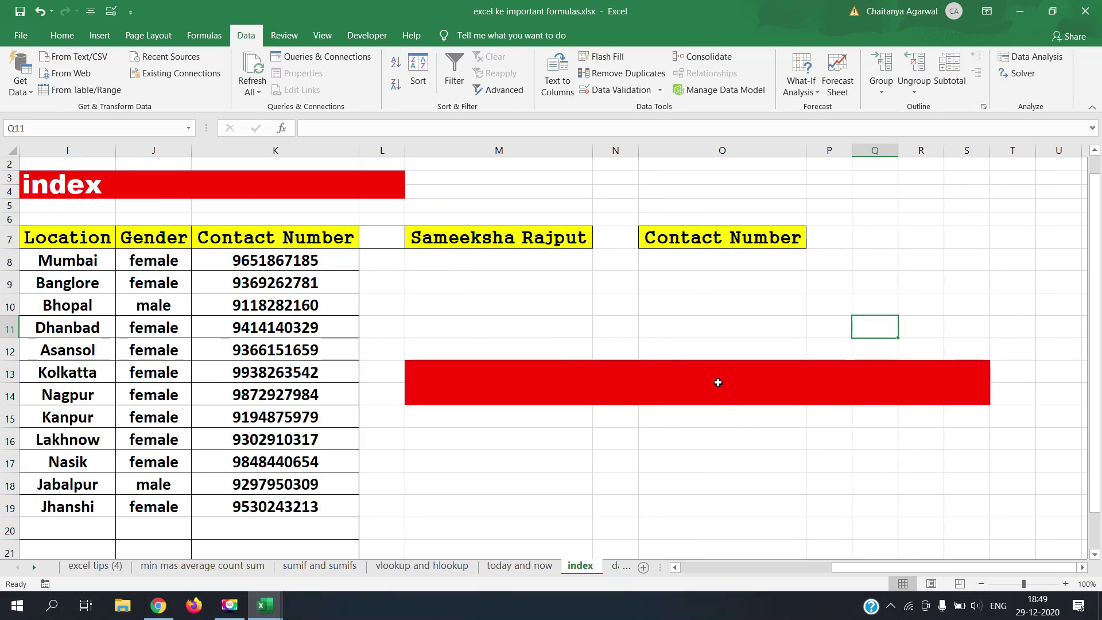
- Start an INDEX formula in merged cell M13 with the student table F7:K19 as its array
left_click(718, 382)
double_click(717, 381)
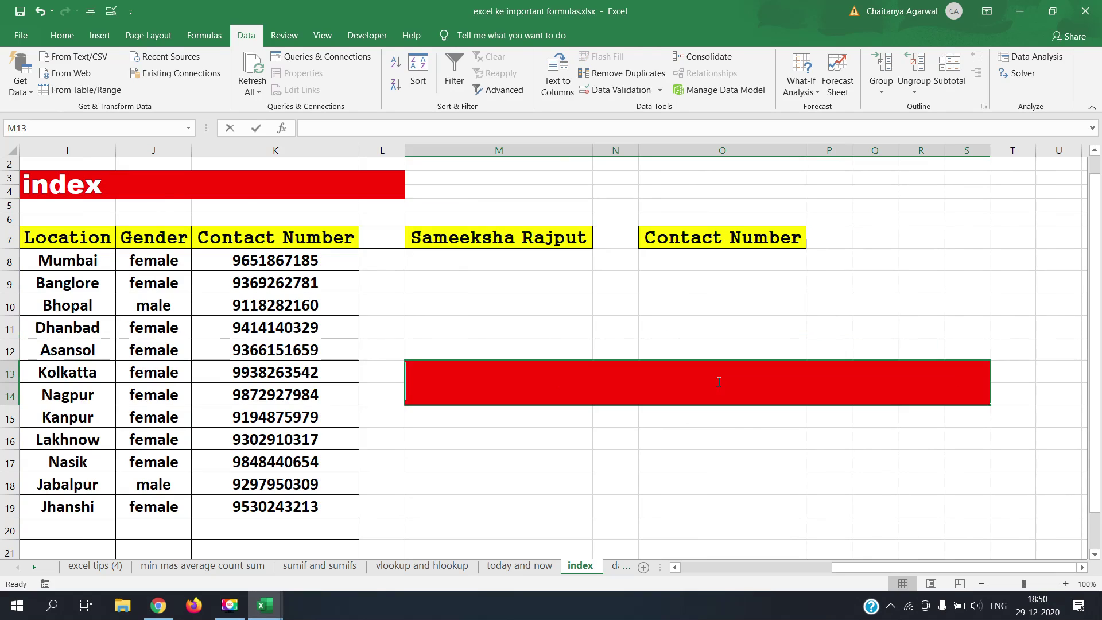
type("=")
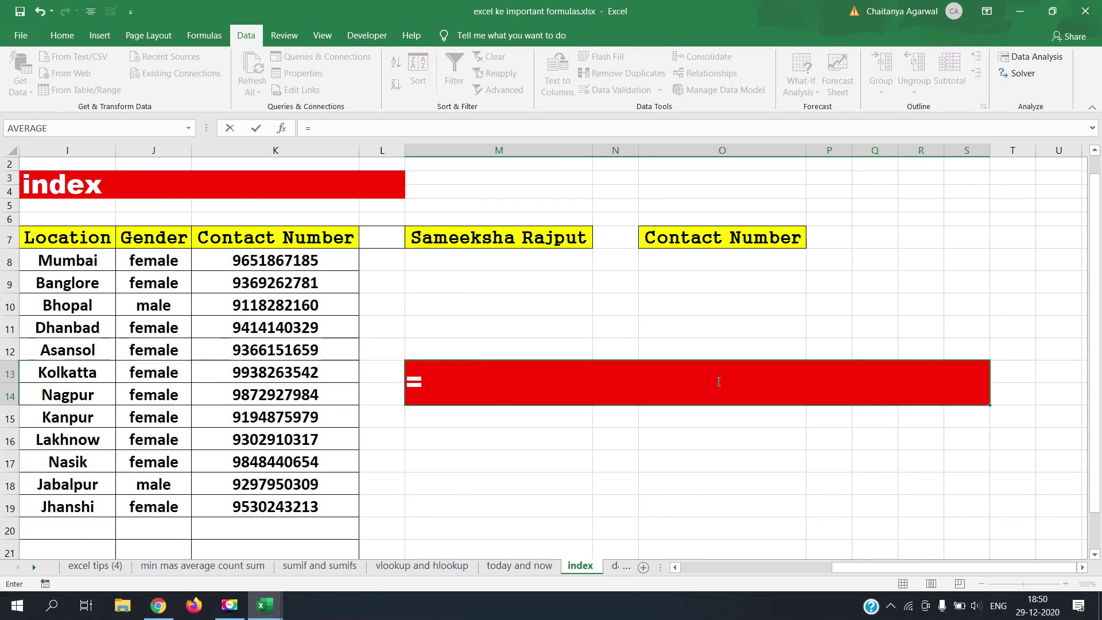
type("index")
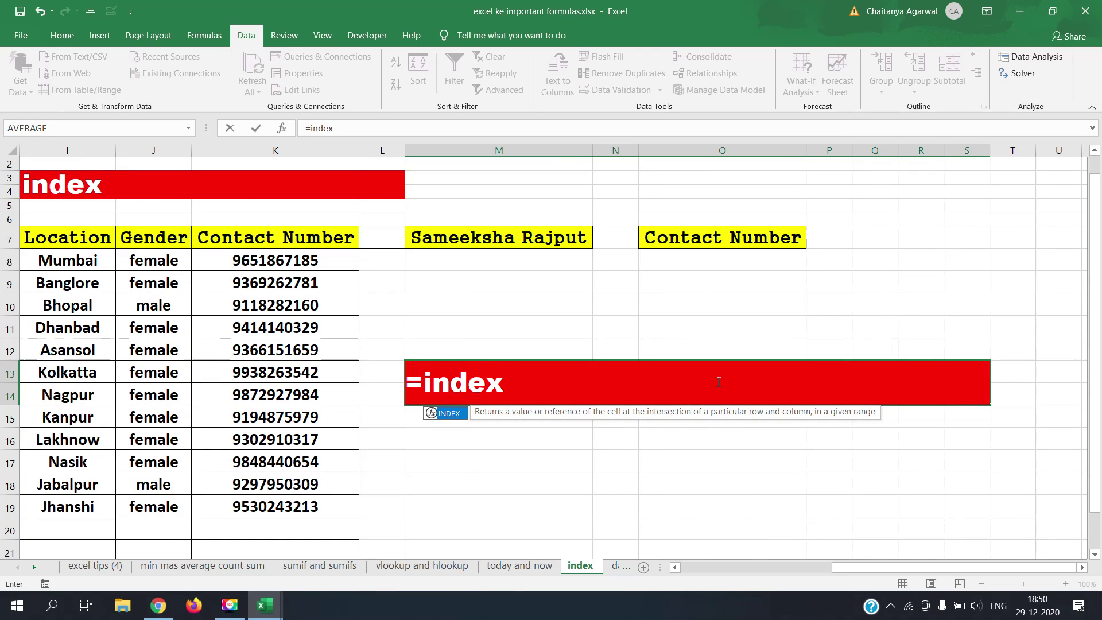
type("(")
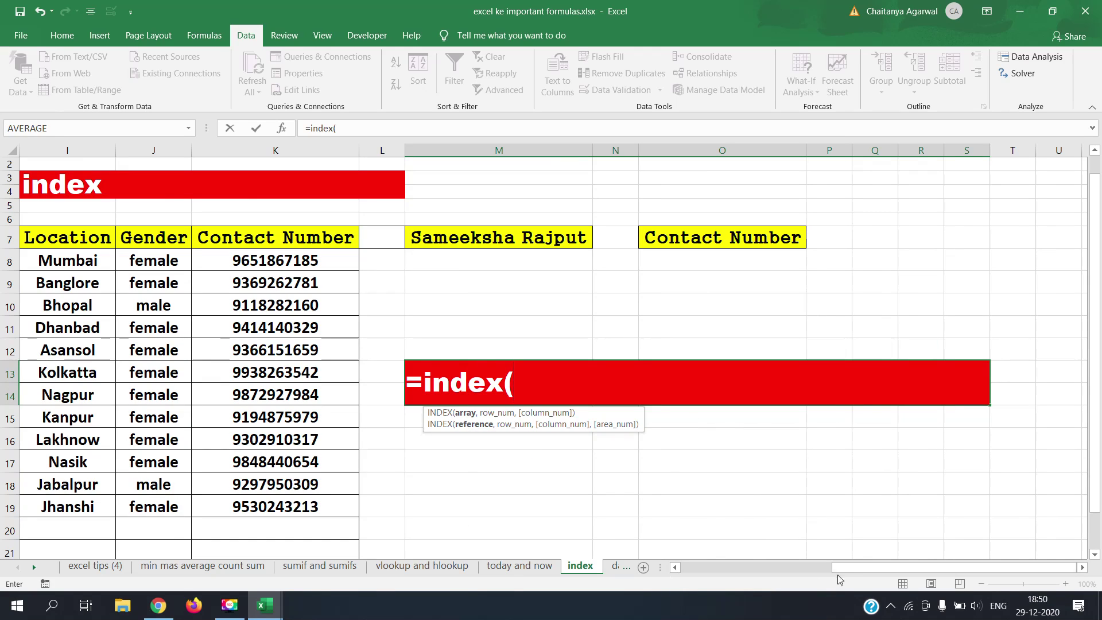
left_click_drag(855, 567, 716, 565)
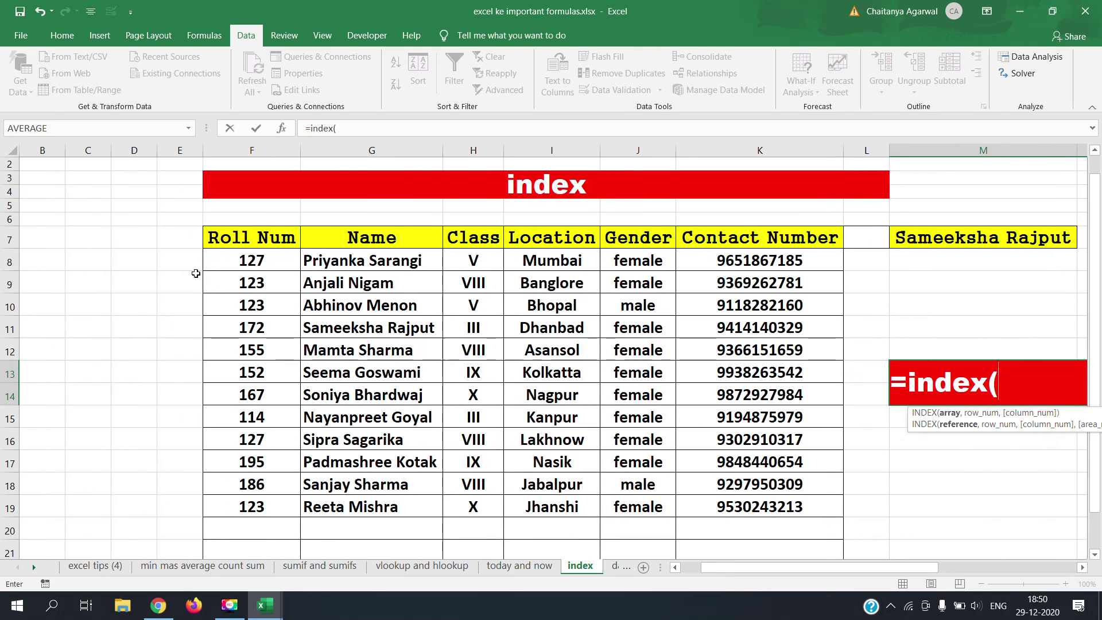
left_click(222, 239)
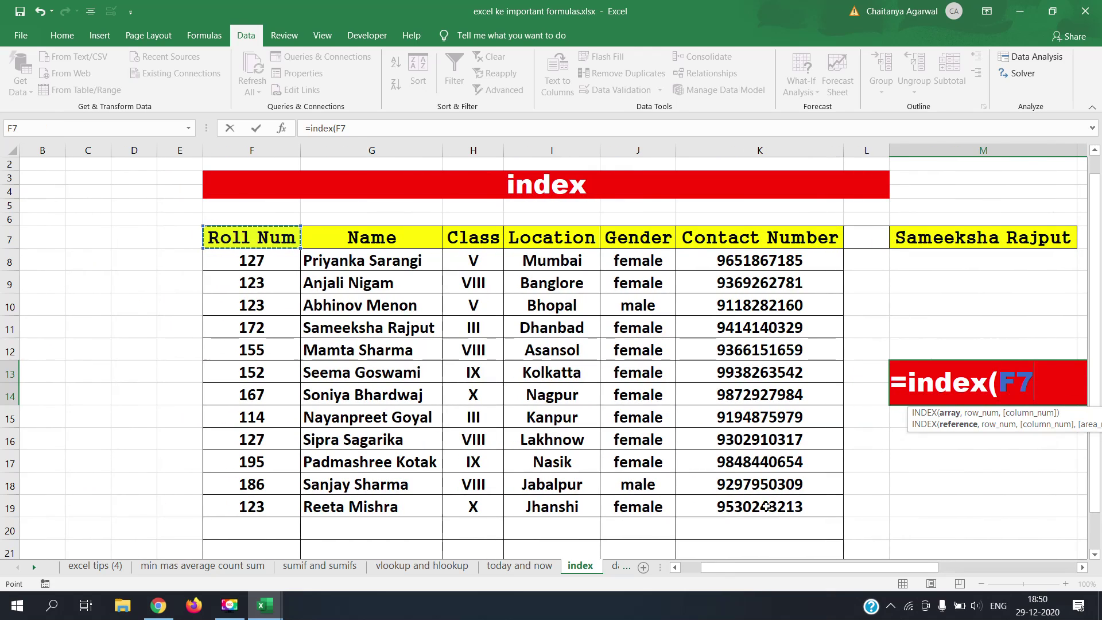
left_click_drag(223, 238, 766, 506)
left_click_drag(934, 567, 1037, 568)
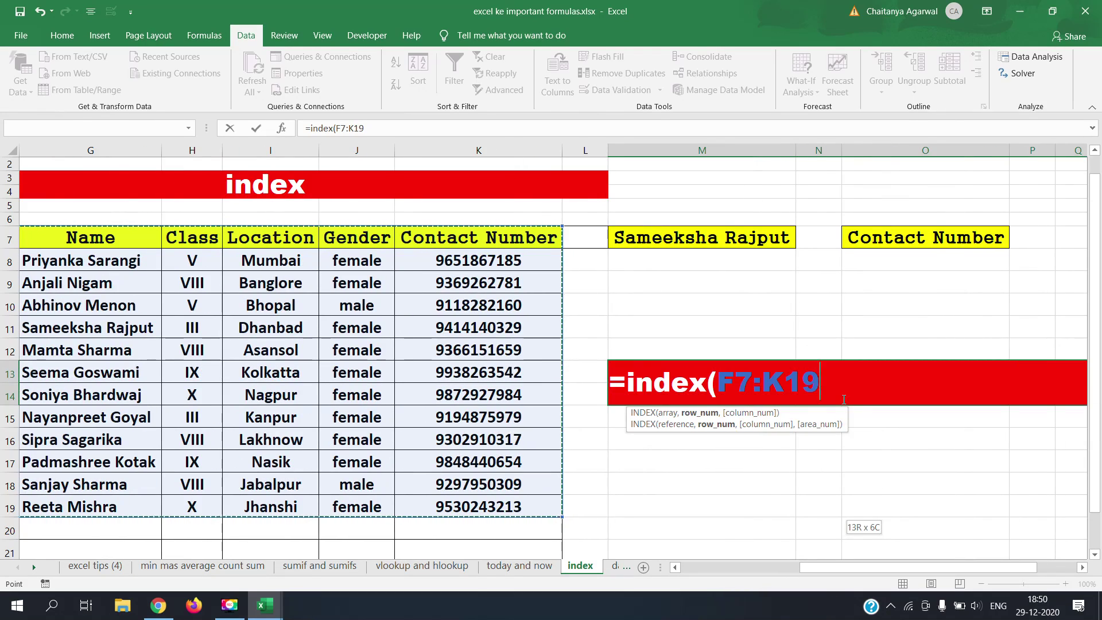
type(",")
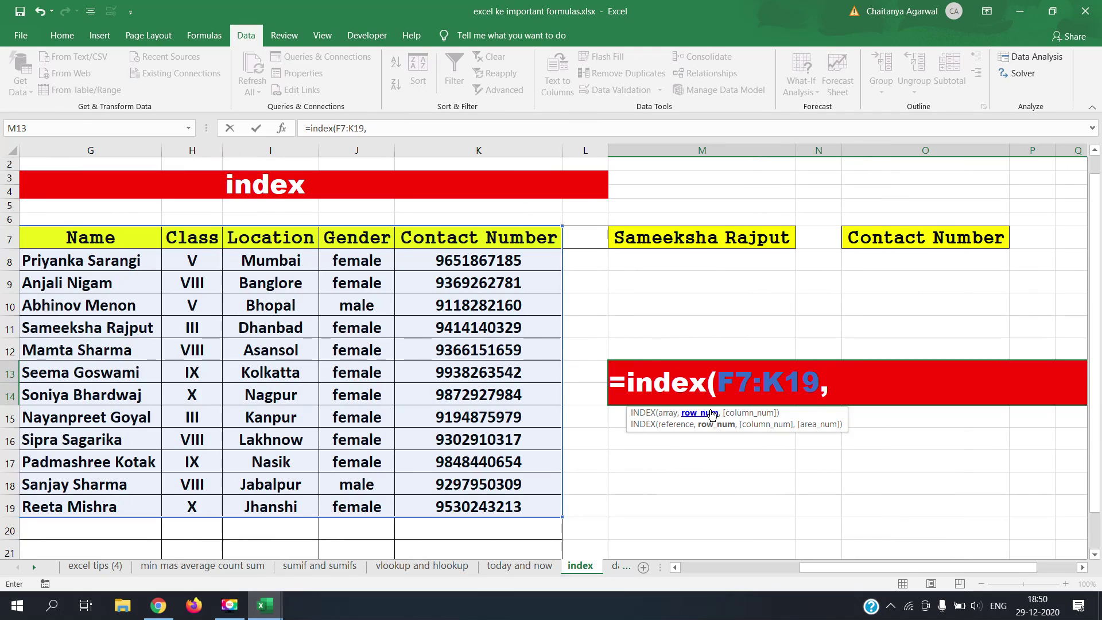
- Supply the INDEX row number with an exact MATCH (0) of M7 in the Name column G7:G19
type("match")
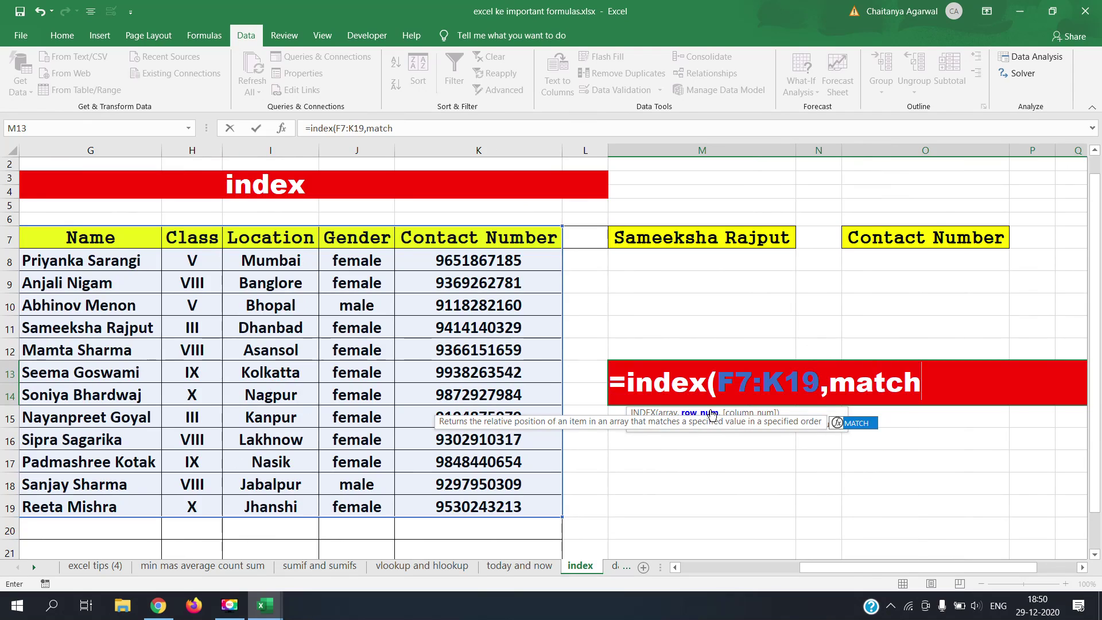
key("Tab")
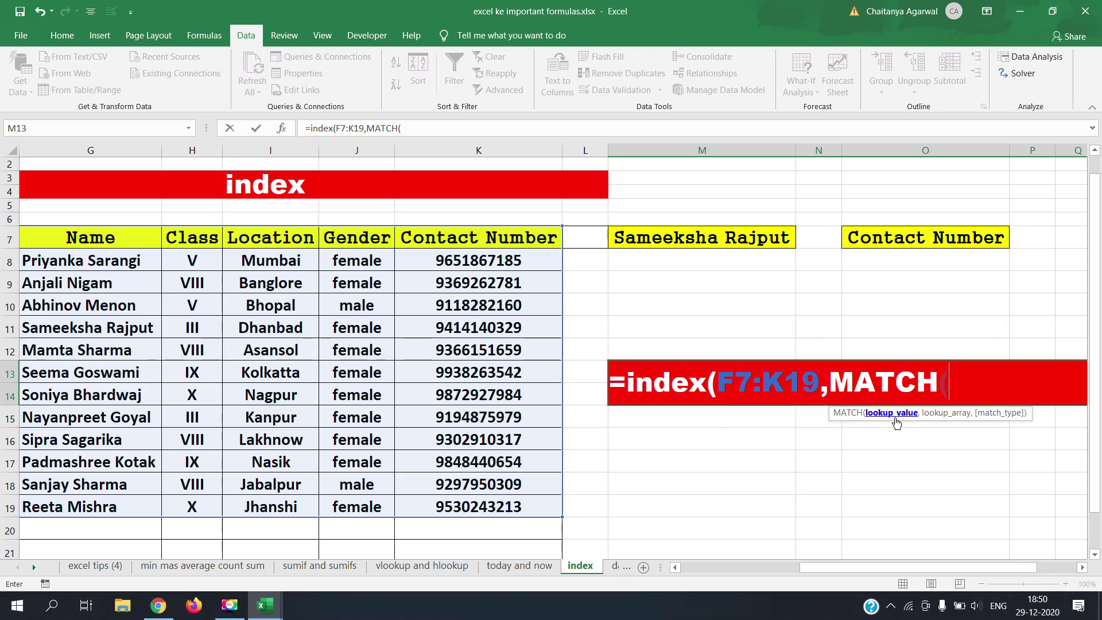
left_click(749, 242)
type(",")
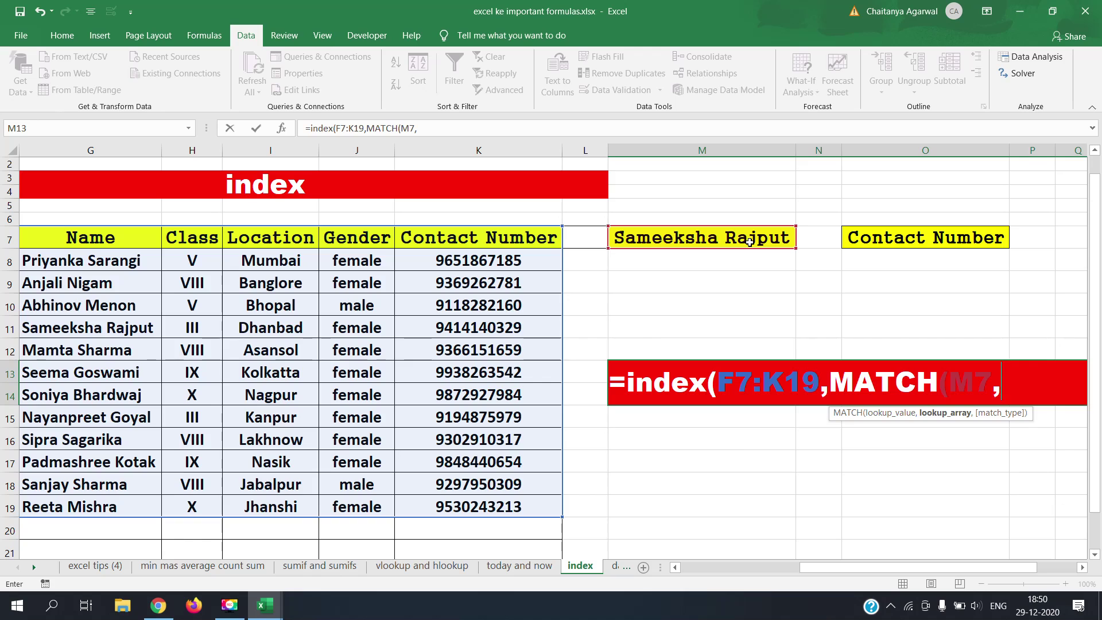
left_click_drag(820, 566, 723, 566)
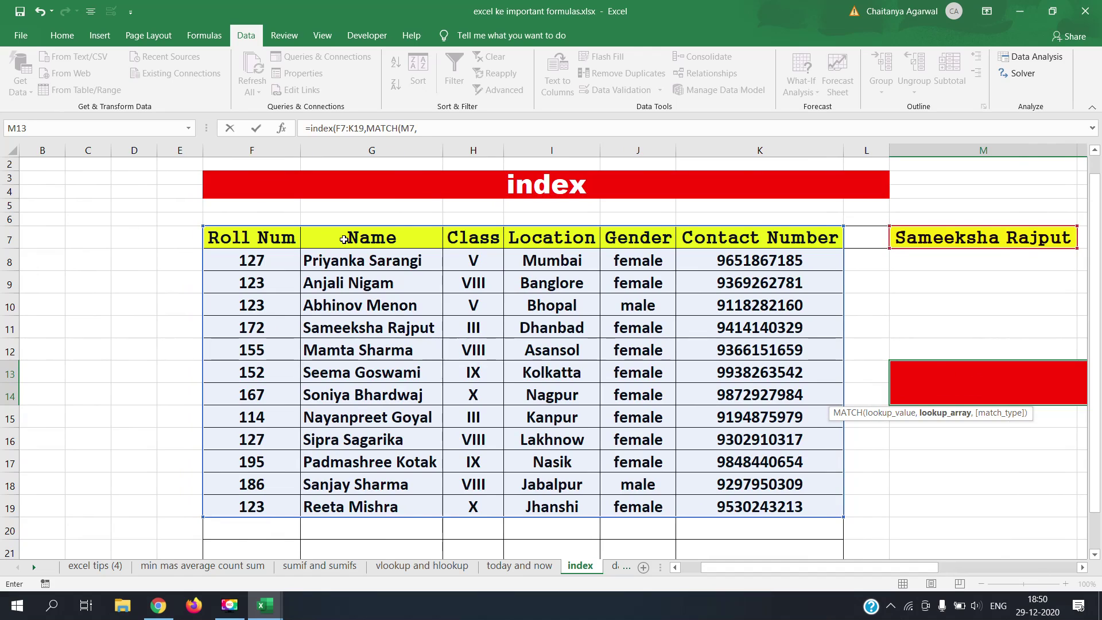
left_click_drag(344, 239, 363, 510)
type(",")
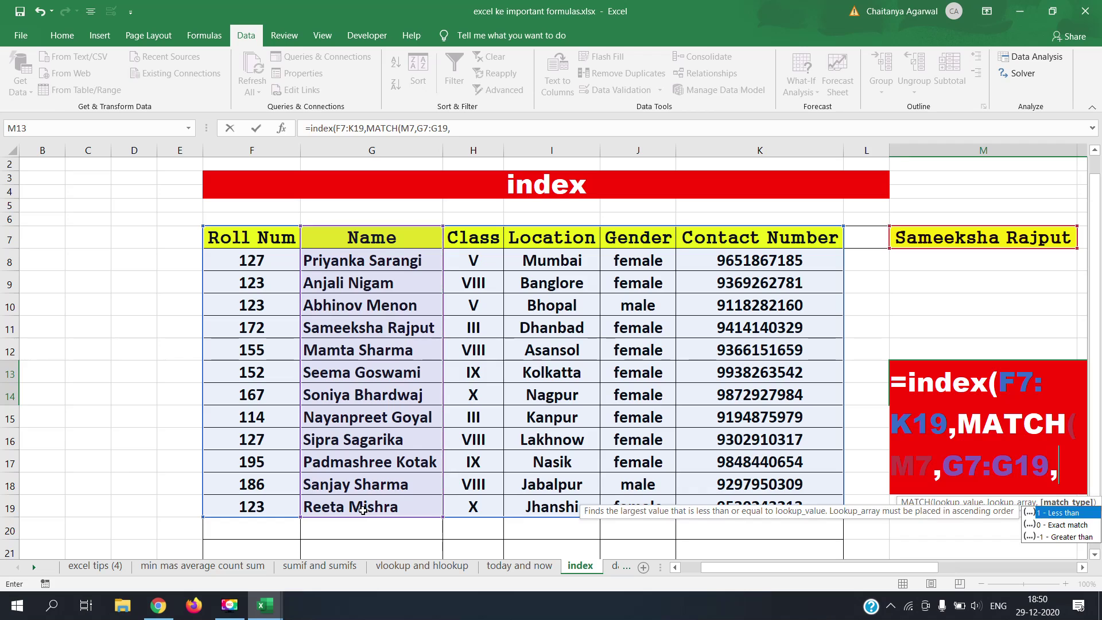
left_click_drag(761, 569, 862, 574)
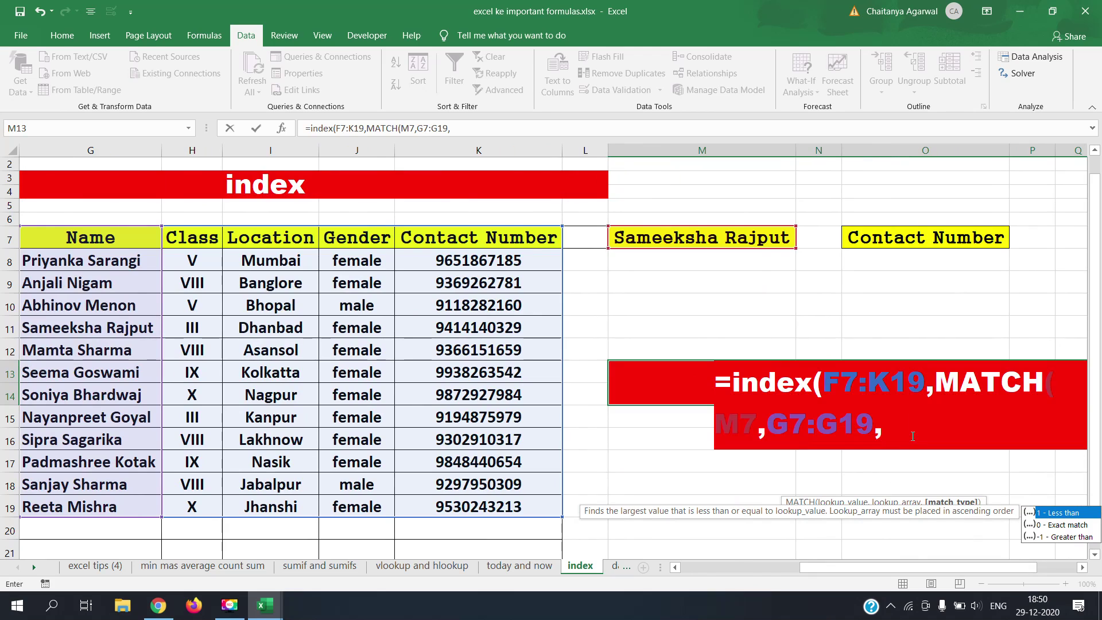
type("0")
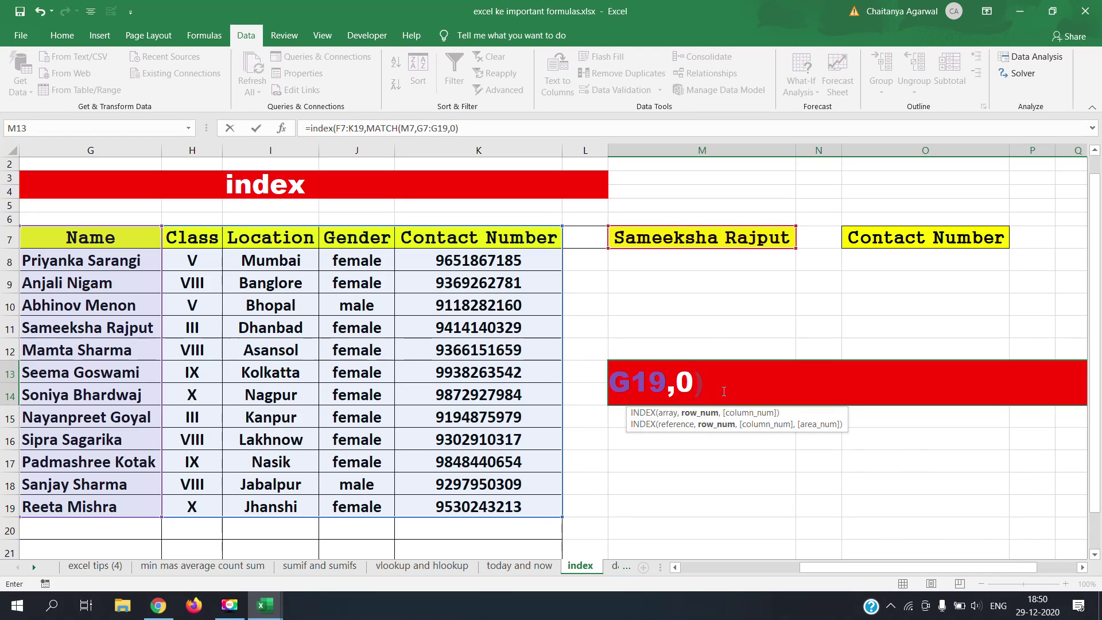
- Supply the column number with an exact MATCH (0) of O7 in headers F7:K7 and complete the formula, accepting the proposed correction
type(",")
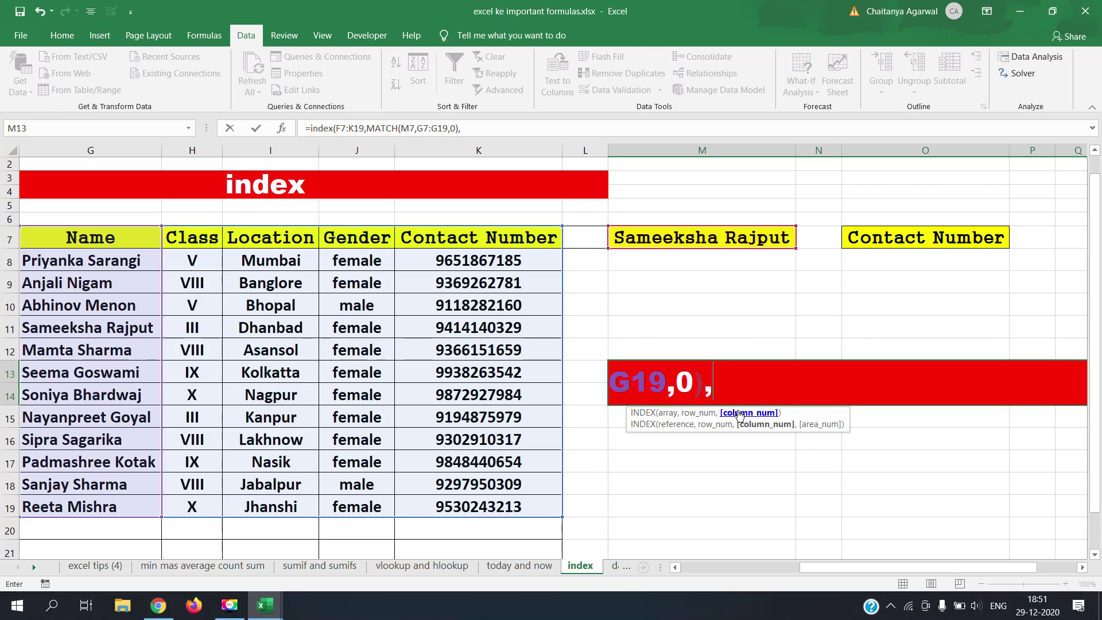
type("match")
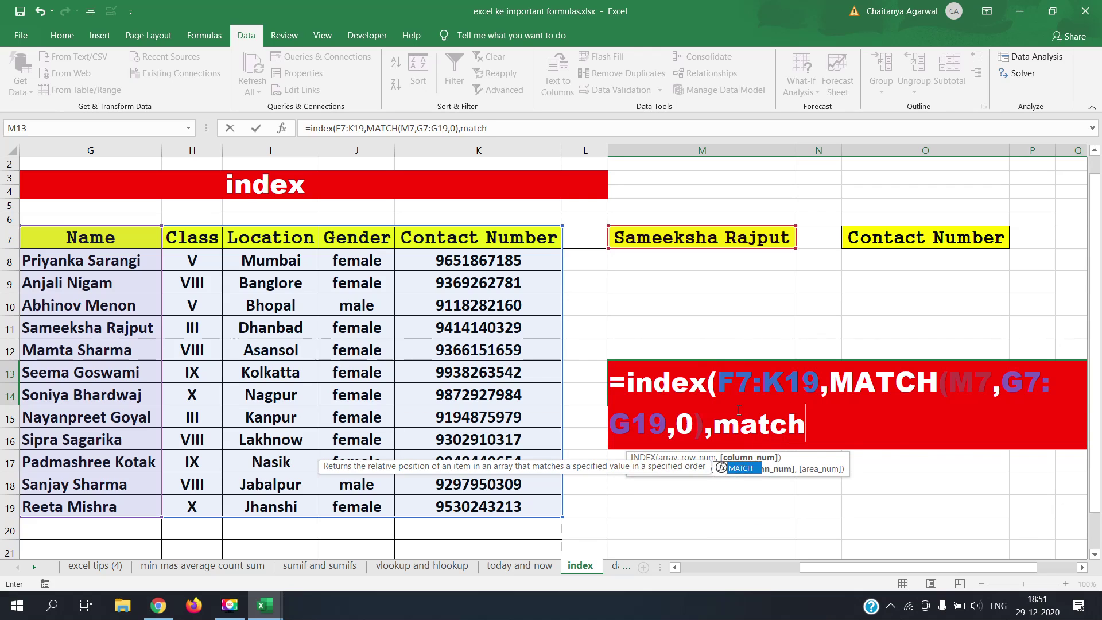
key("Tab")
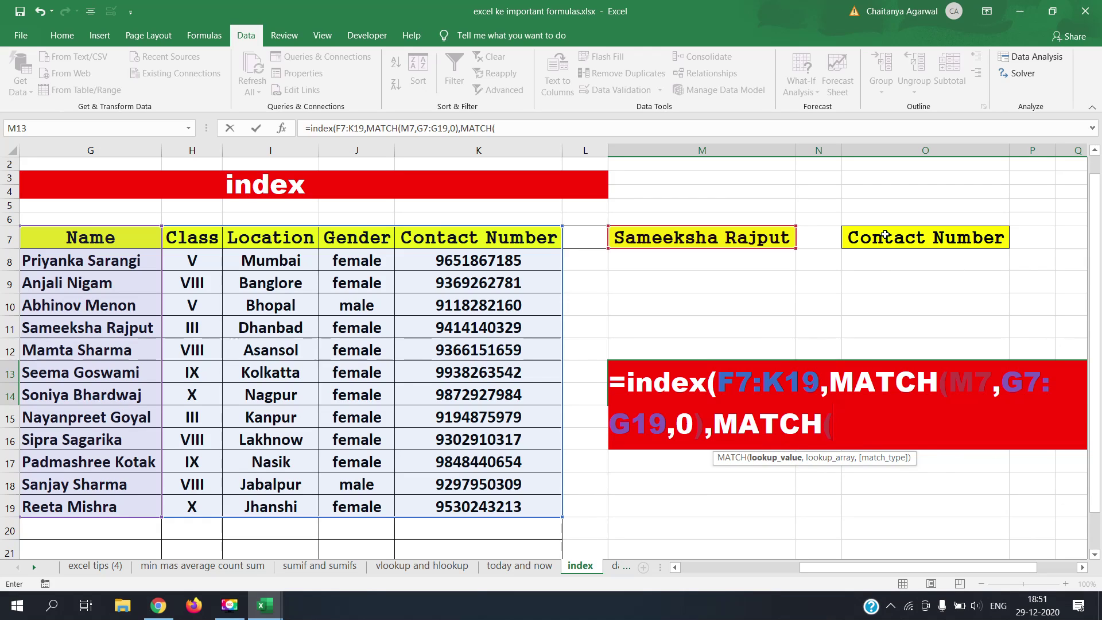
left_click(885, 235)
type(",")
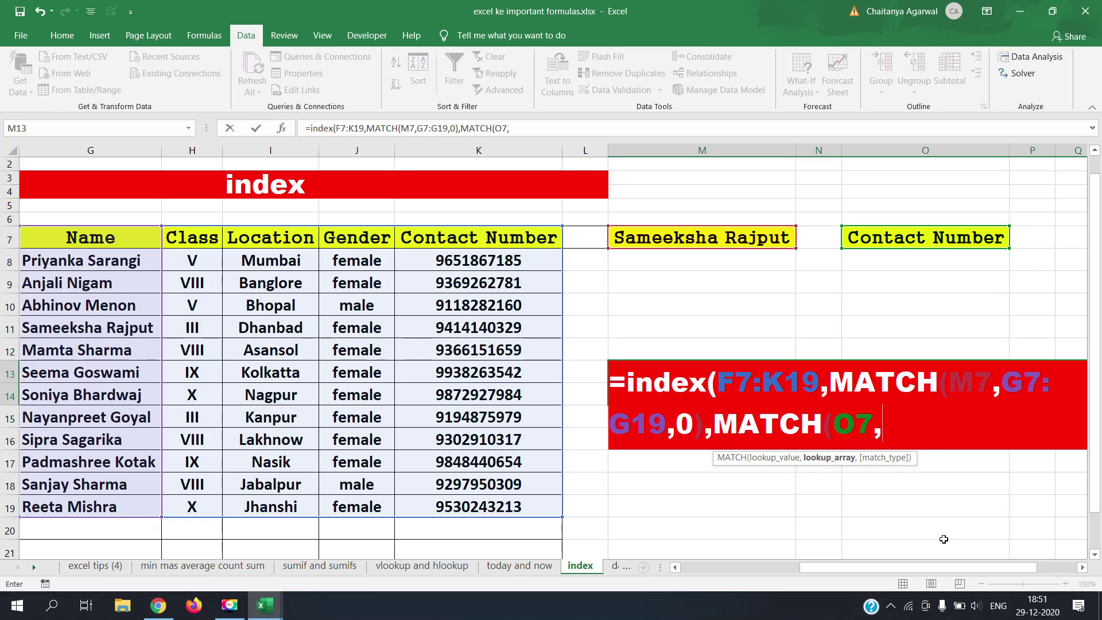
scroll(196, 310, "left", 2)
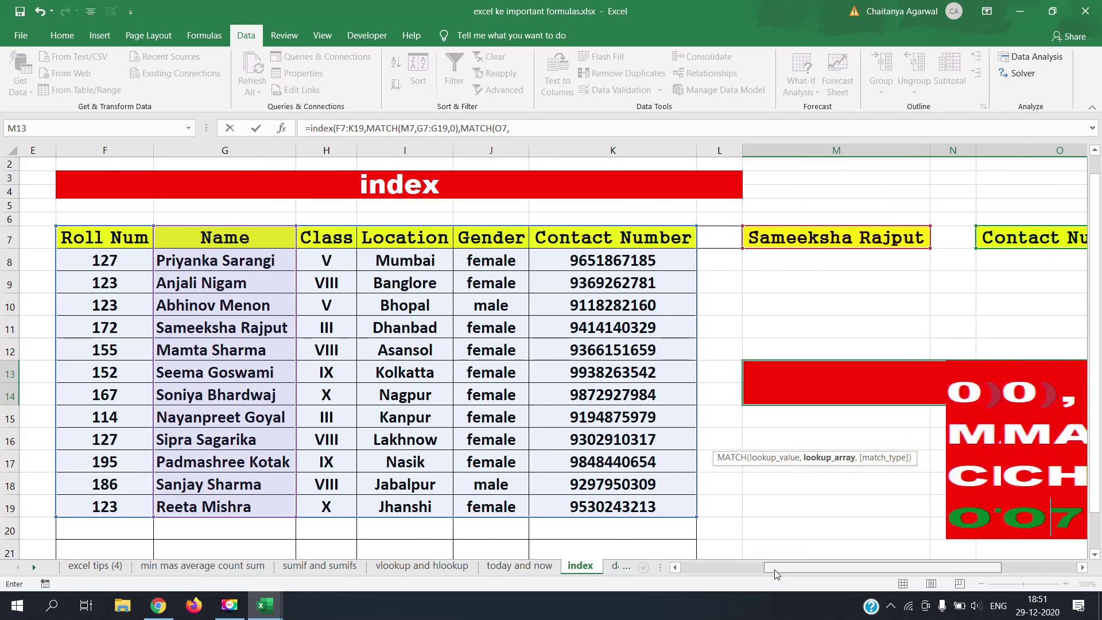
left_click_drag(129, 237, 608, 238)
type(",")
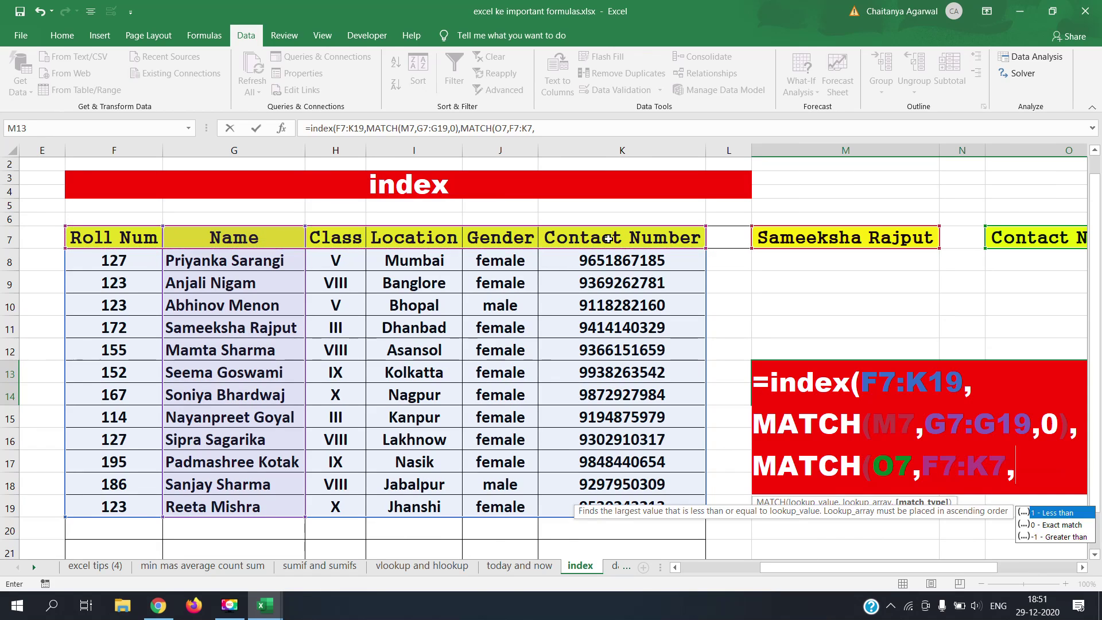
type("0)")
key("Return")
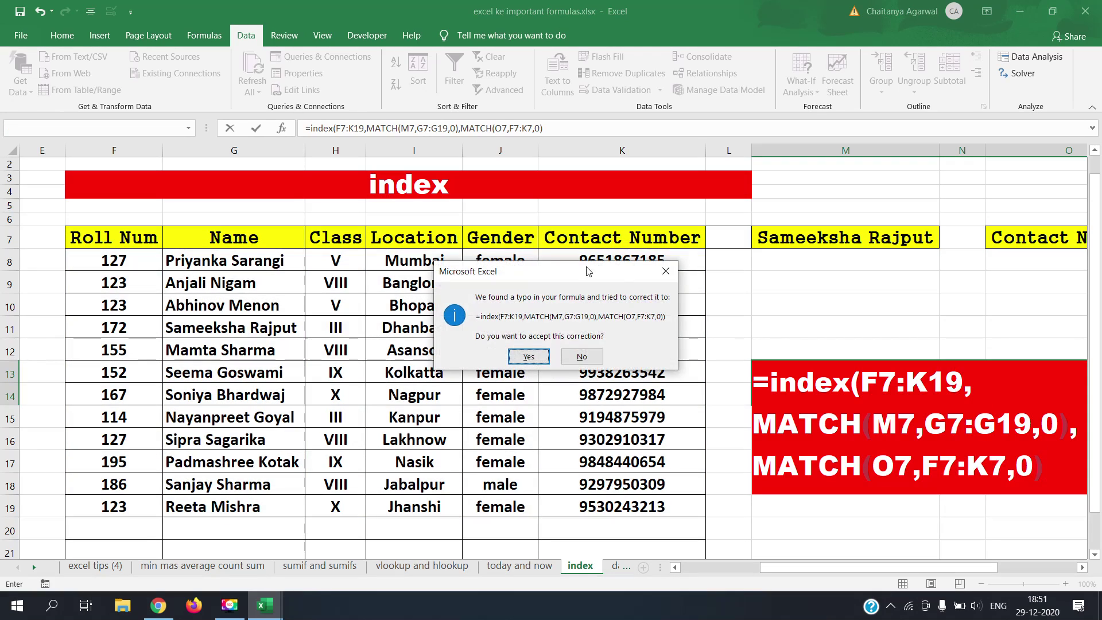
left_click(525, 356)
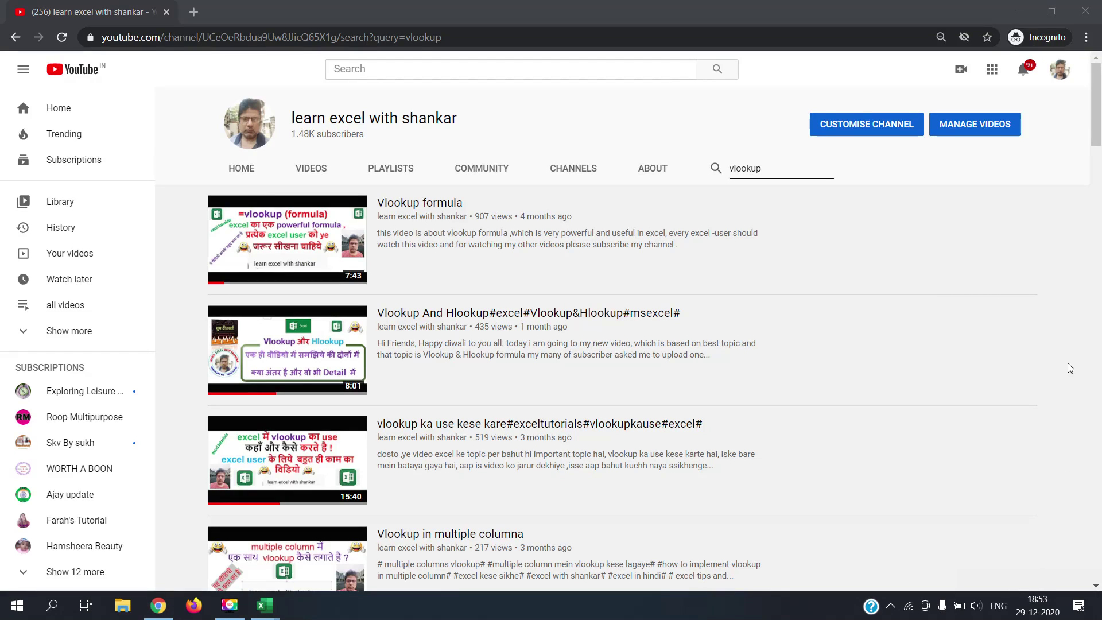
- On the YouTube channel page in Chrome, search the channel's videos for "index"
left_click(769, 167)
left_click_drag(770, 167, 722, 166)
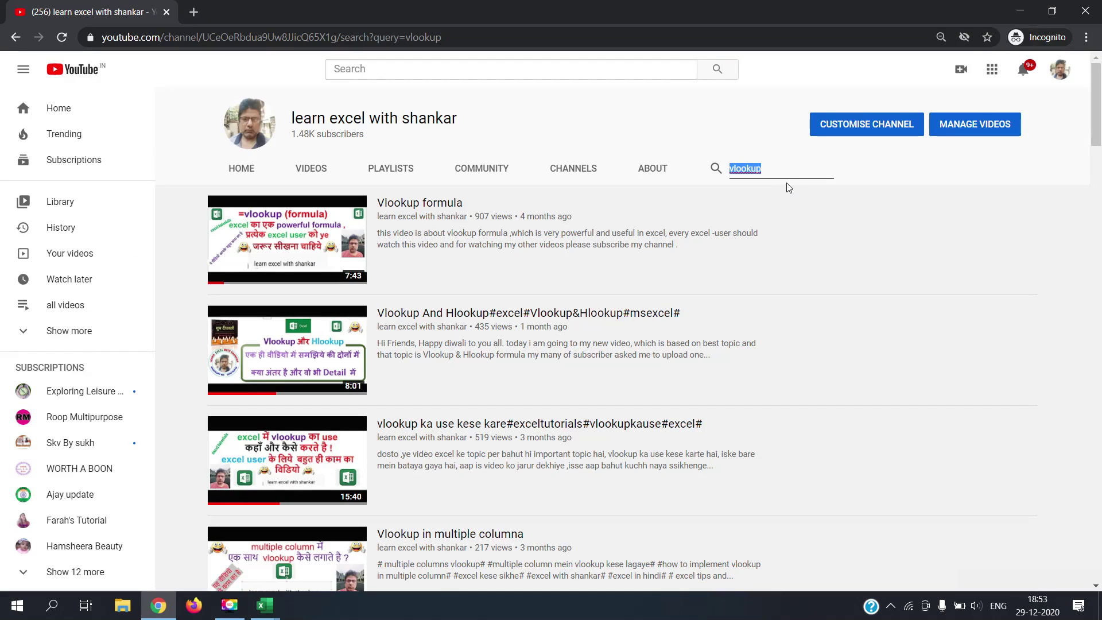
type("index")
key("Return")
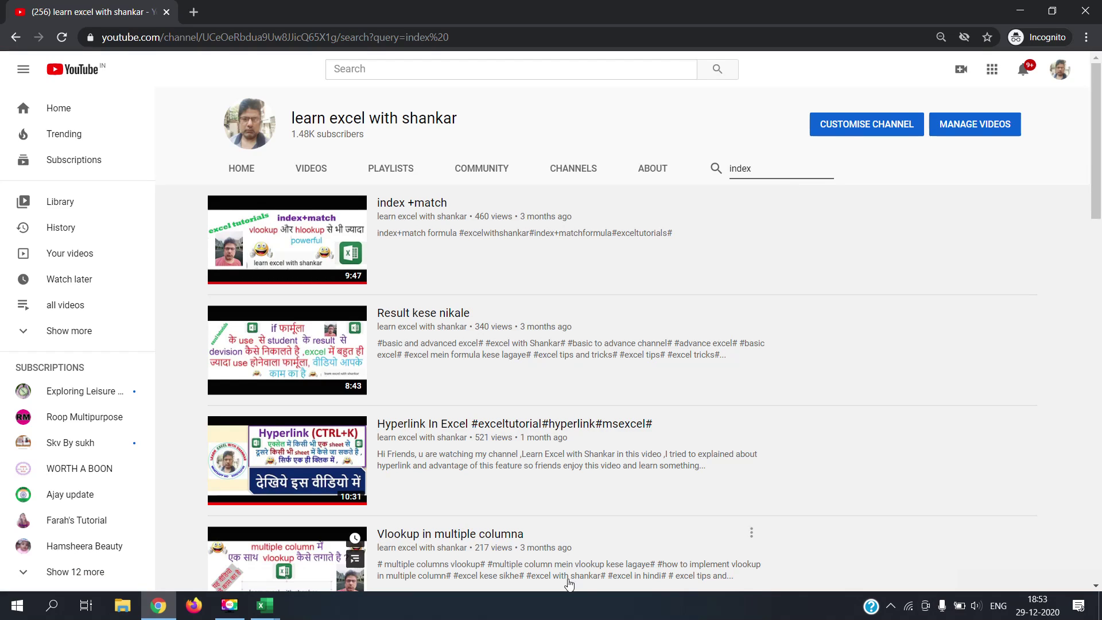
- Search the channel for "vlooku" and repeat the search with the query shortened to "vlook"
double_click(750, 170)
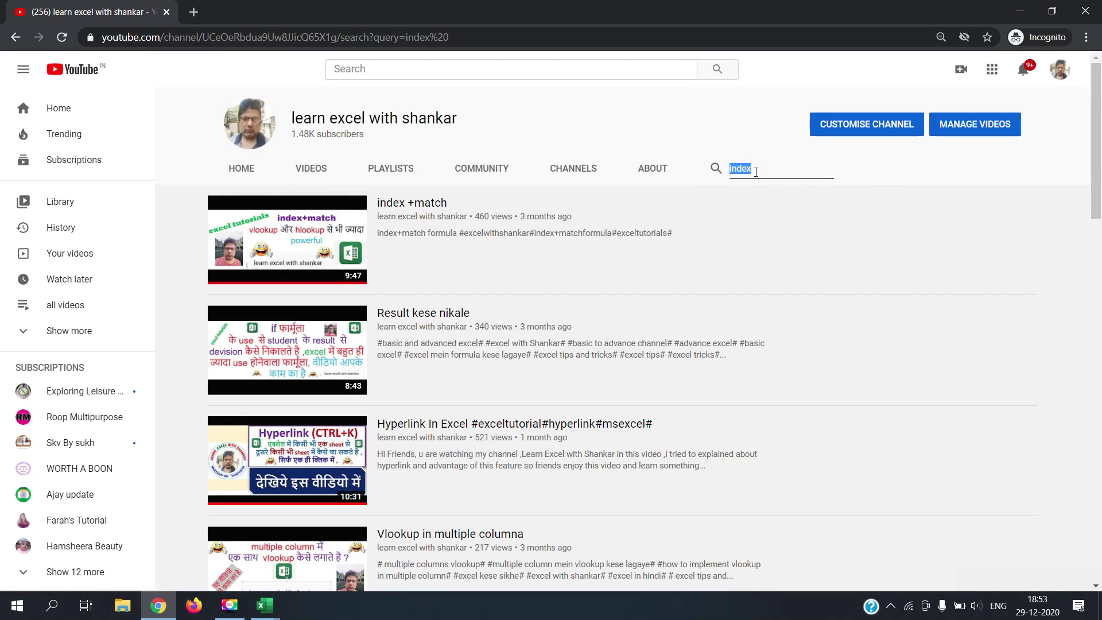
type("vlooku")
key("Return")
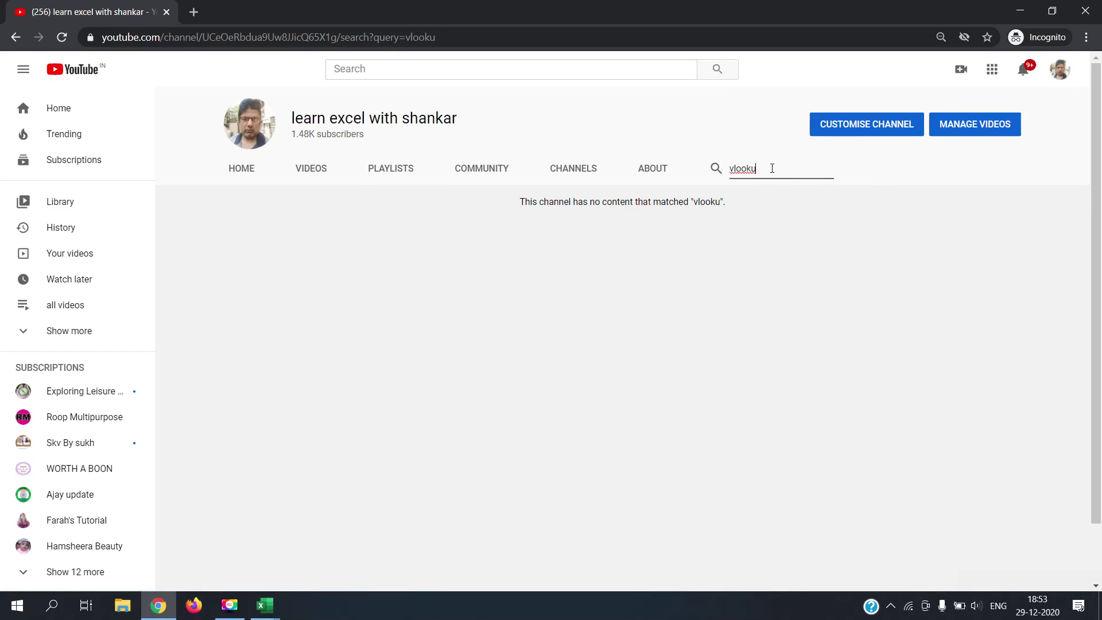
key("BackSpace")
key("Return")
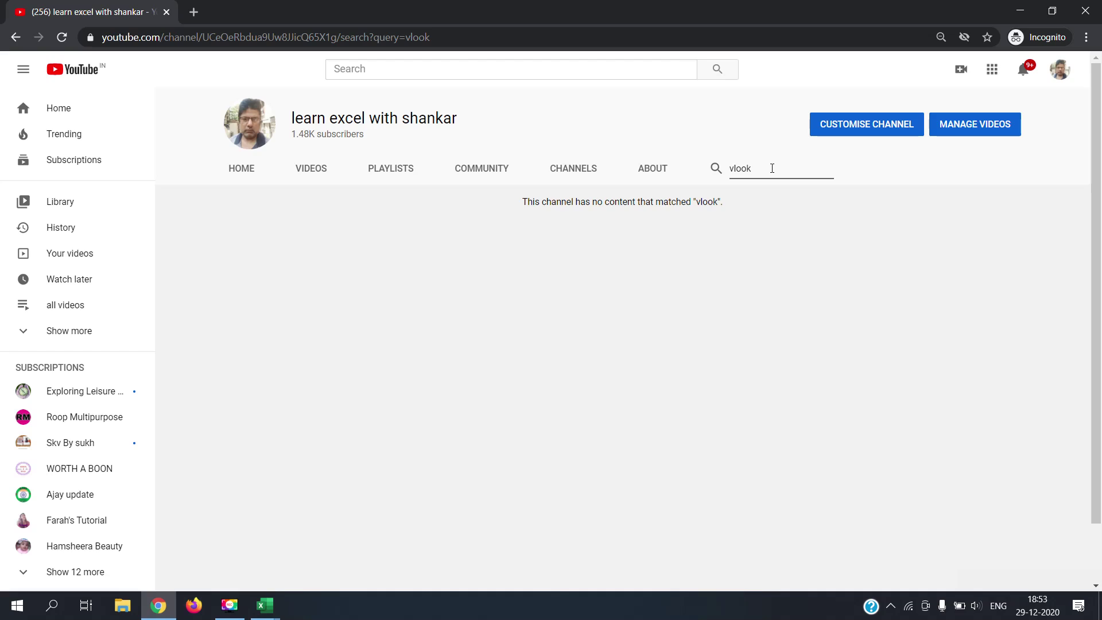
- Replace the channel search query with "vllok" and run the search
key("BackSpace")
key("BackSpace")
key("BackSpace")
key("BackSpace")
key("BackSpace")
type("`")
key("BackSpace")
type("vllok")
key("Return")
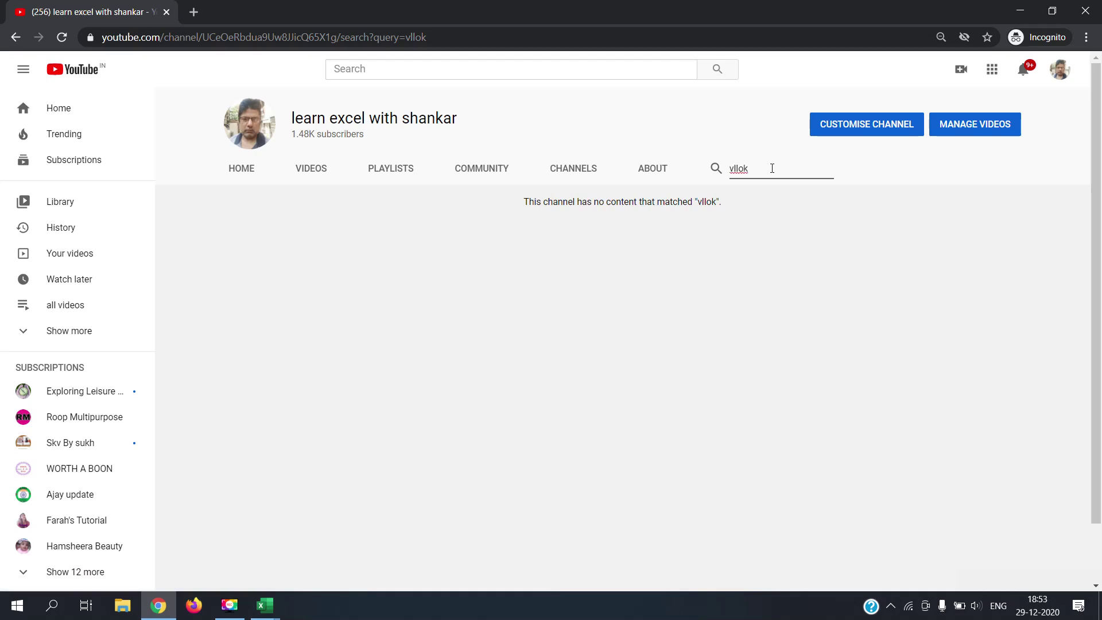
- Correct the misspelled channel search query to "vlook" and run it
key("BackSpace")
key("BackSpace")
key("BackSpace")
key("BackSpace")
type("look")
key("Return")
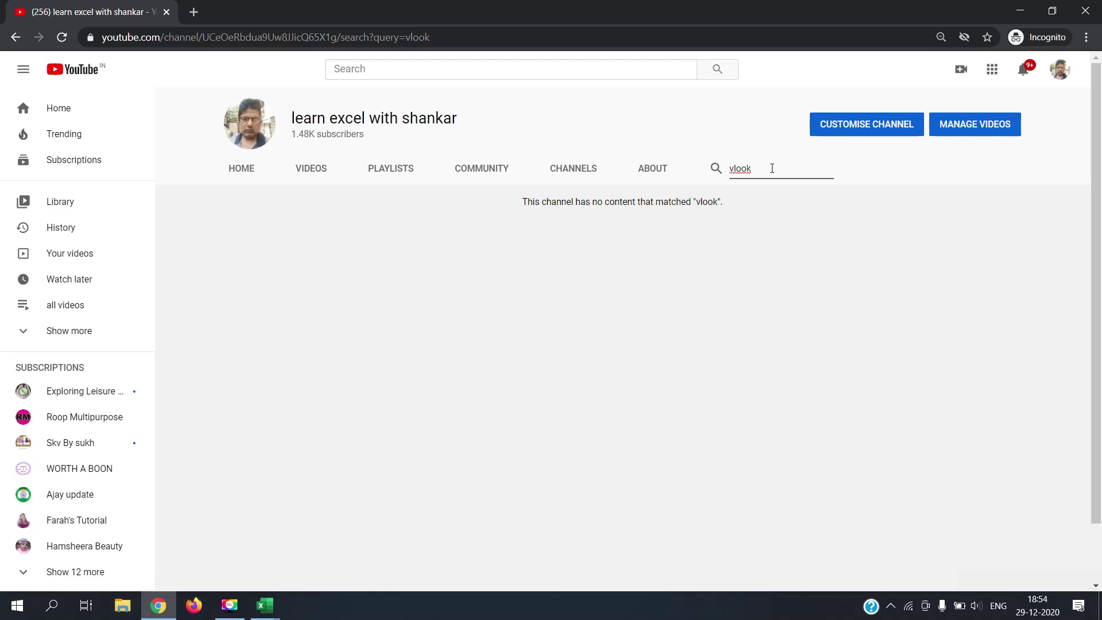
- Clear the query, open the channel's uploaded videos, and search the channel from there for "vlook"
key("BackSpace")
key("BackSpace")
key("BackSpace")
key("BackSpace")
key("BackSpace")
left_click(306, 172)
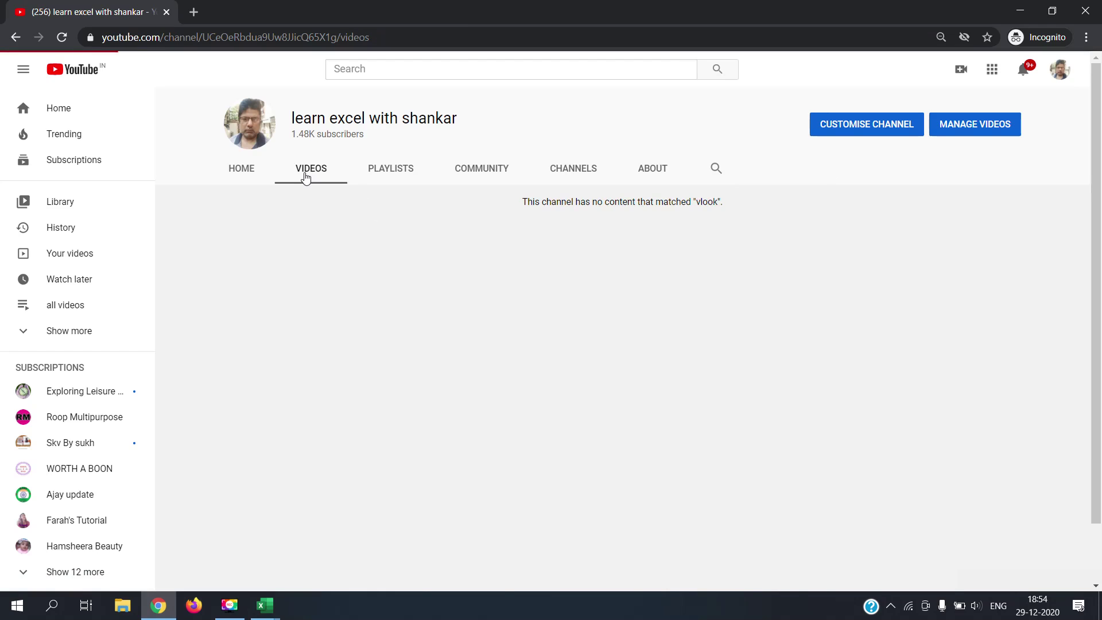
left_click(715, 168)
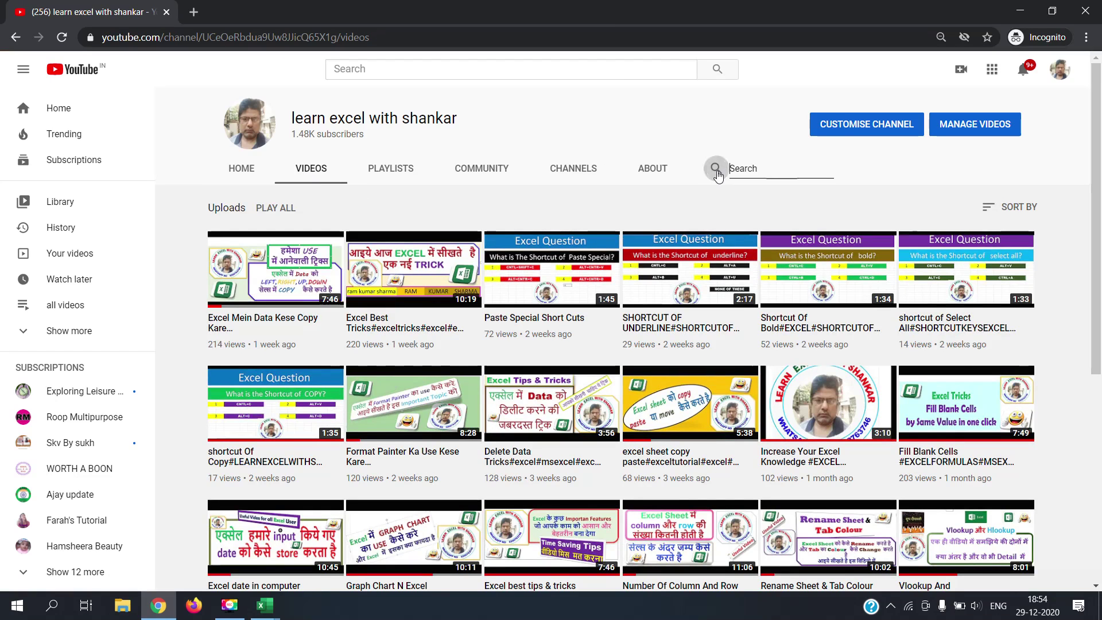
type("vlook")
key("Return")
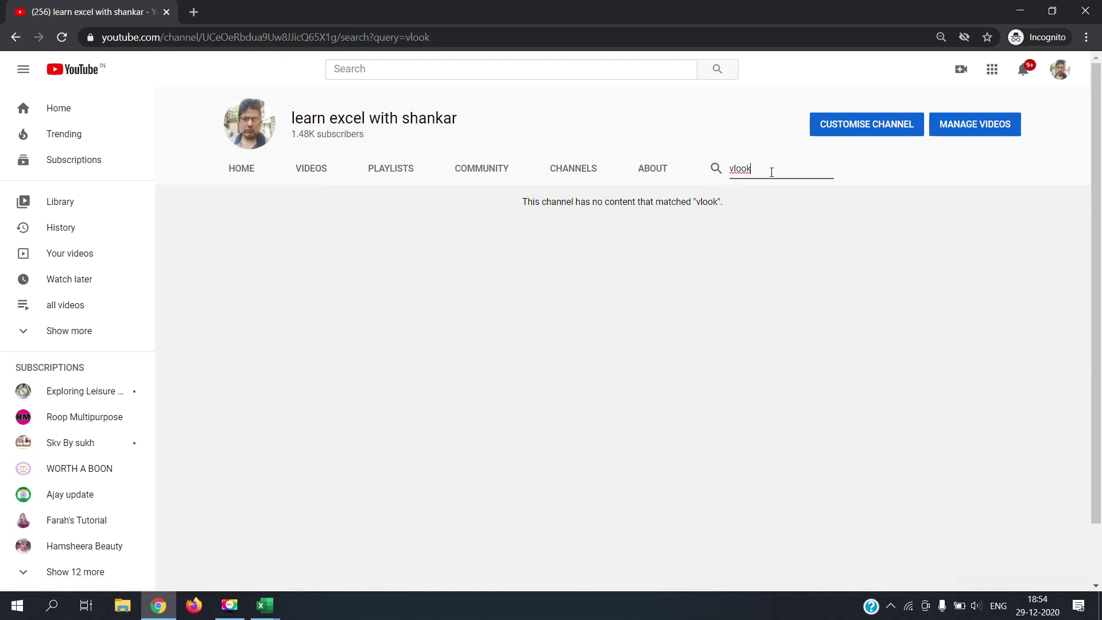
- Search the channel for "hlook" and return to its list of uploaded videos
key("BackSpace")
key("BackSpace")
key("BackSpace")
key("BackSpace")
key("BackSpace")
type("hlook")
key("Return")
left_click(254, 176)
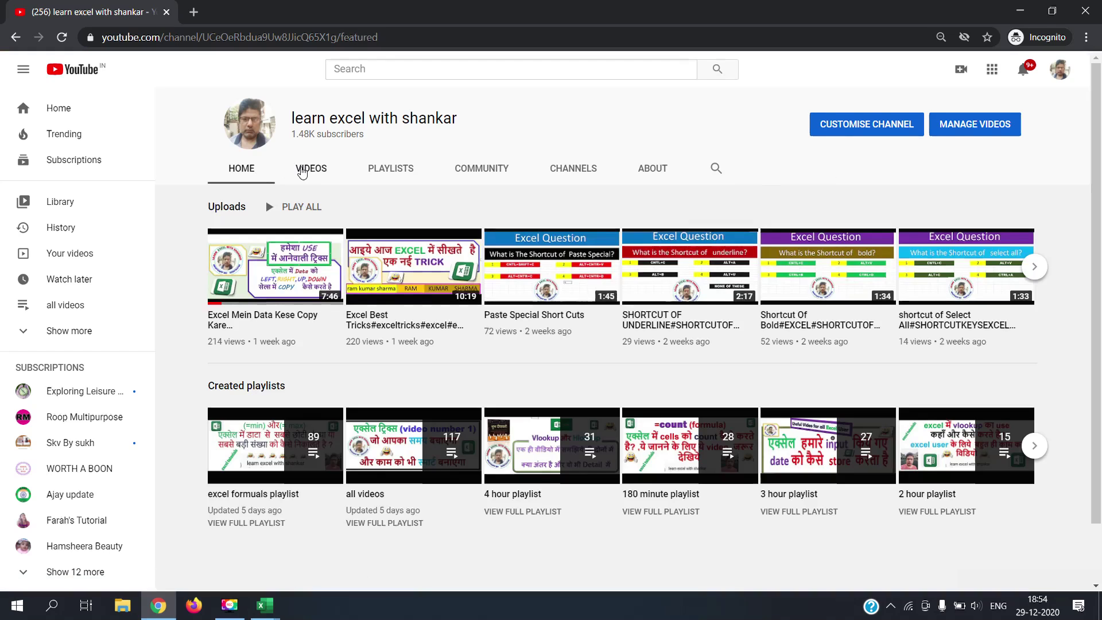
left_click(303, 170)
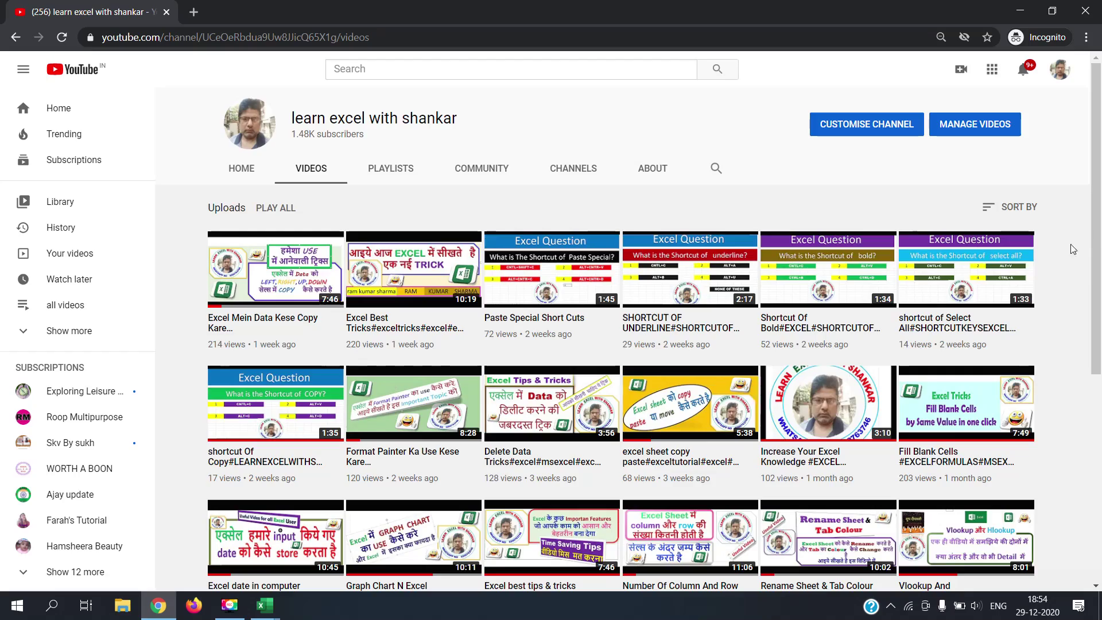
- Search within the channel for "vloo" from its list of uploaded videos
scroll(1092, 252, "down", 4)
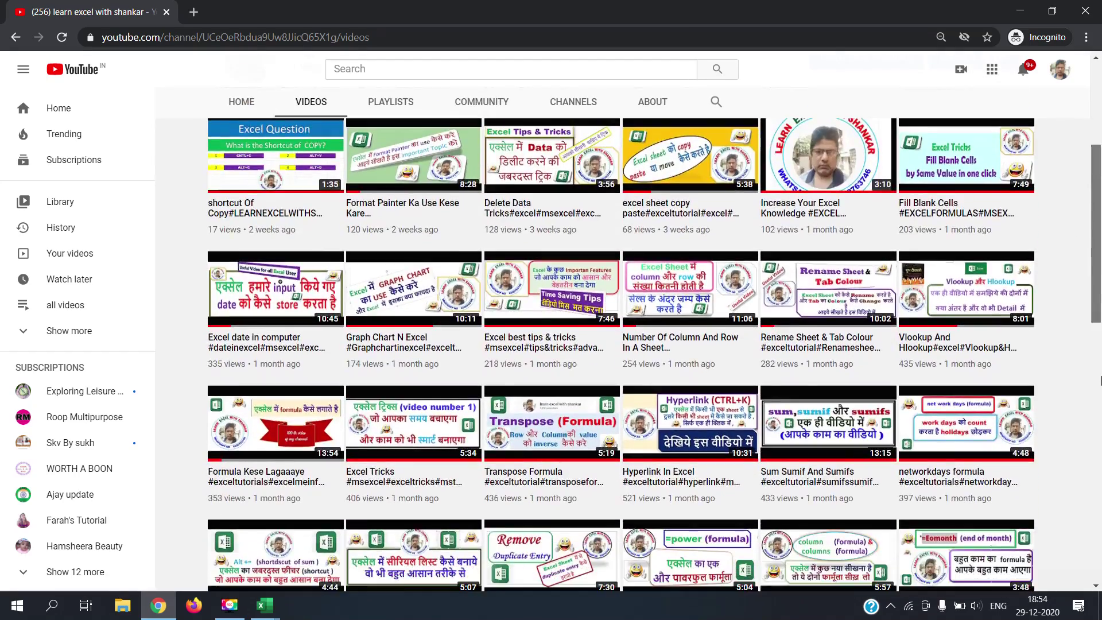
scroll(1099, 381, "up", 4)
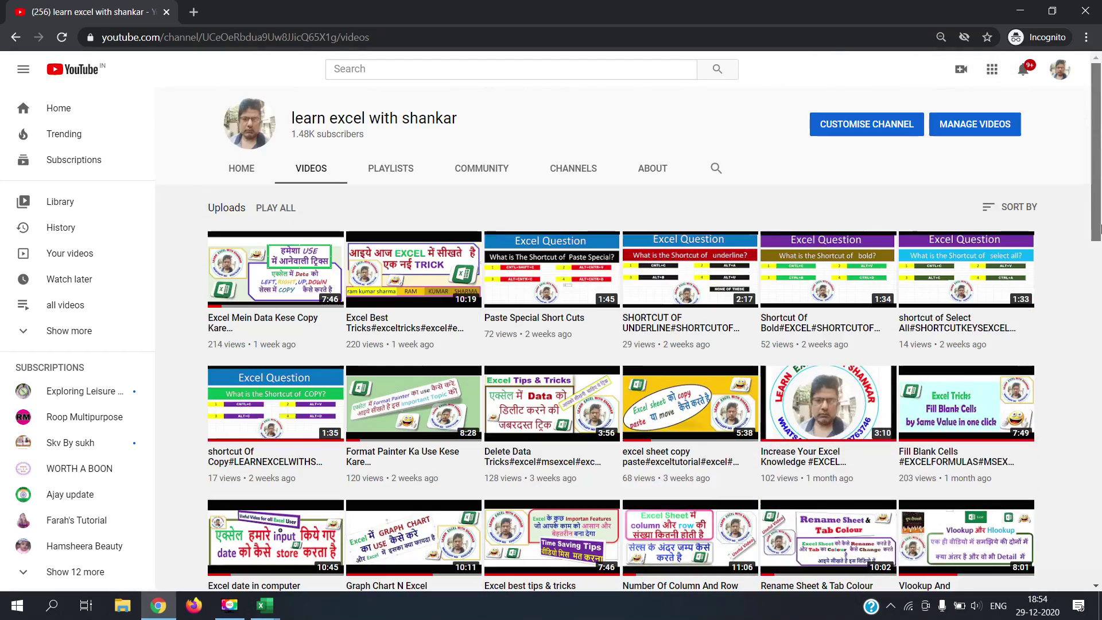
left_click(715, 170)
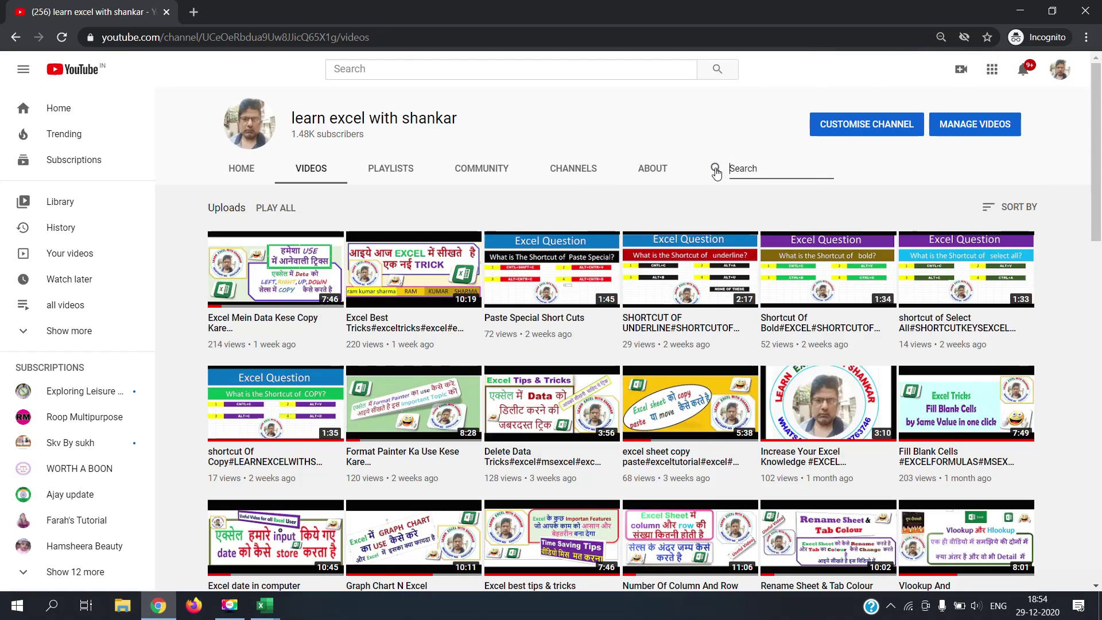
type("vloo")
key("Return")
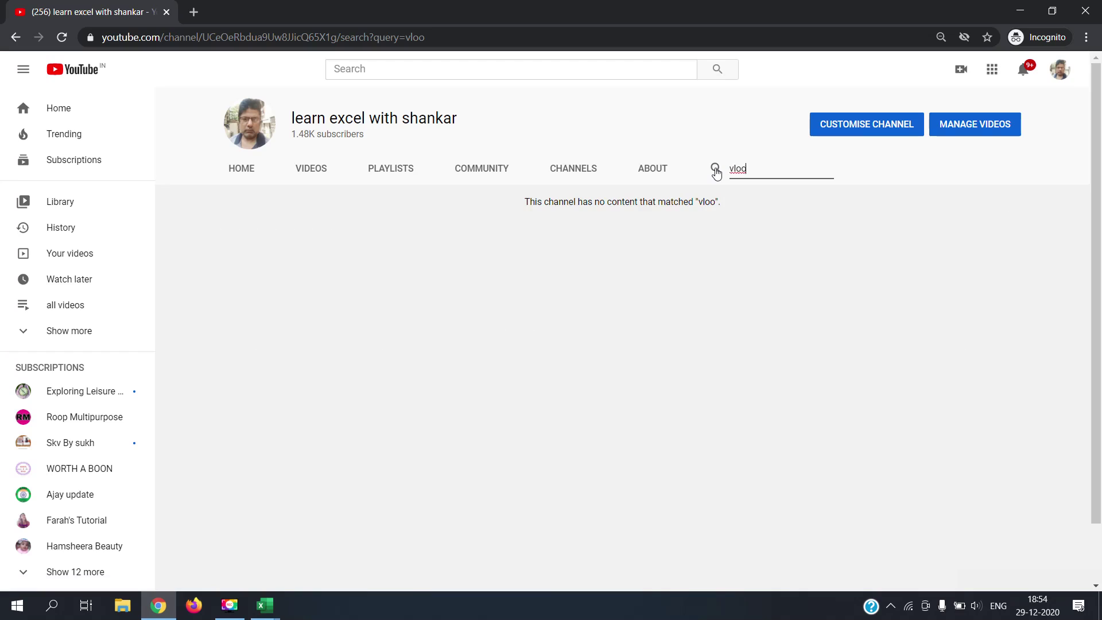
- Clear the channel search query and reopen the channel's list of uploaded videos
key("BackSpace")
key("BackSpace")
key("BackSpace")
key("BackSpace")
left_click(304, 171)
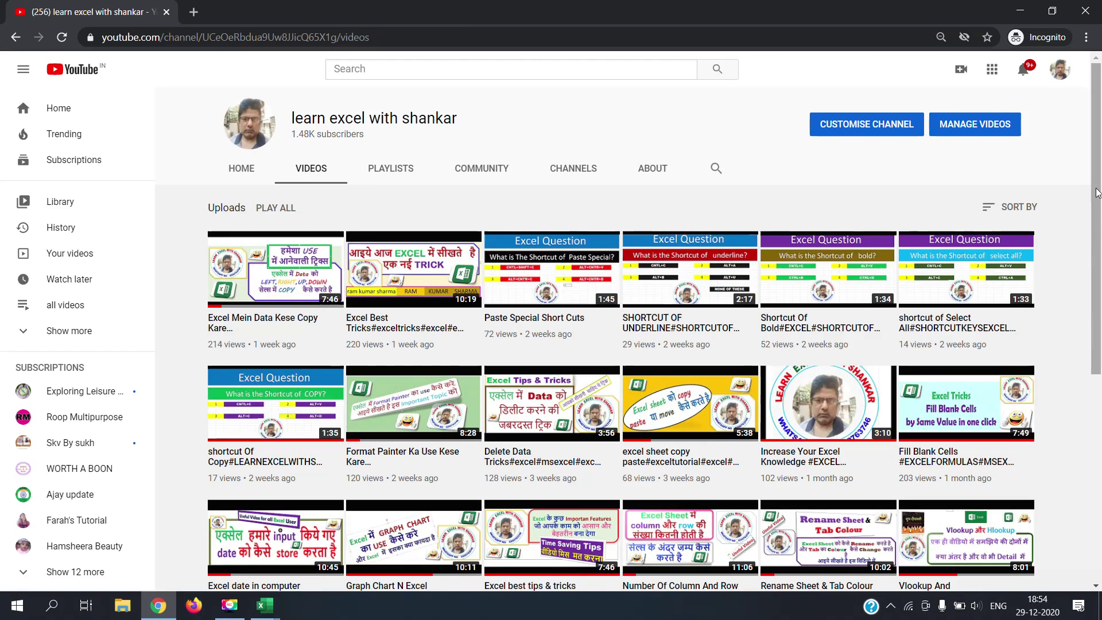
- Look through the channel's uploaded videos down to the oldest formula tutorials at the end of the list
scroll(1097, 193, "down", 2)
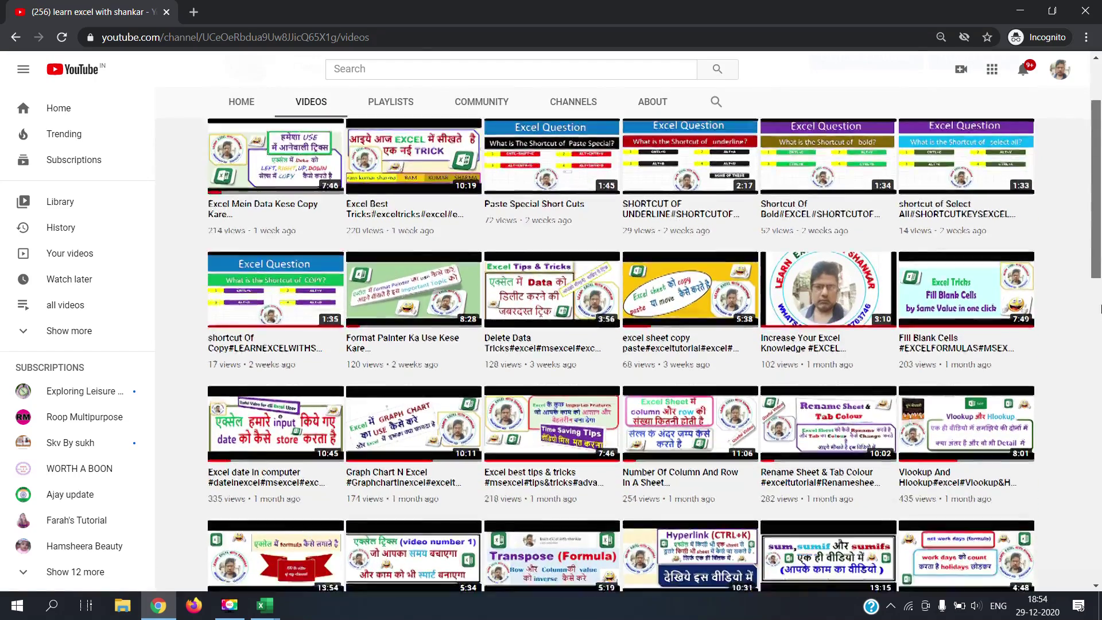
scroll(1100, 310, "down", 15)
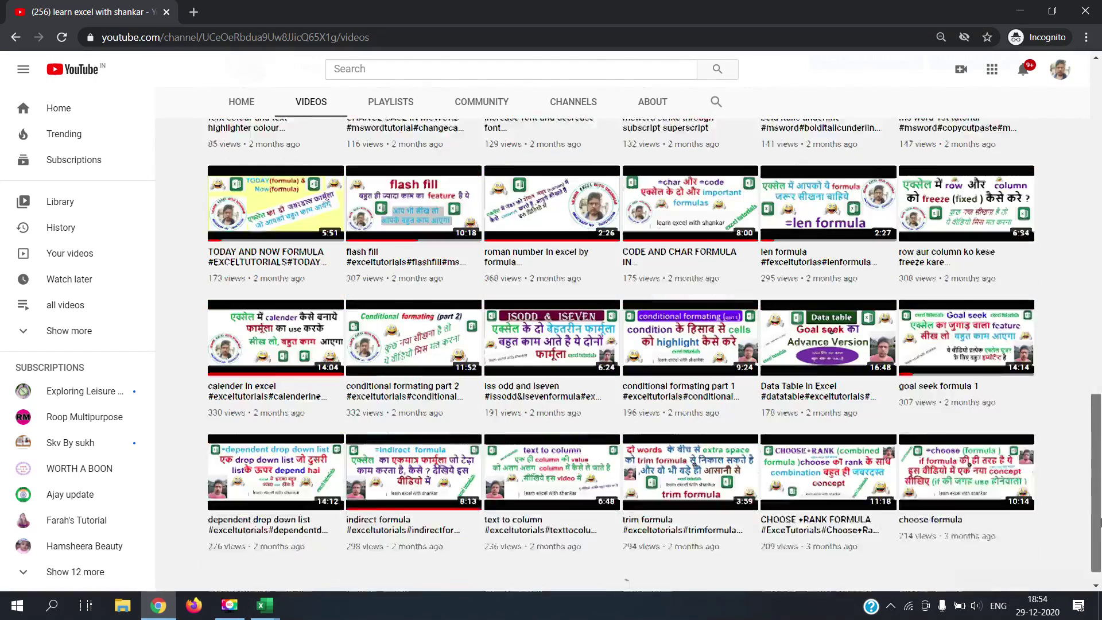
left_click_drag(1101, 523, 1101, 531)
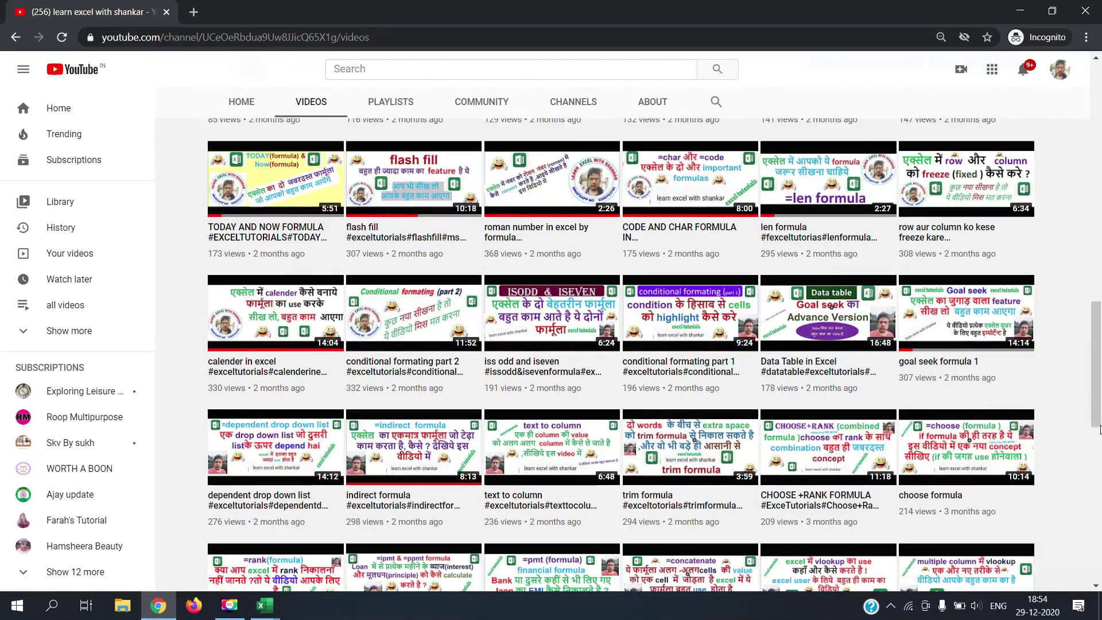
scroll(1099, 428, "down", 5)
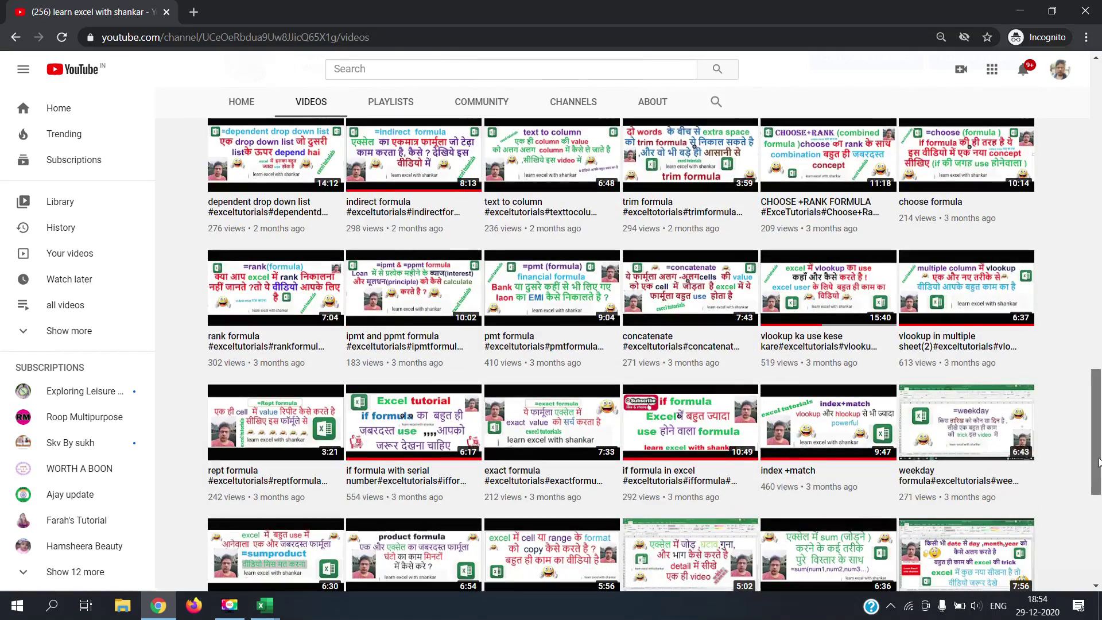
scroll(1100, 462, "down", 3)
scroll(1100, 448, "down", 4)
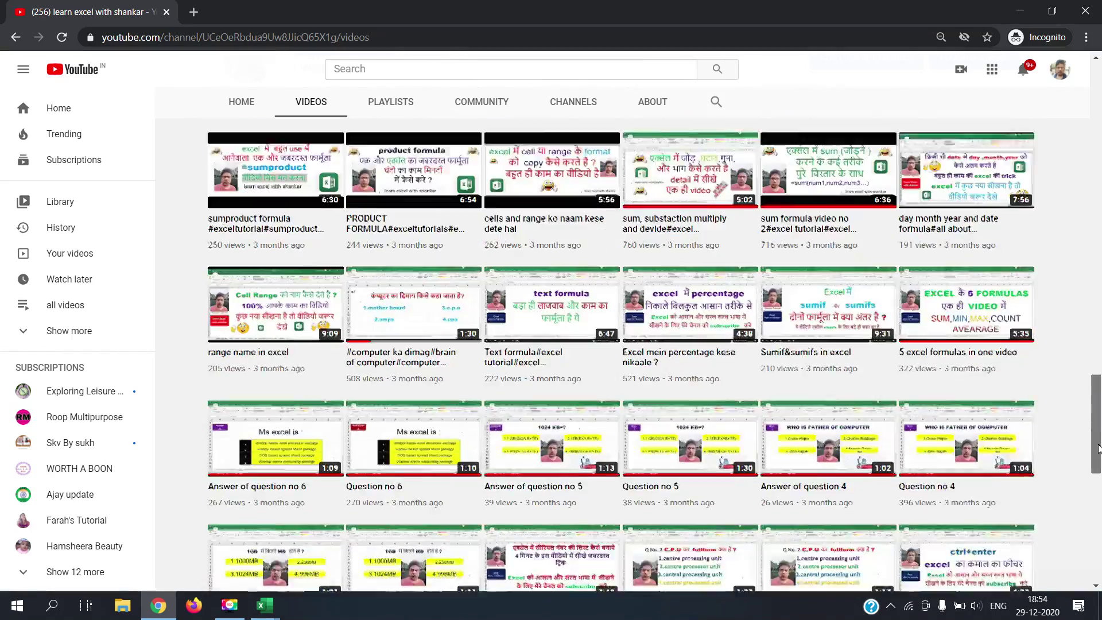
scroll(1099, 449, "down", 1)
scroll(1098, 449, "down", 4)
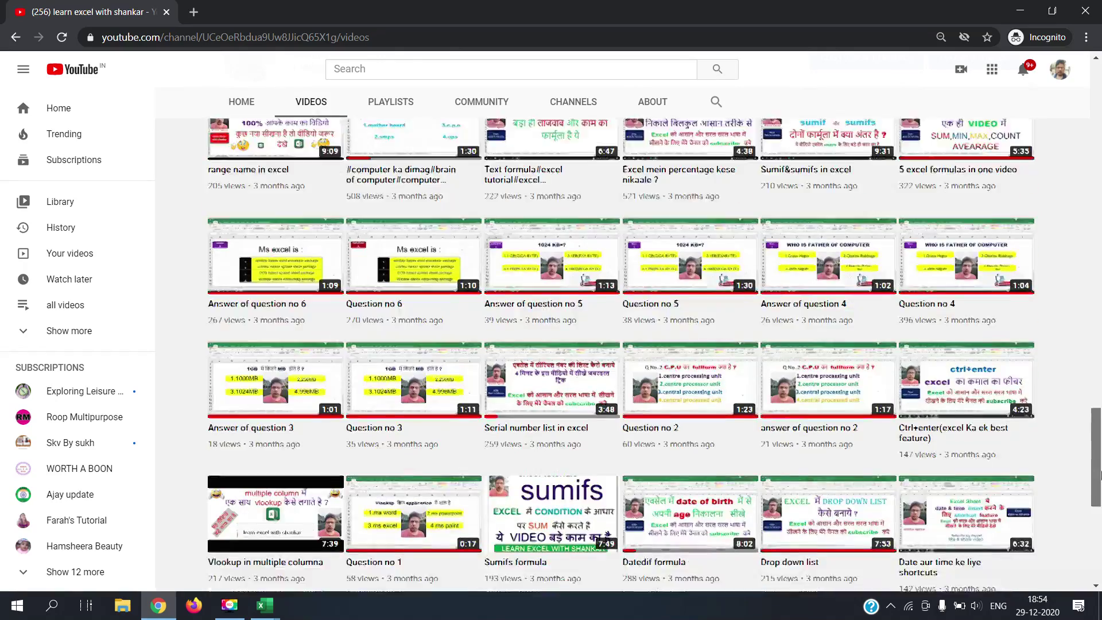
scroll(1100, 488, "down", 2)
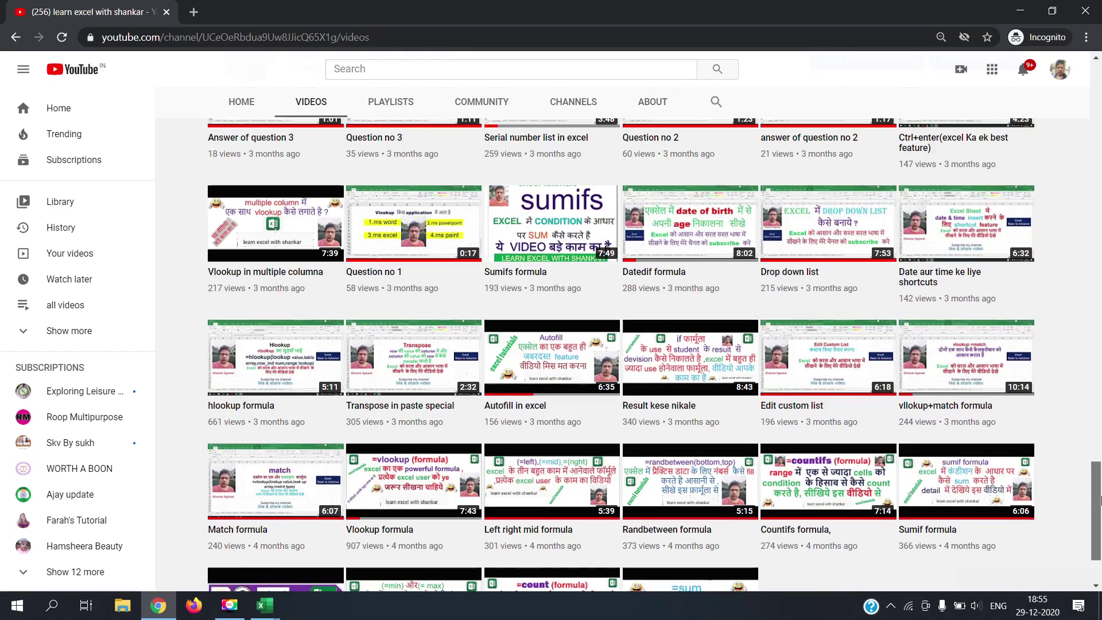
left_click_drag(1096, 482, 1099, 513)
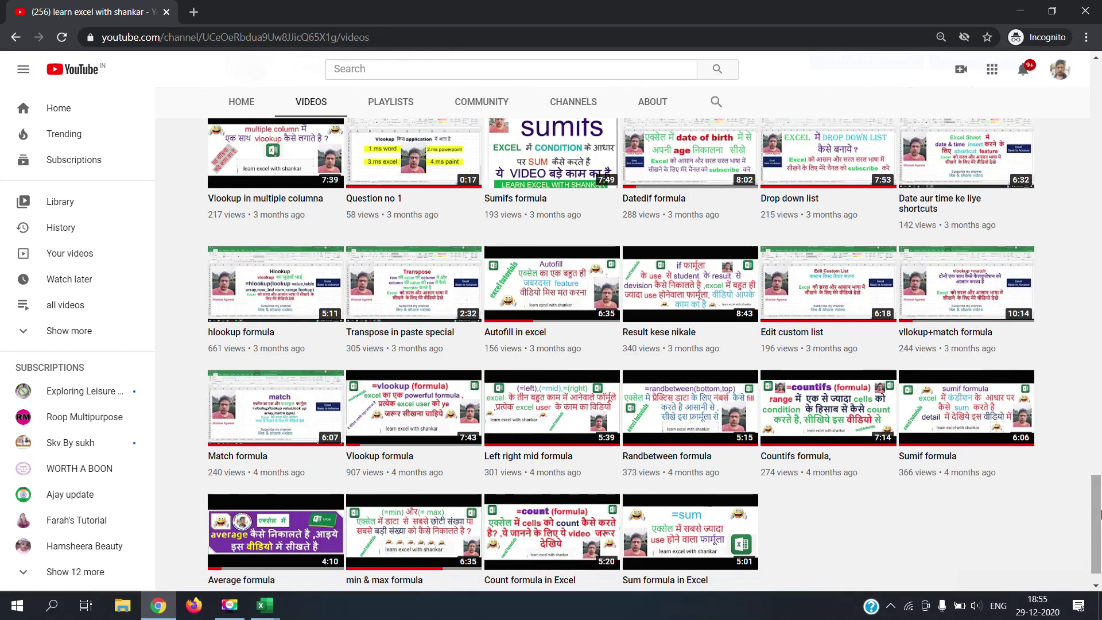
right_click(1099, 514)
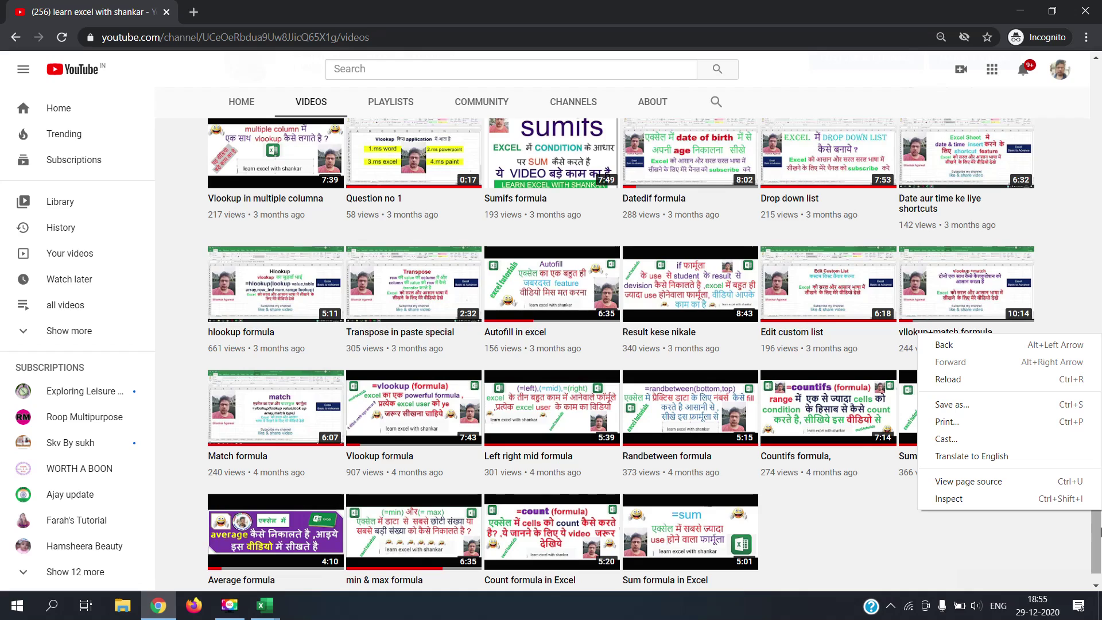
left_click(1042, 585)
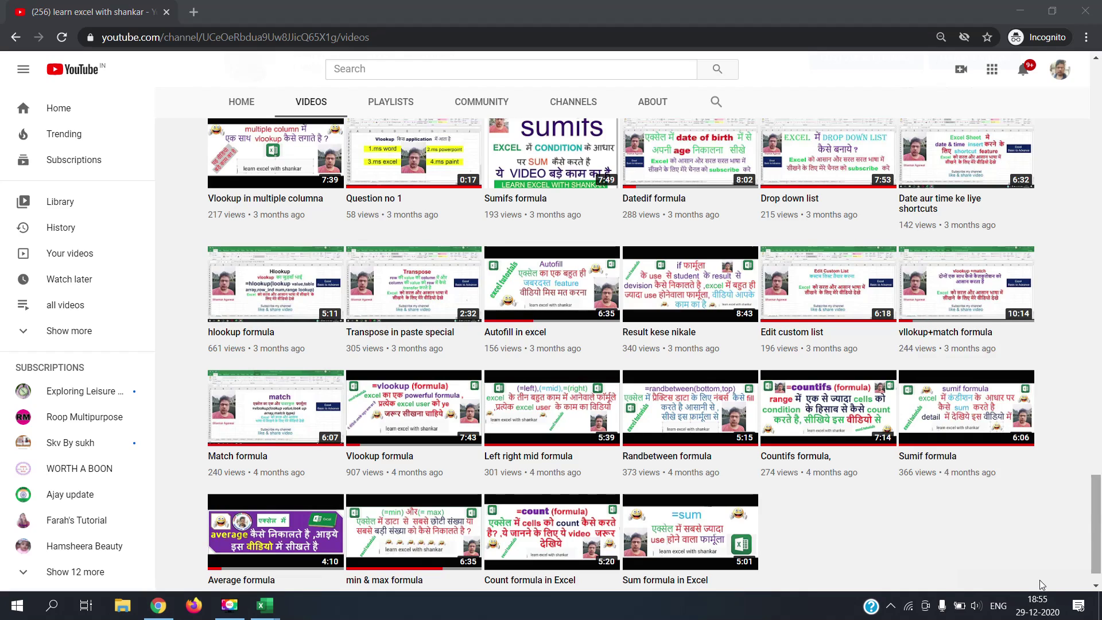